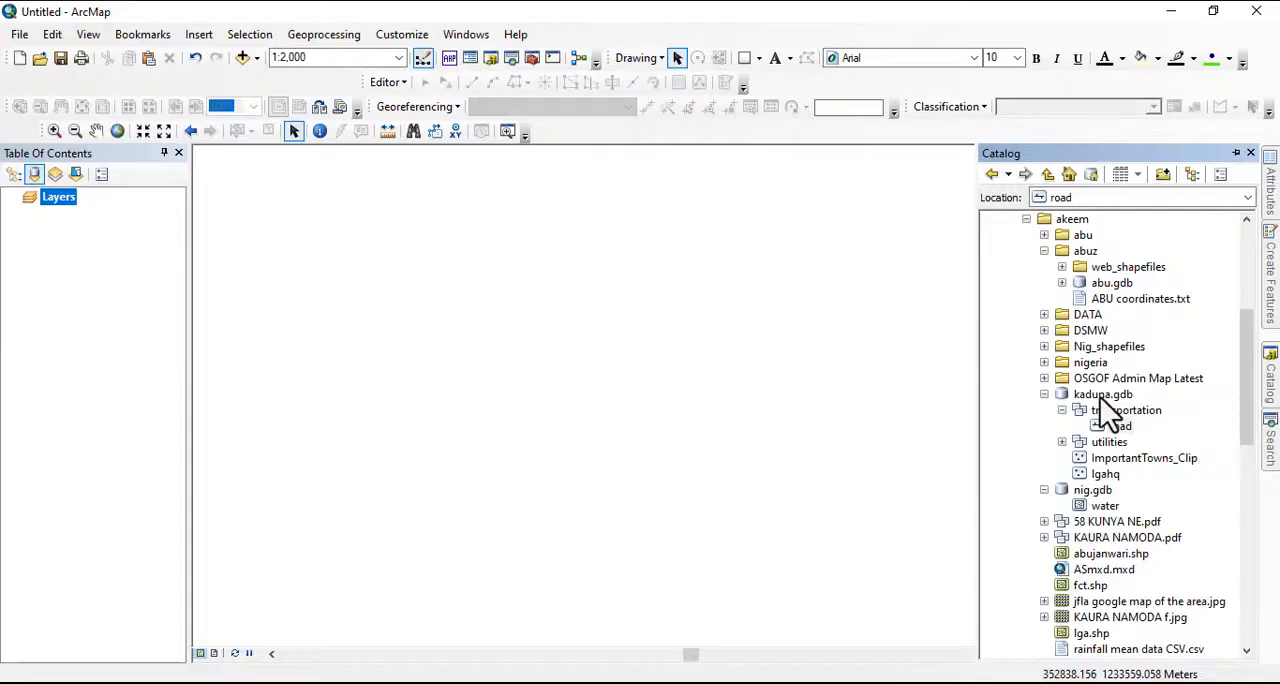
Review the domains defined in the kaduna.gdb geodatabase's properties, and close the properties
right_click(1103, 395)
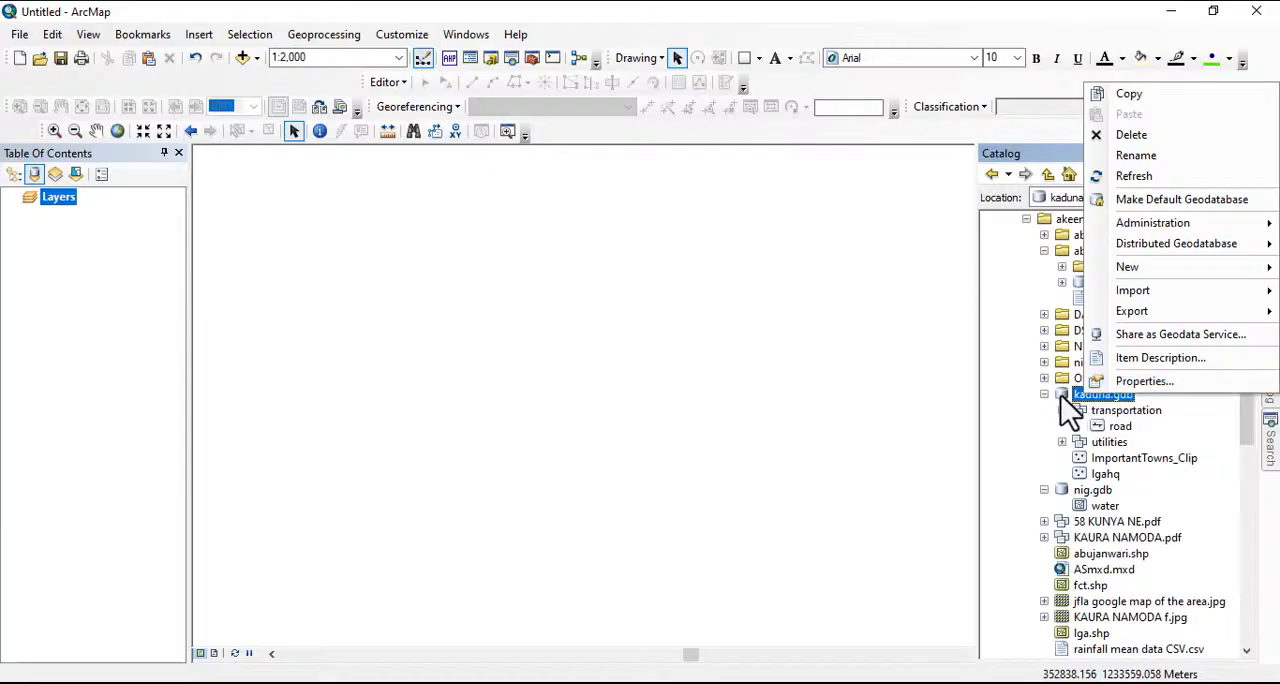
left_click(1144, 381)
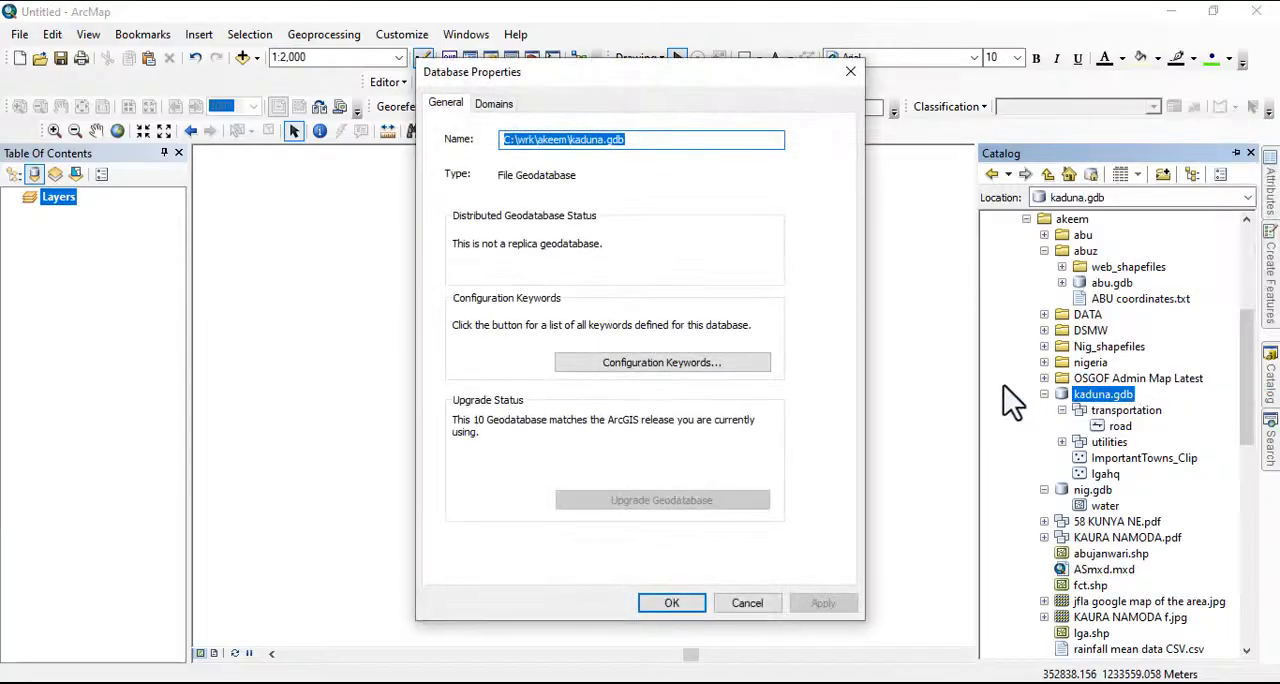
left_click(493, 104)
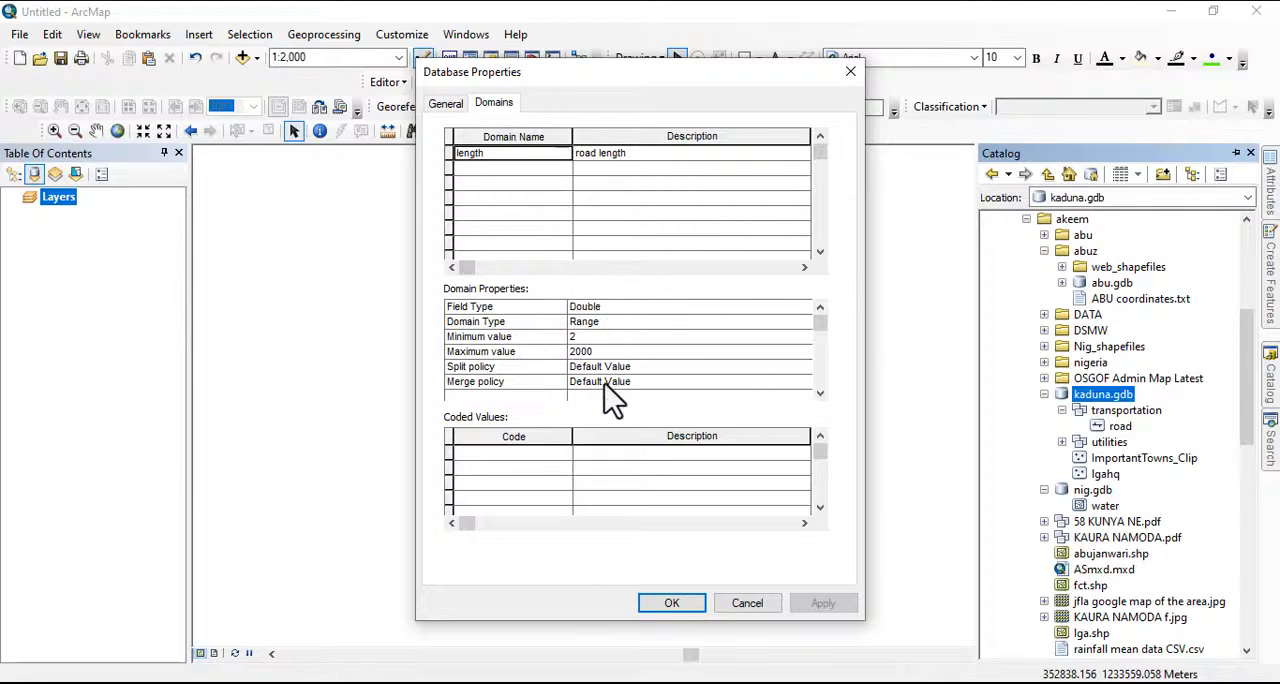
left_click(678, 608)
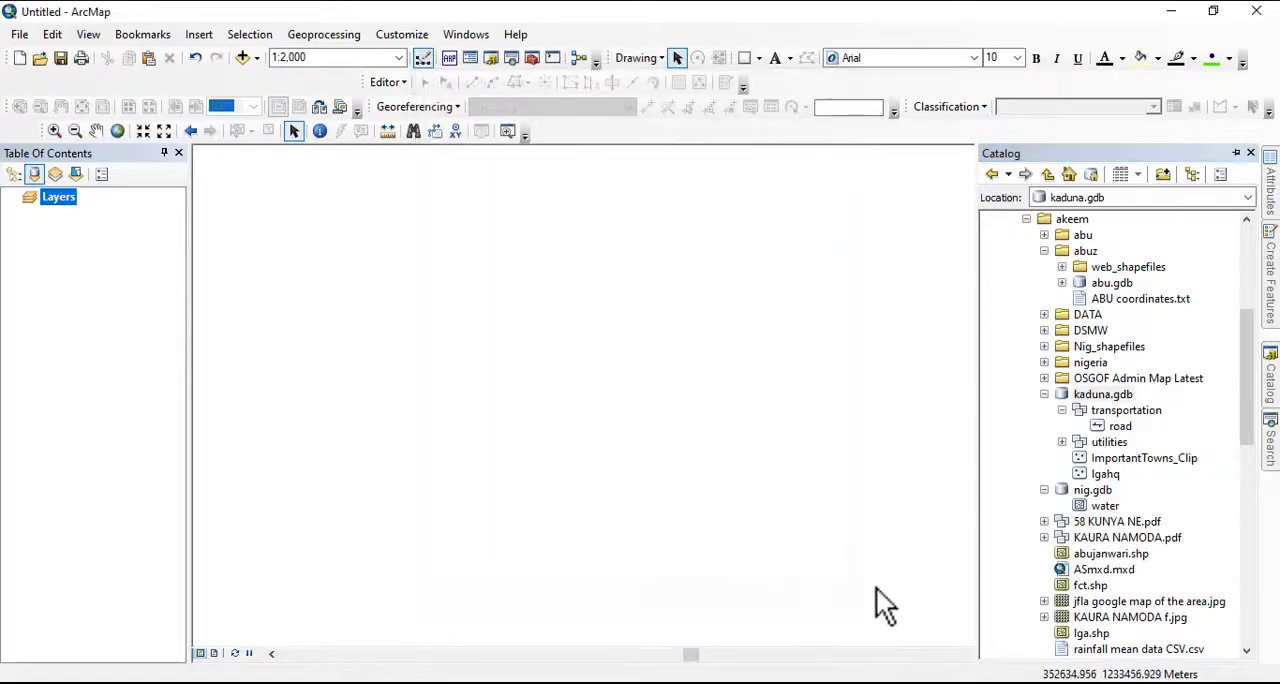
Open the properties of the road feature class in the transportation dataset and examine the length field's data type
right_click(1120, 428)
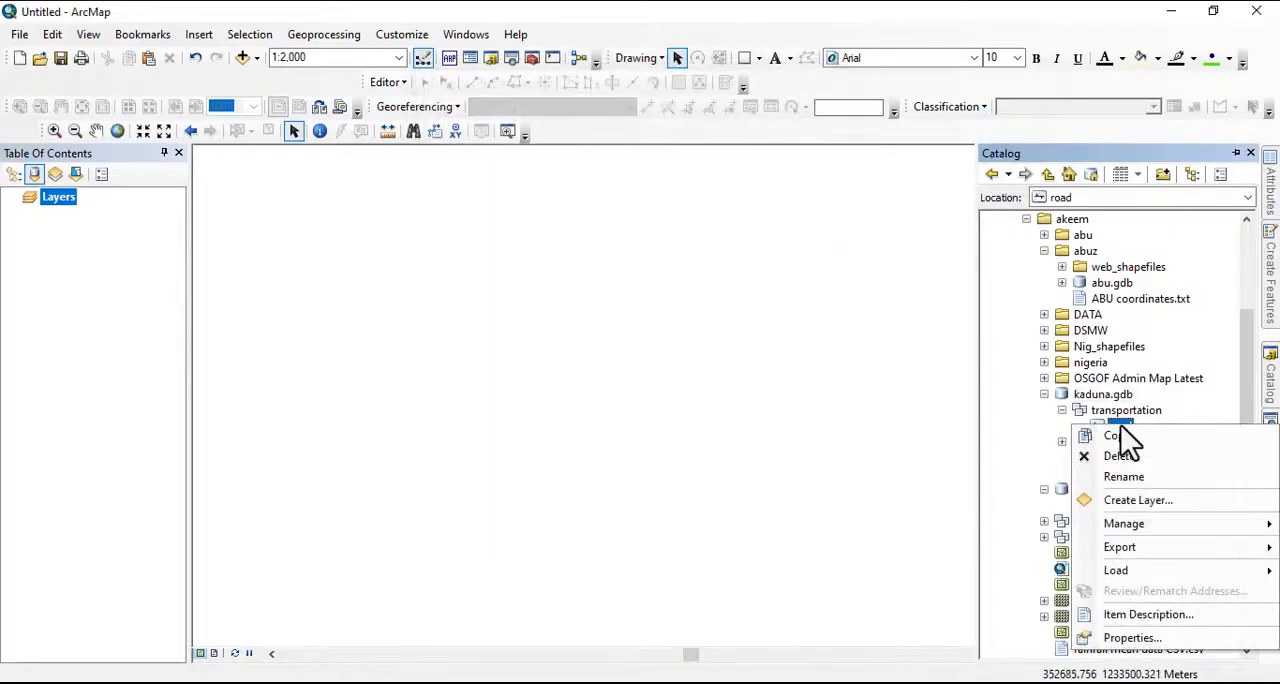
left_click(1098, 439)
right_click(1118, 430)
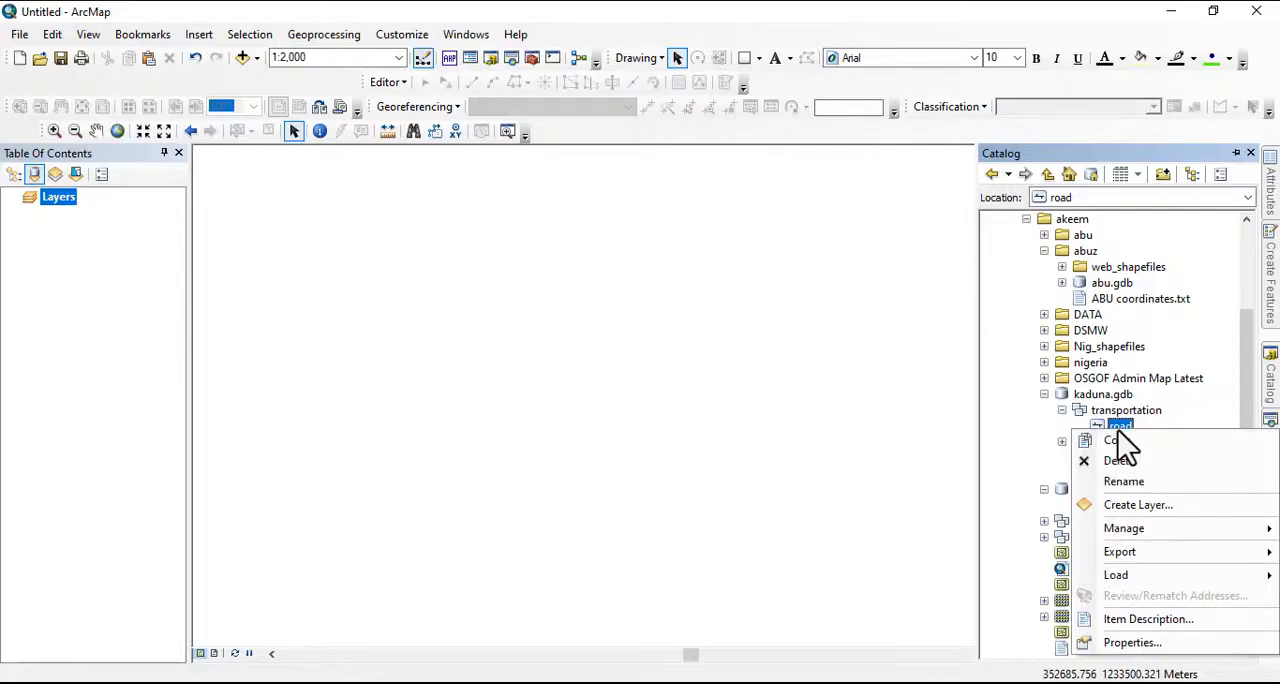
left_click(1121, 642)
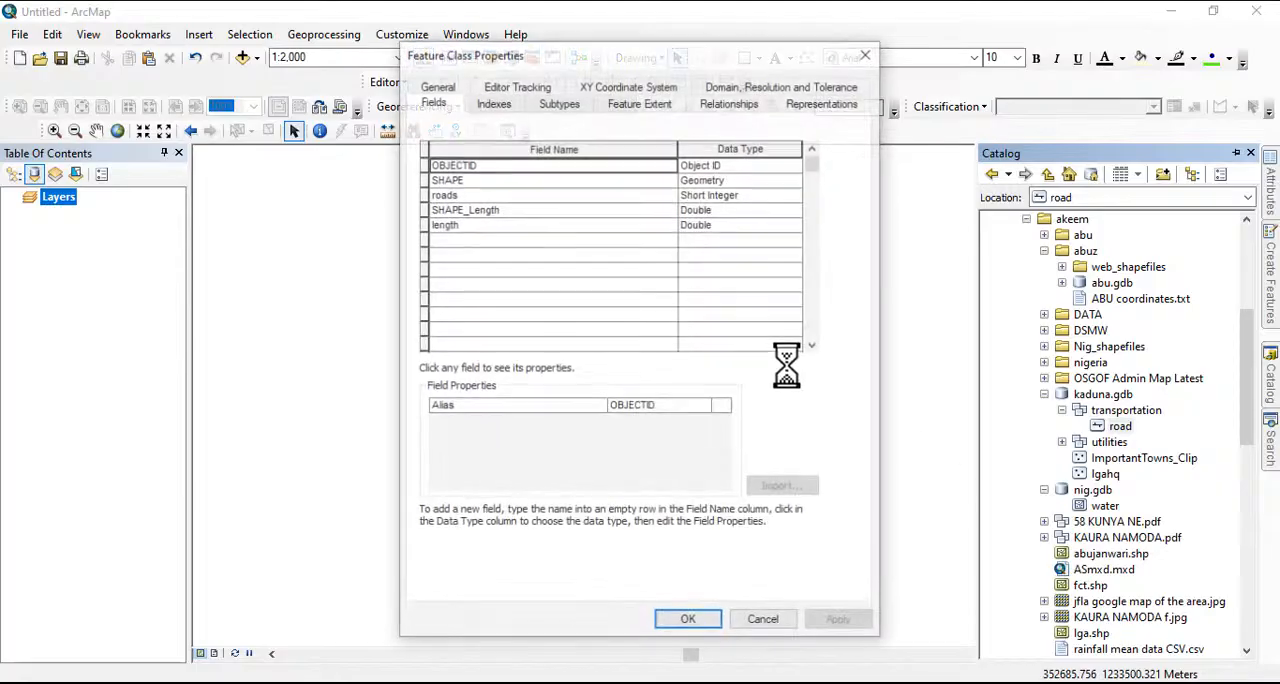
left_click(477, 228)
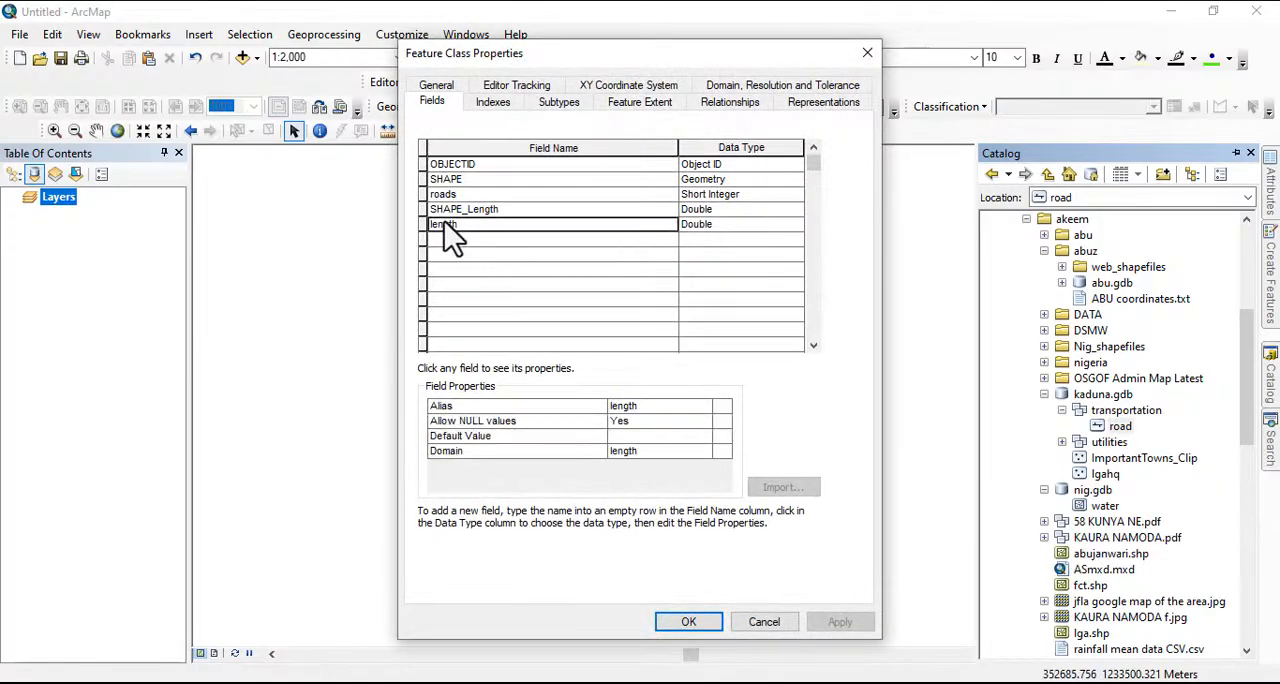
left_click(717, 226)
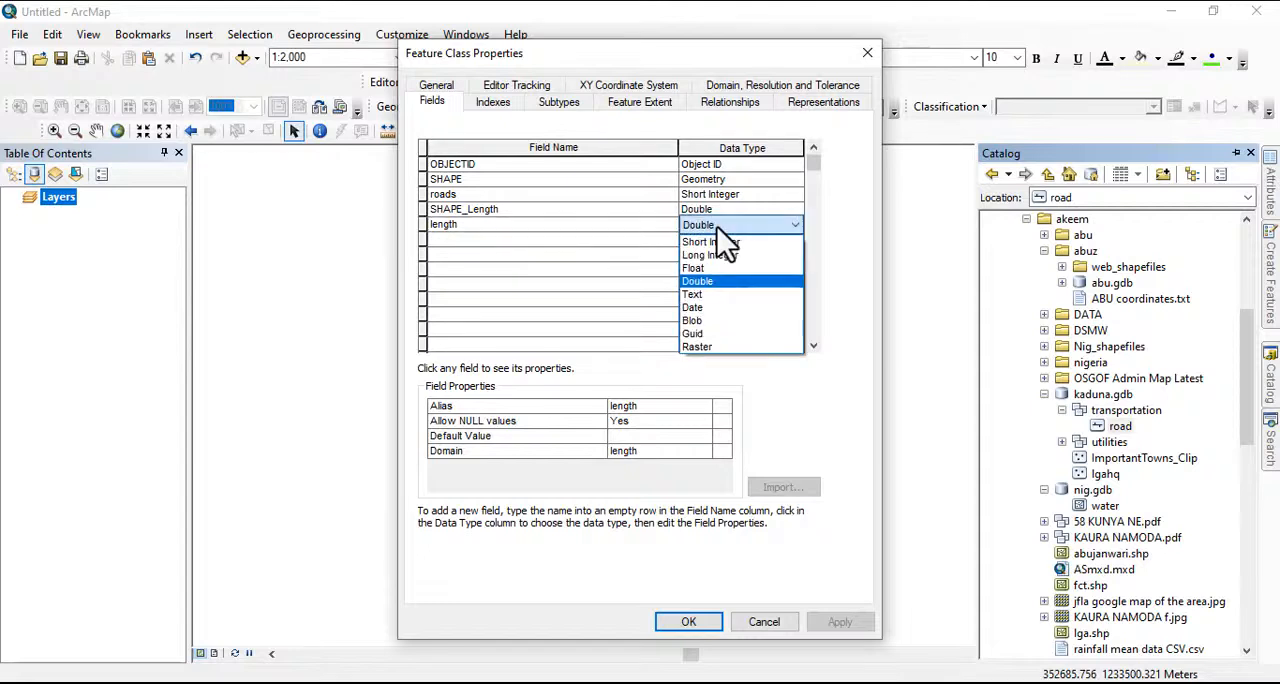
left_click(717, 228)
left_click(715, 227)
left_click(713, 227)
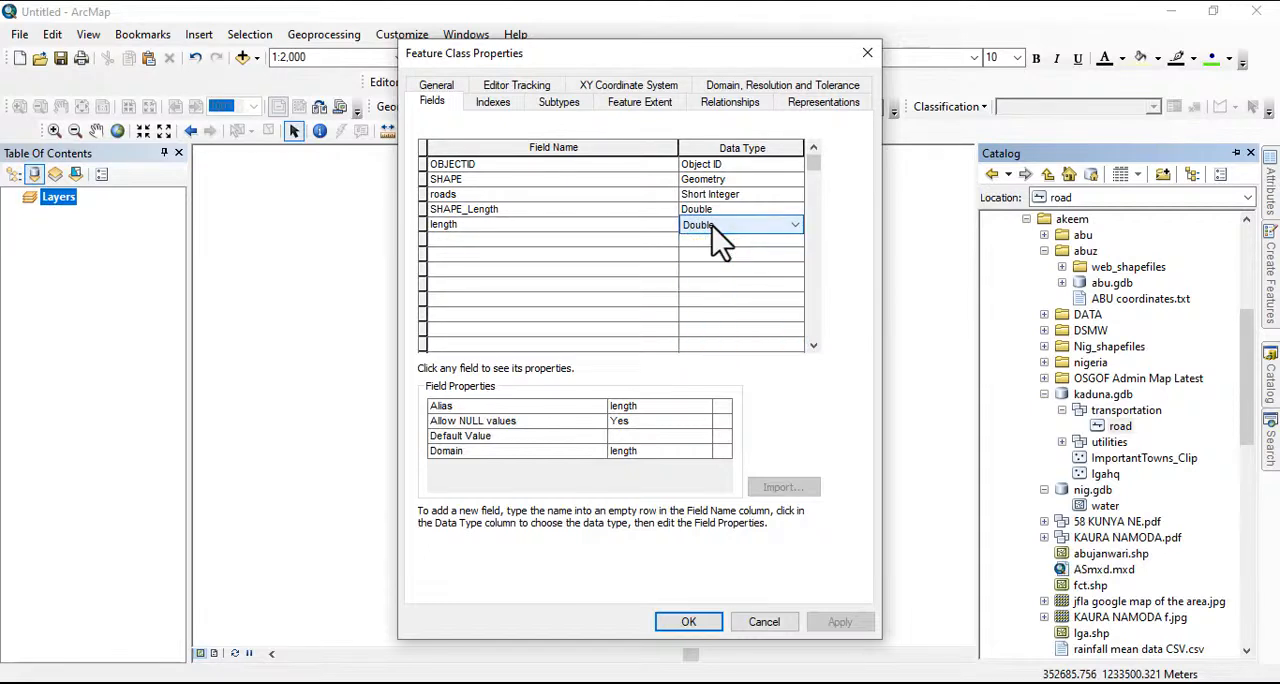
left_click(713, 227)
left_click(713, 227)
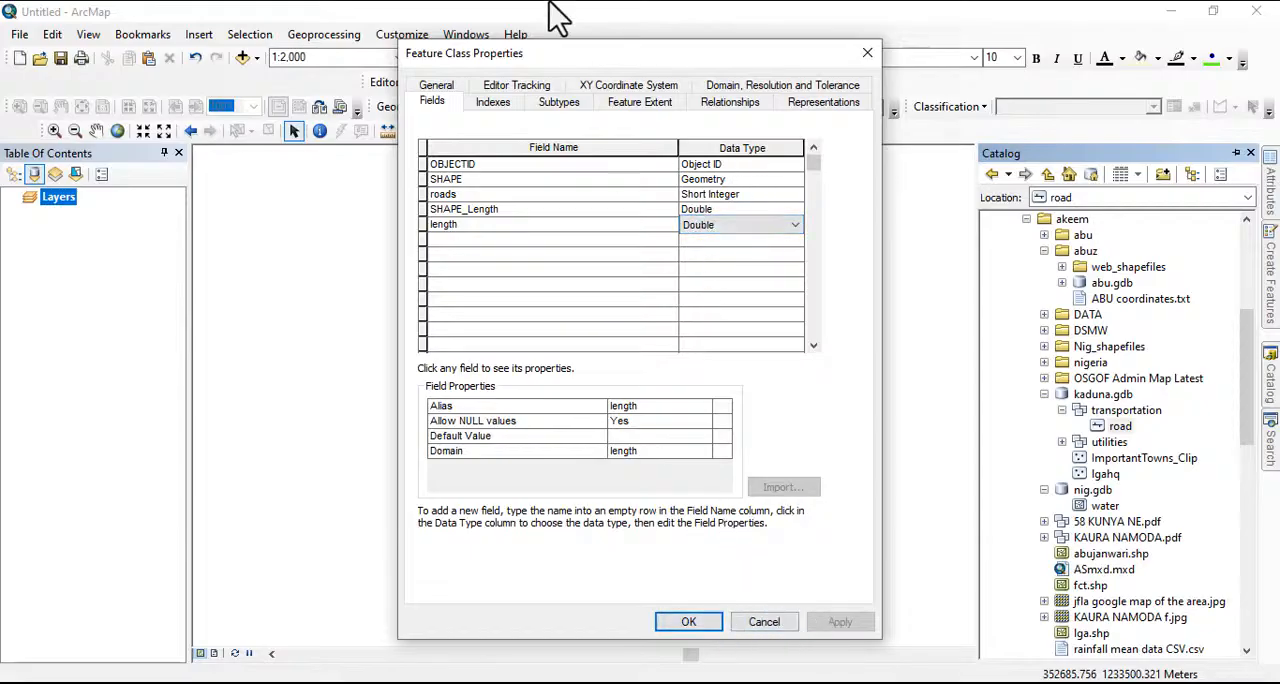
Open the workspace domains from the road's subtype settings and examine the length domain's field type and domain type
left_click(556, 101)
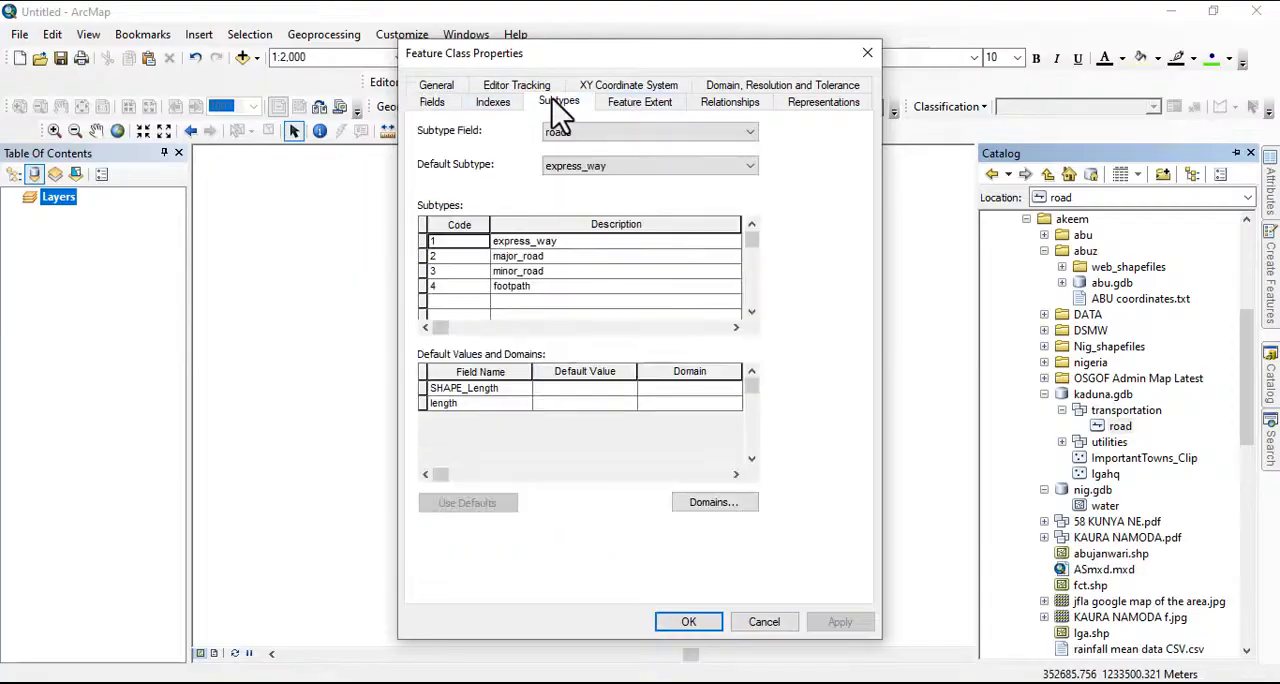
left_click(710, 502)
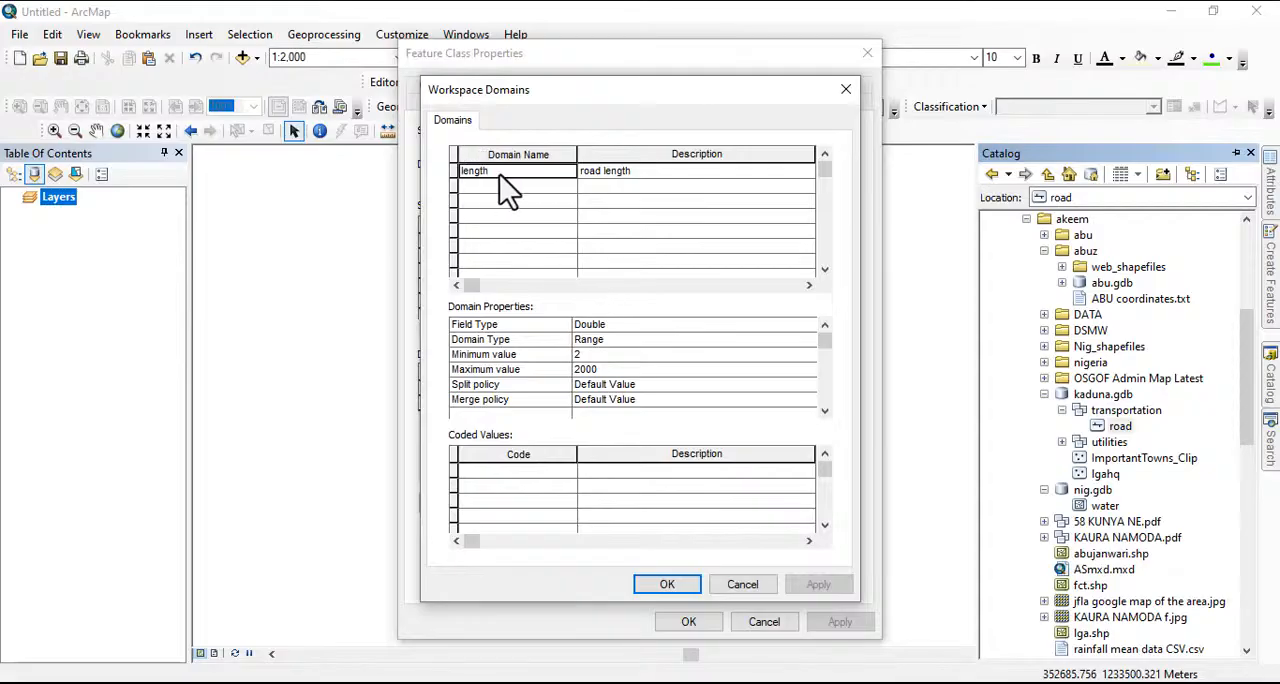
left_click(490, 172)
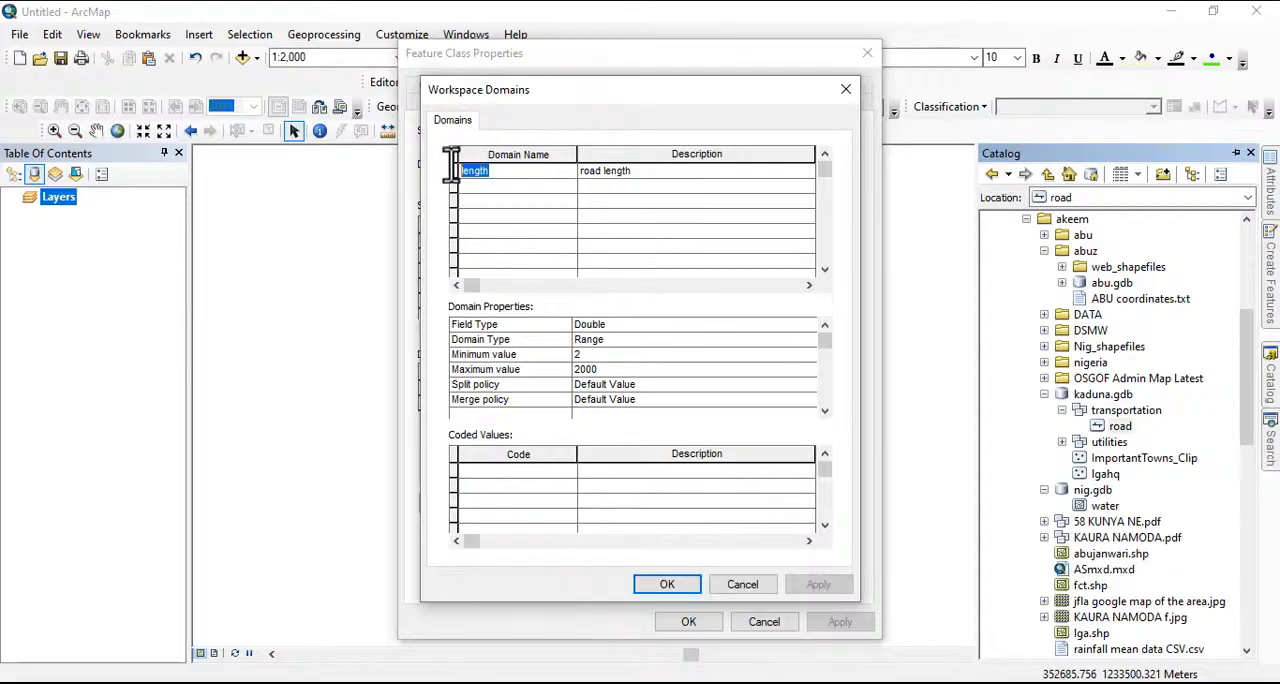
left_click(592, 172)
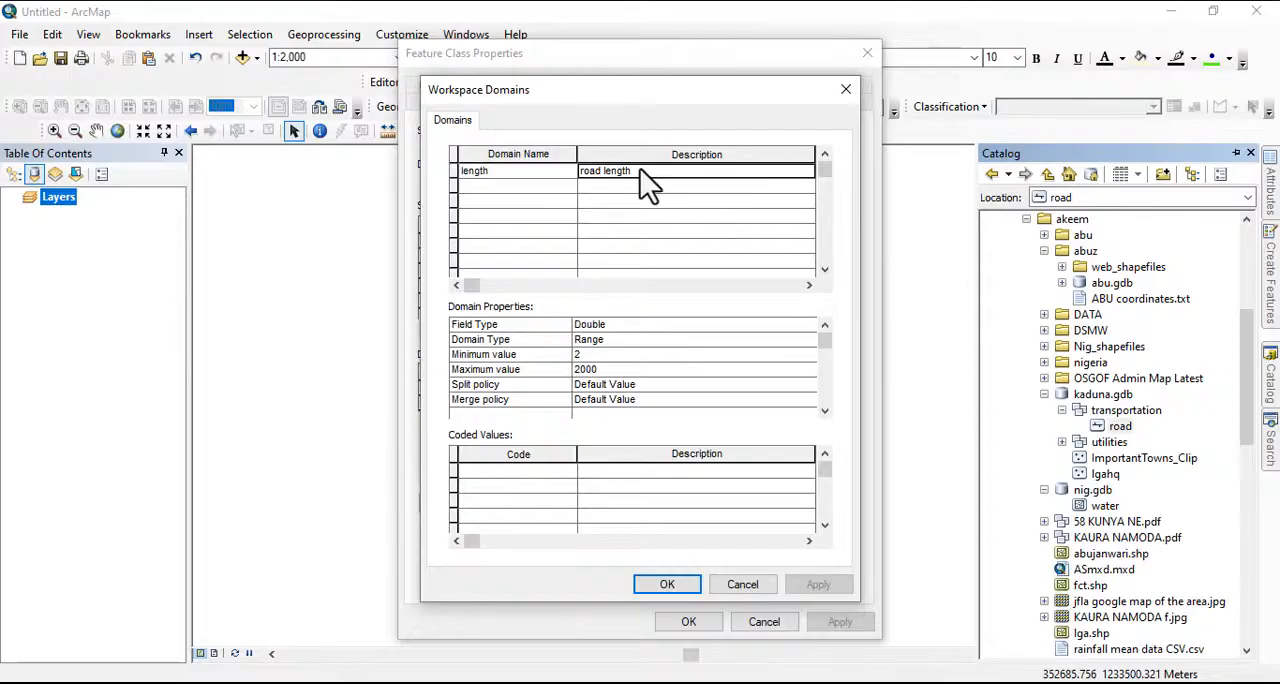
left_click(608, 324)
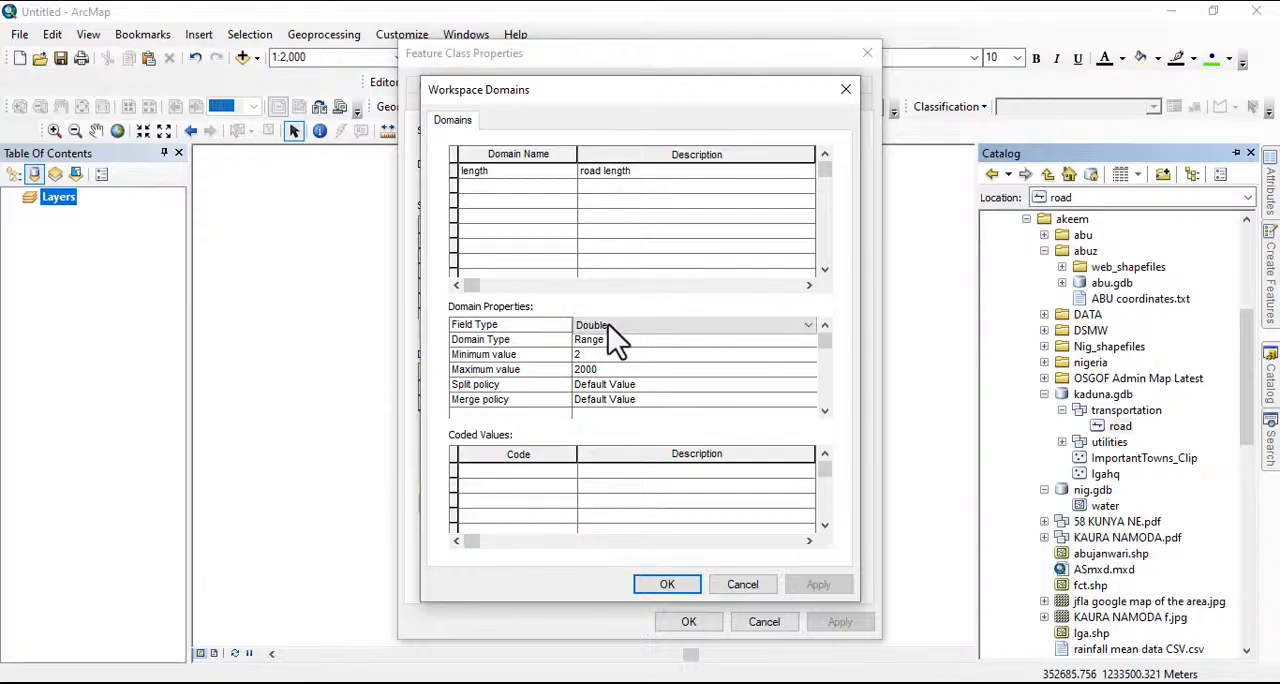
left_click(608, 324)
left_click(608, 324)
left_click(609, 340)
left_click(609, 340)
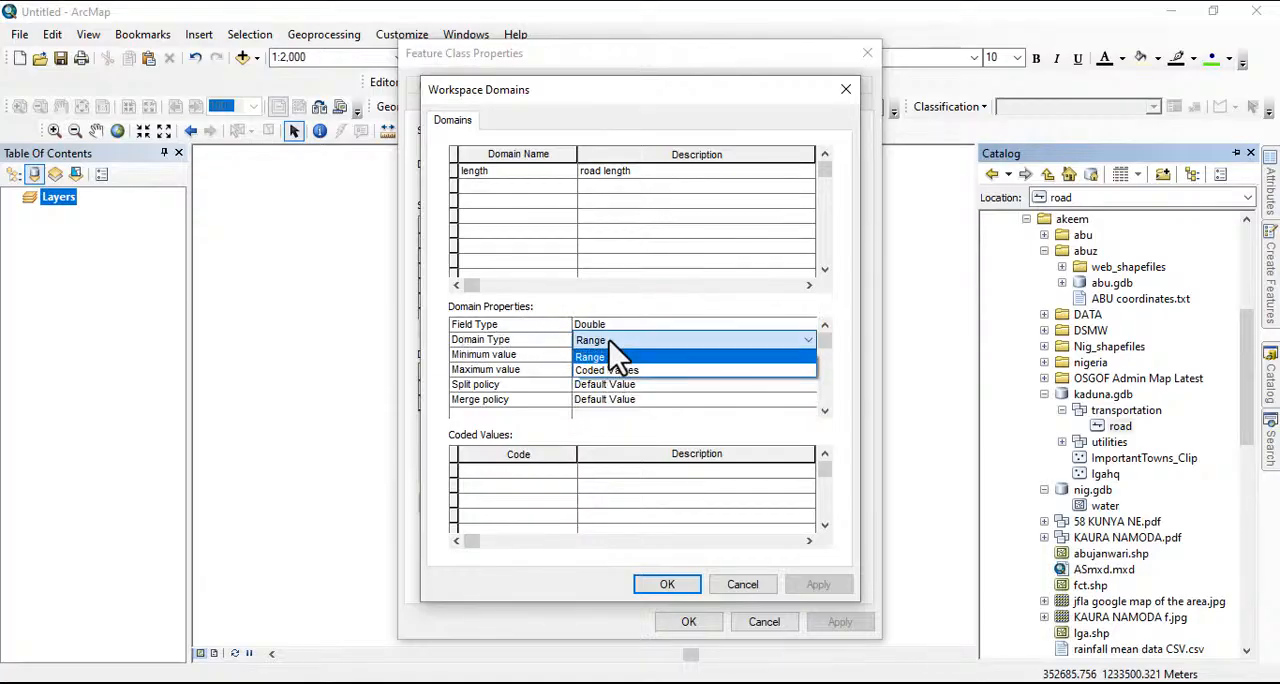
Switch the length domain's type to Coded Values and back to Range
left_click(606, 368)
left_click(600, 326)
left_click(600, 326)
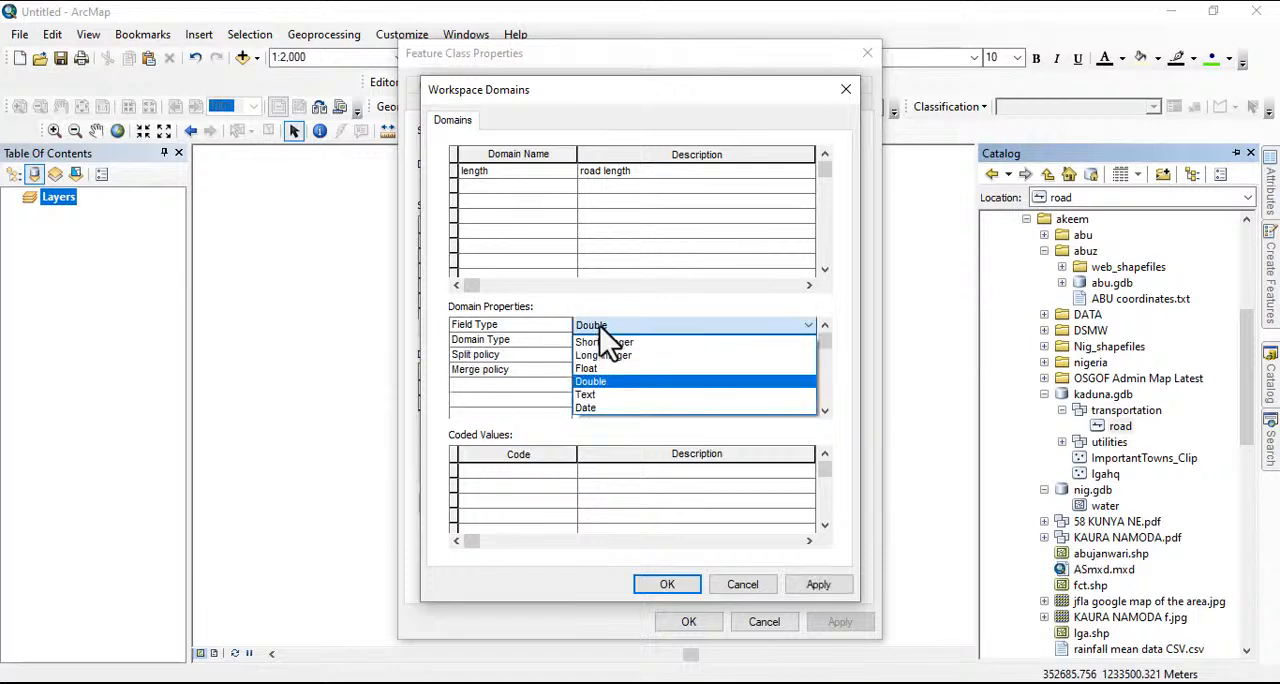
left_click(607, 340)
left_click(608, 342)
left_click(608, 357)
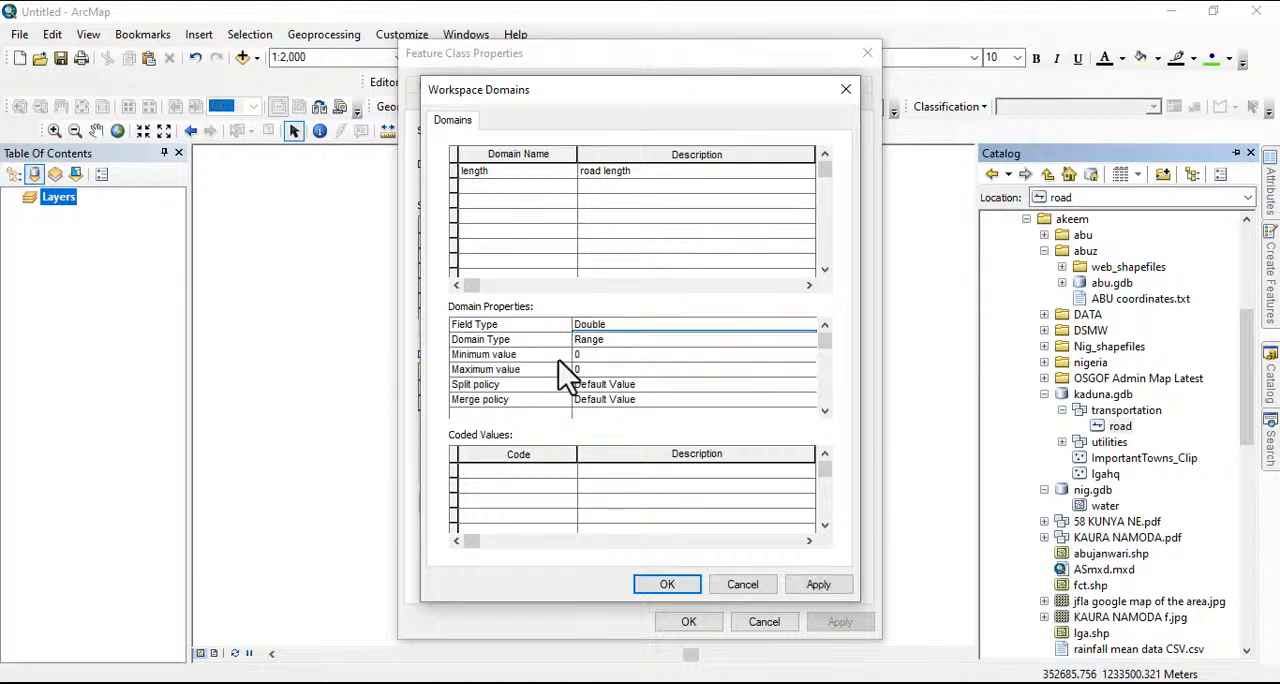
Set the length domain's minimum value to 2 and maximum value to 2000, and apply the domain changes
left_click(578, 354)
type("2")
left_click(578, 370)
type("2000")
left_click(818, 585)
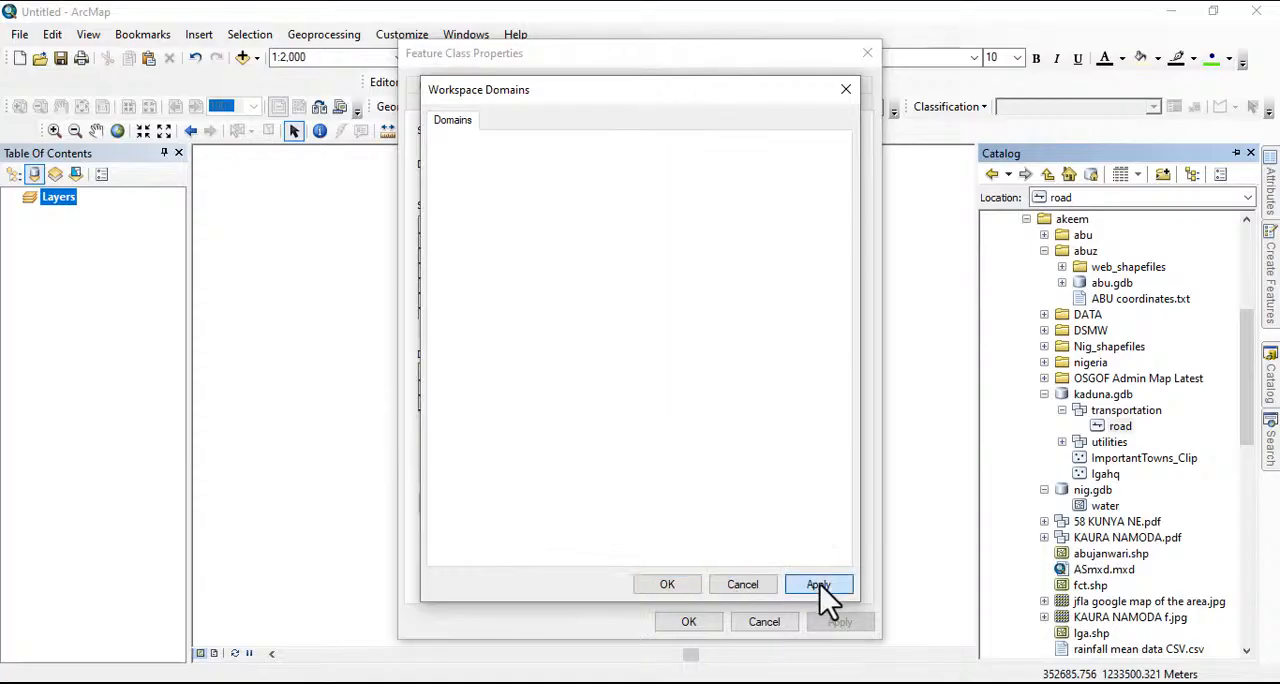
left_click(679, 583)
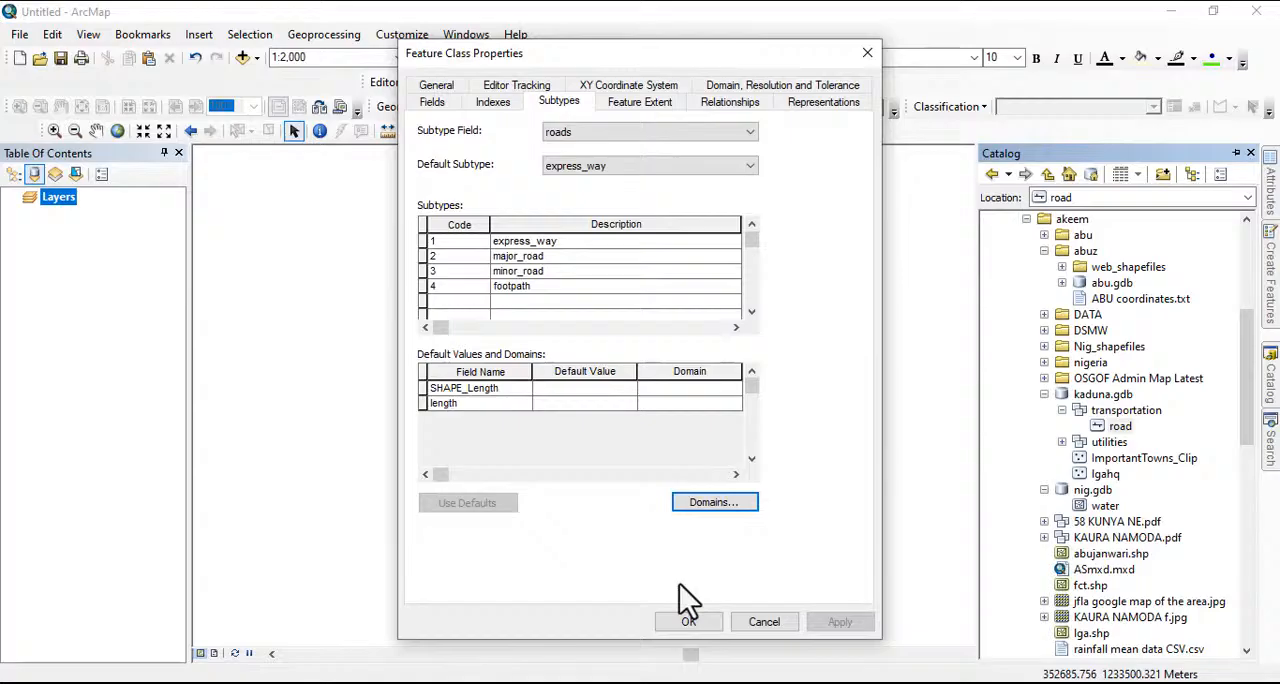
Assign the length domain to the road's length field and confirm the feature class properties
left_click(430, 101)
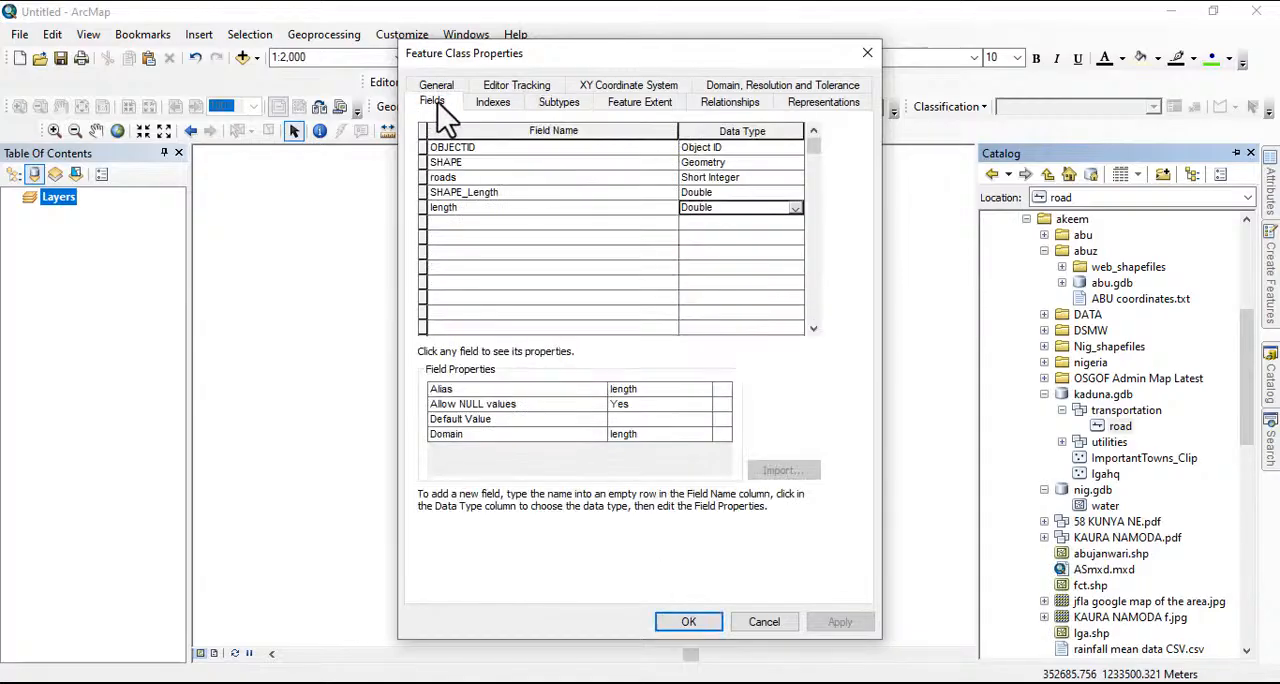
left_click(748, 213)
left_click(744, 209)
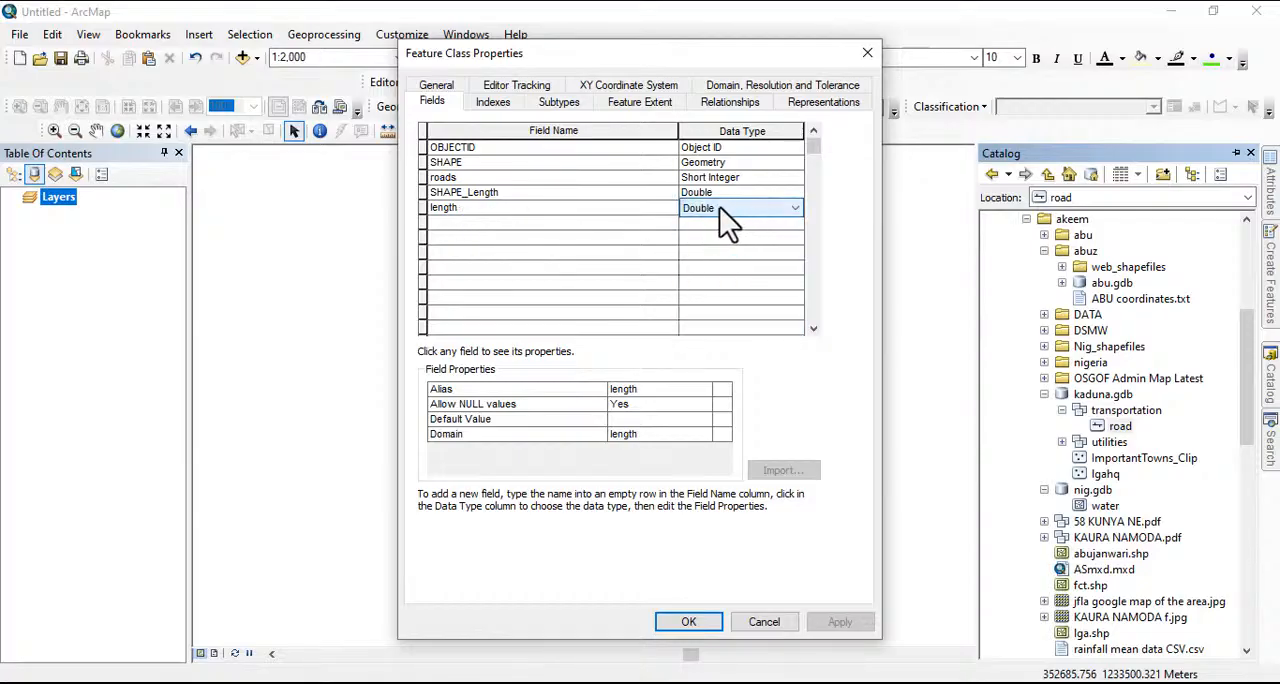
left_click(465, 207)
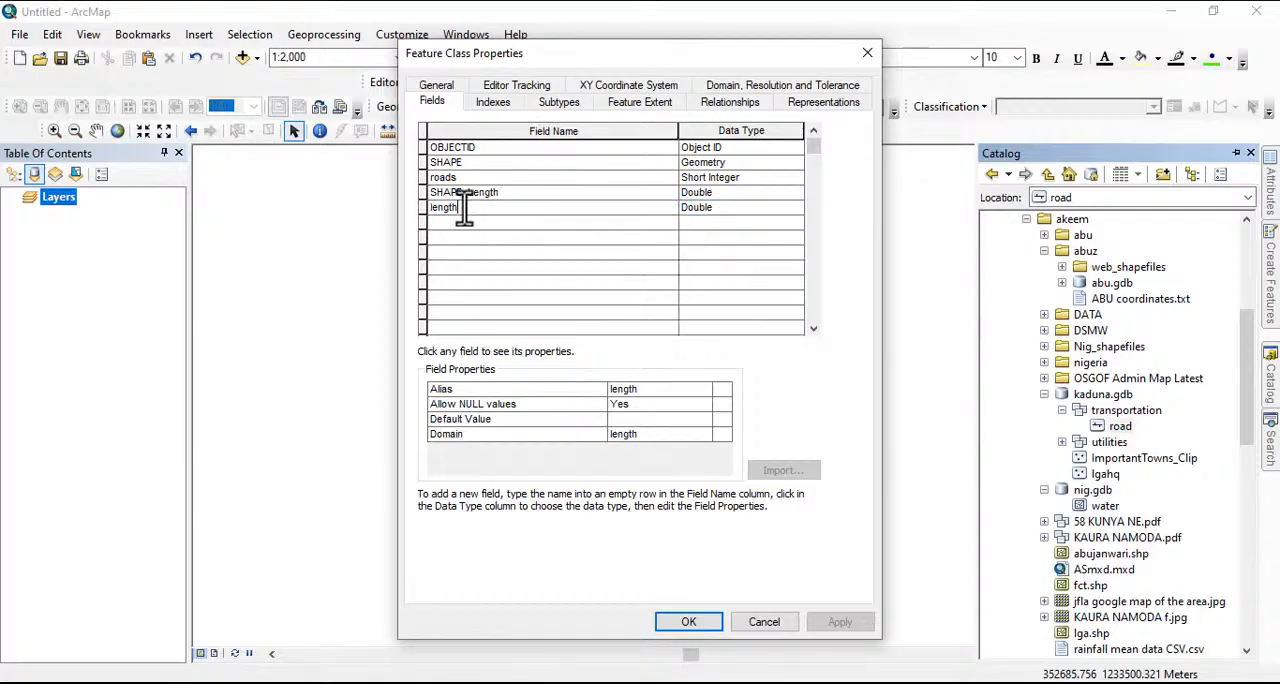
left_click(628, 437)
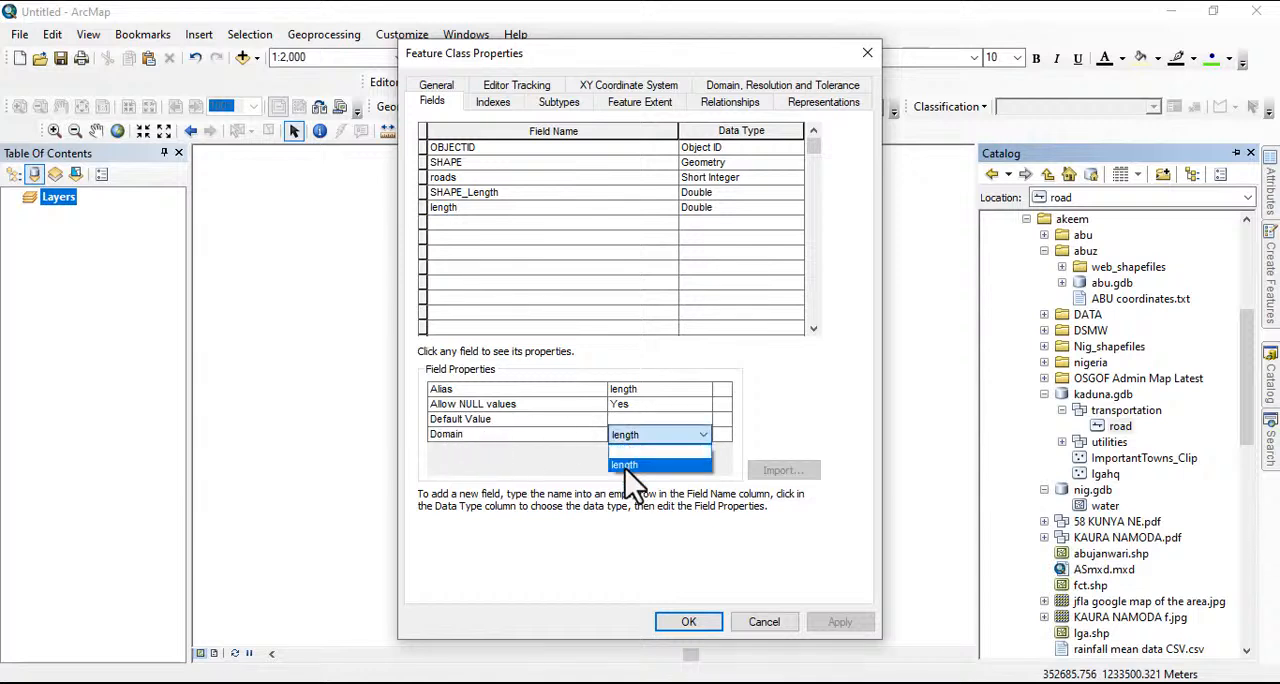
left_click(627, 466)
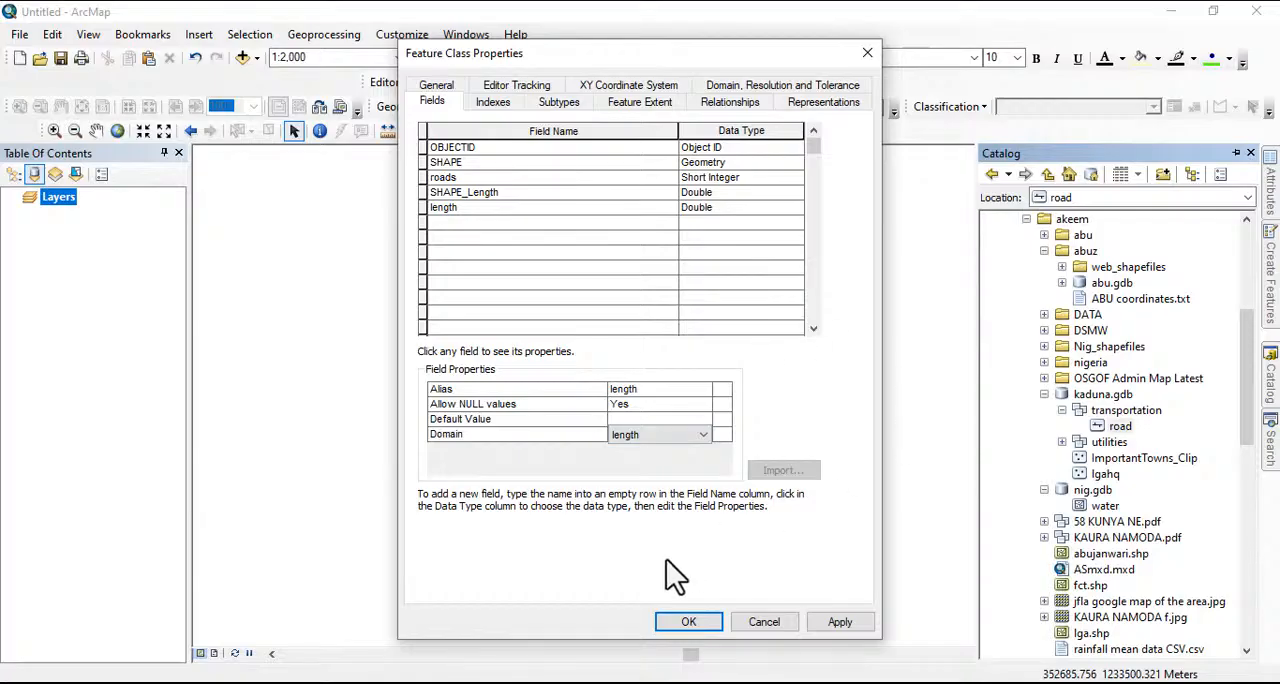
left_click(698, 622)
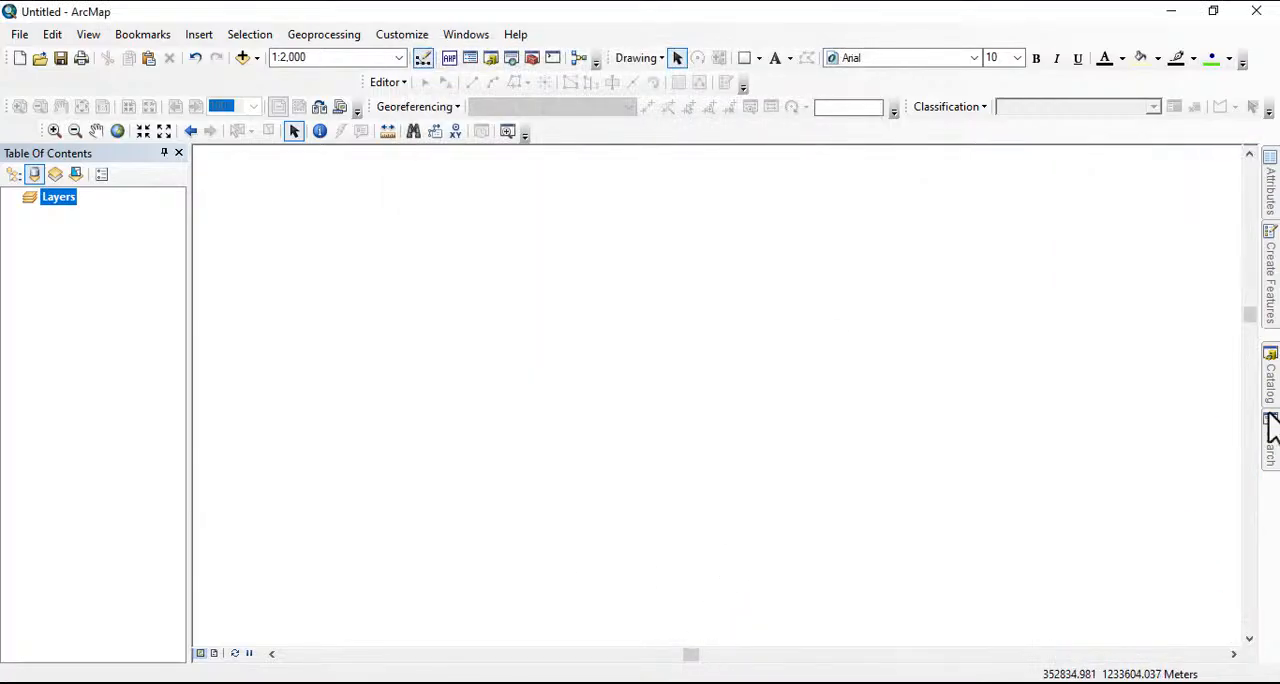
Add the road feature class from the catalog to the map and zoom to its layer
mouse_move(1270, 400)
left_click_drag(1118, 437, 580, 415)
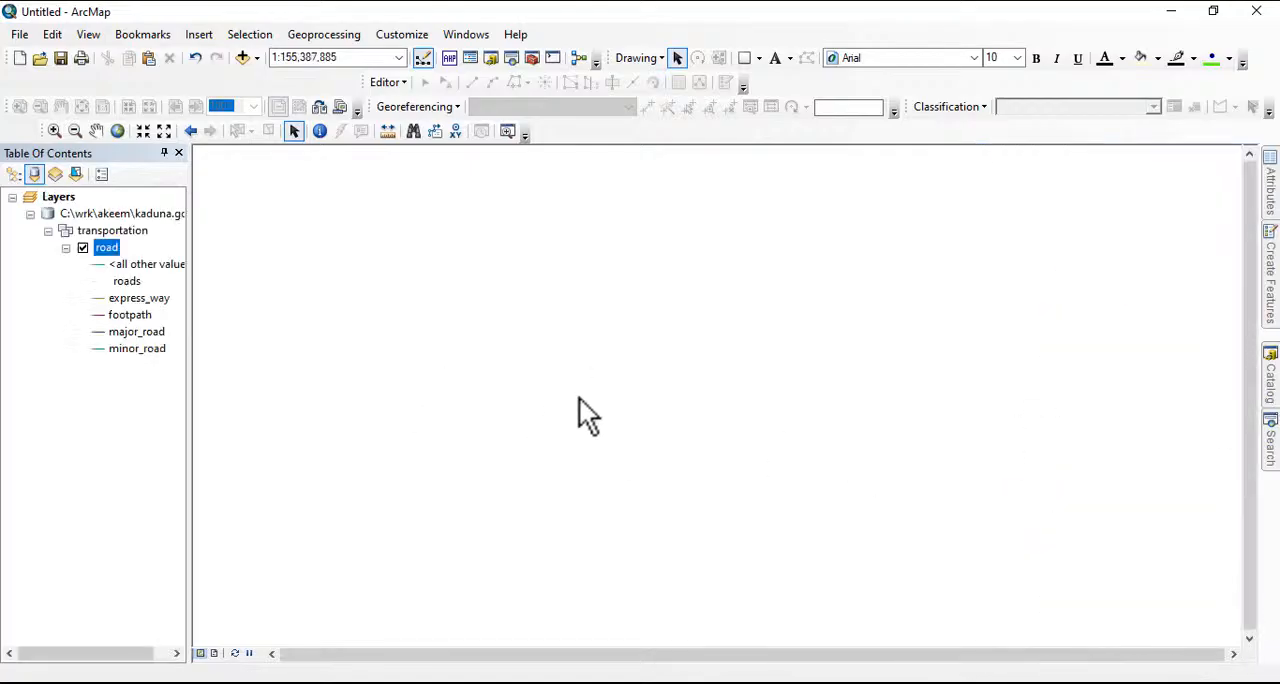
right_click(104, 249)
left_click(174, 347)
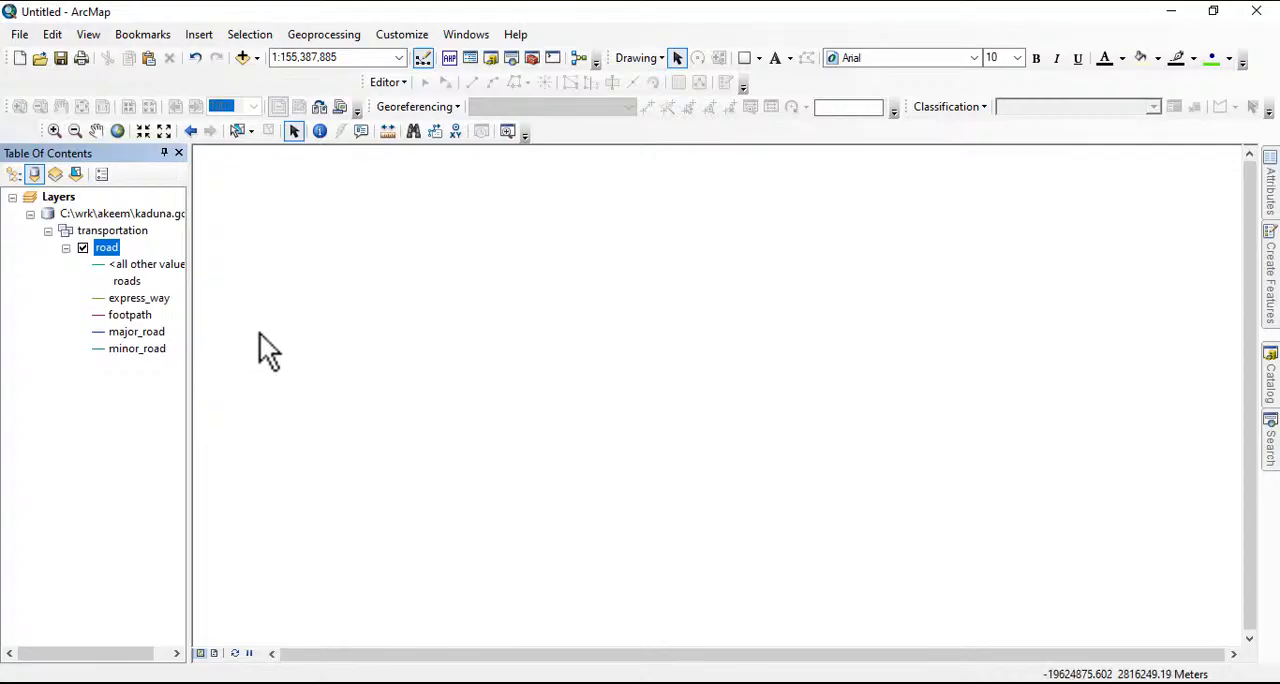
Open the road layer's attribute table to review its fields, and close it
right_click(107, 247)
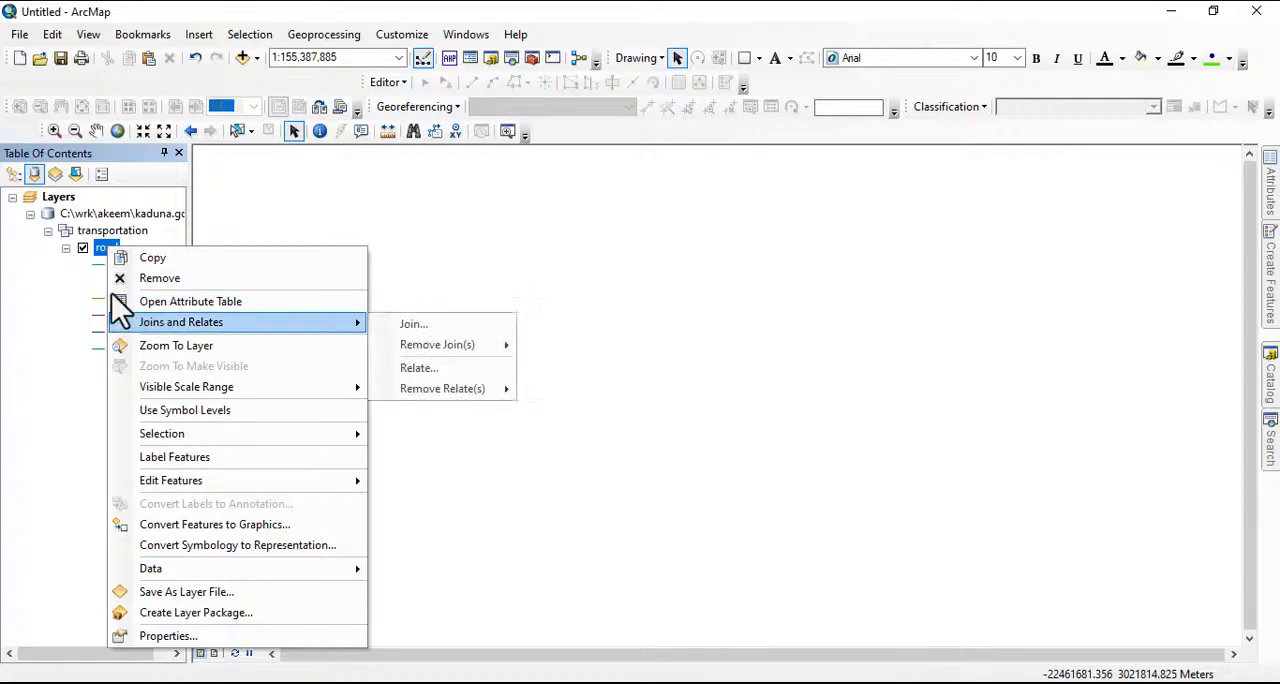
left_click(105, 266)
right_click(100, 252)
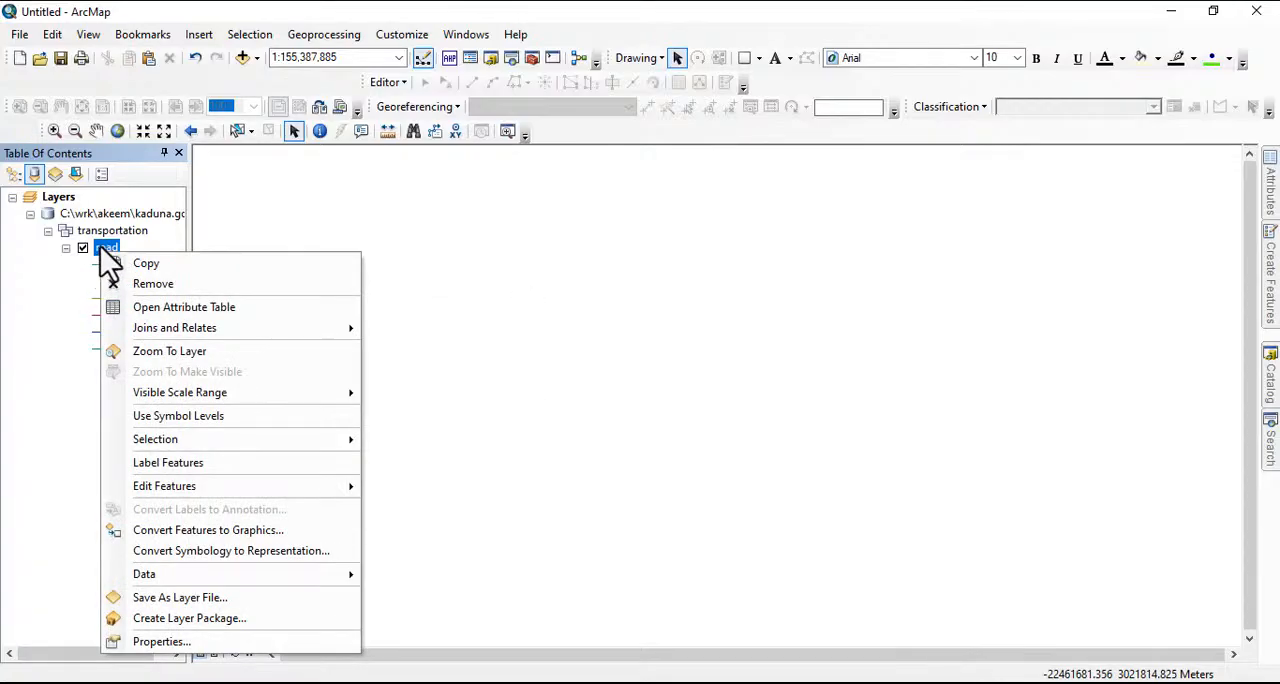
left_click(163, 311)
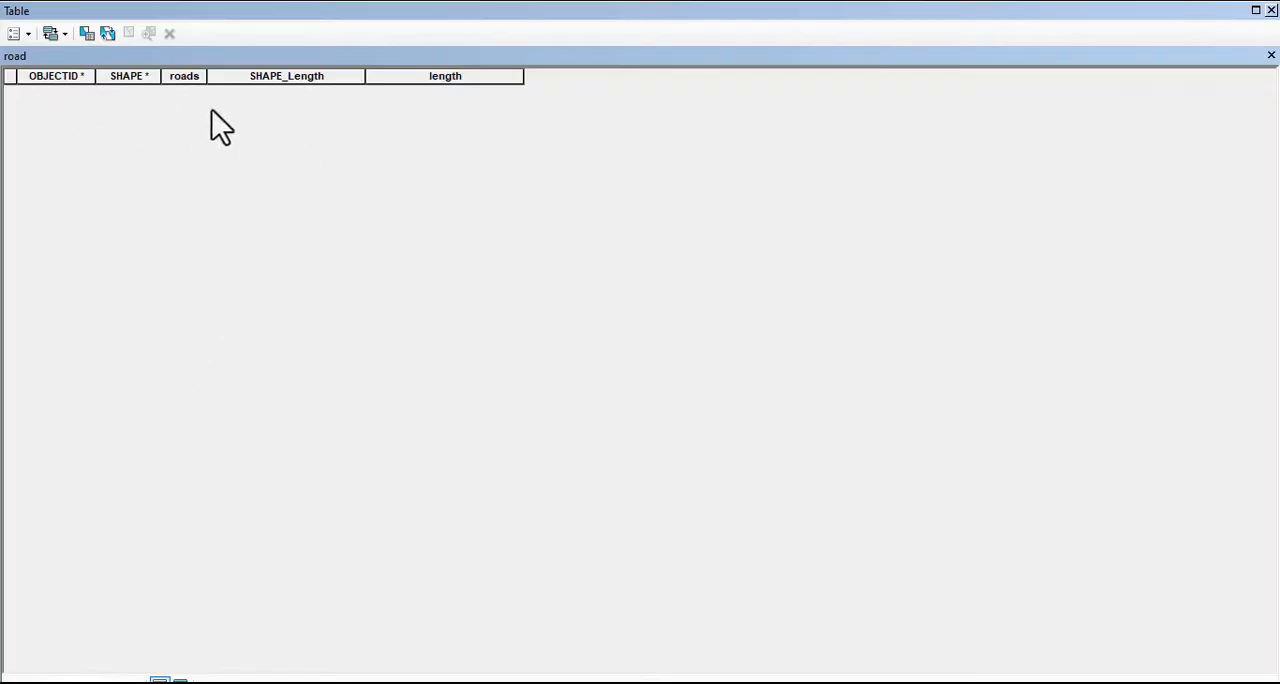
left_click(1270, 10)
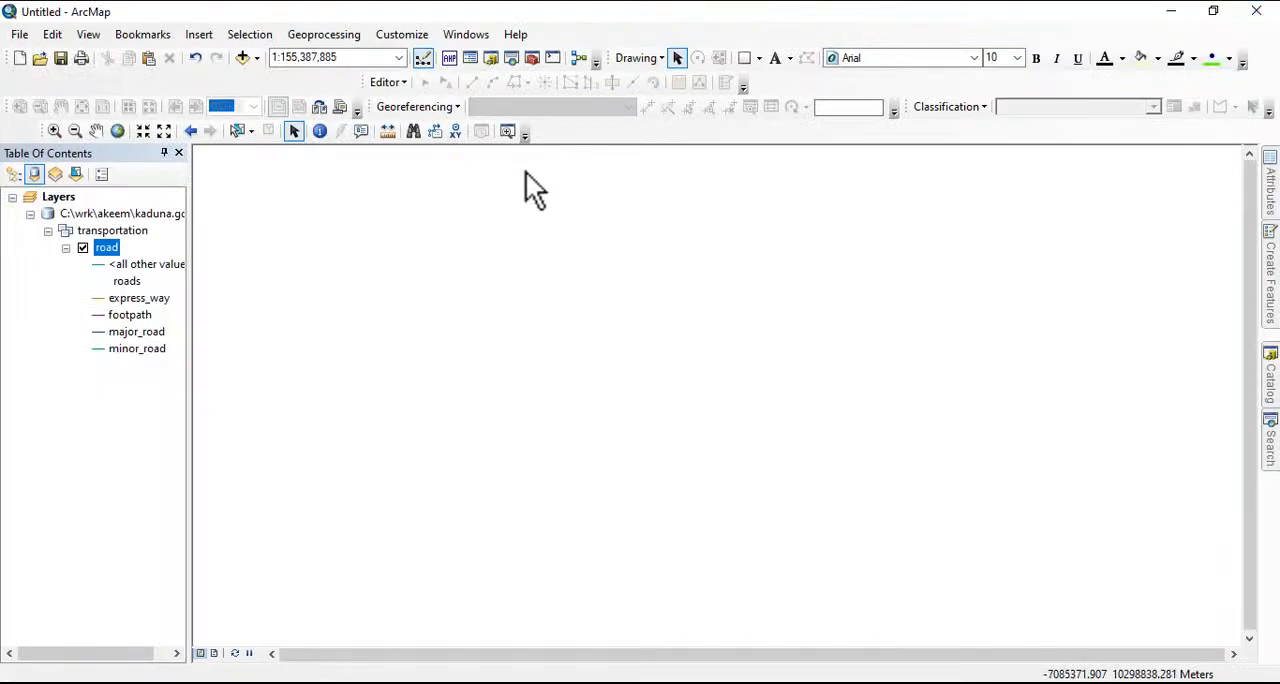
Start an edit session and draw an express_way road line with six vertices, rising gently from west to east
left_click(389, 82)
left_click(420, 106)
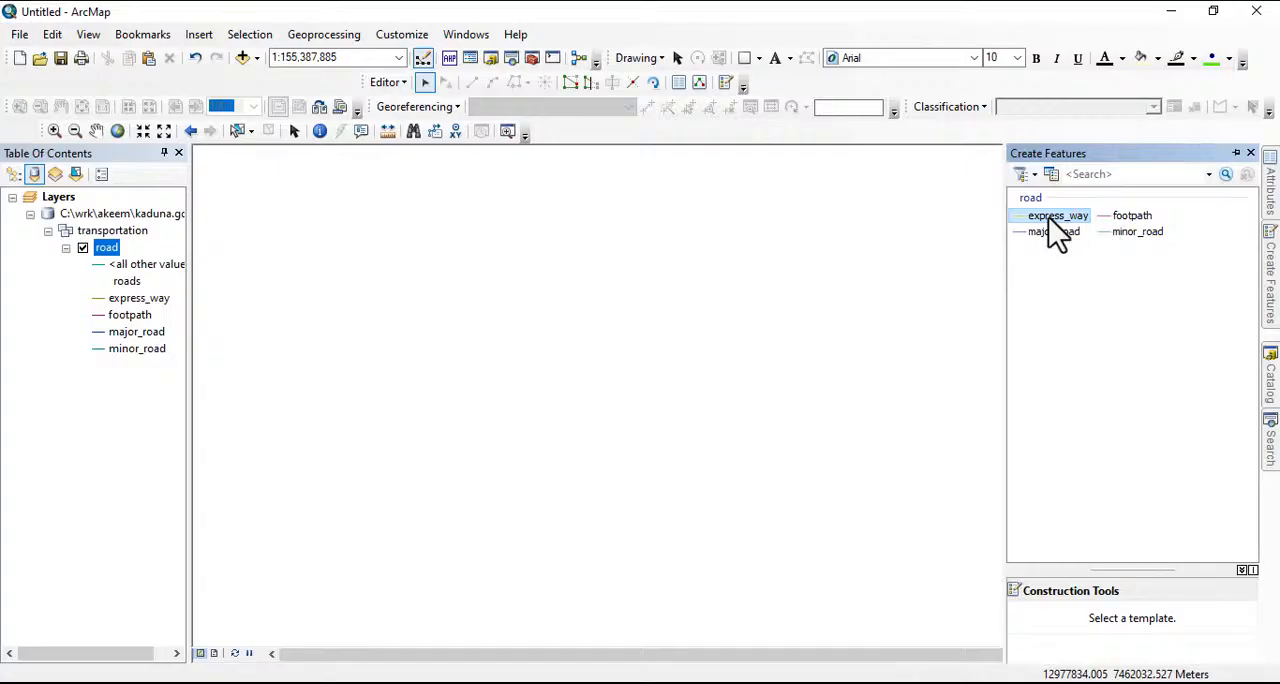
left_click(1050, 218)
left_click(448, 363)
left_click(554, 310)
left_click(686, 283)
left_click(797, 260)
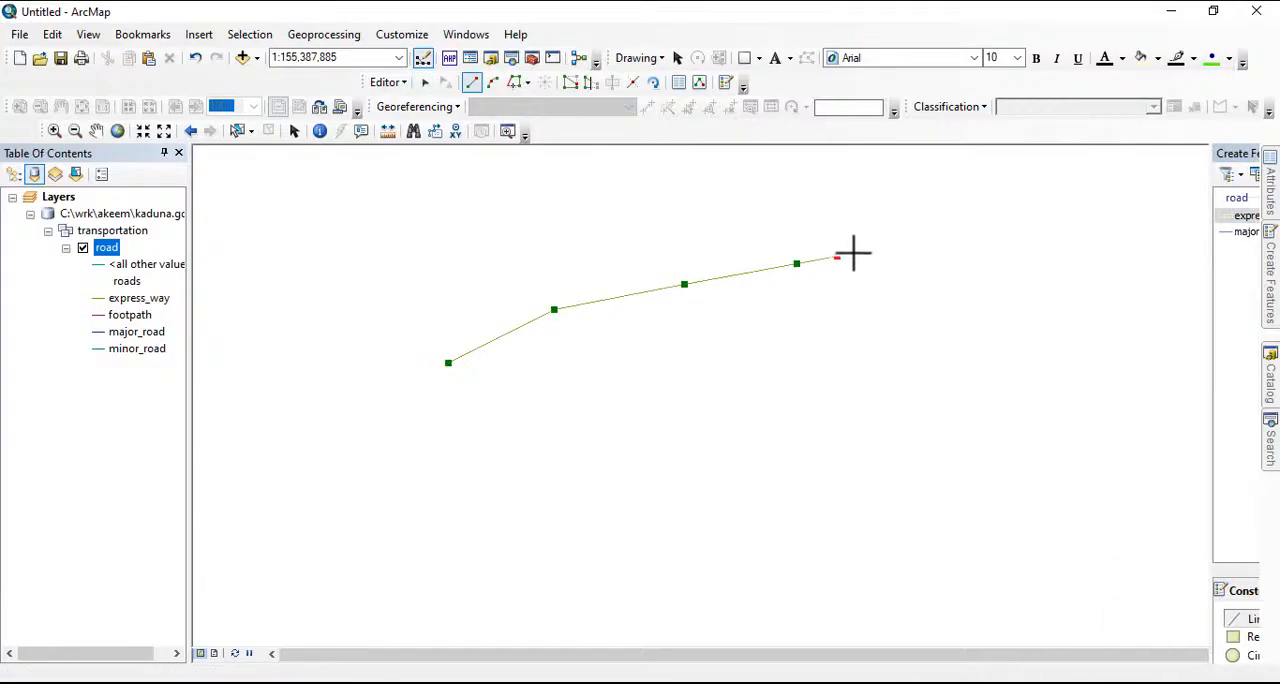
left_click(837, 256)
double_click(918, 244)
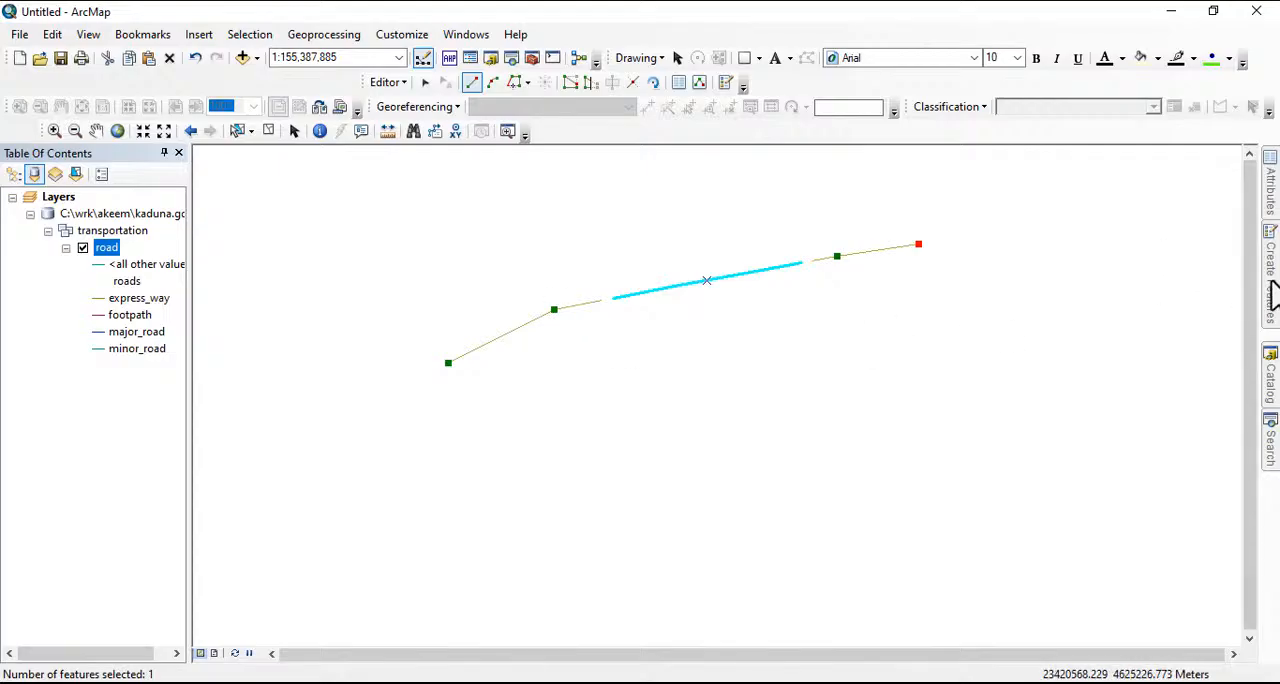
Draw a major_road line with six vertices, starting mid-way on the express_way and curving up to the northwest
mouse_move(1271, 290)
left_click(1055, 231)
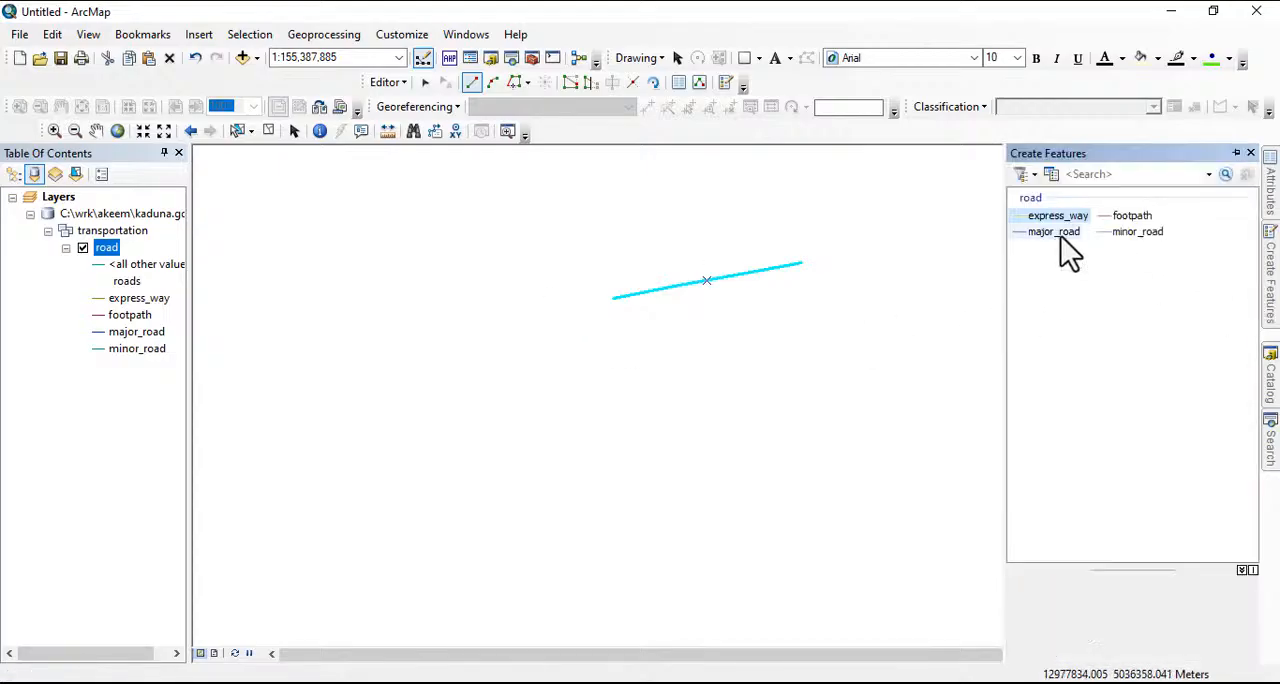
left_click(707, 280)
left_click(693, 247)
left_click(672, 226)
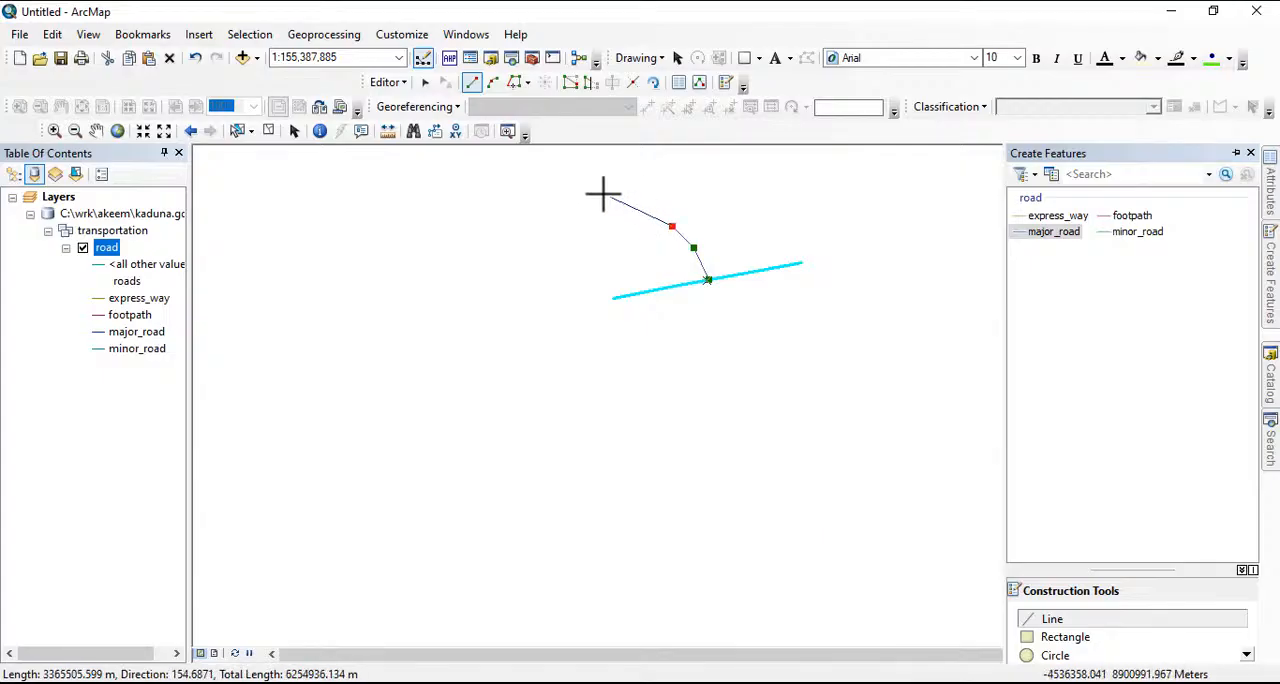
left_click(602, 193)
left_click(587, 187)
double_click(543, 175)
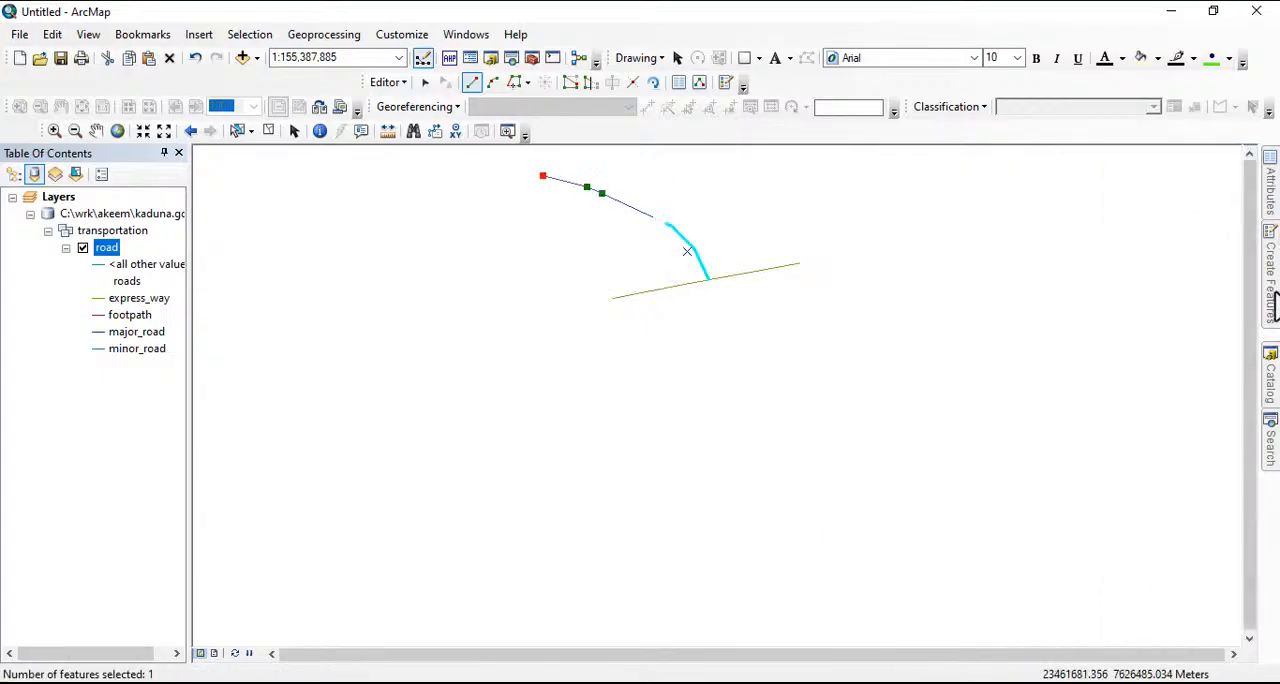
Draw a footpath line with seven vertices from the express_way's east end, going south, east and then northeast
mouse_move(1271, 295)
left_click(1127, 218)
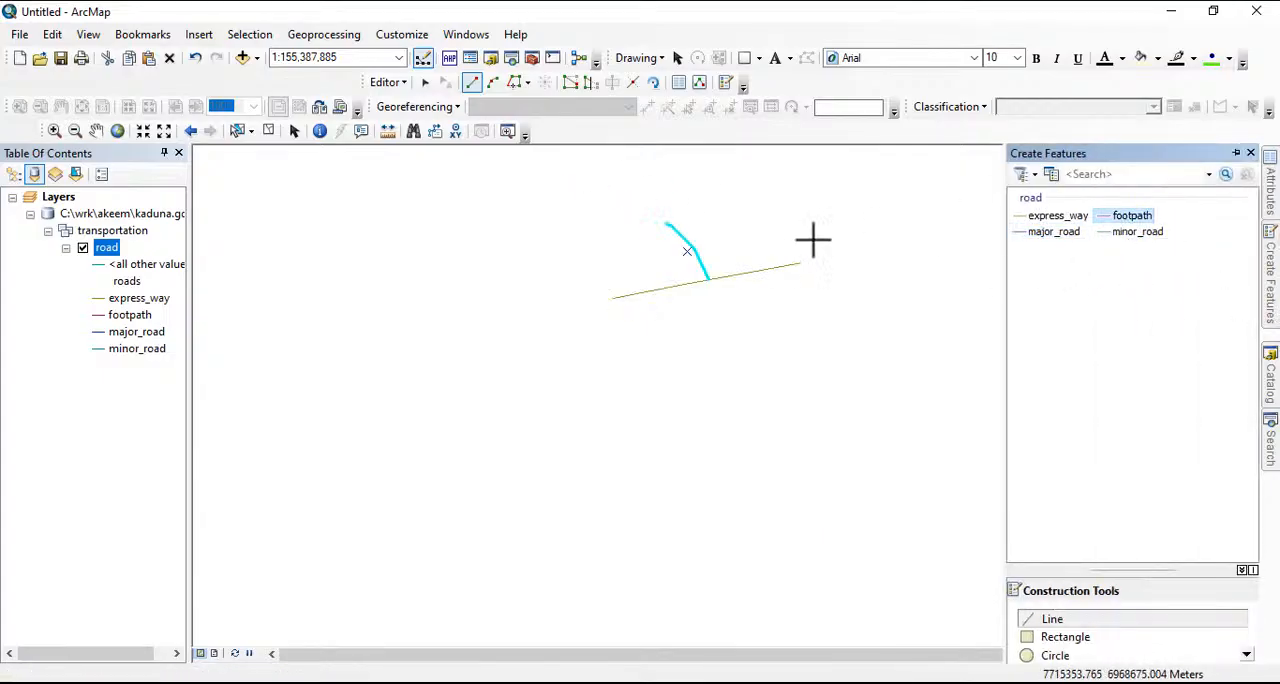
left_click(801, 263)
left_click(804, 296)
left_click(883, 297)
left_click(913, 297)
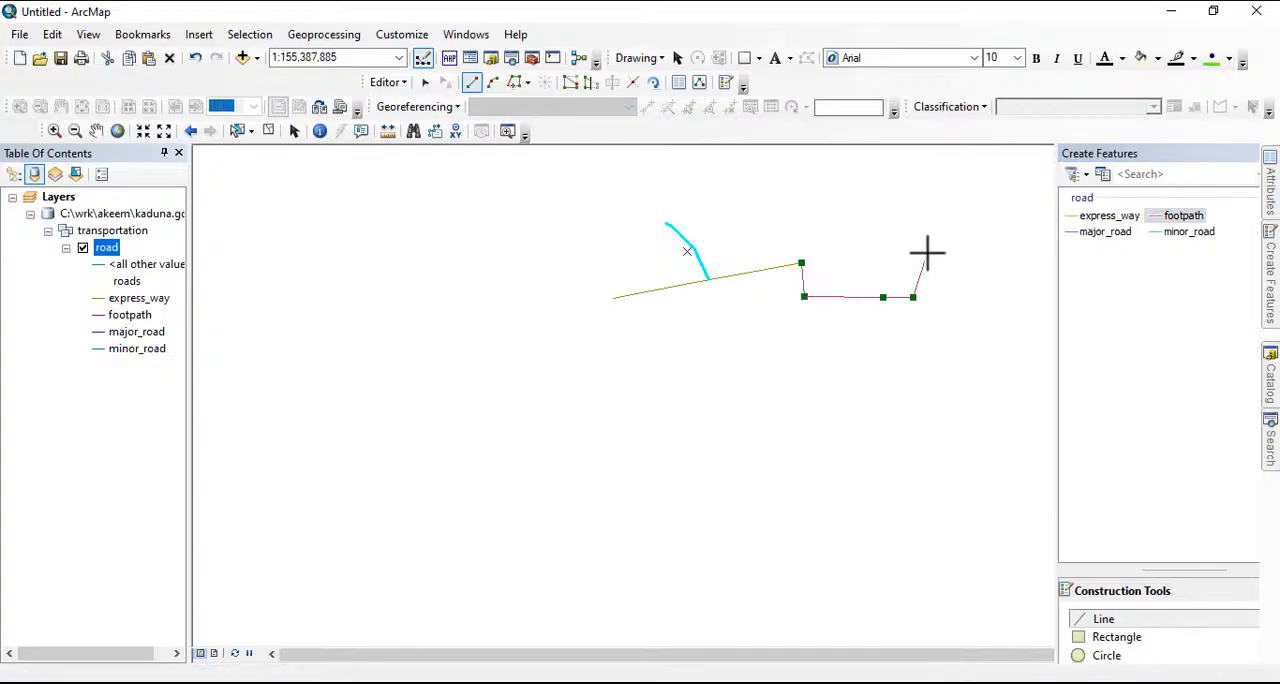
left_click(927, 254)
left_click(944, 218)
double_click(1027, 241)
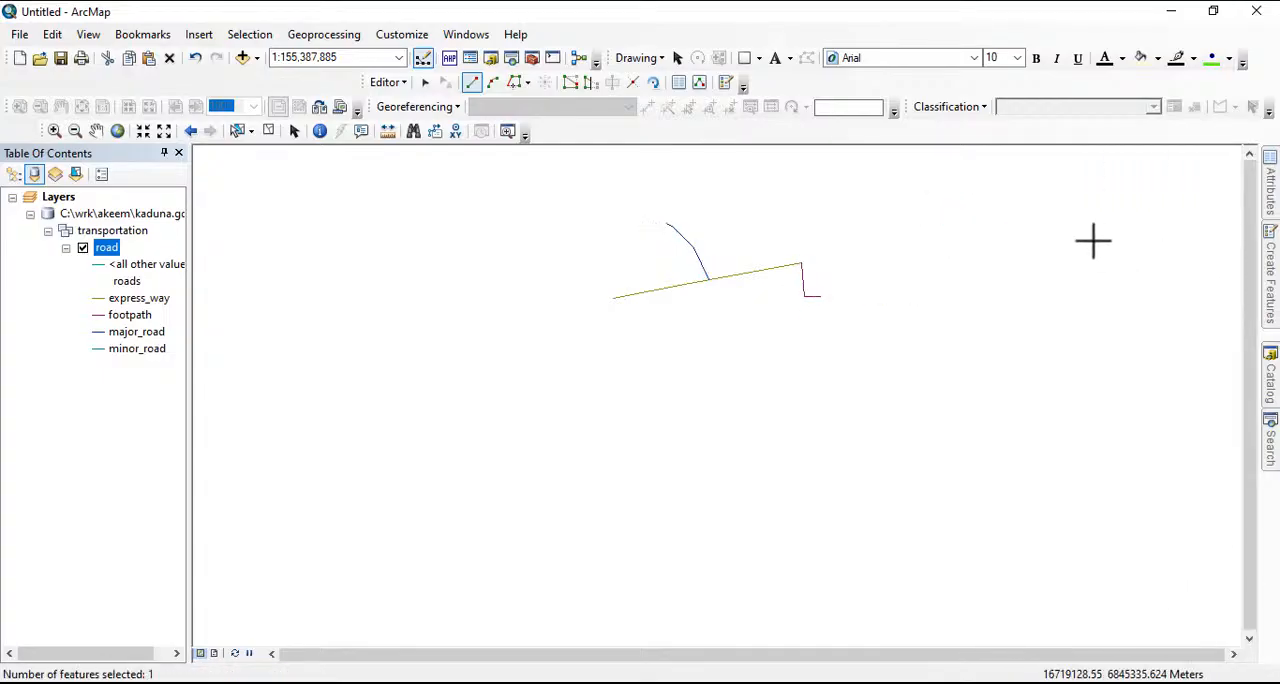
Draw a minor_road line from near the express_way's west end, running southeast and bending back to the west, and finish the sketch
mouse_move(1268, 300)
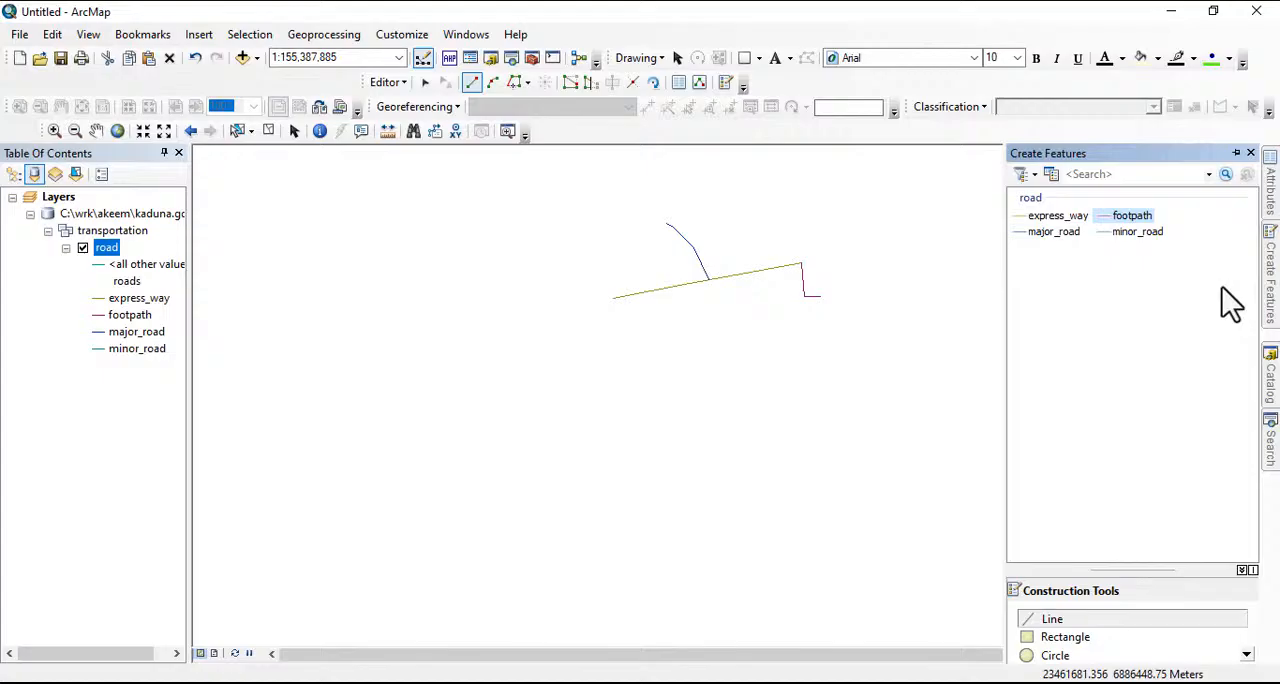
left_click(1135, 232)
left_click(634, 294)
left_click(664, 331)
left_click(667, 334)
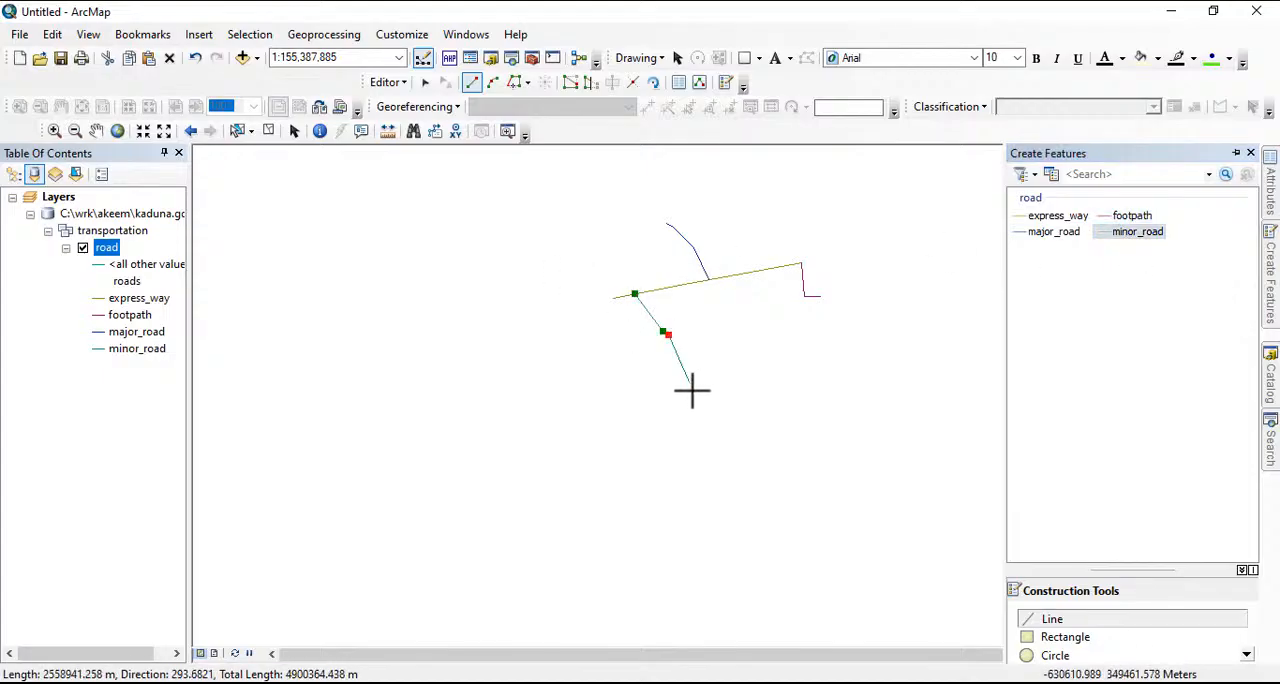
left_click(692, 395)
left_click(696, 424)
left_click(564, 461)
left_click(534, 452)
left_click(398, 397)
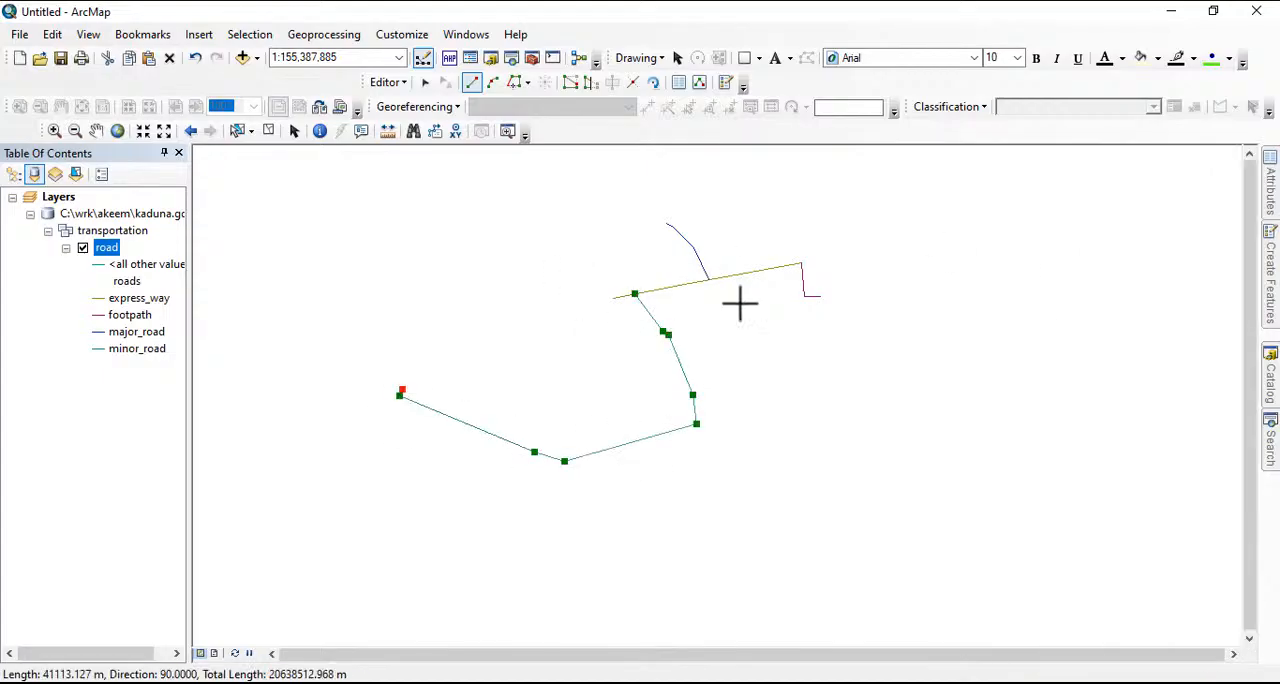
key("F2")
Draw another express_way line with five vertices from the existing express_way's west end, continuing westward
mouse_move(1272, 280)
left_click(1057, 216)
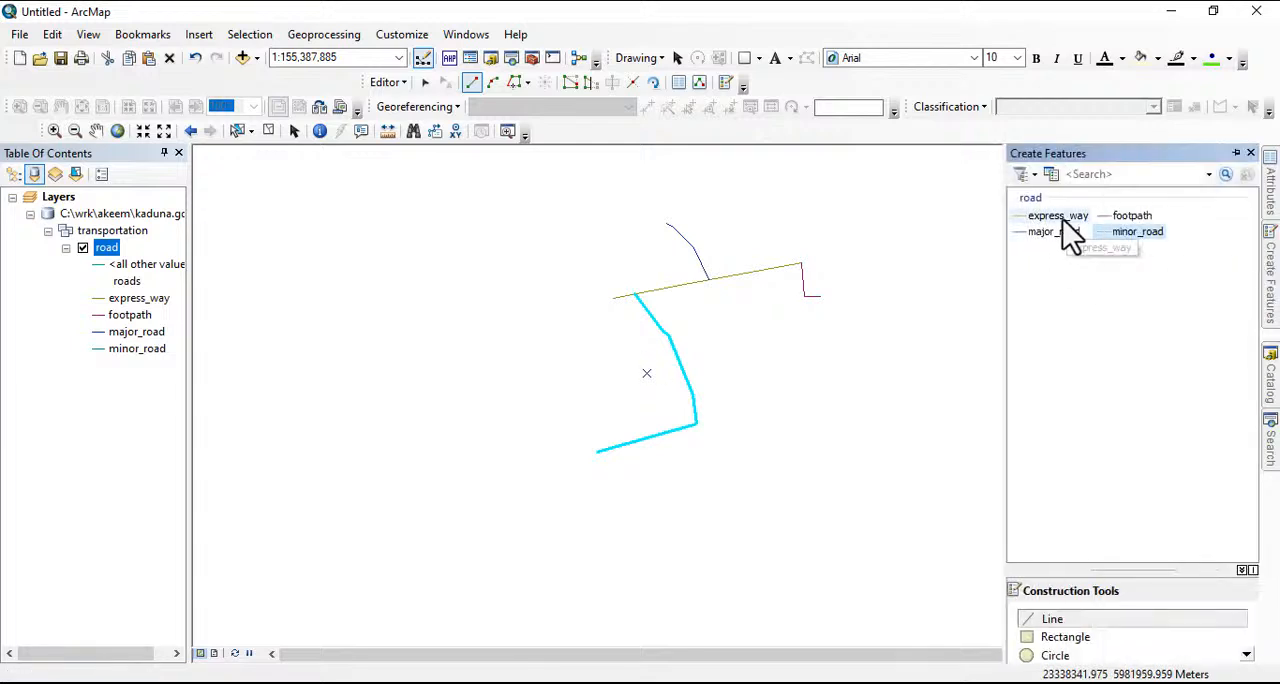
left_click(613, 298)
left_click(535, 307)
left_click(466, 311)
left_click(371, 333)
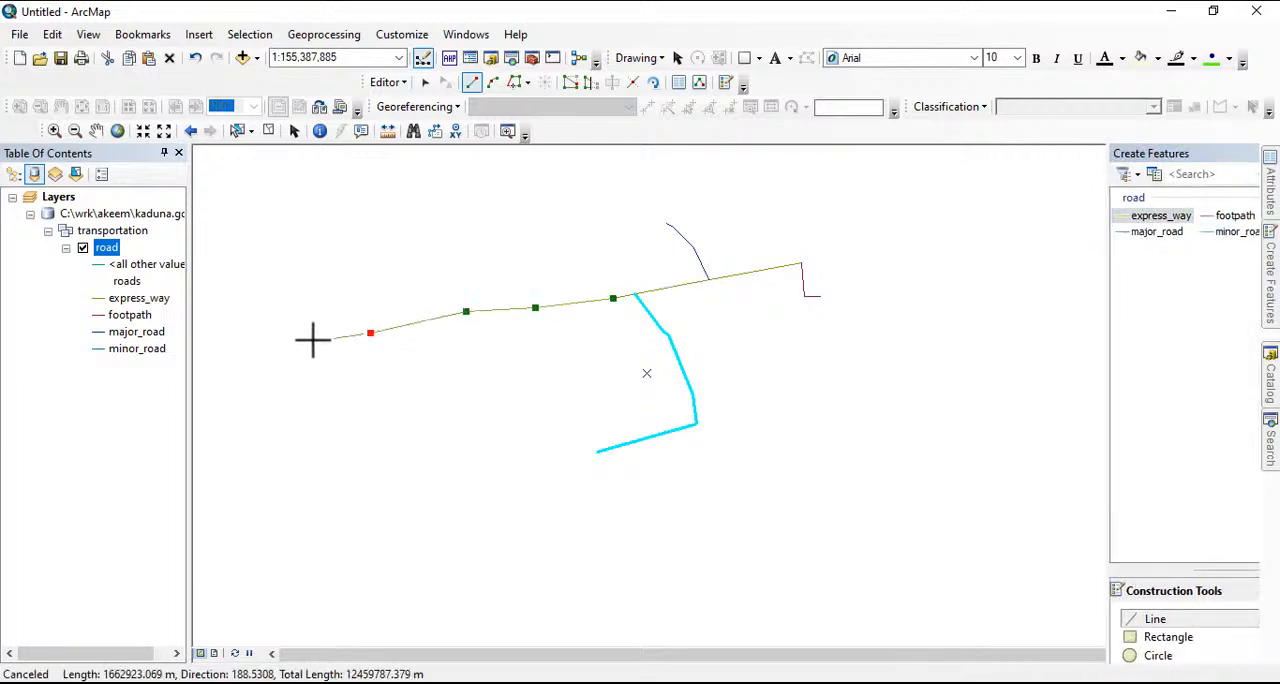
left_click(263, 343)
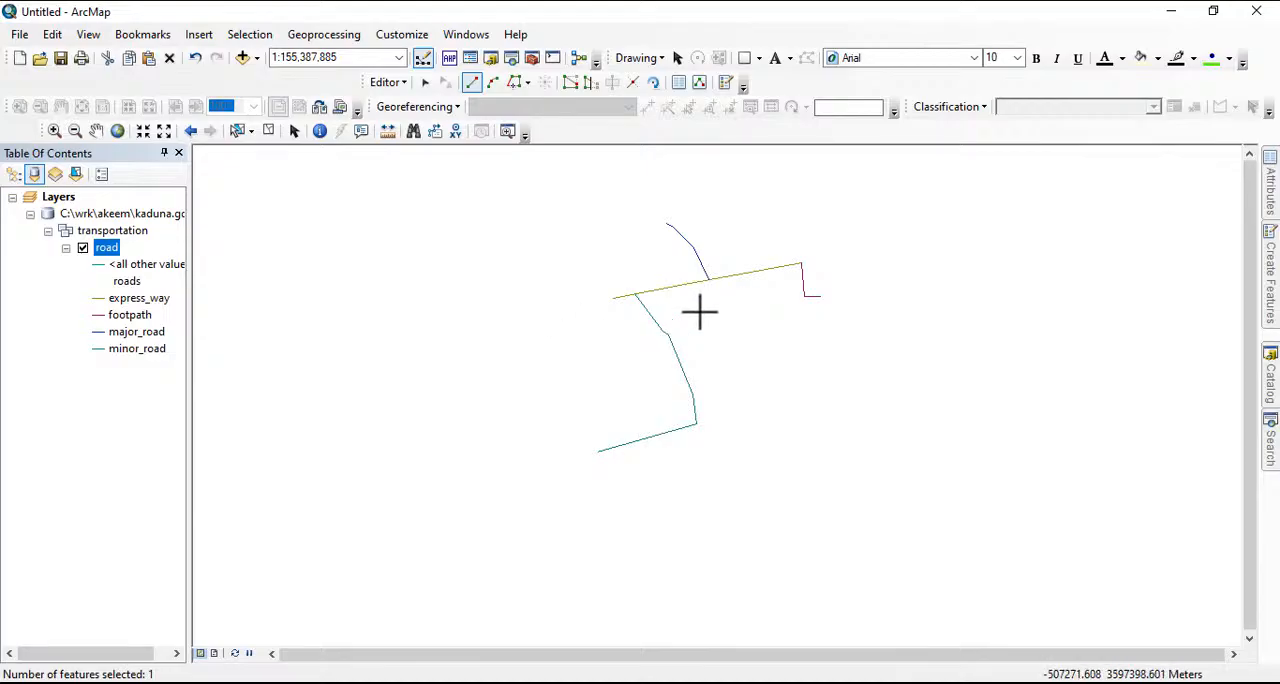
Draw a separate five-vertex footpath line southeast of the express_way, rising northeast and bending down at its east end
left_click(1272, 285)
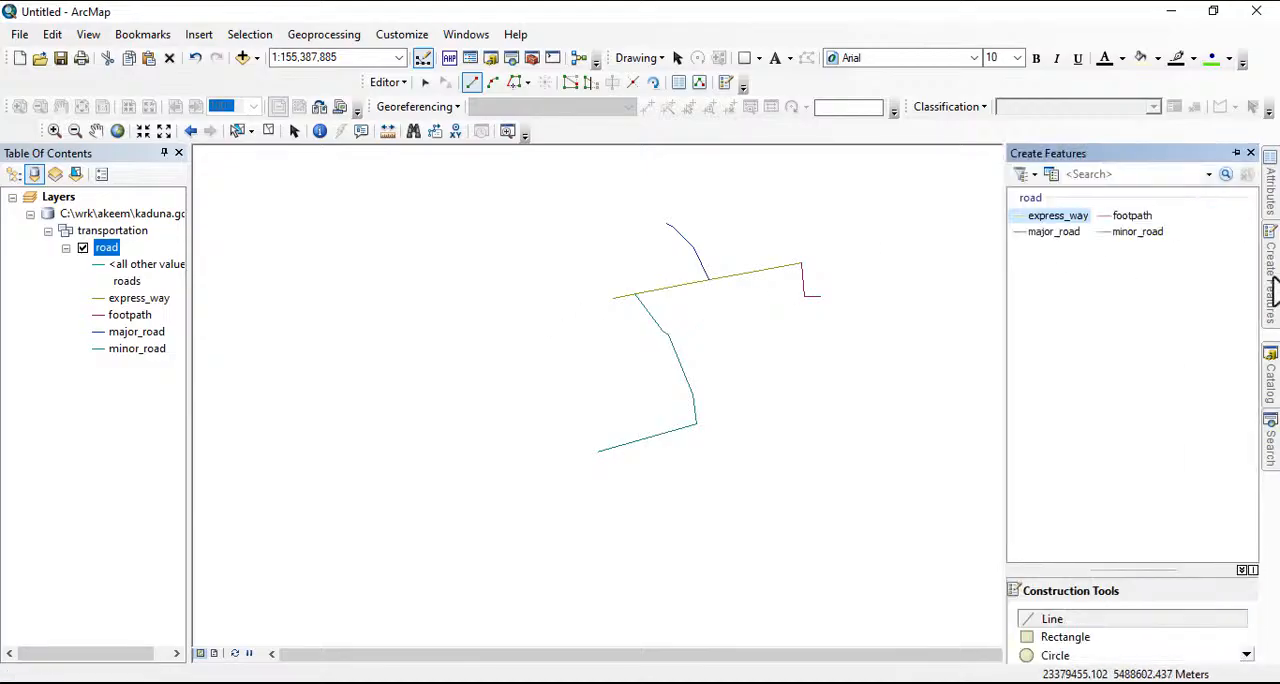
left_click(1130, 217)
left_click(788, 404)
left_click(838, 354)
left_click(869, 337)
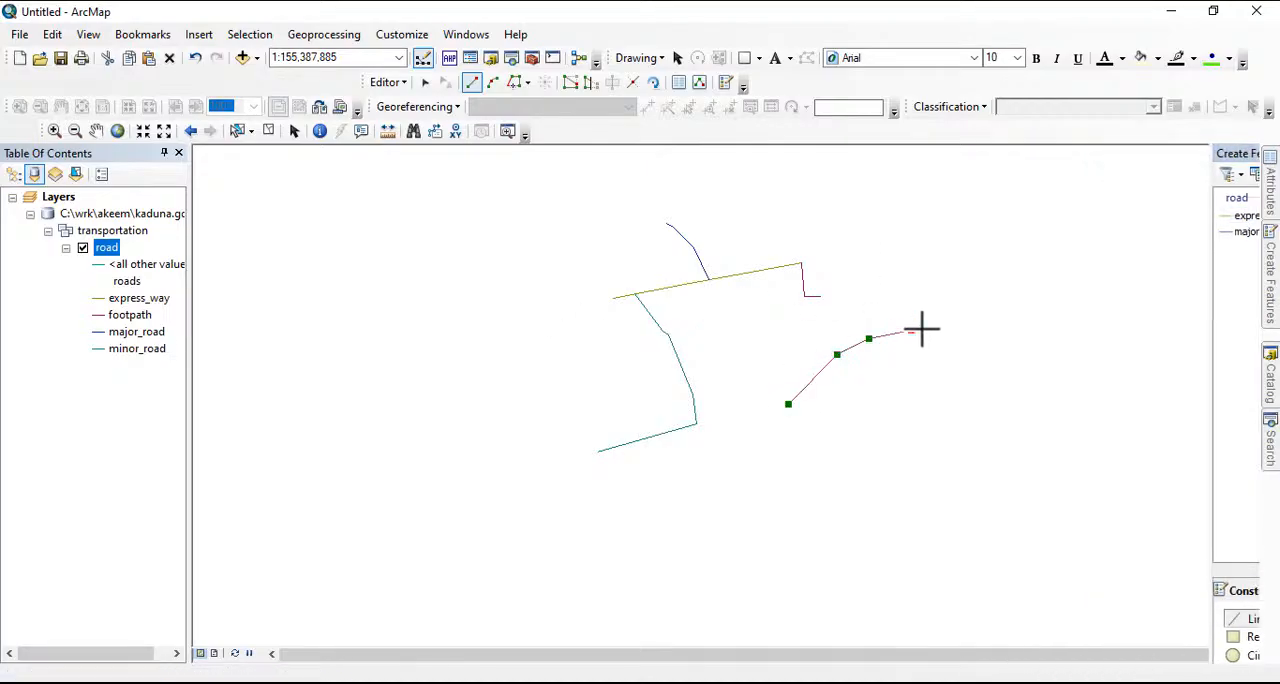
left_click(912, 329)
double_click(928, 352)
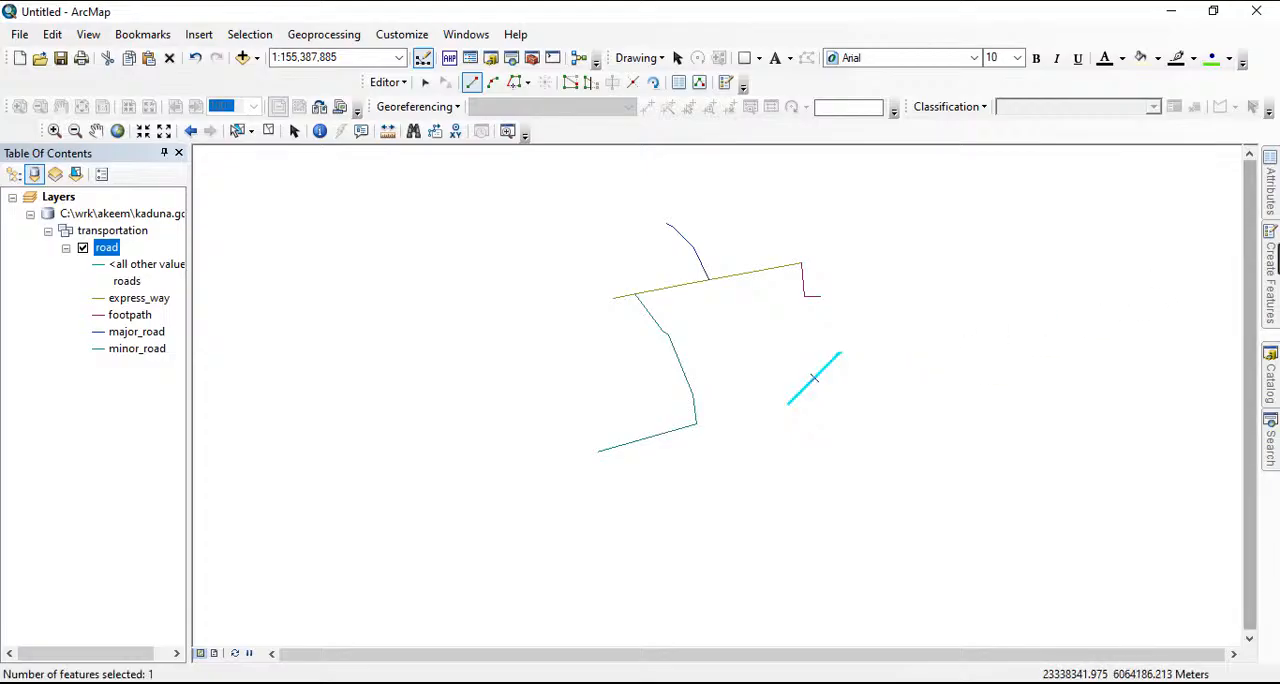
Draw a minor_road line between the two footpaths and the long minor road, and add a second segment extending it northeast
left_click(1271, 280)
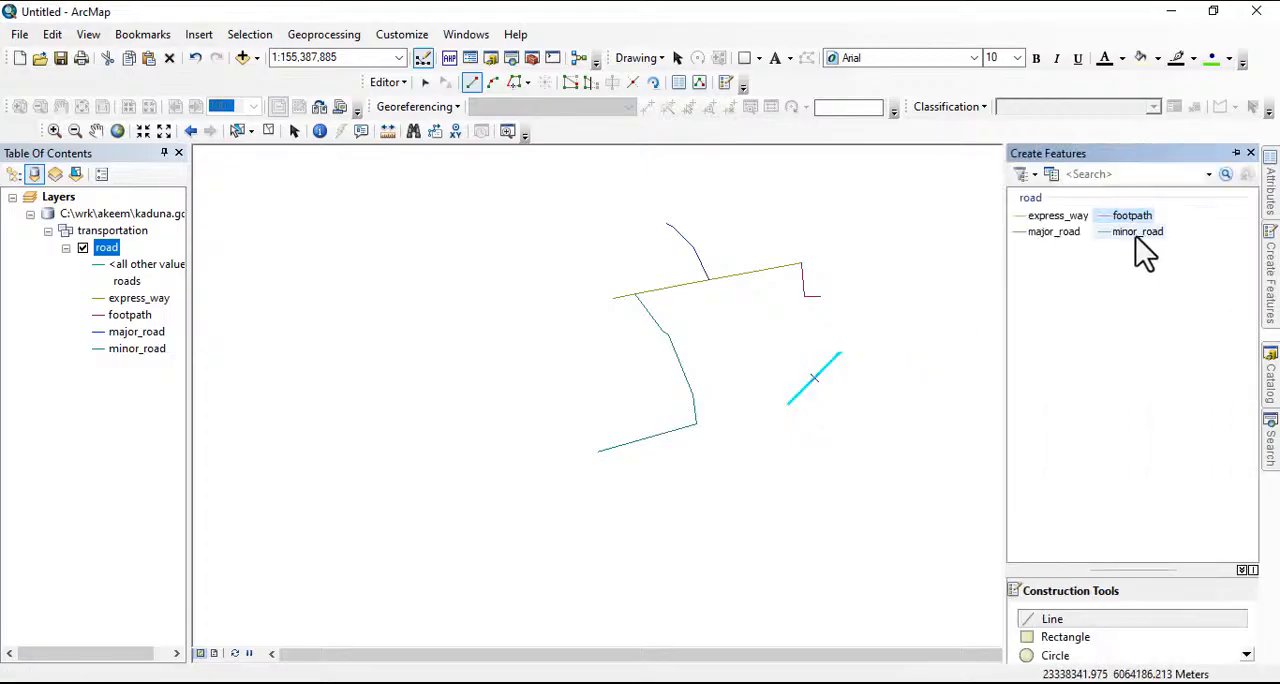
left_click(1136, 234)
left_click(715, 348)
left_click(749, 337)
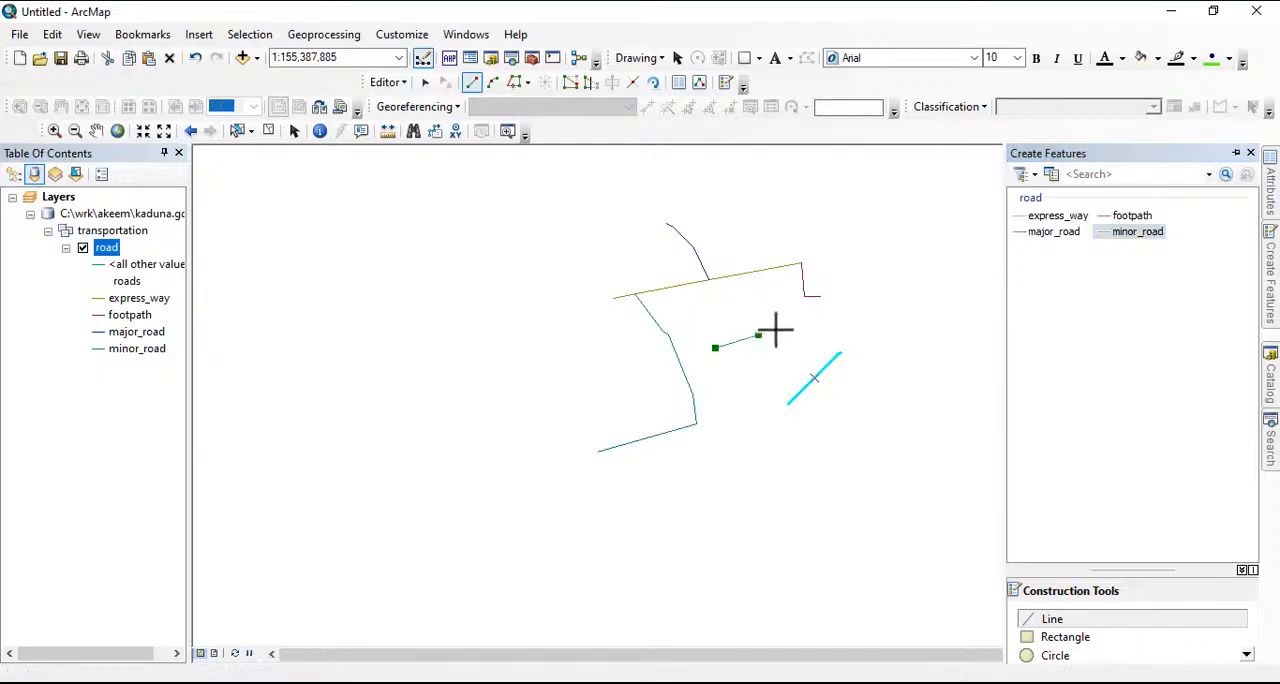
left_click(774, 329)
double_click(804, 325)
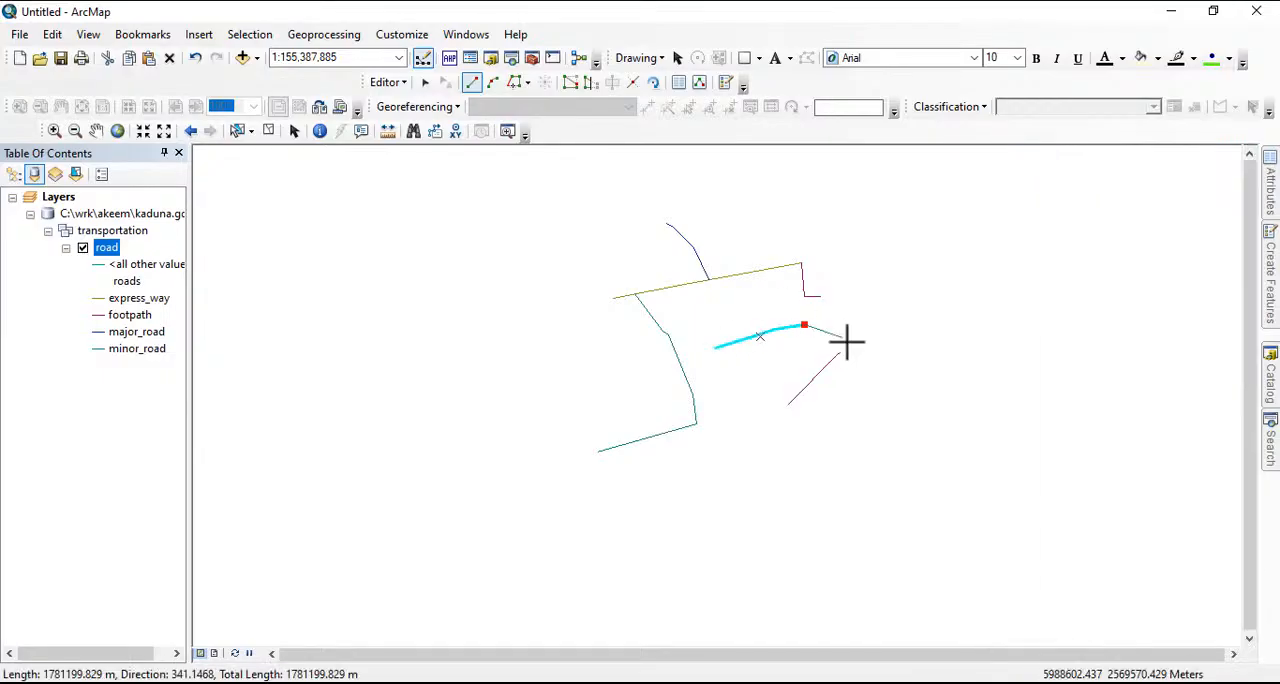
double_click(946, 283)
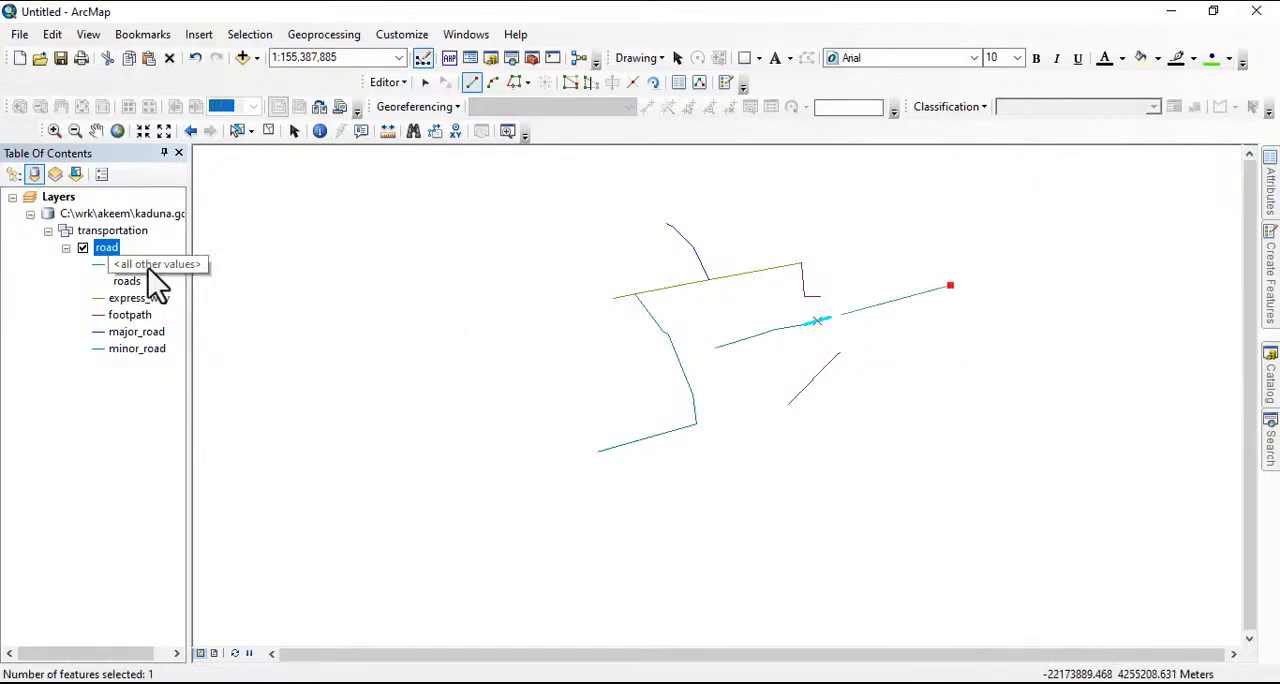
Open the road layer's attribute table and enter lengths 2, 22 and 333 for records 1, 2 and 3
right_click(105, 250)
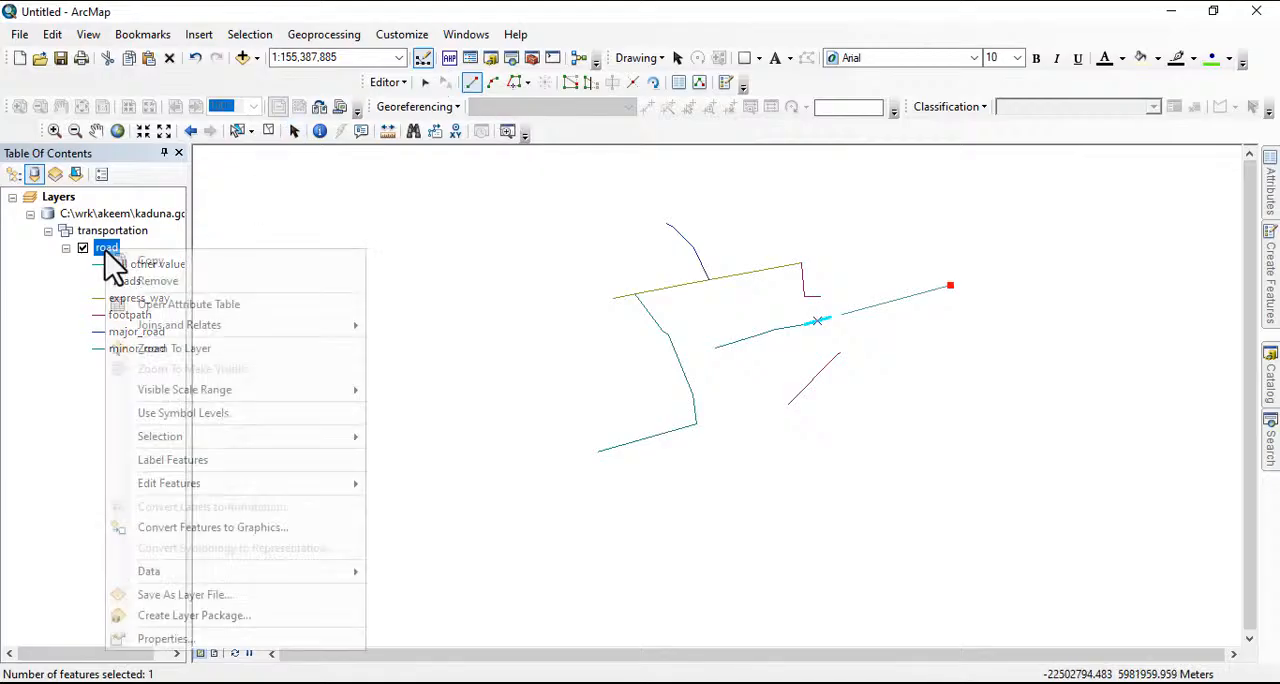
left_click(195, 306)
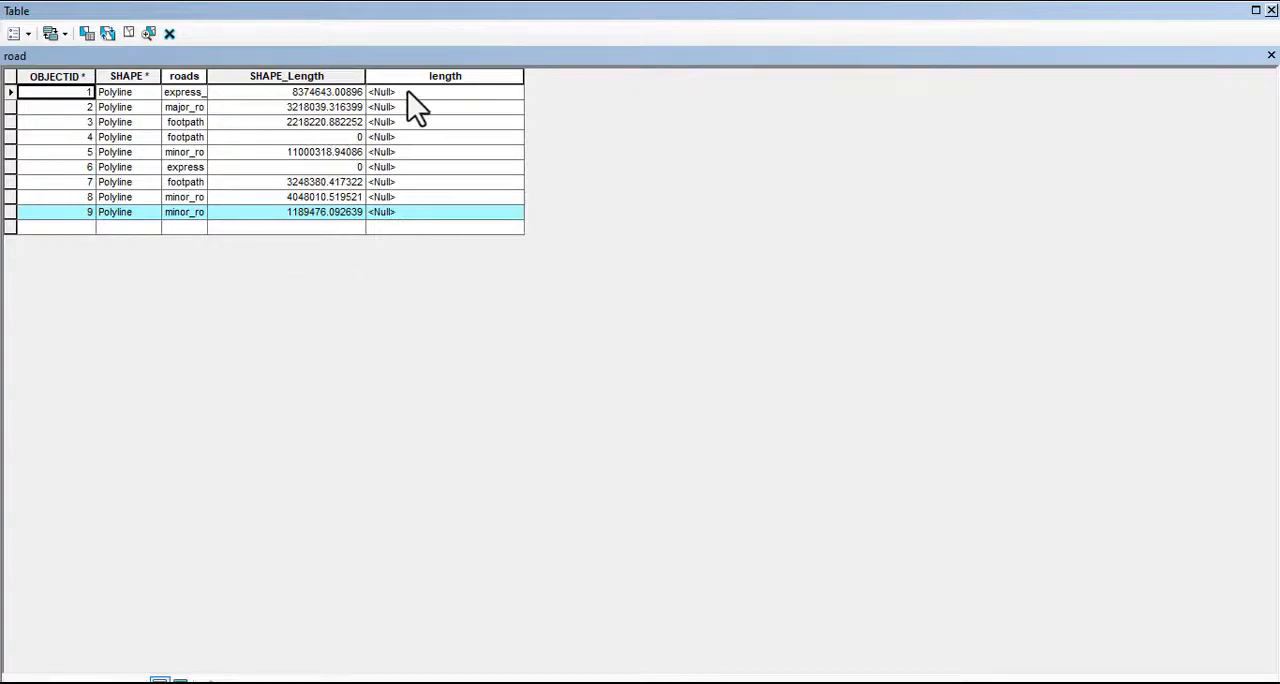
left_click(449, 96)
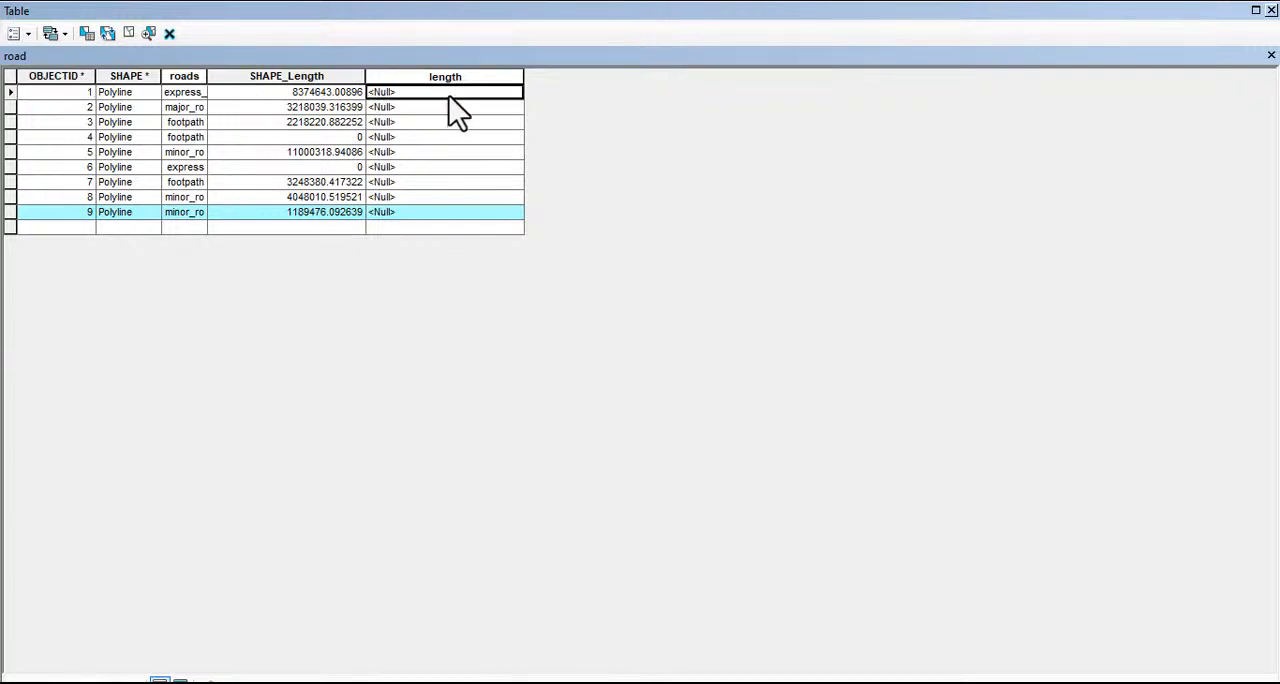
left_click(448, 97)
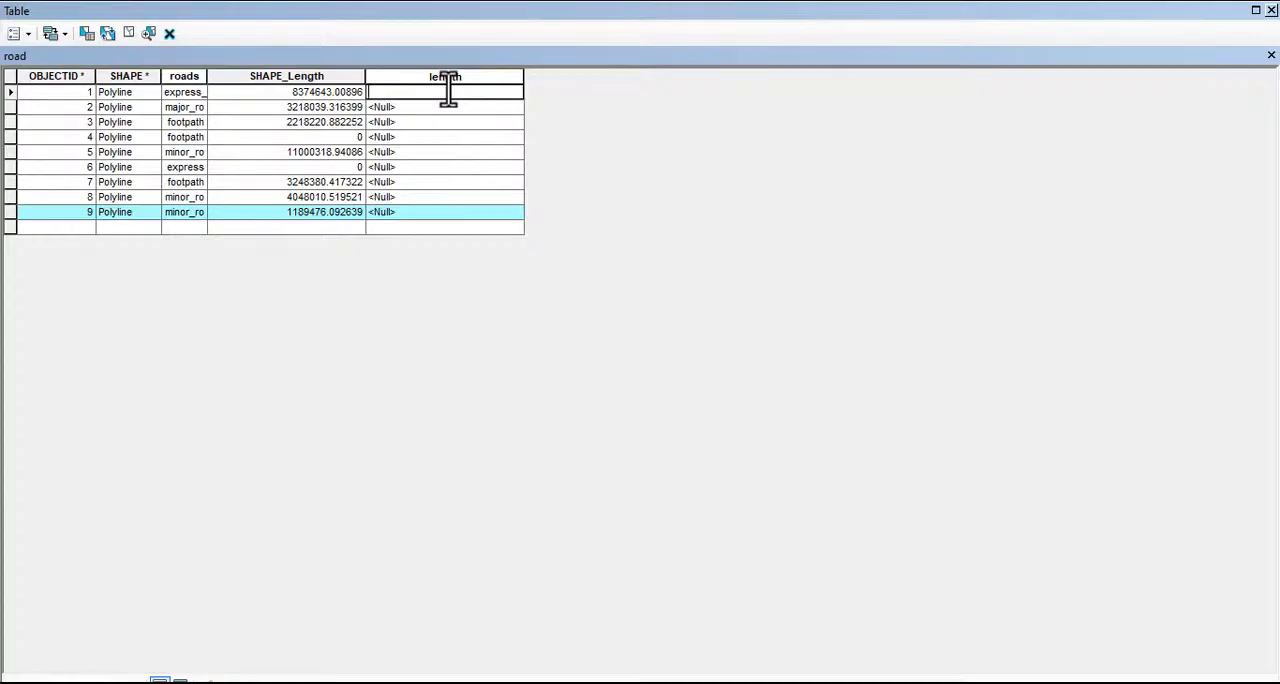
type("2")
left_click(421, 110)
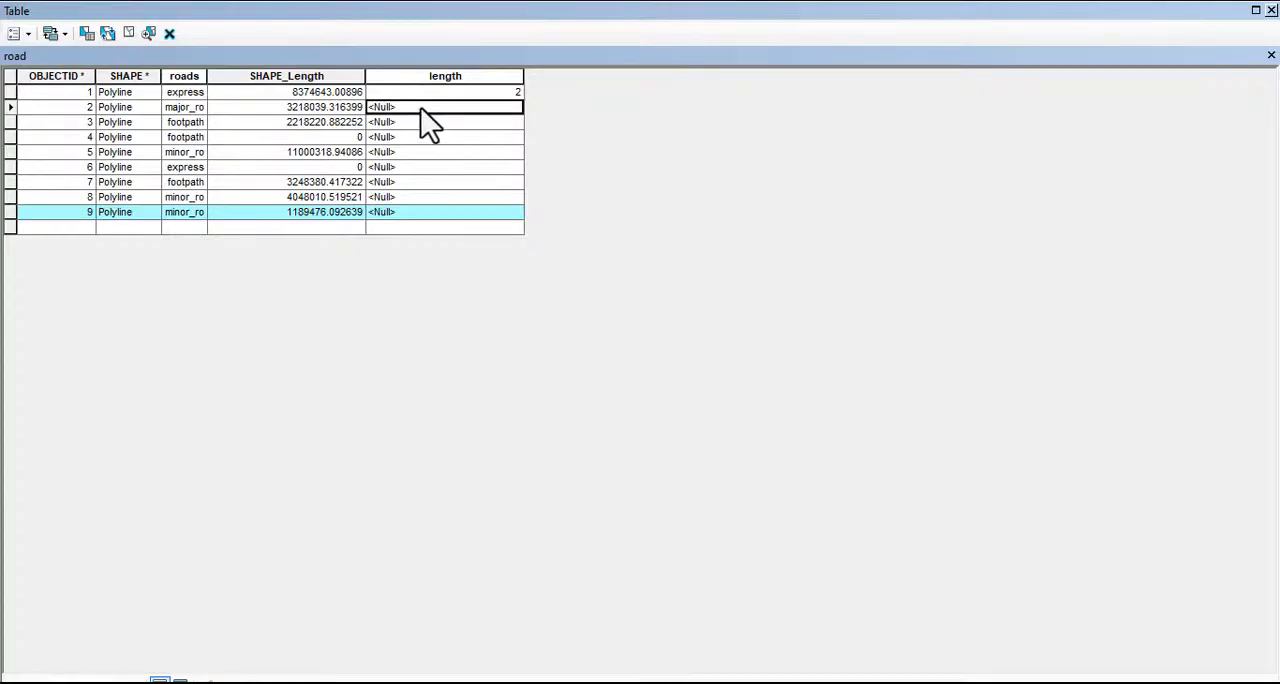
type("22")
left_click(405, 124)
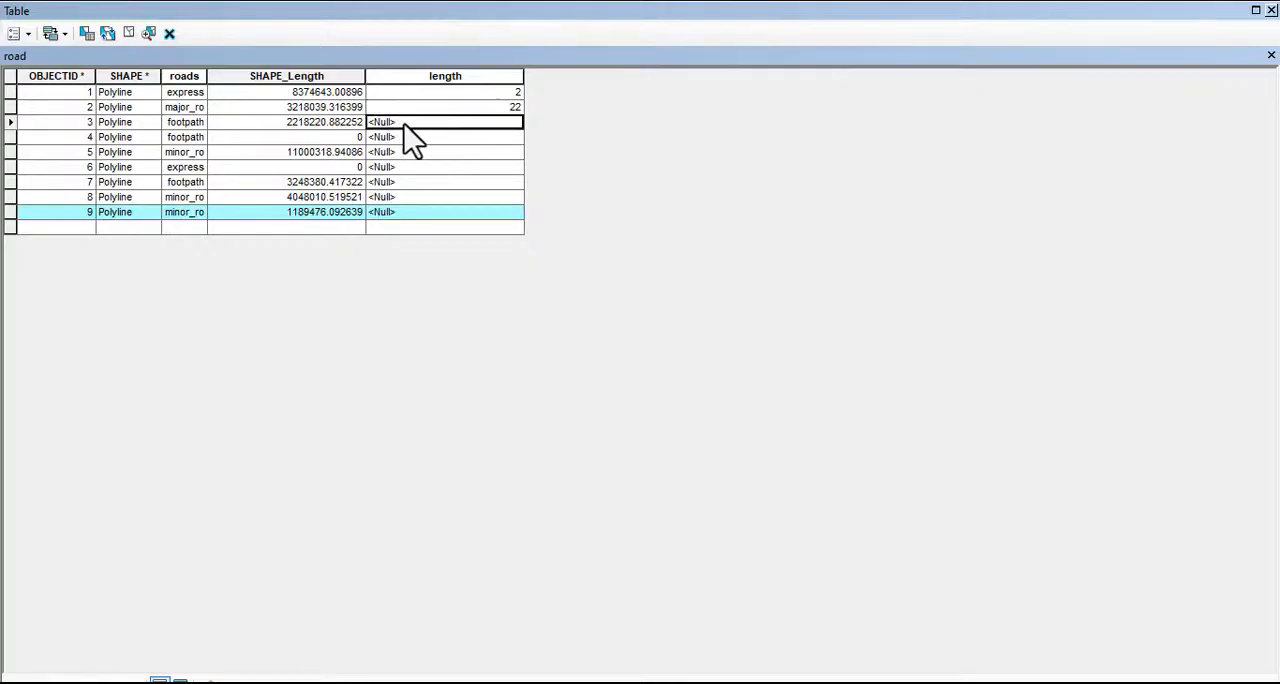
type("333")
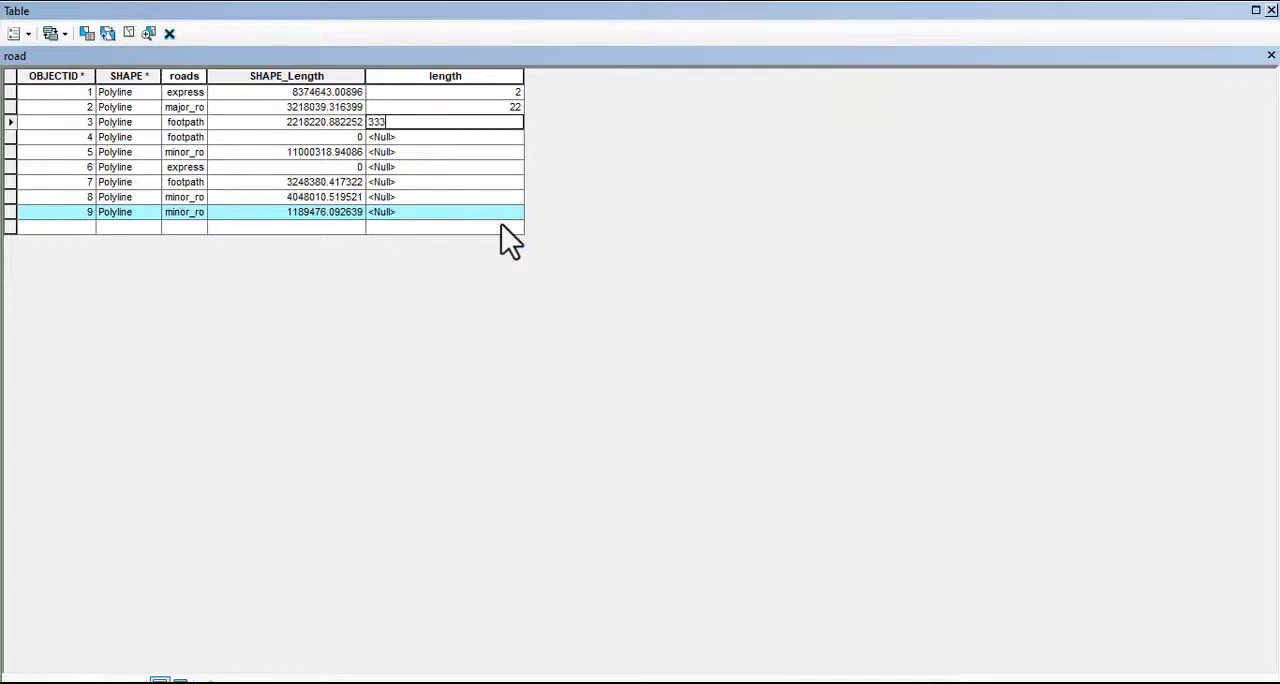
Enter length 2000 for record 5 and 30000 for record 6
left_click(391, 153)
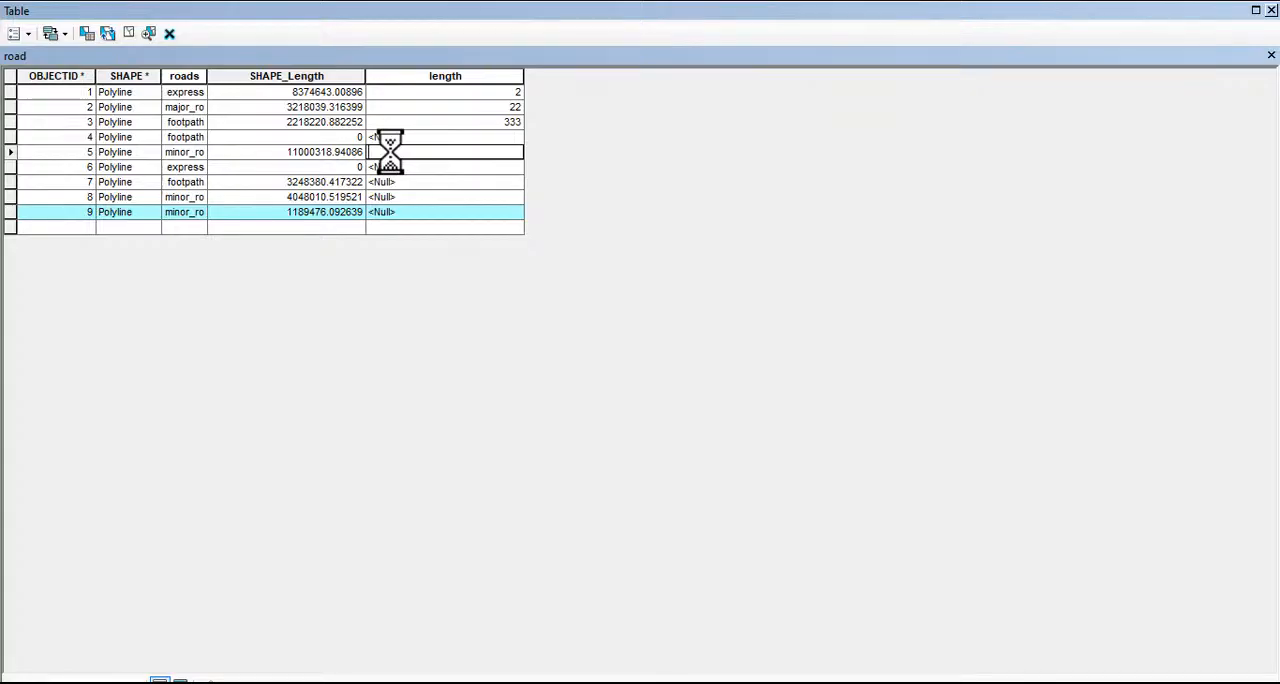
type("2000")
key("Return")
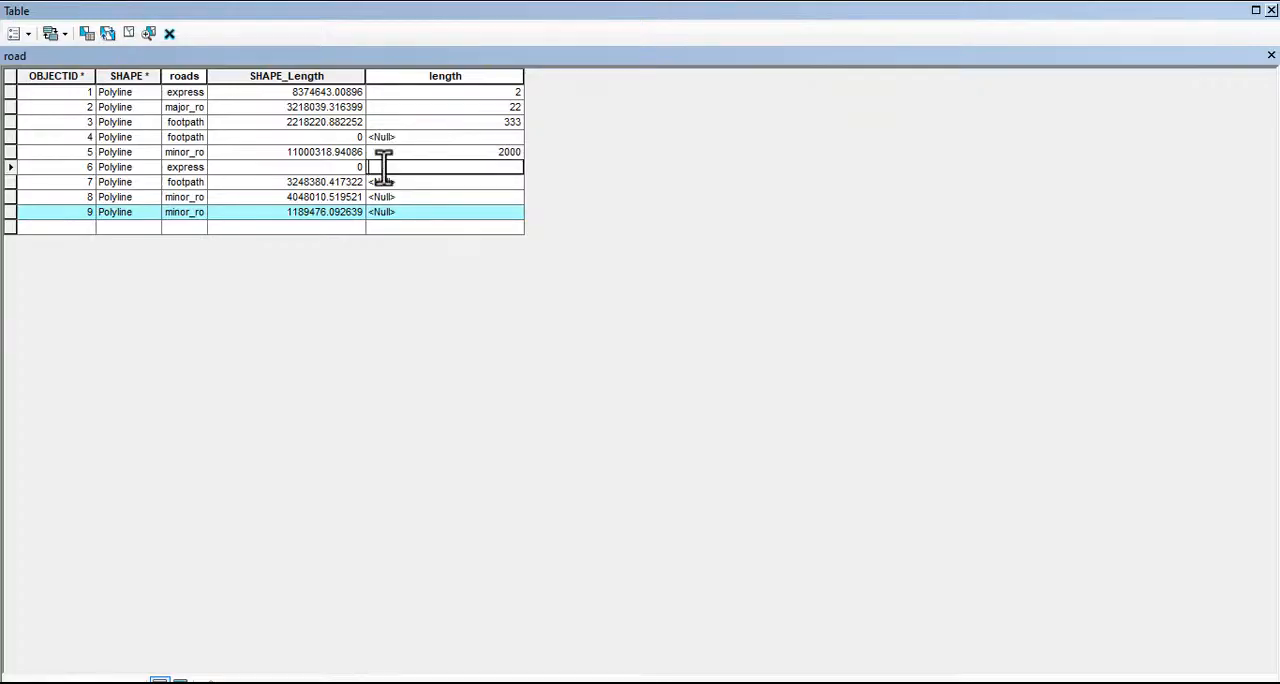
type("300")
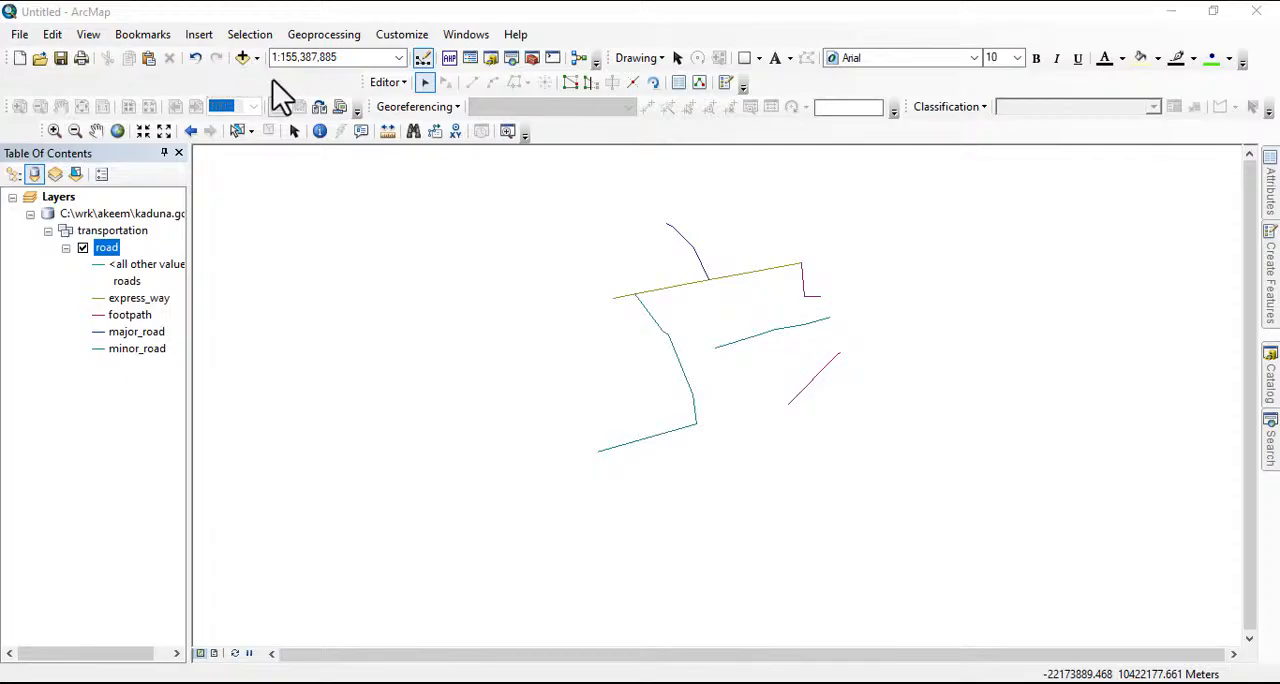
Reopen the road attribute table and turn on automatic validation of records when editing in its appearance settings
right_click(104, 247)
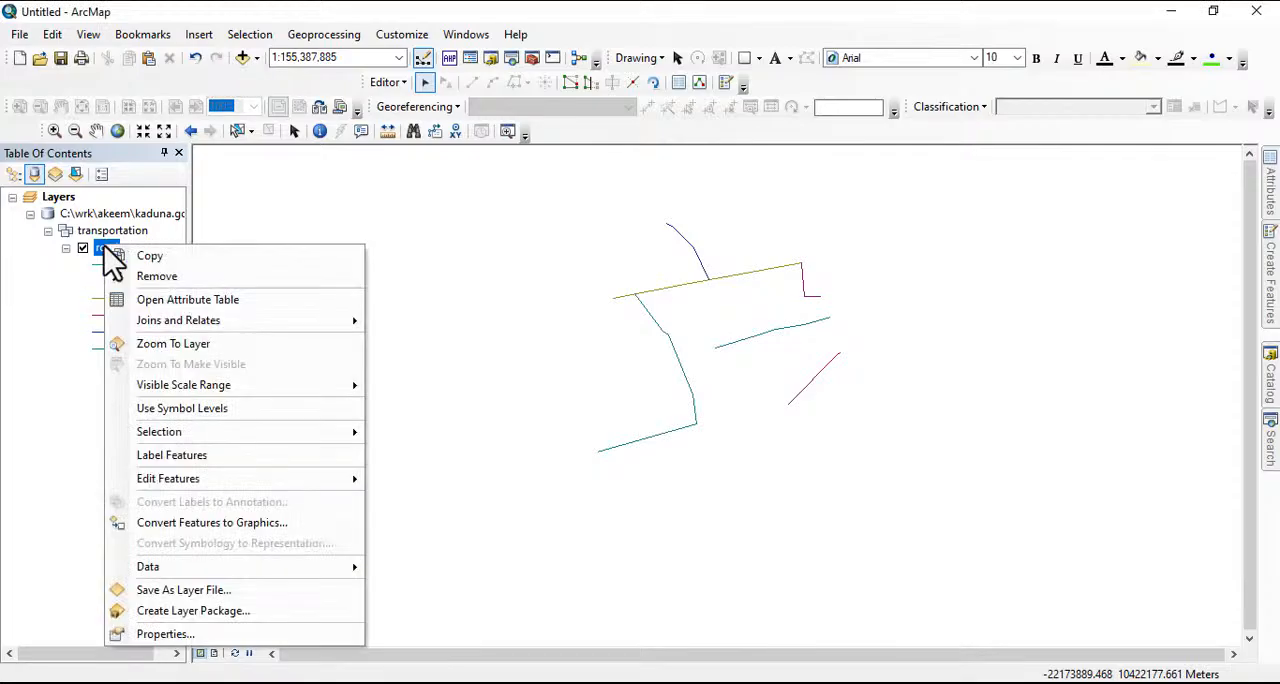
left_click(175, 299)
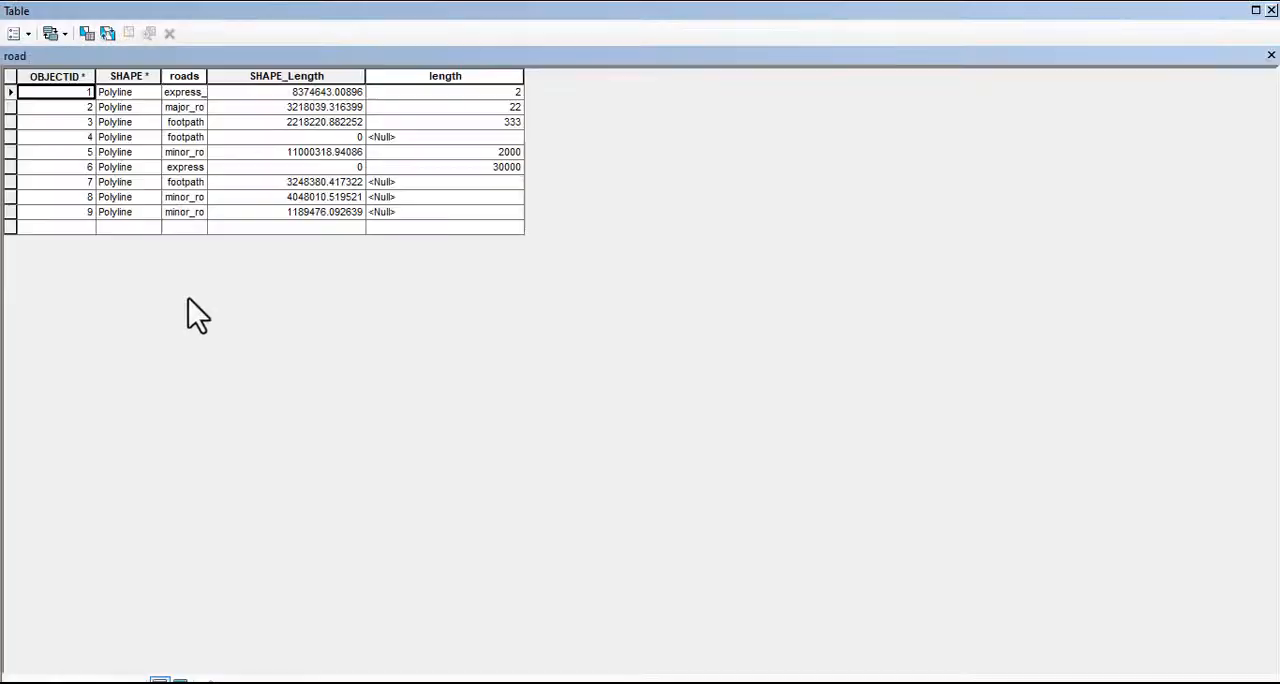
left_click(15, 33)
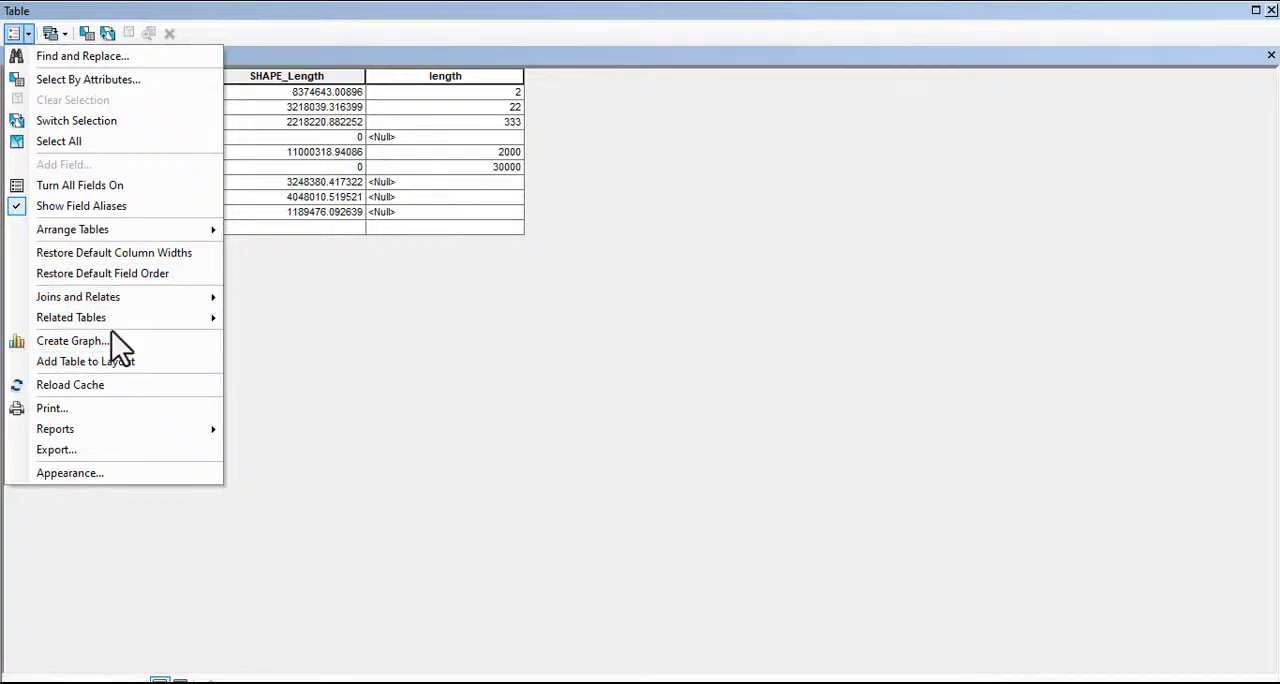
left_click(110, 471)
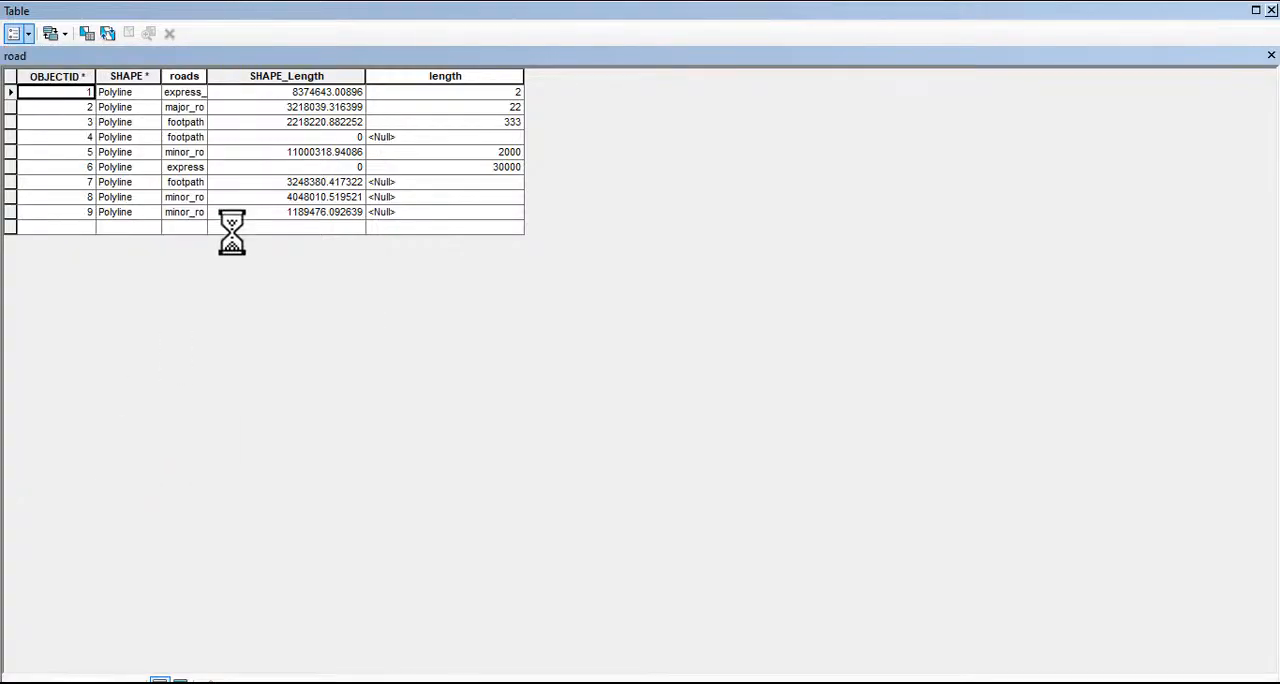
left_click(470, 360)
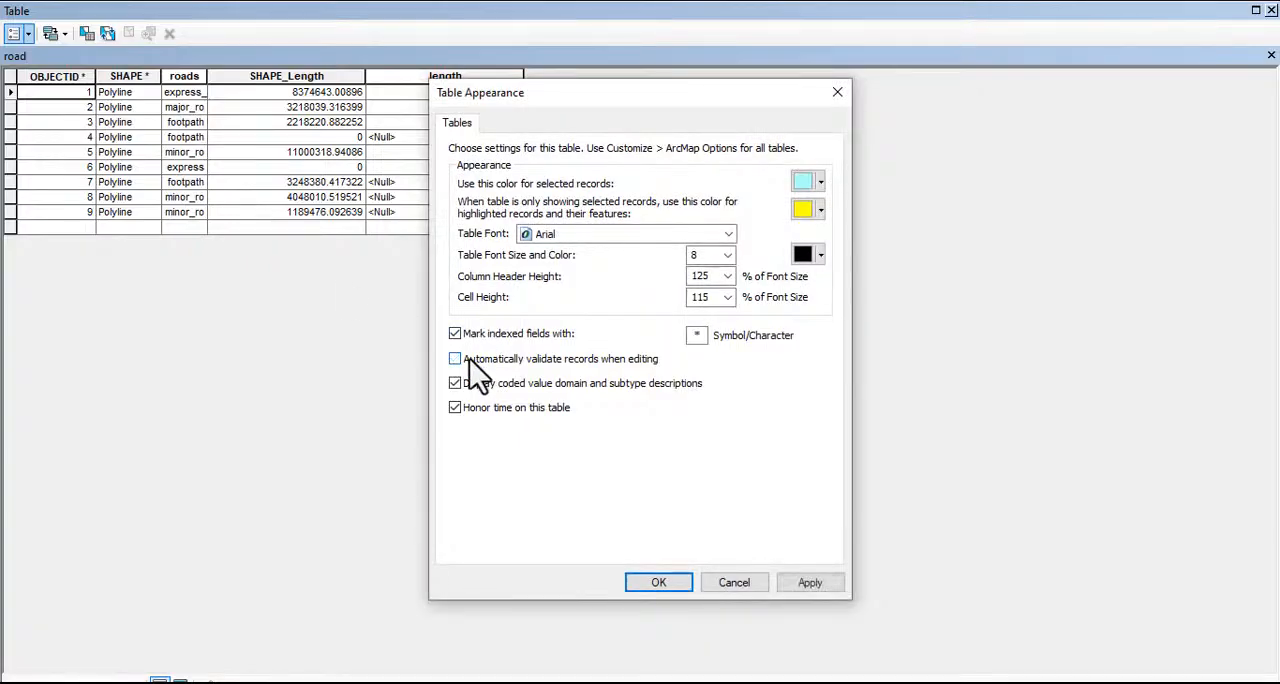
left_click(470, 360)
left_click(659, 581)
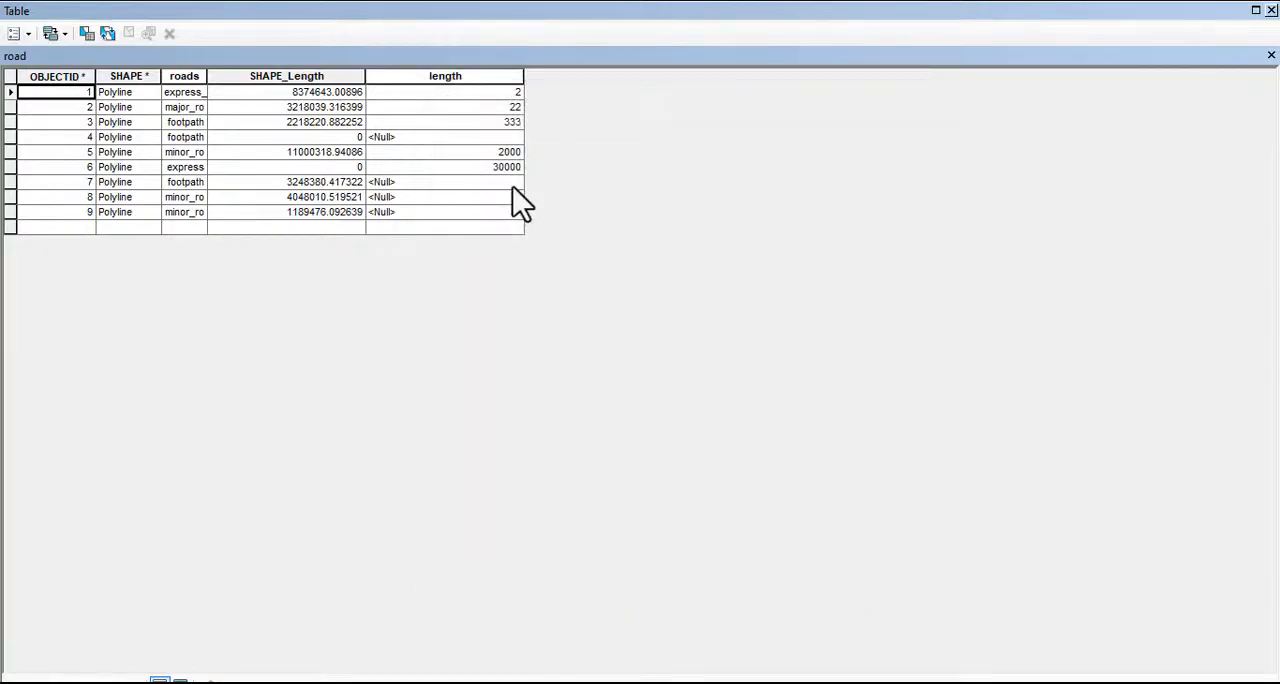
Re-enter 30000 as the length of record 6 to validate it against the range domain, and dismiss the warning
left_click(475, 167)
left_click_drag(457, 165, 325, 185)
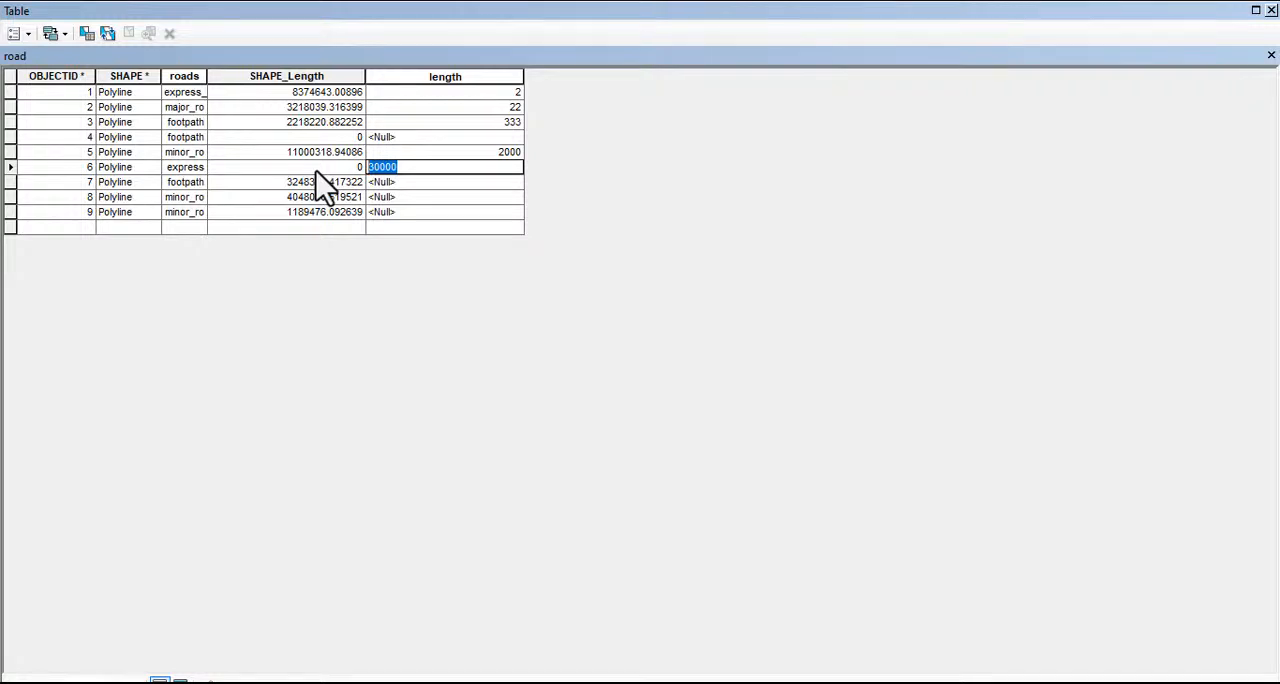
type("3")
type("000")
type("-")
type("/")
type("0")
left_click(376, 187)
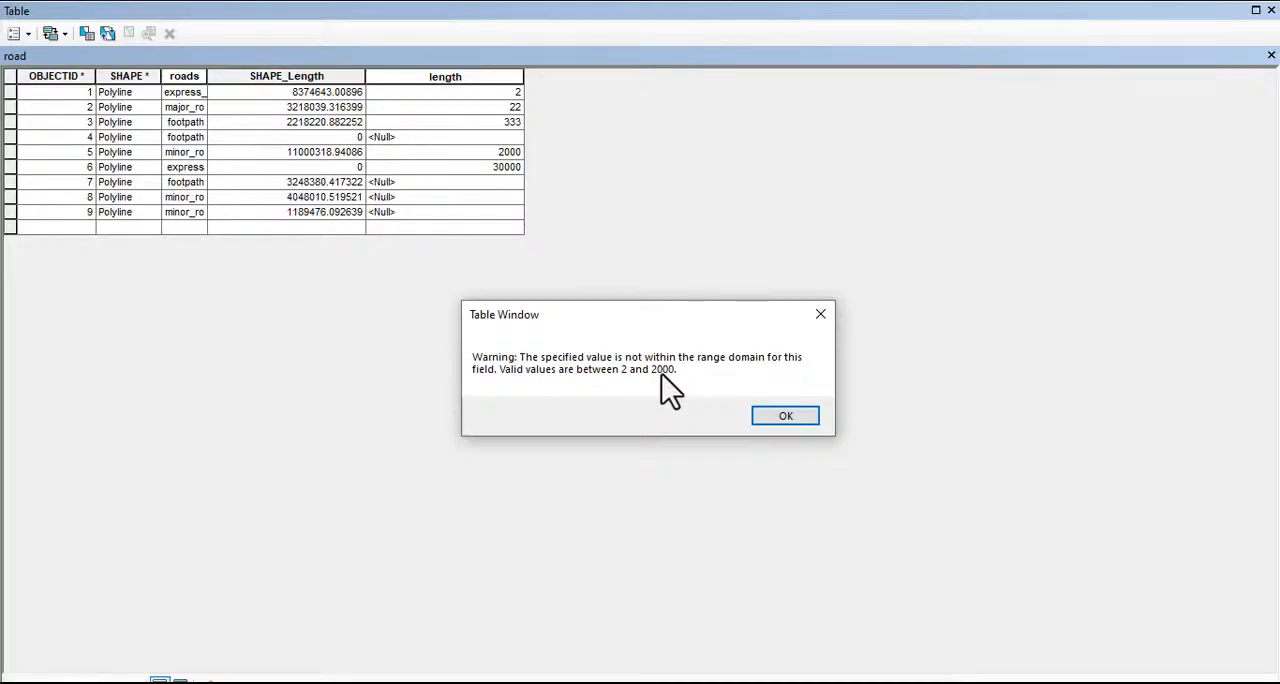
left_click(783, 415)
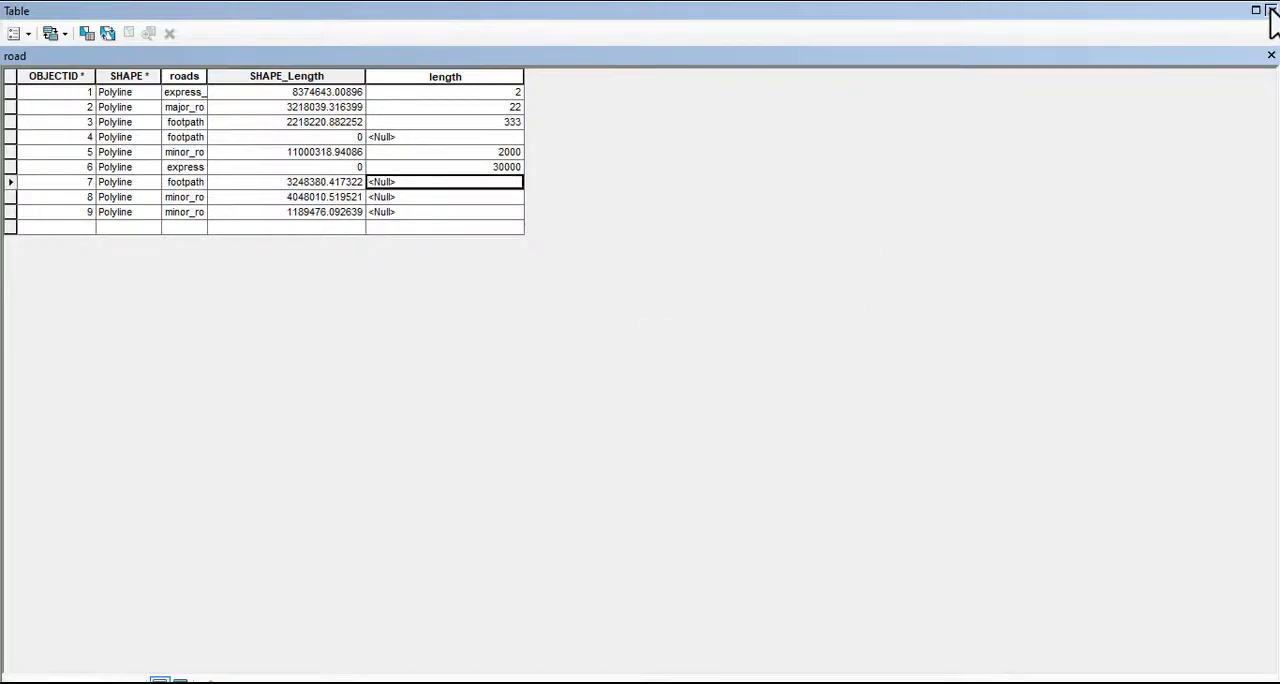
Close the road attribute table and stop the edit session, saving the edits
left_click(1271, 10)
left_click(390, 83)
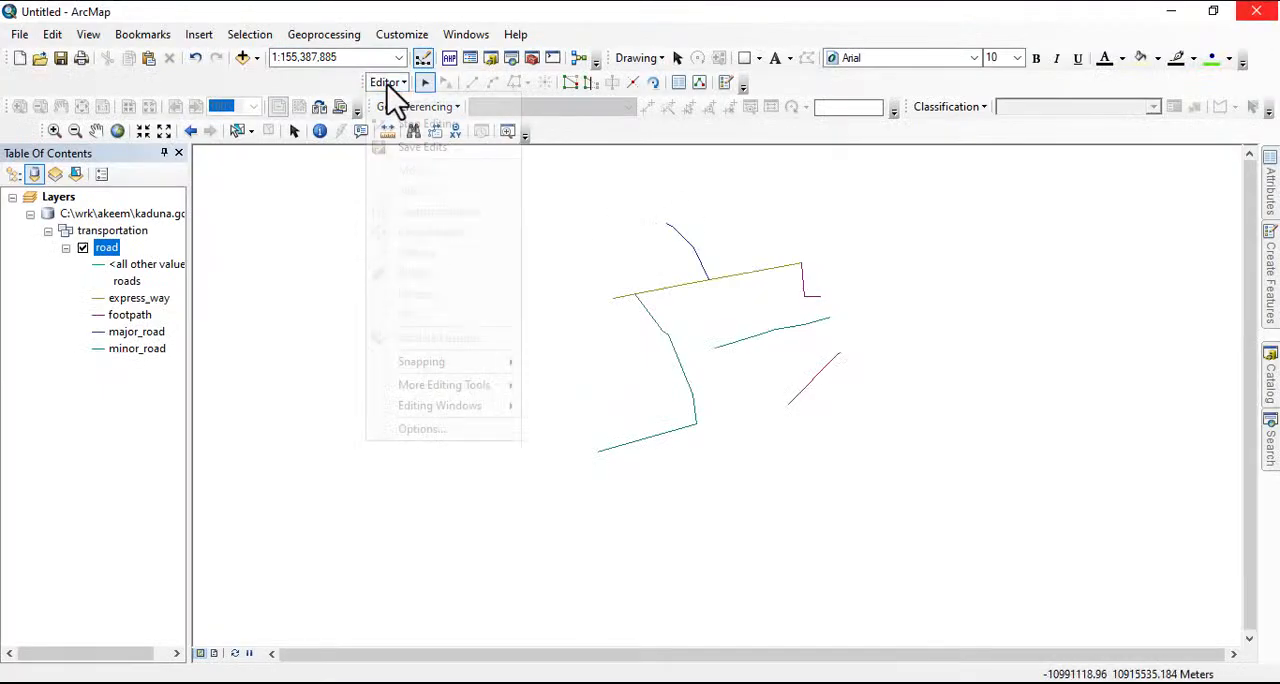
left_click(423, 124)
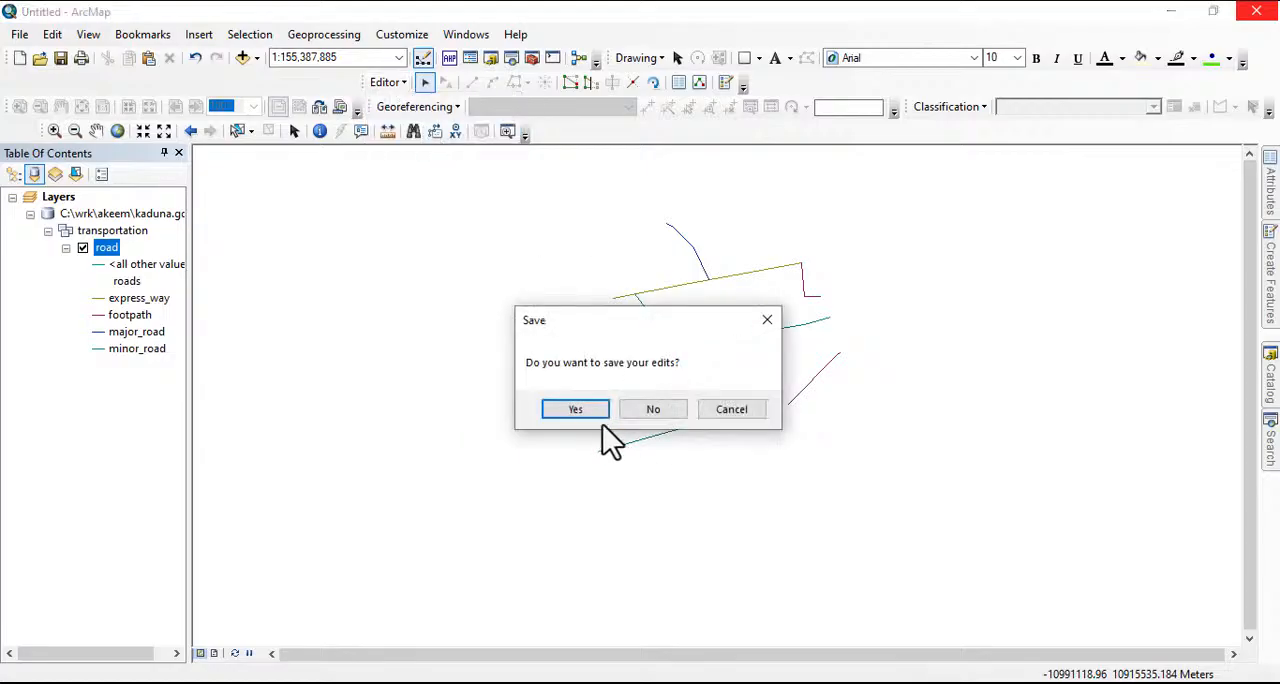
left_click(578, 409)
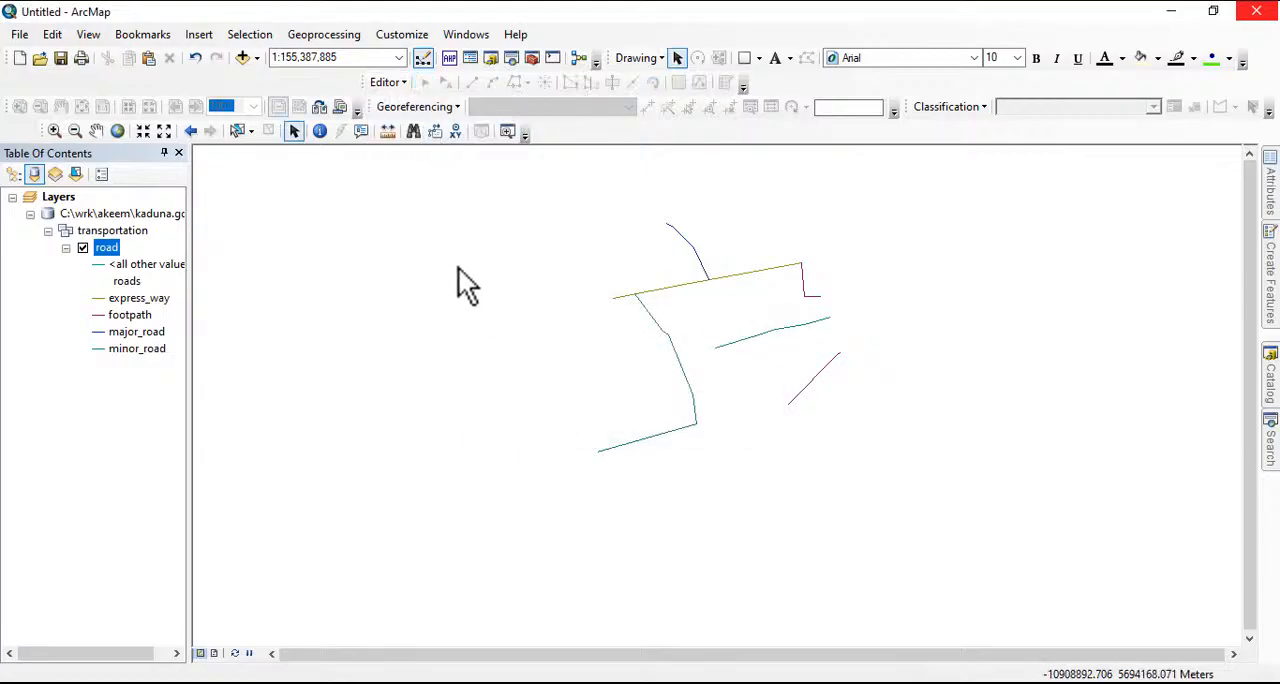
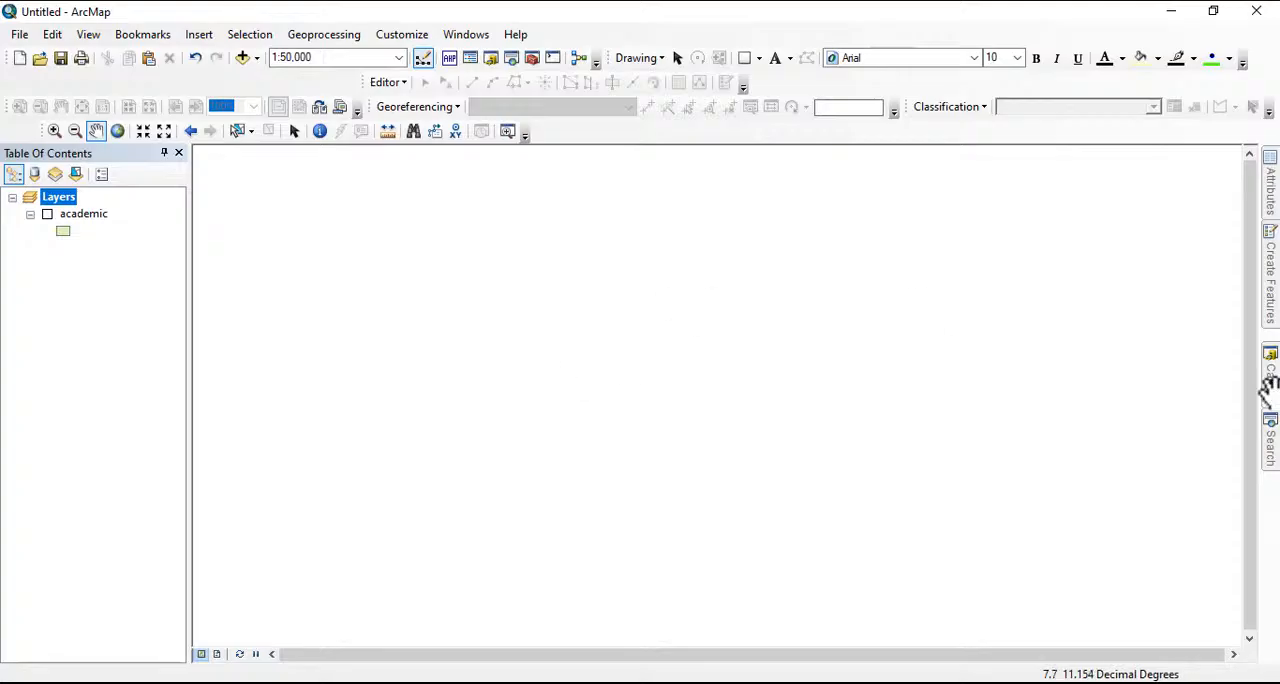
Start a new feature class in abu.gdb, naming it Road and setting its type to Line Features
mouse_move(1272, 425)
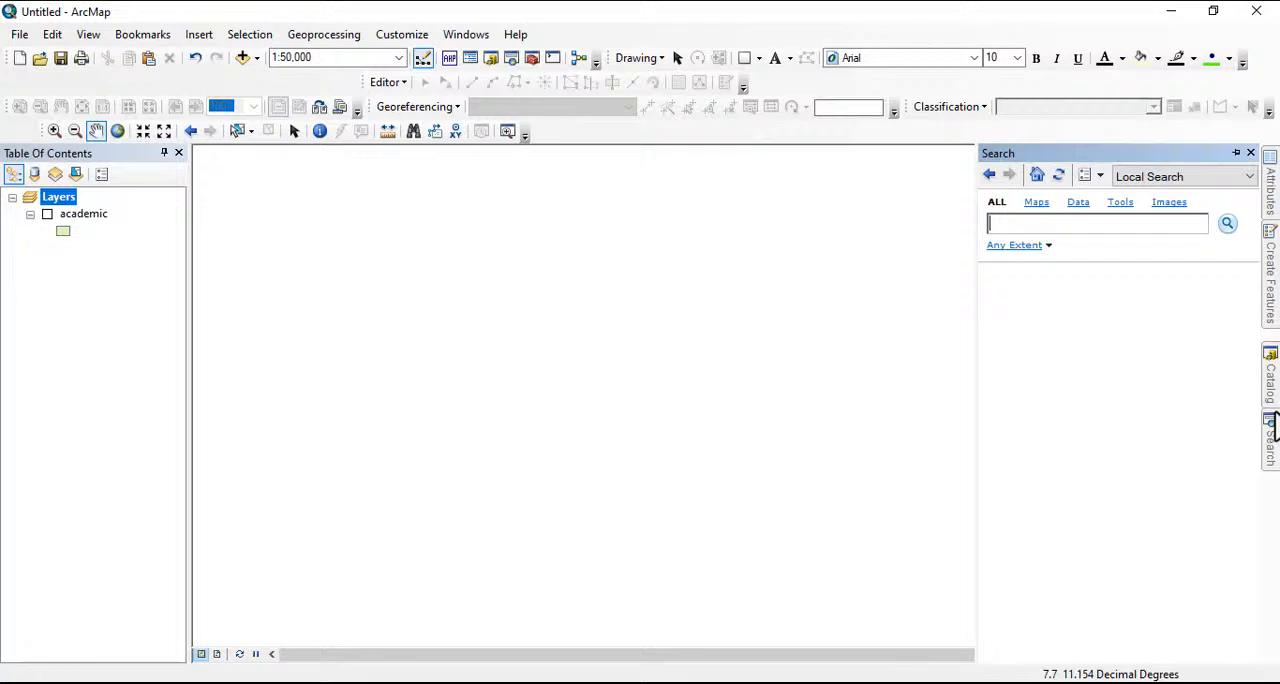
left_click(1271, 390)
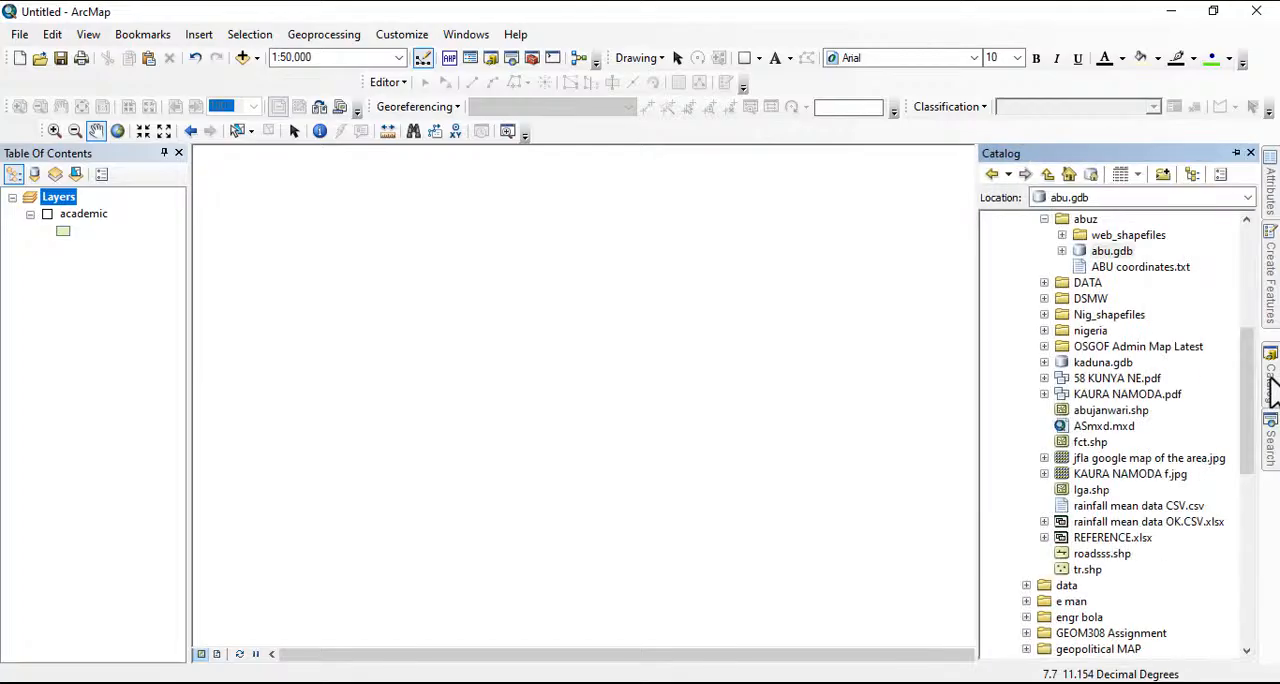
right_click(1108, 253)
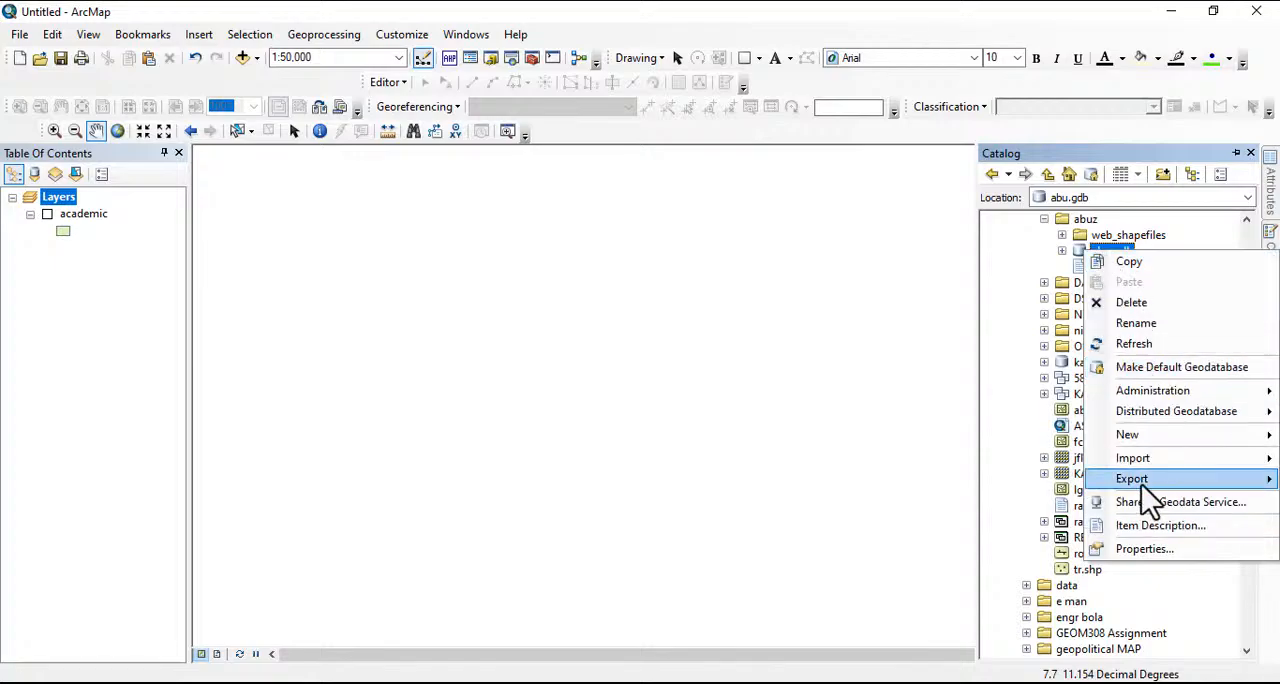
mouse_move(1136, 487)
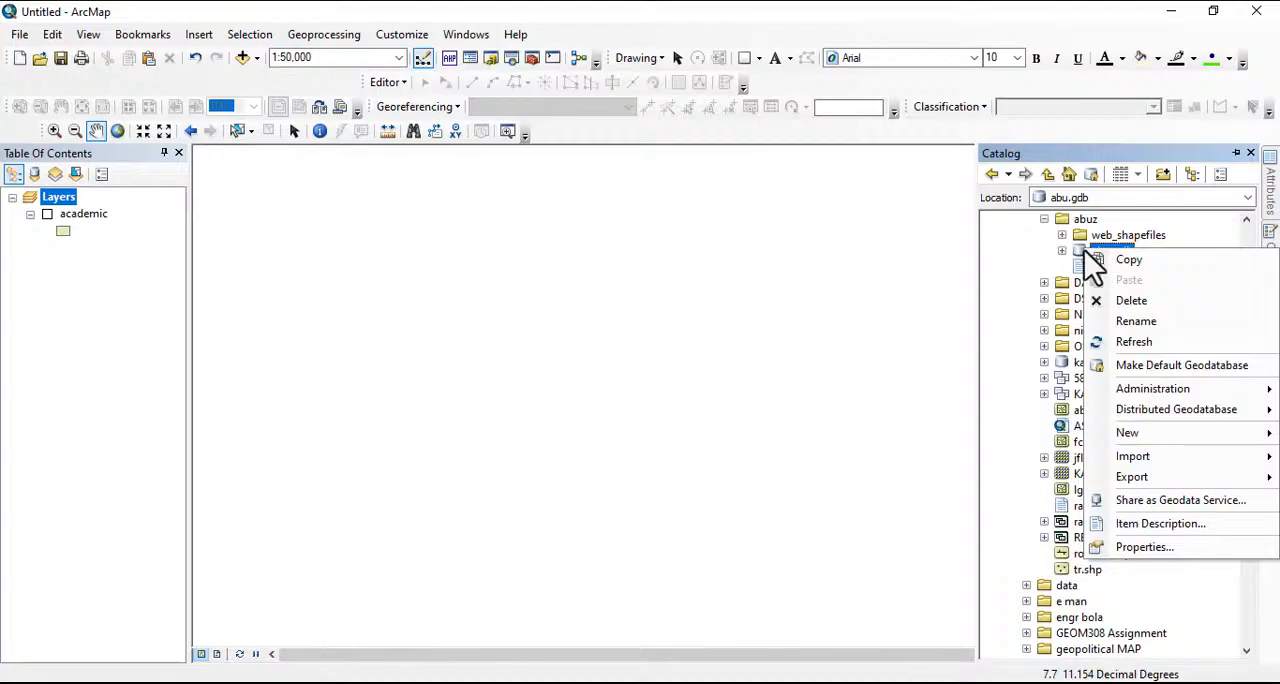
mouse_move(1154, 432)
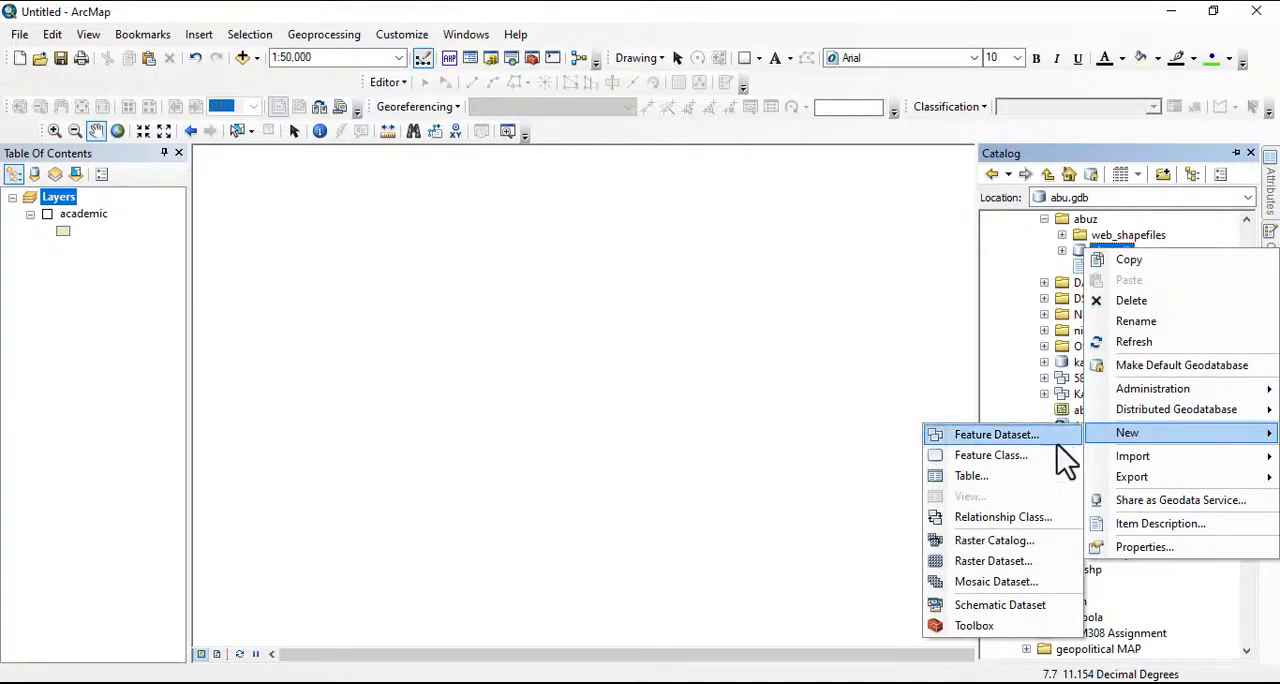
left_click(1003, 456)
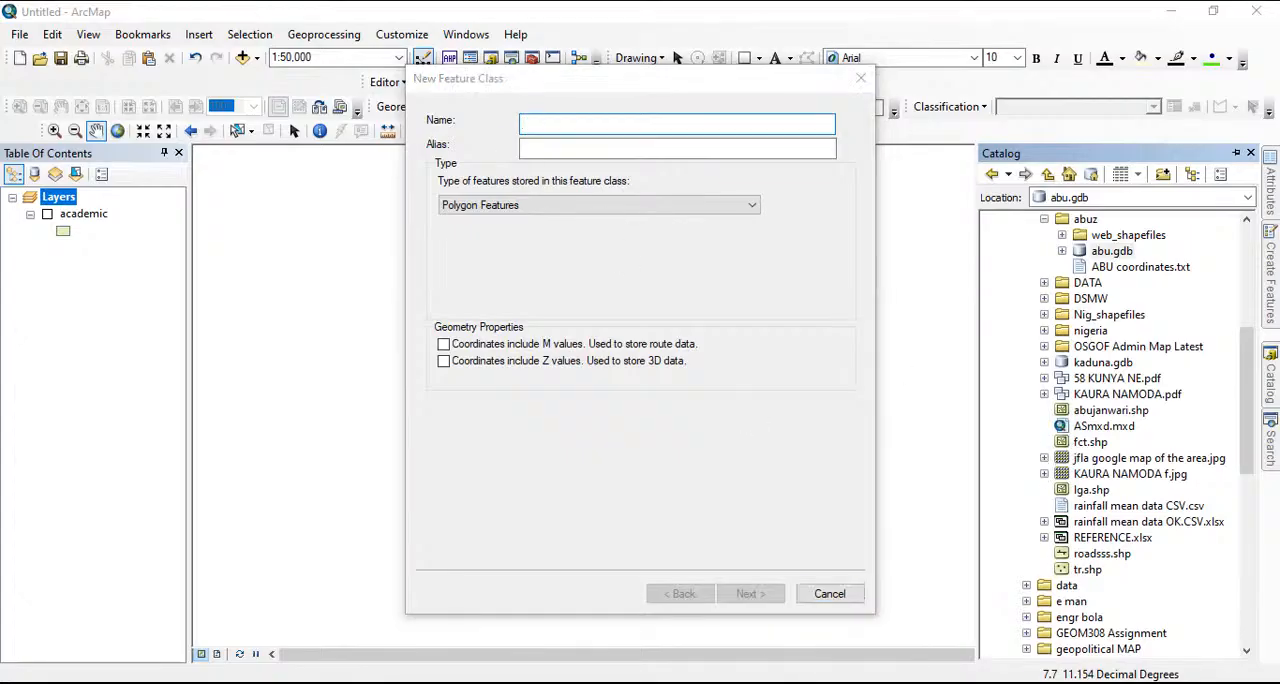
left_click(529, 131)
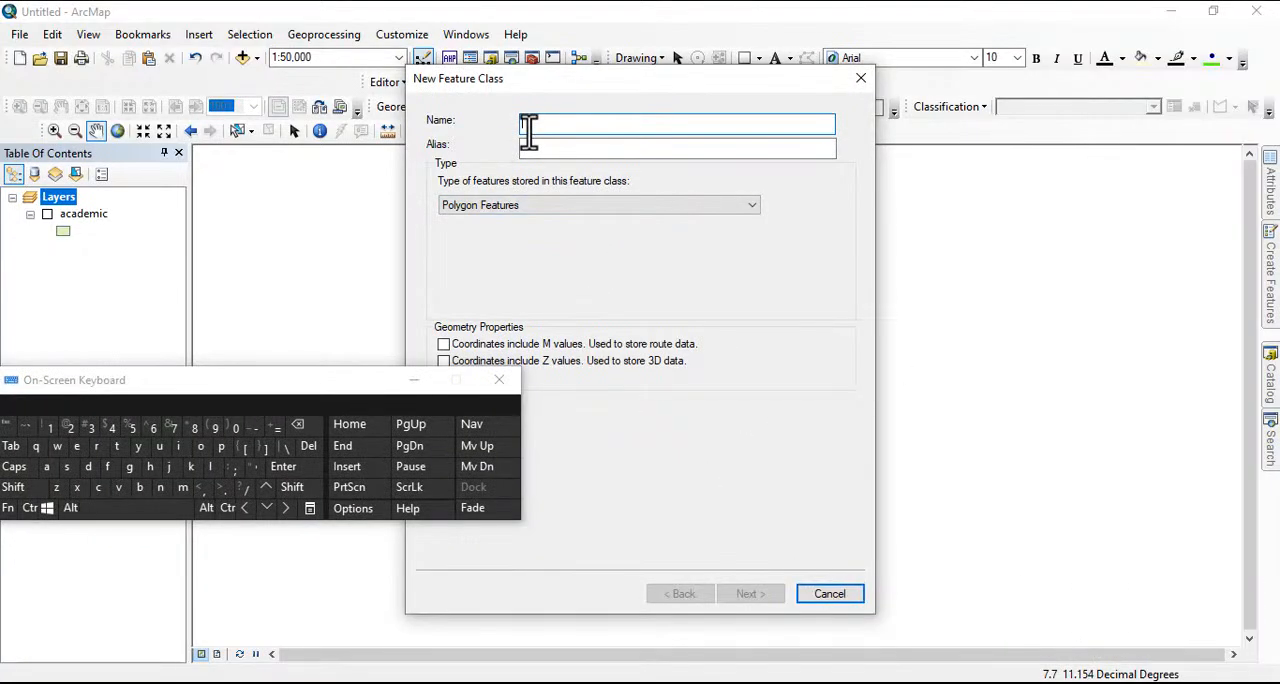
type("R")
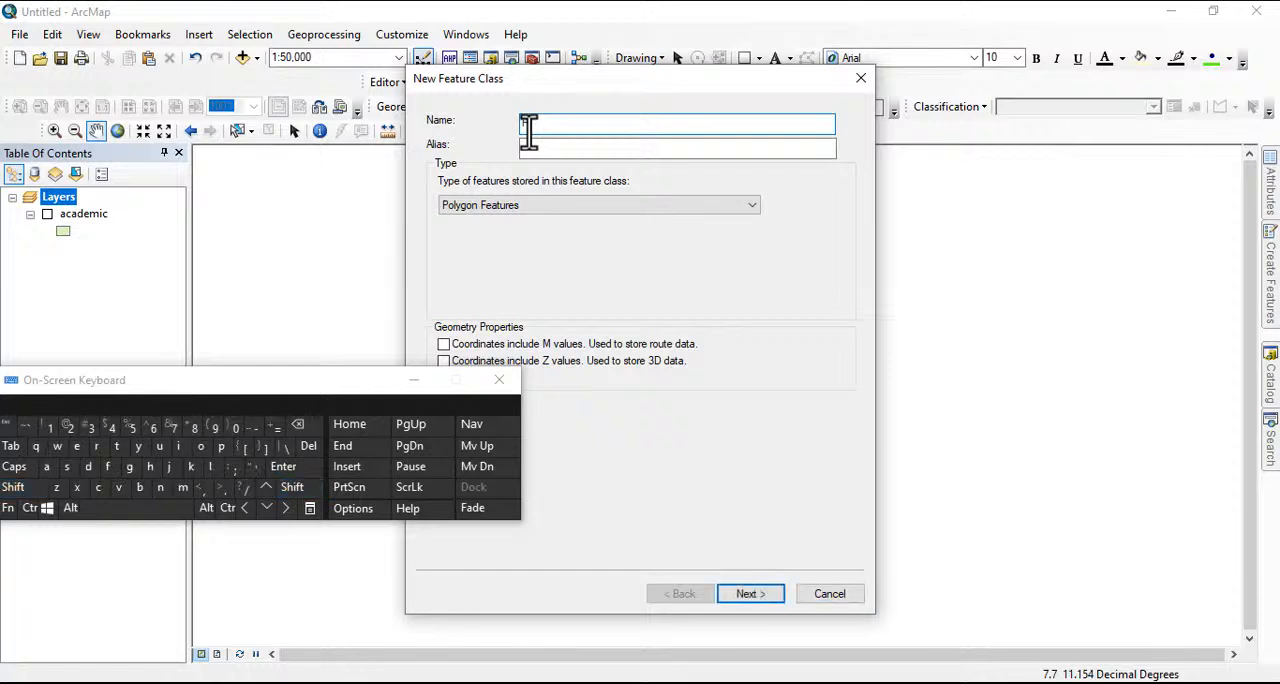
left_click(203, 447)
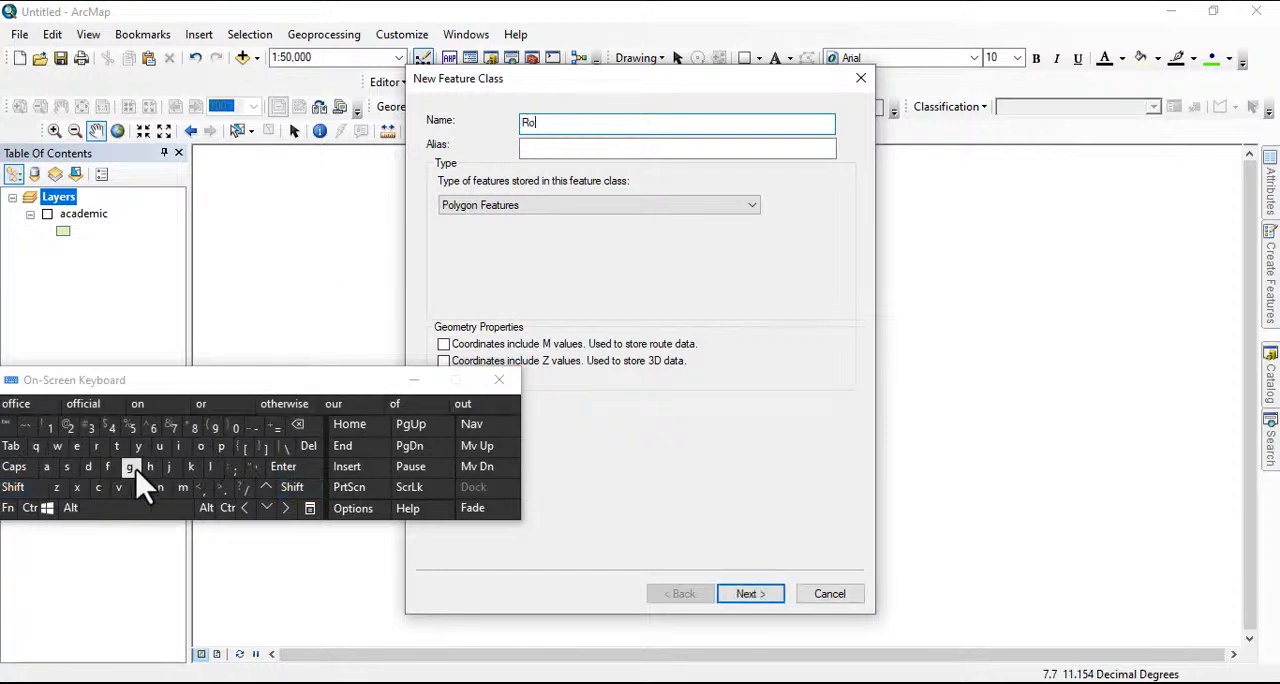
left_click(46, 467)
left_click(88, 467)
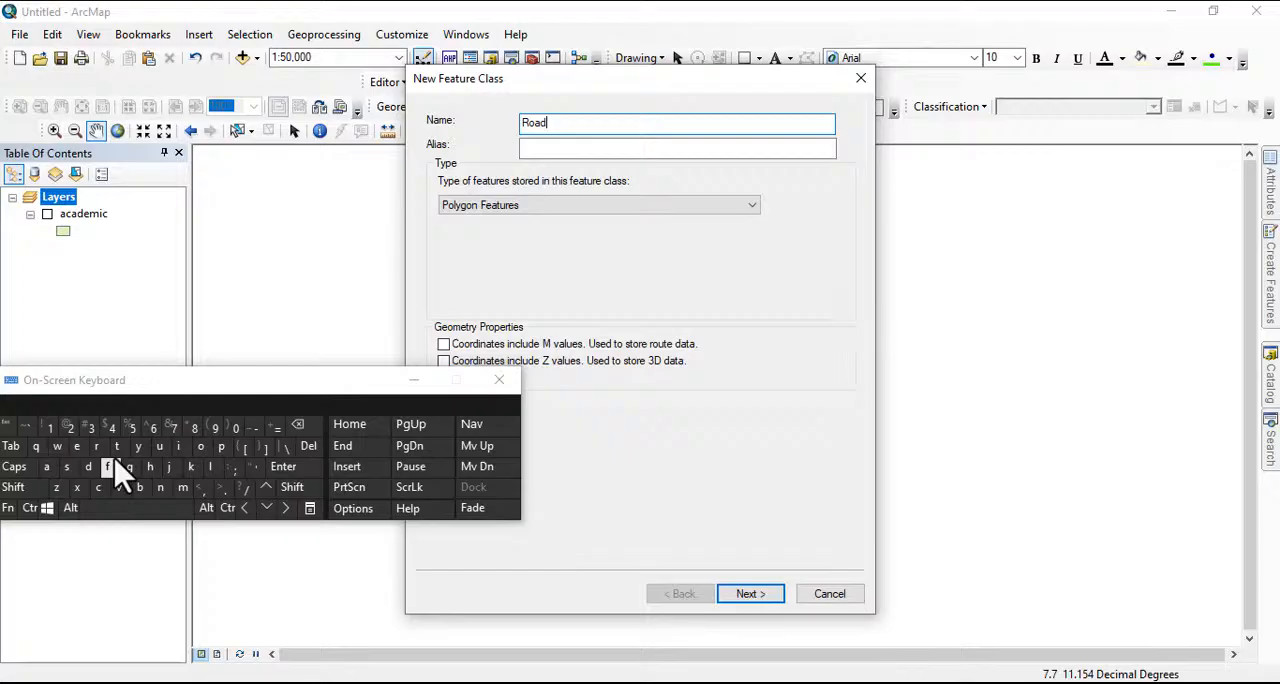
left_click(543, 204)
left_click(490, 231)
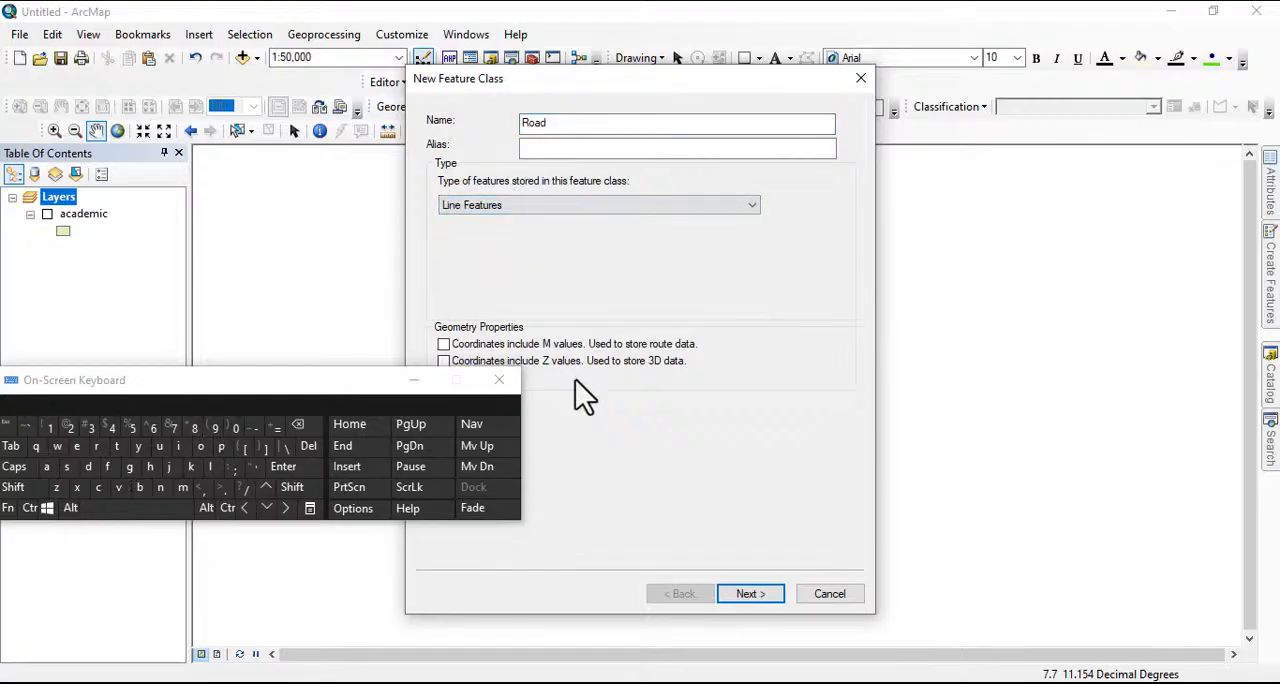
left_click(749, 594)
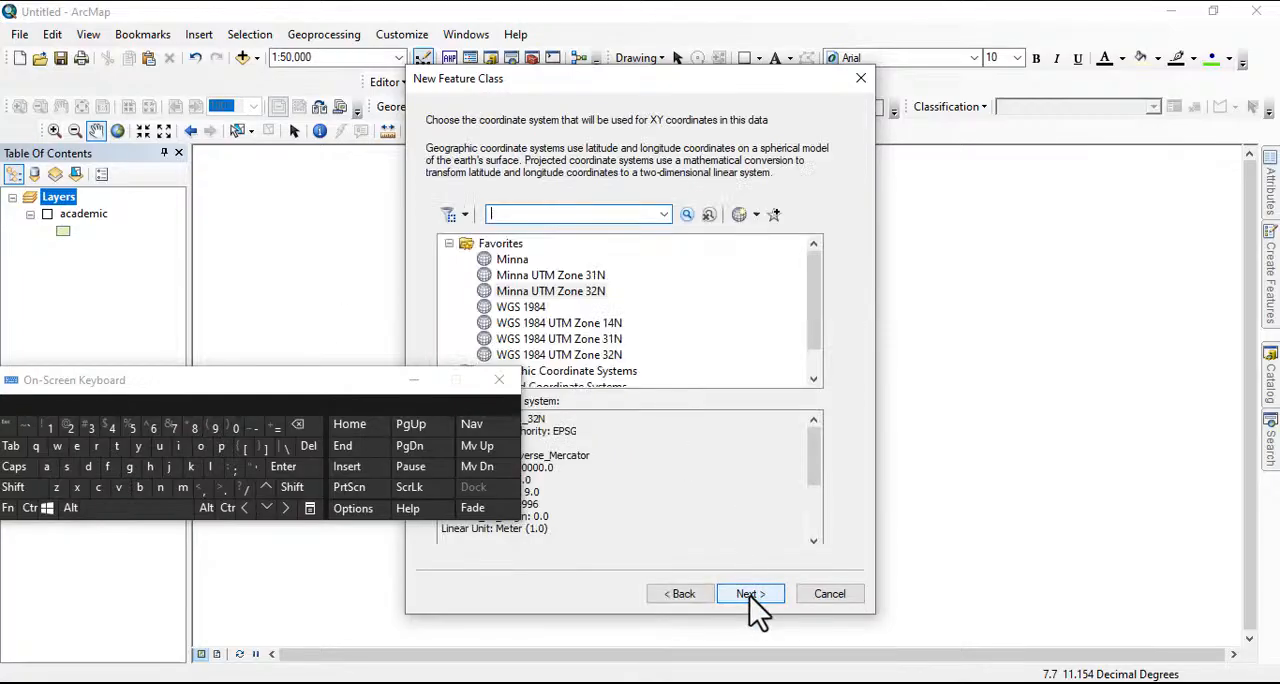
Assign the Minna UTM Zone 32N coordinate system to the Road feature class and accept the default tolerance and storage configuration
left_click(570, 291)
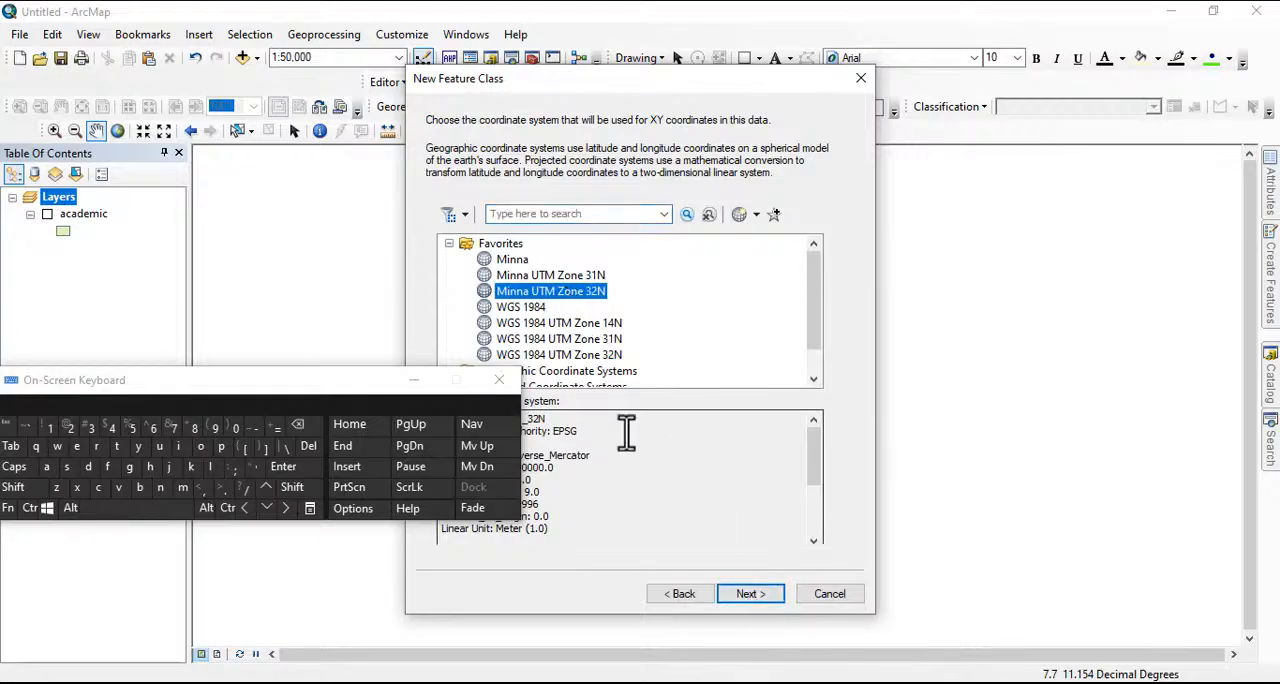
left_click(751, 594)
left_click(753, 594)
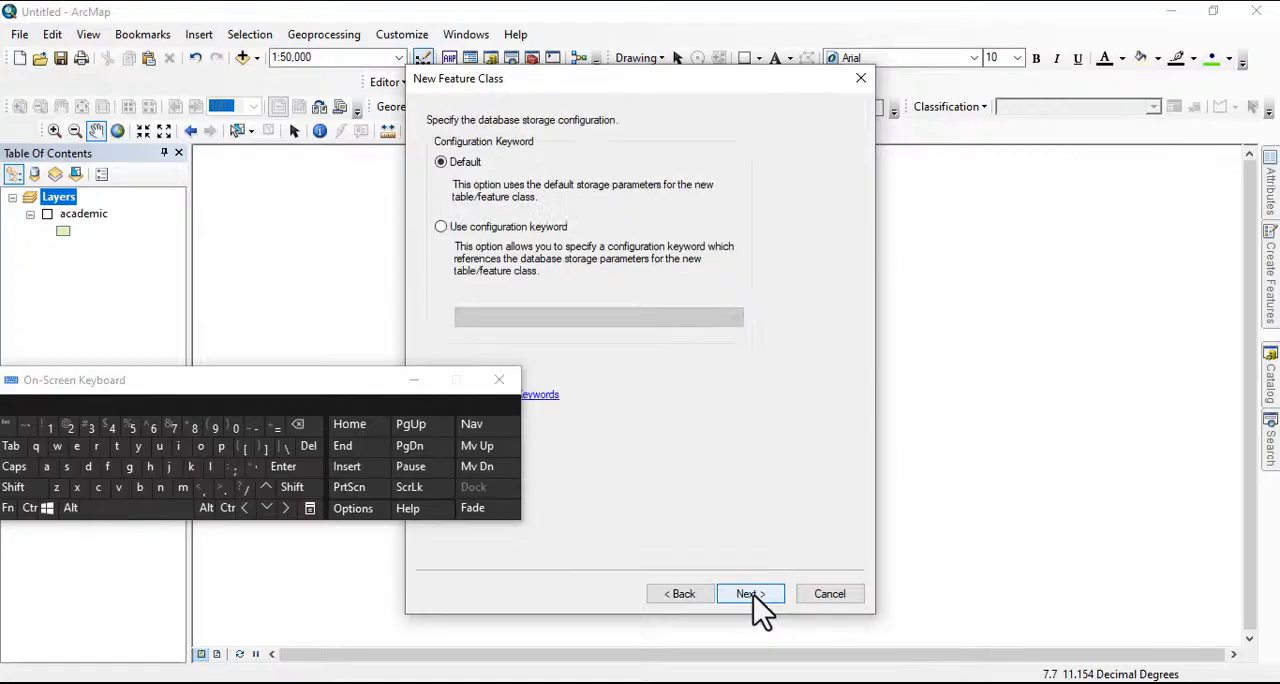
left_click(760, 594)
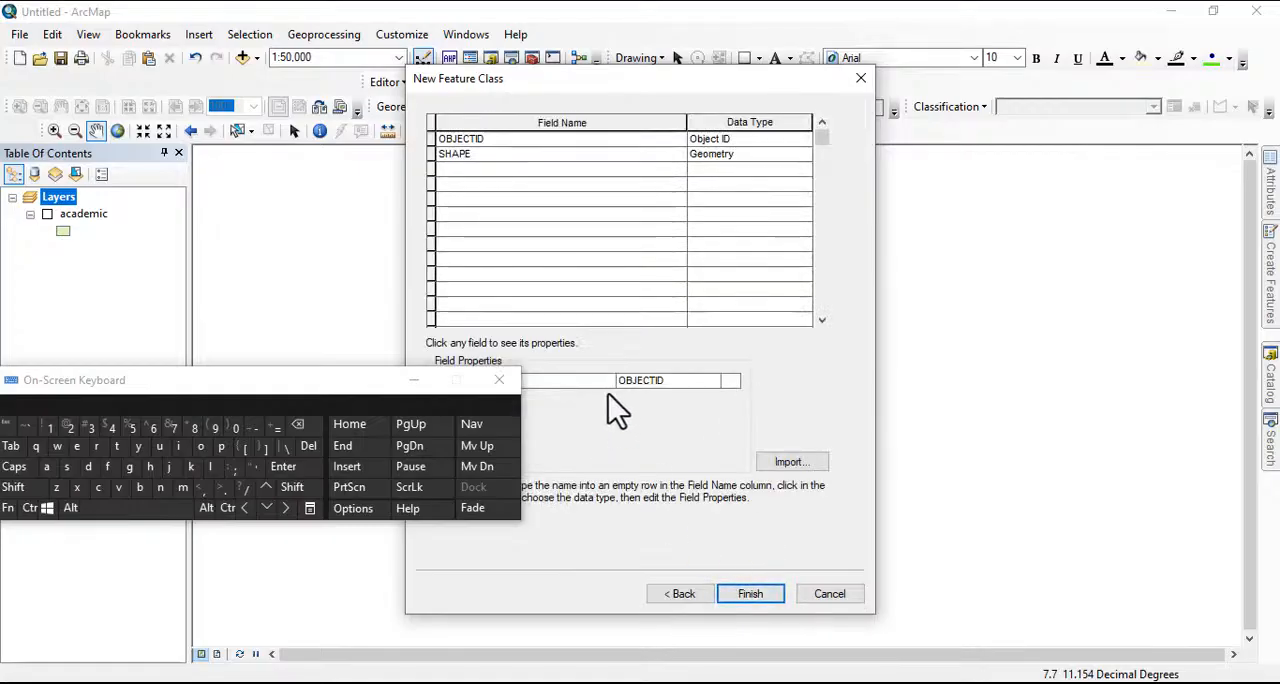
Add a Short Integer field named subtypes and finish creating the Road feature class
left_click(455, 166)
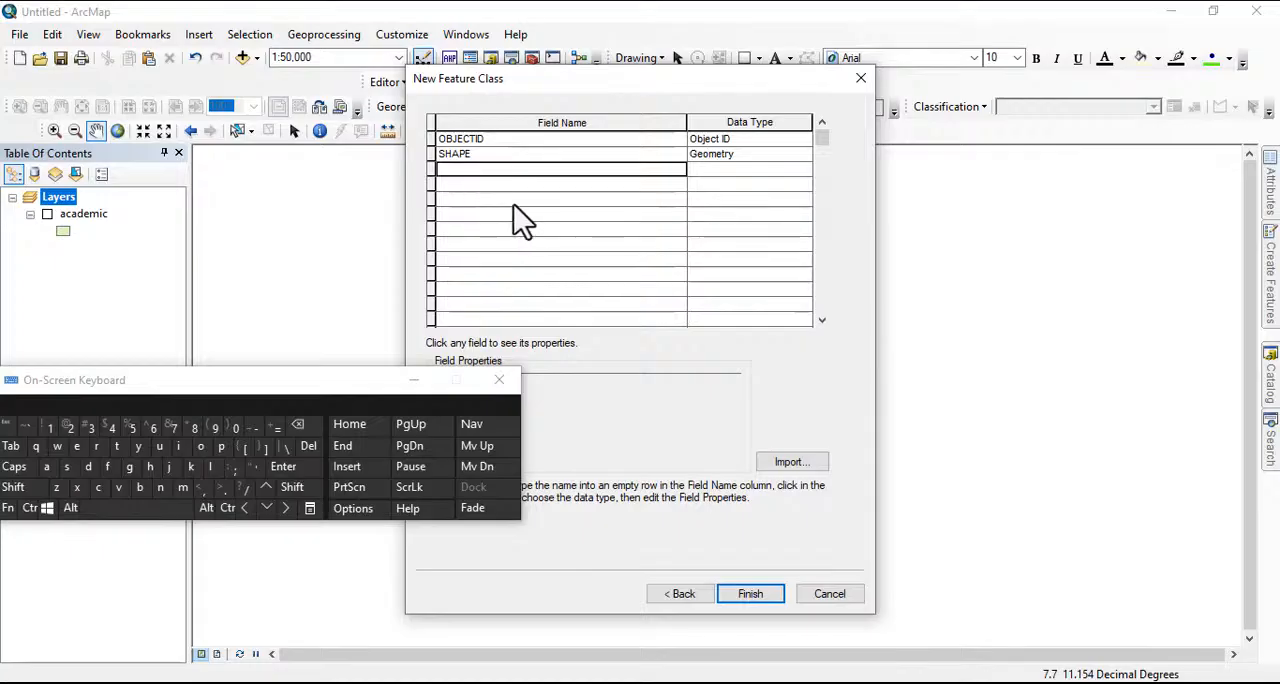
type("s")
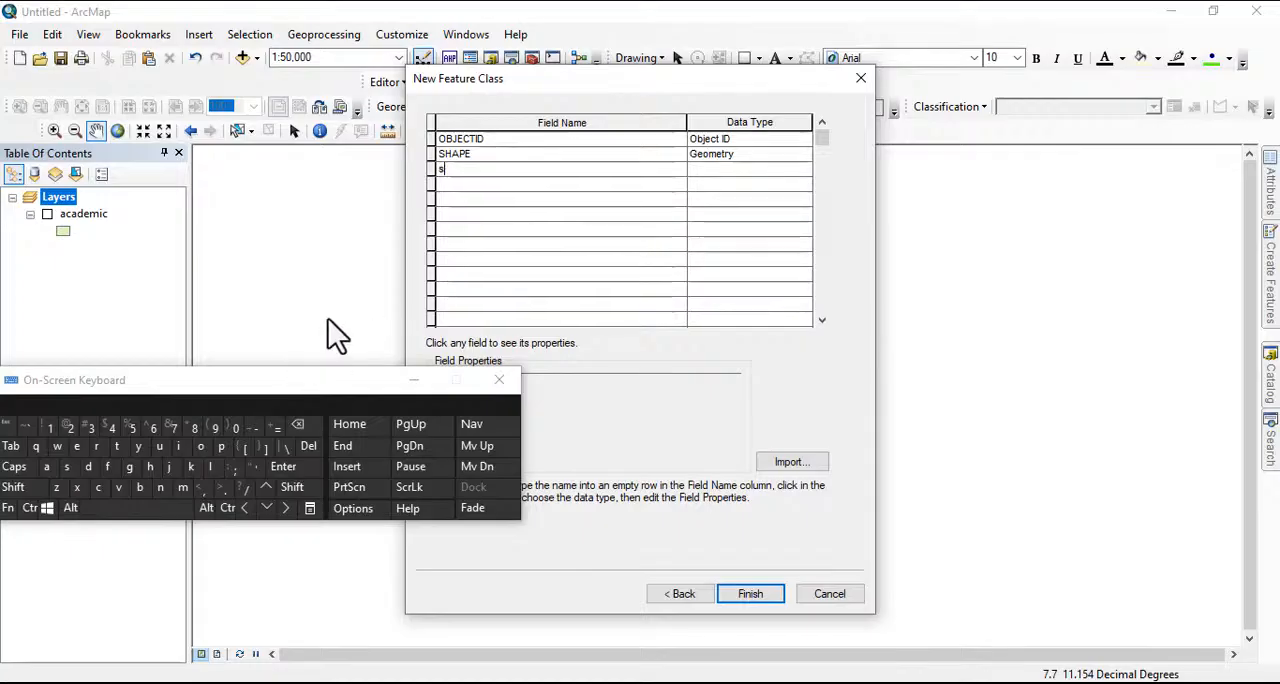
type("ubtypes")
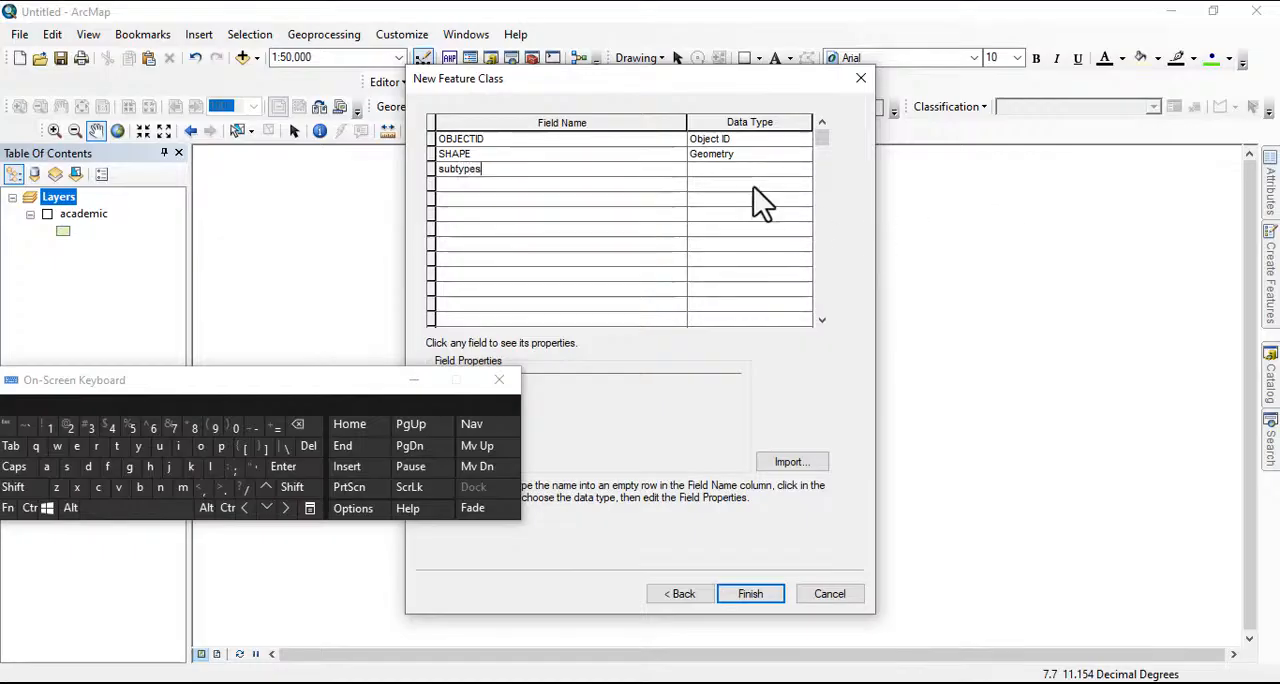
left_click(700, 170)
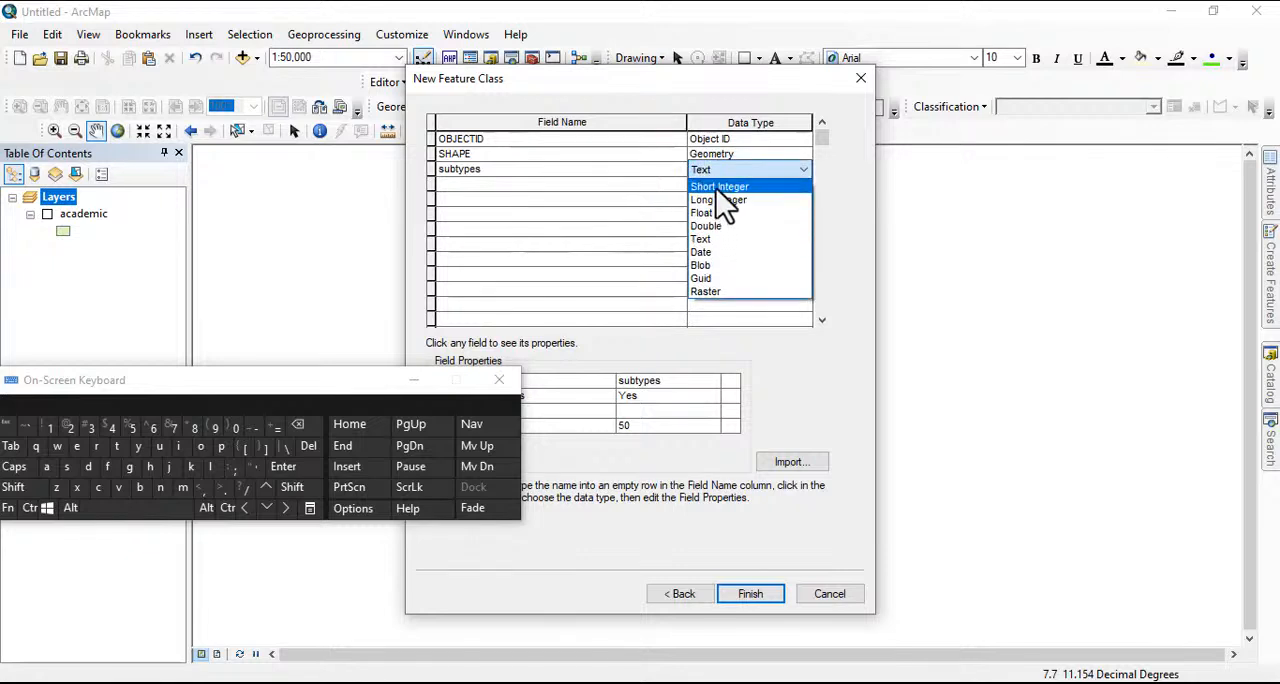
left_click(725, 188)
left_click_drag(380, 389, 271, 297)
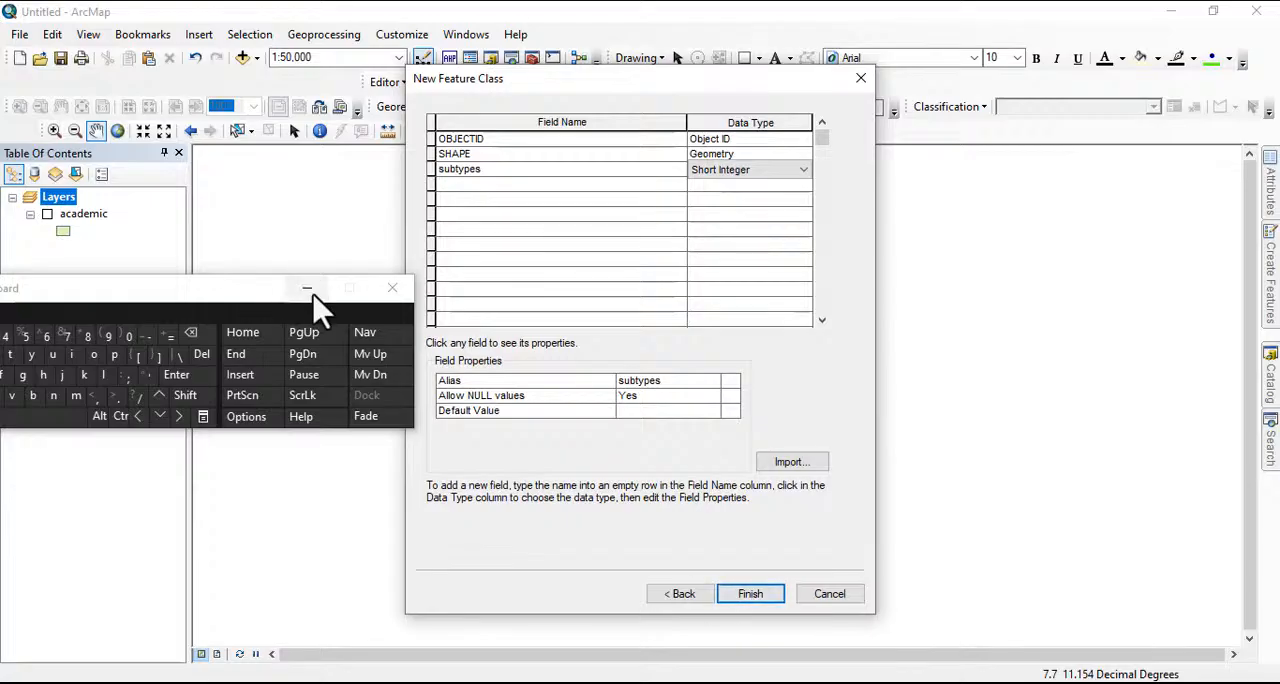
left_click(308, 289)
left_click(745, 598)
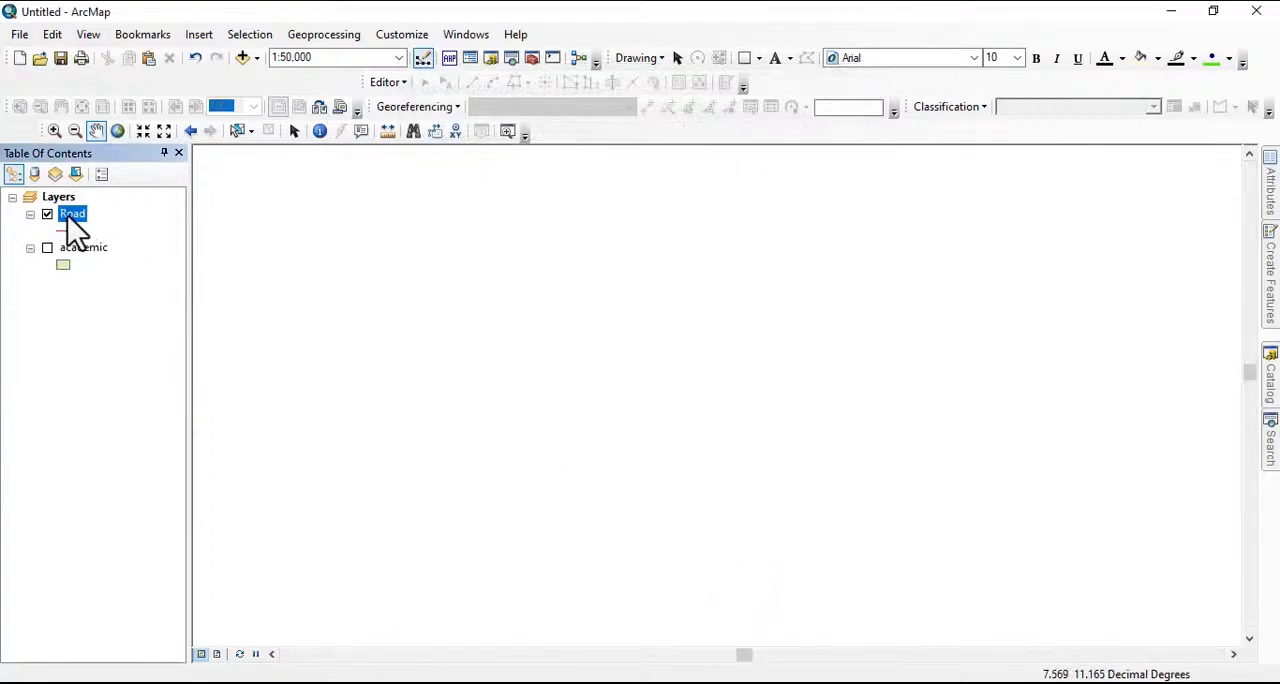
Remove the Road layer from the map and set subtypes as the subtype field in the Road feature class properties
right_click(68, 216)
left_click(118, 243)
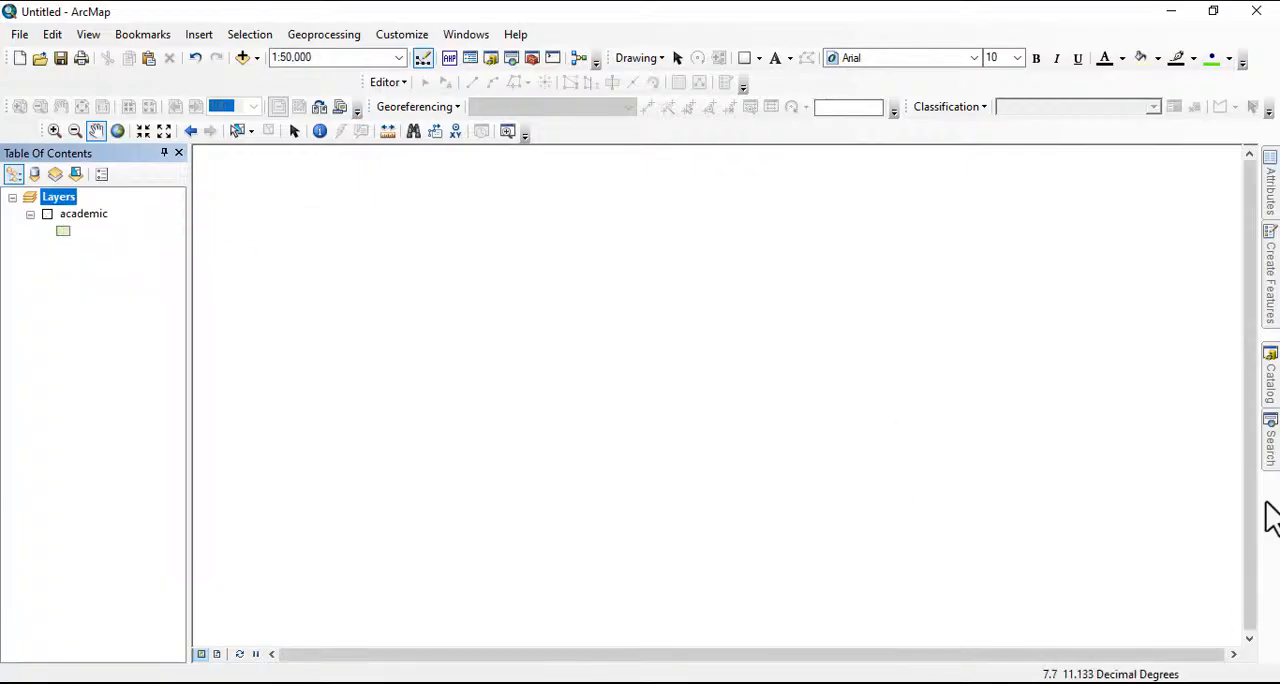
left_click(1270, 375)
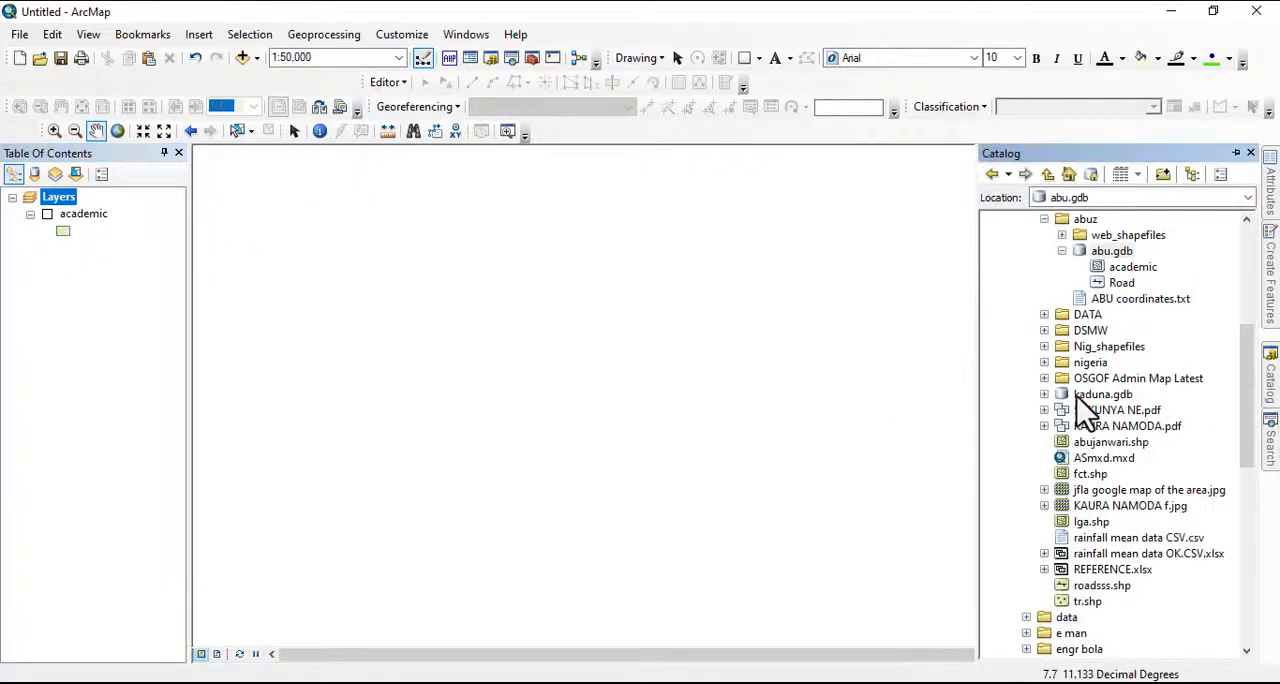
right_click(1118, 283)
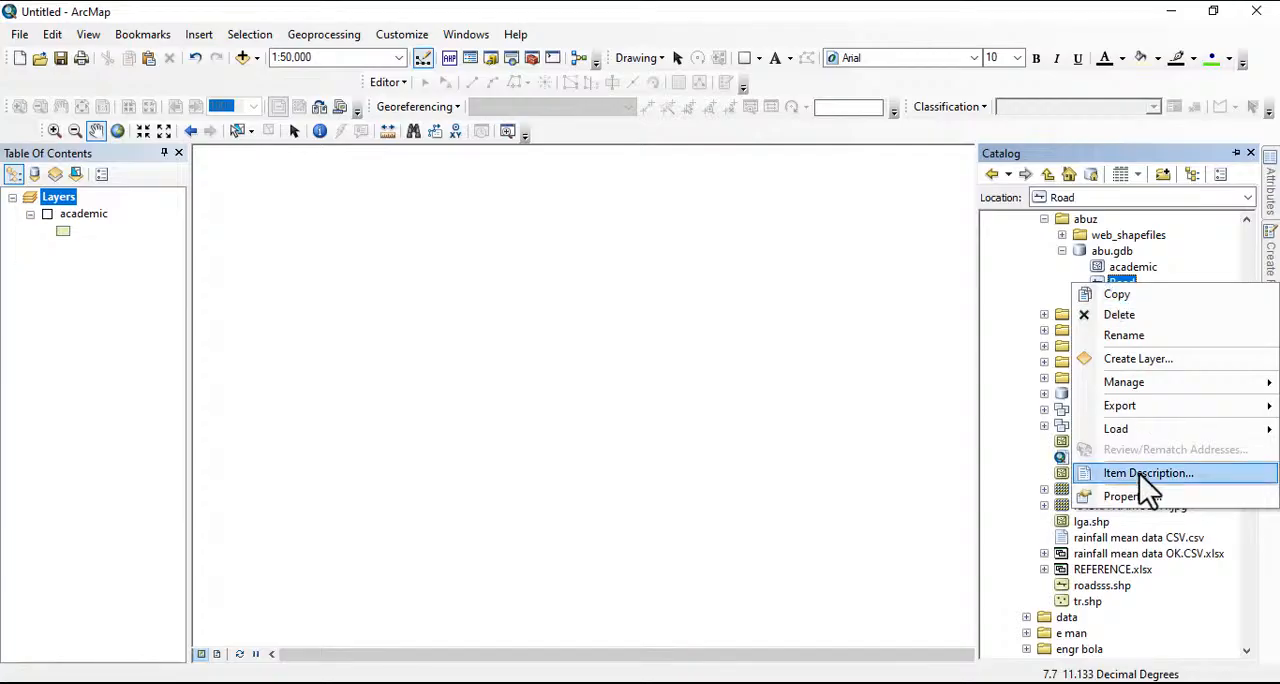
left_click(1128, 496)
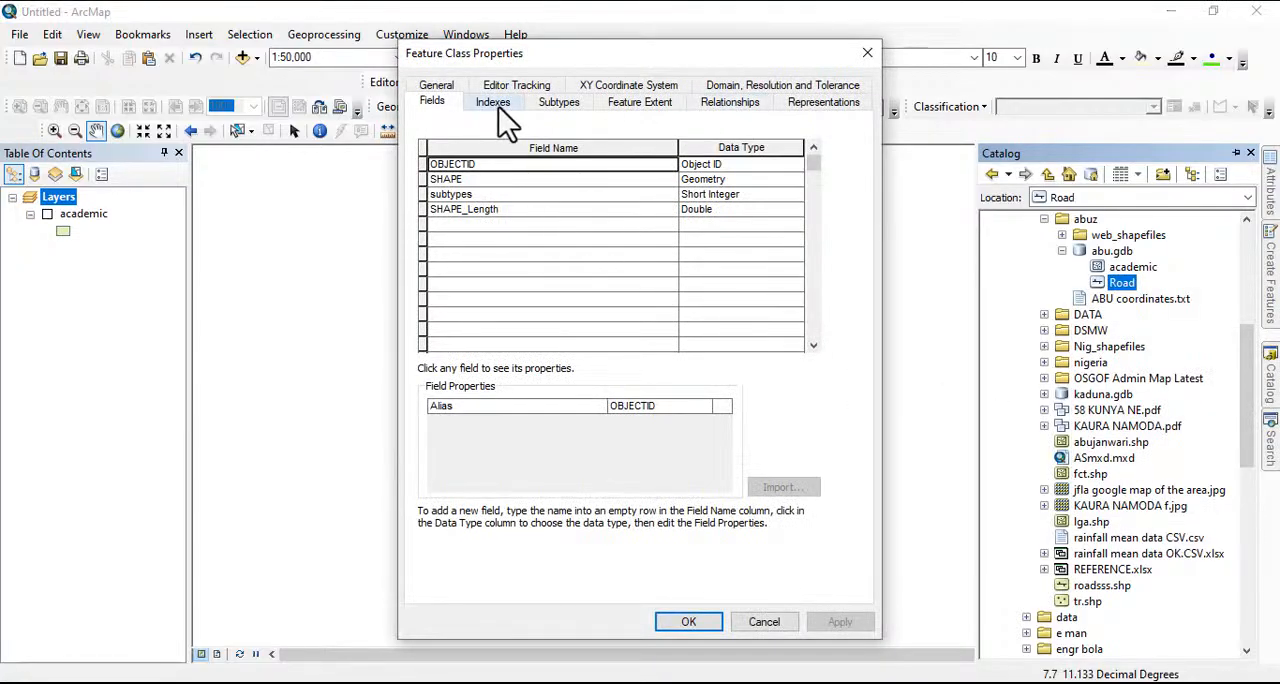
left_click(559, 102)
left_click(600, 133)
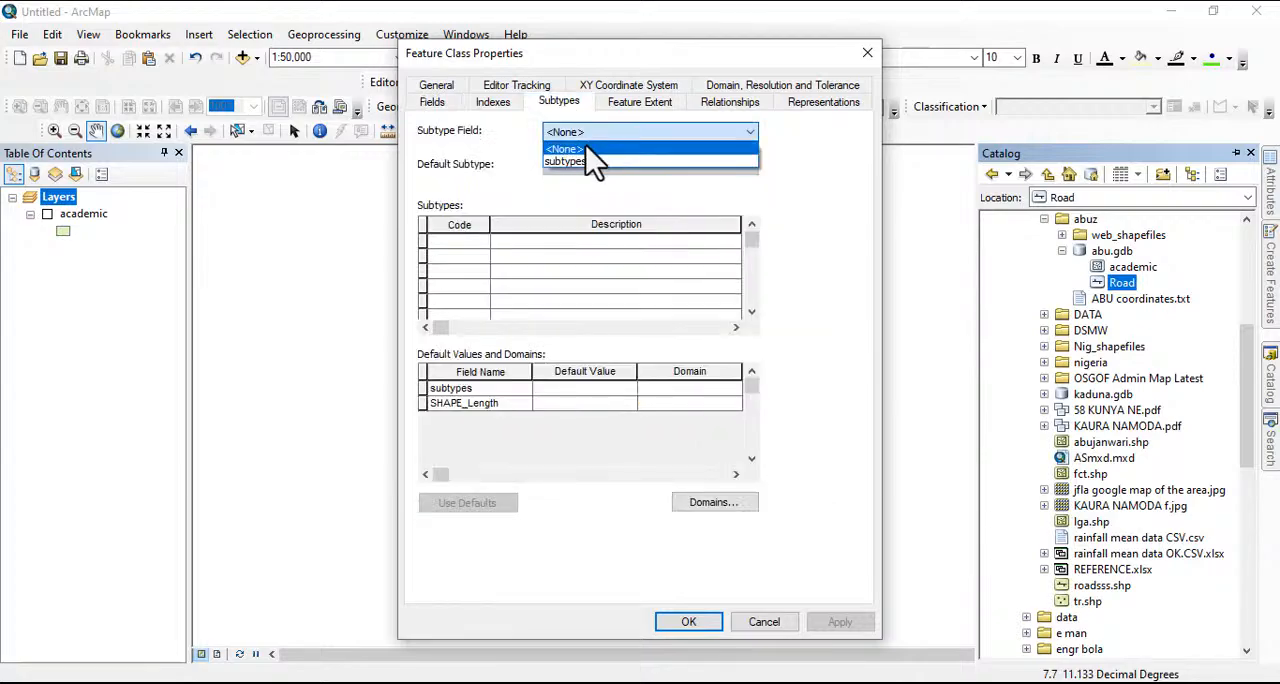
left_click(568, 161)
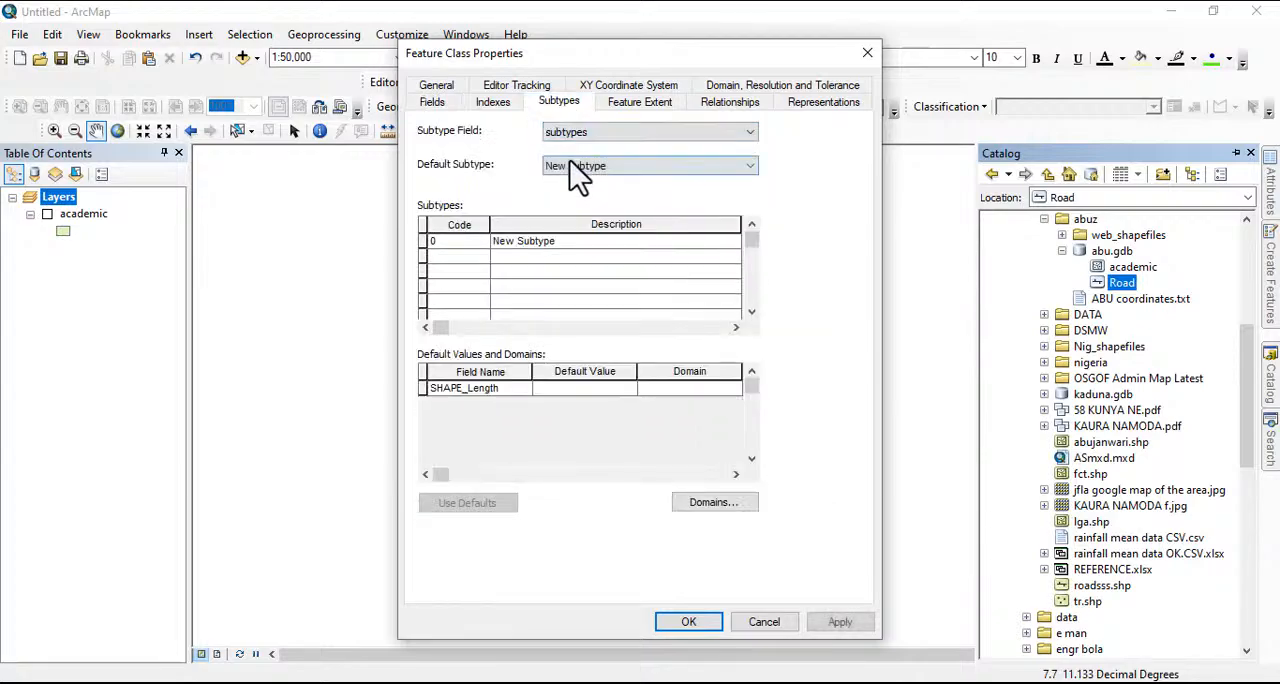
Define the first subtype with code 1 and description Main_RD
left_click(432, 242)
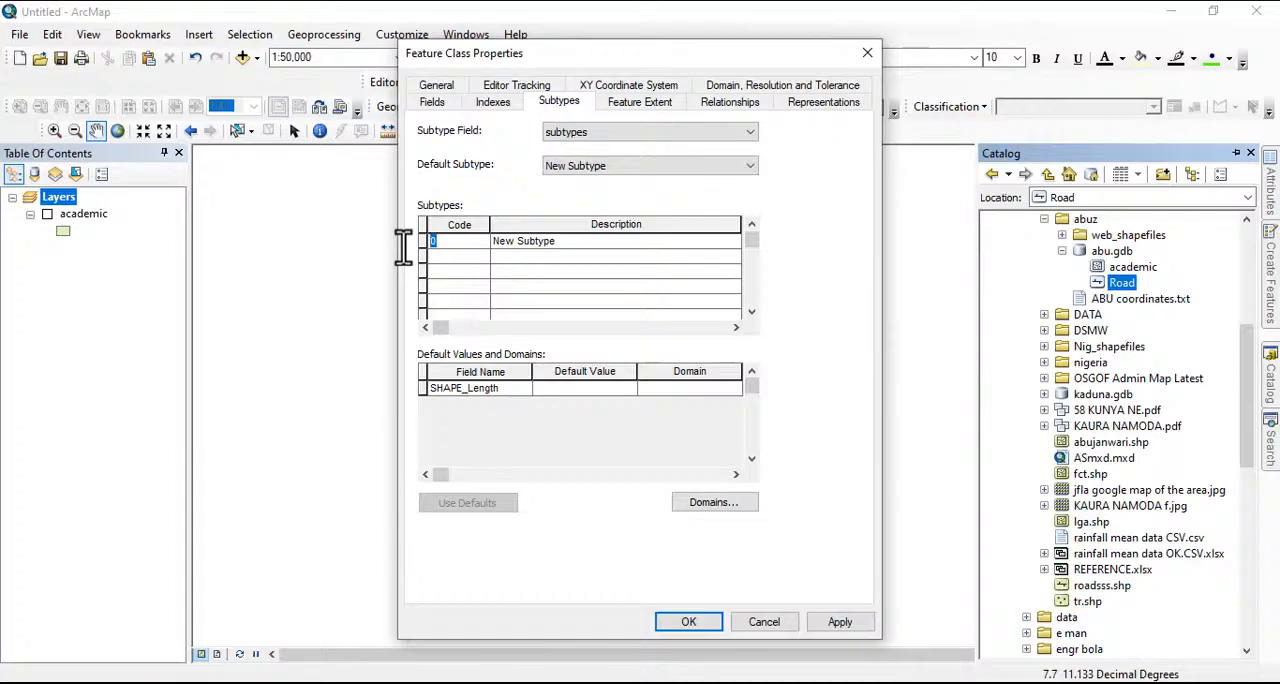
type("1")
left_click(530, 242)
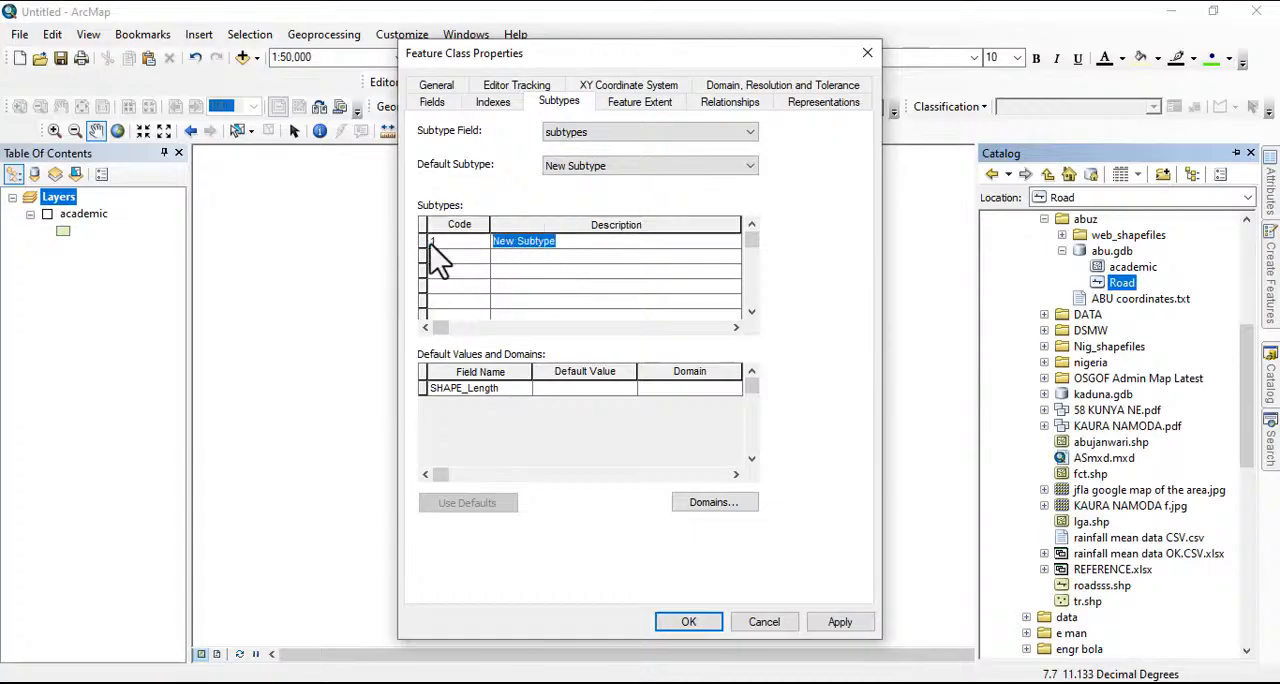
type("Ma")
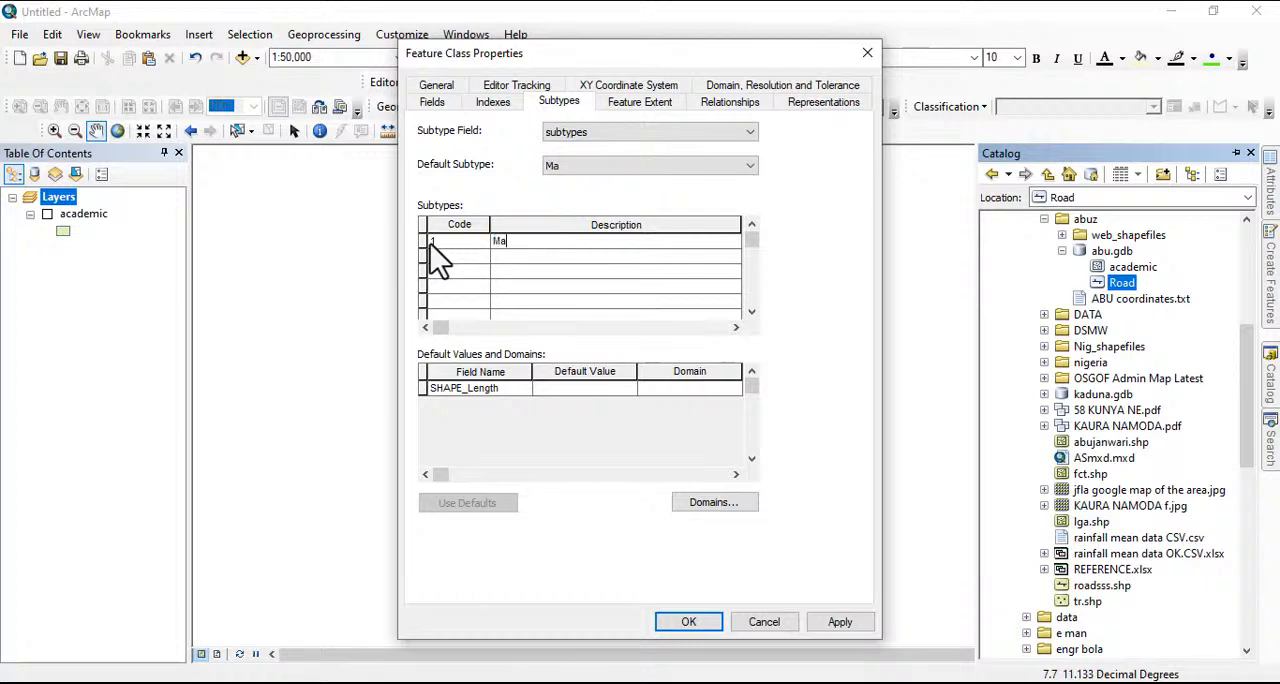
type("in_RD")
Add a second subtype with code 2 and description Min_Rd
left_click(440, 257)
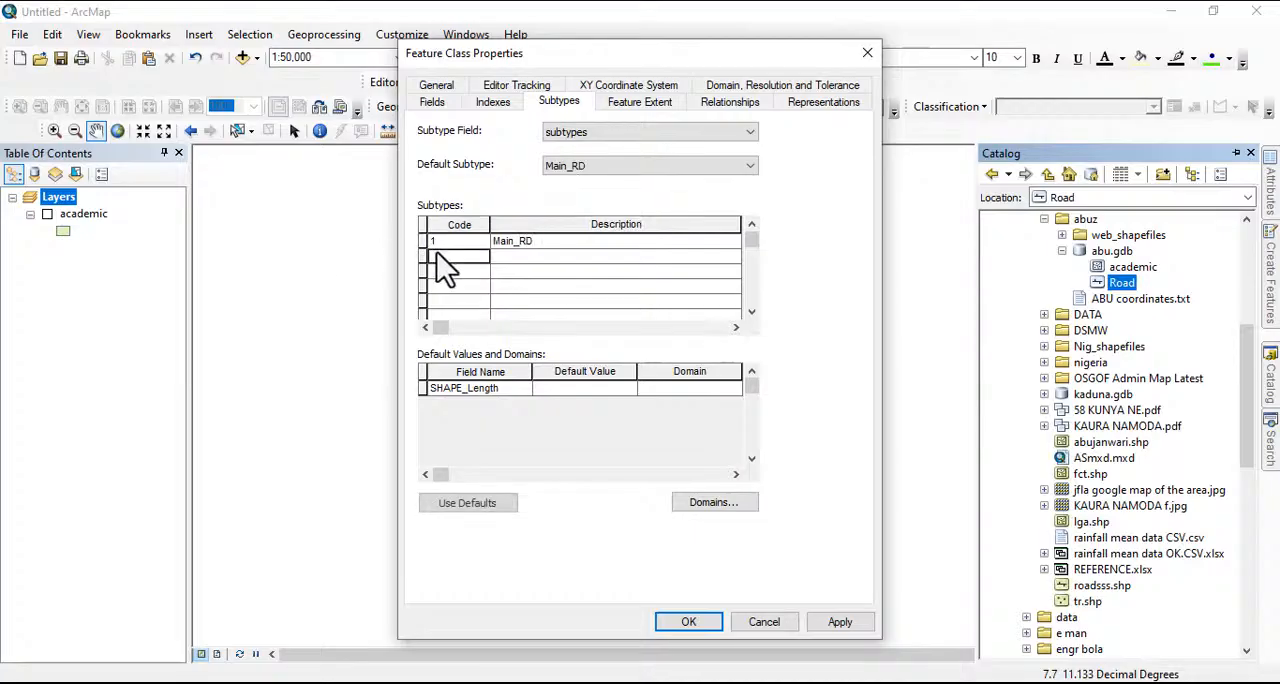
type("2")
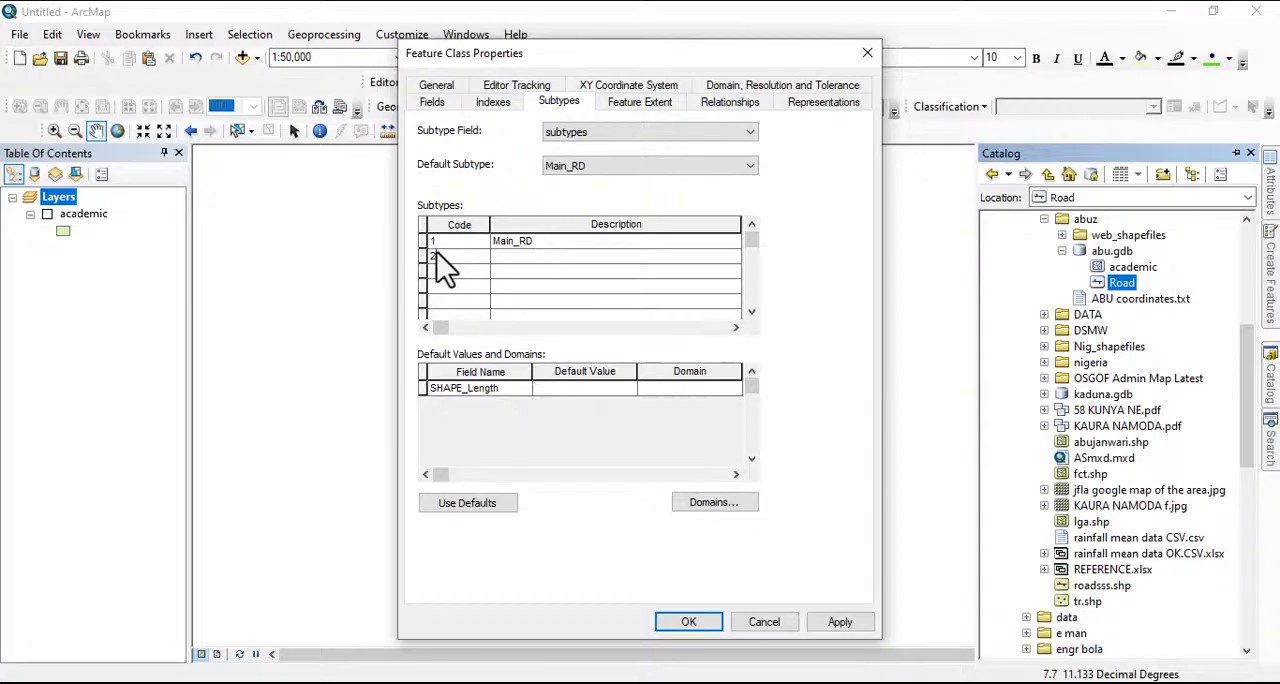
left_click(508, 257)
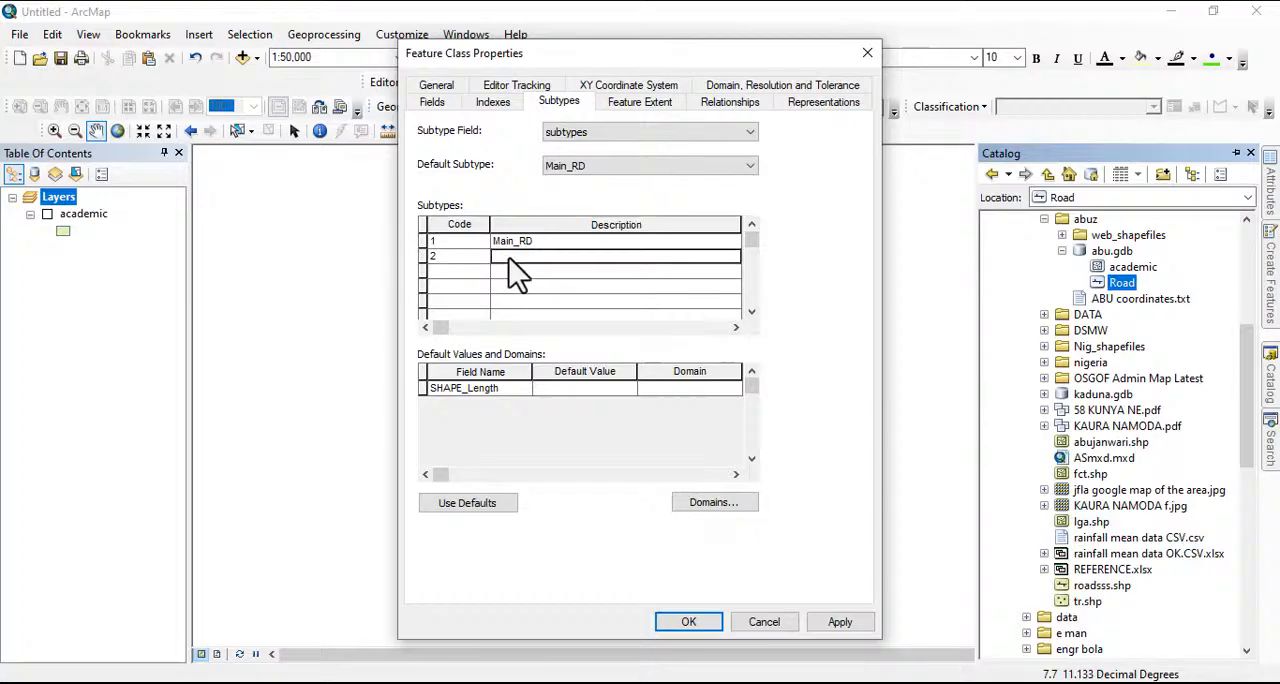
type("Min")
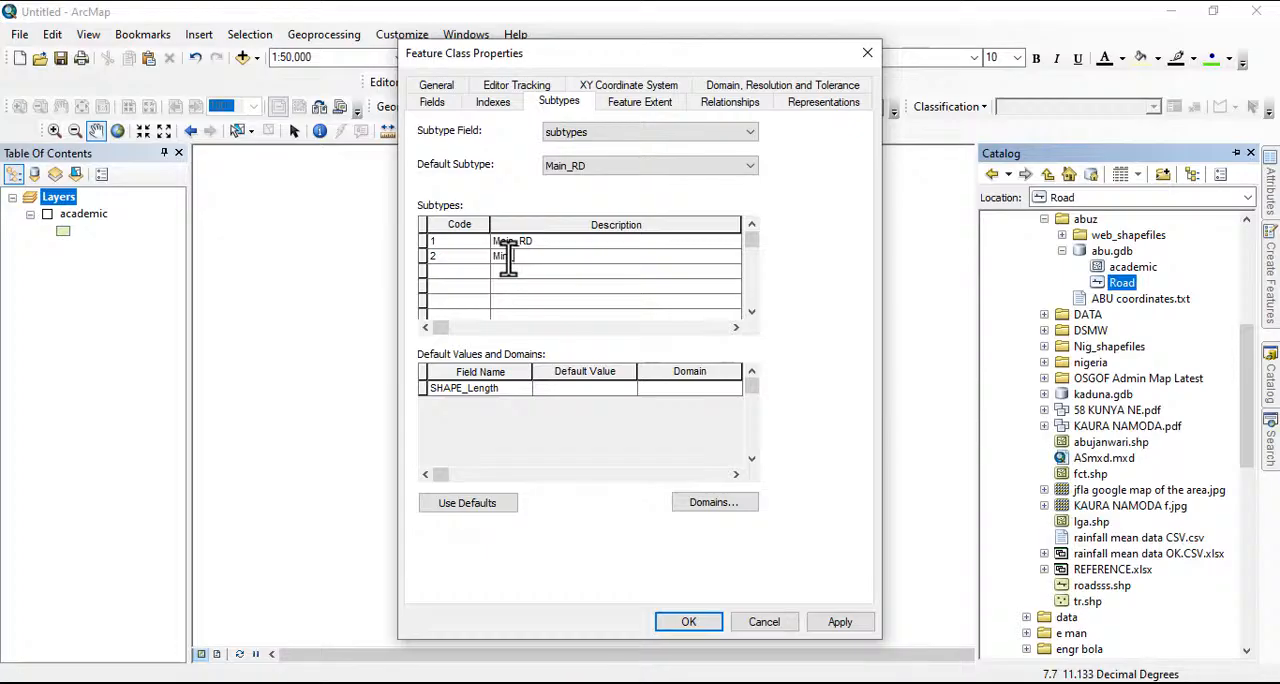
type("_Ra")
key("BackSpace")
type("d")
Add a third subtype with code 3 and description Path, and apply the Road feature class properties
left_click(458, 272)
type("3")
left_click(508, 276)
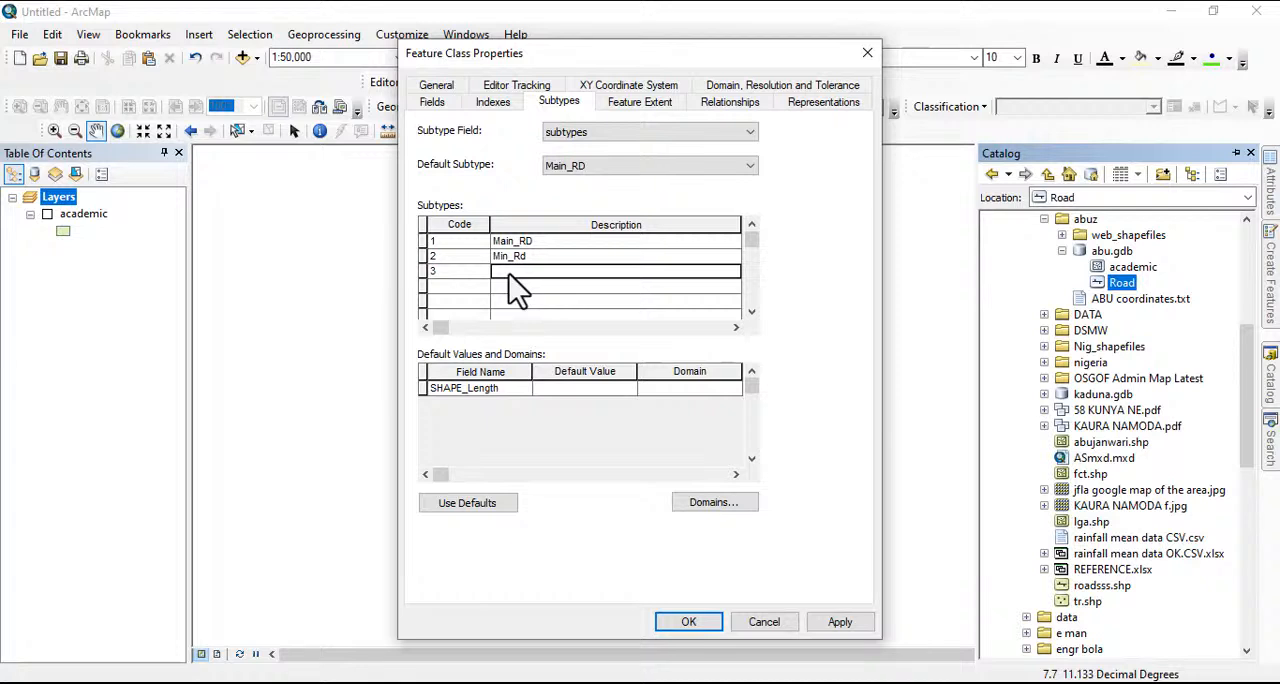
type("Pat")
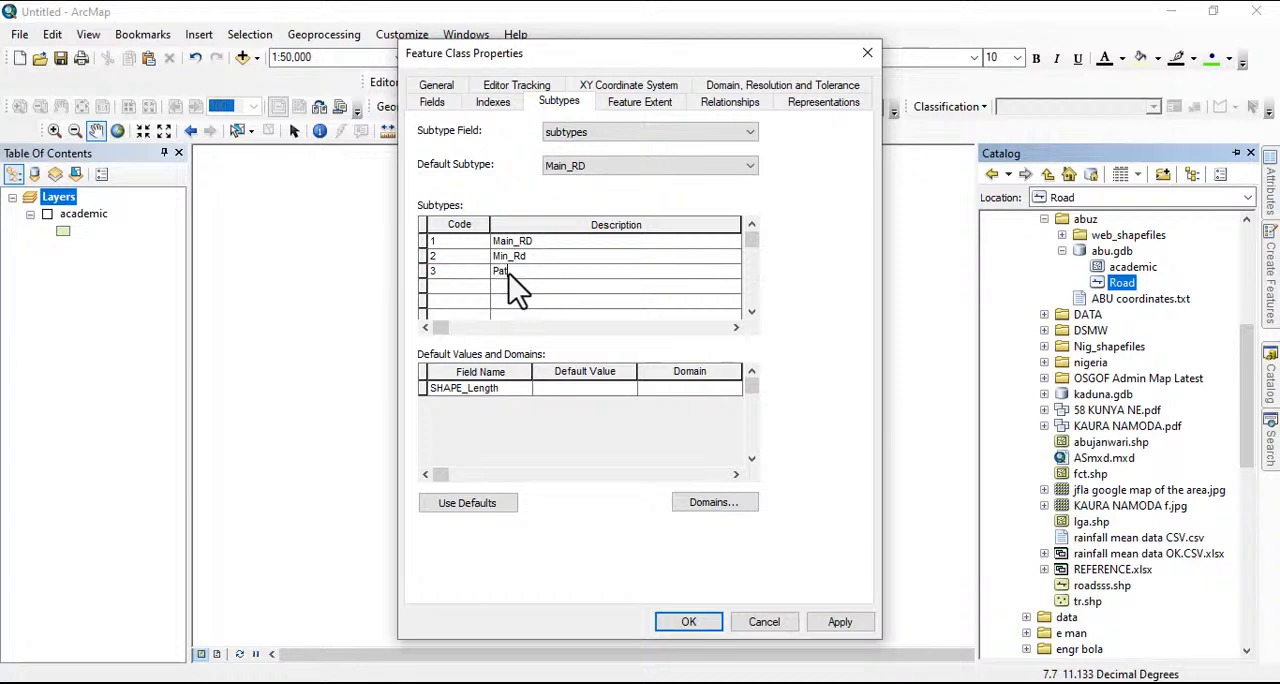
type("h")
left_click(827, 621)
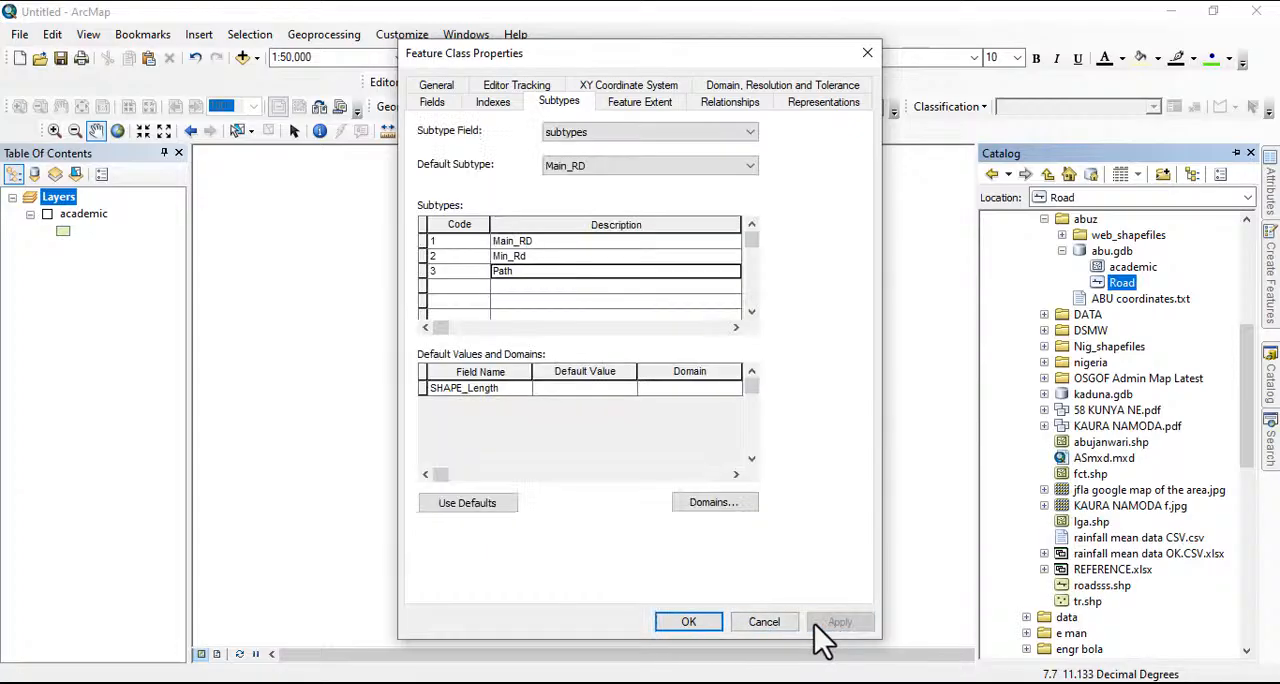
left_click(700, 626)
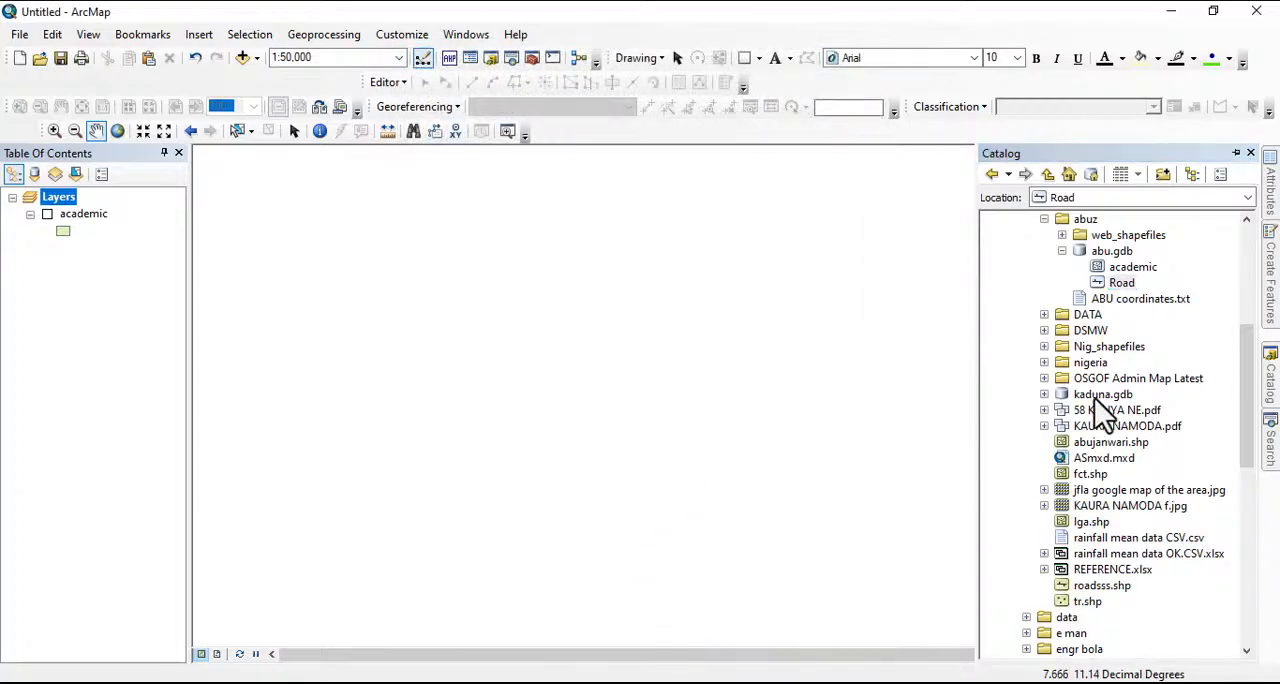
Add the Road feature class from abu.gdb to the map and start an editing session
left_click_drag(1120, 280, 95, 309)
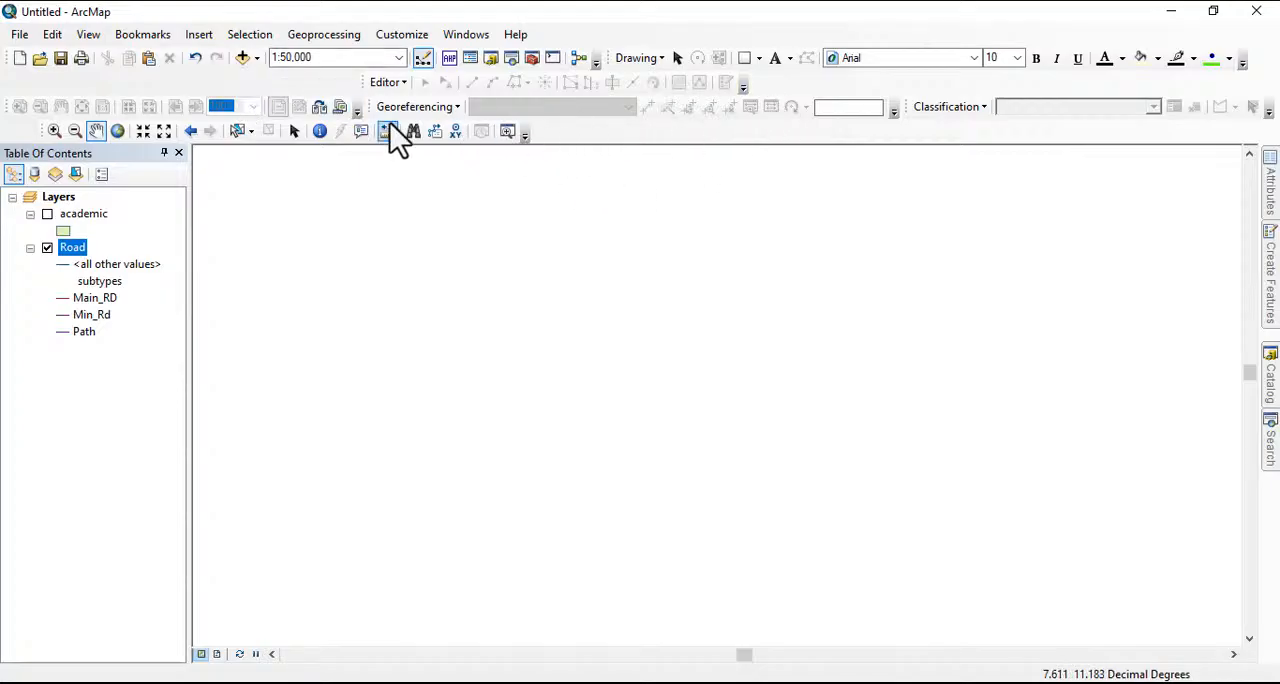
left_click(390, 83)
left_click(420, 104)
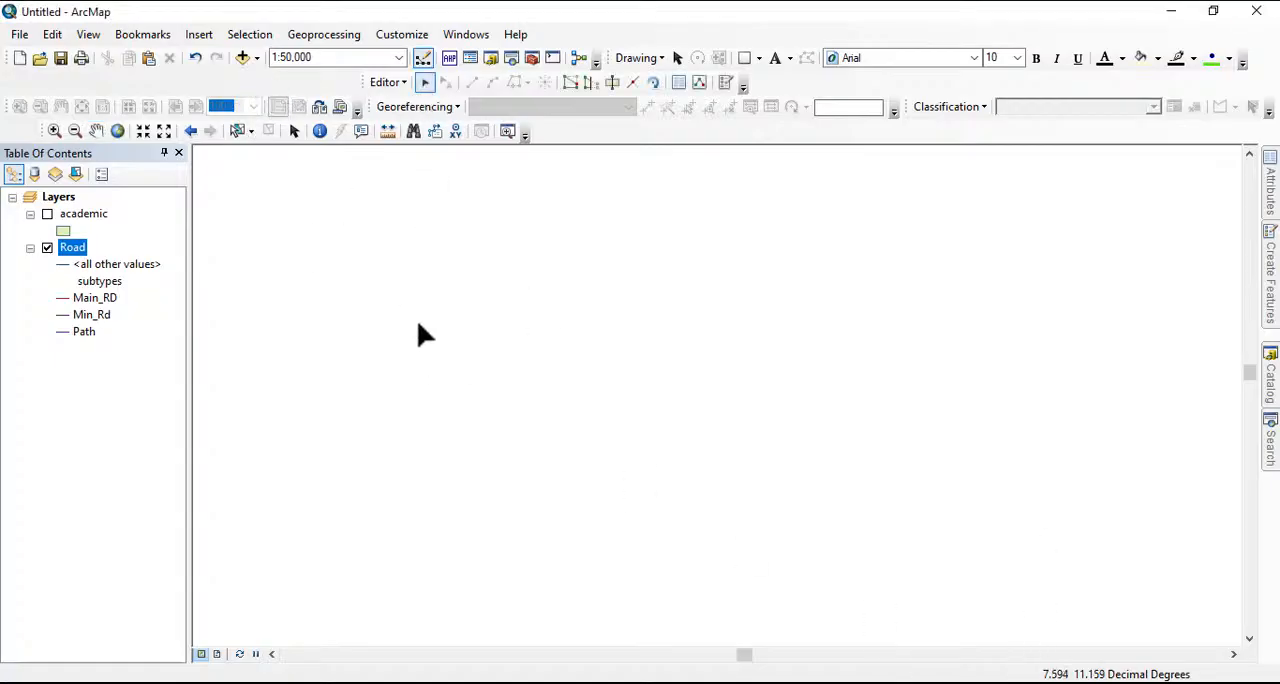
Draw a Main_RD line of seven vertices that arcs over the middle of the map and runs down its eastern side
left_click(1272, 300)
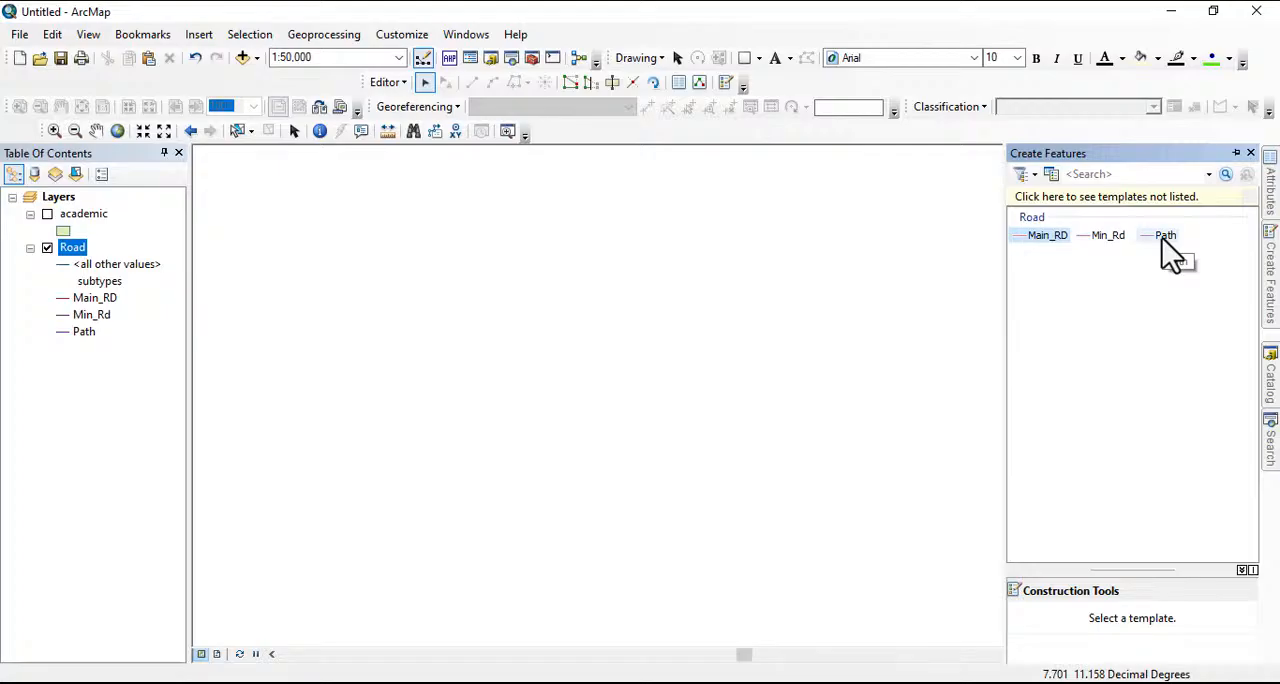
left_click(1039, 236)
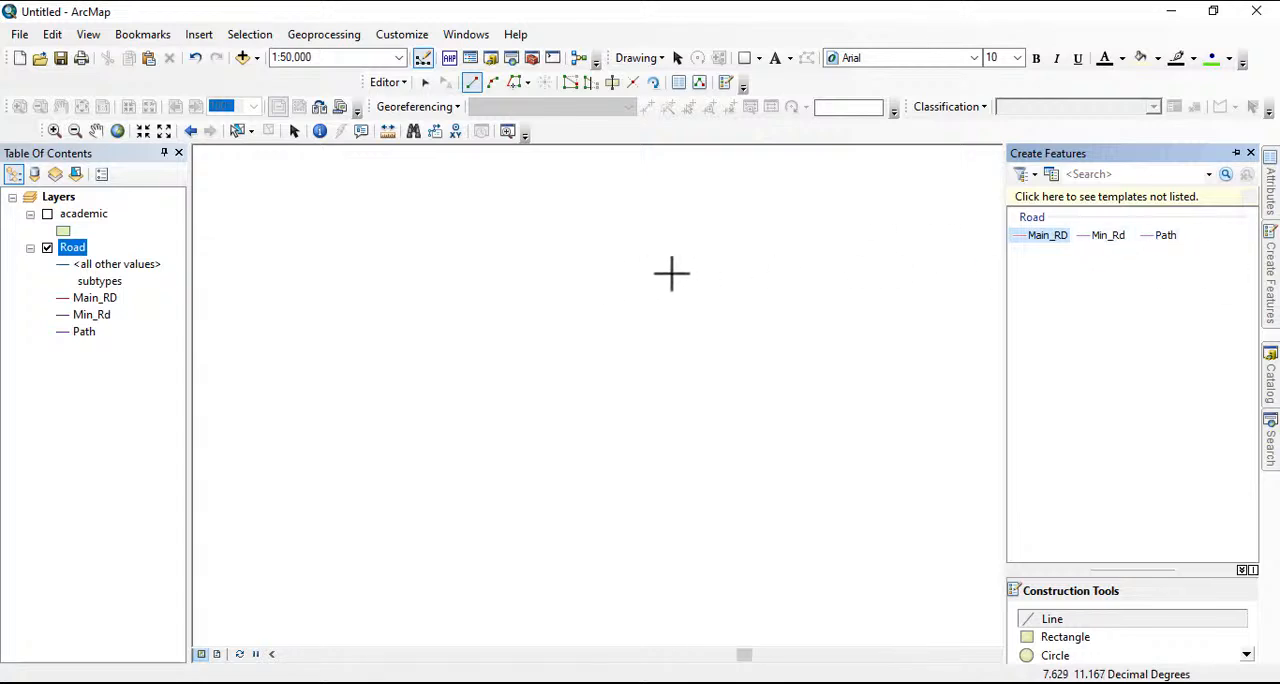
left_click(601, 288)
left_click(667, 243)
left_click(734, 226)
left_click(834, 248)
left_click(843, 287)
left_click(845, 323)
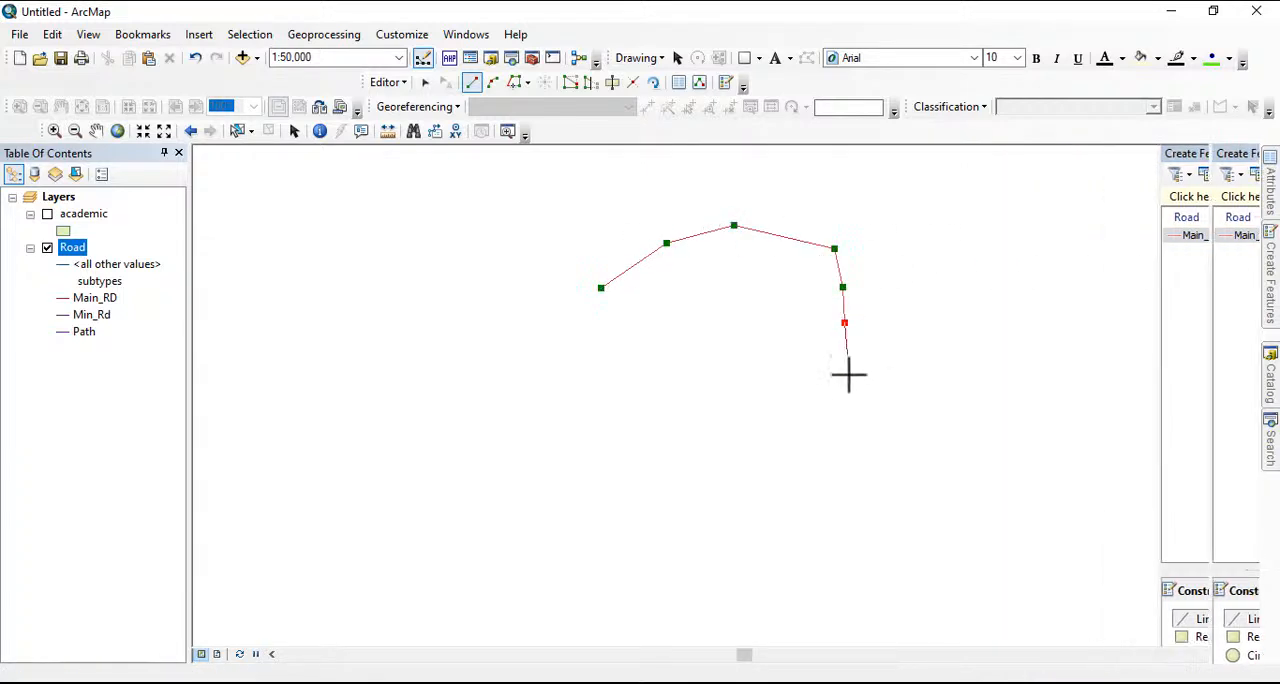
double_click(850, 394)
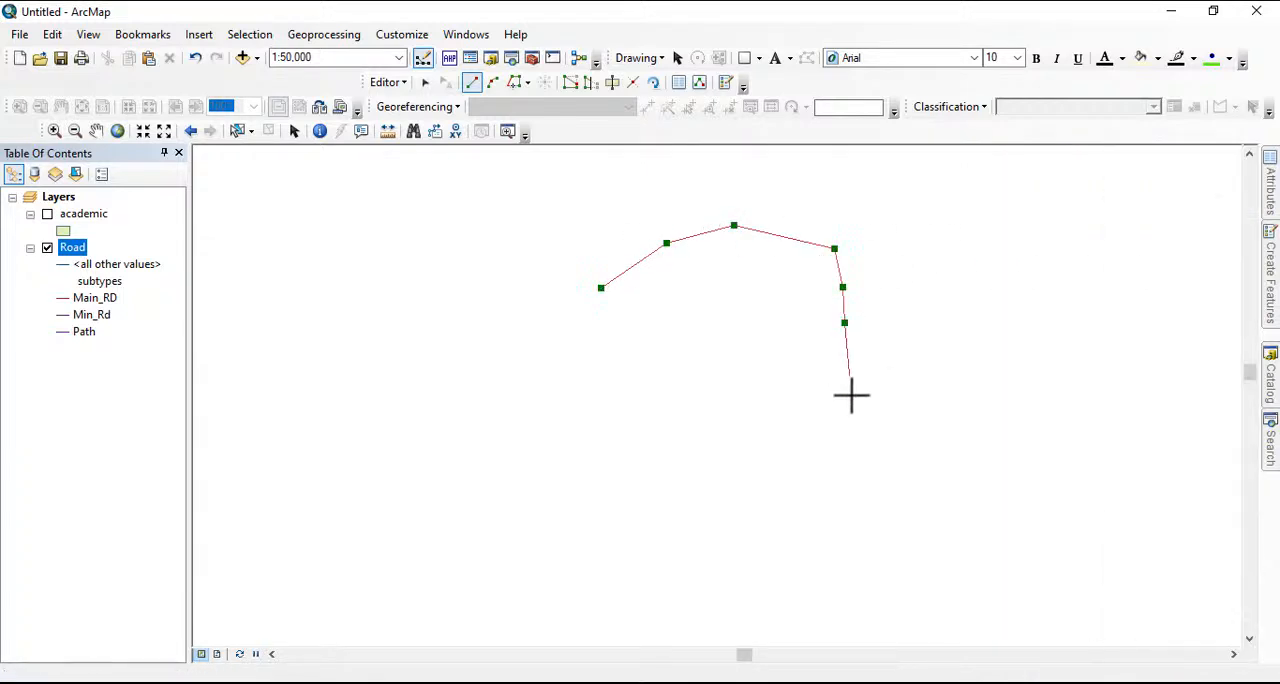
Draw a Min_Rd line curving up from the southwest through the main road's western end and finishing on the main road's upper edge
left_click(1272, 290)
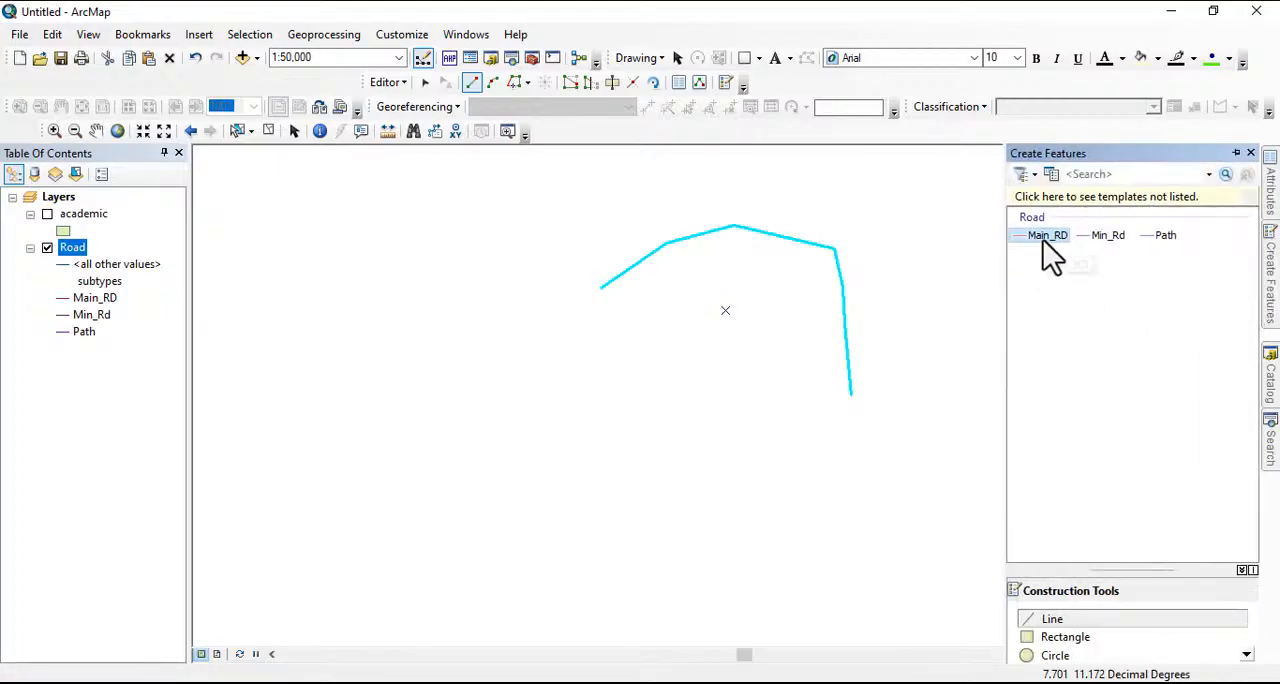
left_click(1110, 237)
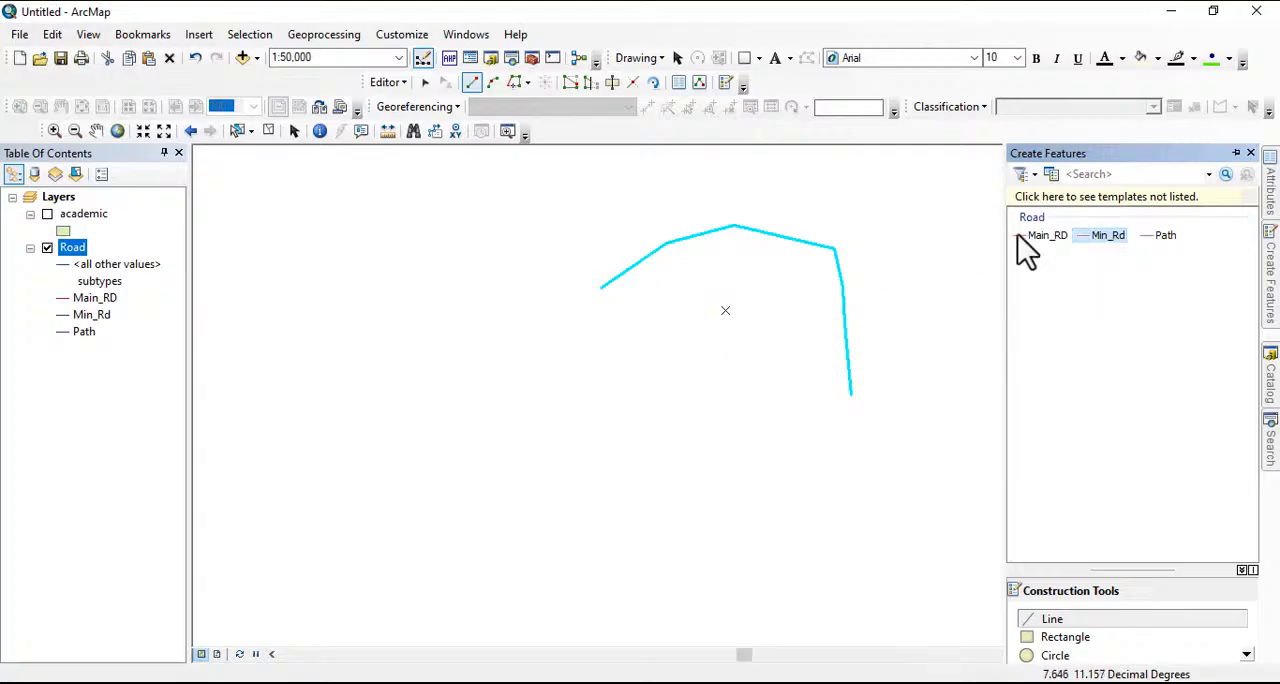
left_click(554, 444)
left_click(521, 415)
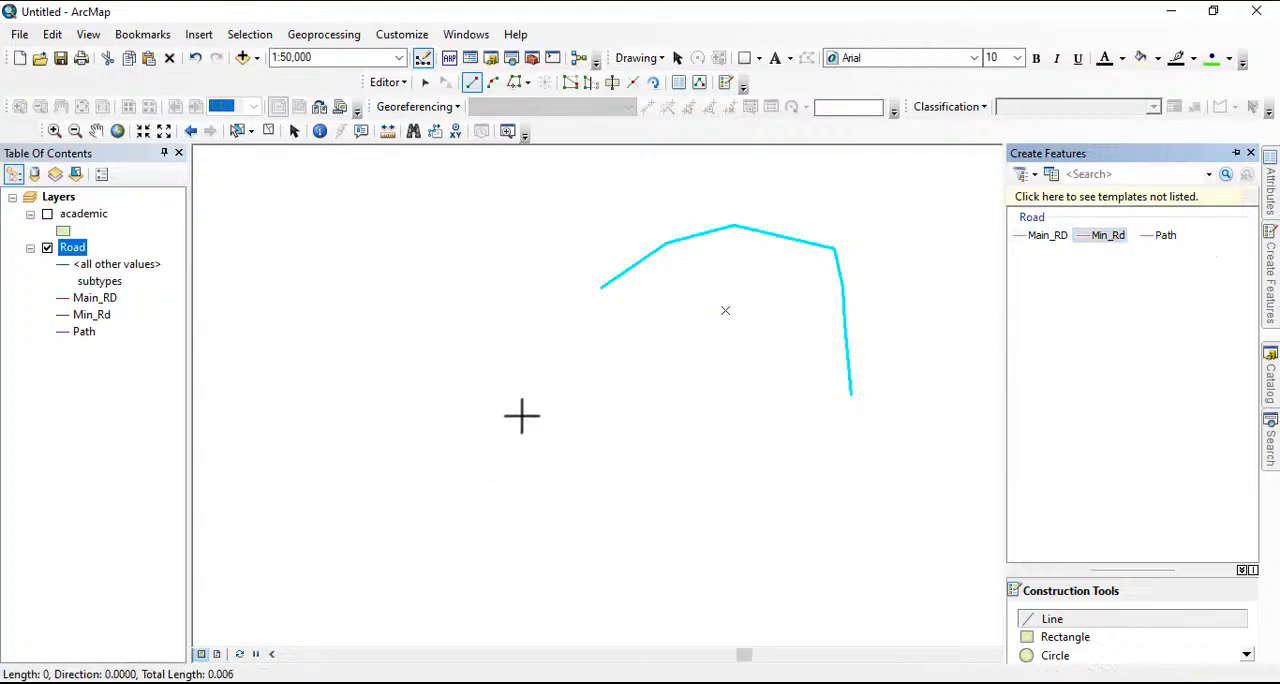
left_click(493, 382)
left_click(481, 344)
left_click(516, 304)
left_click(600, 288)
left_click(732, 300)
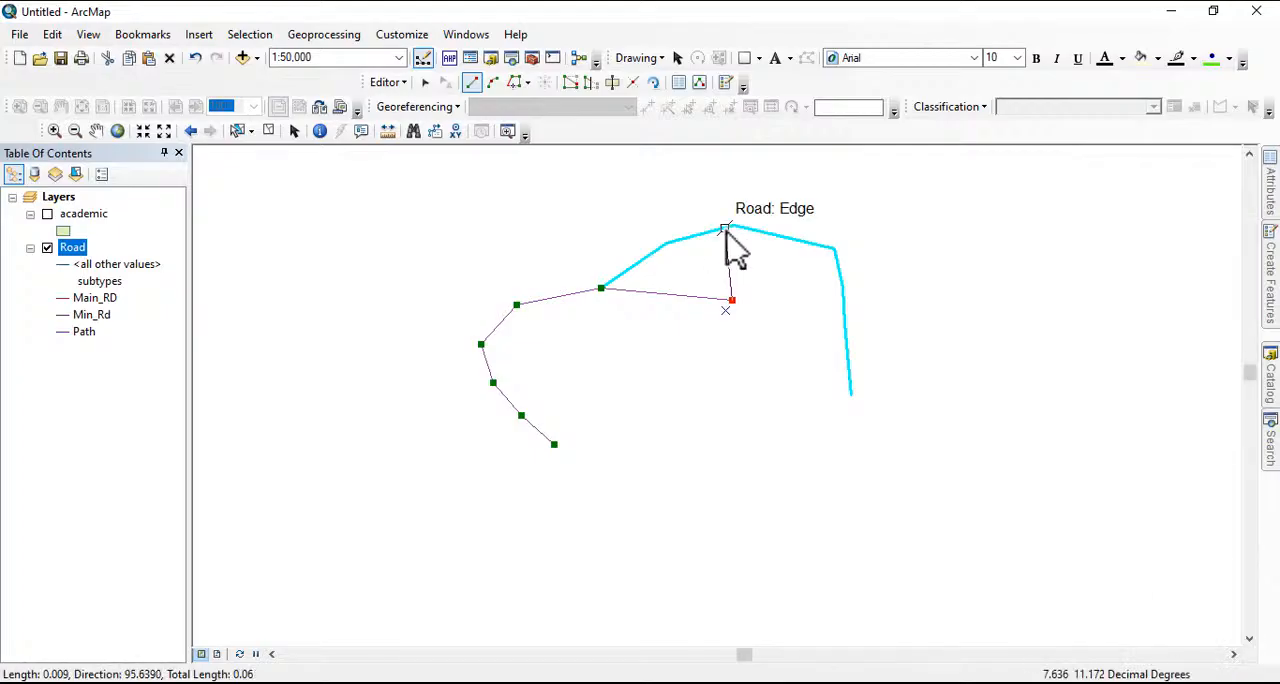
double_click(729, 249)
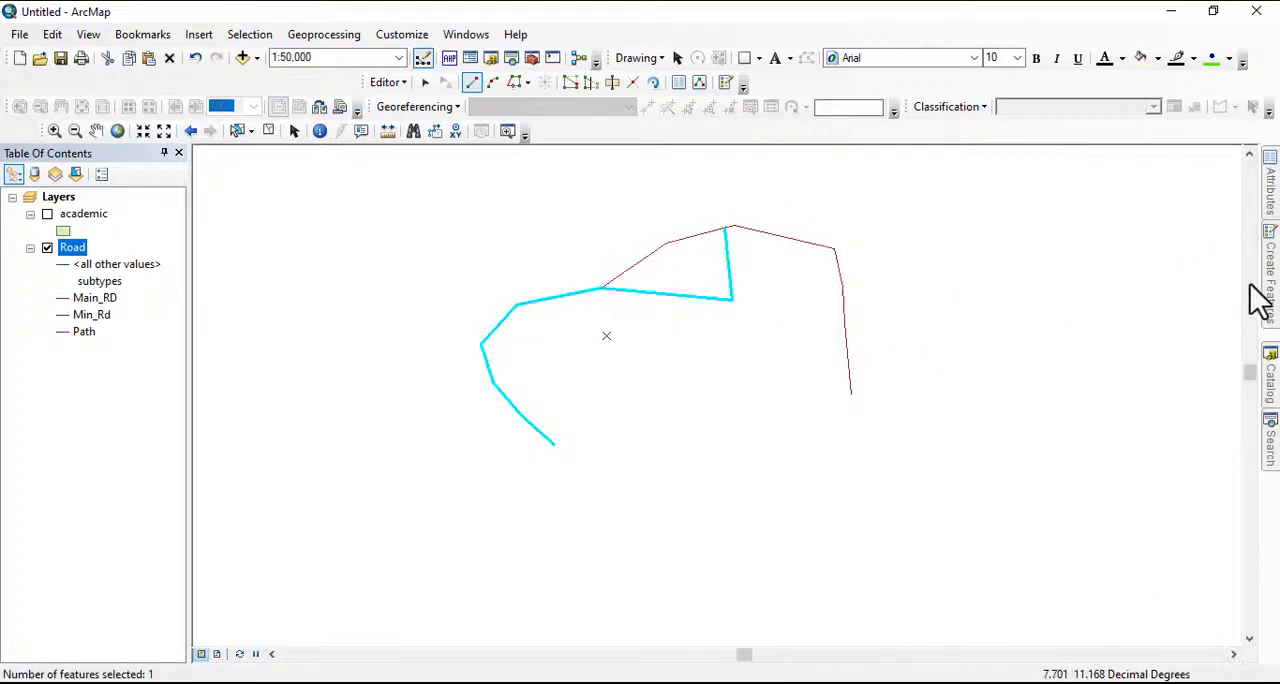
Draw a Path line branching southwest from the main road's eastern leg and running down toward the south
mouse_move(1268, 300)
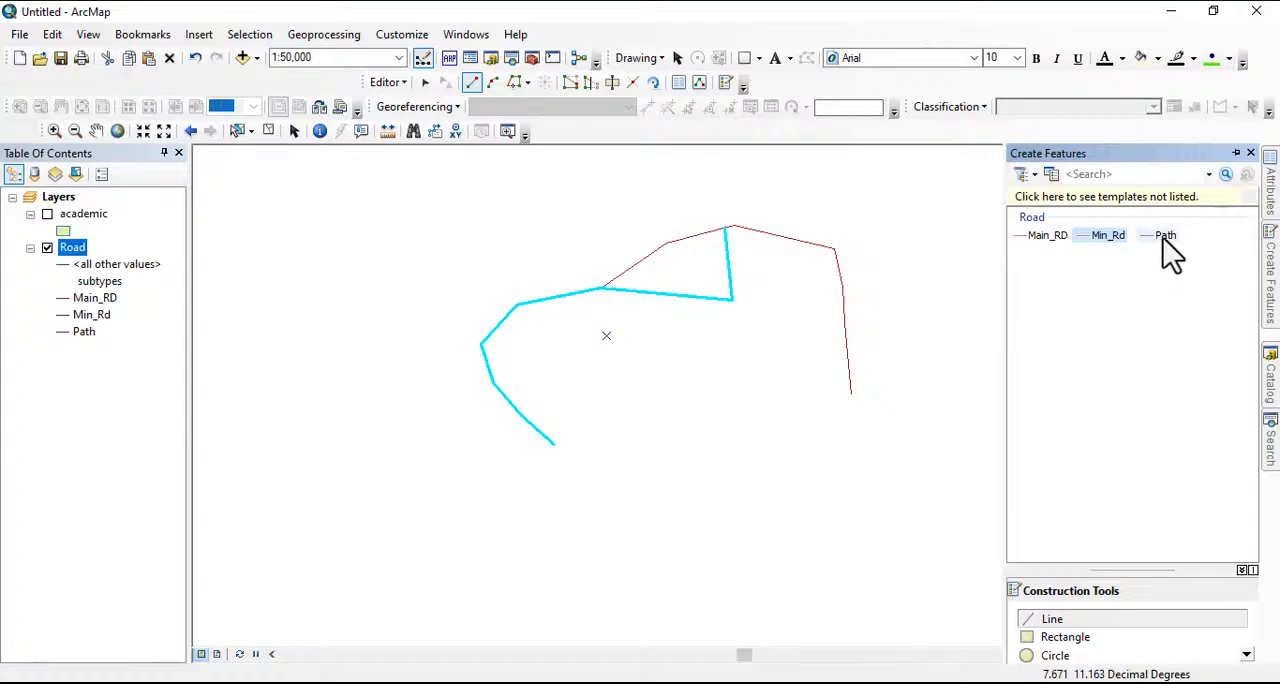
left_click(1164, 237)
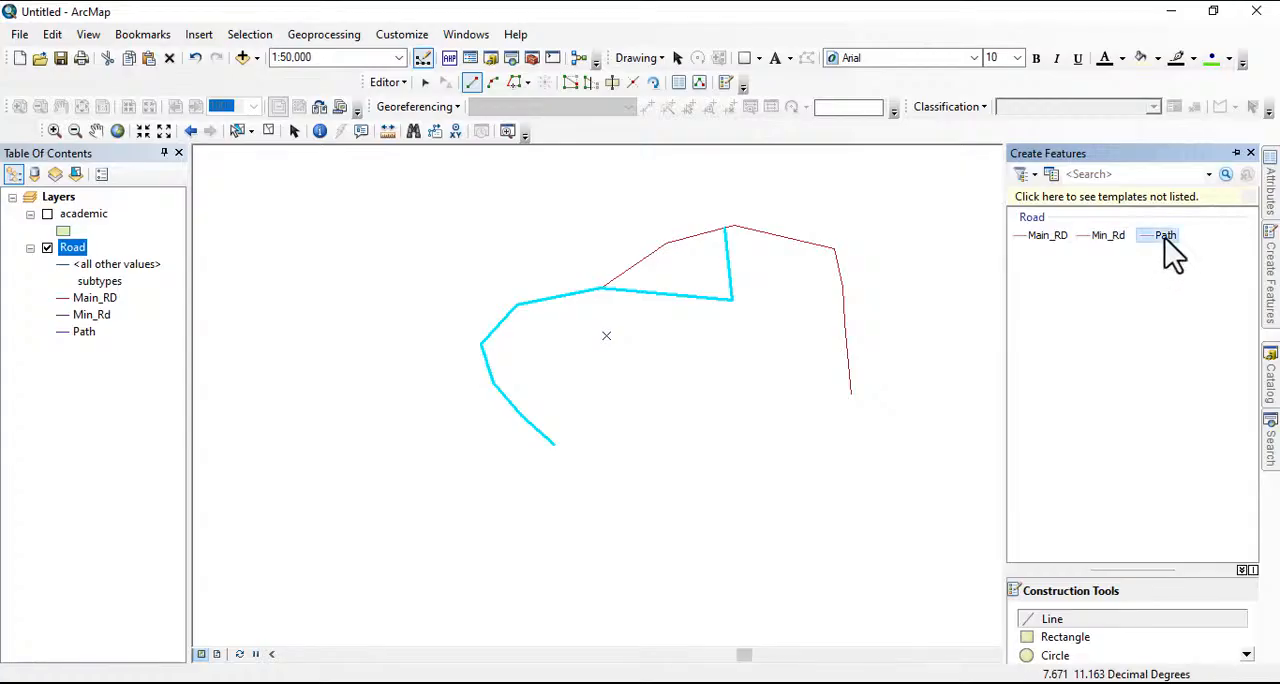
left_click(843, 314)
left_click(814, 333)
left_click(804, 364)
left_click(796, 399)
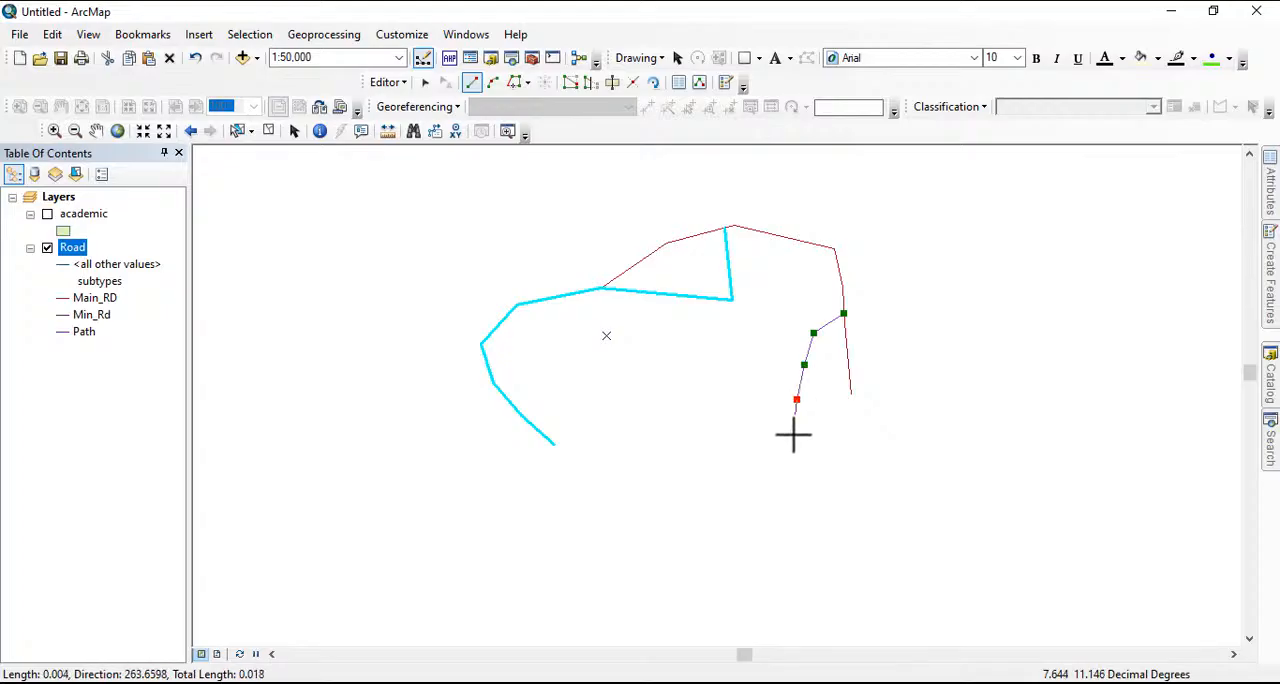
double_click(793, 437)
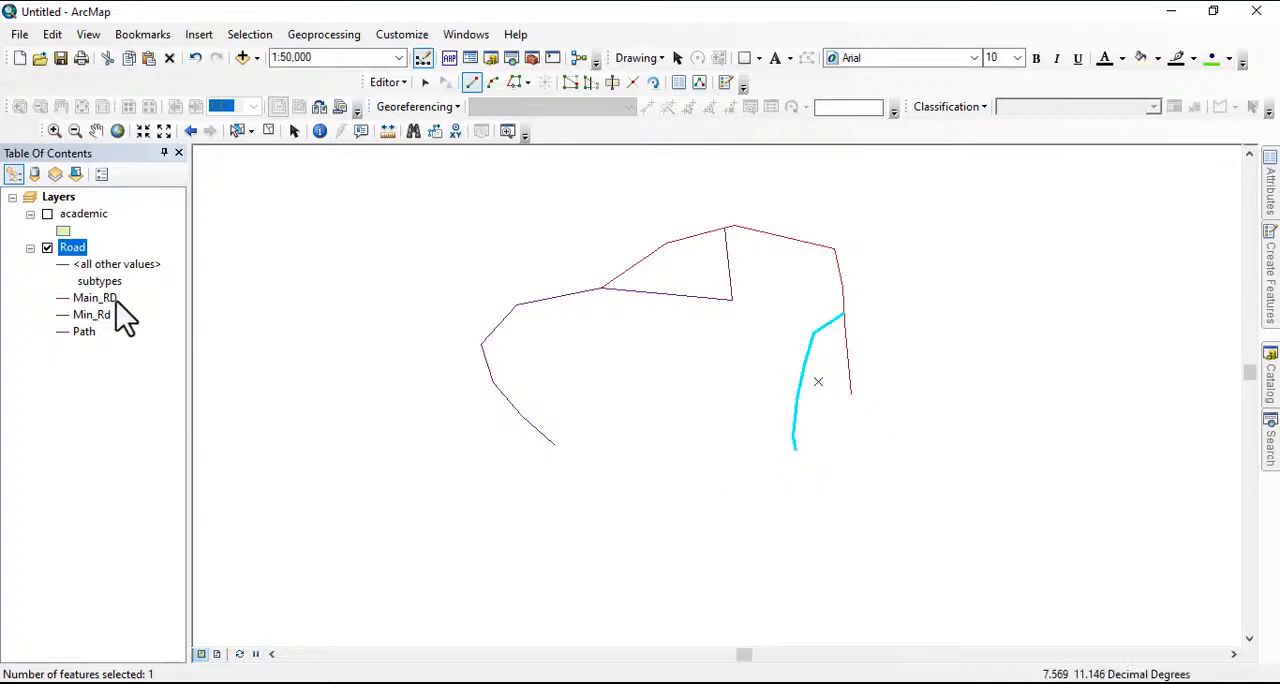
Hide the Road layer and stop editing, saving the edits
left_click(47, 248)
left_click(385, 83)
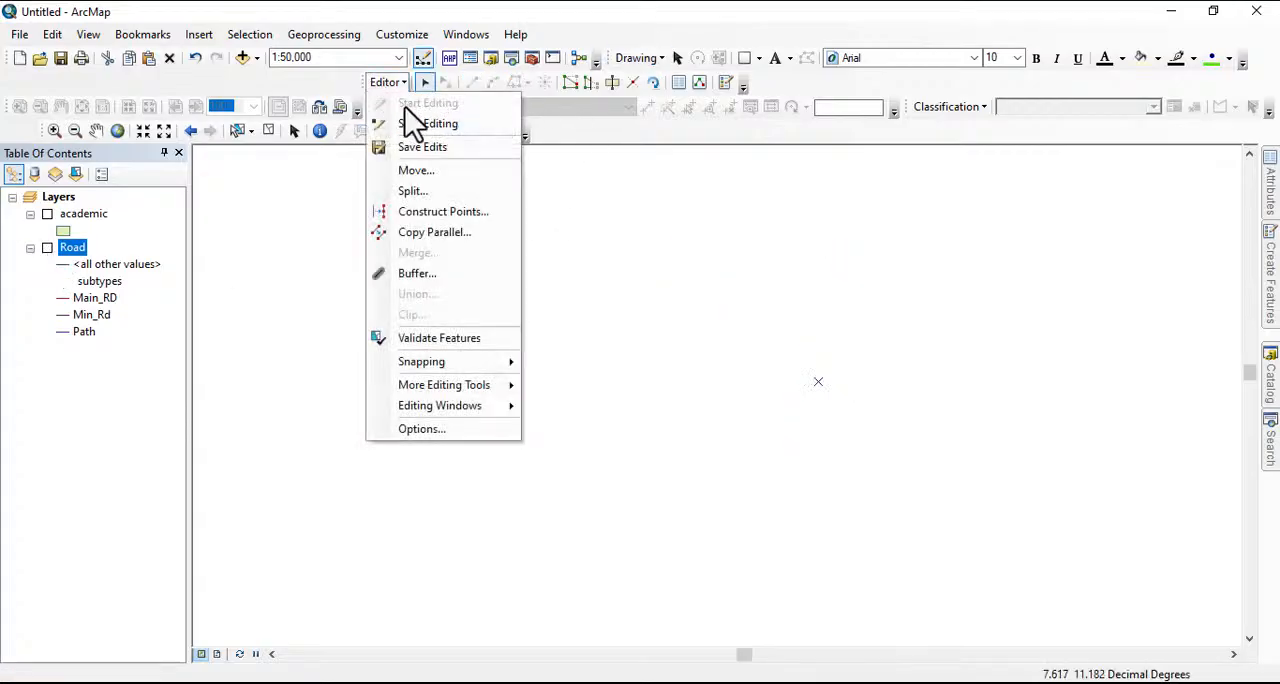
left_click(426, 124)
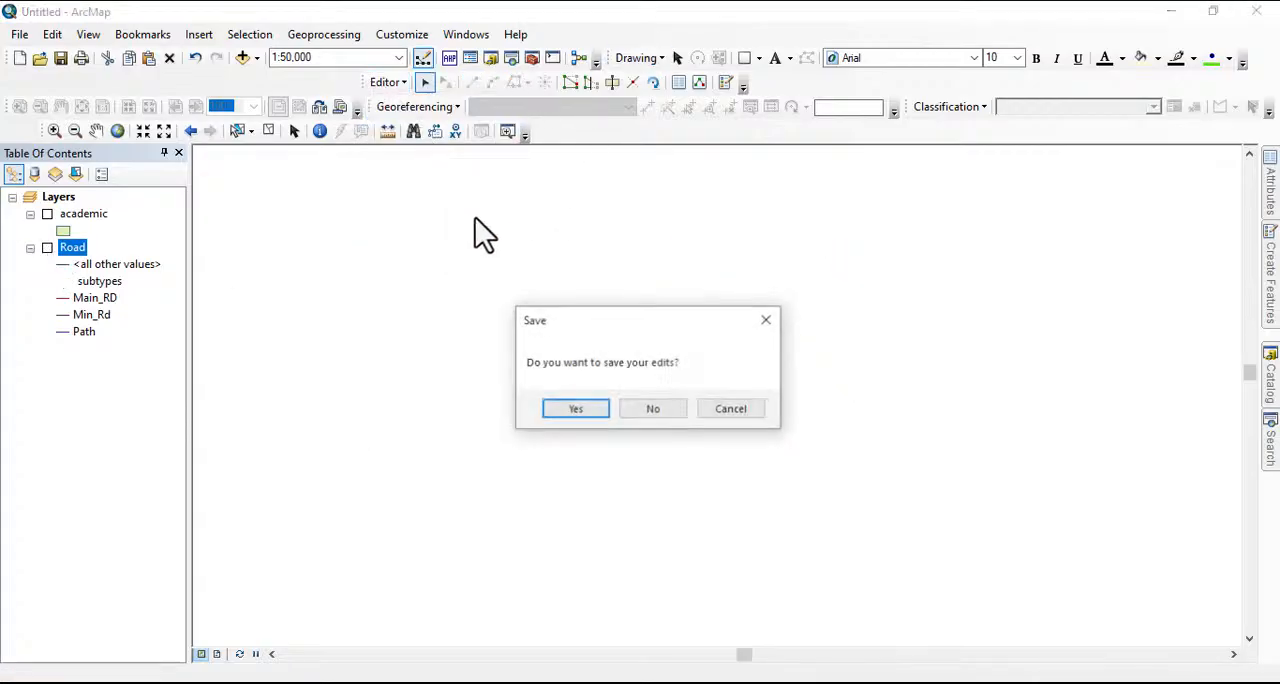
left_click(578, 407)
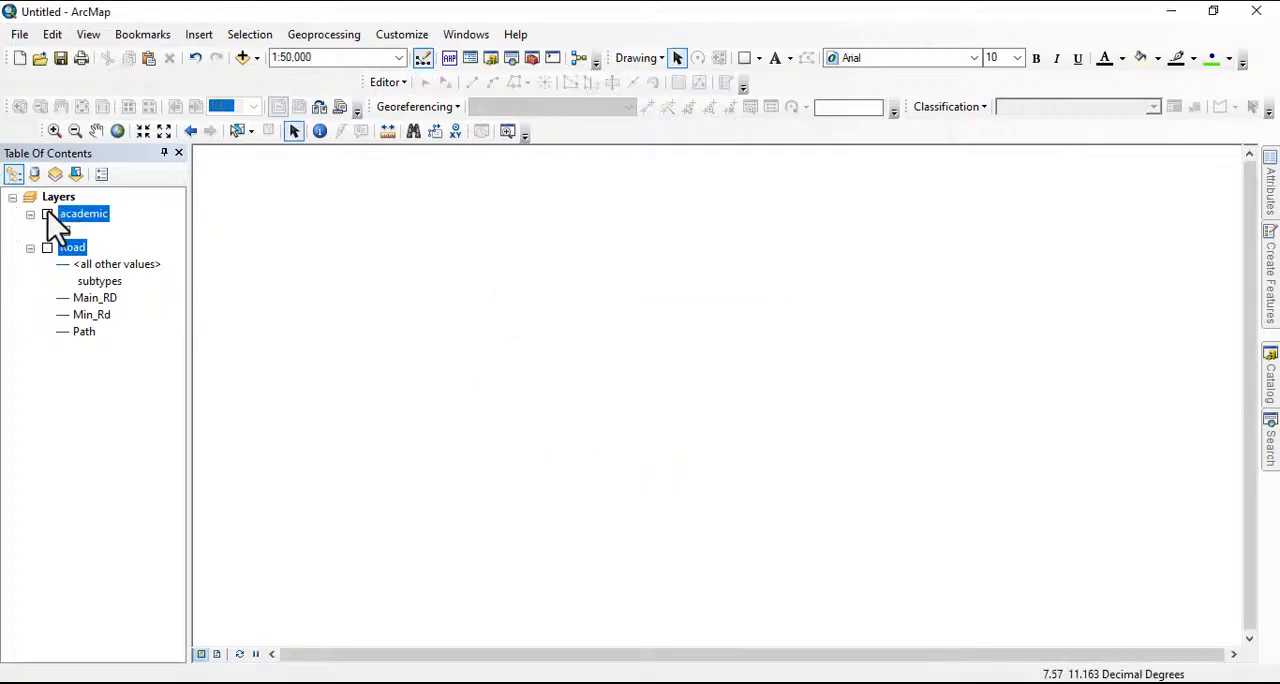
Show the academic layer on the map and open its attribute table
left_click(47, 214)
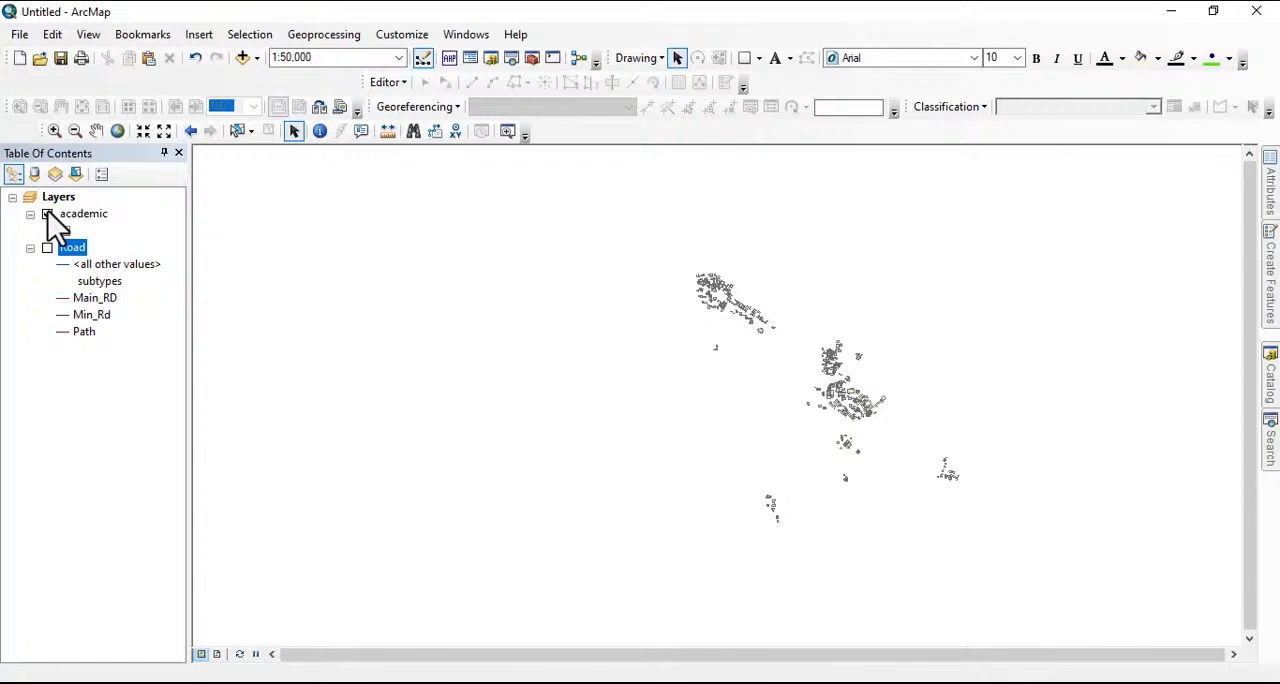
scroll(874, 383, "down", 2)
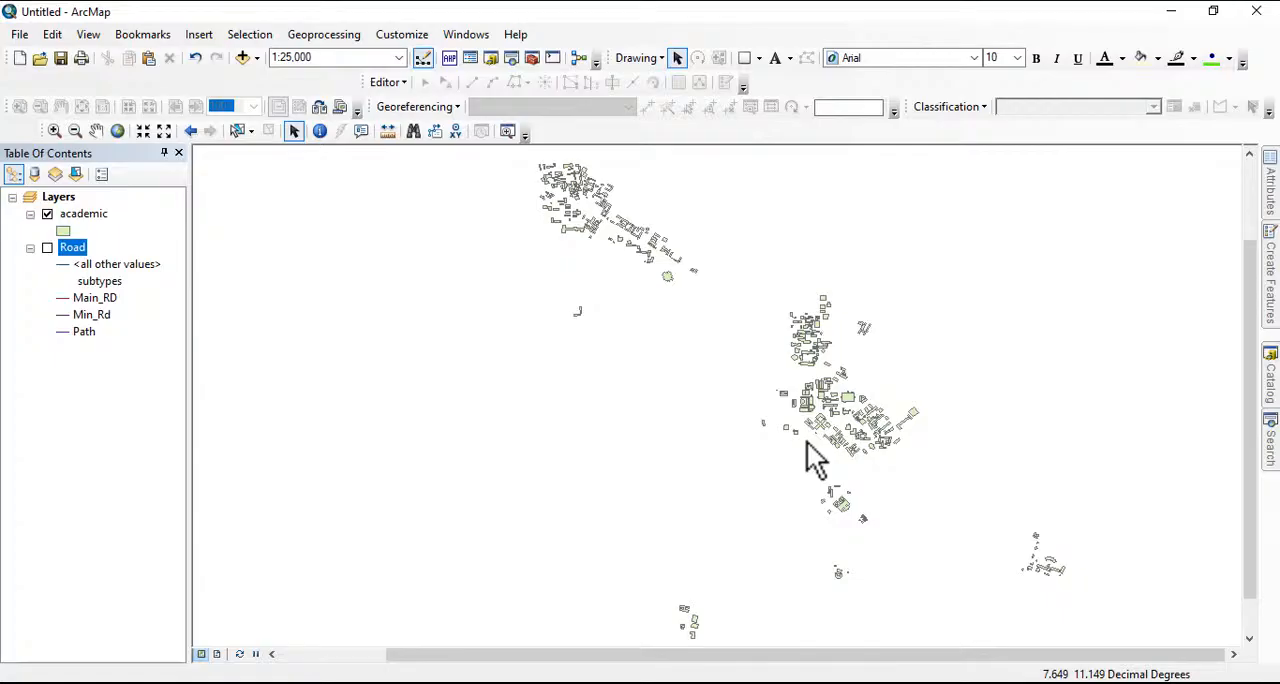
right_click(84, 215)
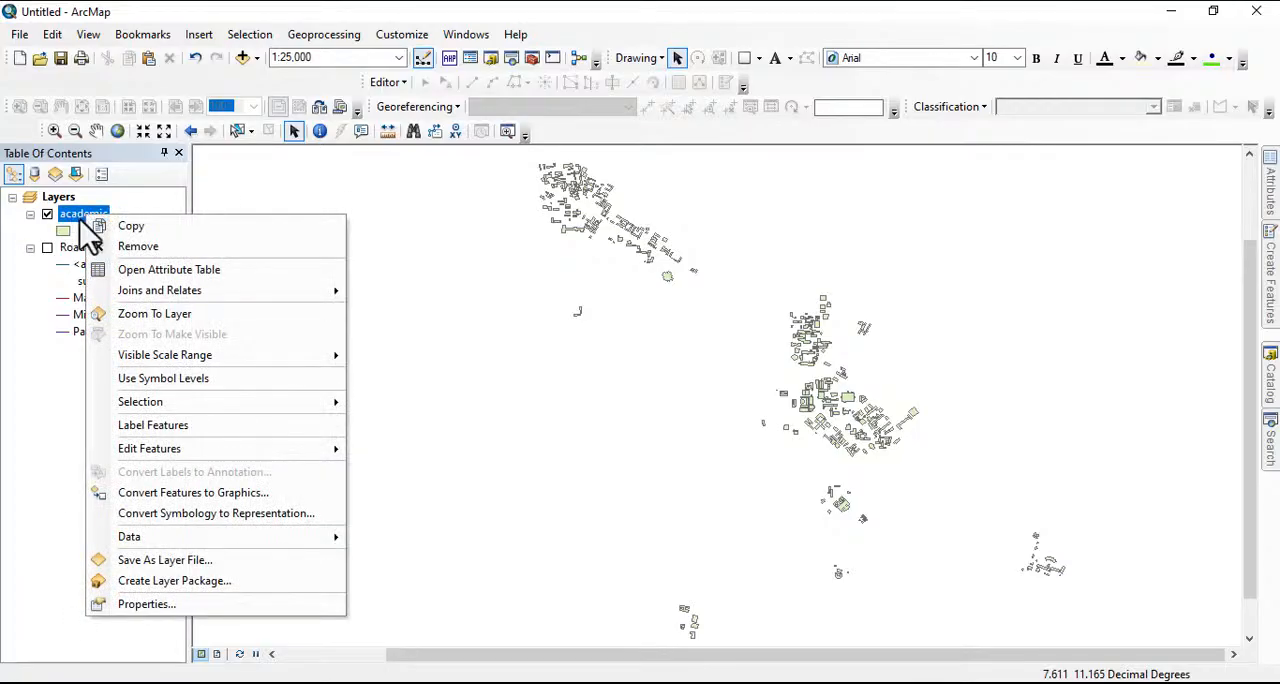
left_click(157, 289)
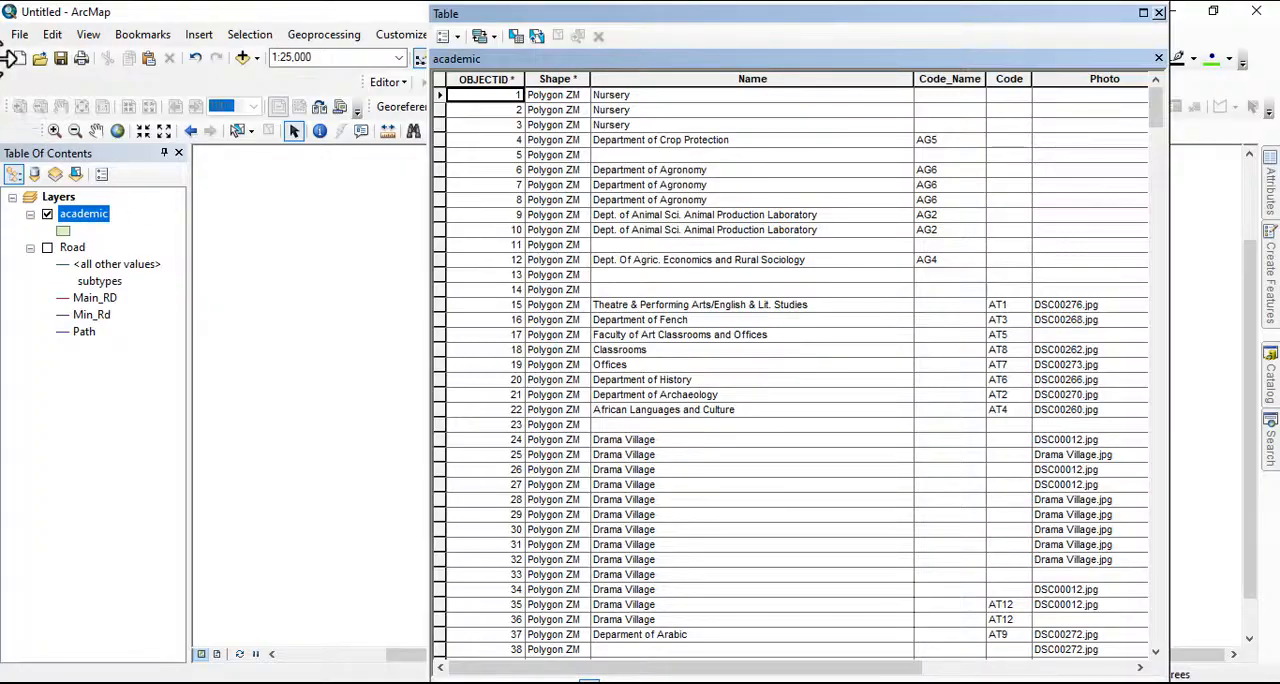
Start a new field in the academic attribute table and name it purpose
left_click(453, 36)
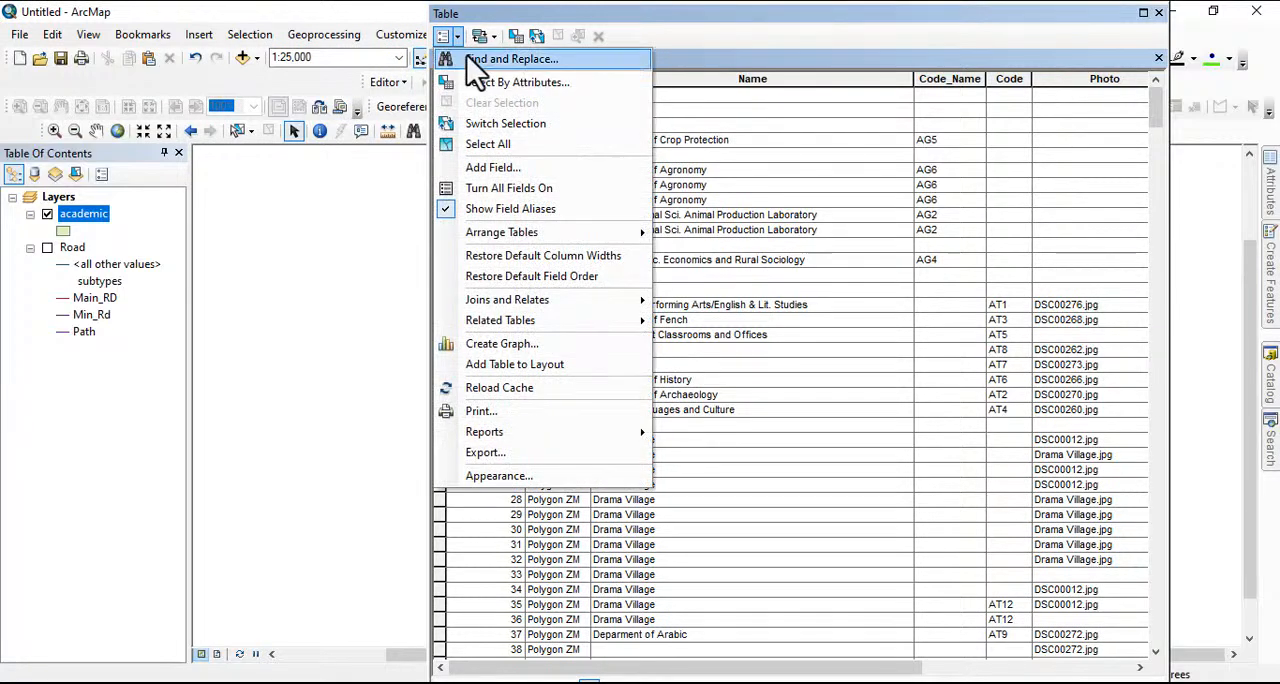
left_click(500, 168)
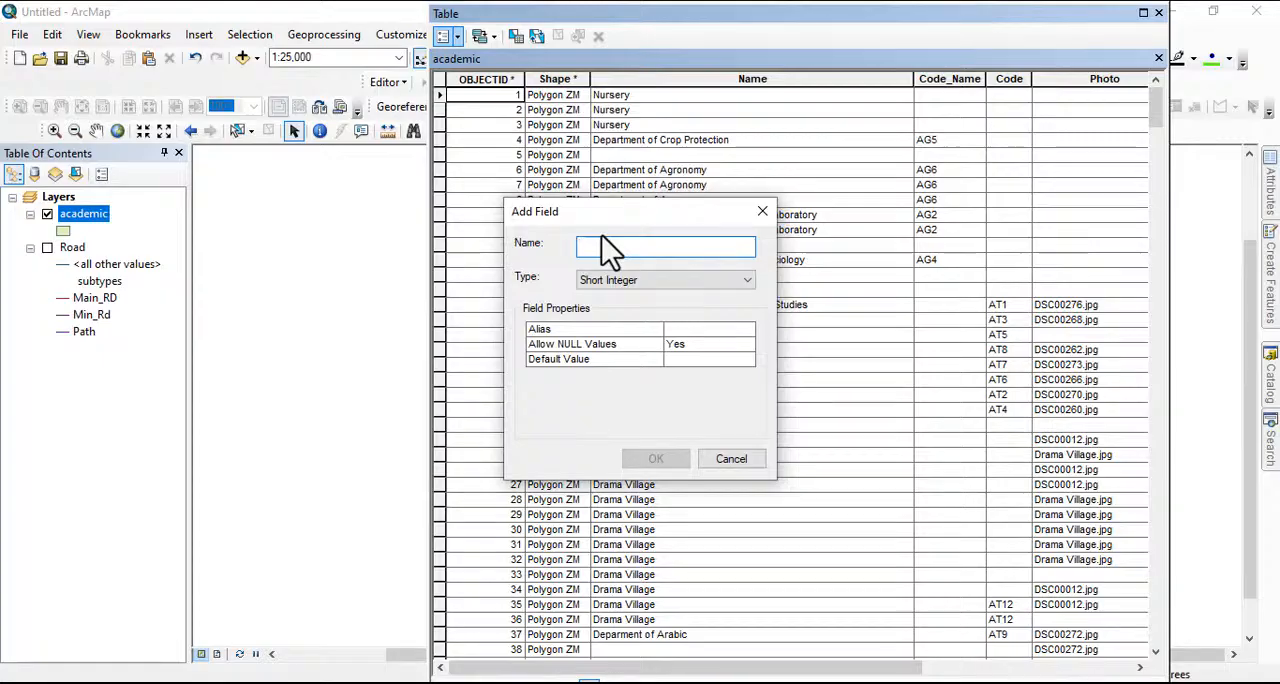
type("purp")
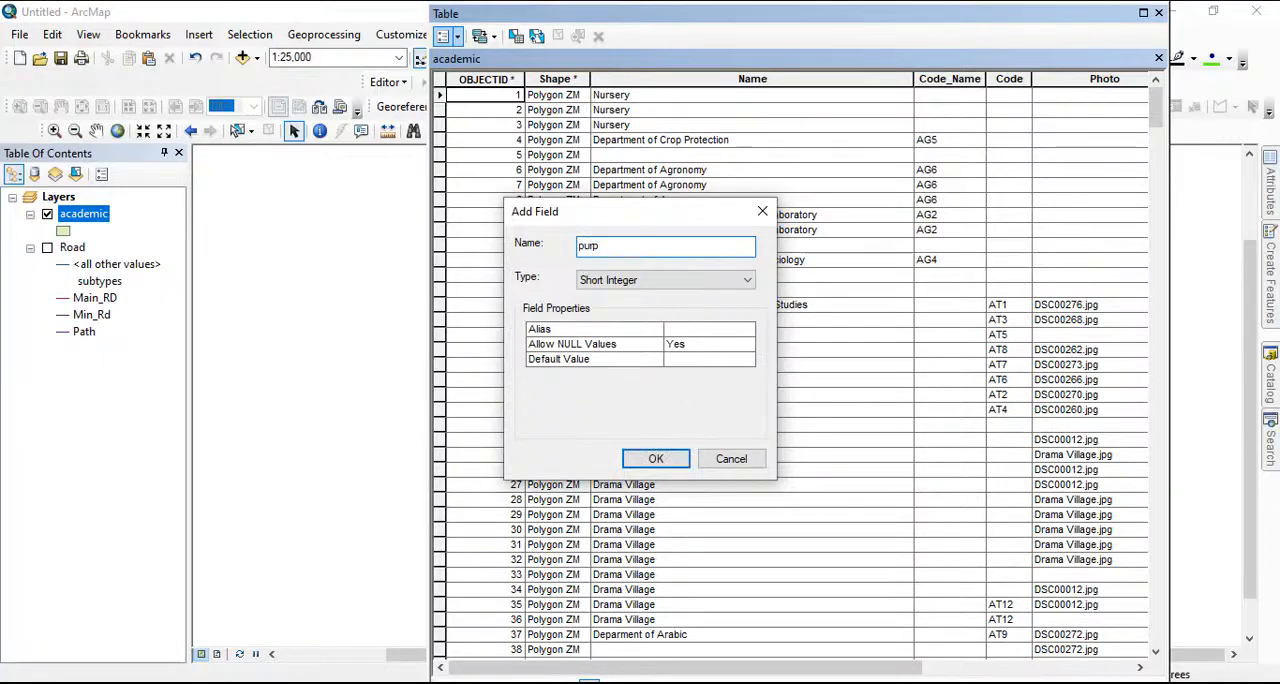
left_click(631, 248)
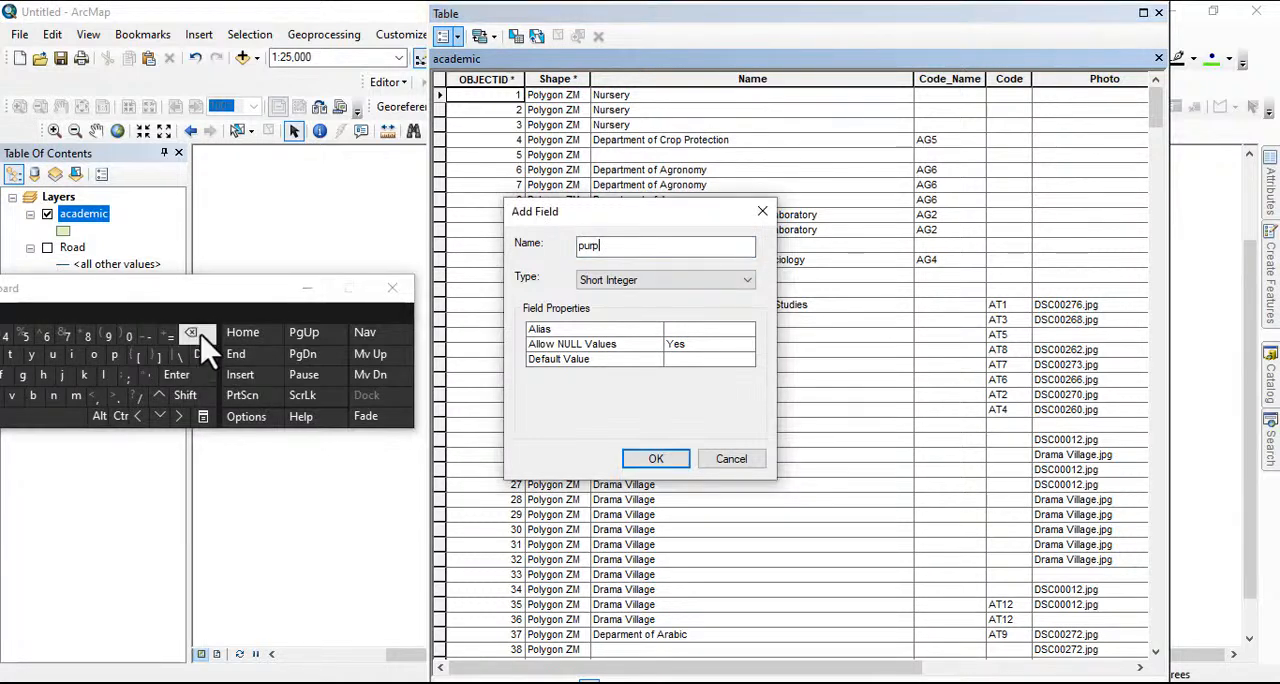
left_click_drag(208, 292, 600, 317)
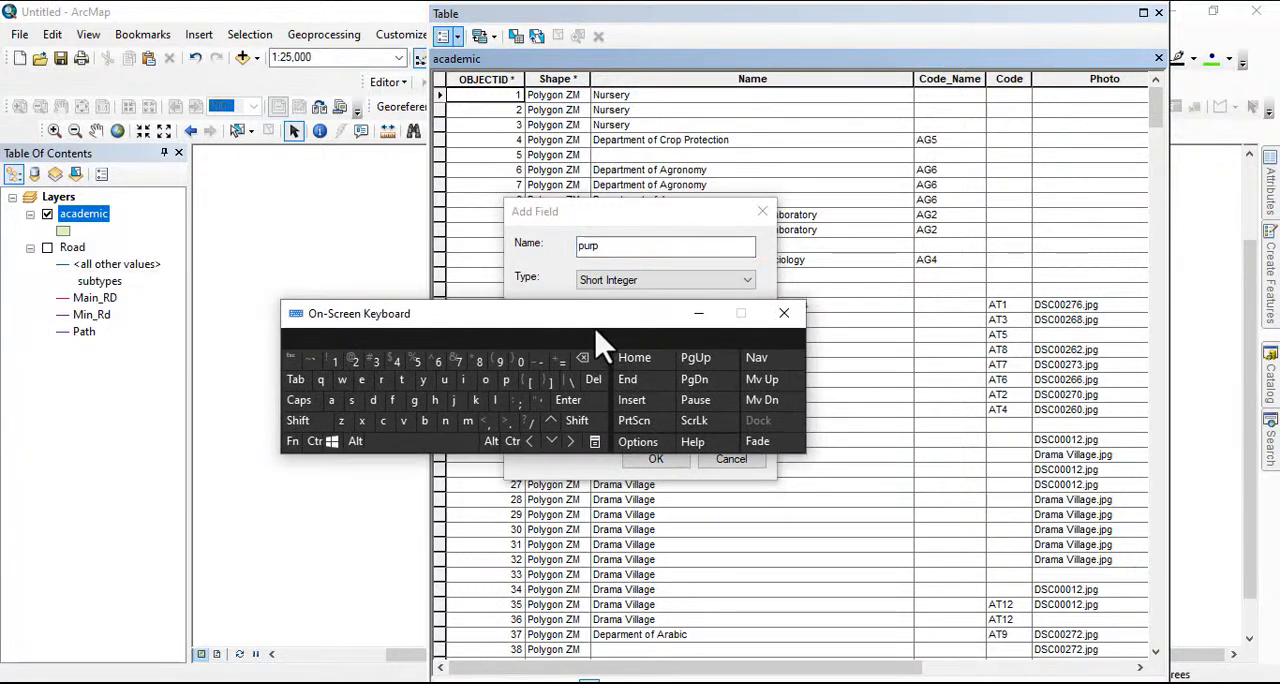
left_click(486, 380)
left_click(352, 400)
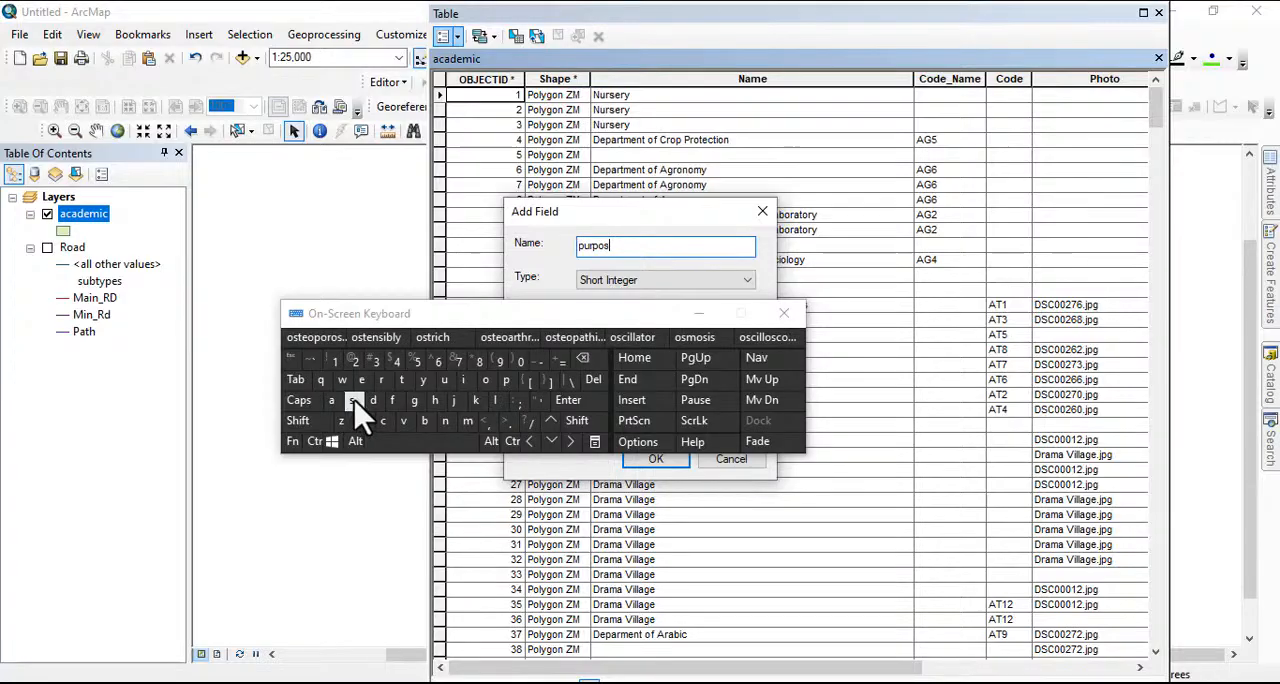
left_click(361, 380)
left_click_drag(629, 323, 618, 444)
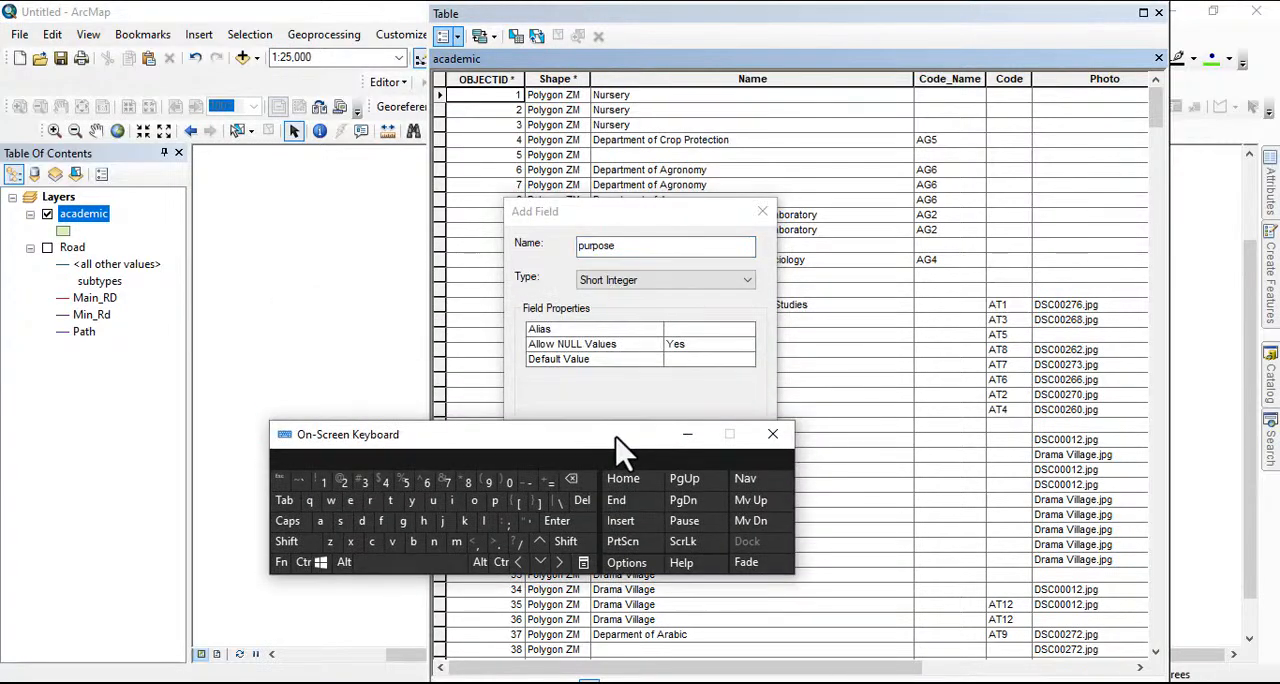
Set the purpose field's data type to Double and create the field
left_click(610, 279)
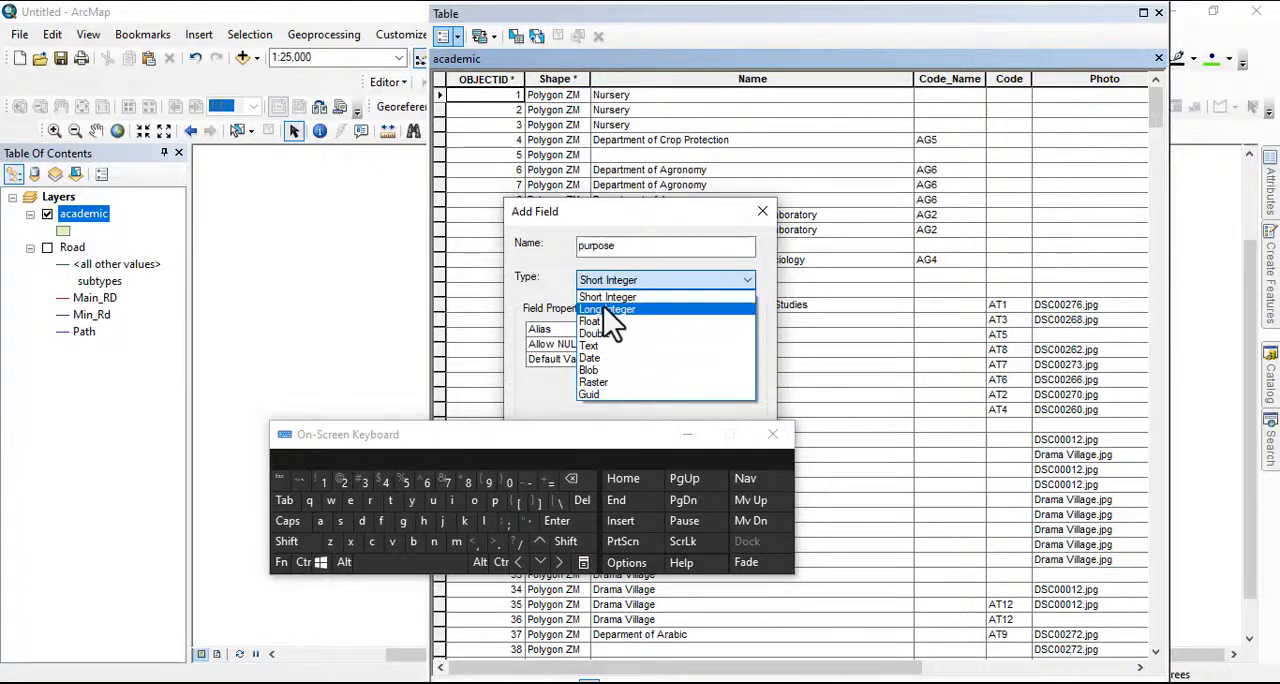
left_click(603, 299)
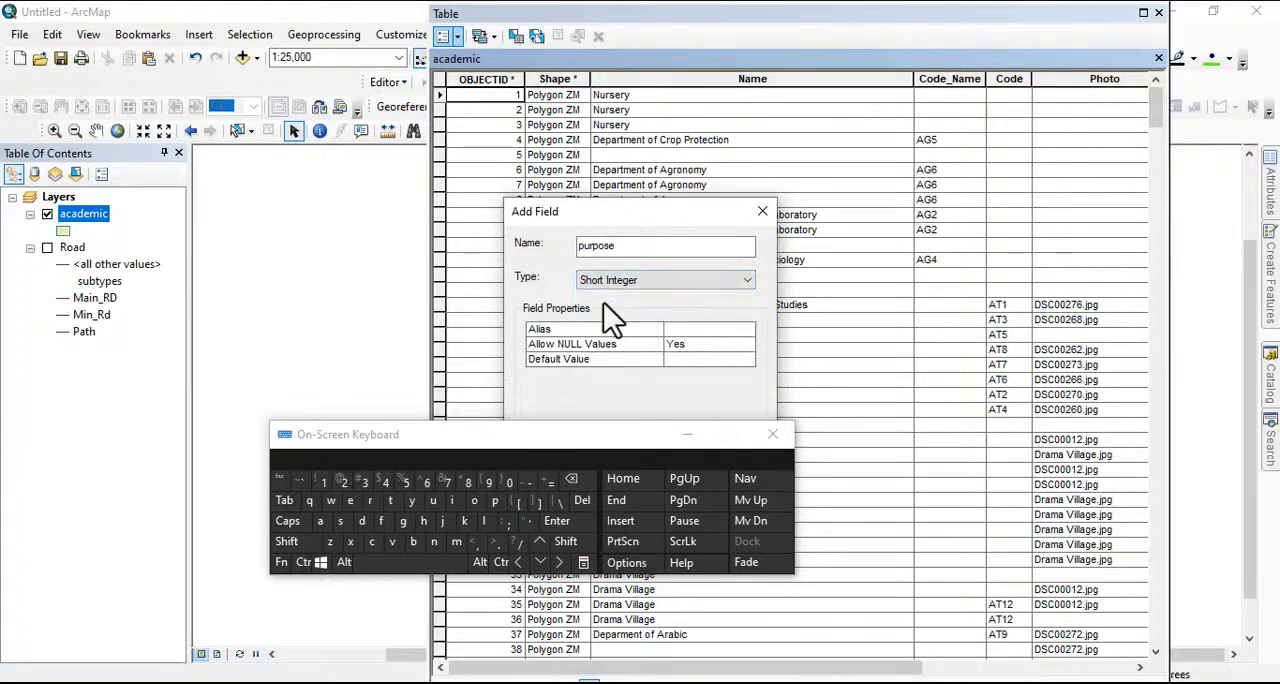
left_click_drag(646, 434, 346, 296)
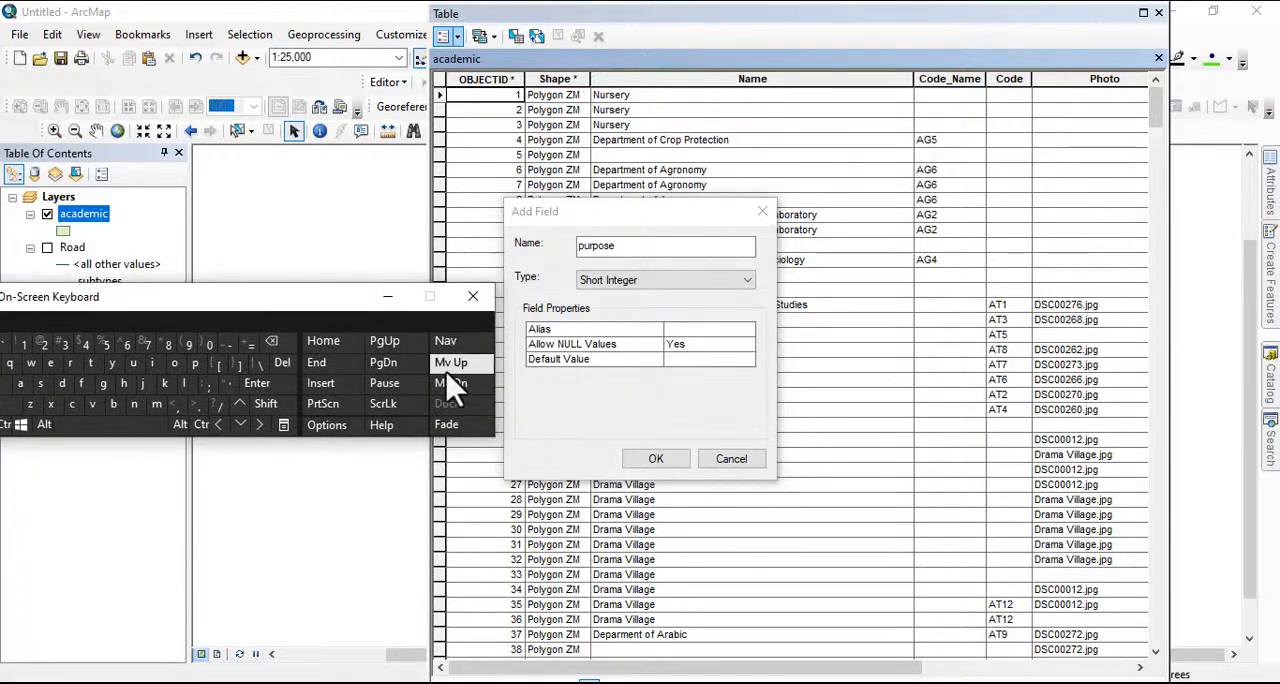
left_click(640, 281)
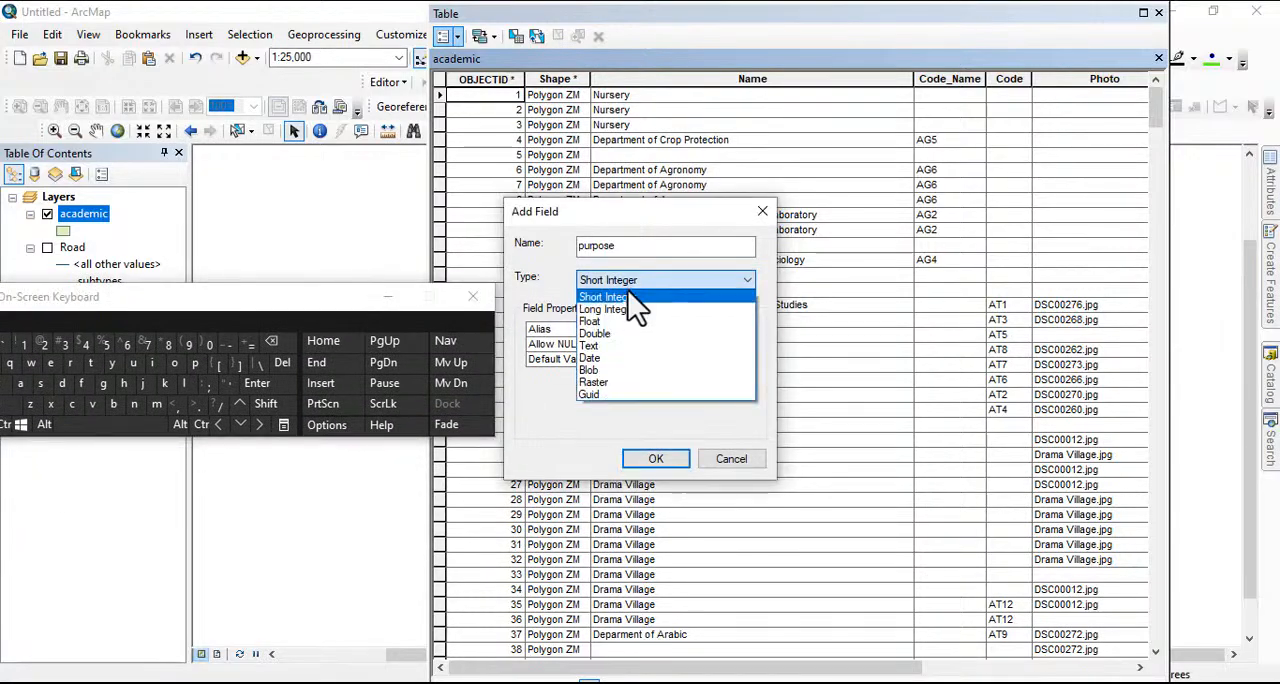
left_click(600, 333)
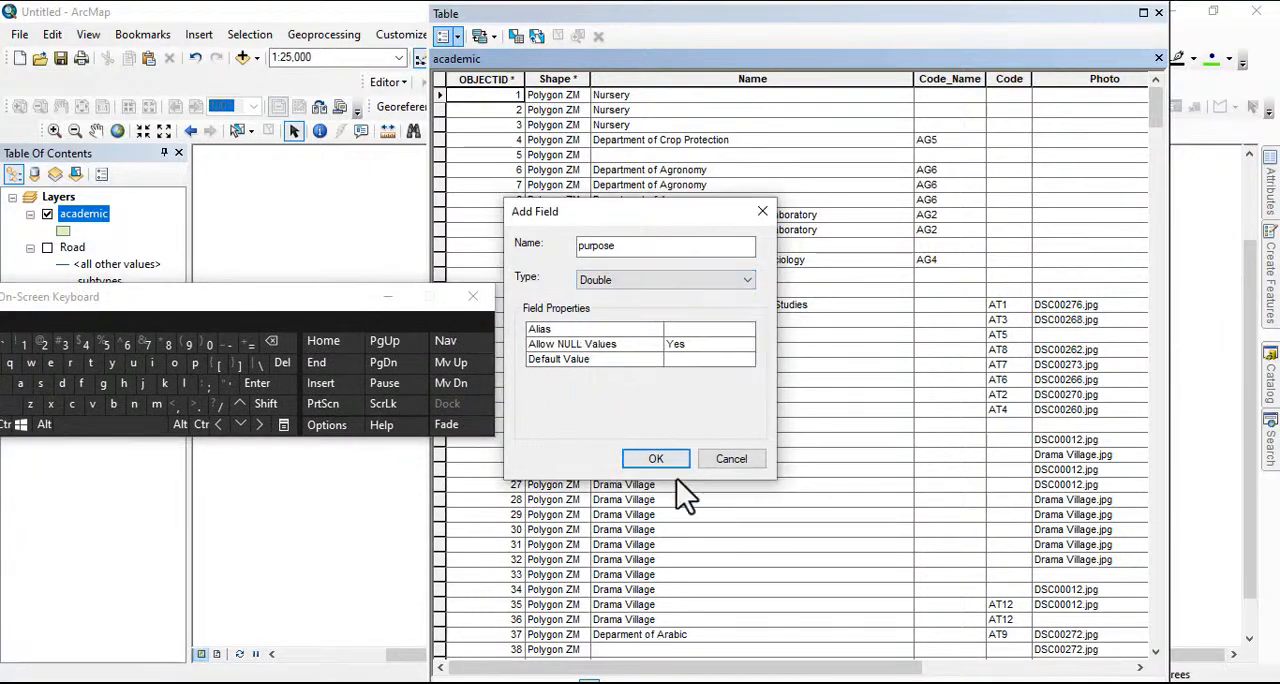
left_click(655, 459)
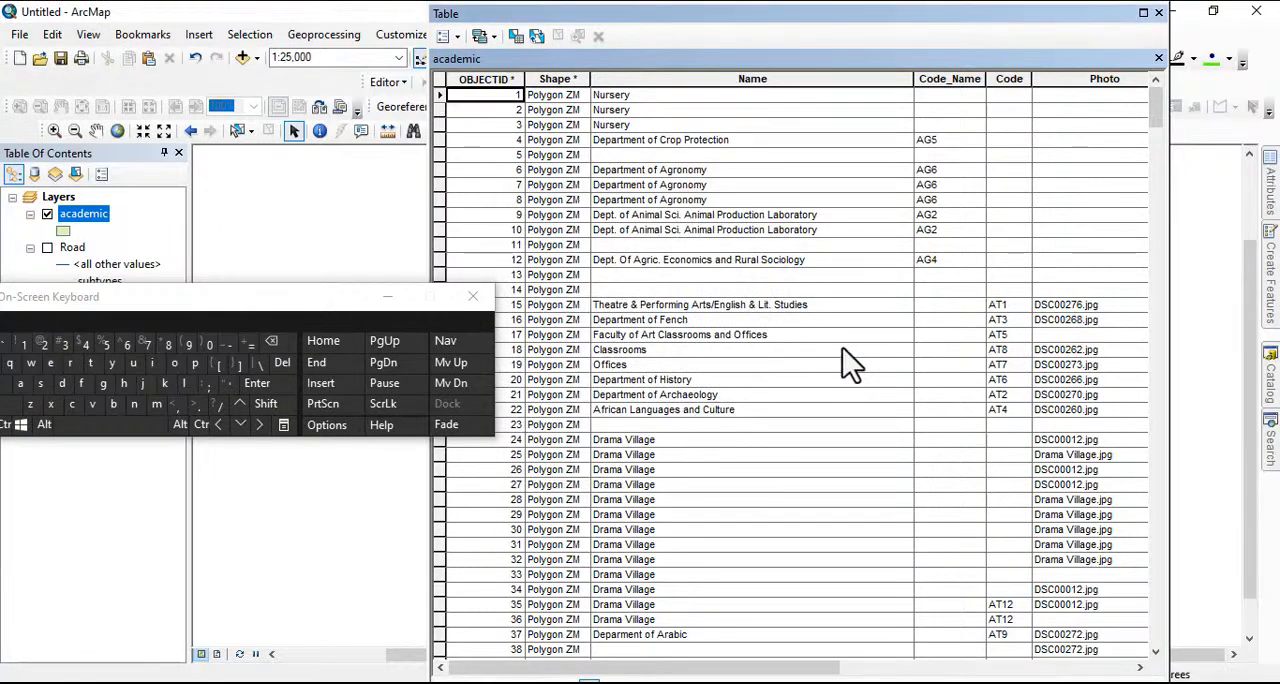
Close the attribute table and open the field definitions of the academic feature class in abu.gdb
left_click_drag(1024, 21, 790, 40)
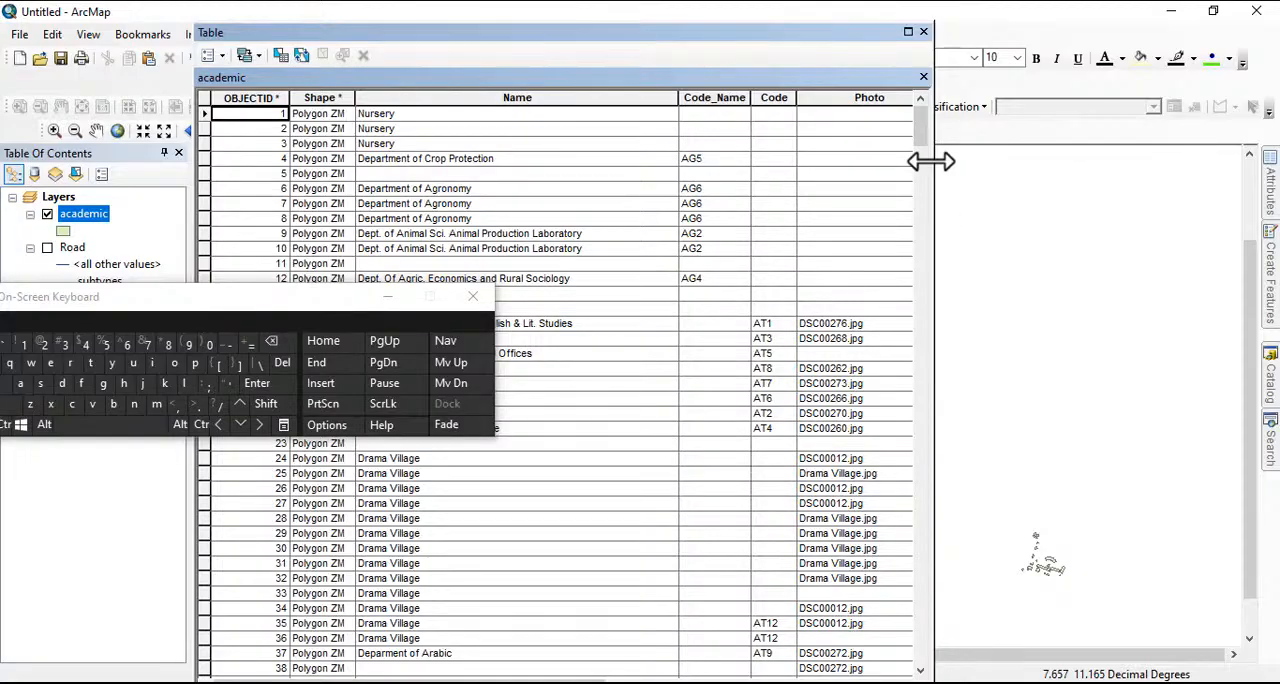
left_click(923, 33)
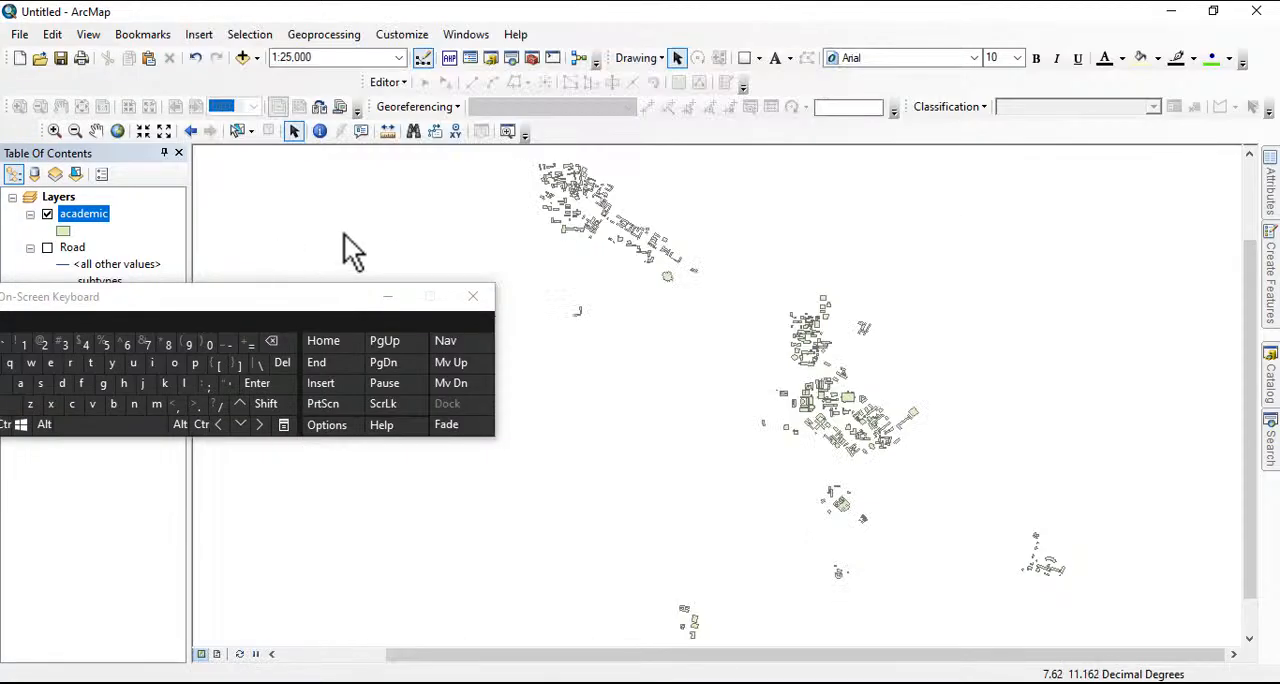
left_click(1270, 262)
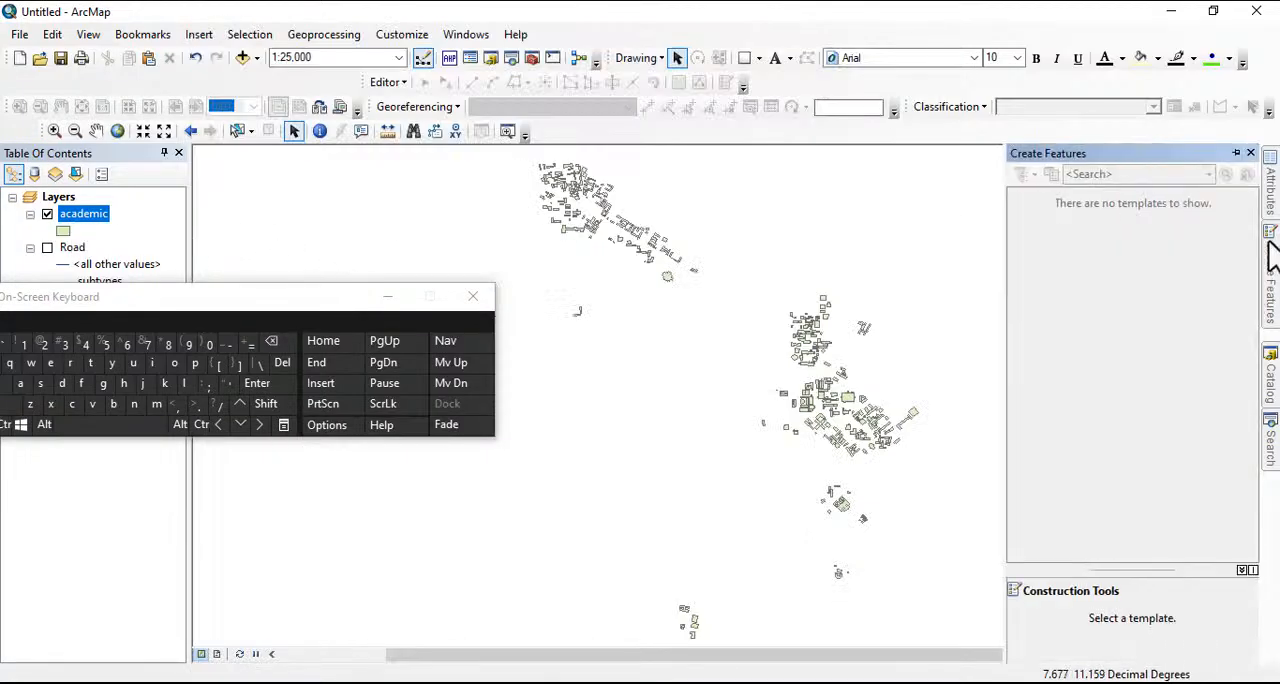
left_click(1272, 358)
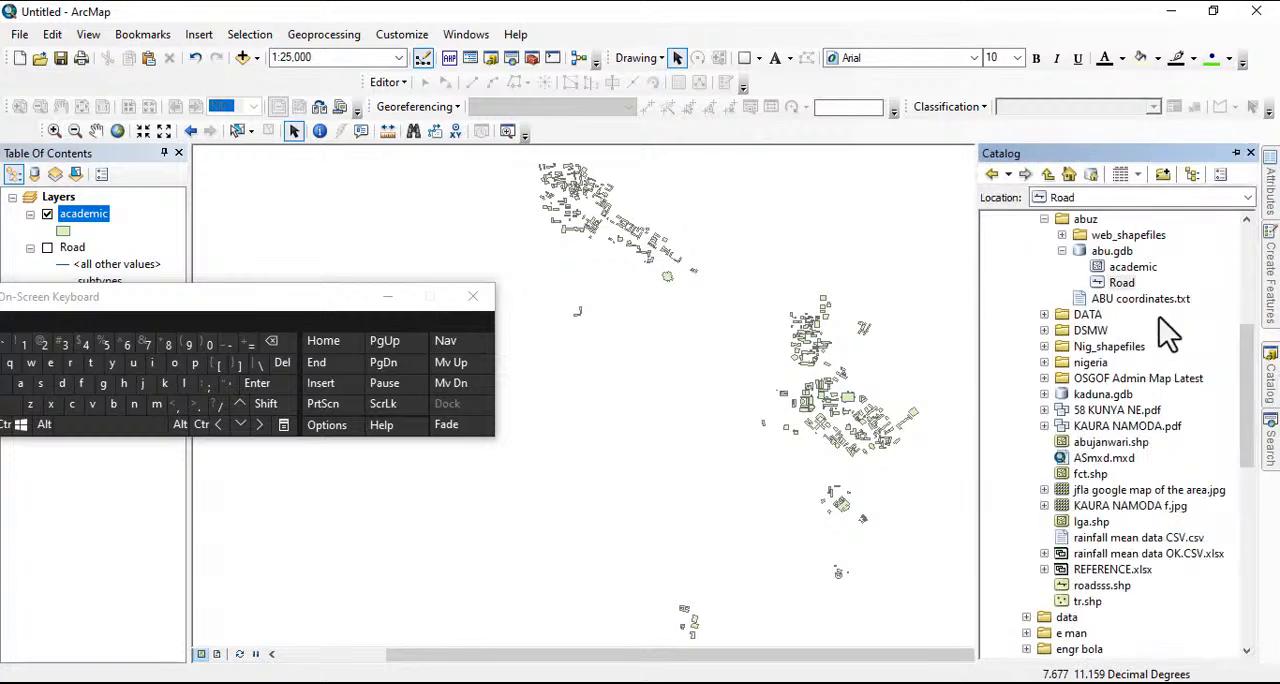
left_click(1132, 270)
right_click(1131, 270)
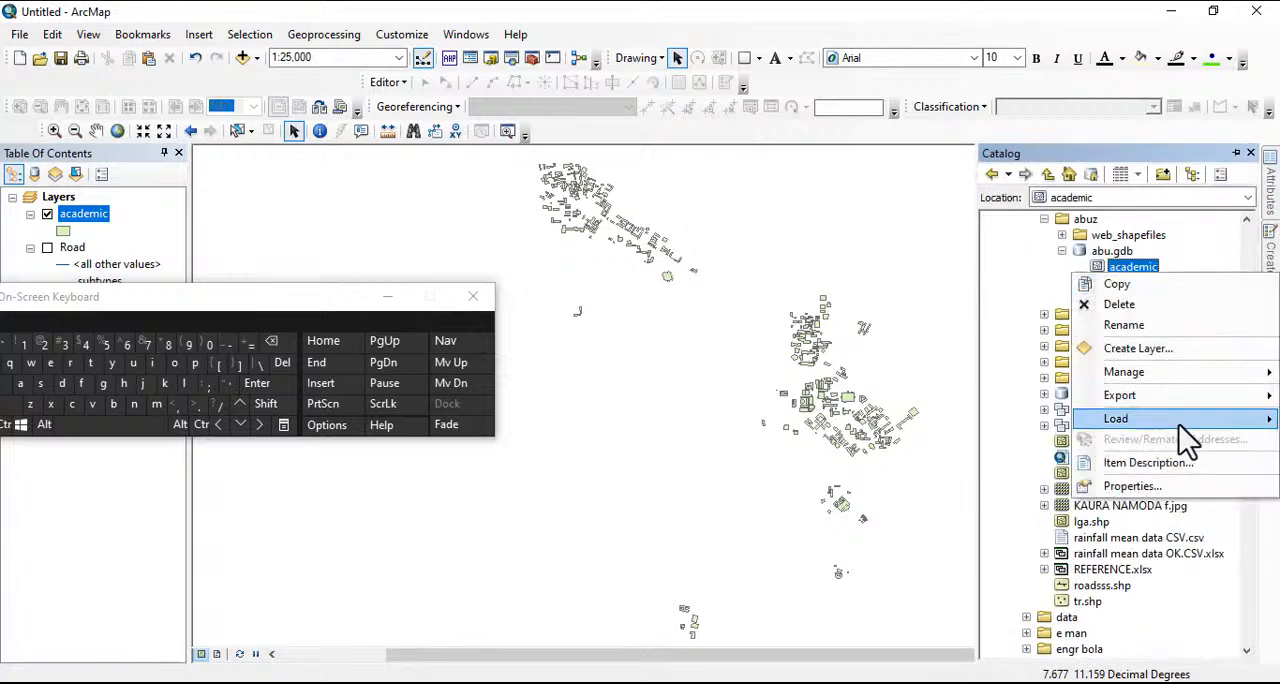
left_click(1158, 484)
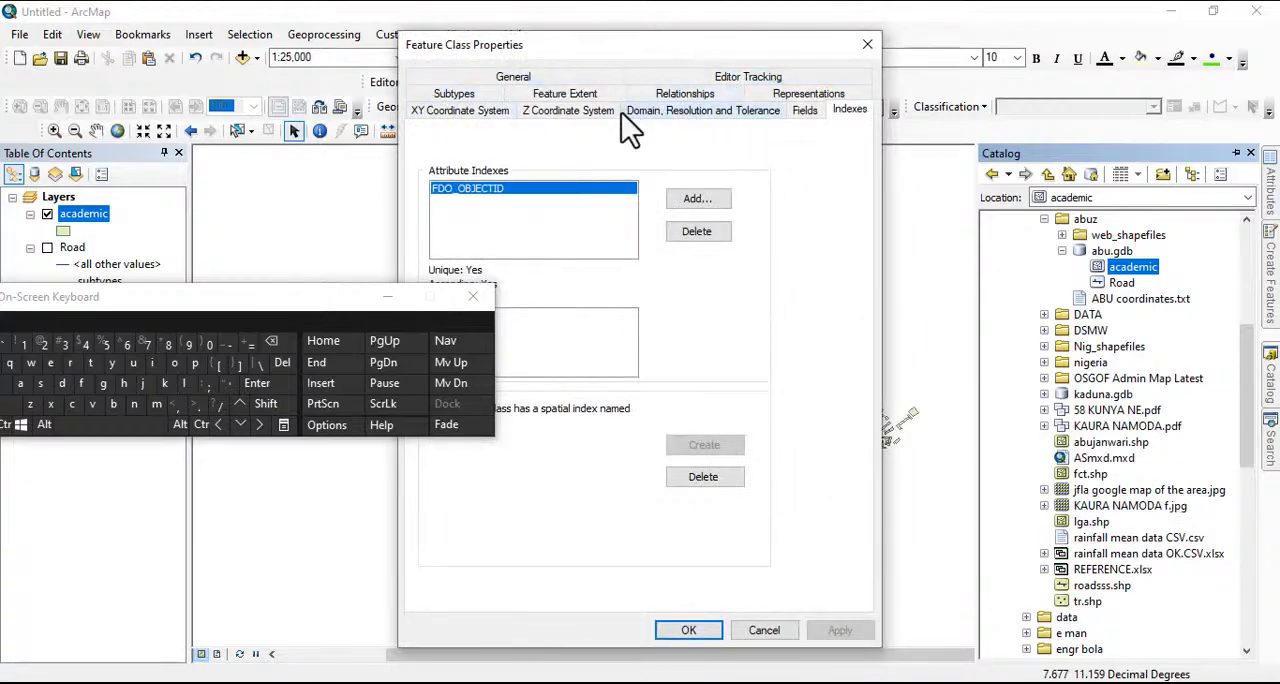
left_click(802, 111)
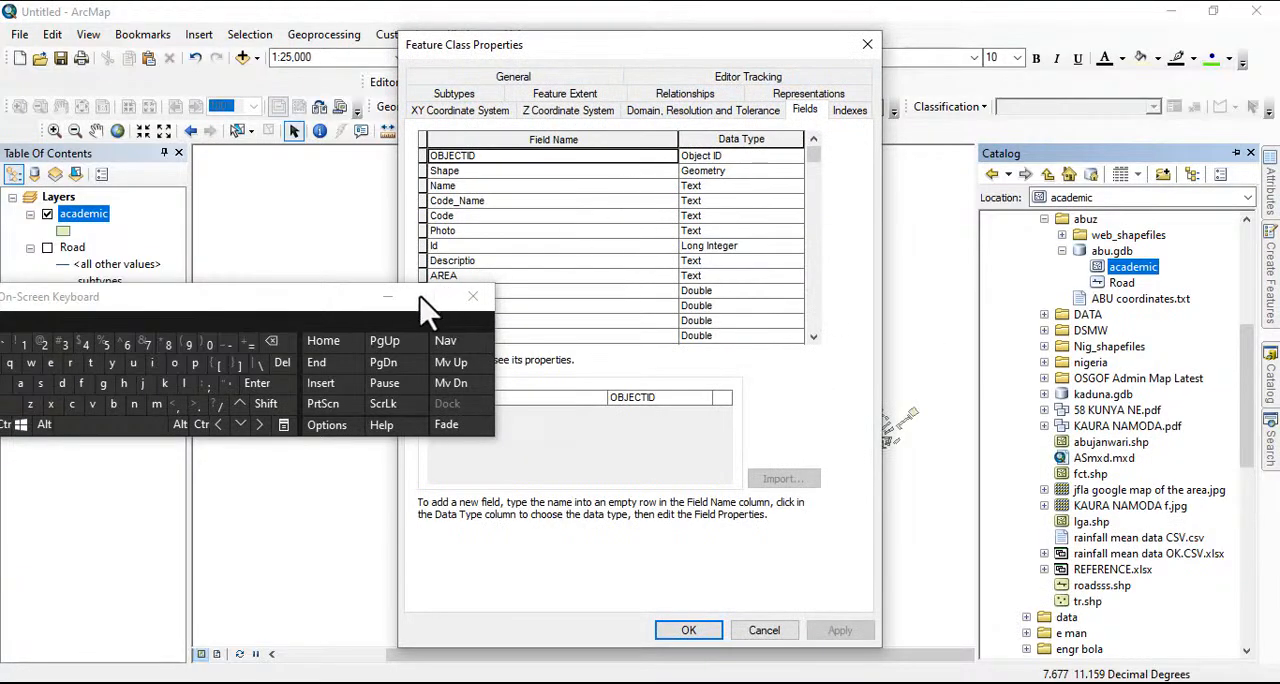
Try to change the data type of the purpose field to Short Integer
left_click_drag(335, 300, 375, 414)
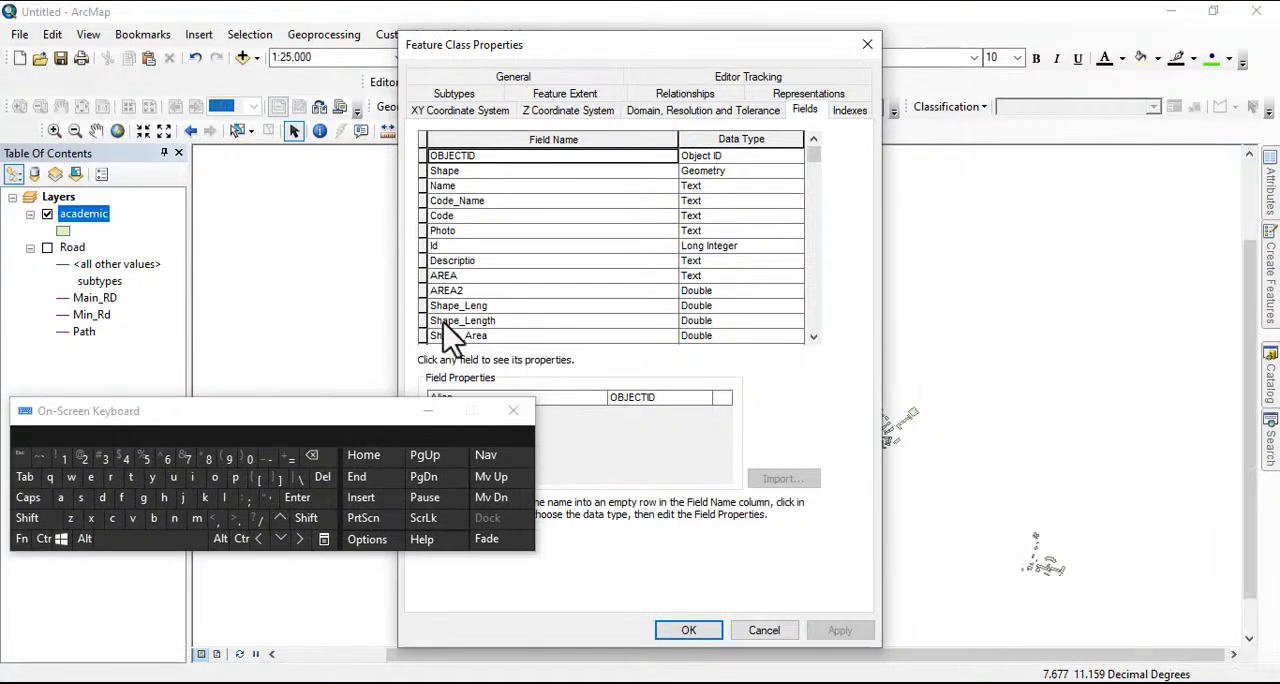
scroll(470, 325, "down", 3)
left_click(703, 232)
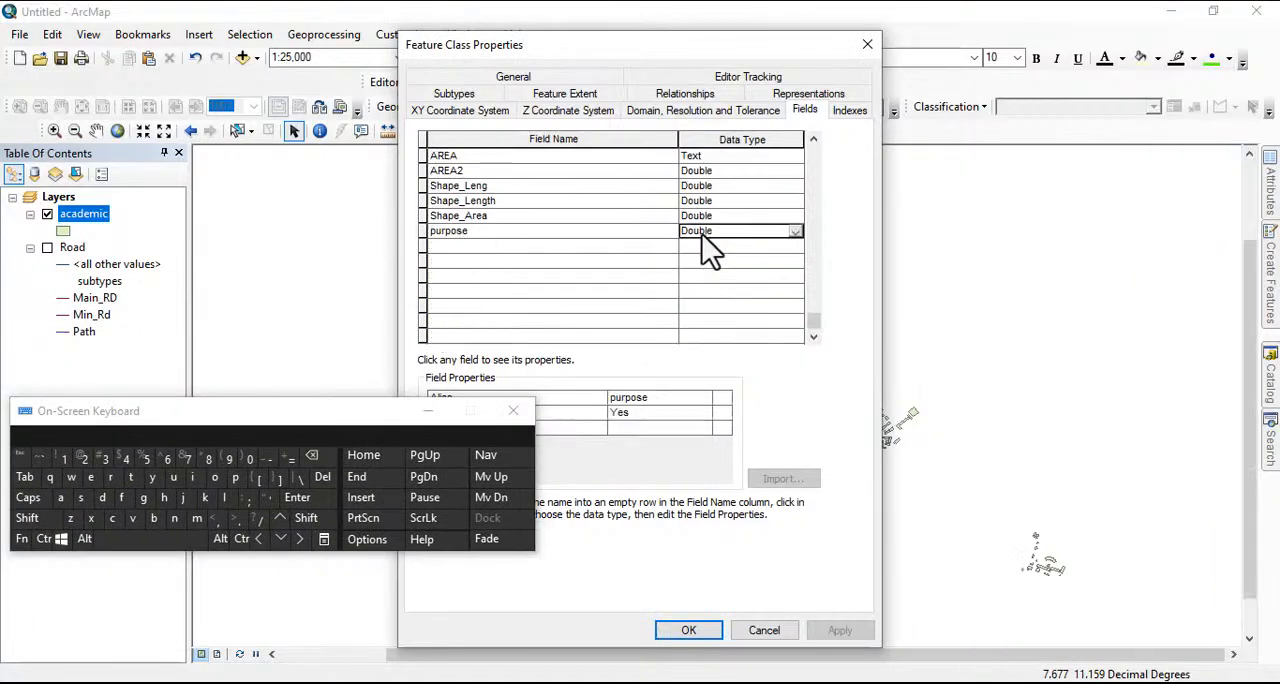
left_click(705, 233)
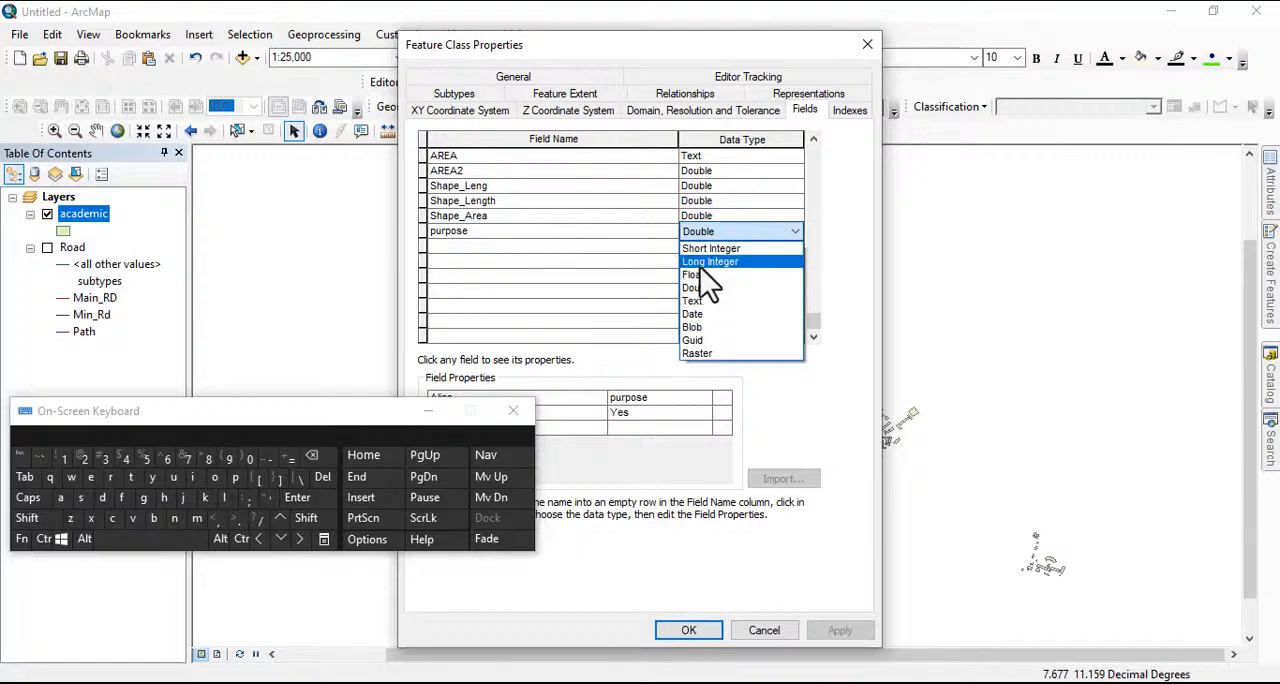
left_click(705, 250)
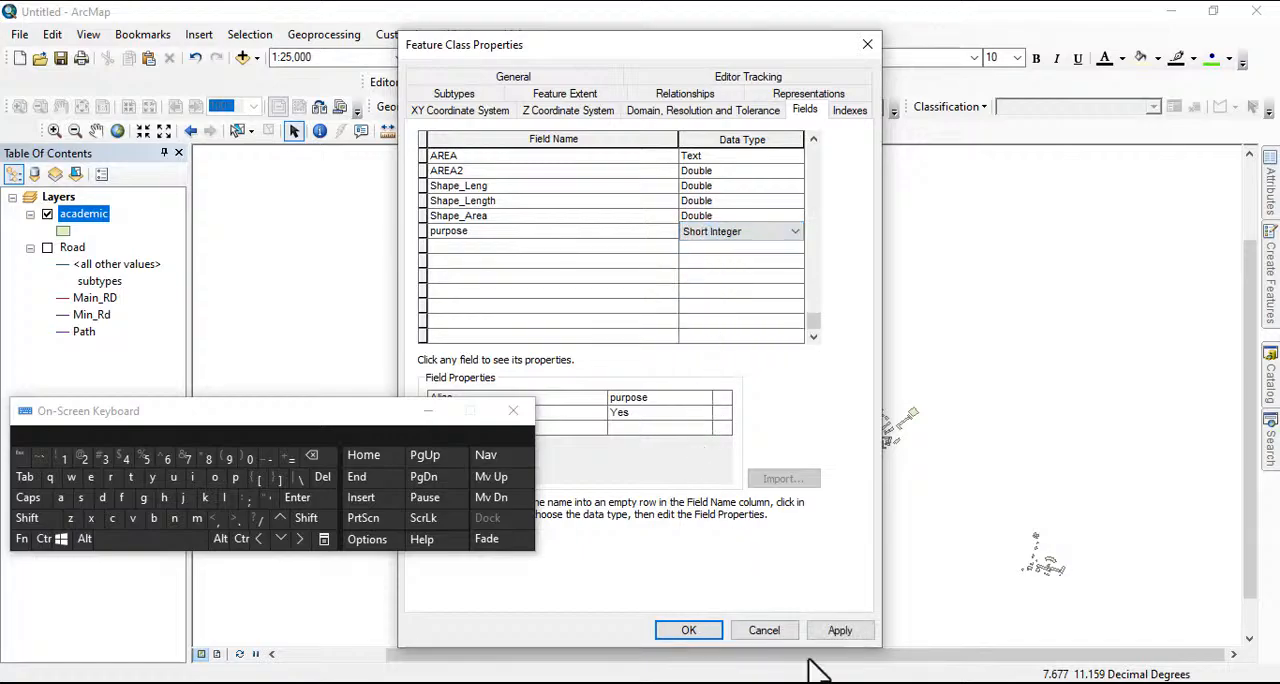
left_click(832, 631)
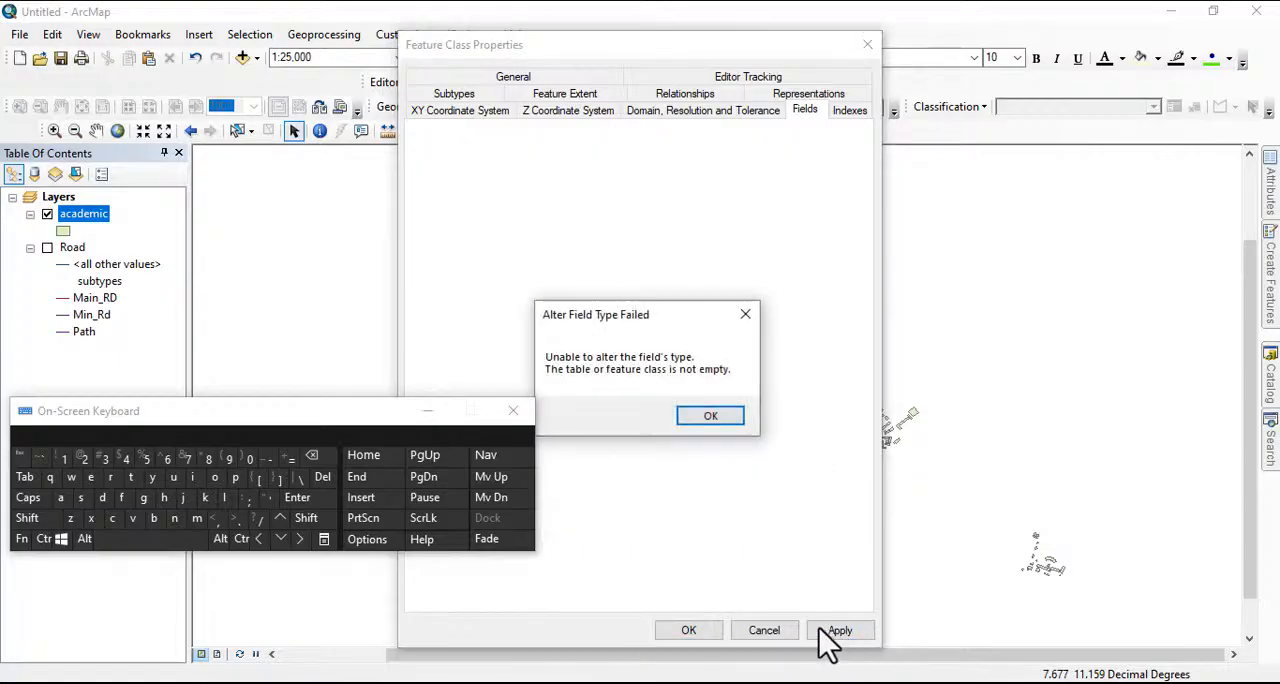
left_click(709, 415)
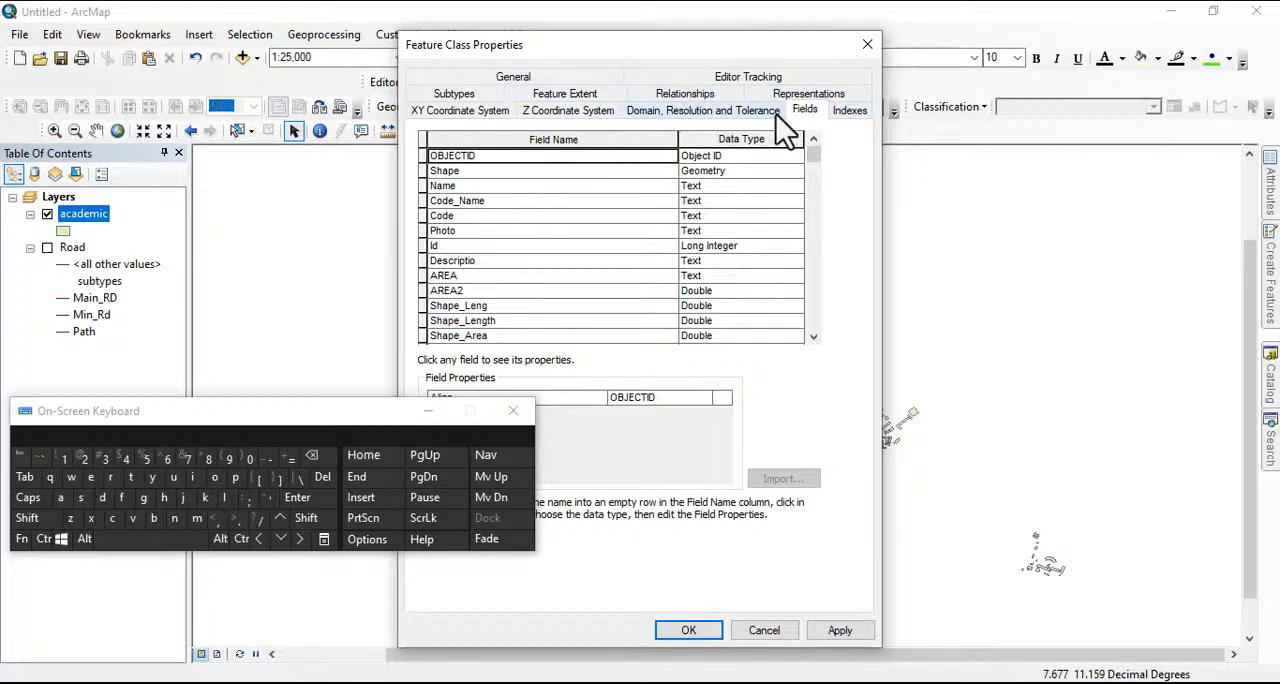
Check which fields of the academic feature class can serve as subtype field, and cancel the properties
left_click(455, 95)
left_click(561, 140)
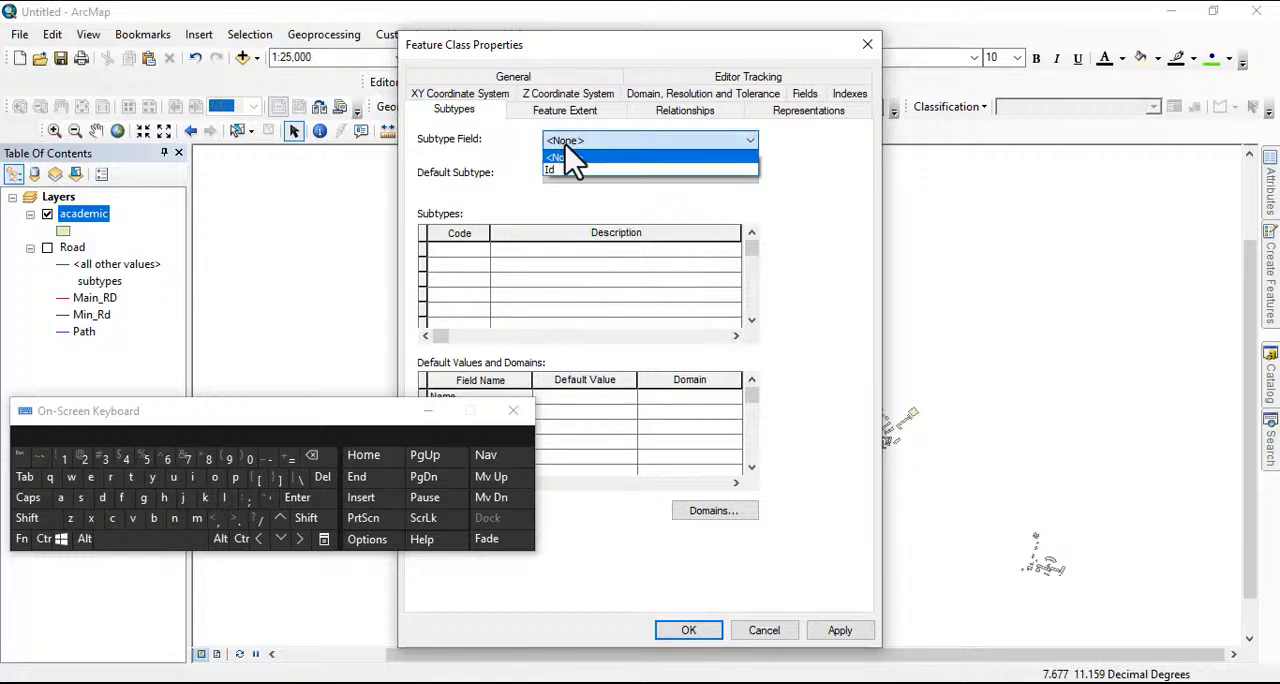
left_click(566, 147)
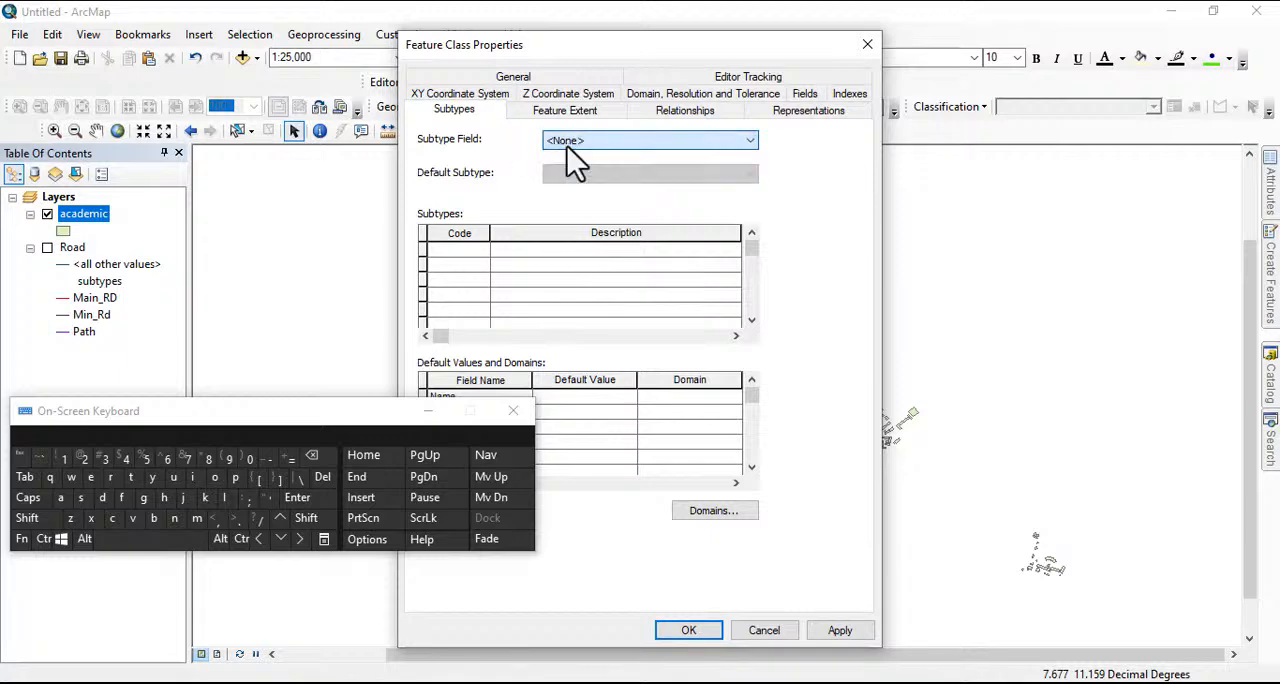
left_click(753, 632)
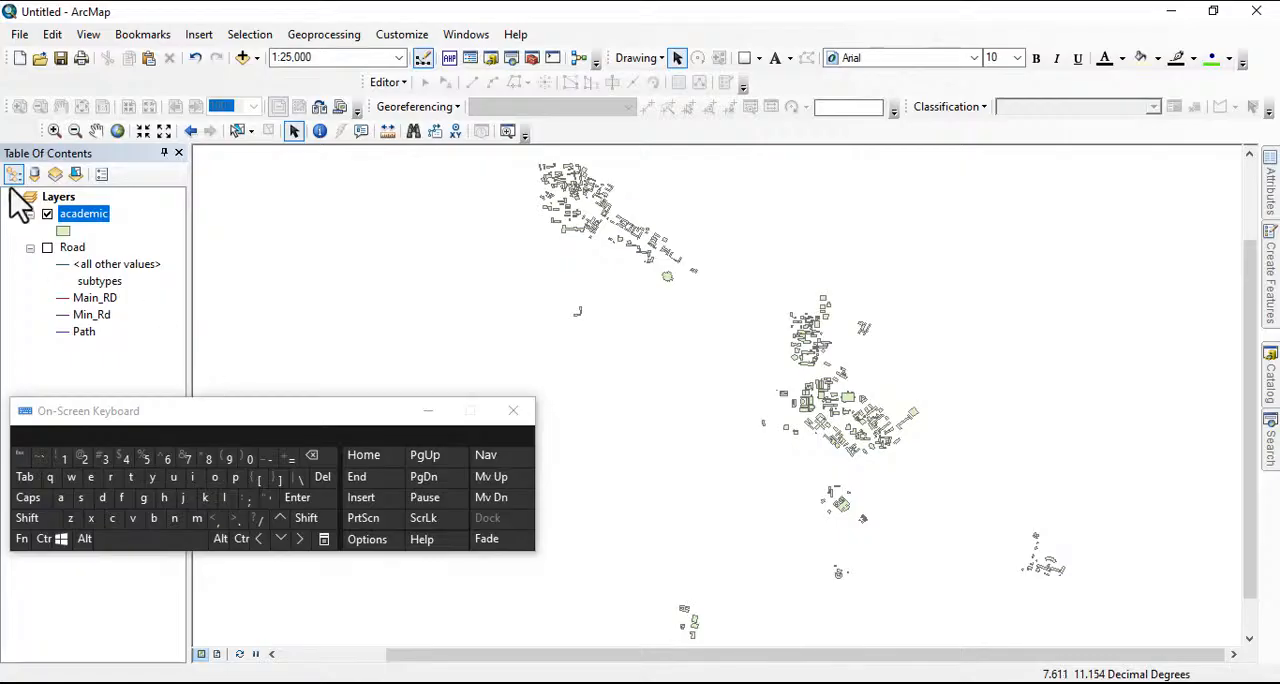
Open the academic layer's attribute table and delete the purpose field
right_click(84, 216)
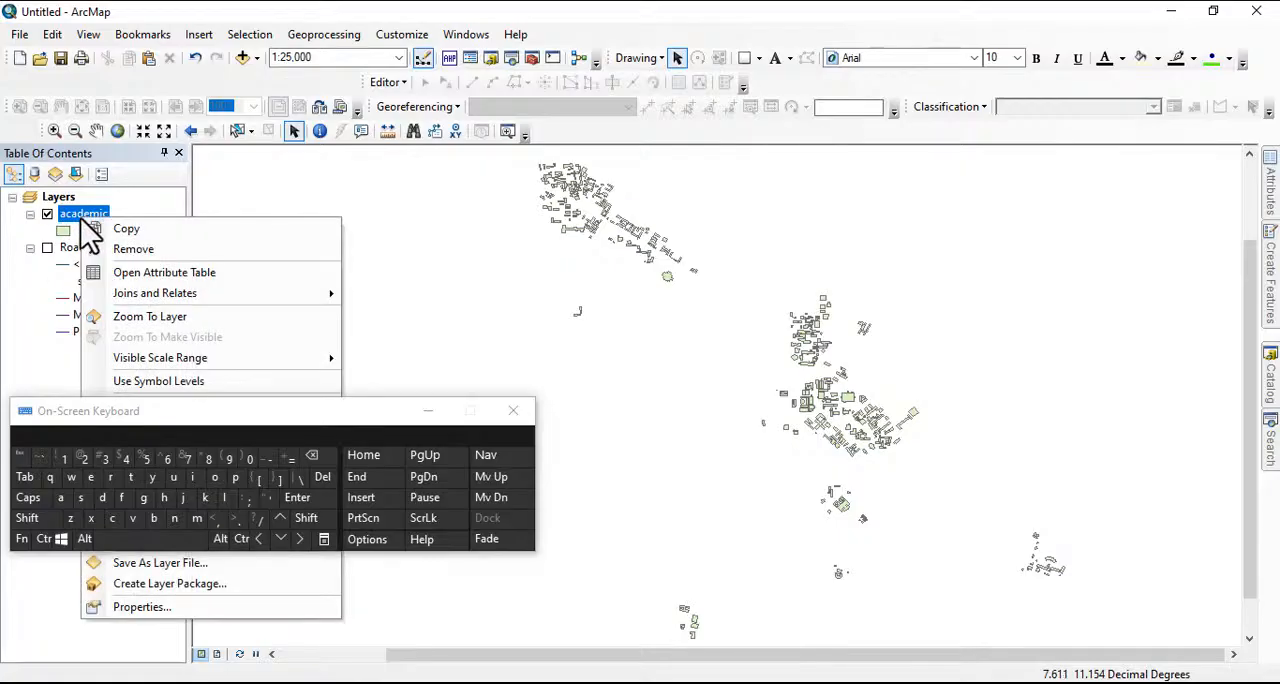
left_click(155, 270)
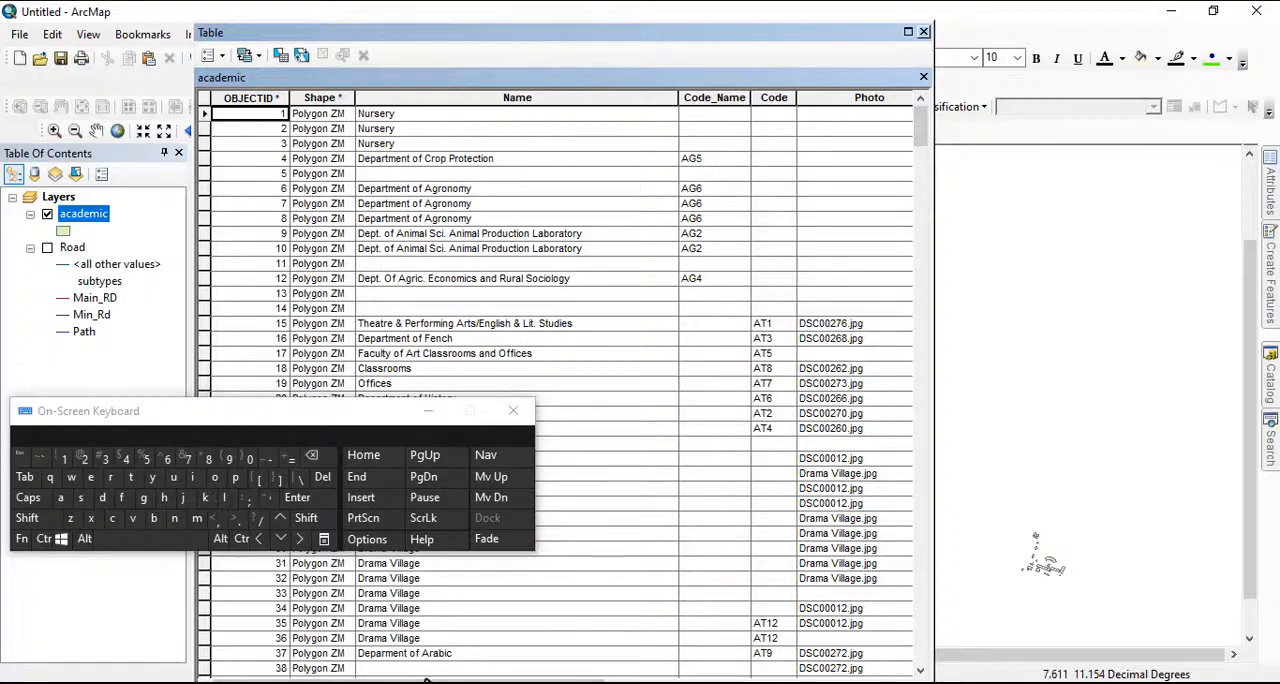
left_click_drag(708, 37, 703, 18)
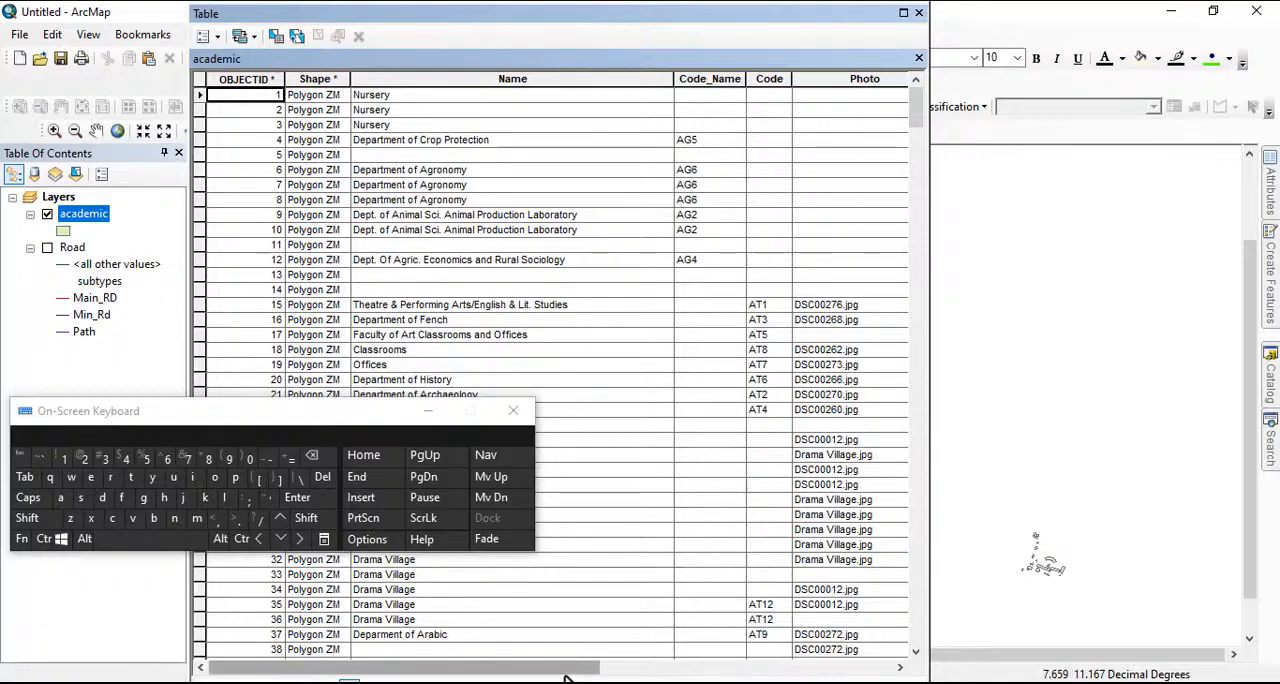
left_click_drag(569, 668, 925, 672)
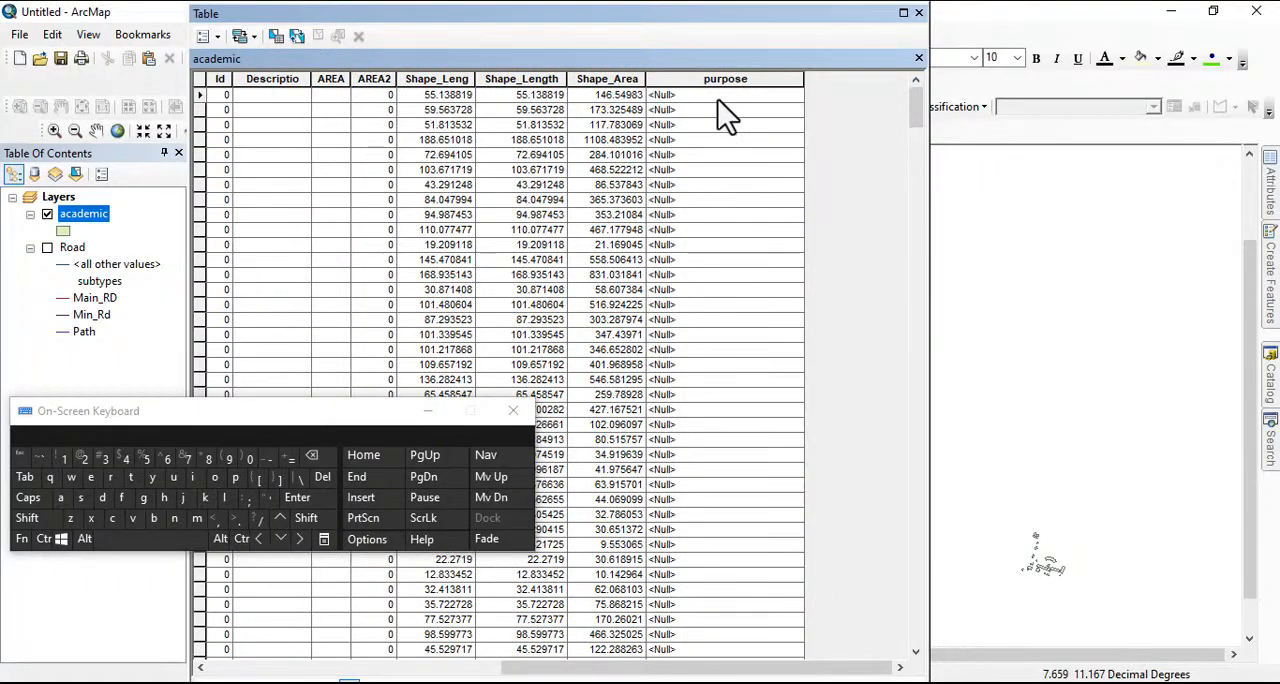
right_click(703, 75)
left_click(700, 78)
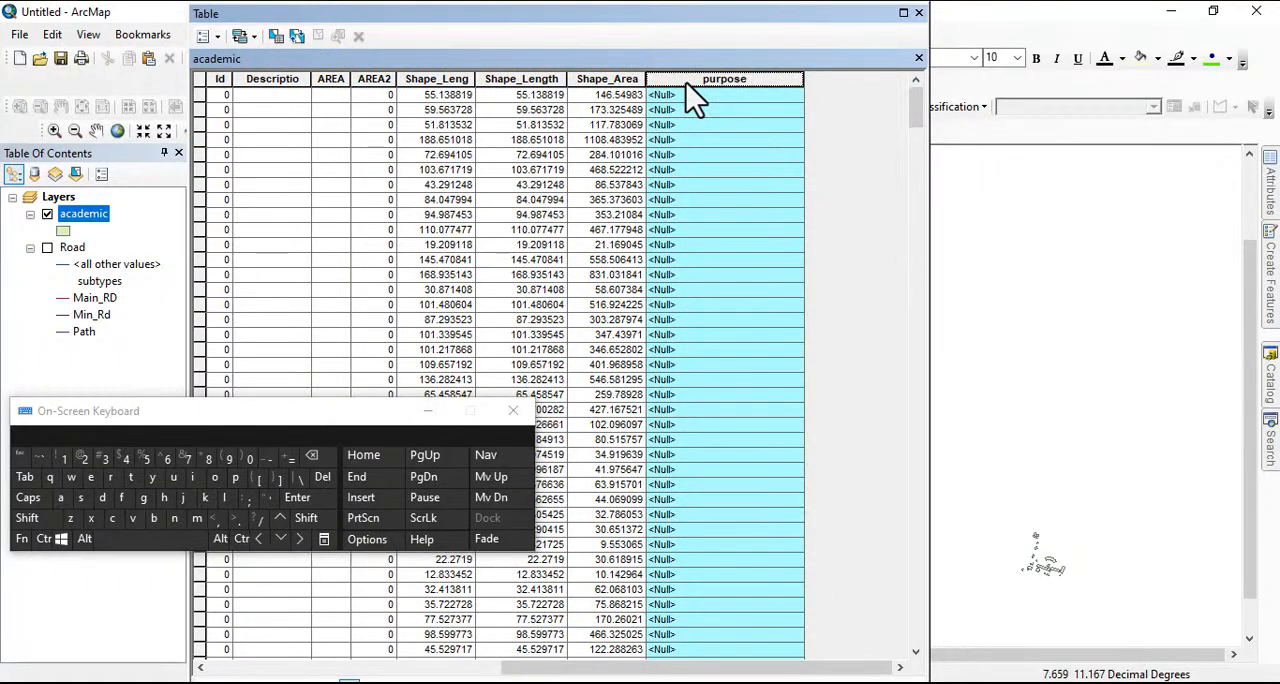
right_click(686, 82)
left_click(730, 290)
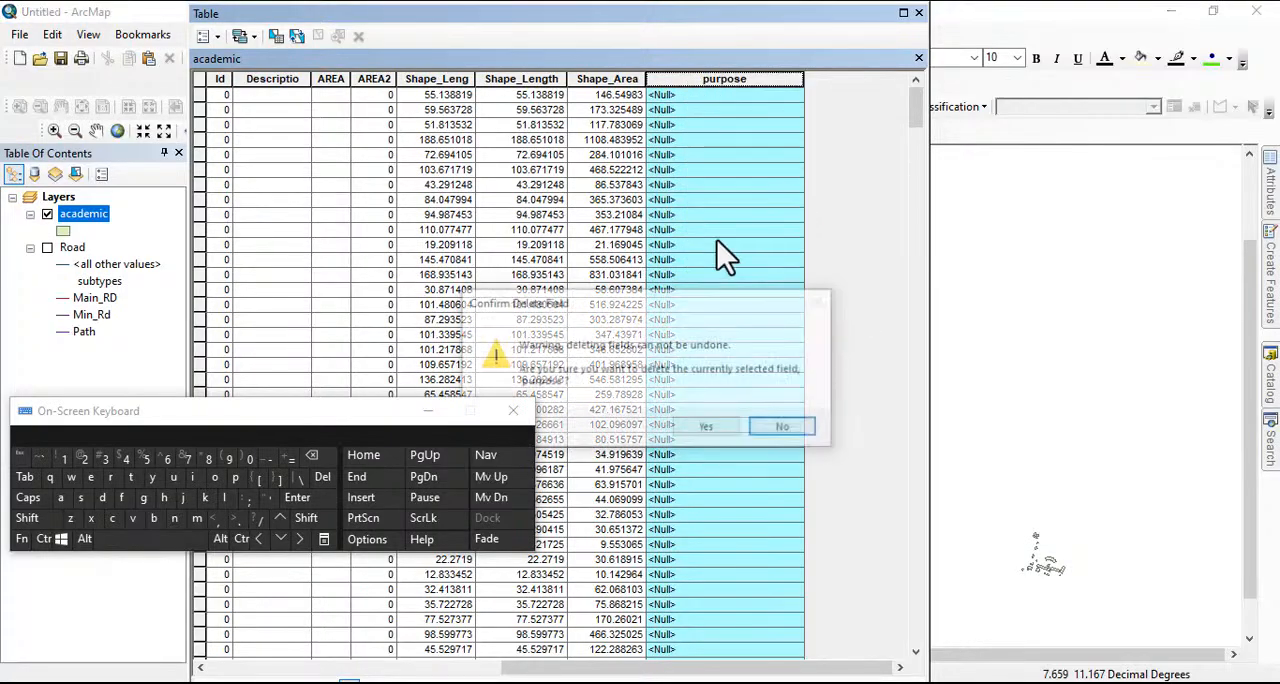
left_click(707, 428)
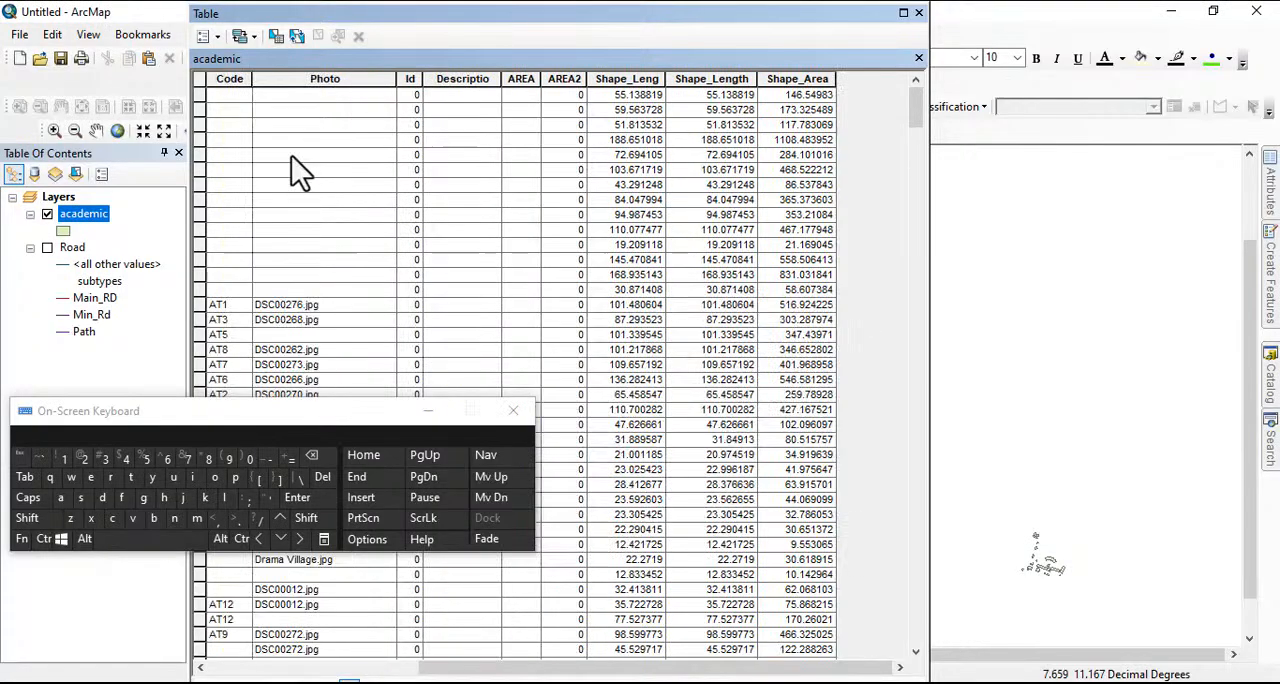
Add a Short Integer field named purpose to the academic attribute table and close the table
left_click(217, 37)
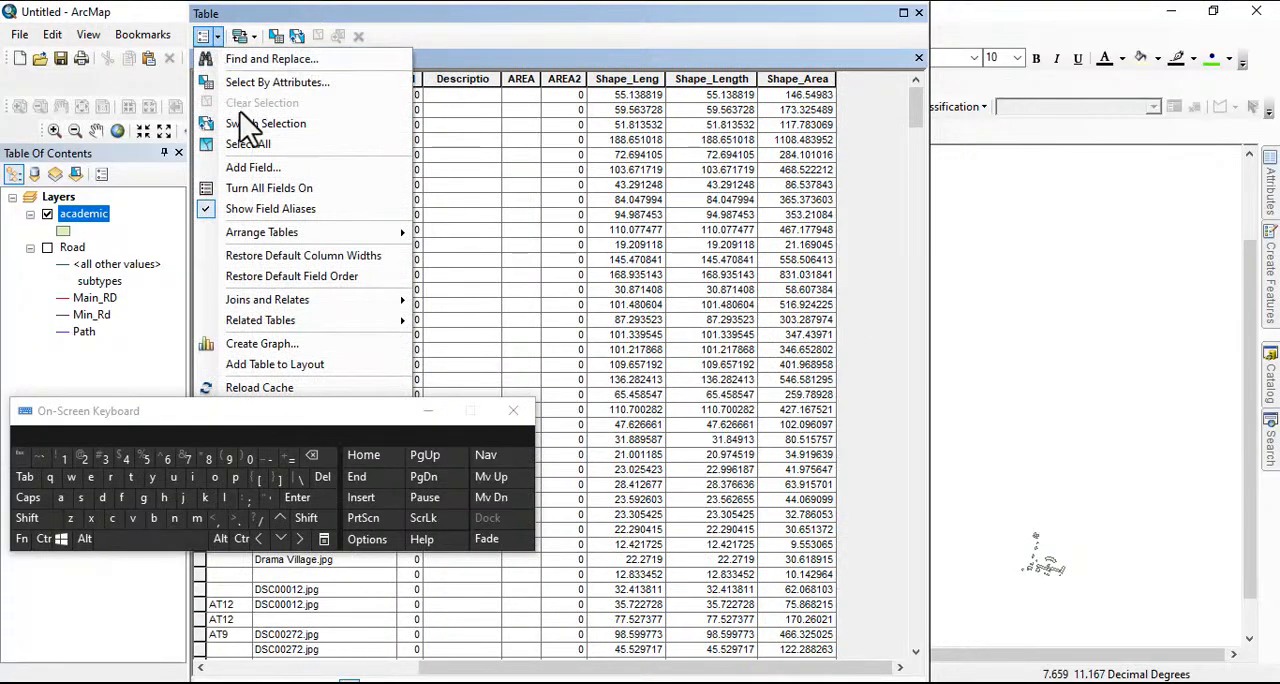
left_click(261, 168)
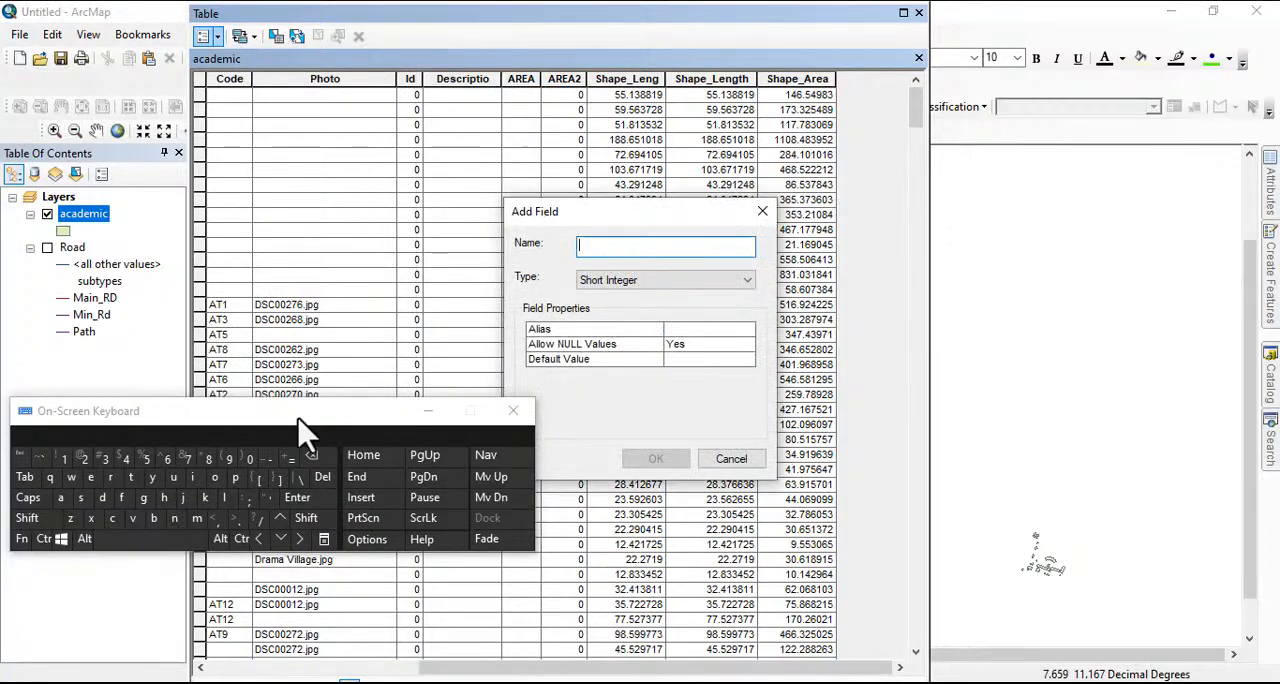
left_click(235, 477)
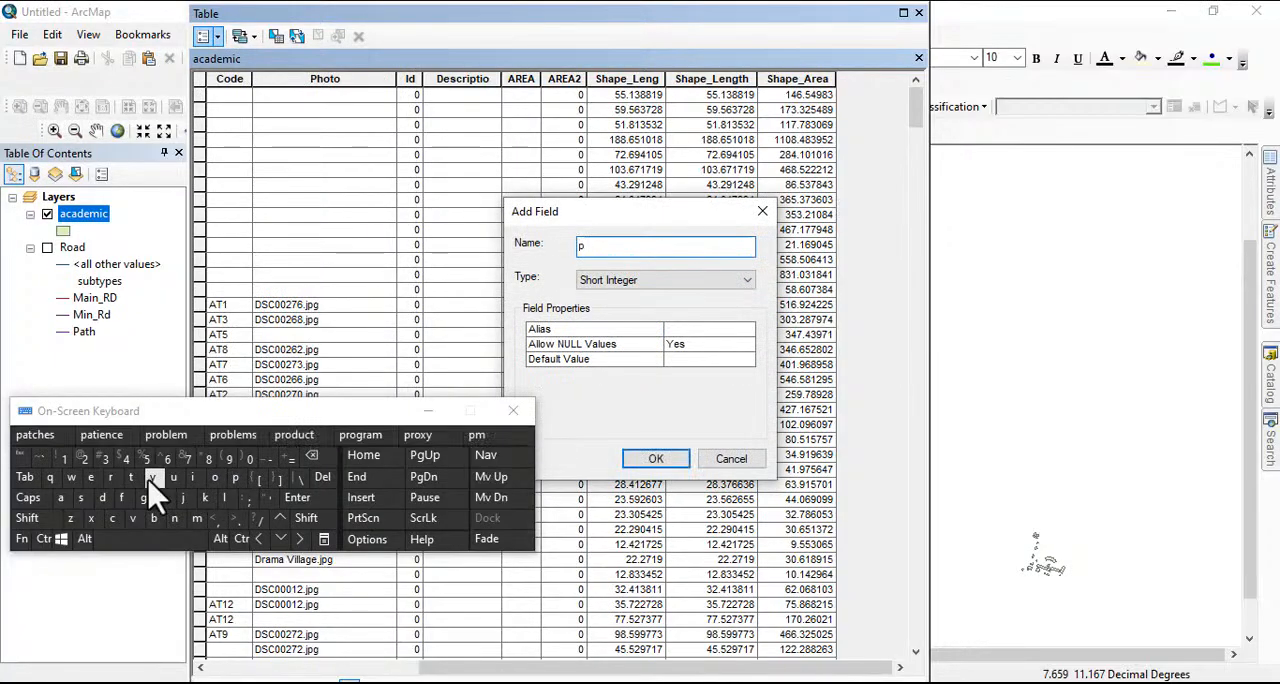
left_click(173, 477)
left_click(110, 477)
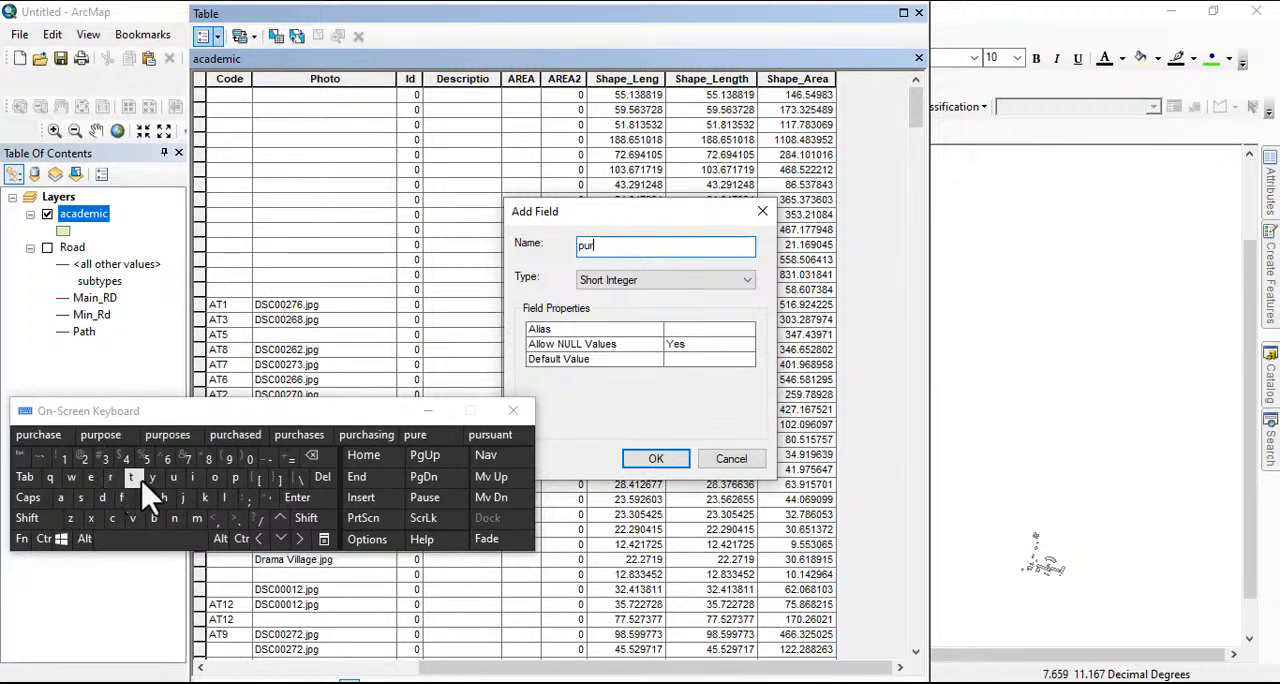
left_click(235, 477)
left_click(214, 477)
left_click(81, 498)
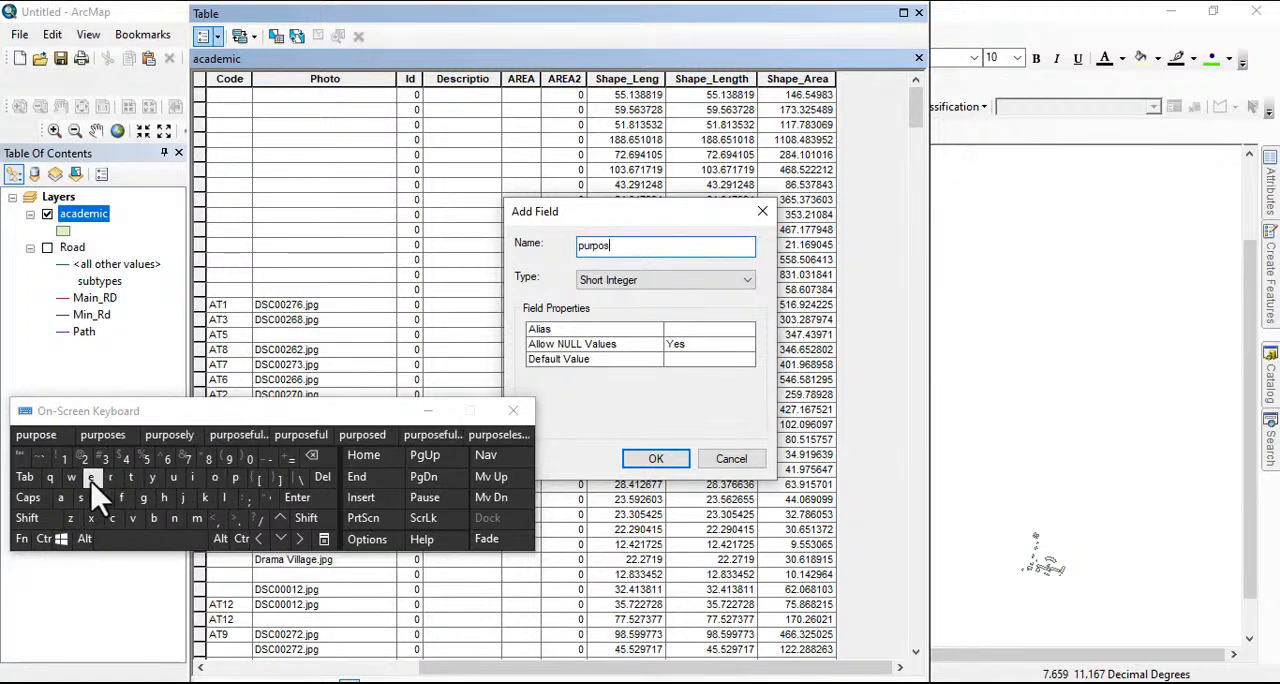
left_click(90, 478)
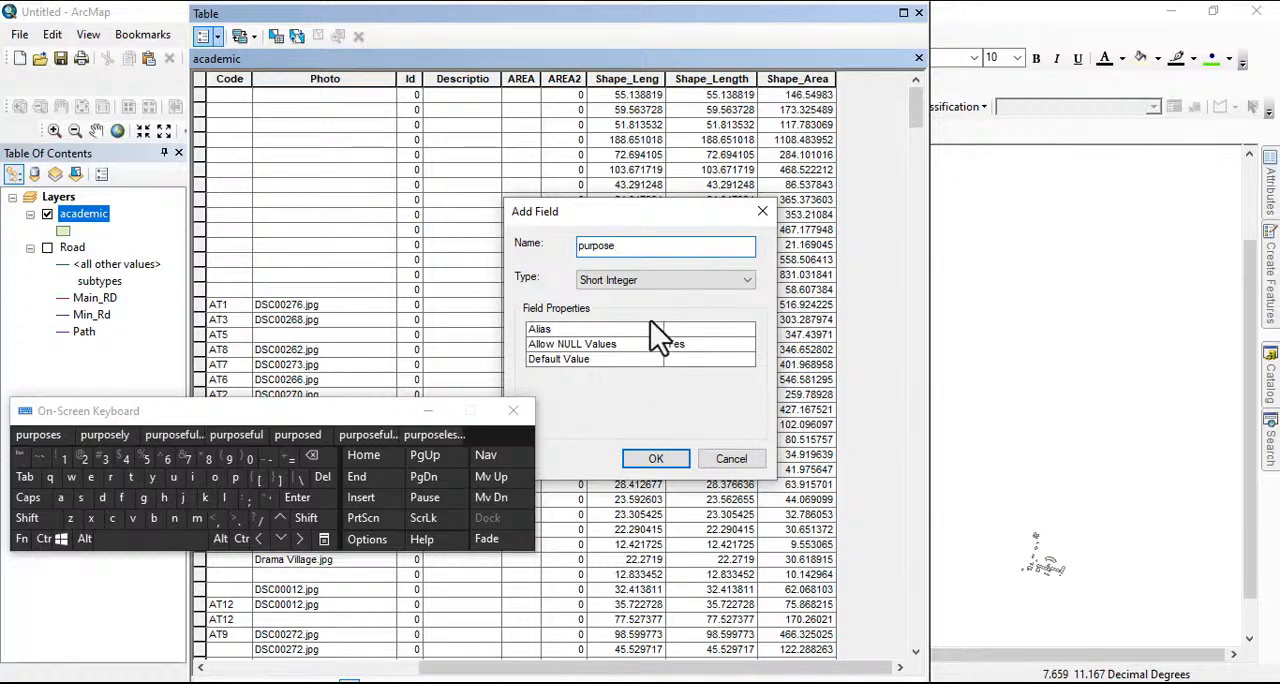
left_click(655, 460)
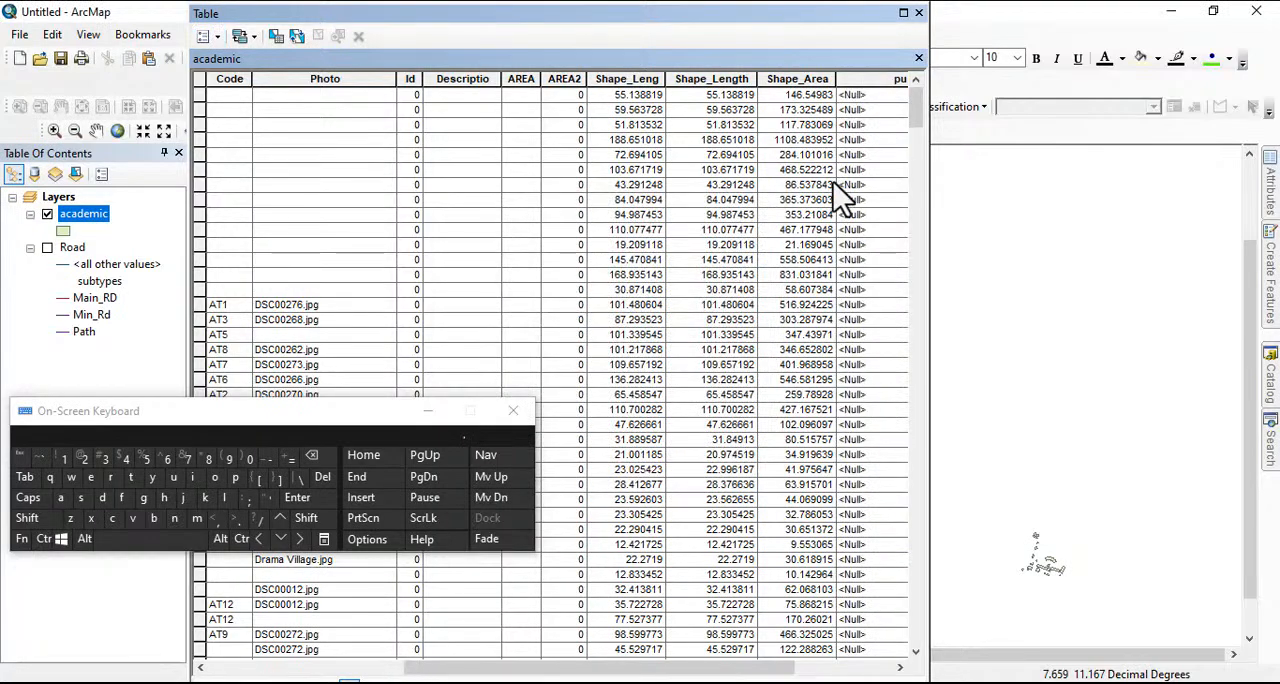
left_click(919, 14)
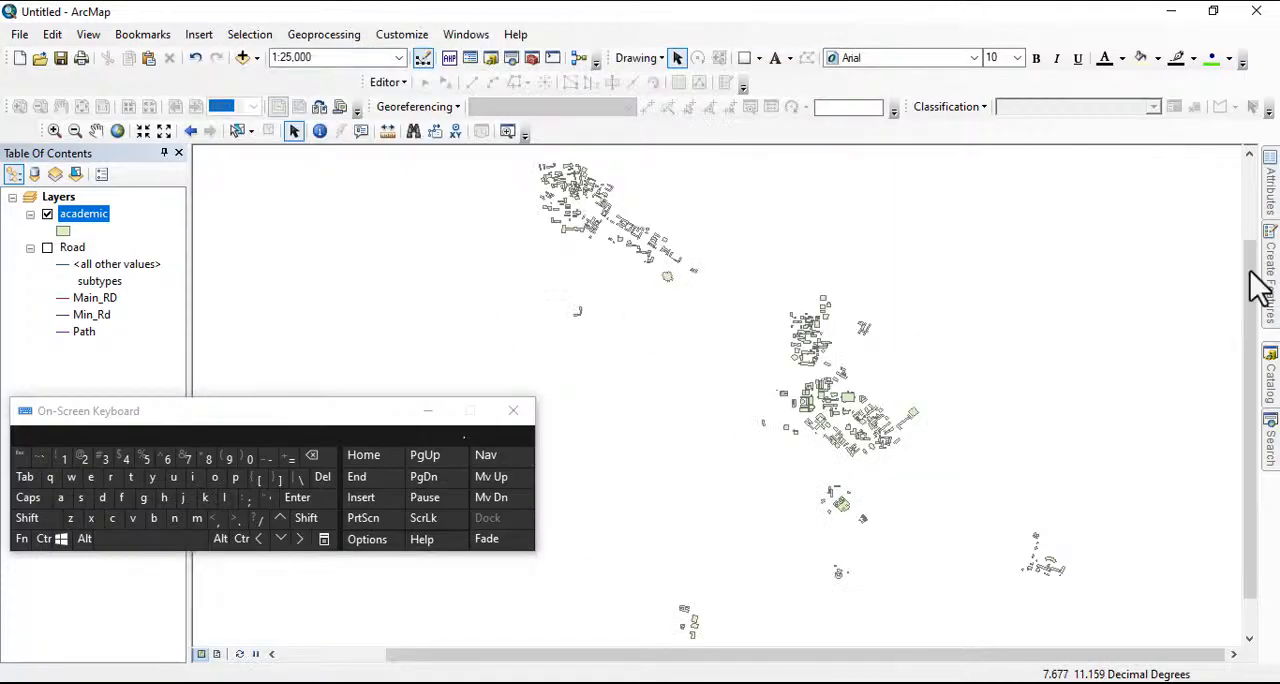
Open the properties of the academic feature class in abu.gdb and choose purpose as the subtype field
left_click(1274, 360)
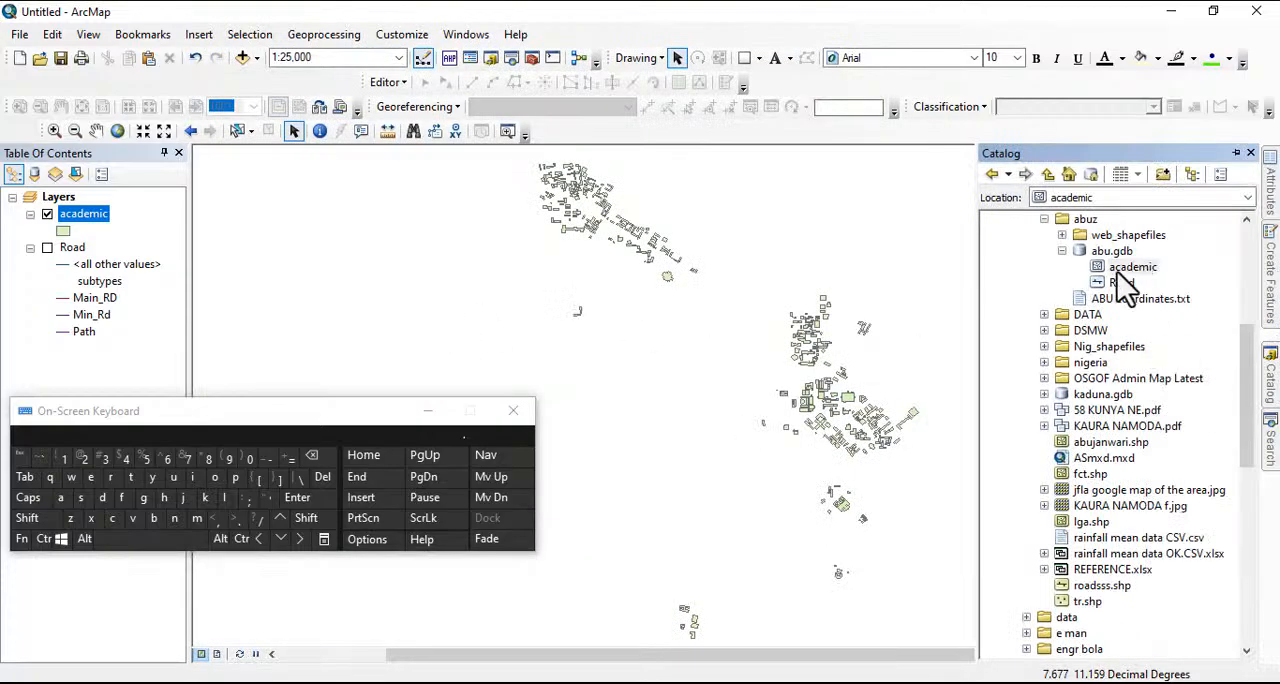
right_click(1133, 268)
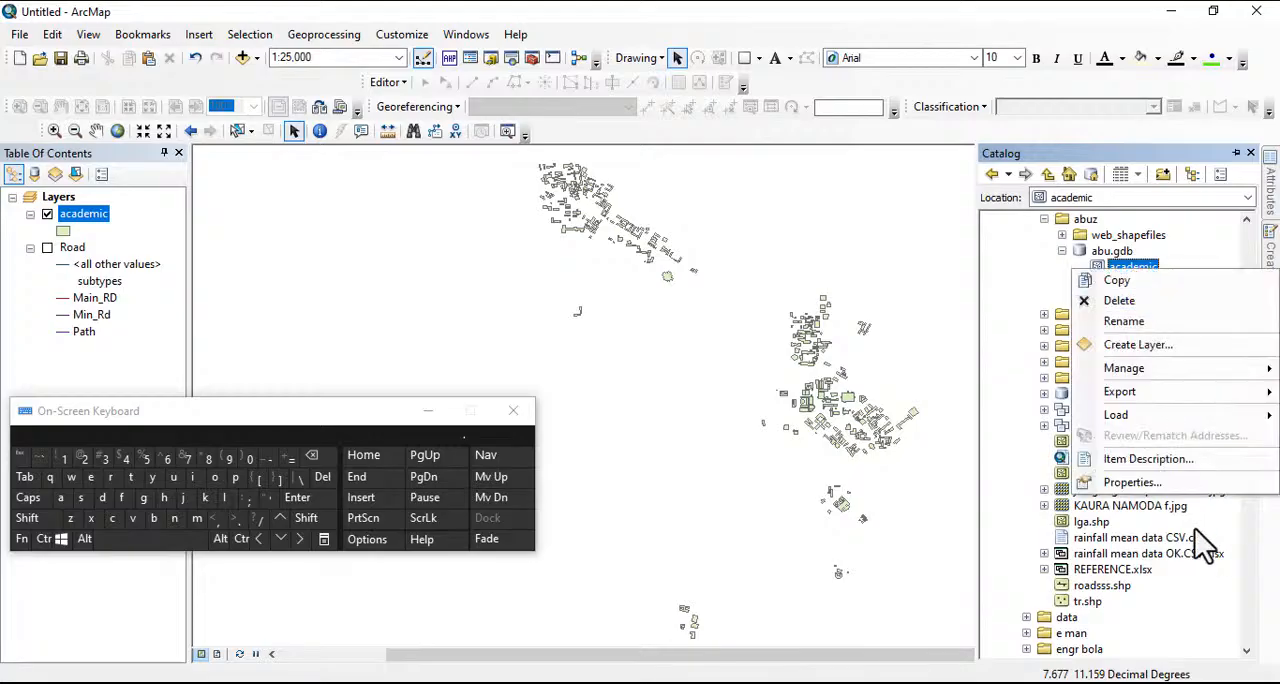
left_click(1137, 483)
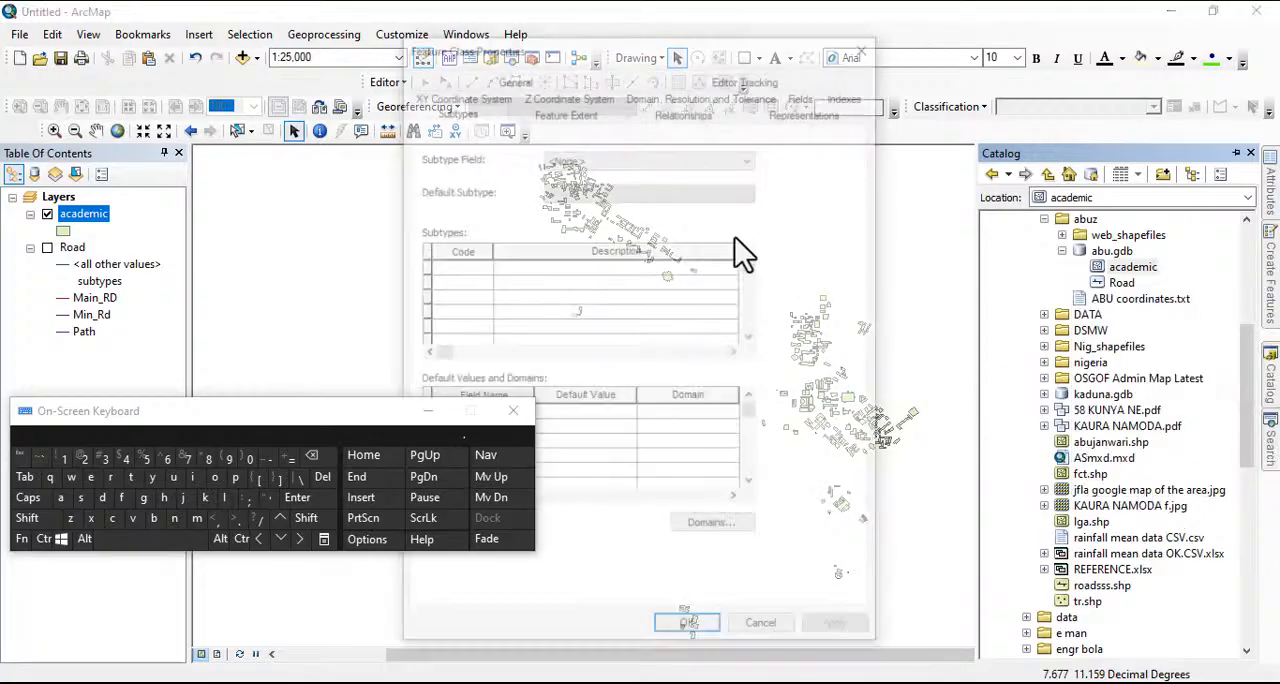
left_click(571, 164)
left_click(576, 200)
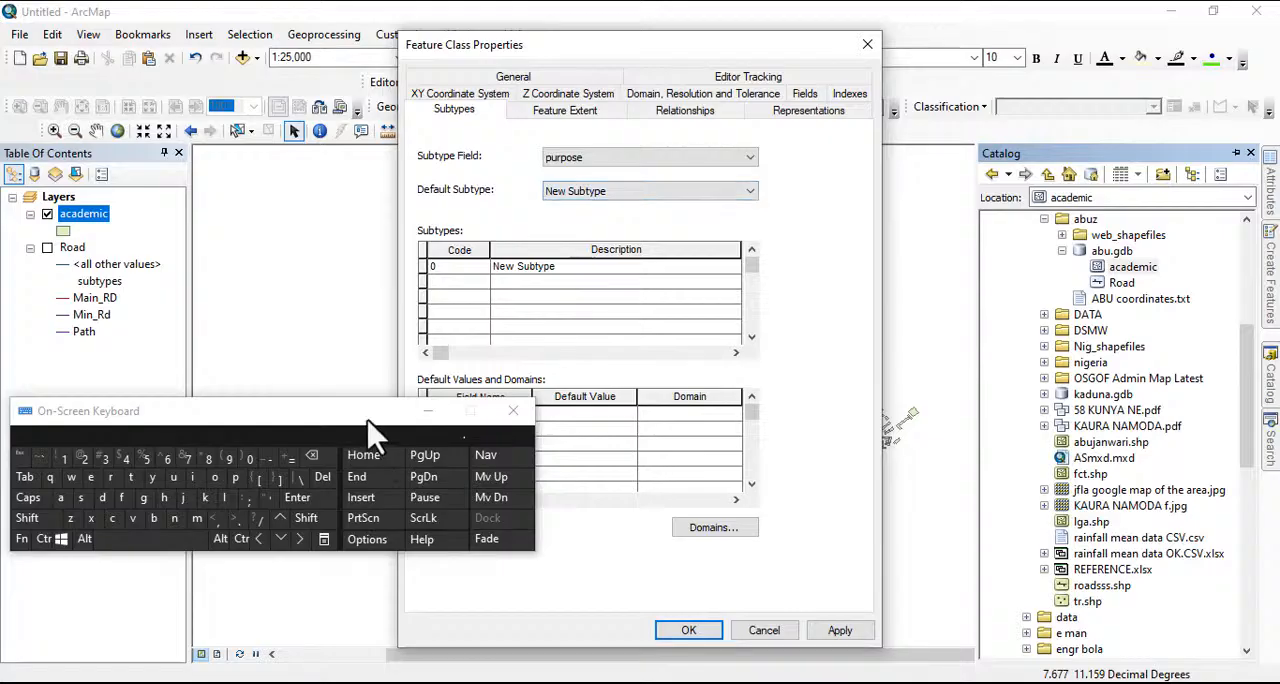
Set the first subtype to code 1 with the description academic
left_click_drag(375, 411, 1200, 203)
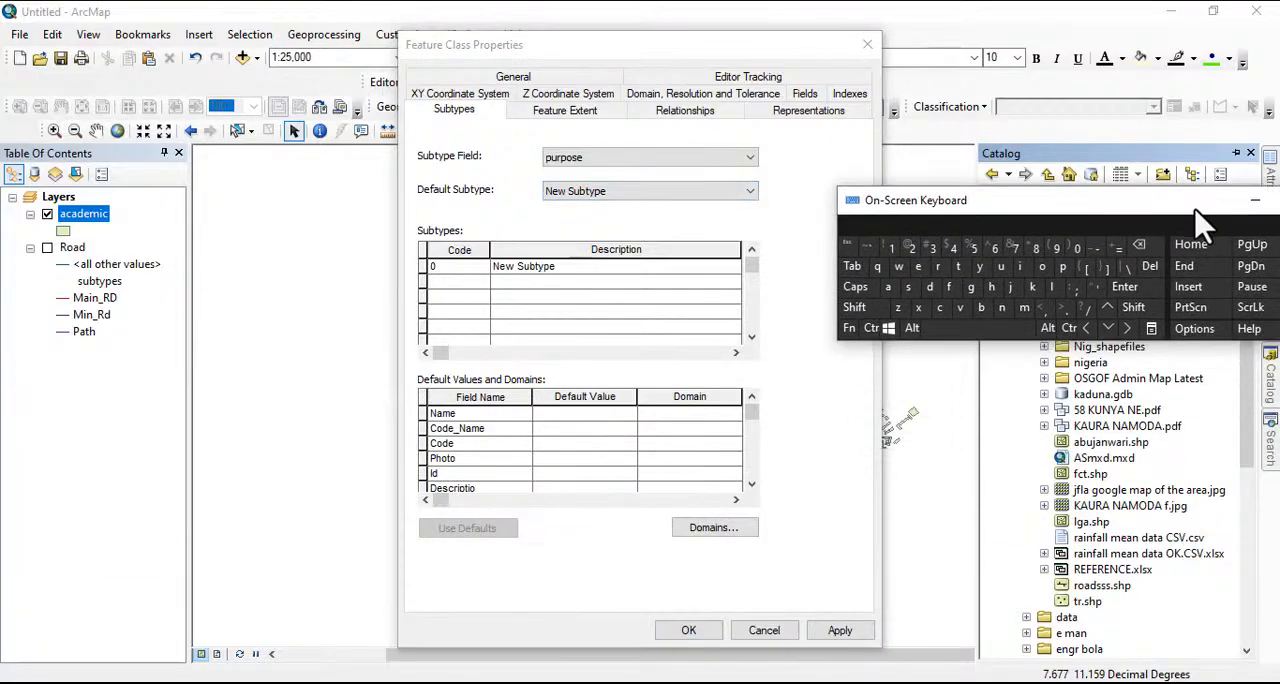
left_click(454, 270)
type("1")
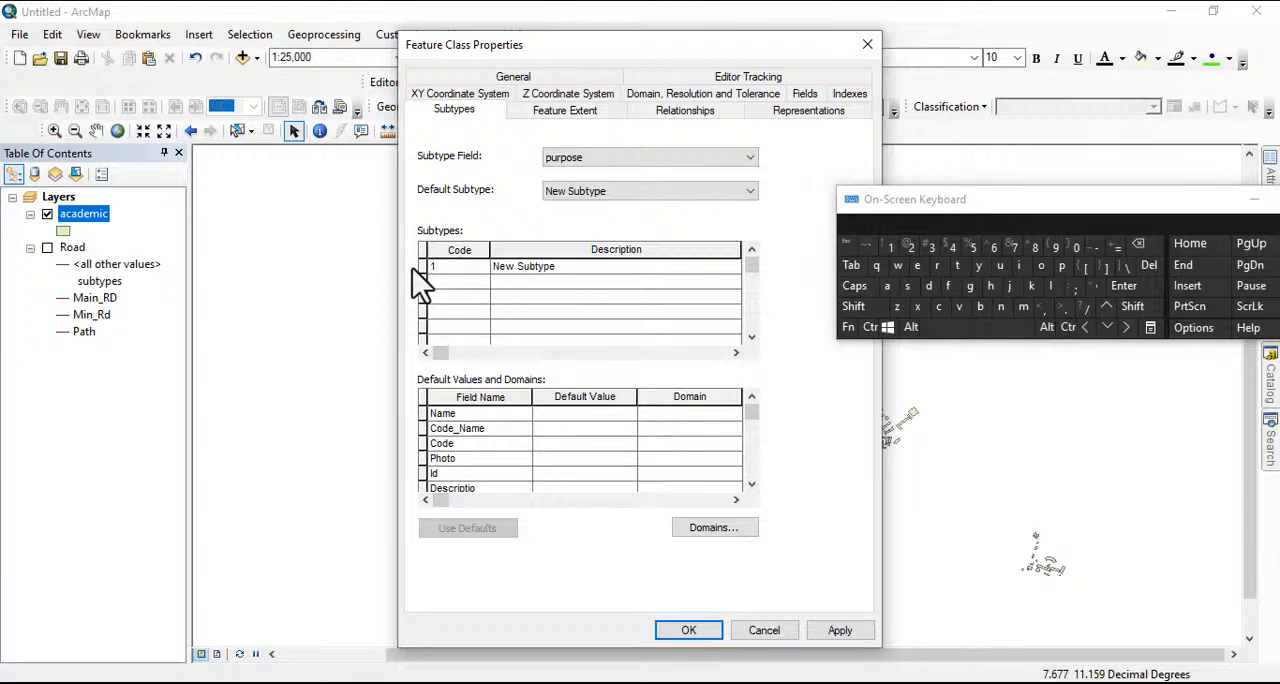
left_click(566, 266)
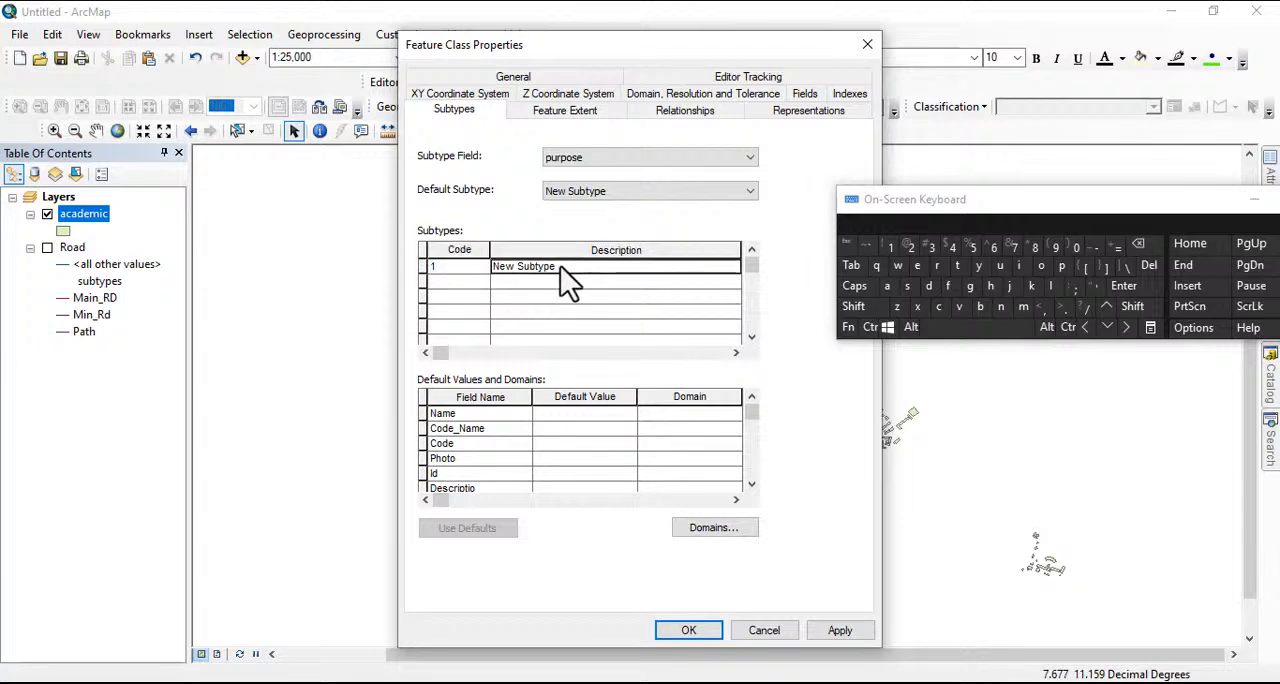
left_click_drag(560, 268, 488, 280)
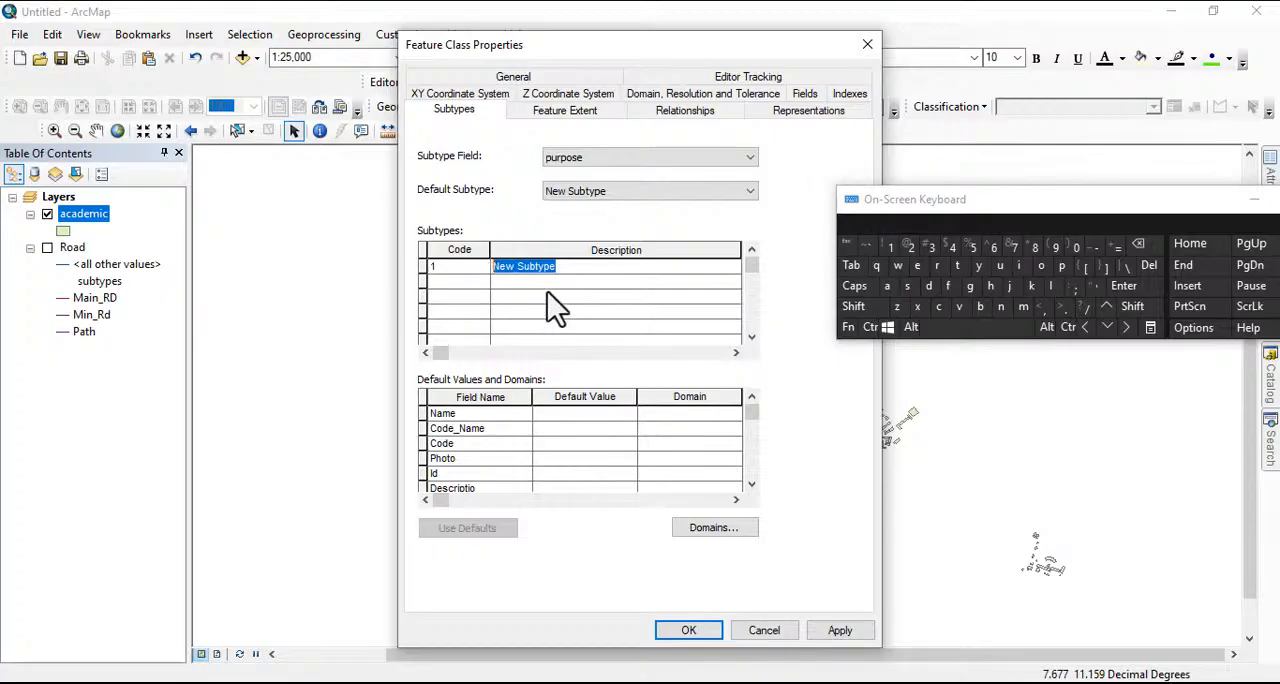
left_click(886, 285)
left_click(937, 307)
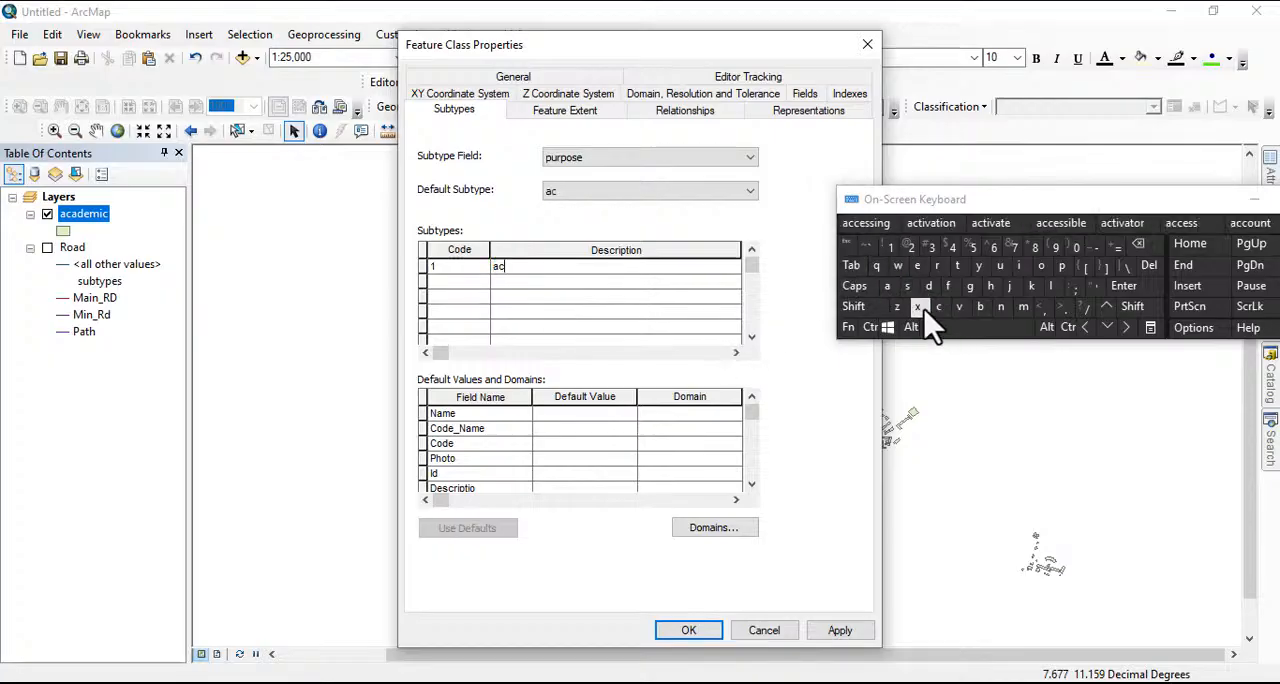
left_click(887, 286)
left_click(928, 286)
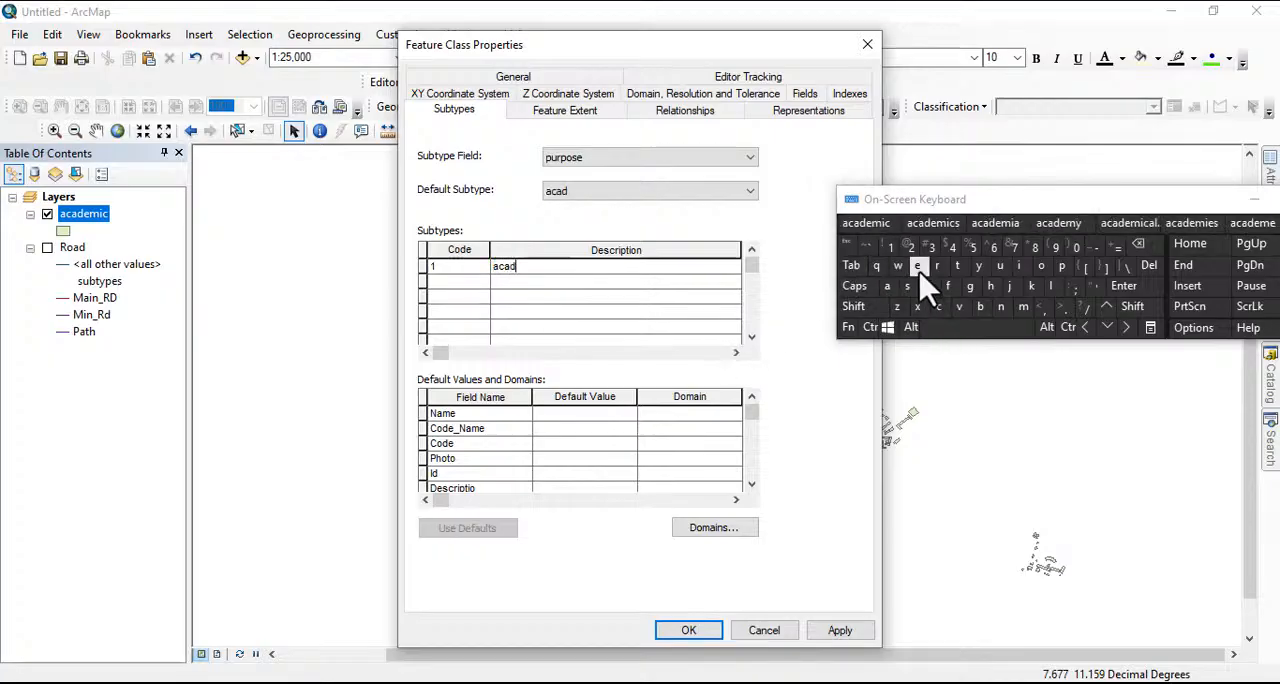
left_click(918, 266)
left_click(1023, 307)
left_click(1019, 266)
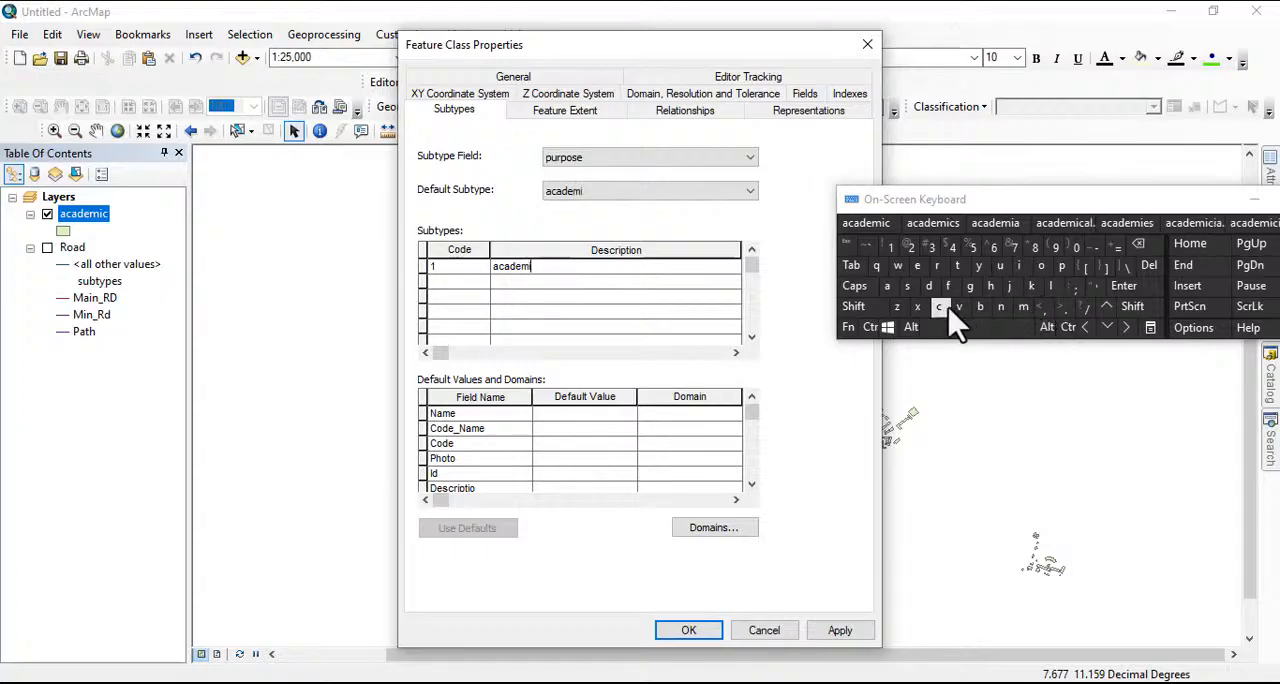
left_click(942, 307)
Add a second subtype with code 2 and the description residence
left_click(465, 283)
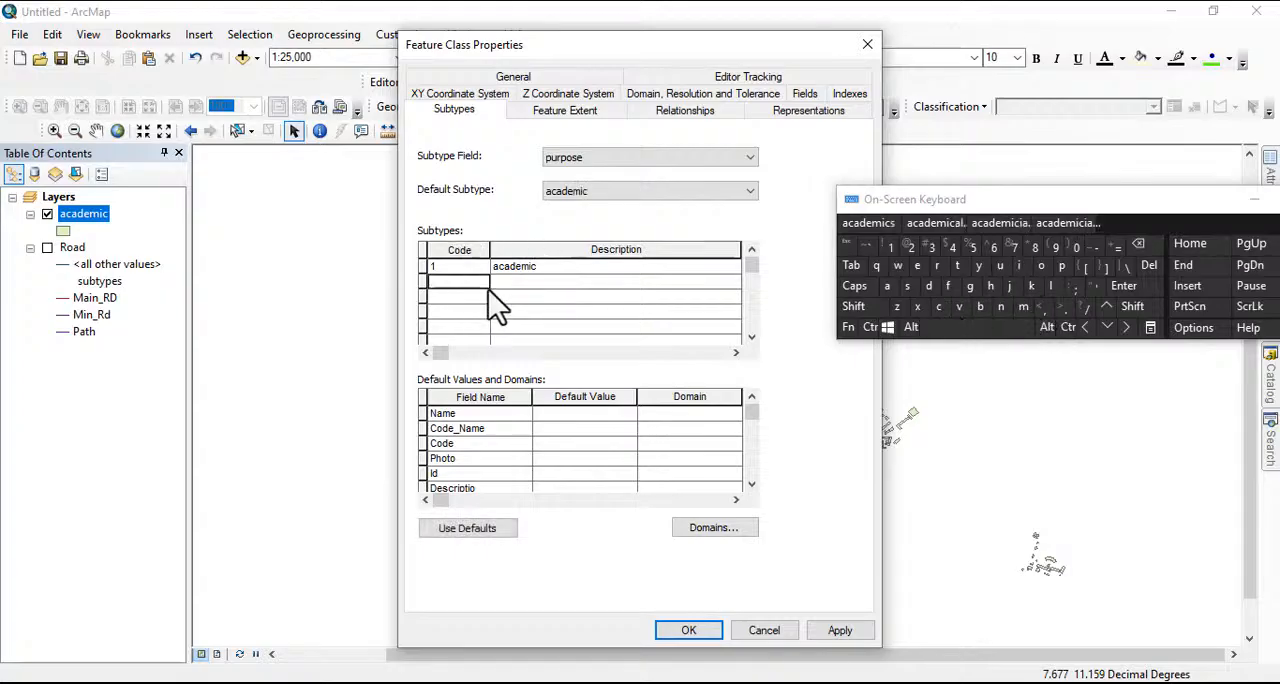
left_click(911, 247)
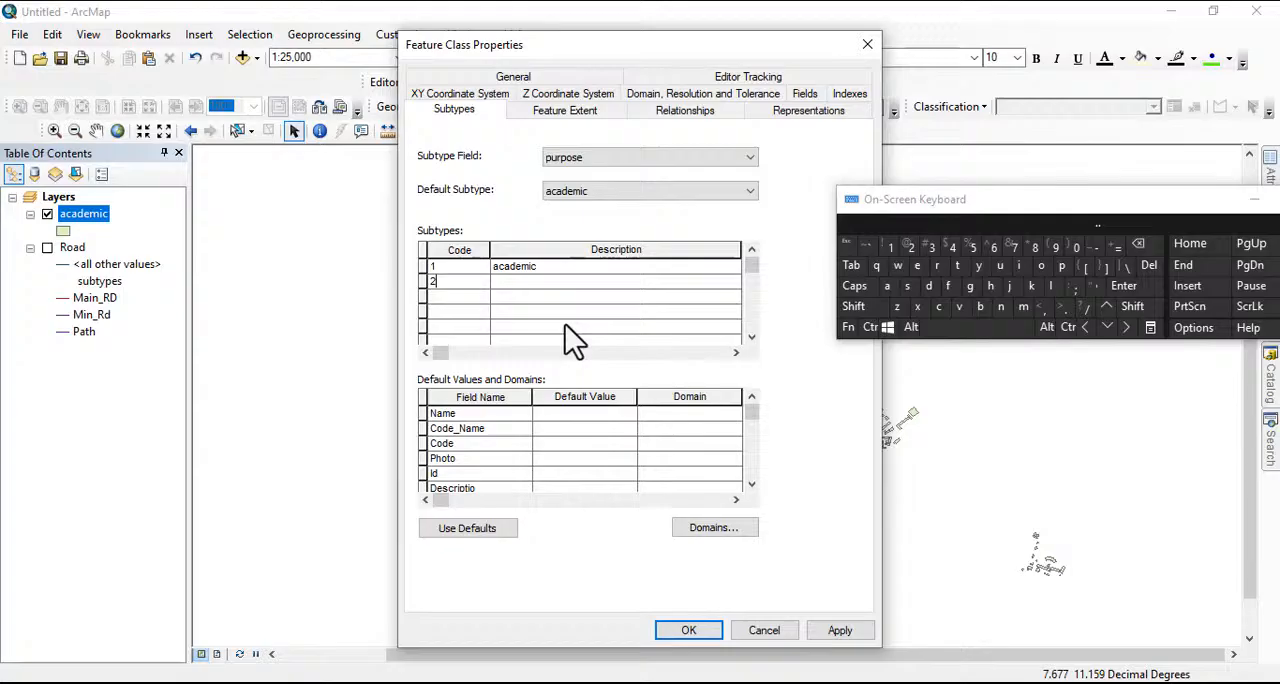
left_click(500, 283)
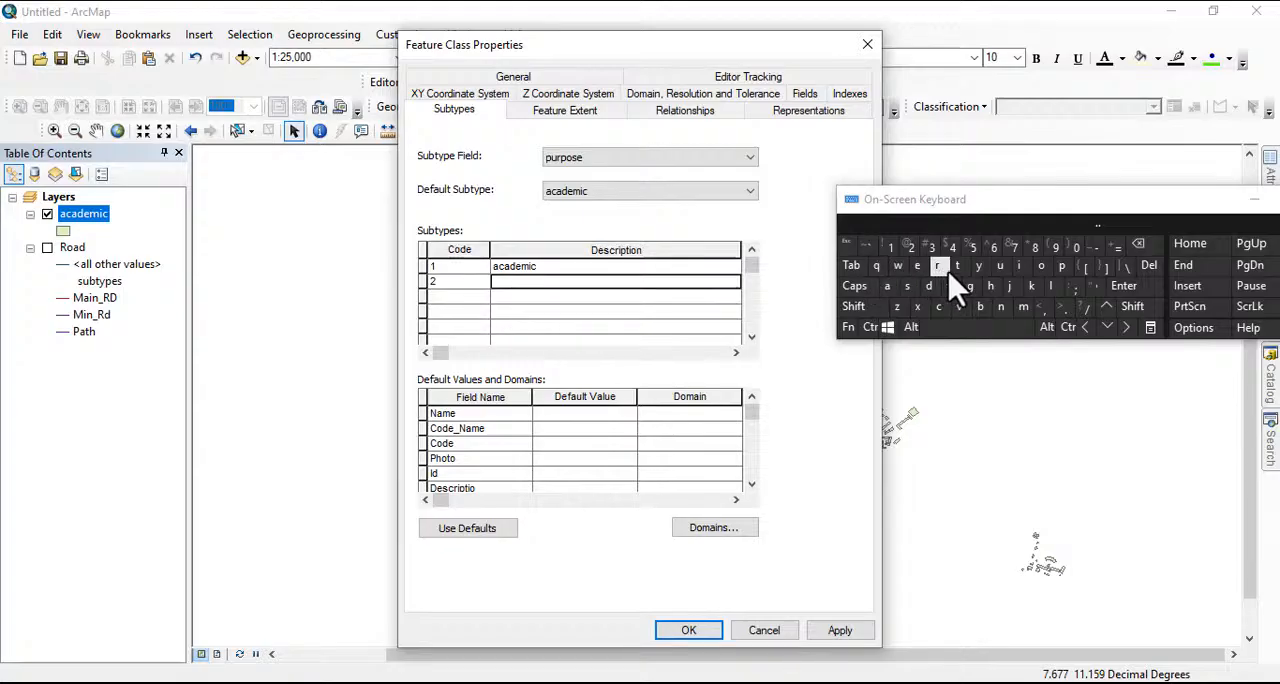
left_click(940, 267)
left_click(917, 266)
left_click(907, 287)
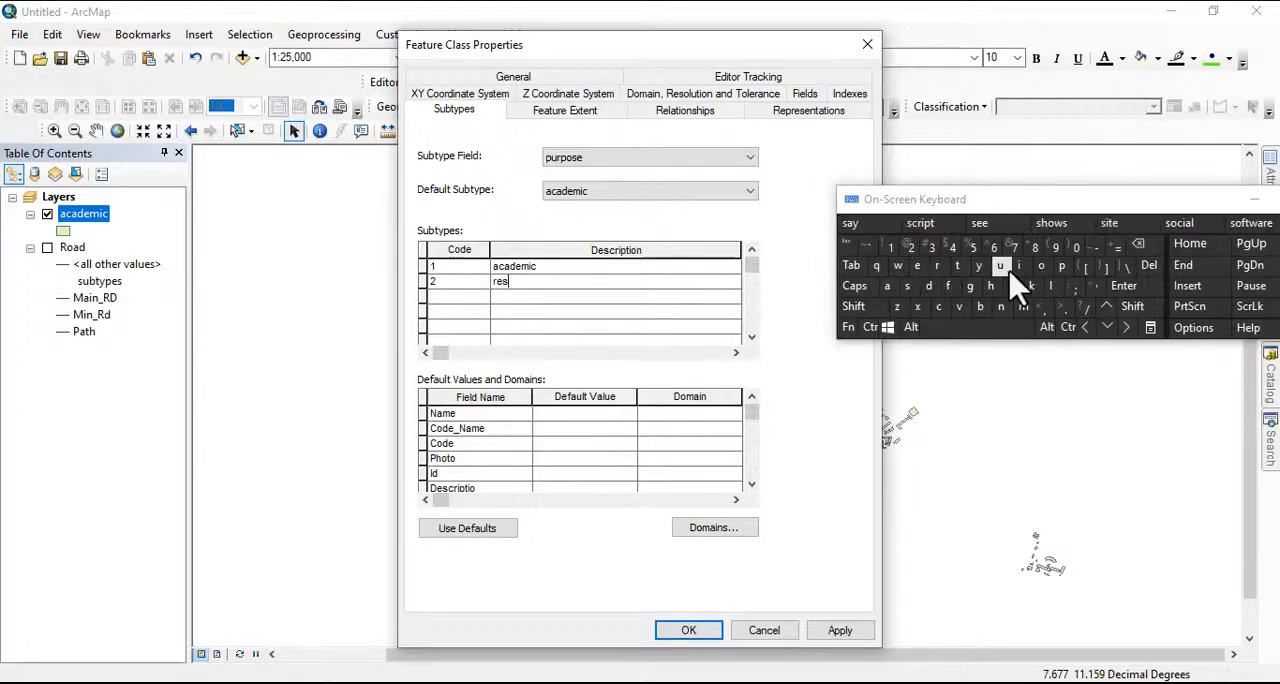
left_click(1018, 266)
left_click(928, 286)
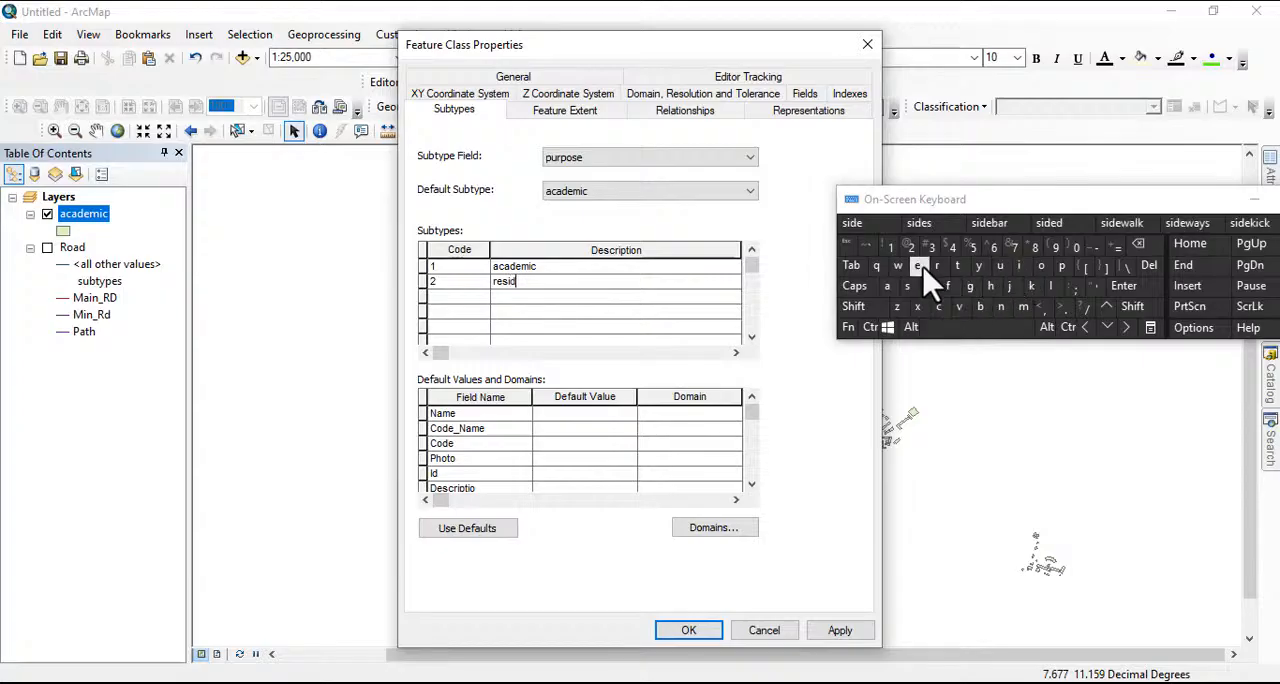
left_click(917, 266)
left_click(1000, 306)
left_click(938, 306)
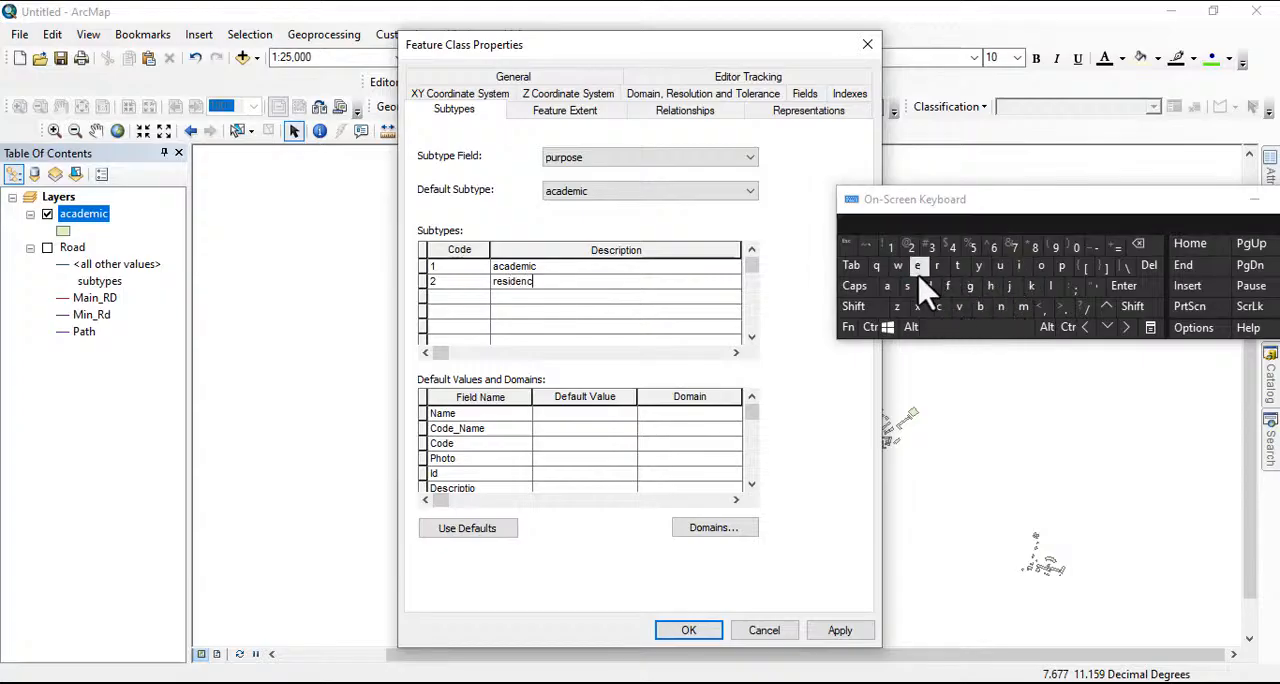
left_click(918, 267)
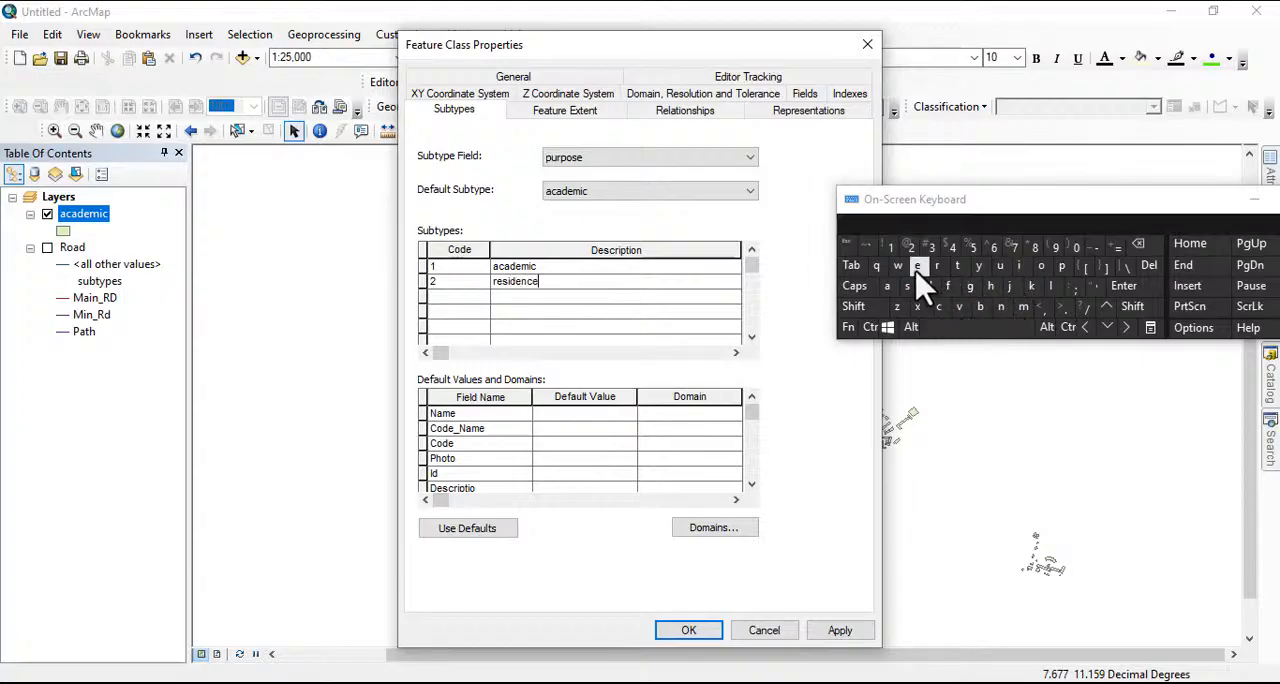
Add a third subtype with code 3 and the description commercial
left_click(446, 297)
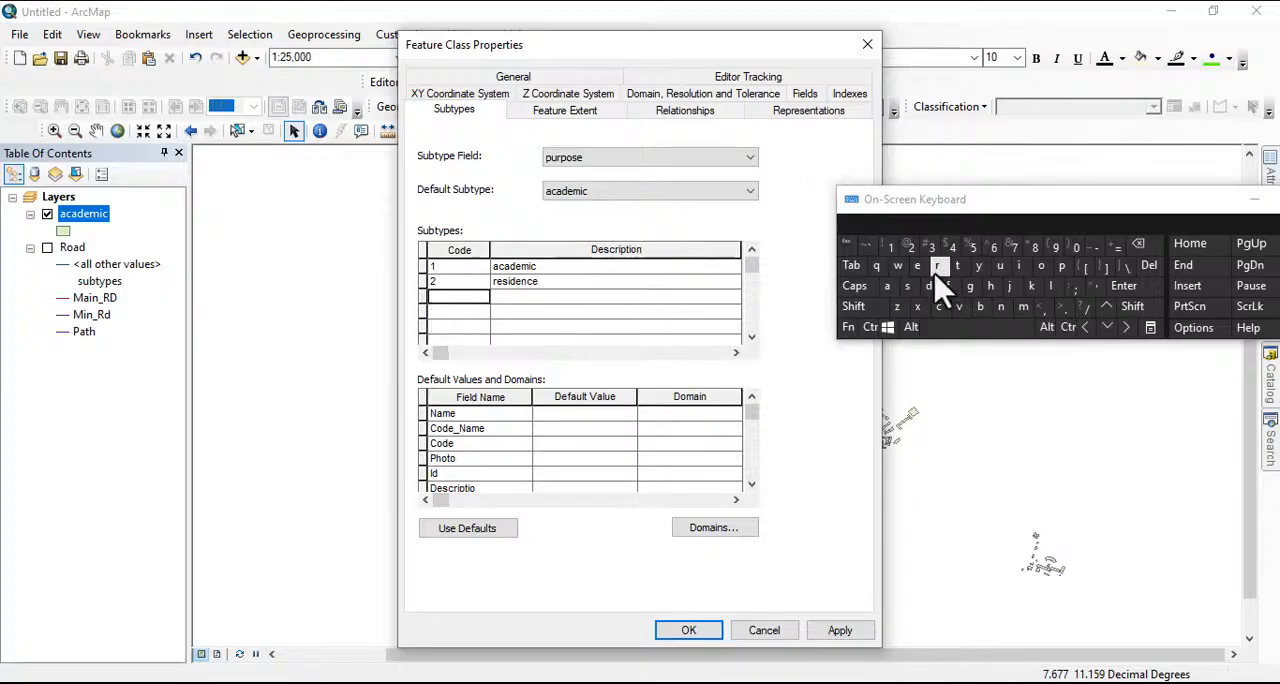
left_click(930, 248)
left_click(510, 297)
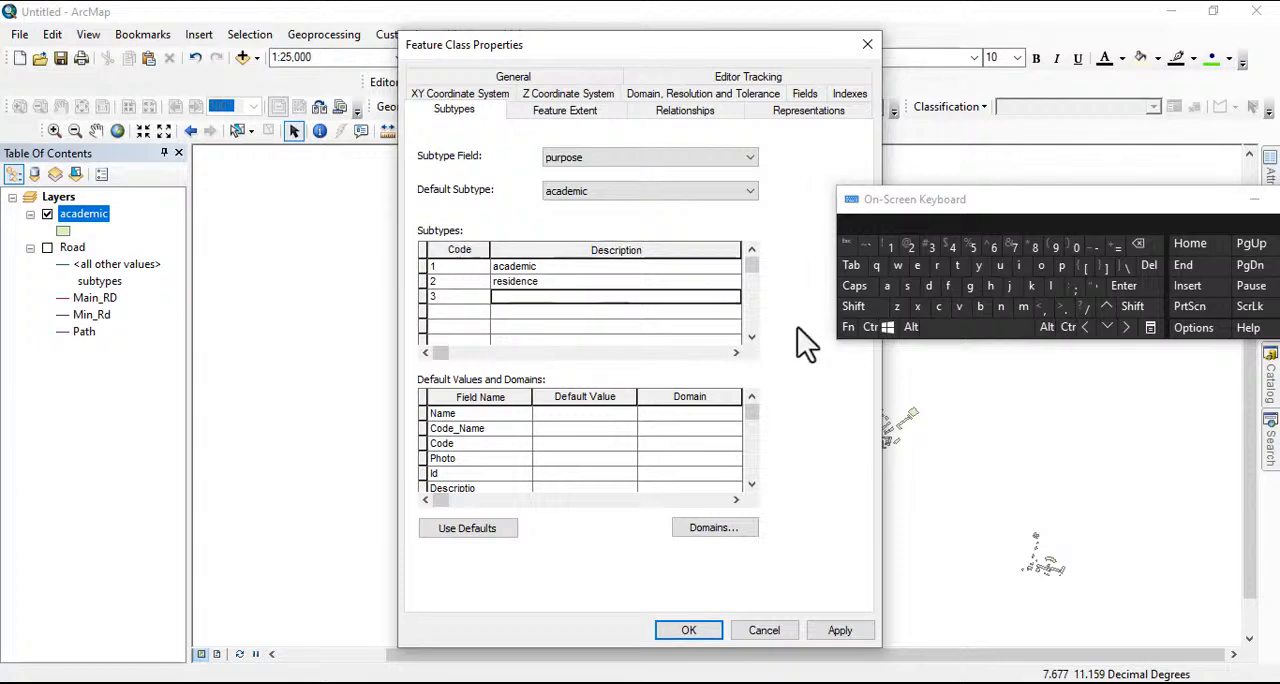
left_click(938, 307)
left_click(1041, 266)
left_click(1023, 307)
left_click(1023, 307)
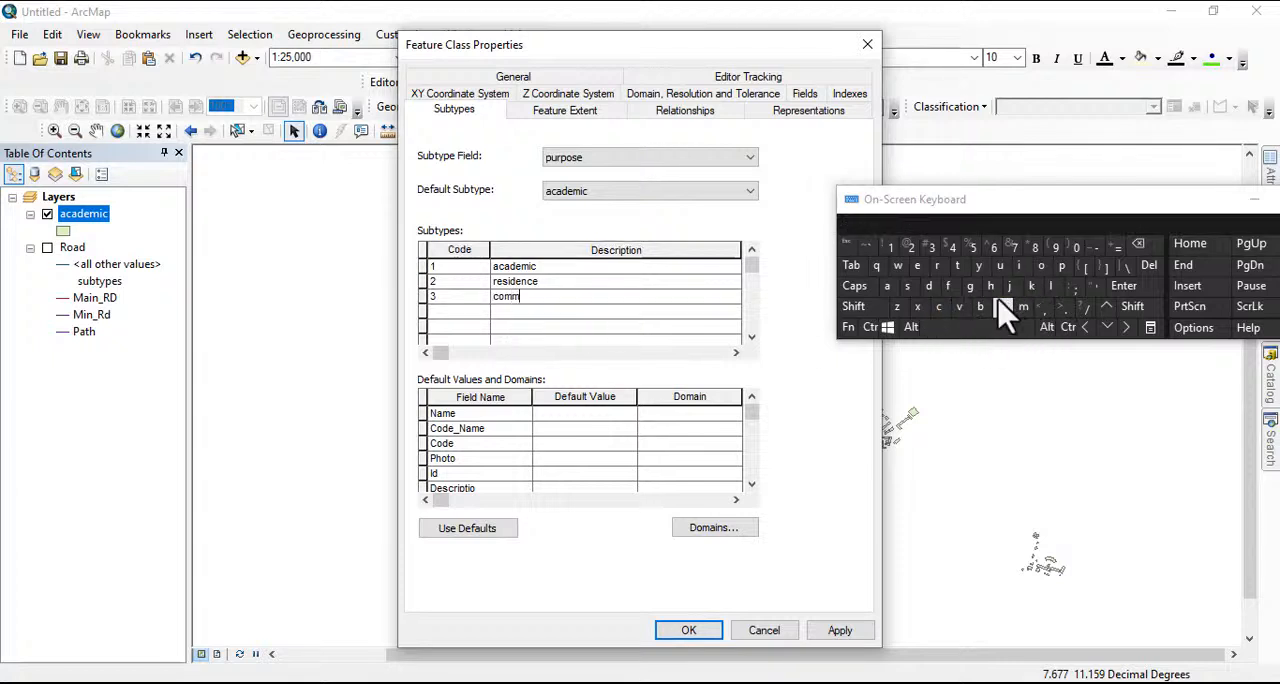
left_click(917, 266)
left_click(938, 266)
left_click(940, 307)
left_click(1019, 266)
left_click(887, 286)
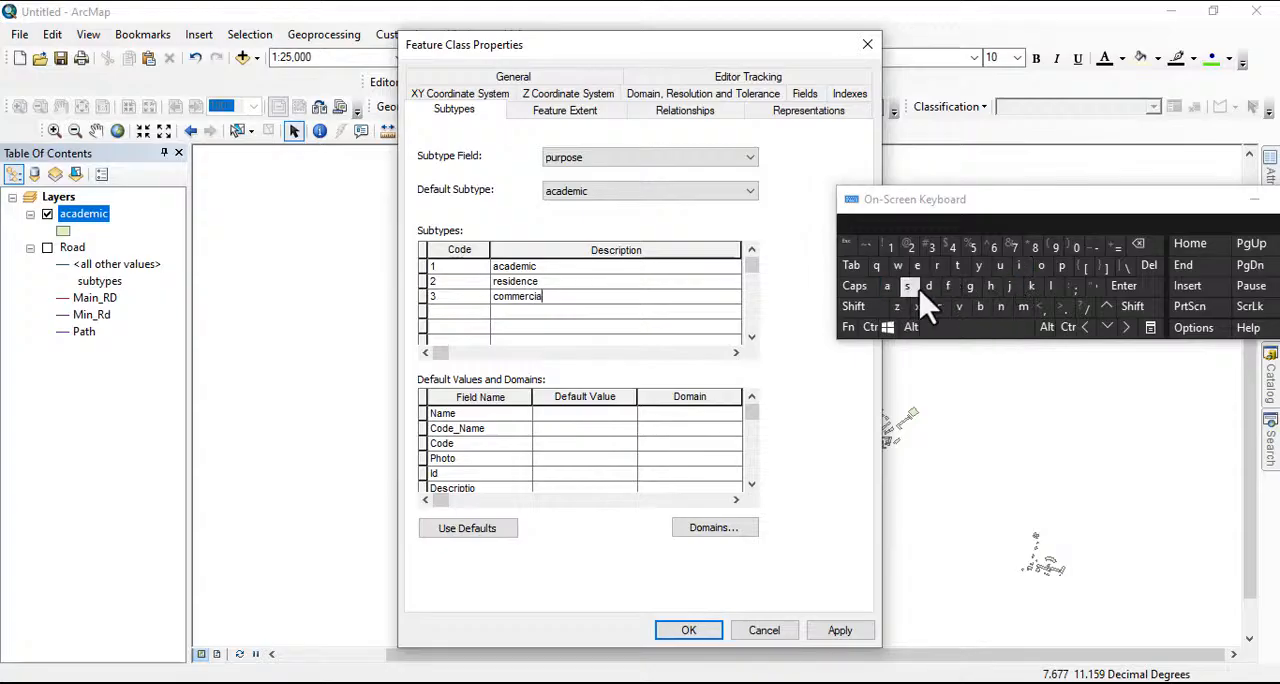
left_click(1051, 286)
left_click(462, 311)
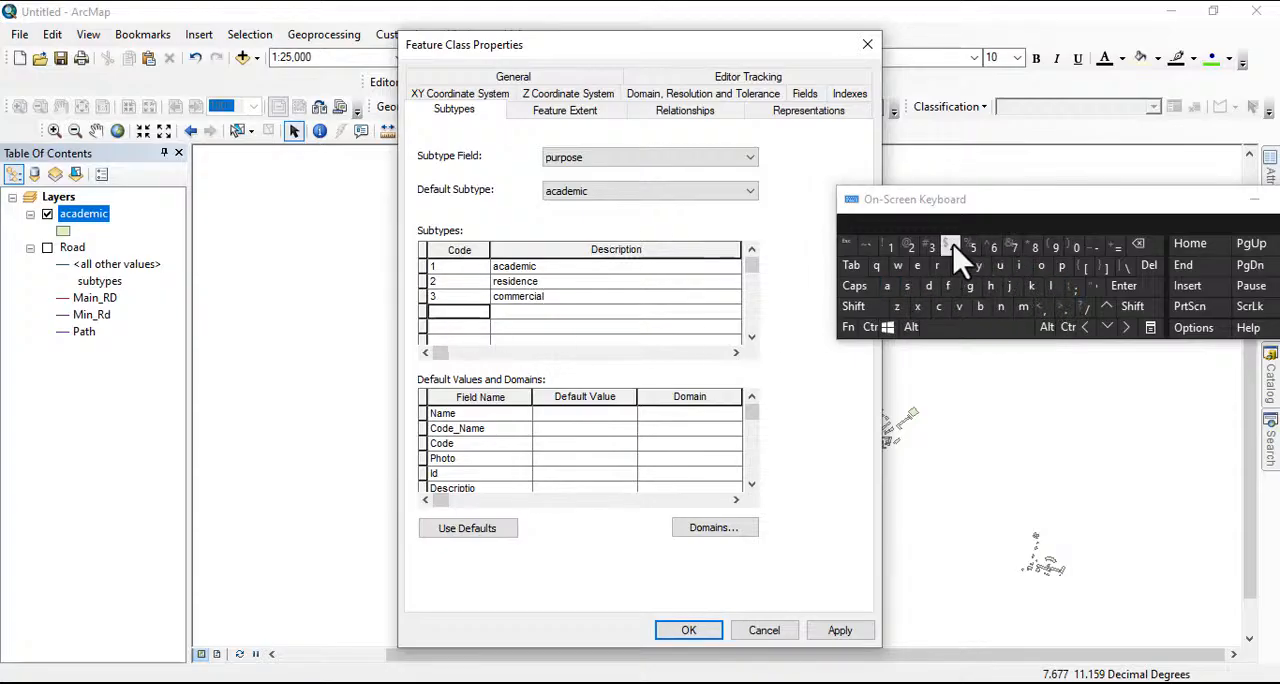
Add a fourth subtype with code 4 and the description multipurpose, and accept the feature class properties
left_click(953, 250)
left_click(548, 311)
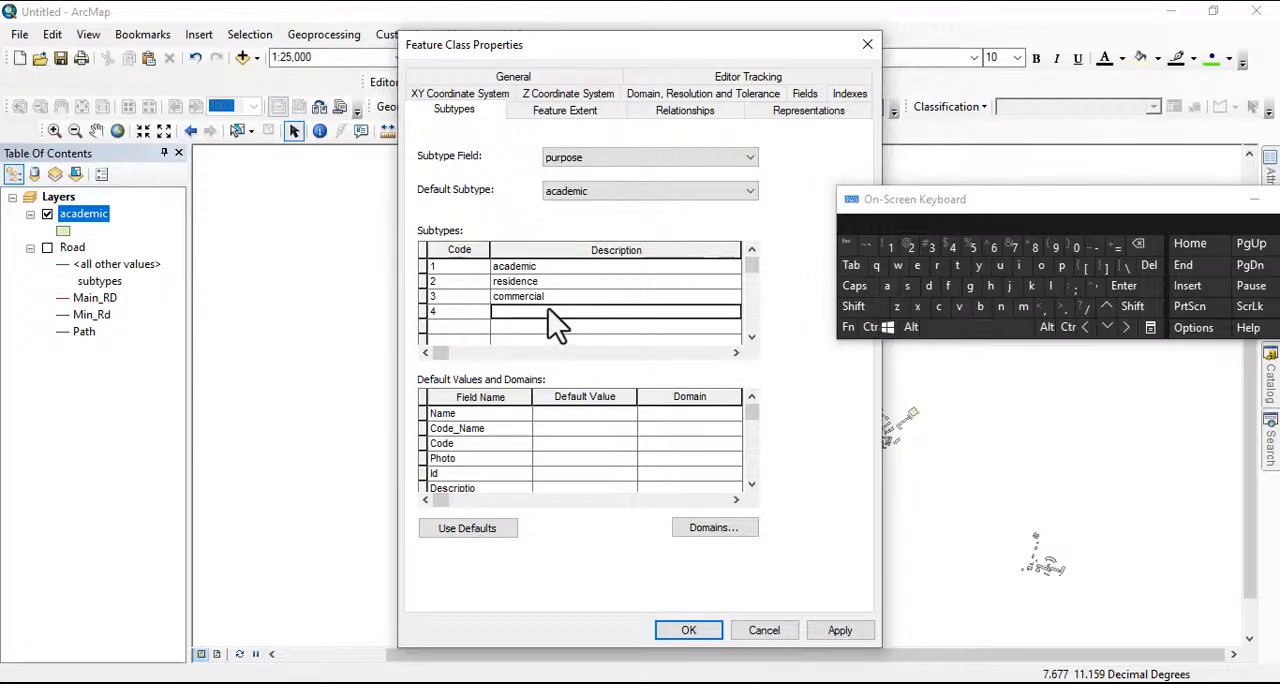
left_click(1023, 307)
left_click(1000, 266)
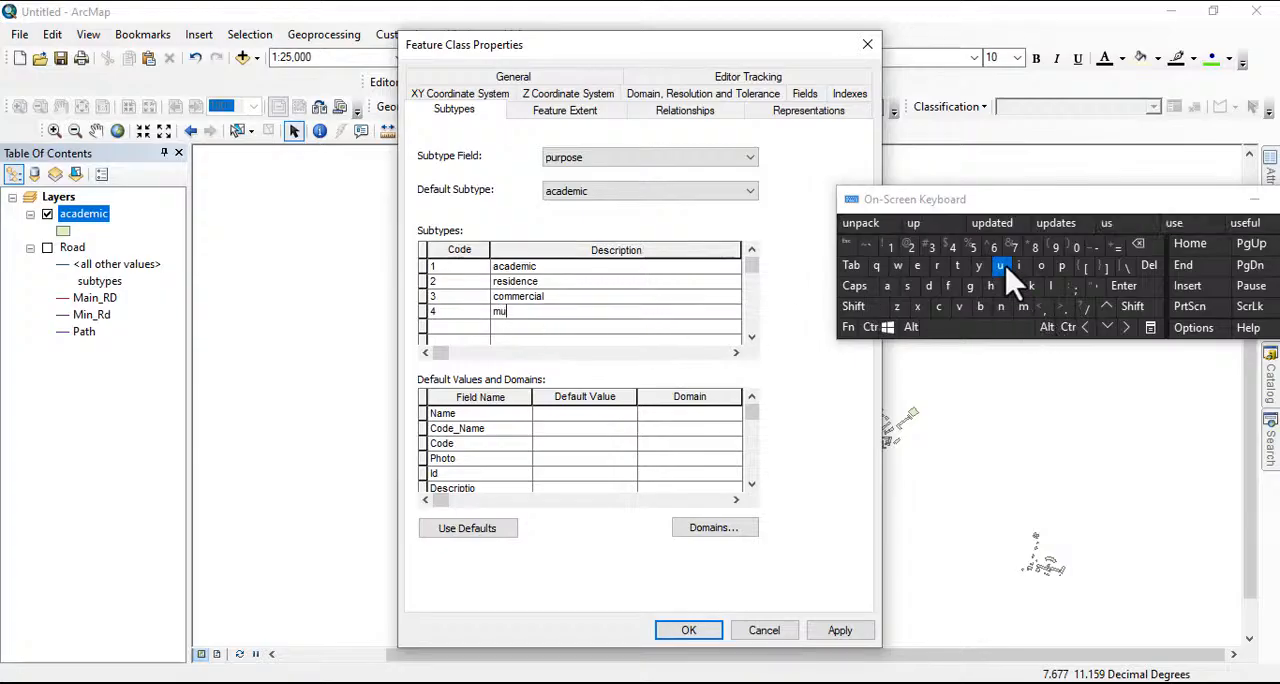
left_click(1053, 286)
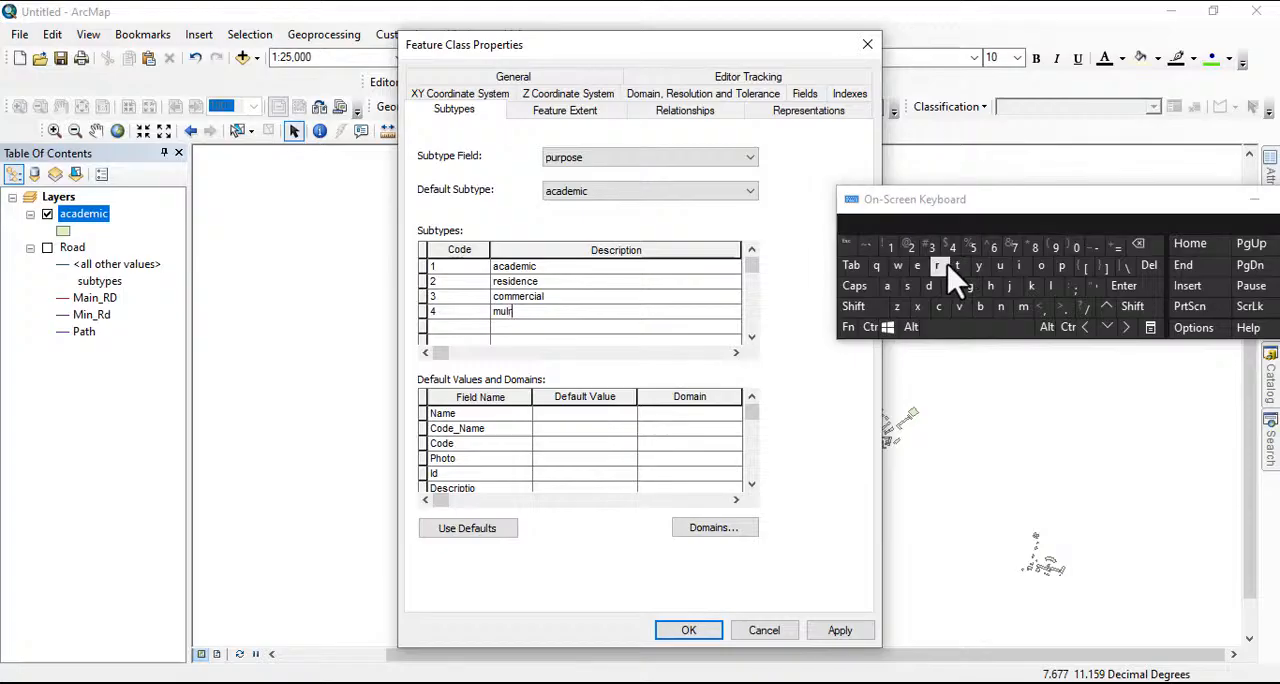
left_click(1139, 244)
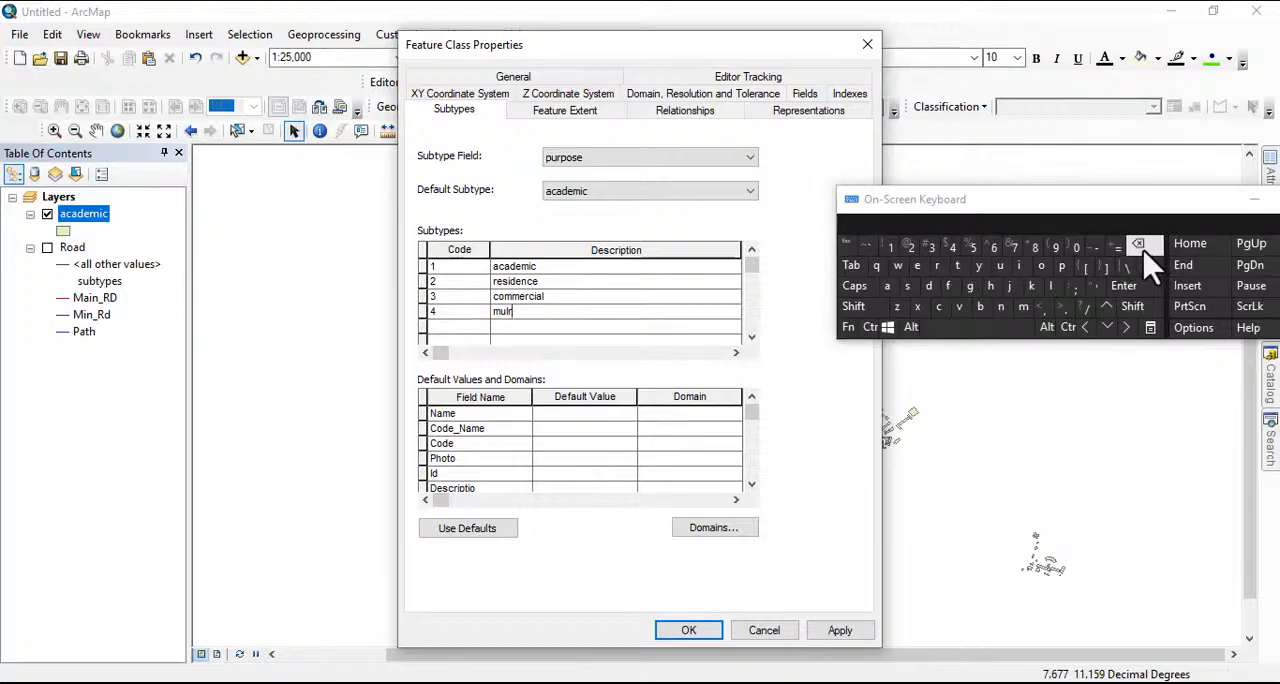
left_click(958, 267)
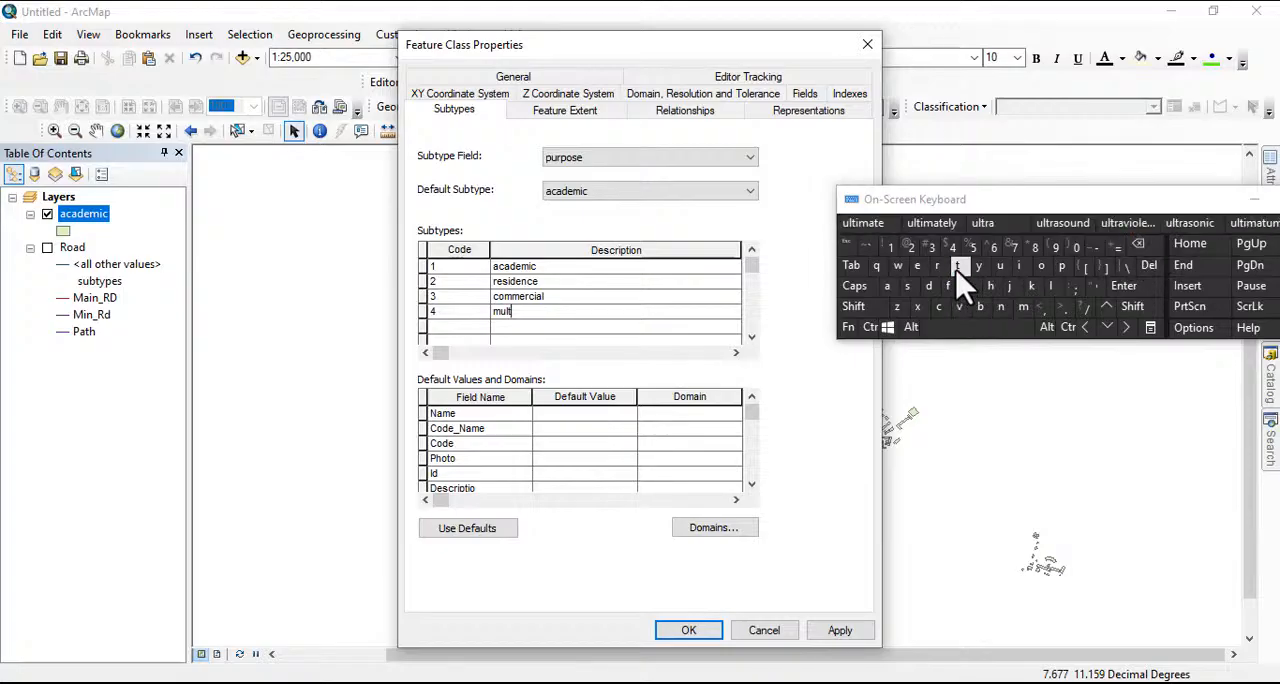
left_click(1020, 267)
left_click(1062, 266)
left_click(1051, 286)
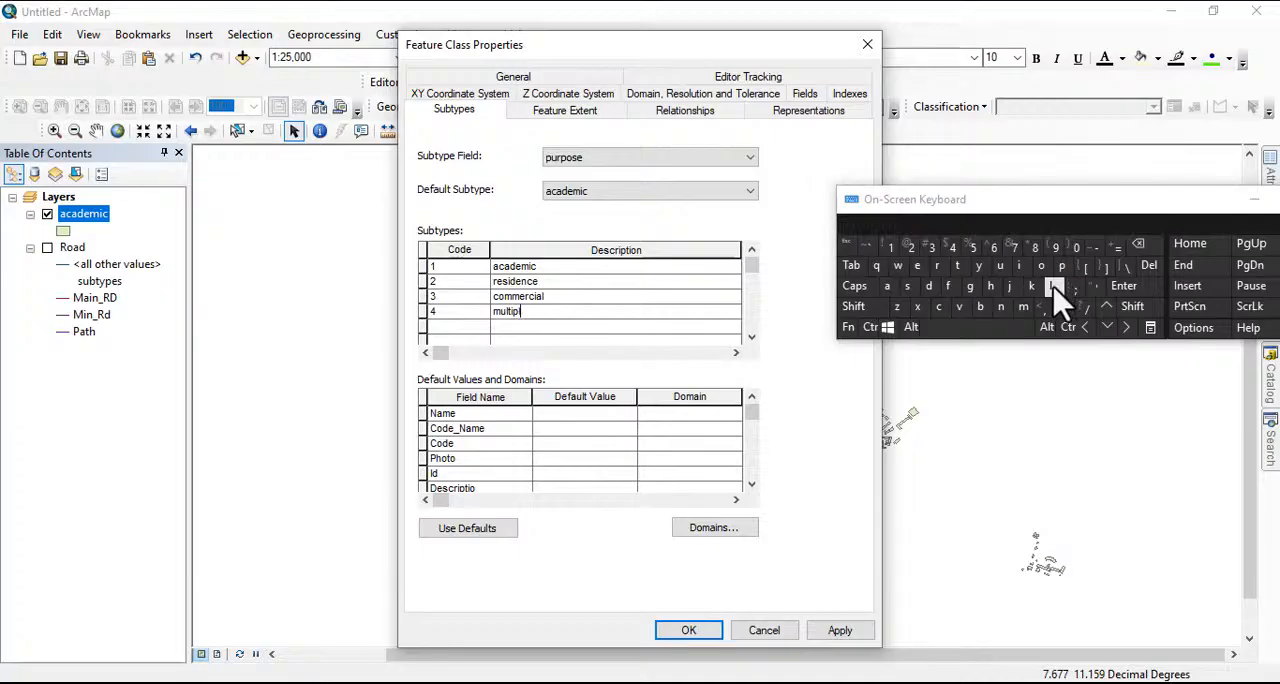
left_click(1139, 244)
left_click(999, 266)
left_click(938, 266)
left_click(1062, 266)
left_click(1041, 266)
left_click(908, 287)
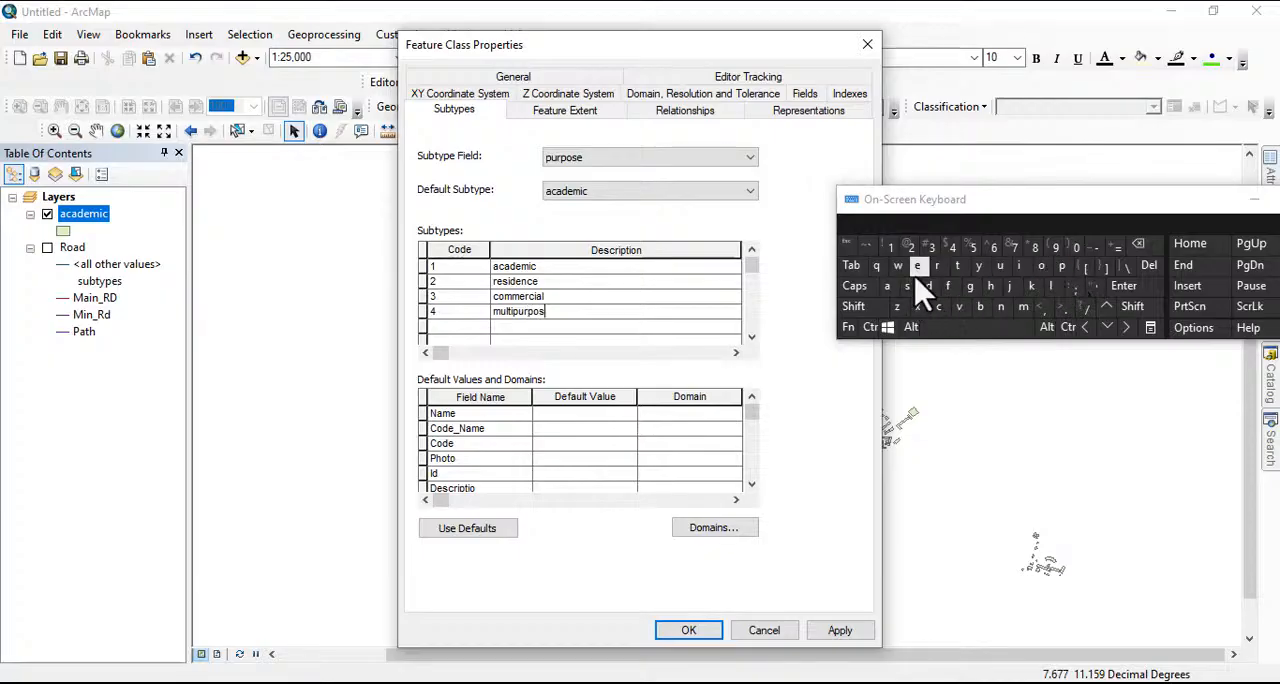
left_click(917, 266)
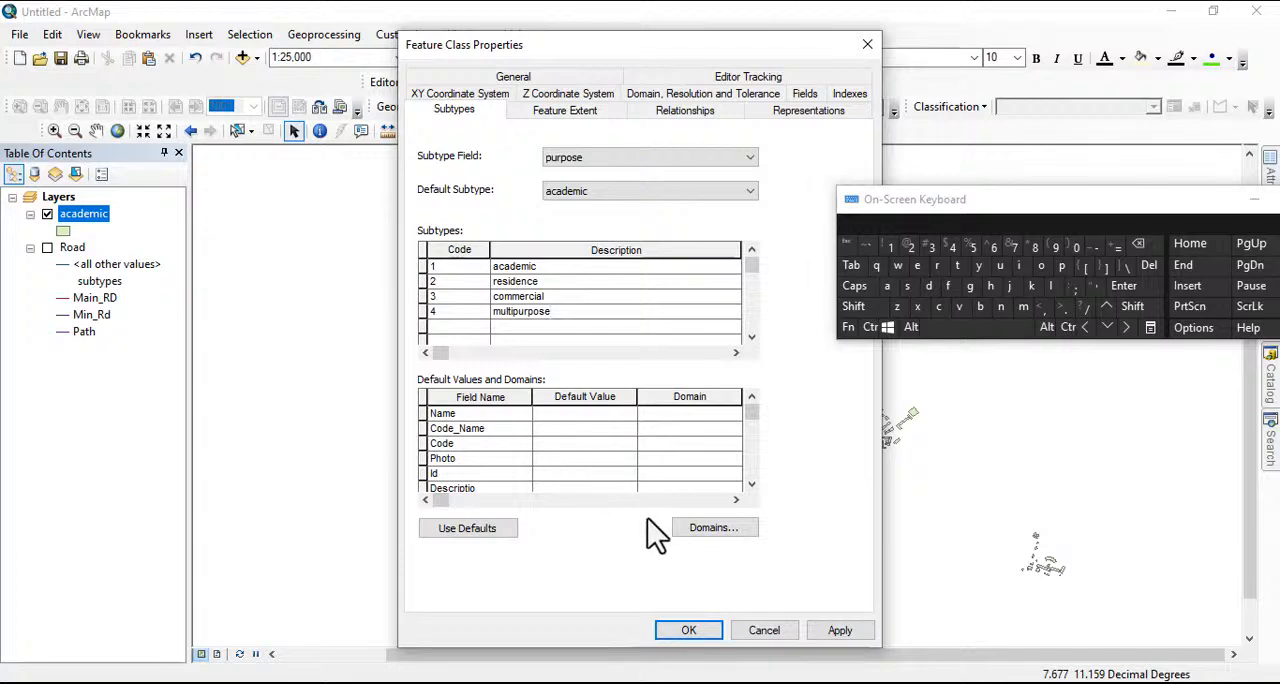
left_click(690, 630)
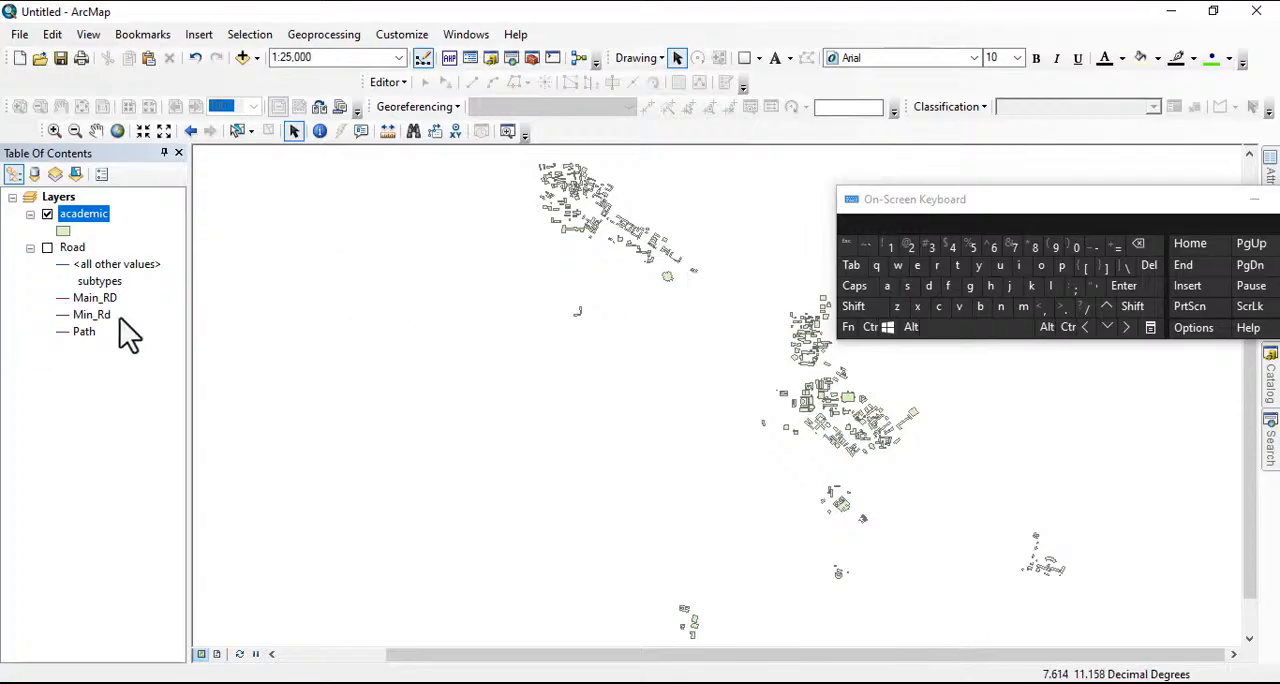
Open the academic layer's attribute table and bring its purpose column into view beside the editing tools
right_click(77, 216)
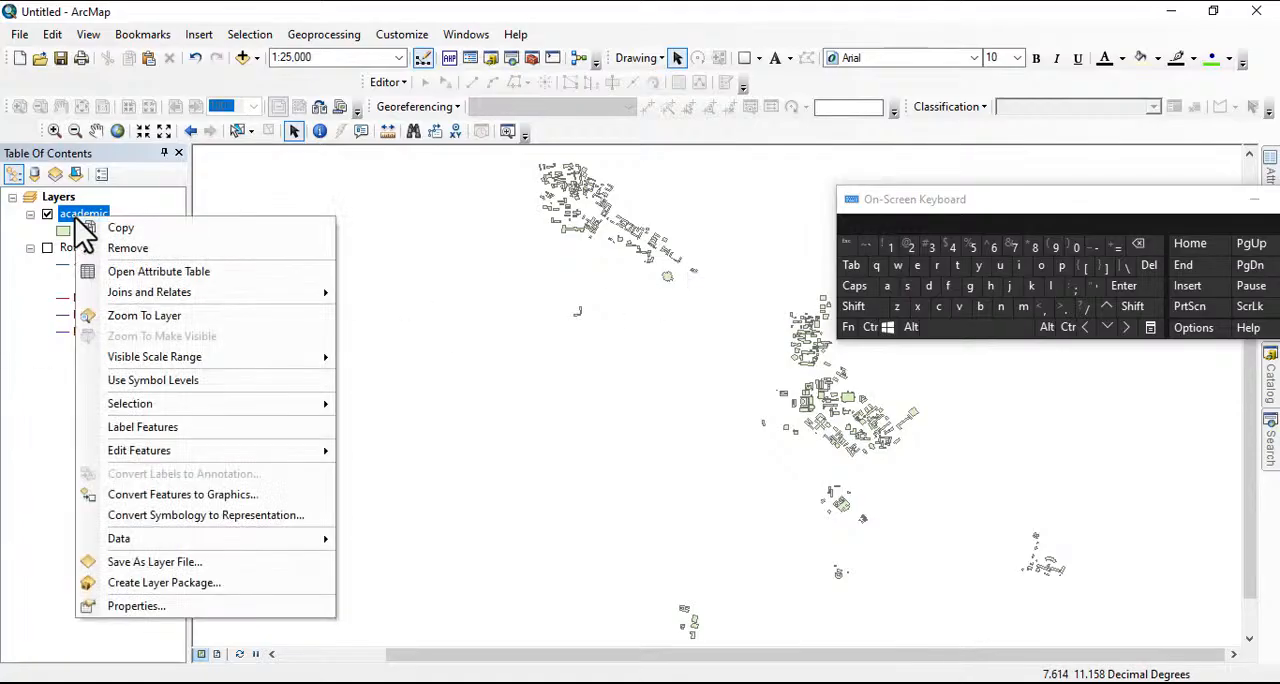
left_click(190, 271)
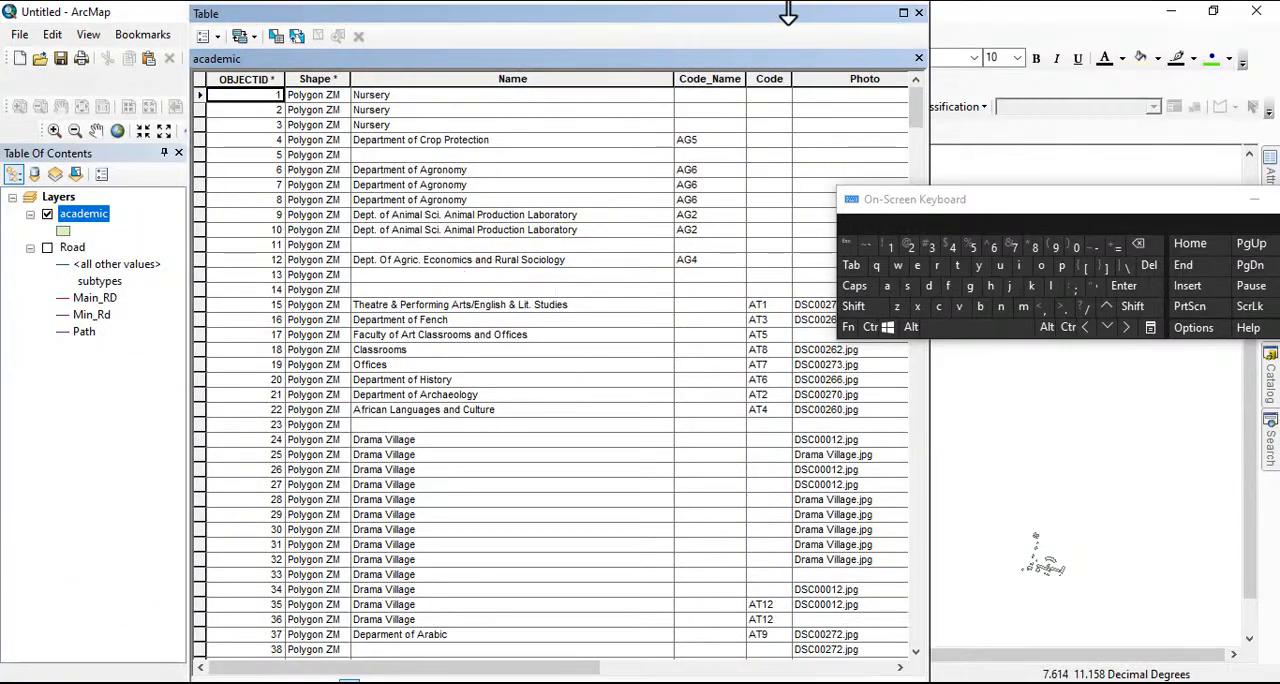
left_click_drag(869, 8, 655, 28)
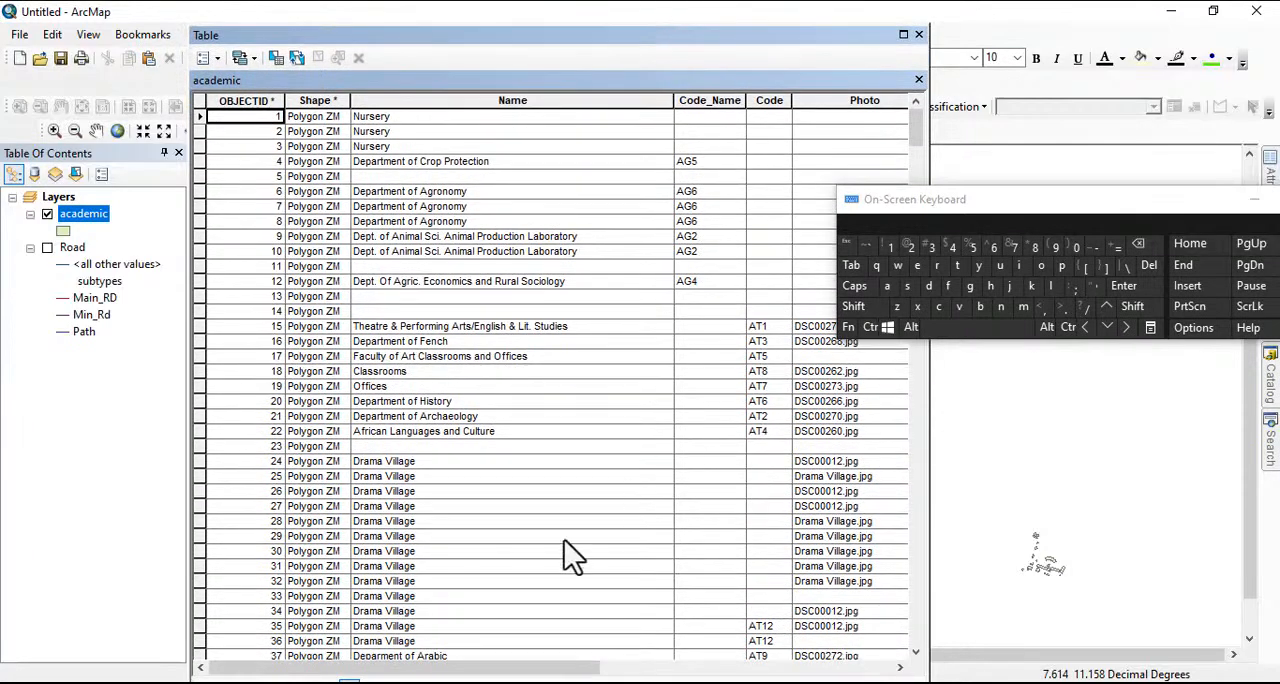
left_click_drag(514, 670, 812, 670)
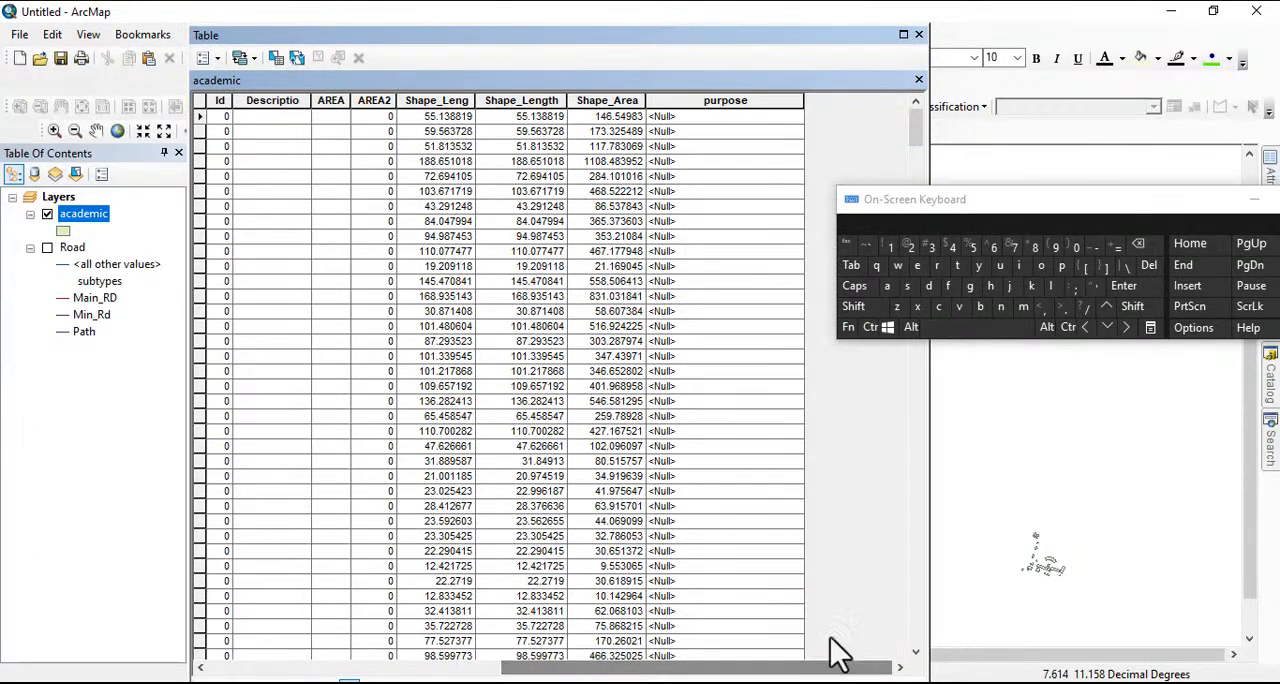
left_click_drag(634, 30, 569, 86)
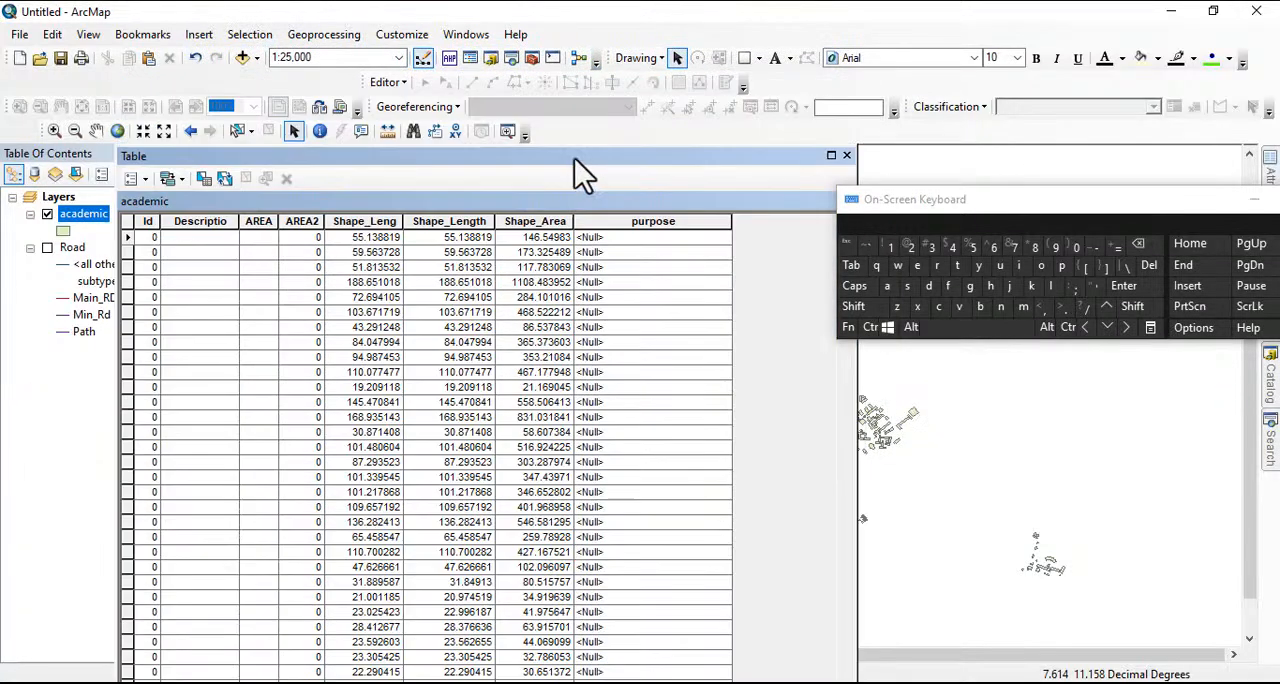
Start an edit session and set the purpose of the first three records to academic, residence and commercial
left_click(388, 82)
left_click(410, 104)
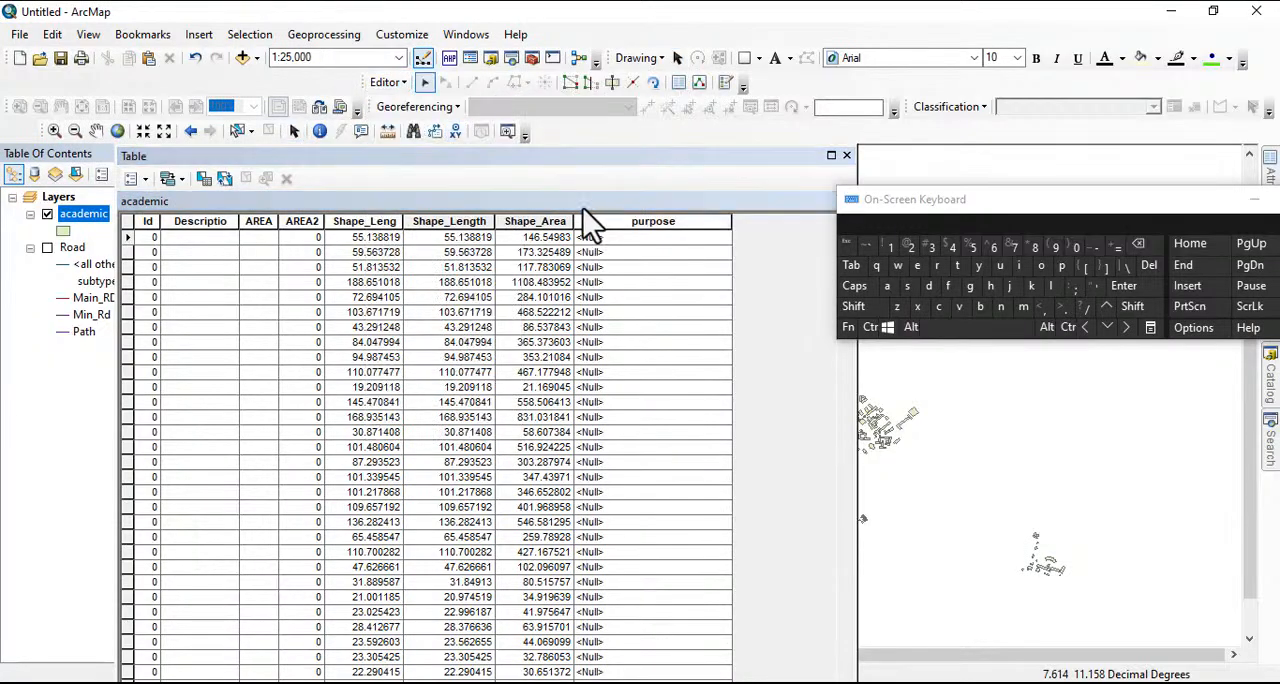
left_click(611, 237)
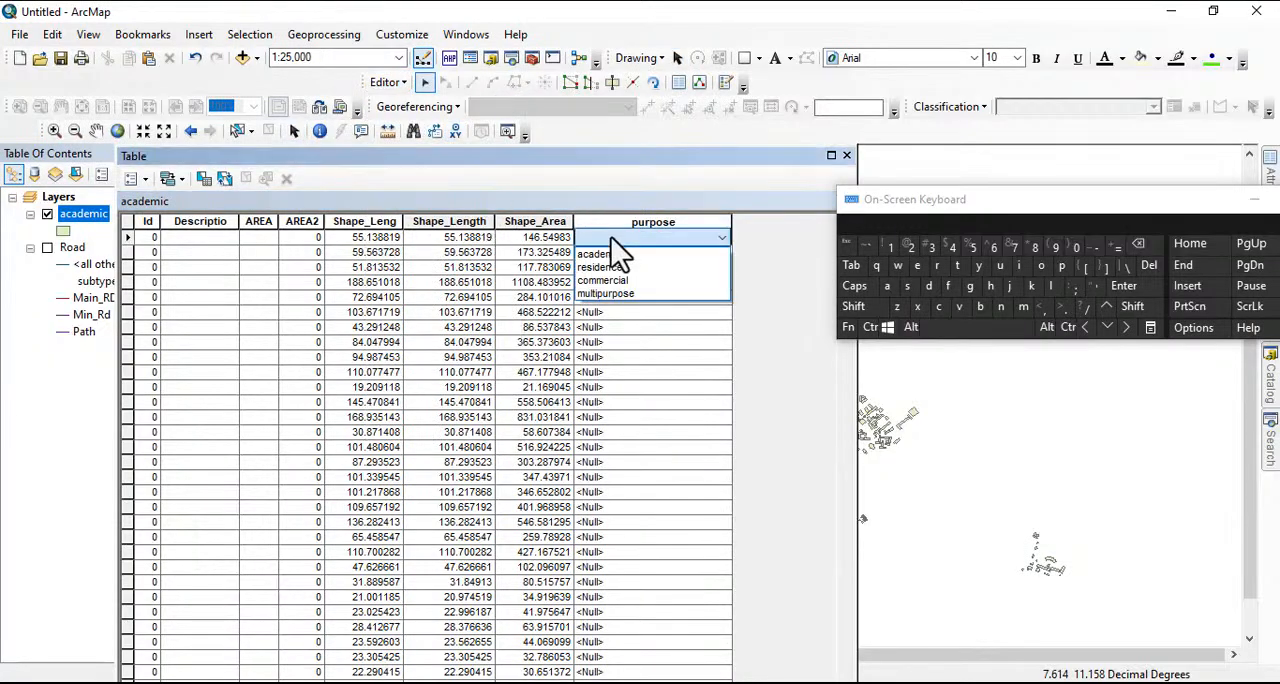
left_click(712, 250)
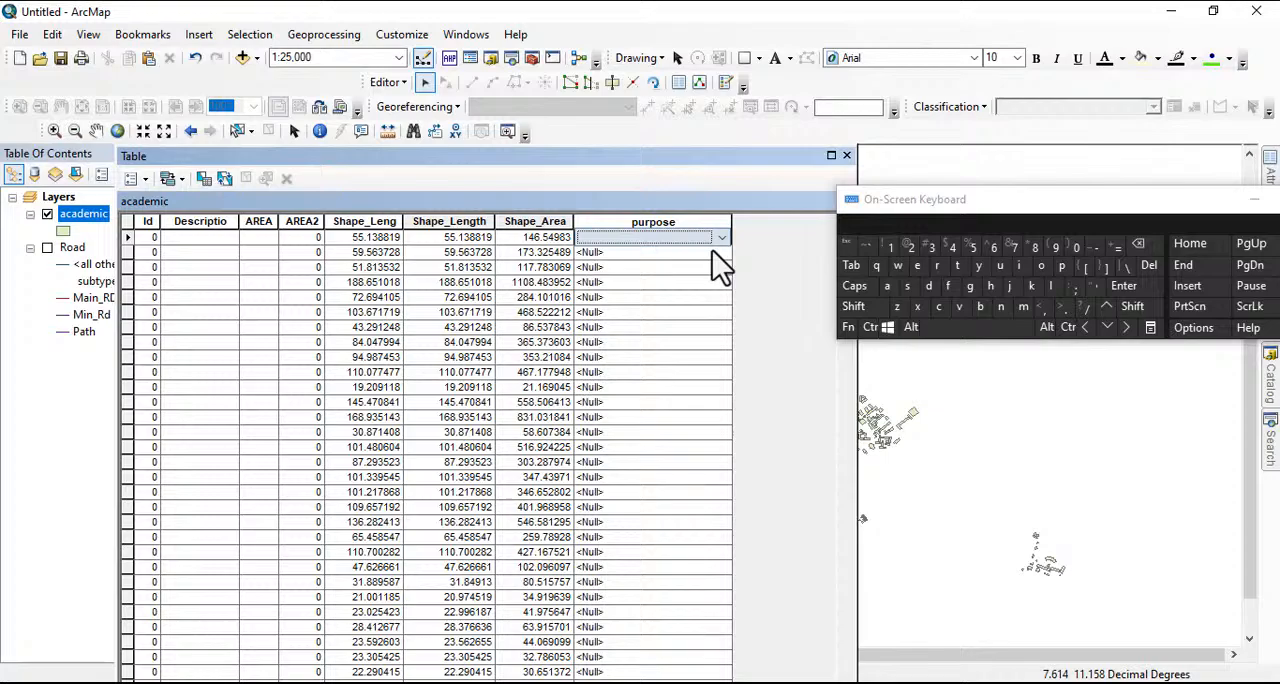
left_click(632, 238)
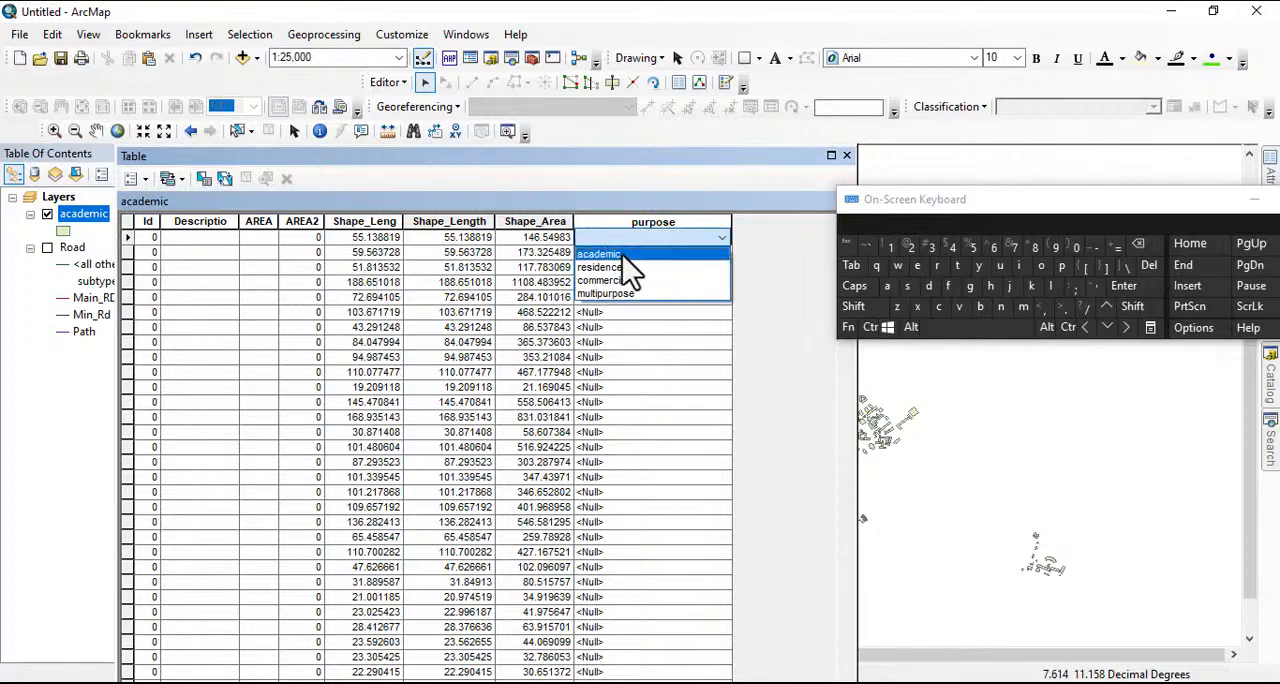
left_click(622, 254)
left_click(622, 254)
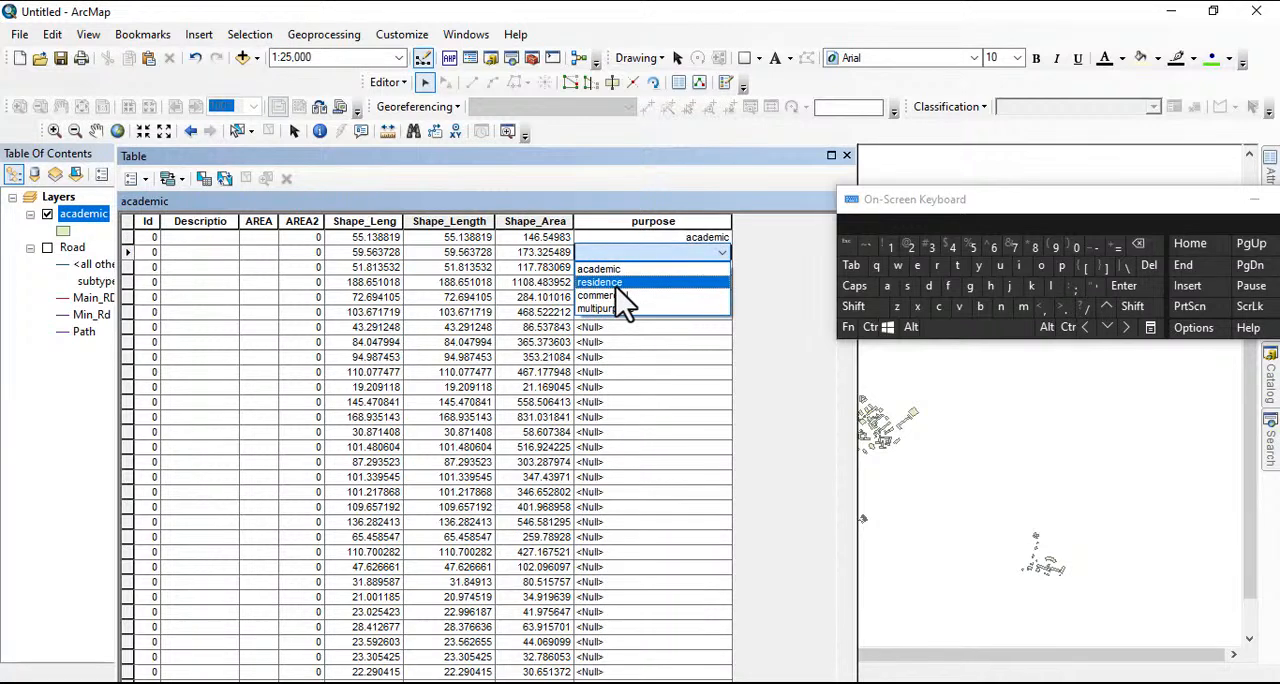
left_click(621, 276)
left_click(621, 273)
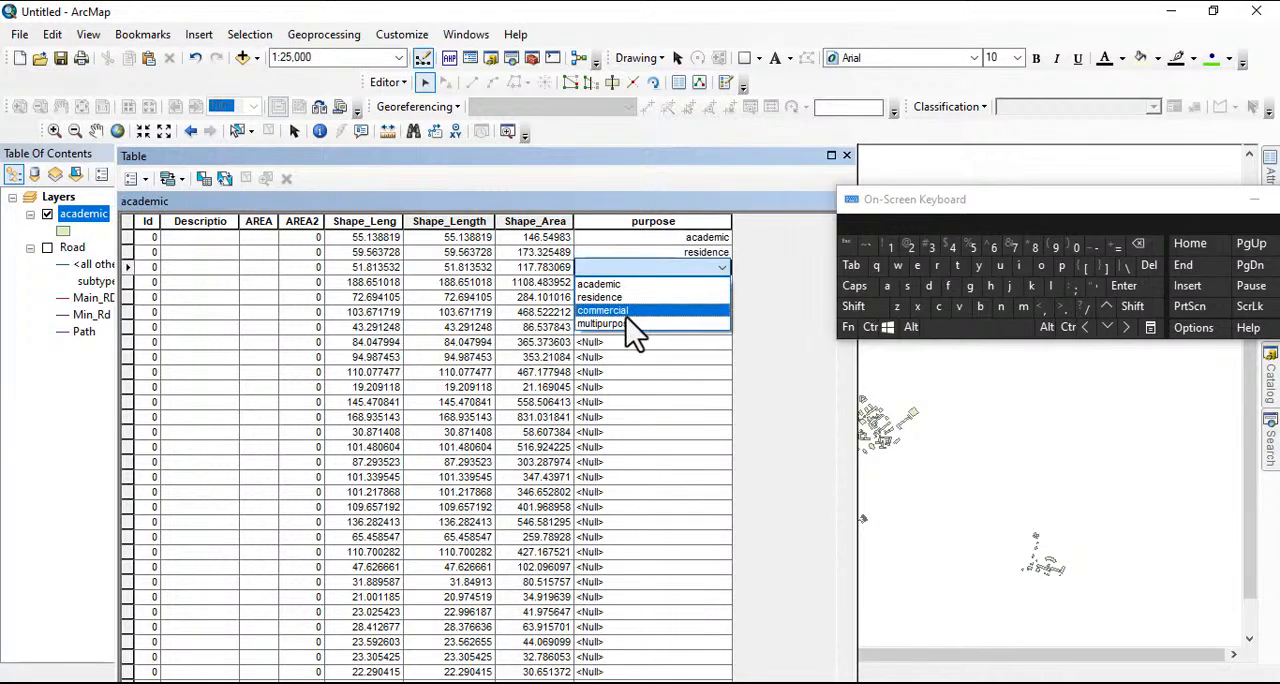
left_click(618, 308)
Set the purpose of the sixth record to residence and of the ninth and eleventh records to commercial
left_click(618, 310)
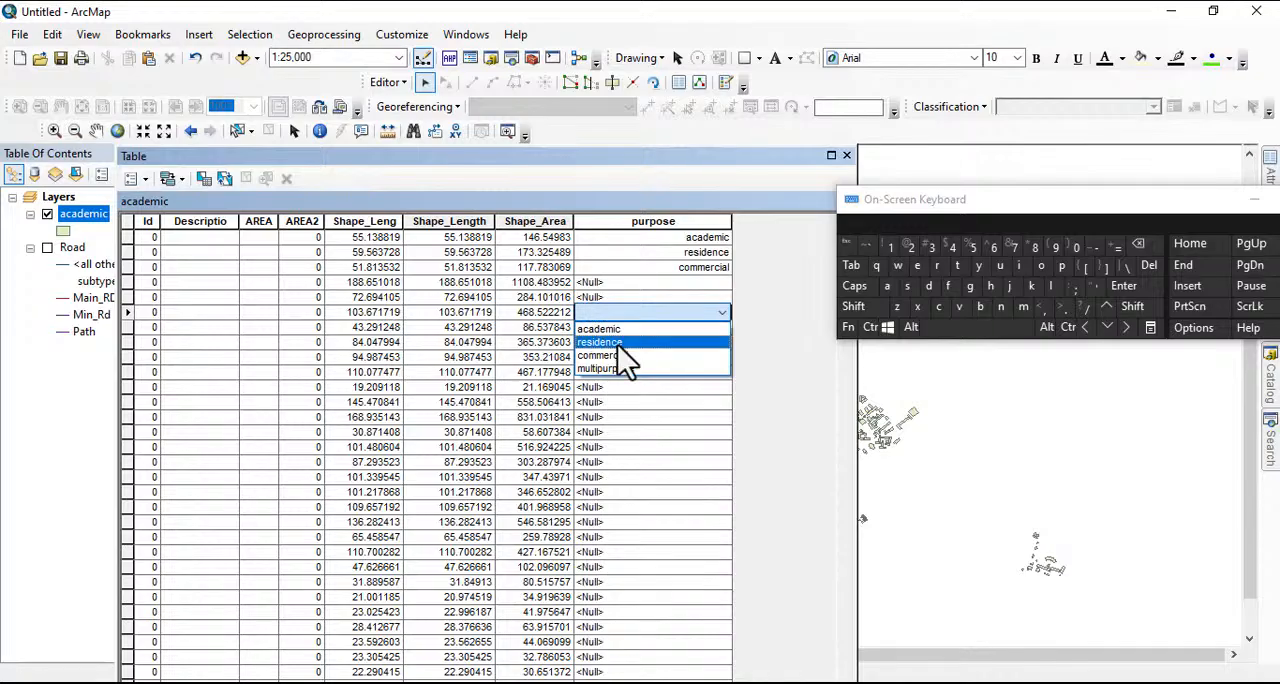
left_click(617, 344)
left_click(588, 360)
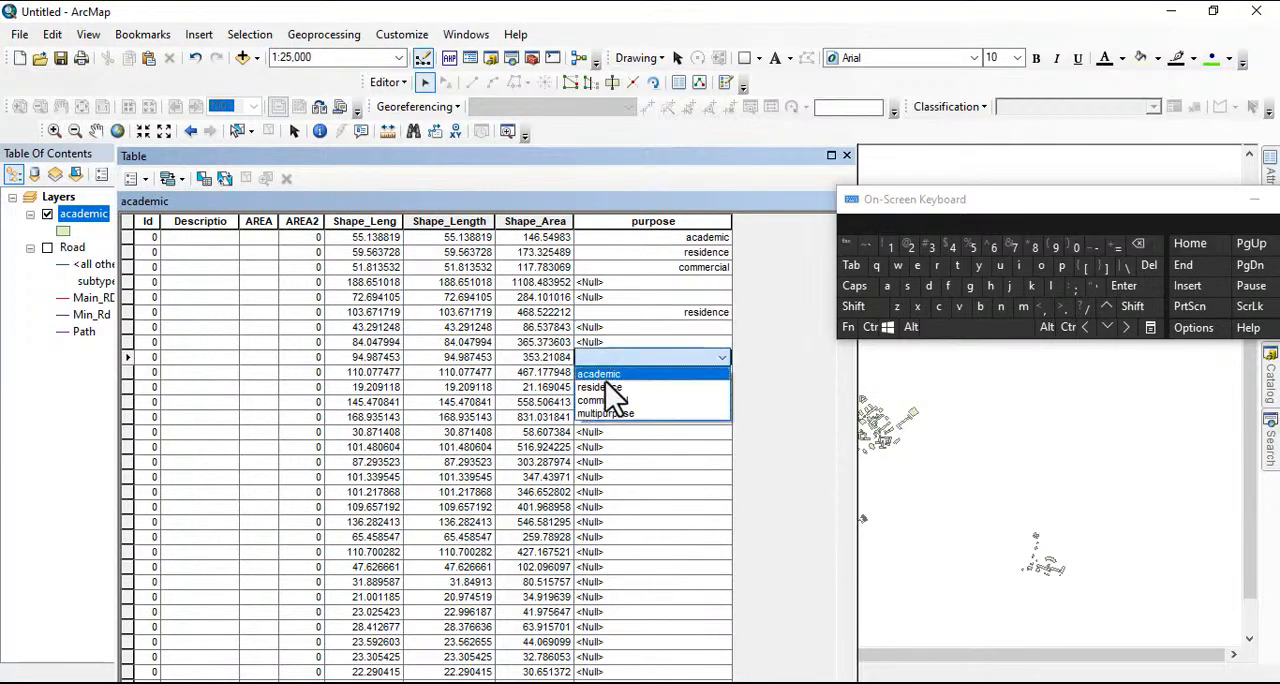
left_click(618, 403)
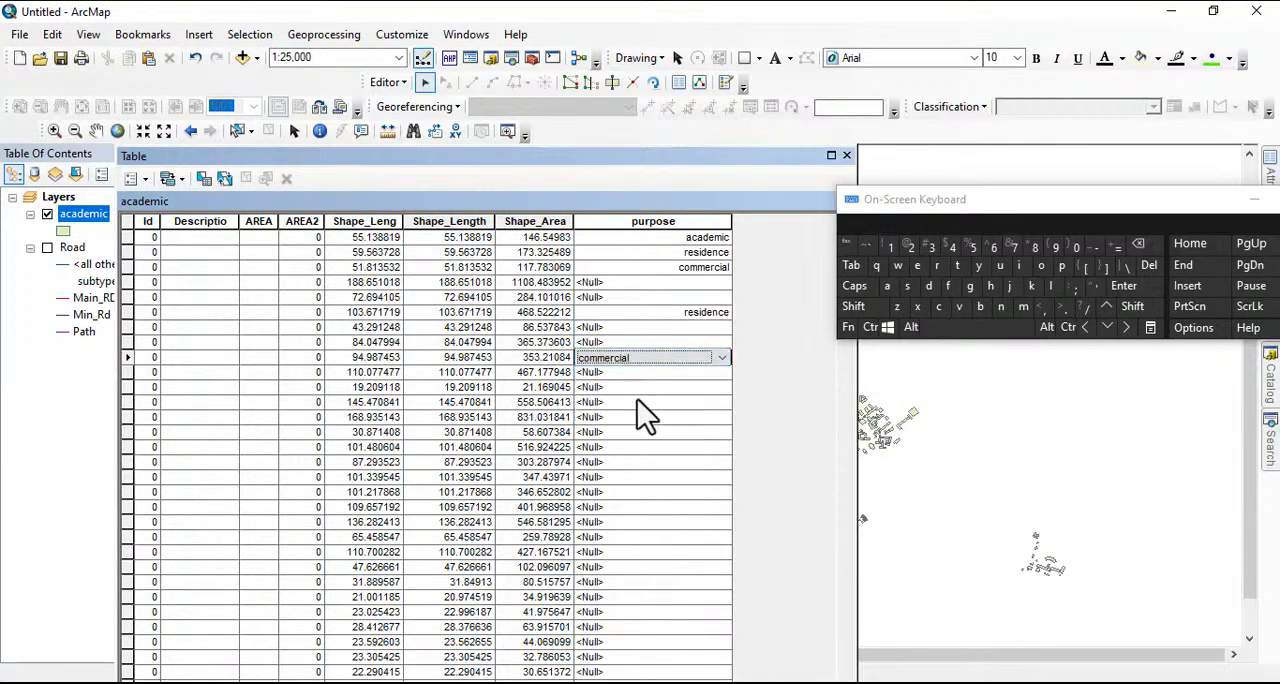
left_click(614, 388)
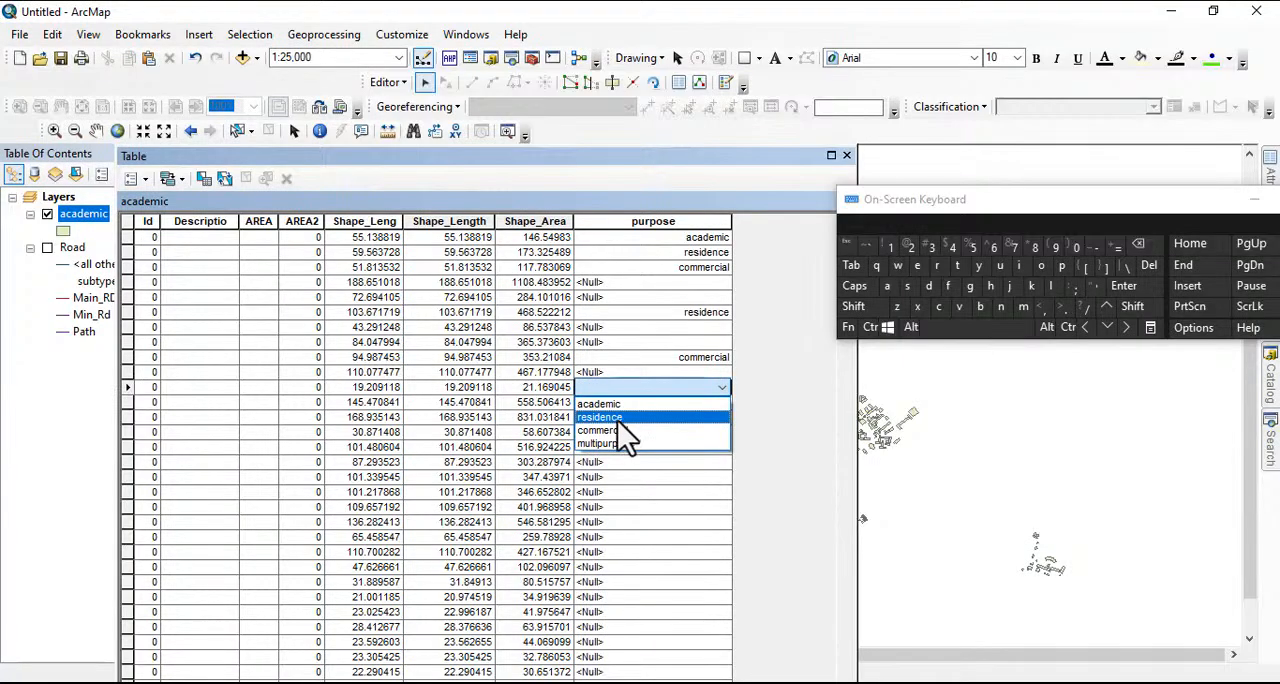
left_click(612, 430)
Set the purpose of the fourteenth and nineteenth records to multipurpose
left_click(605, 432)
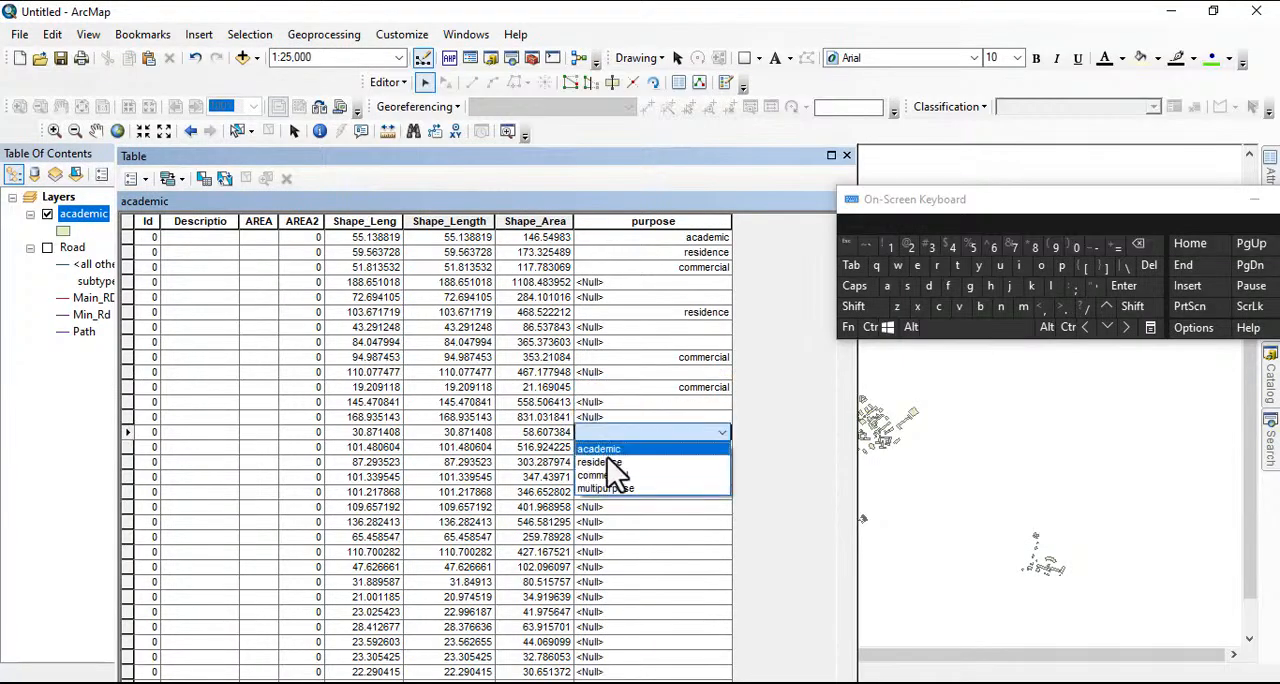
left_click(621, 491)
left_click(606, 508)
left_click(608, 508)
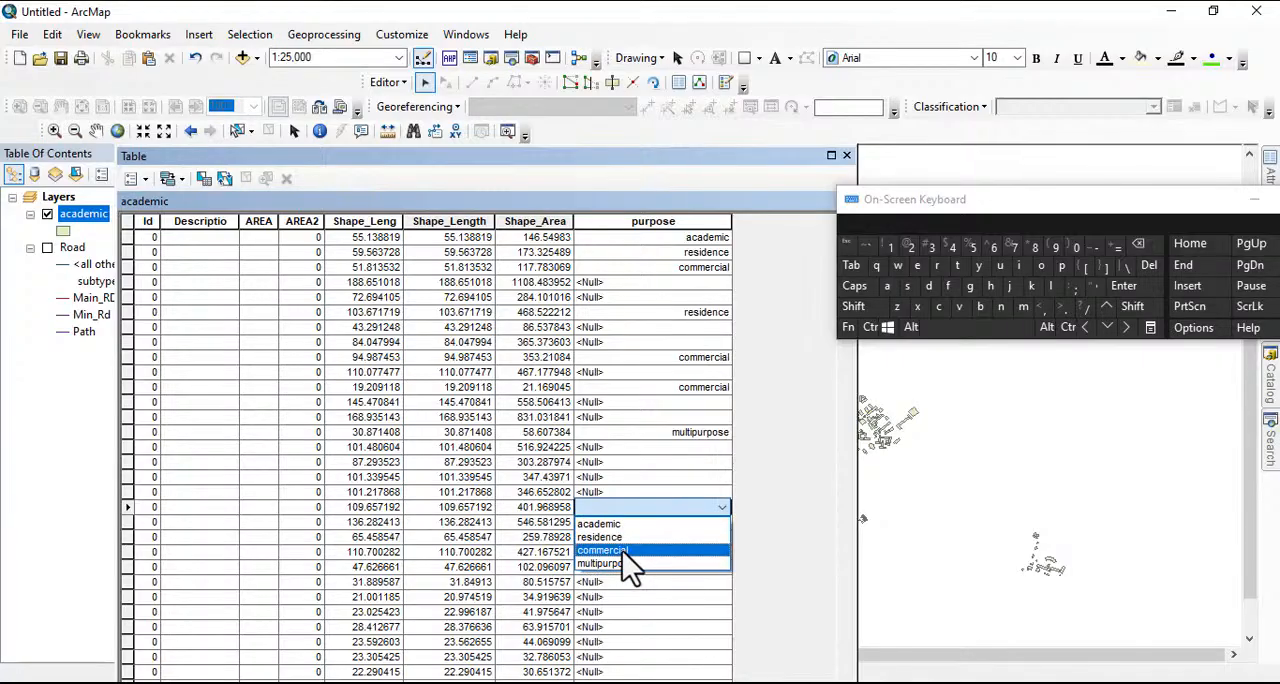
left_click(617, 565)
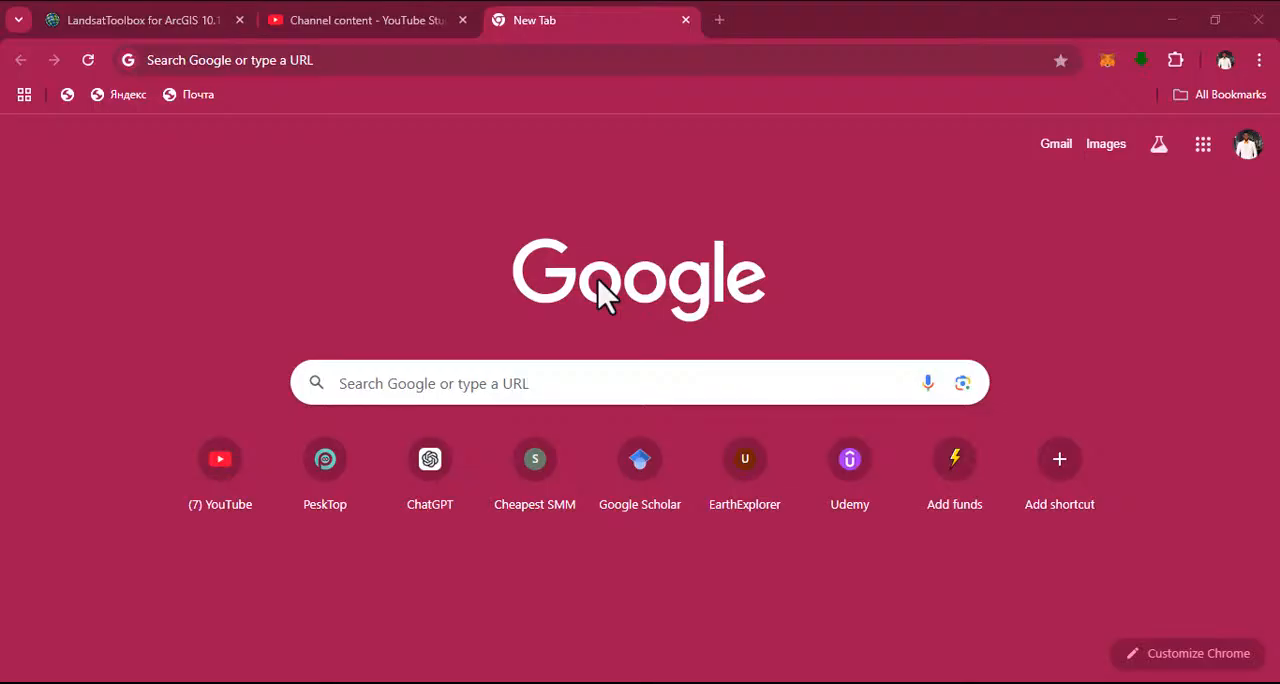
Switch to Chrome, search Google for geofabrik and open the Geofabrik download page
left_click(360, 55)
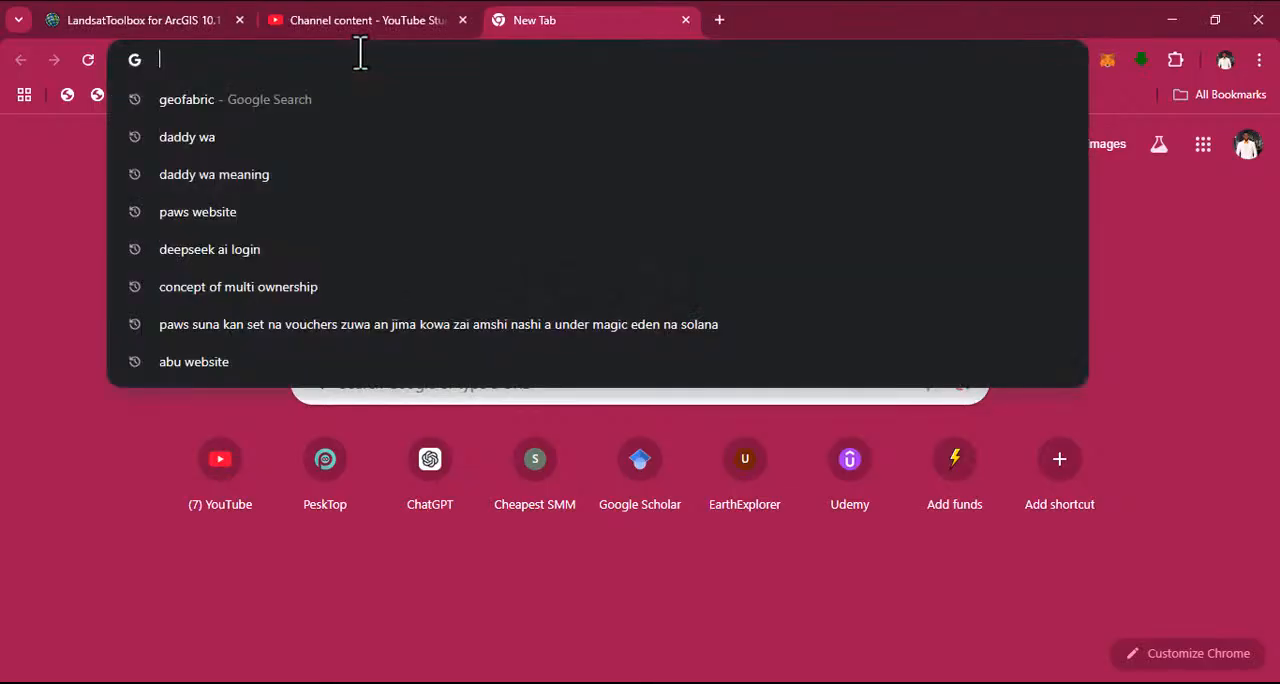
type("geofabrik")
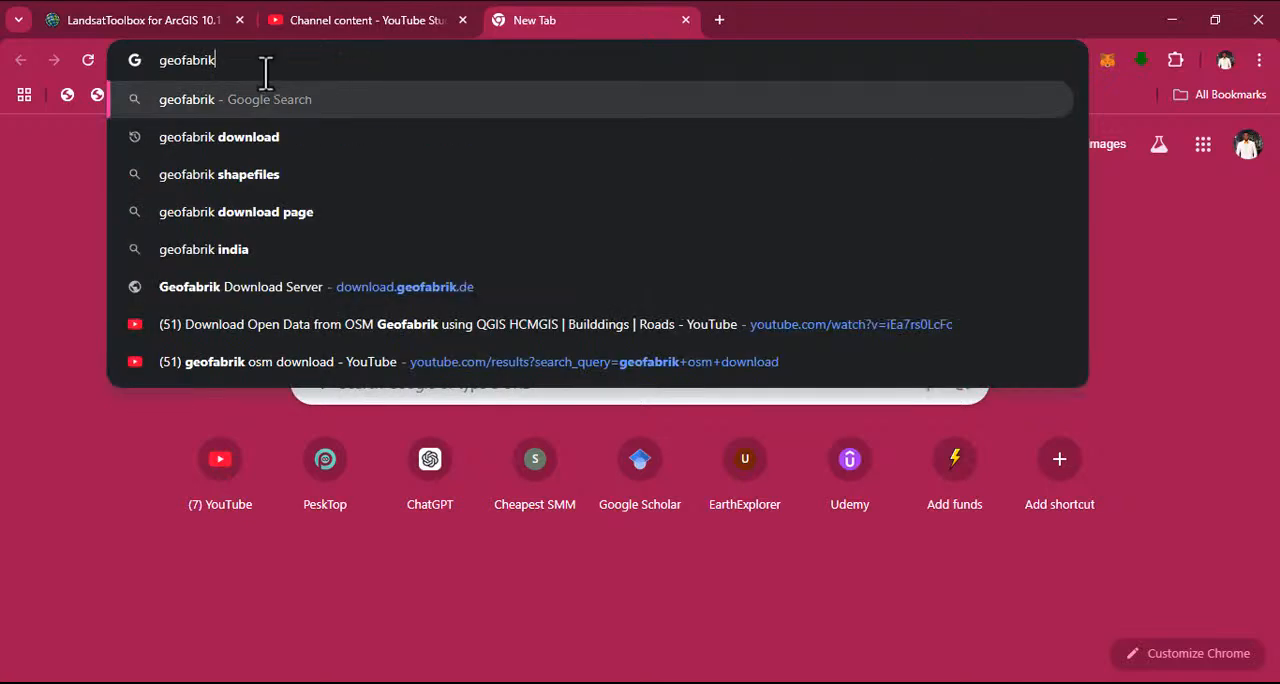
key("Return")
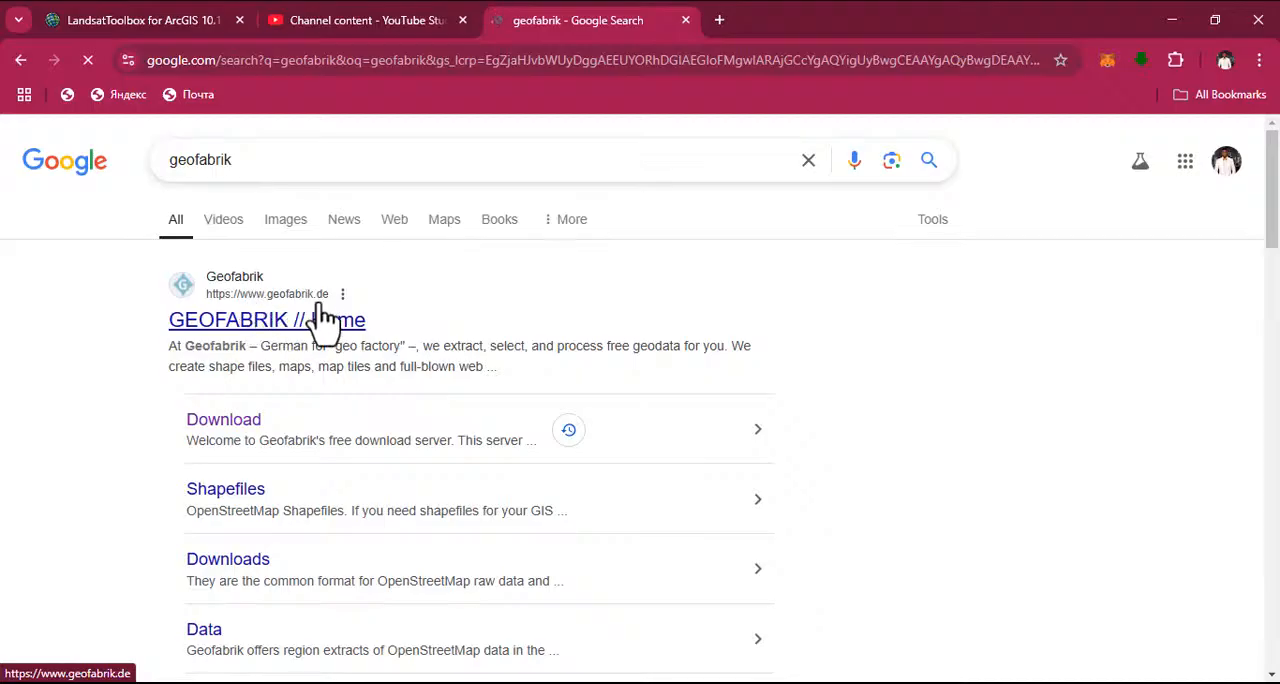
left_click(243, 432)
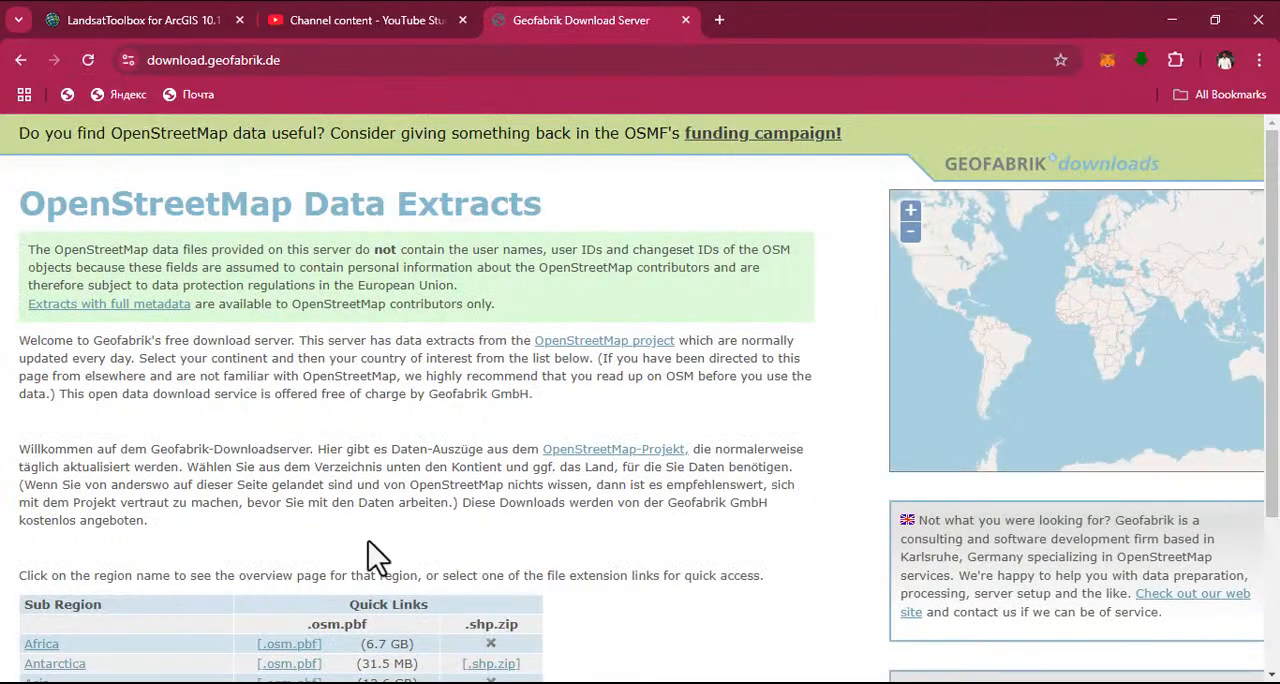
Open the Africa page from the sub-region list on the Geofabrik download site
scroll(372, 540, "down", 3)
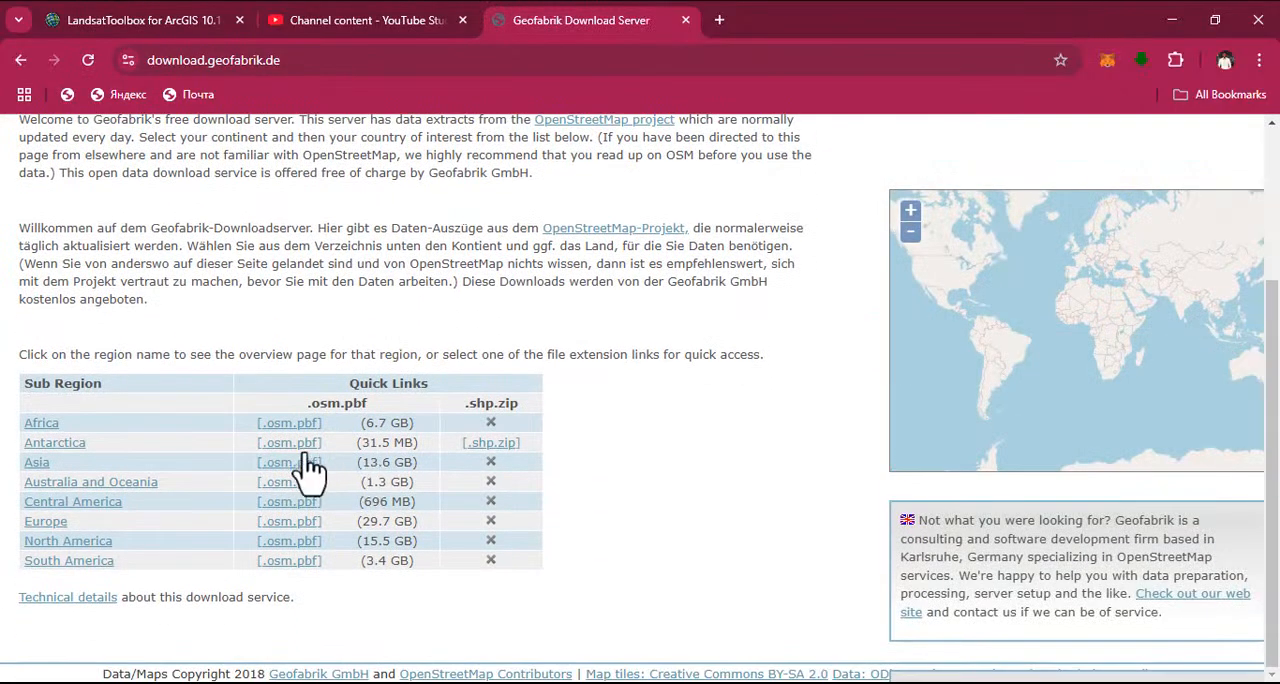
scroll(408, 358, "up", 3)
scroll(330, 520, "down", 3)
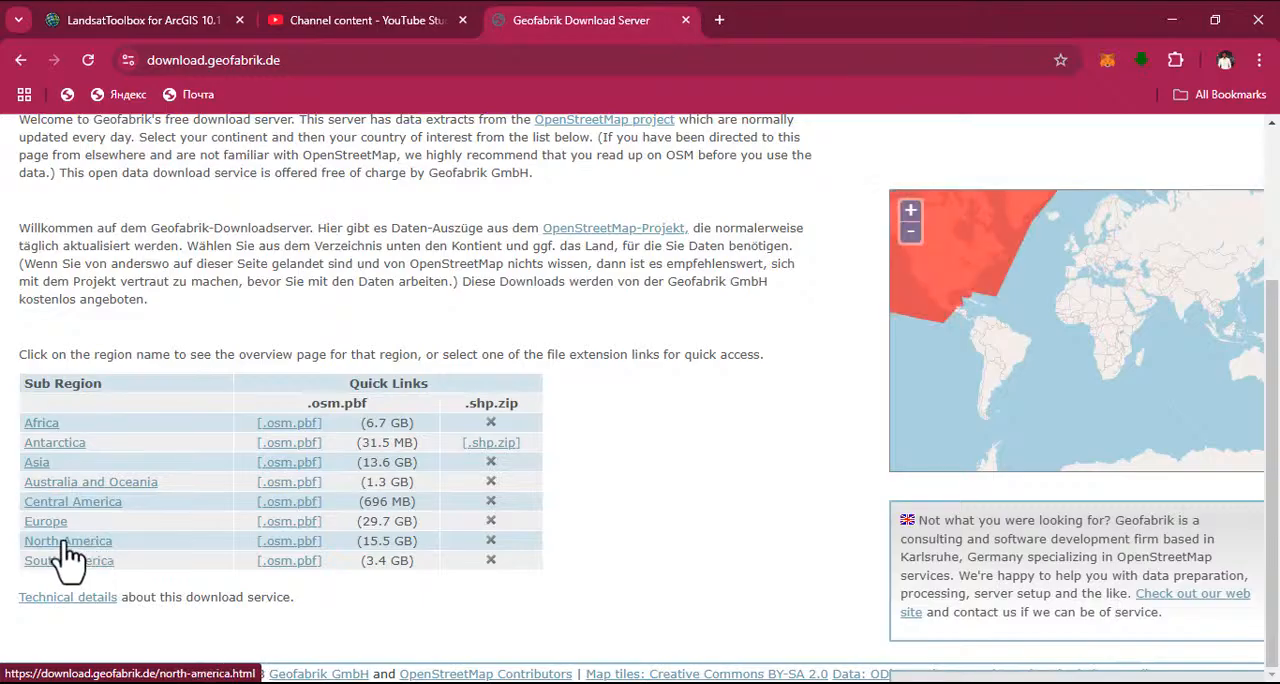
left_click(43, 424)
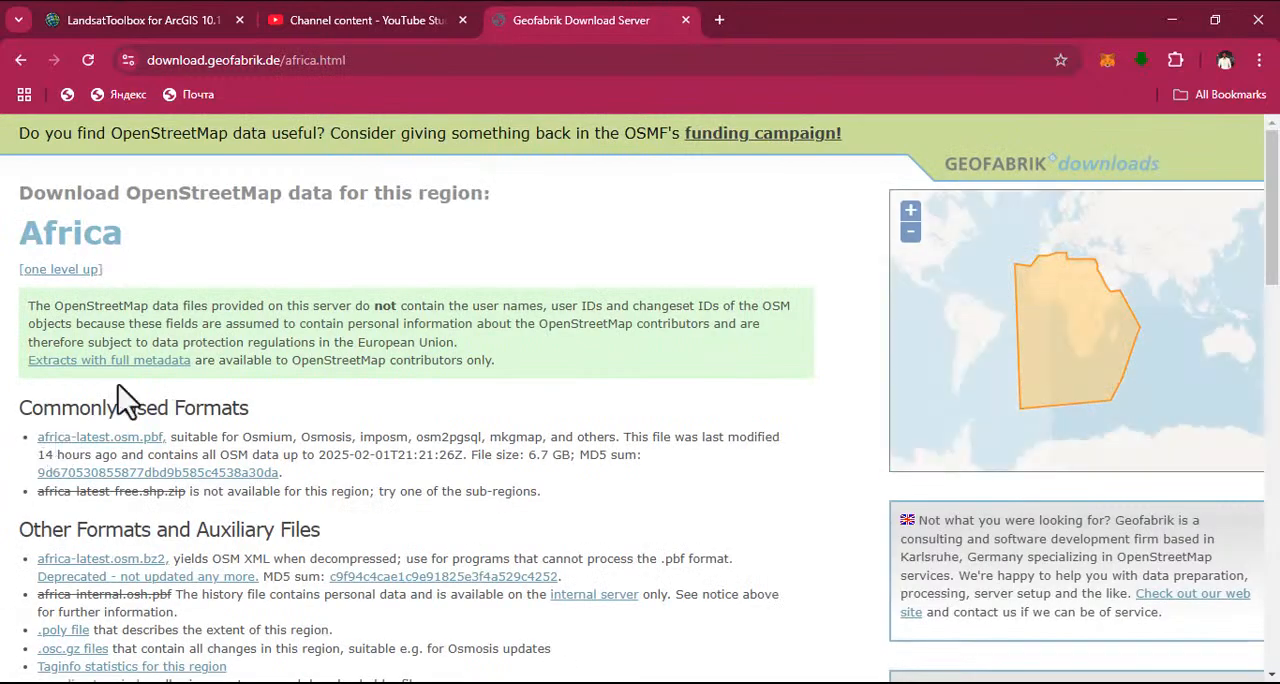
Find Nigeria among Africa's sub-regions and open its OpenStreetMap download page
scroll(114, 414, "down", 7)
scroll(137, 380, "down", 7)
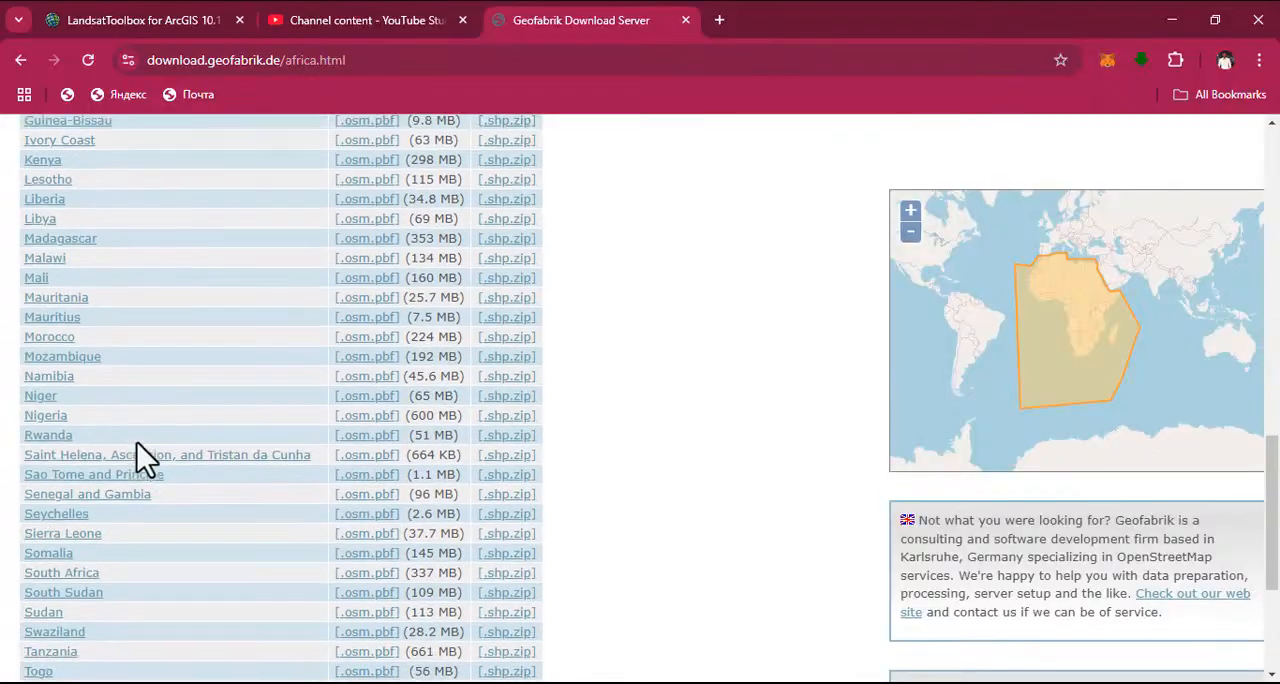
scroll(120, 432, "up", 7)
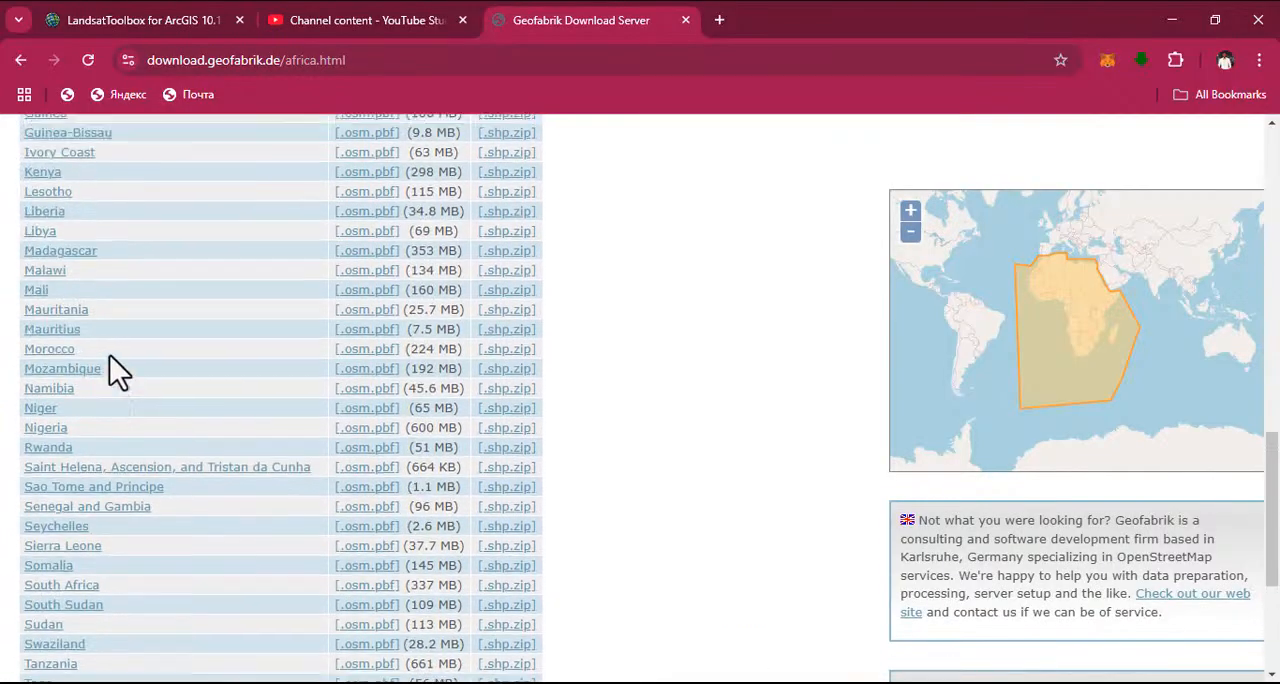
scroll(94, 343, "up", 3)
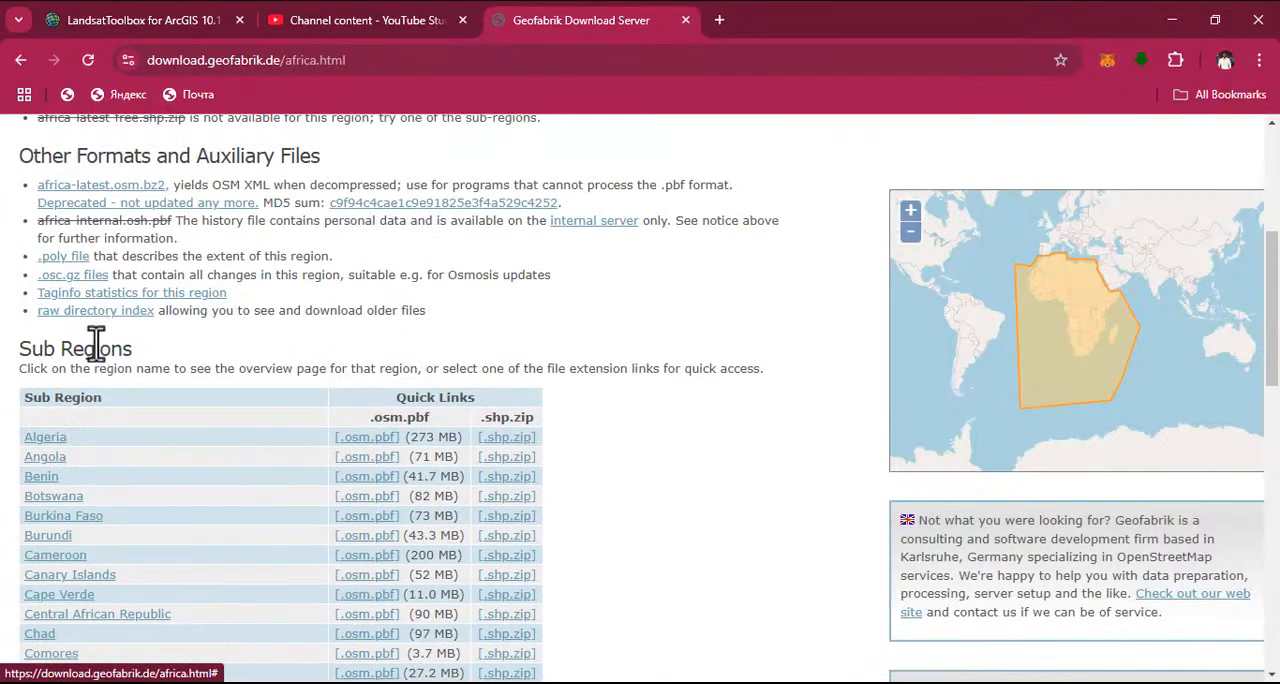
scroll(107, 400, "down", 10)
scroll(125, 360, "up", 4)
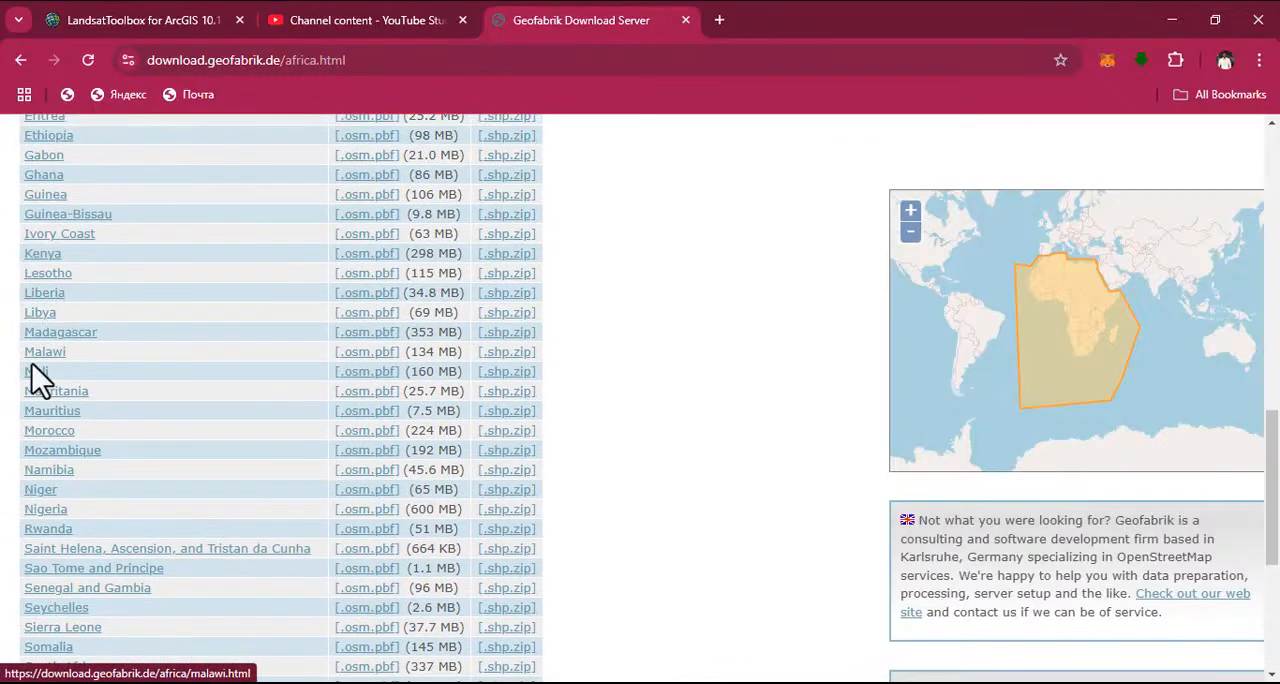
left_click(46, 512)
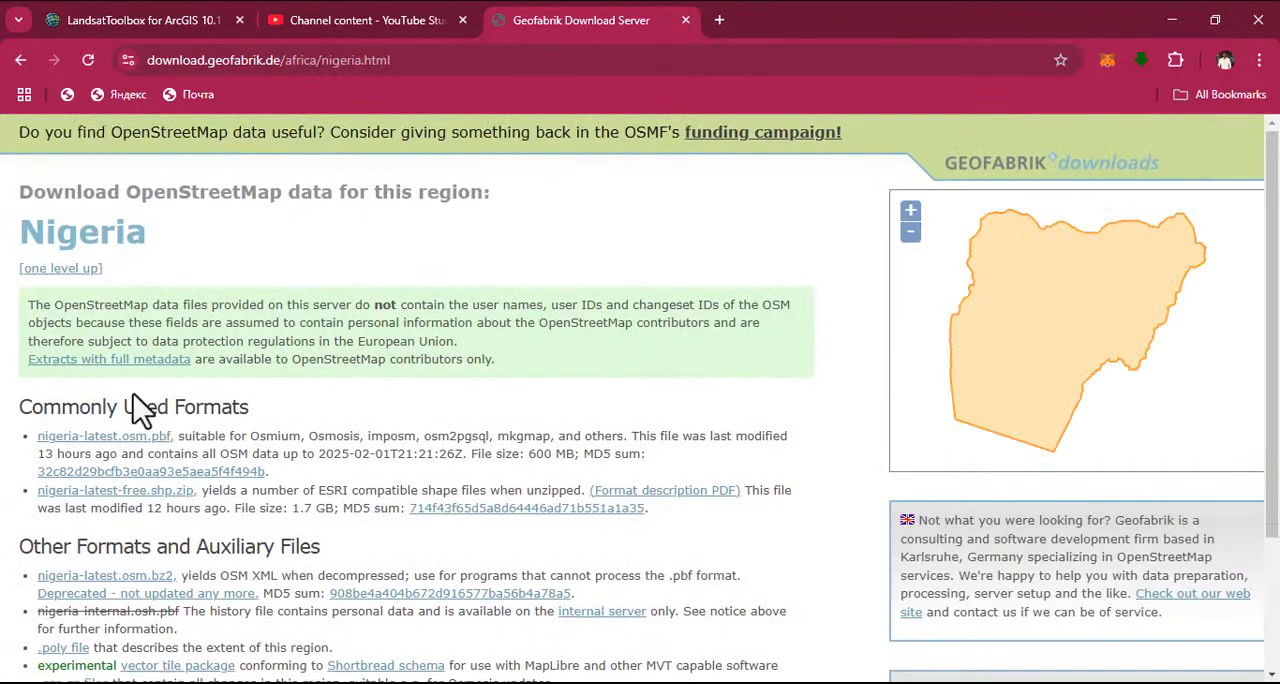
Start downloading the Nigeria shapefile archive nigeria-latest-free.shp.zip, pause the transfer and close its progress window
scroll(137, 409, "down", 2)
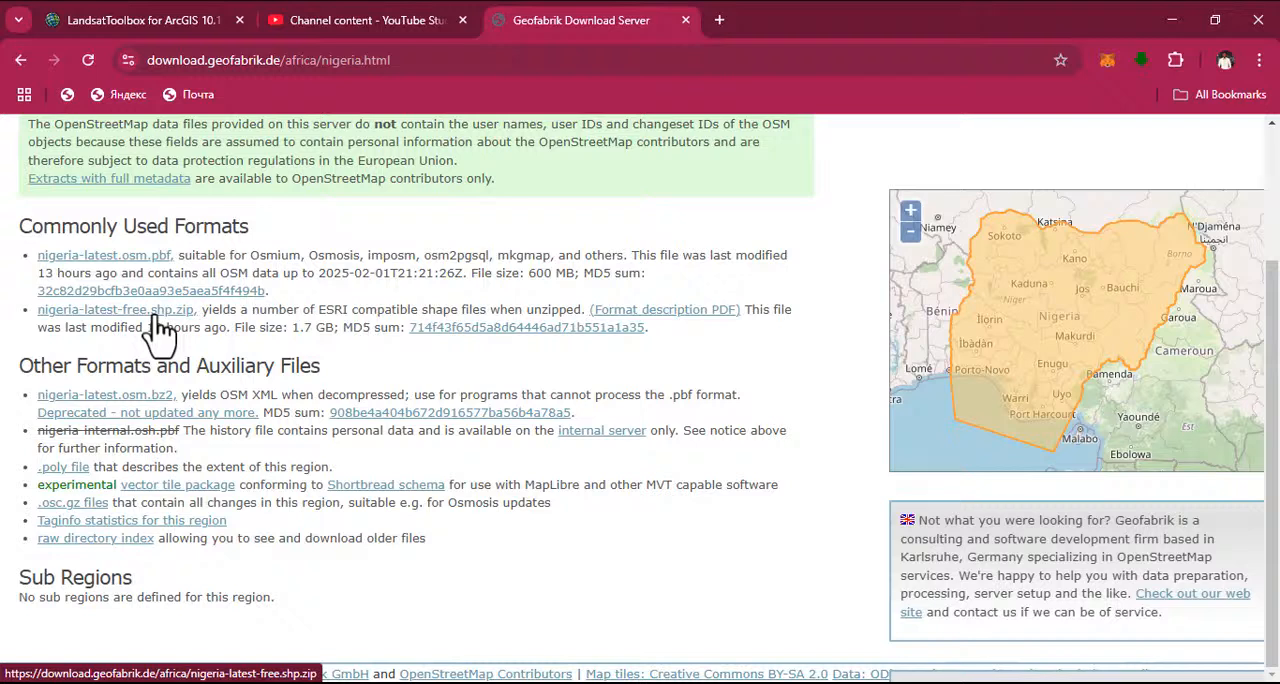
left_click(97, 318)
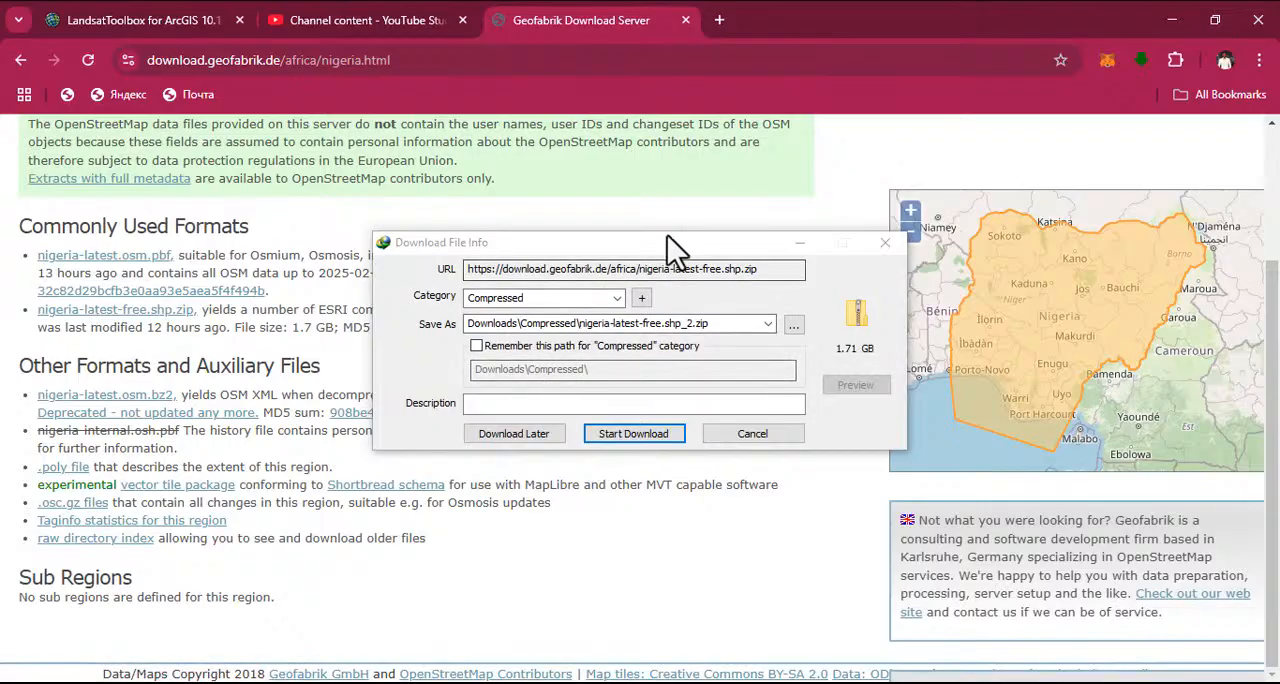
left_click_drag(671, 235, 490, 184)
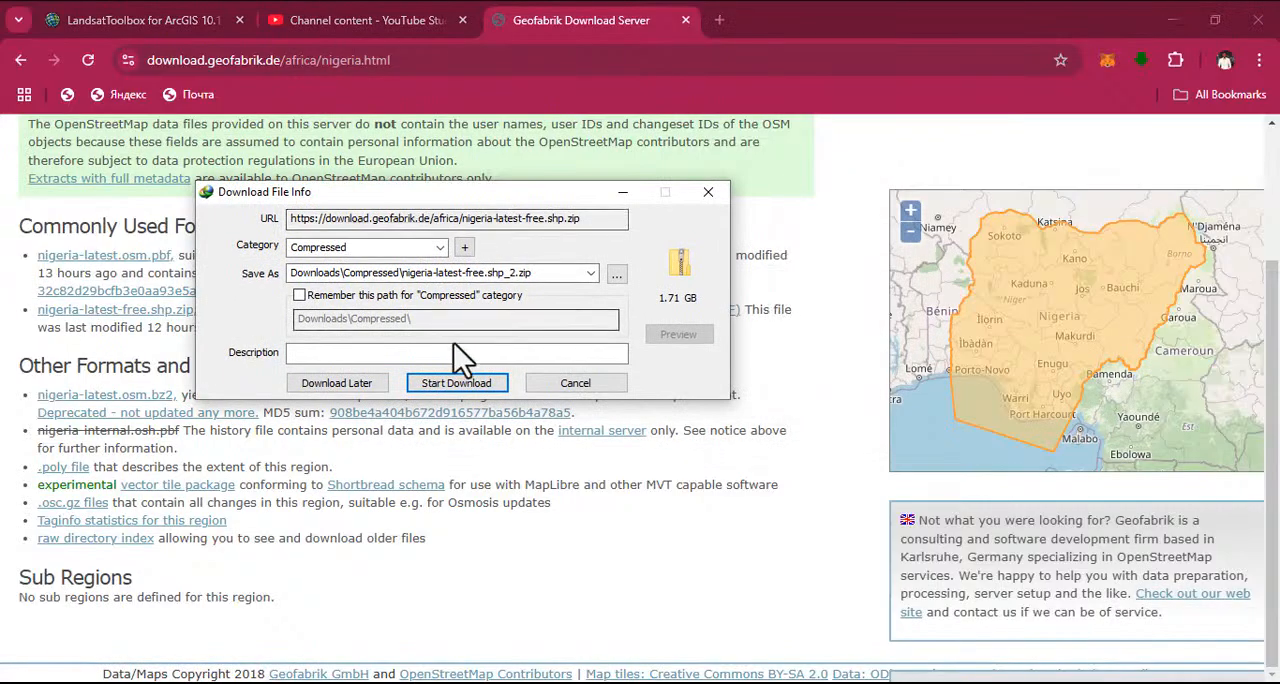
left_click(450, 383)
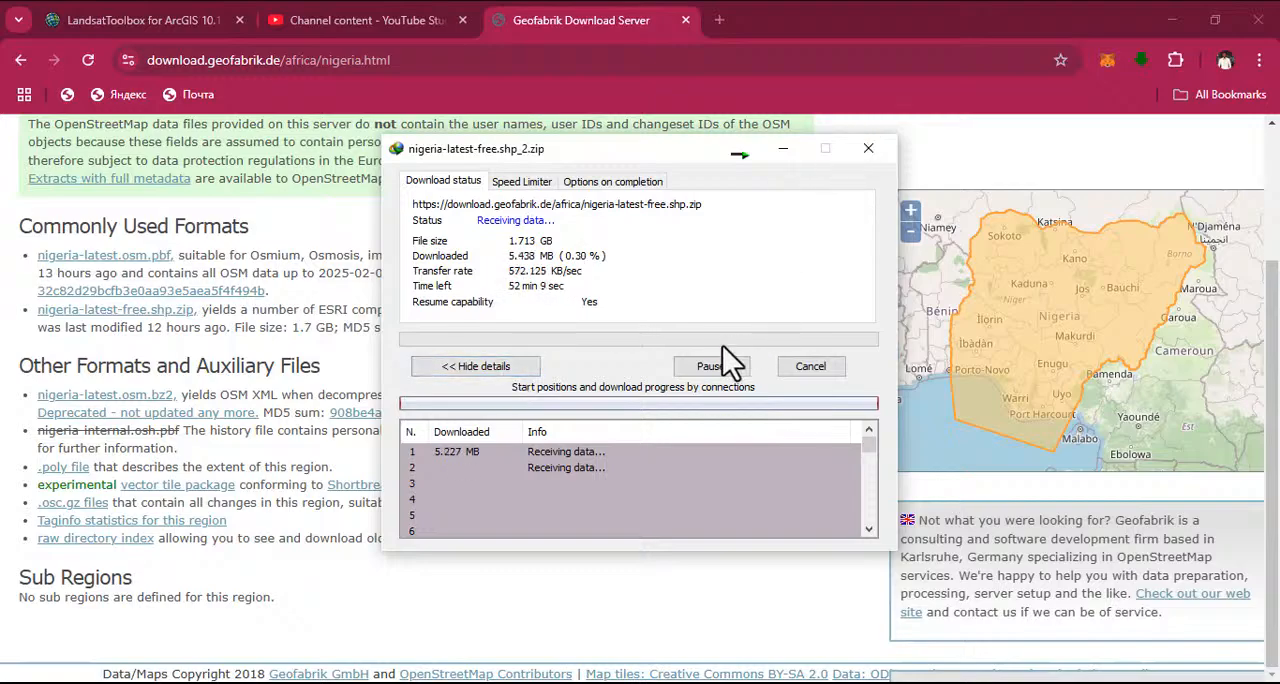
left_click(709, 368)
left_click(868, 148)
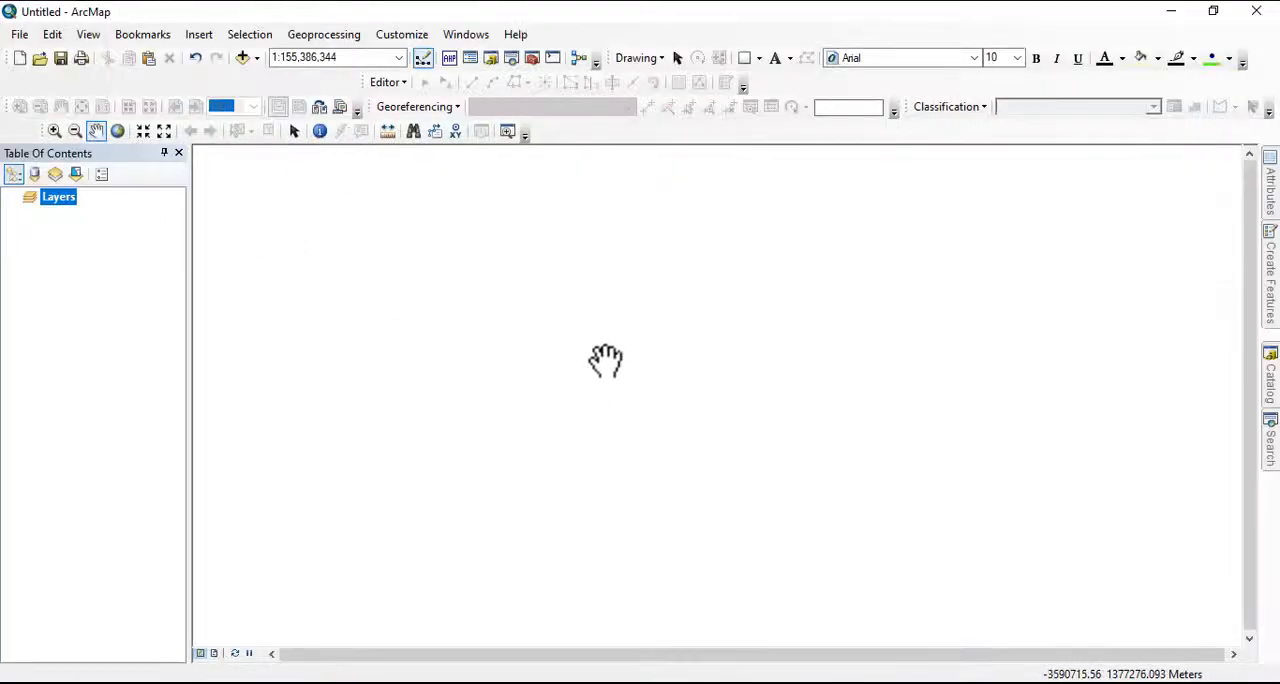
Switch to ArcMap, add gis_osm_buildings_a_free_2.shp from the nigeria-latest-free.shp folder in C:\wrk to inspect its extent, and remove it from the map
left_click(245, 58)
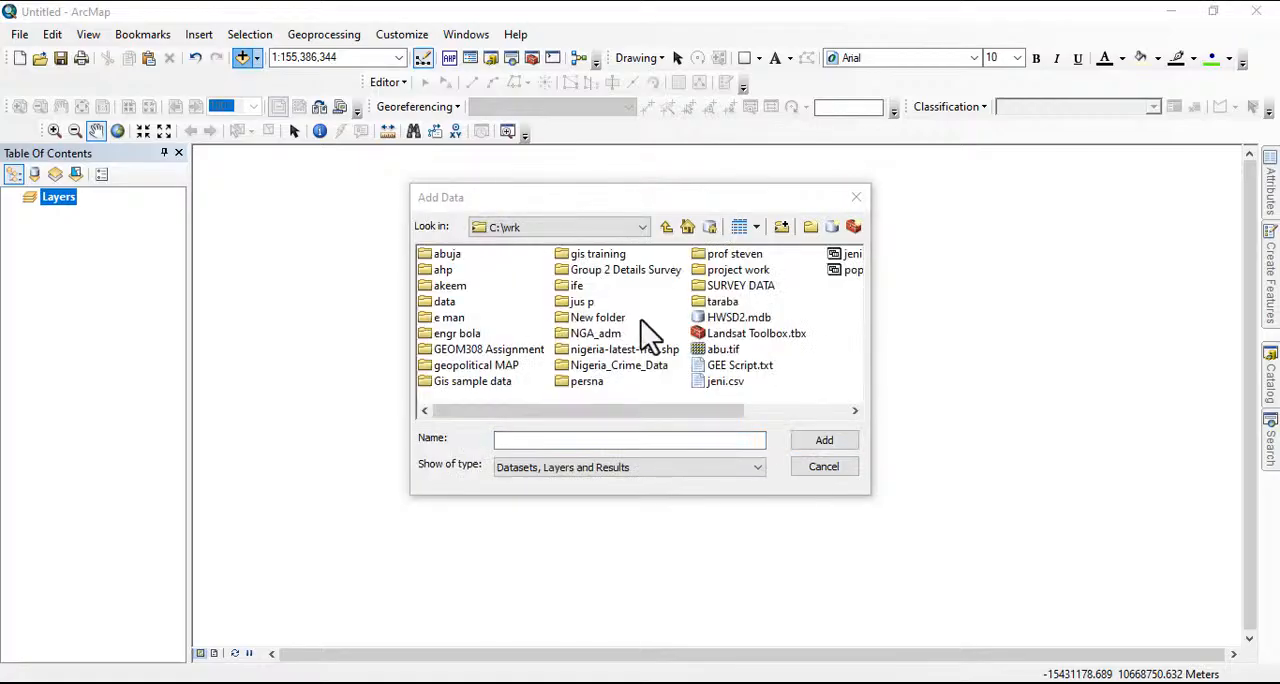
double_click(599, 352)
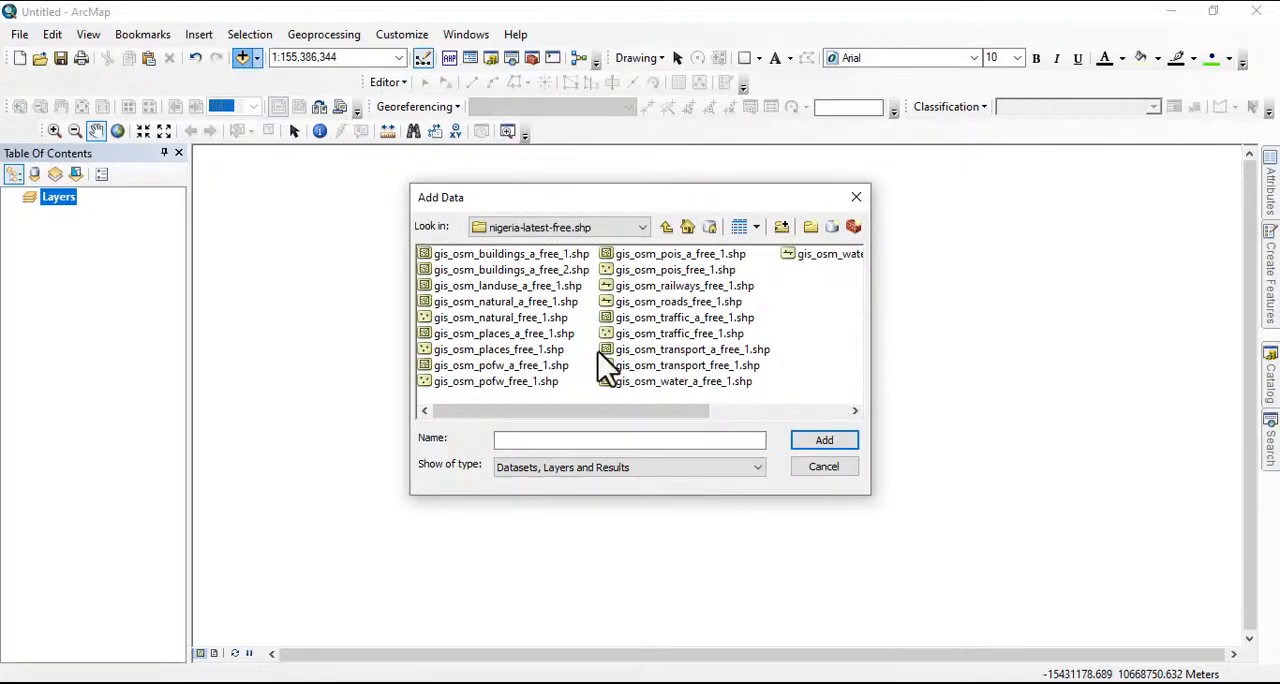
left_click(478, 256)
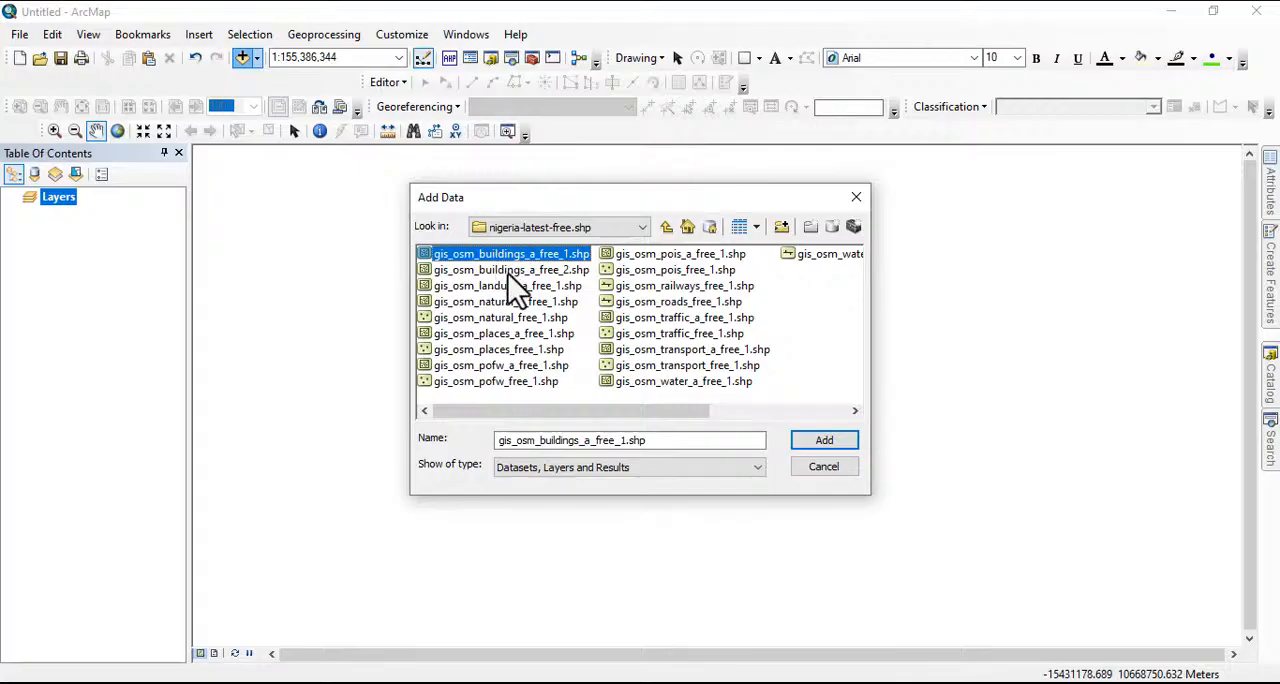
left_click(509, 272)
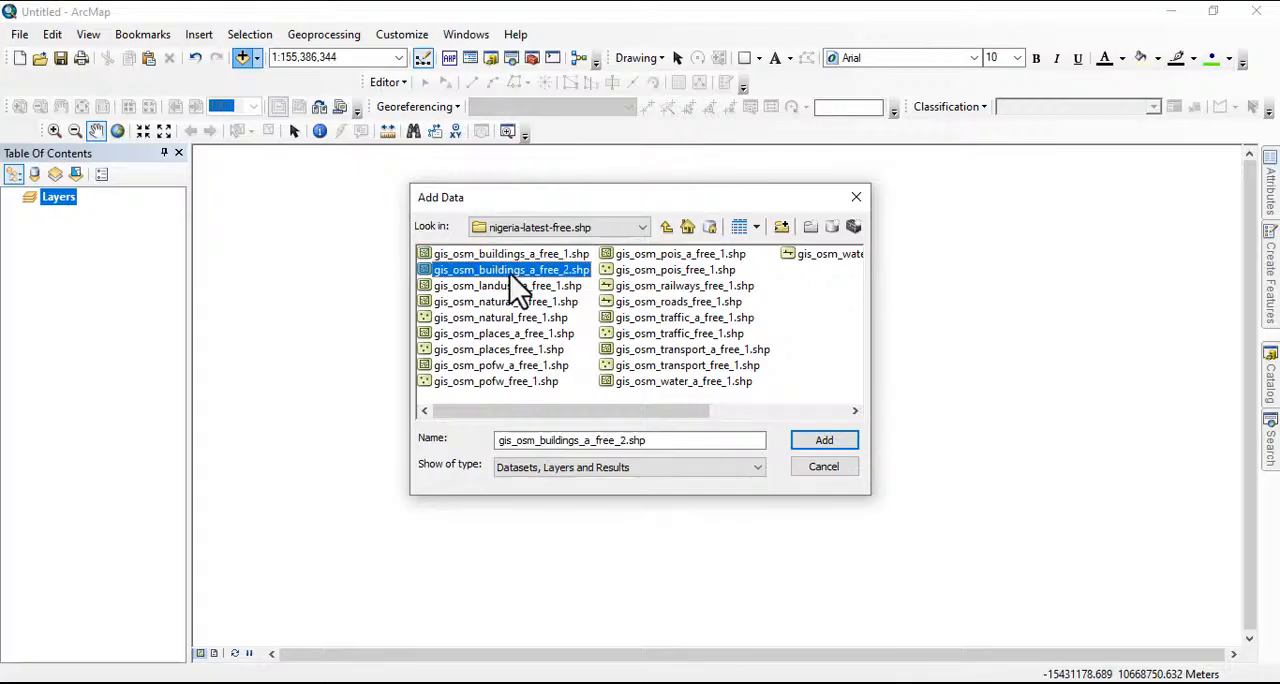
left_click(822, 441)
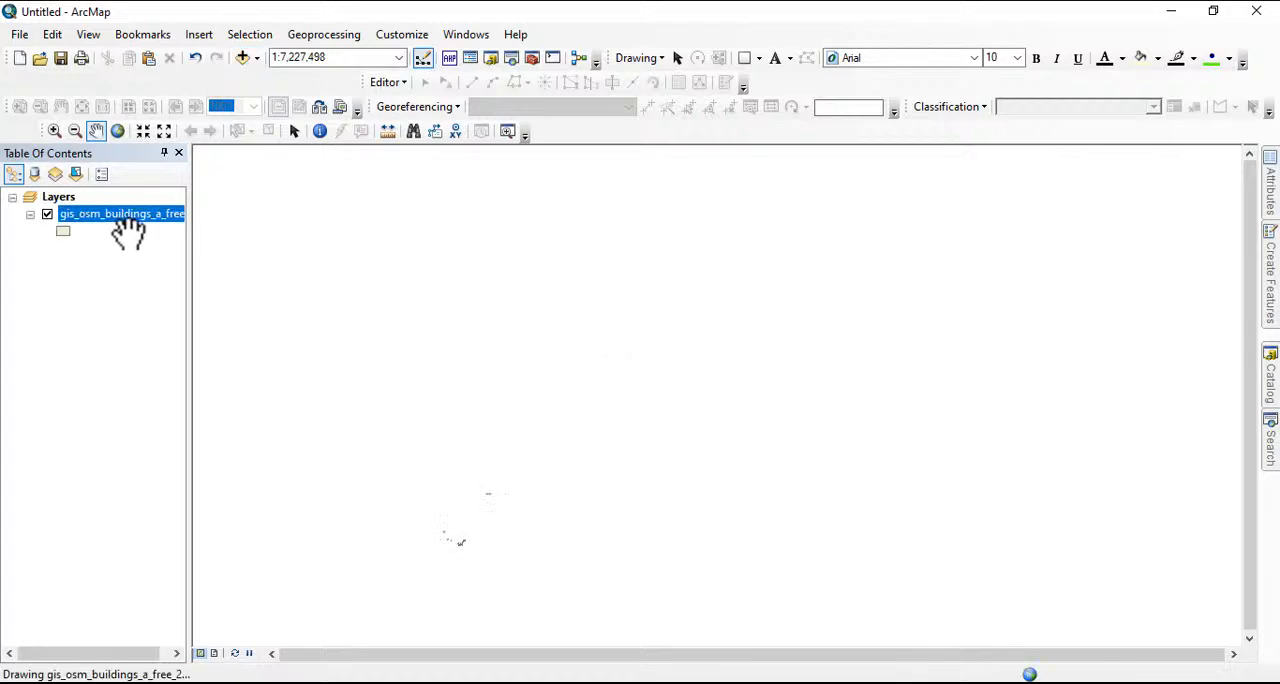
right_click(114, 217)
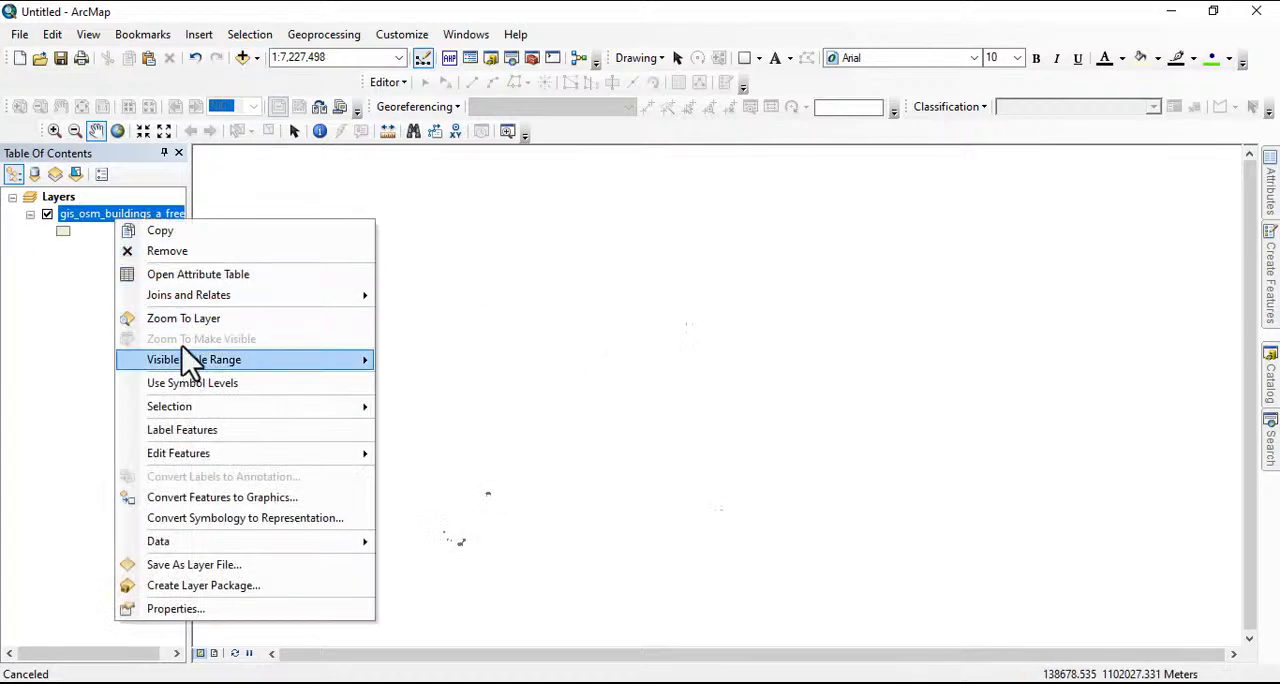
left_click(183, 318)
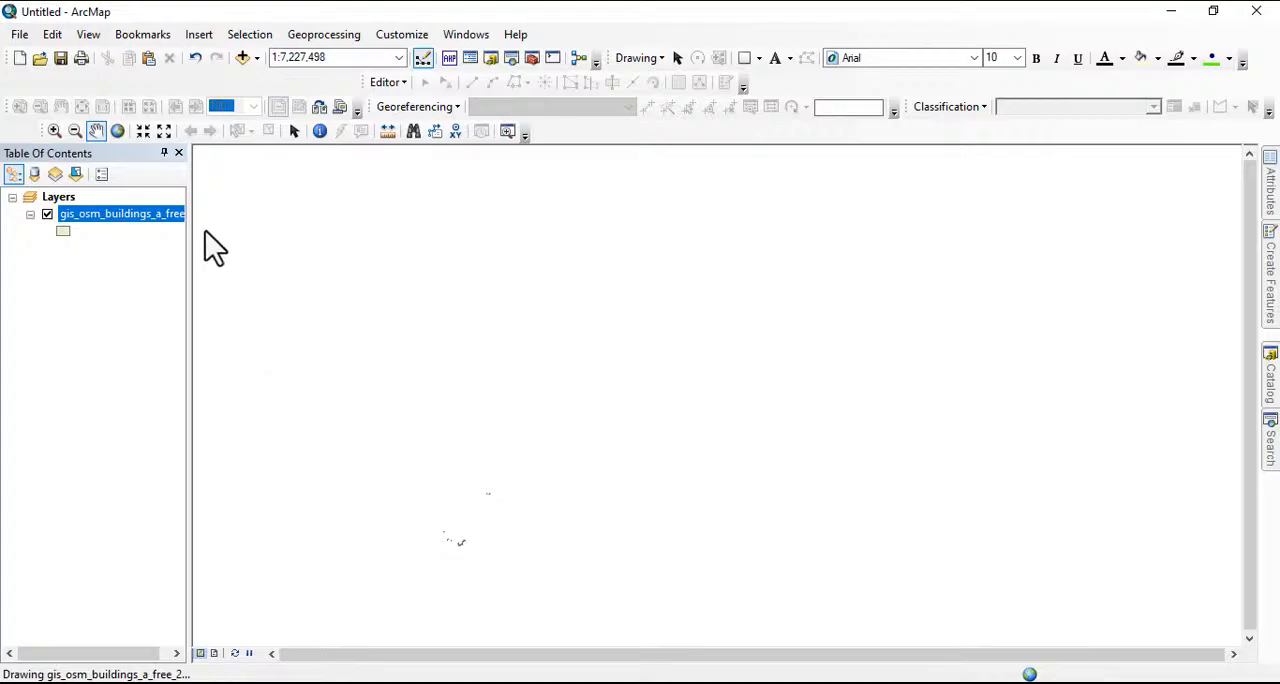
right_click(120, 228)
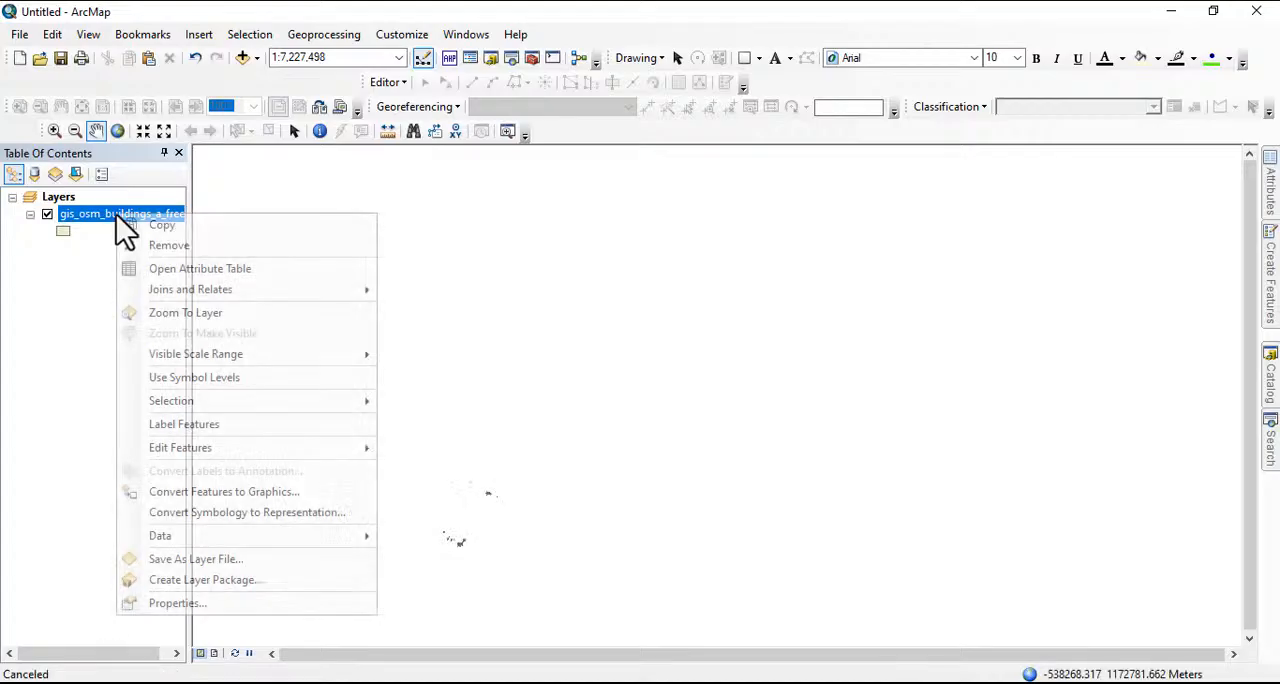
left_click(176, 245)
Add gis_osm_buildings_a_free_1.shp to inspect its full extent, and remove it from the map
left_click(245, 59)
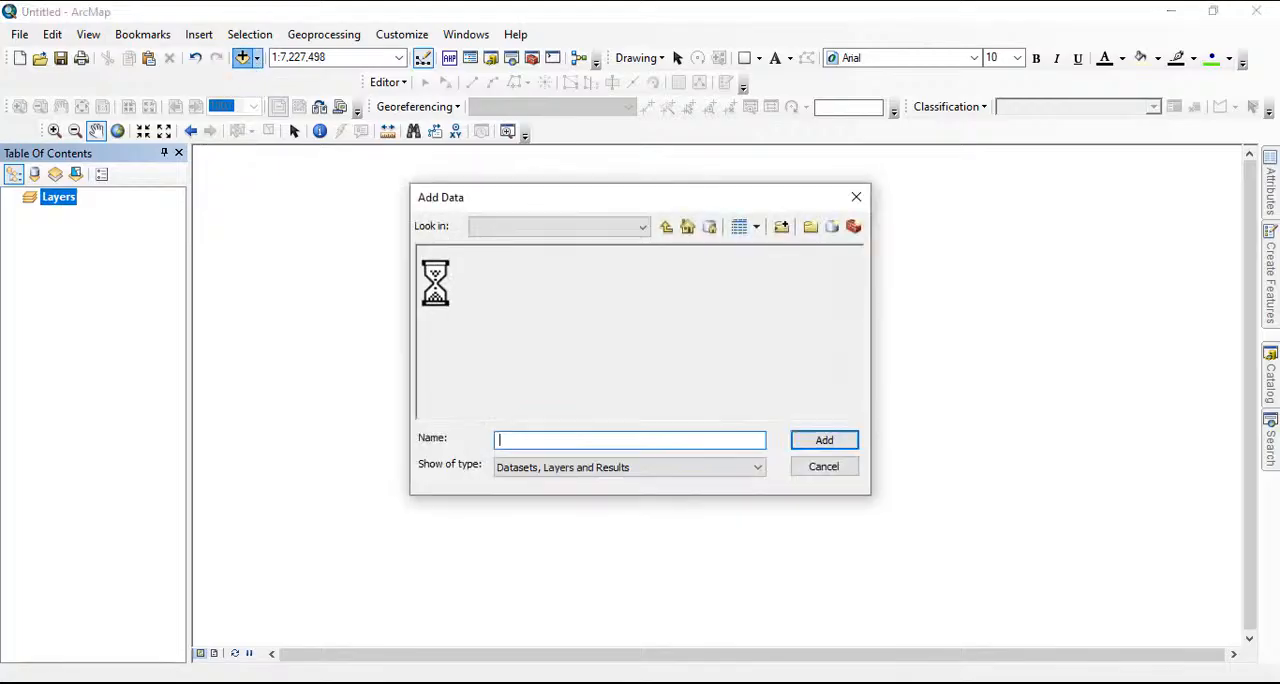
left_click(486, 257)
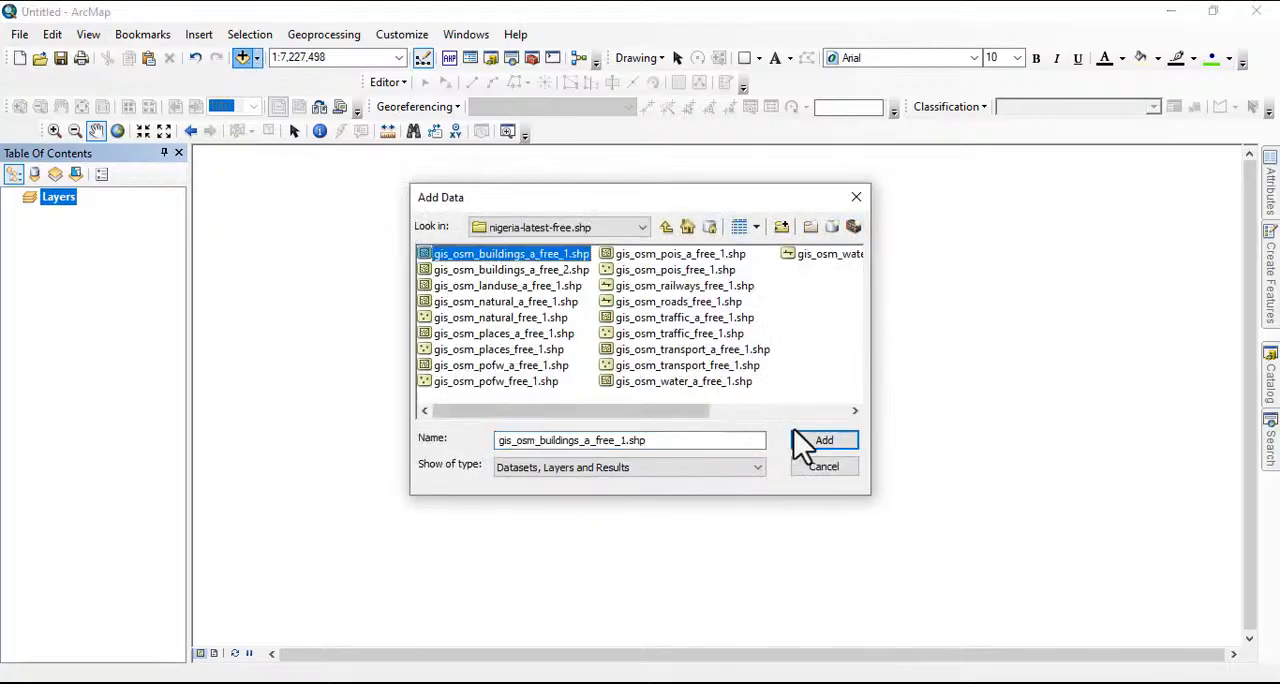
left_click(816, 447)
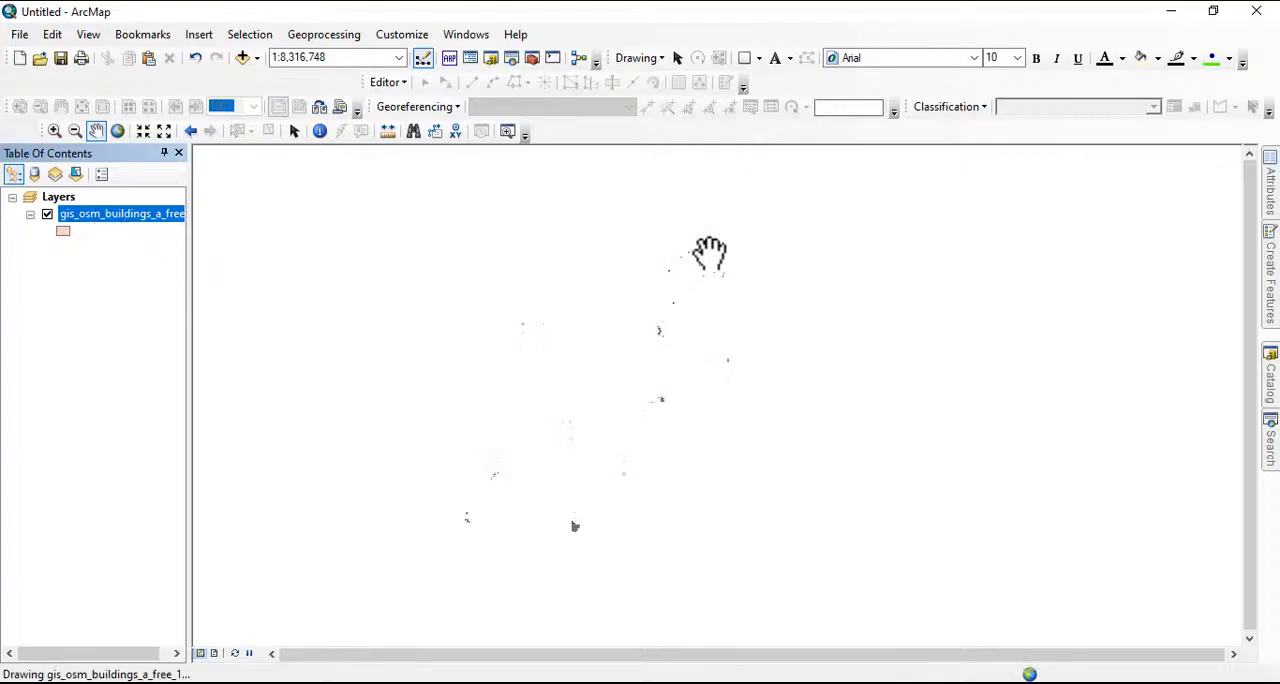
right_click(128, 216)
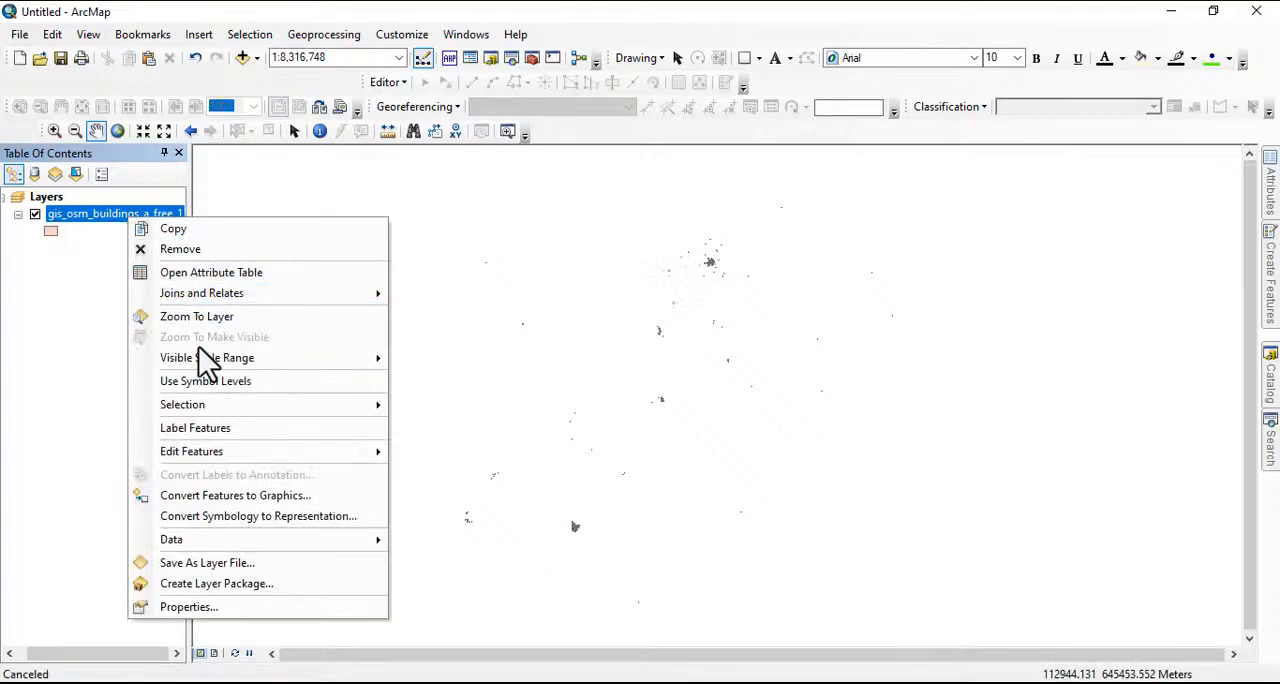
left_click(205, 316)
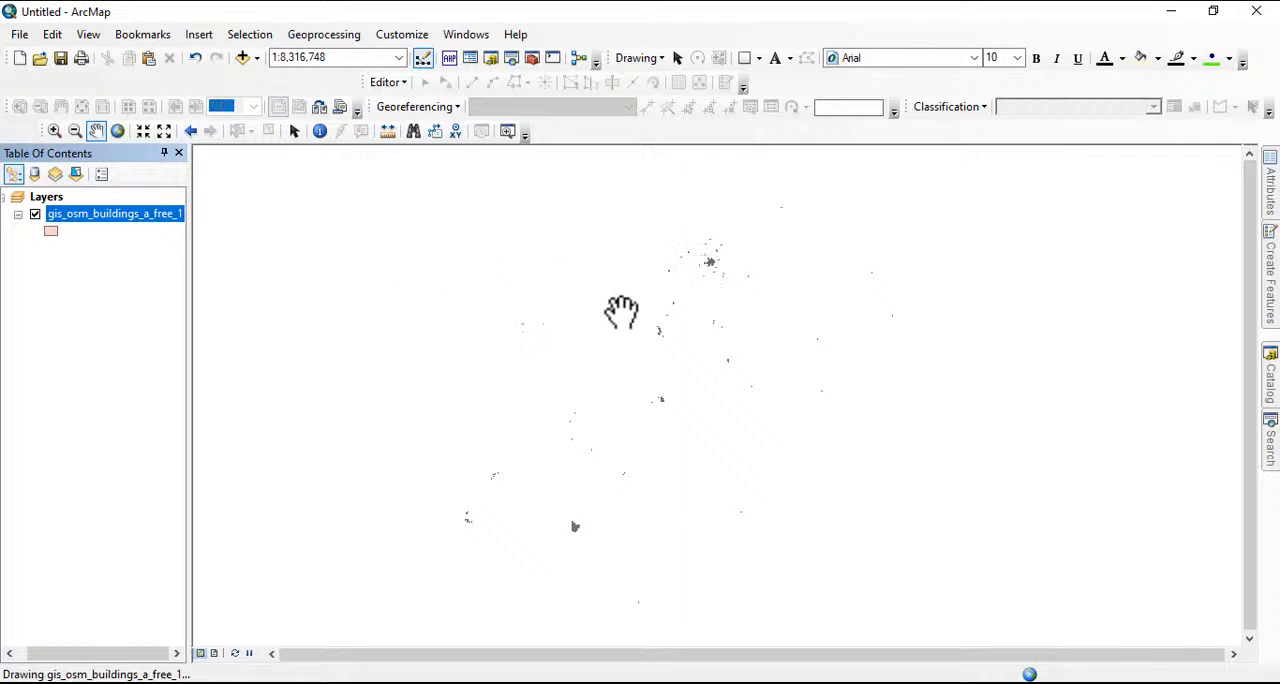
right_click(115, 212)
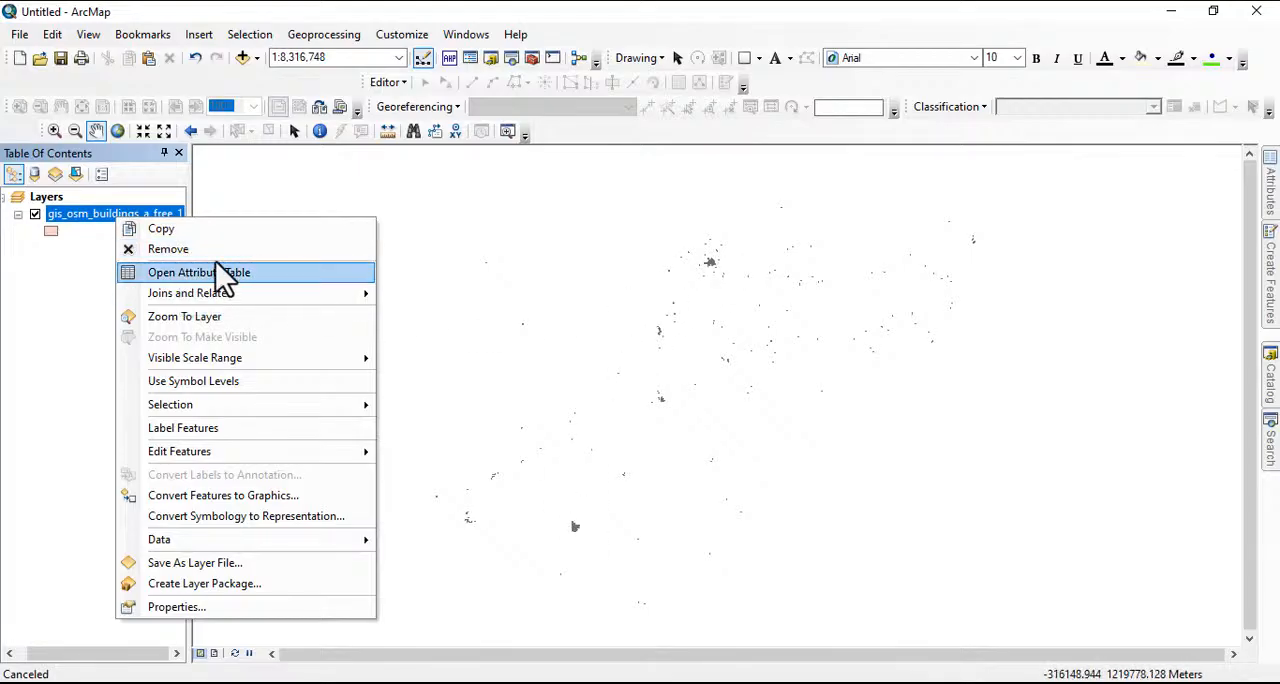
left_click(217, 249)
Add the places polygon shapefile gis_osm_places_a_free_1.shp to view it, and remove it from the map
left_click(241, 57)
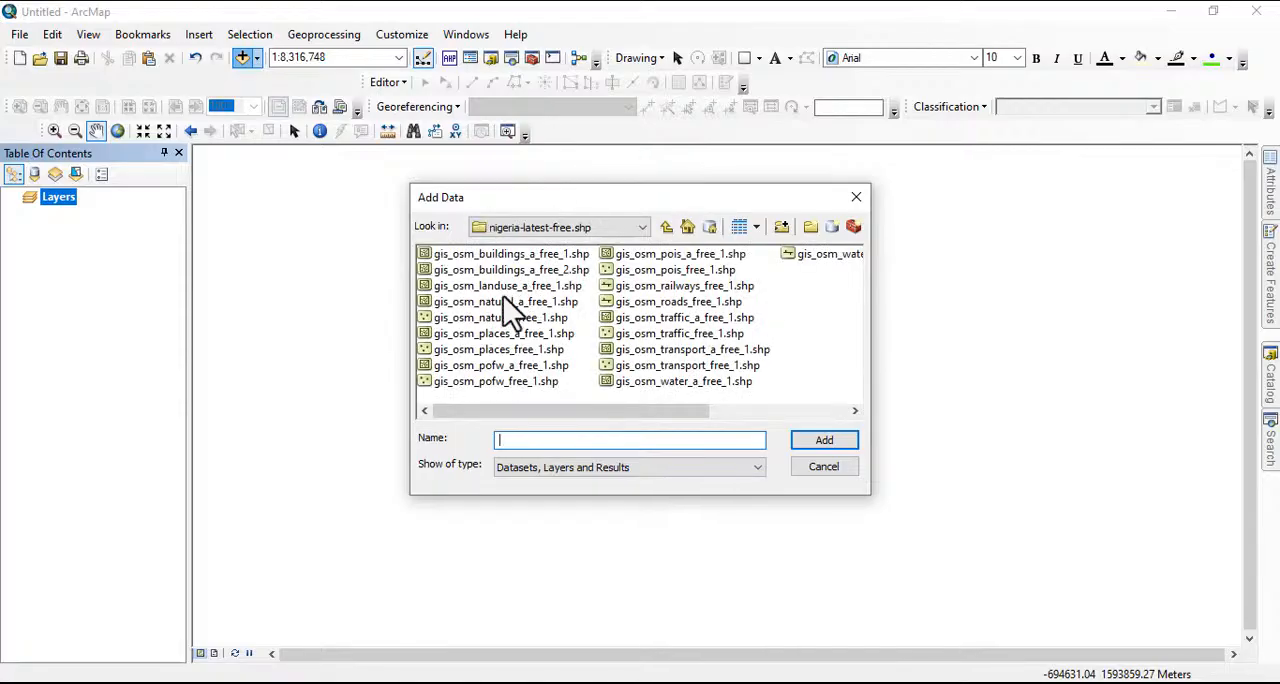
left_click(508, 334)
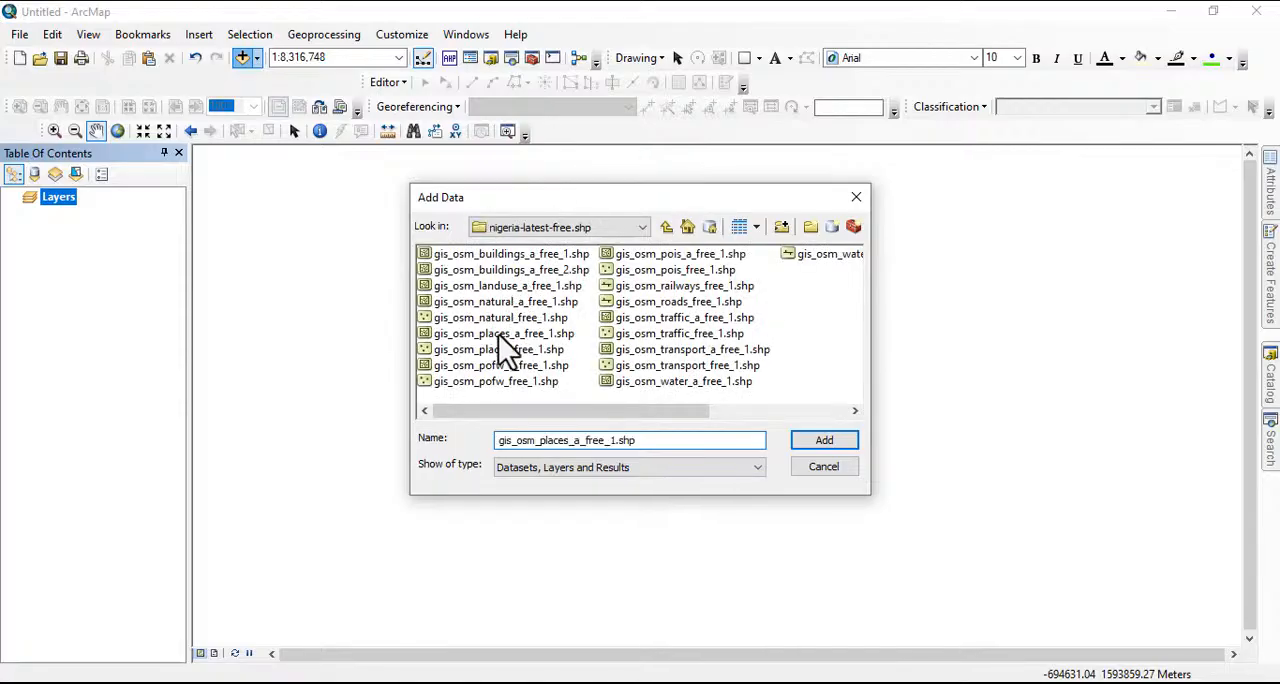
left_click(823, 441)
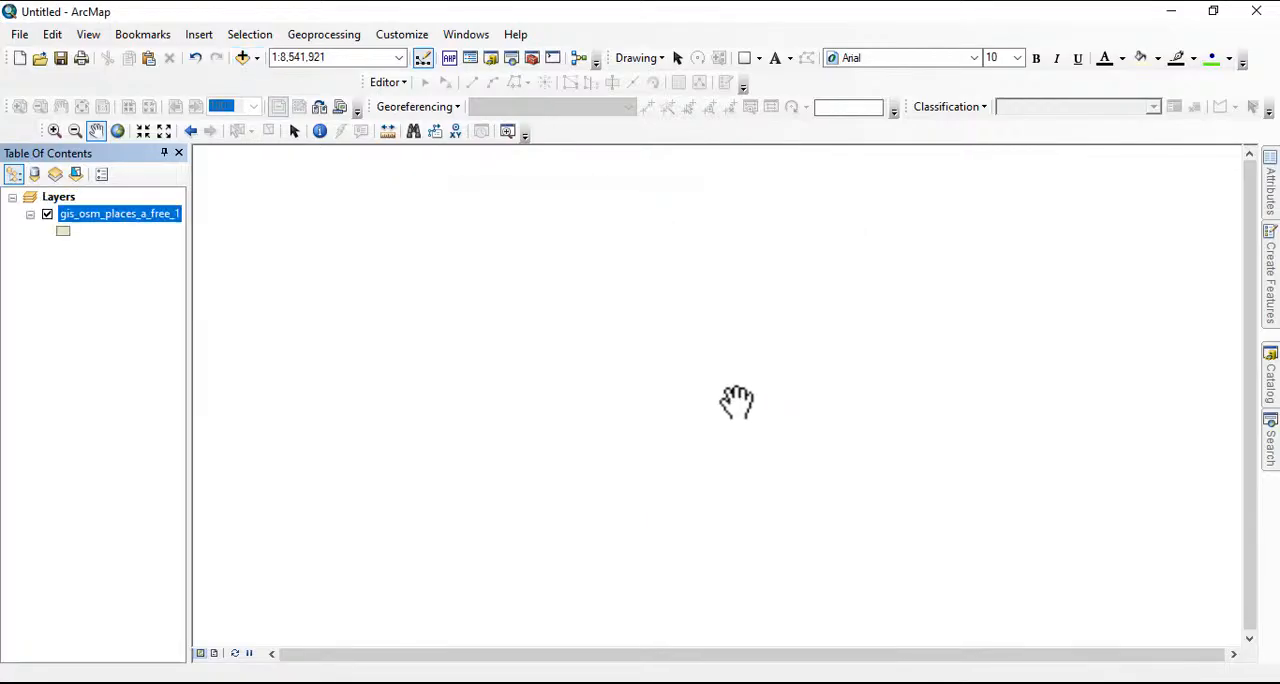
right_click(113, 218)
left_click(150, 247)
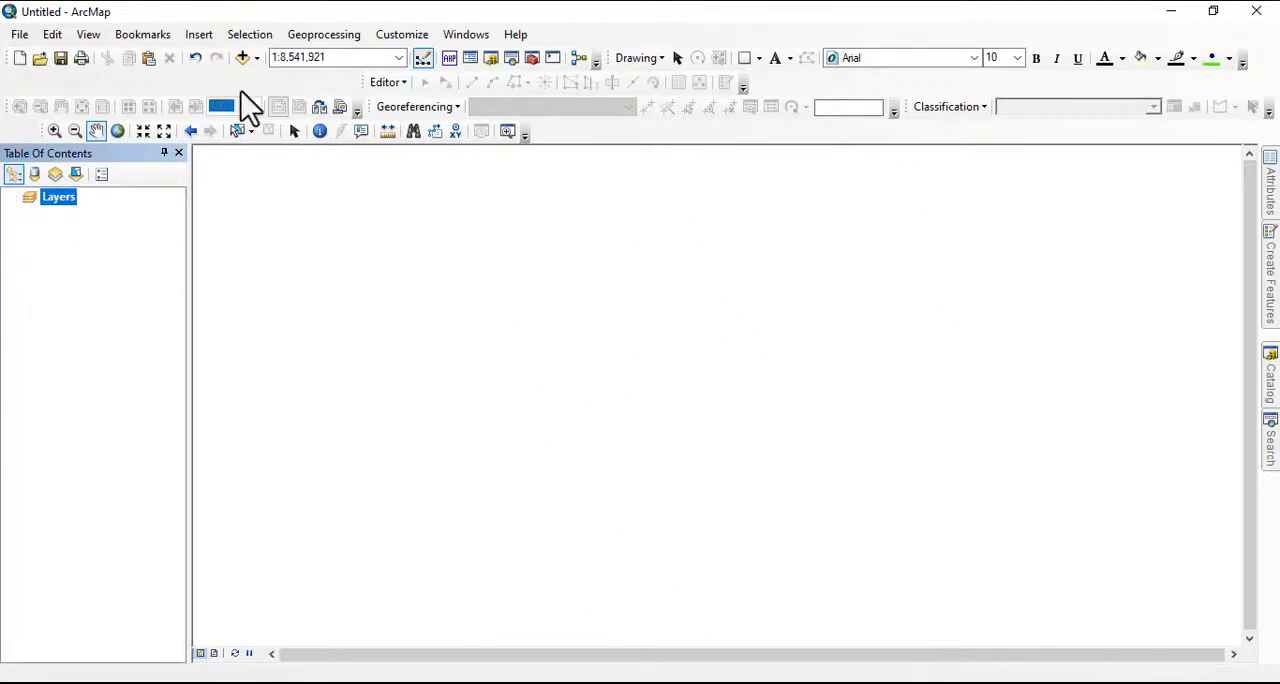
Add the places point shapefile gis_osm_places_free_1.shp to the map
left_click(242, 58)
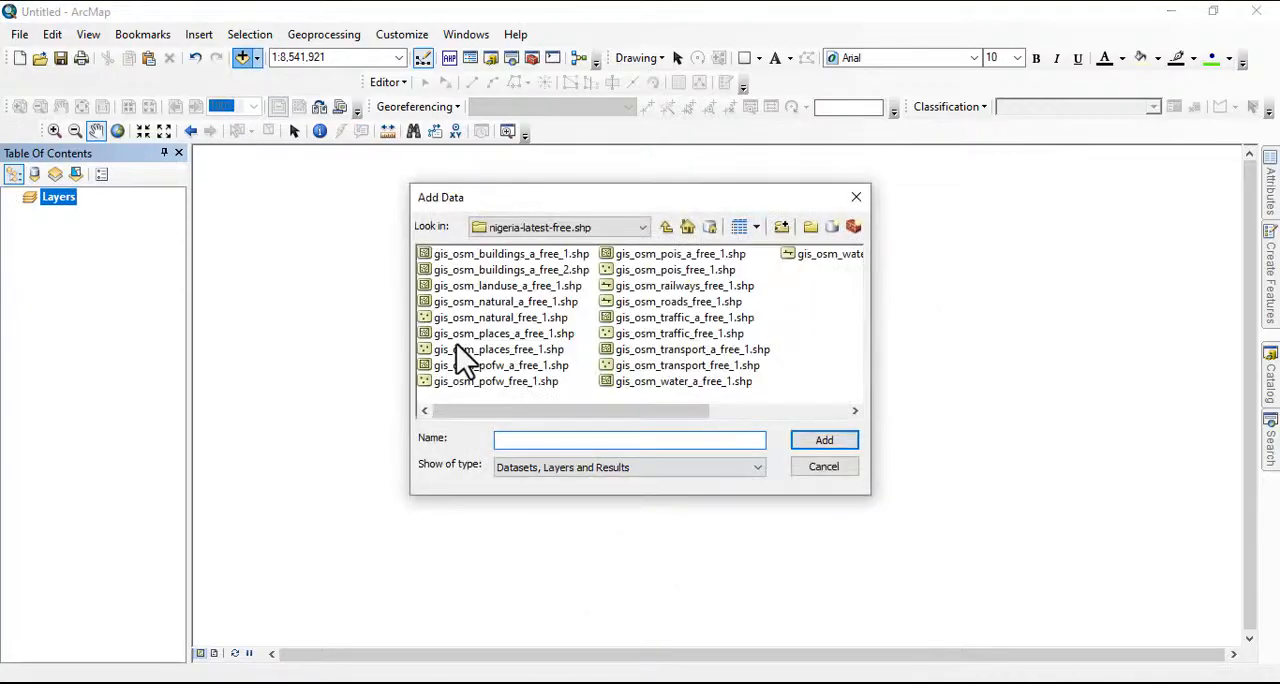
left_click(497, 335)
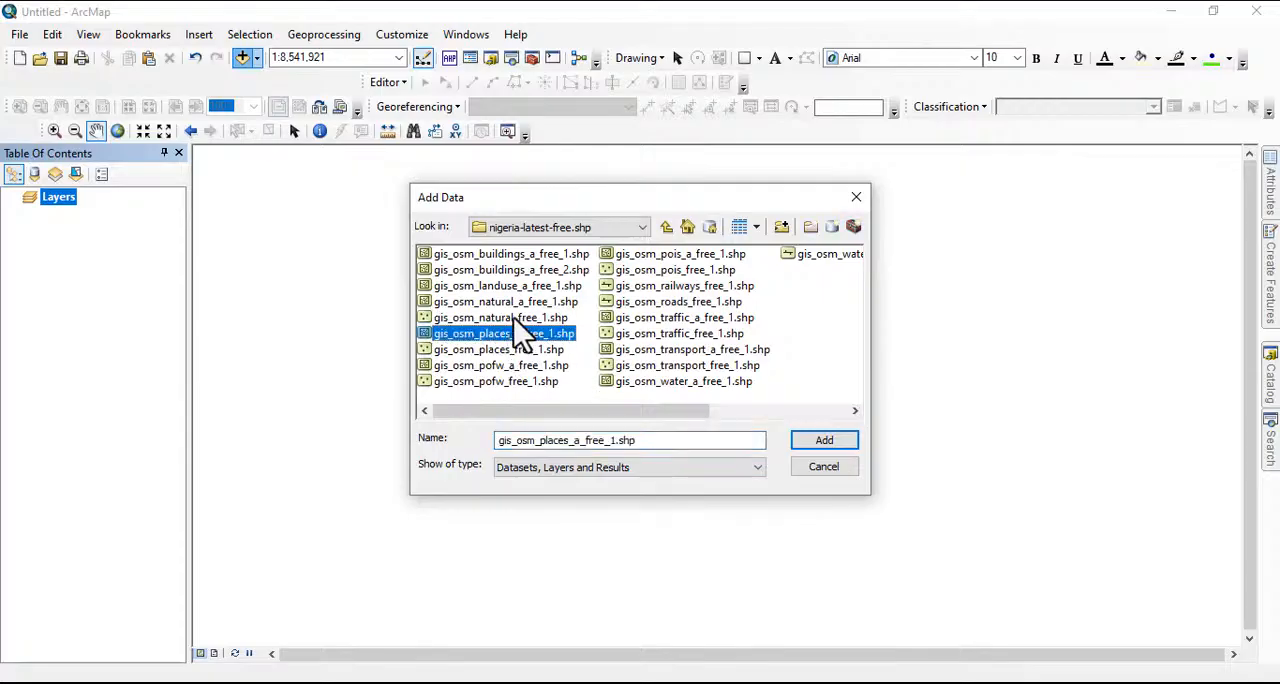
left_click(513, 317)
left_click(514, 349)
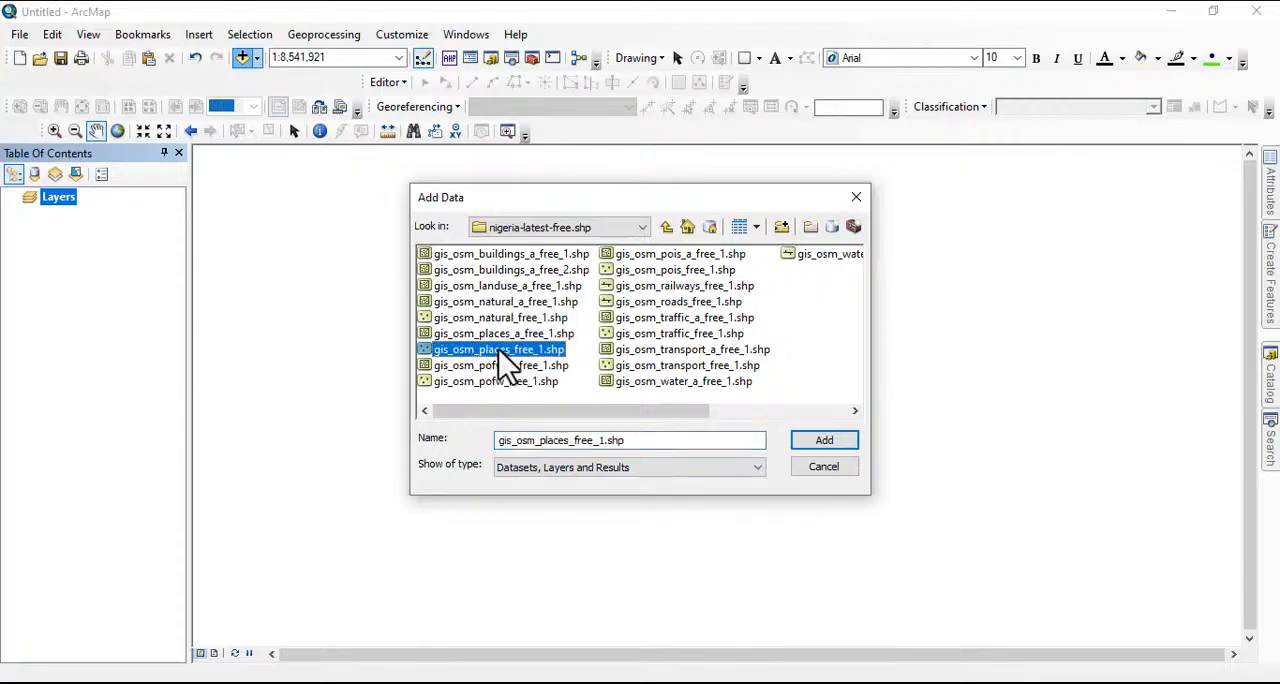
left_click(820, 441)
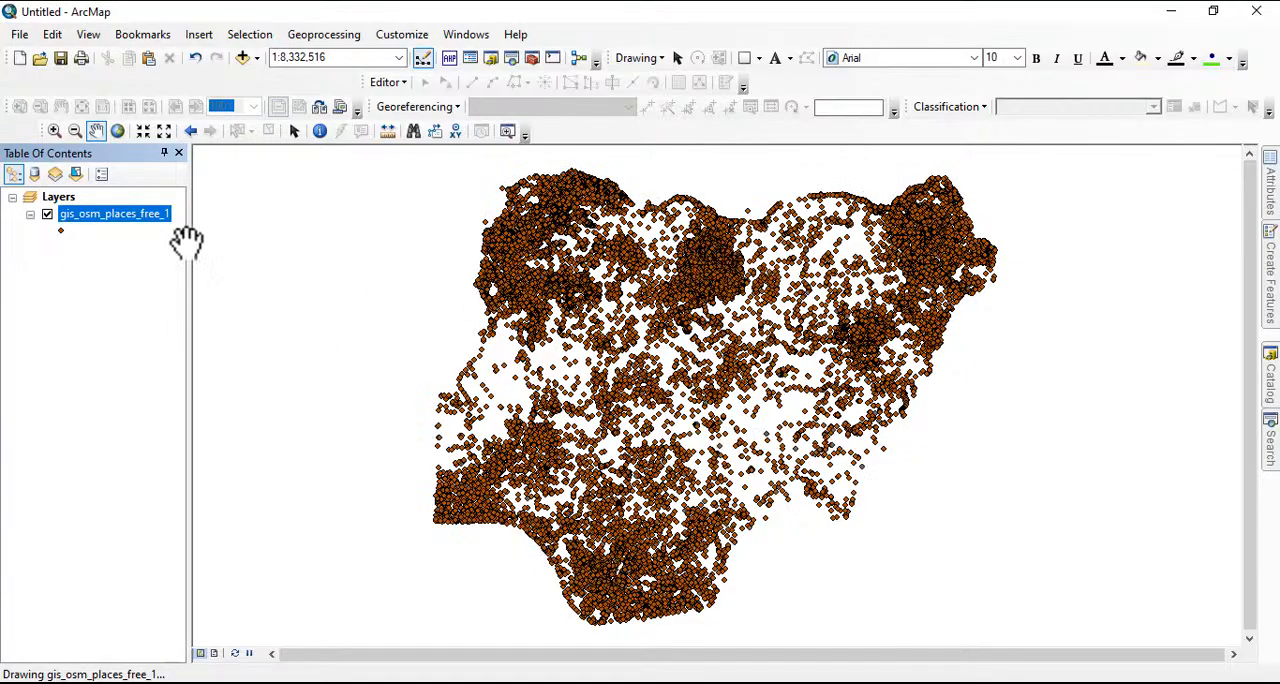
Turn on feature labels for the gis_osm_places_free_1 layer
right_click(130, 215)
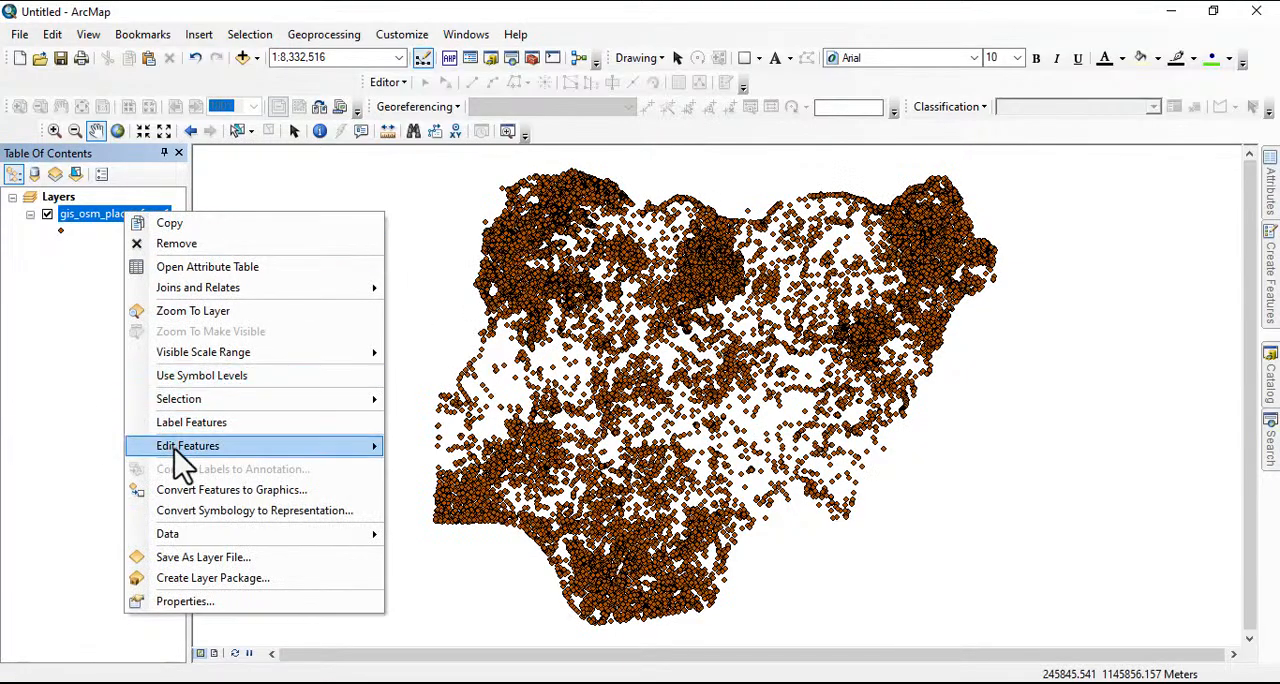
mouse_move(178, 456)
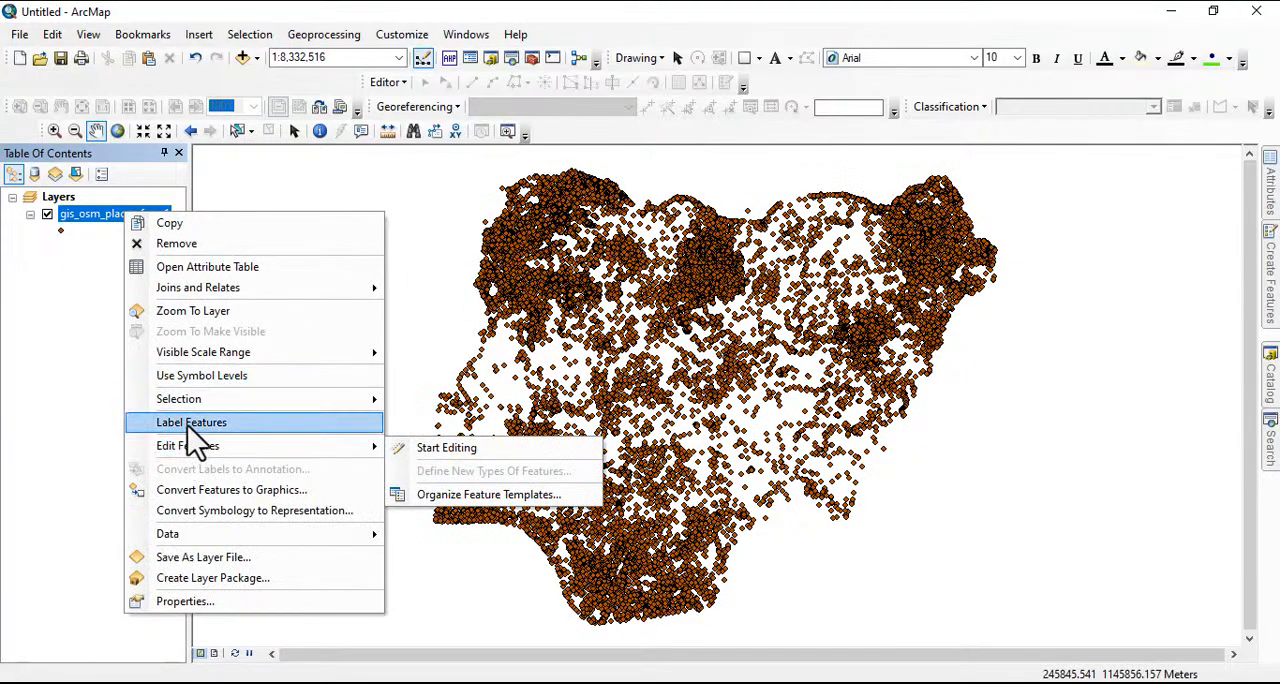
left_click(187, 423)
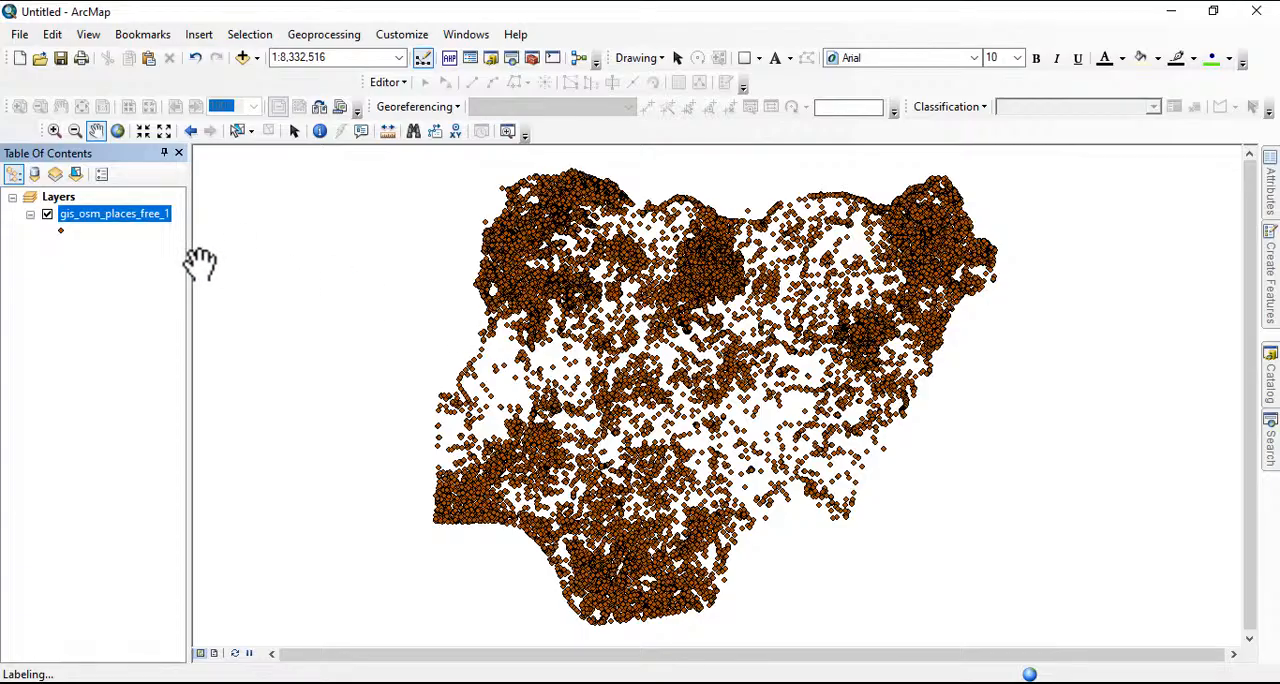
Examine the place-name labels across central and eastern Nigeria up close, and remove the places layer from the map
scroll(630, 320, "up", 5)
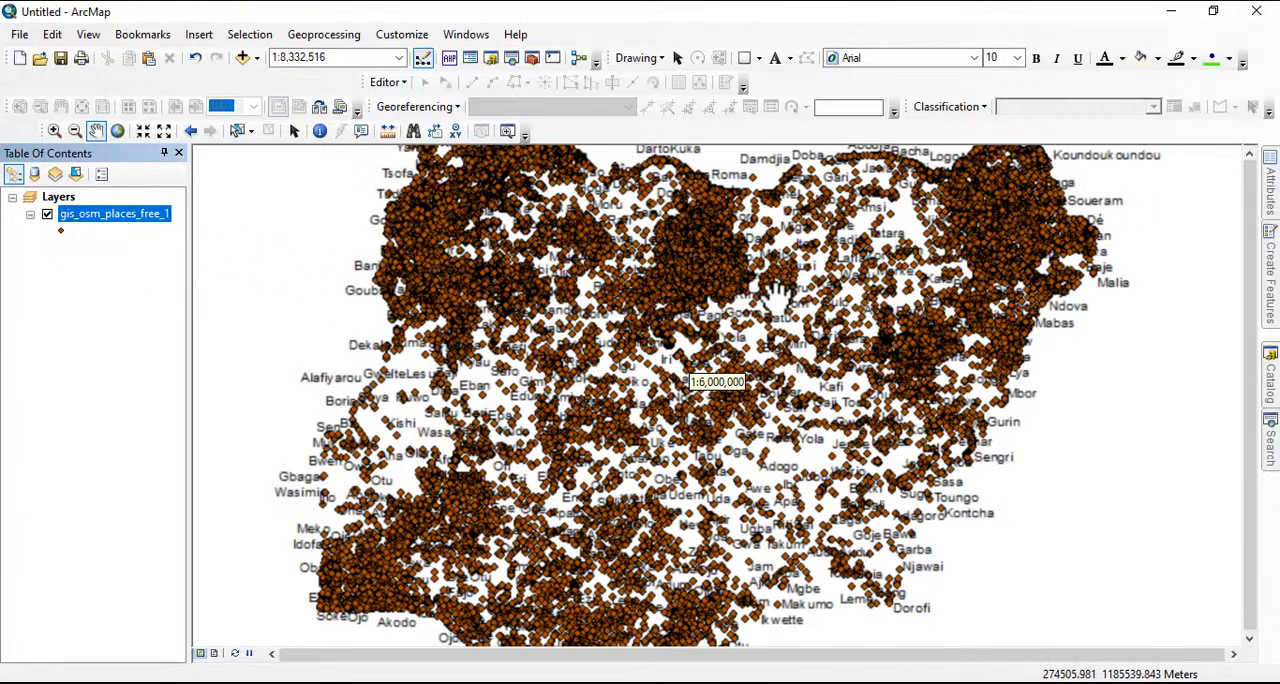
scroll(602, 325, "up", 1)
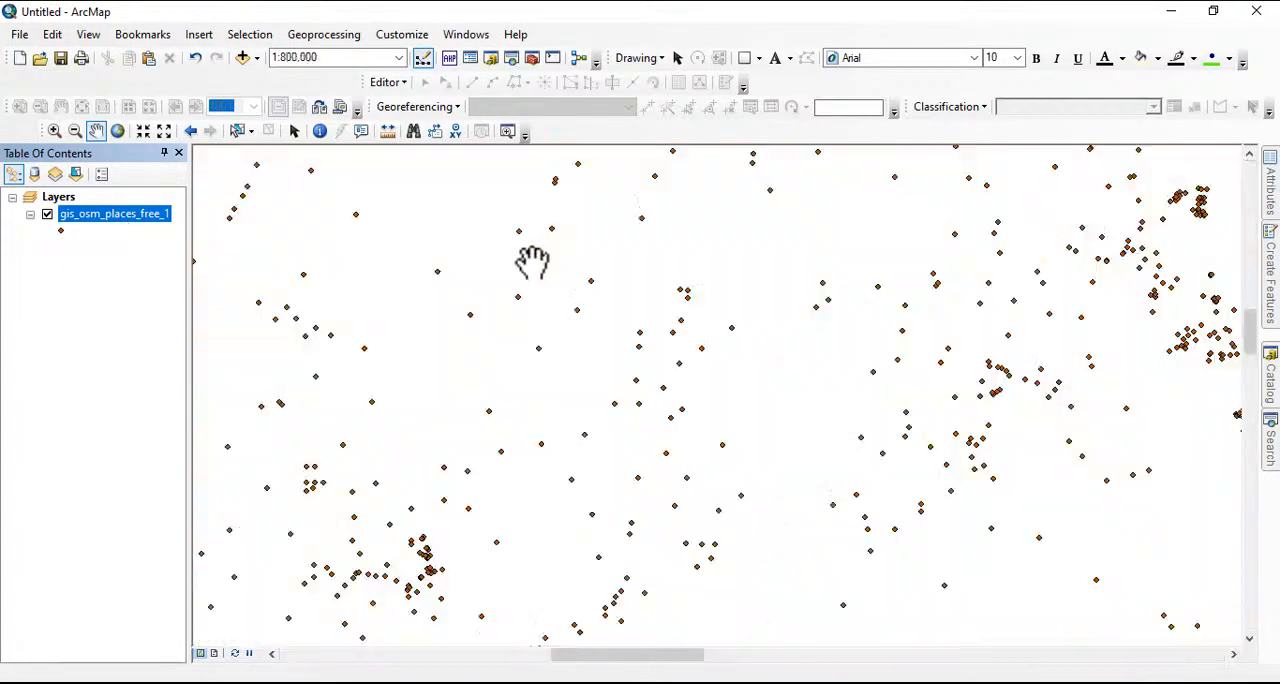
left_click_drag(846, 349, 543, 257)
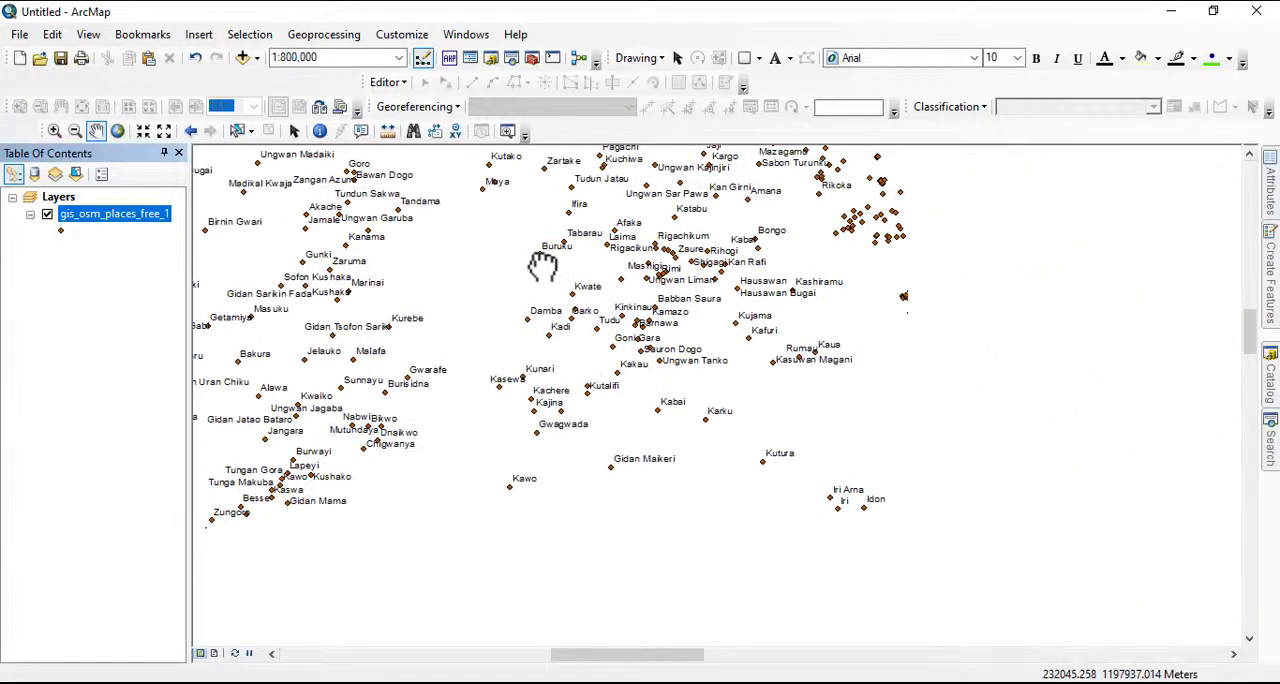
left_click_drag(940, 391, 598, 284)
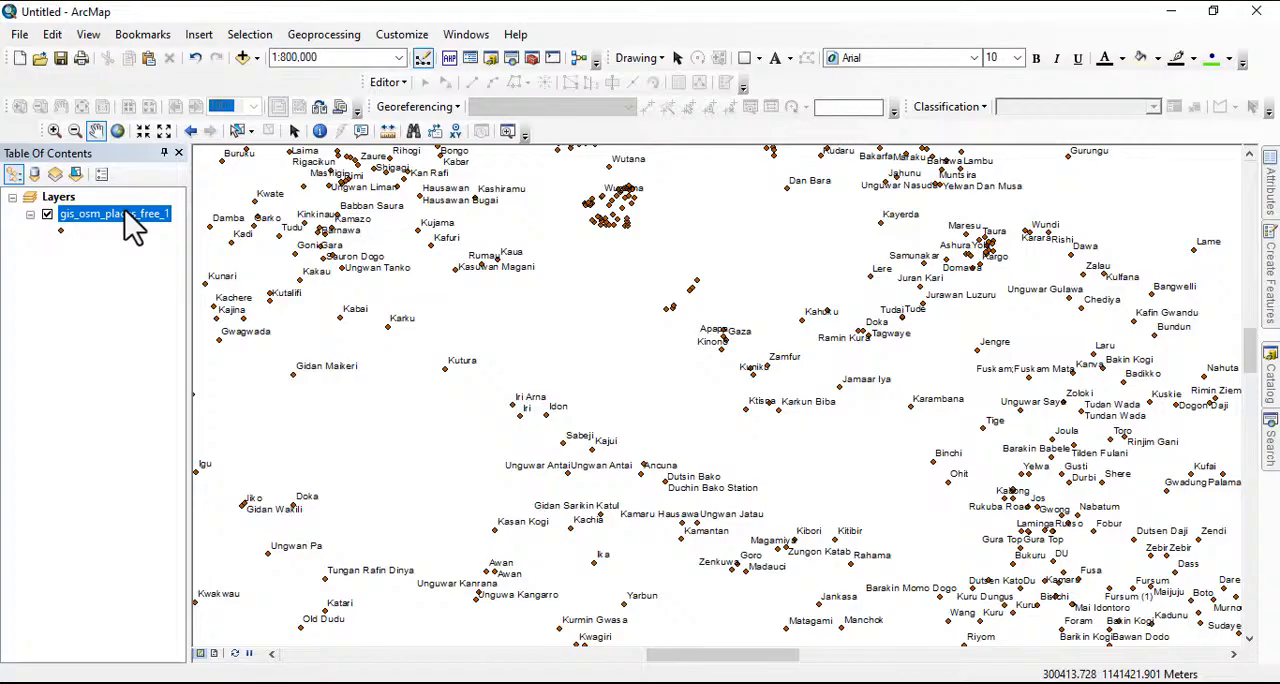
left_click_drag(970, 498, 604, 381)
left_click_drag(801, 437, 512, 275)
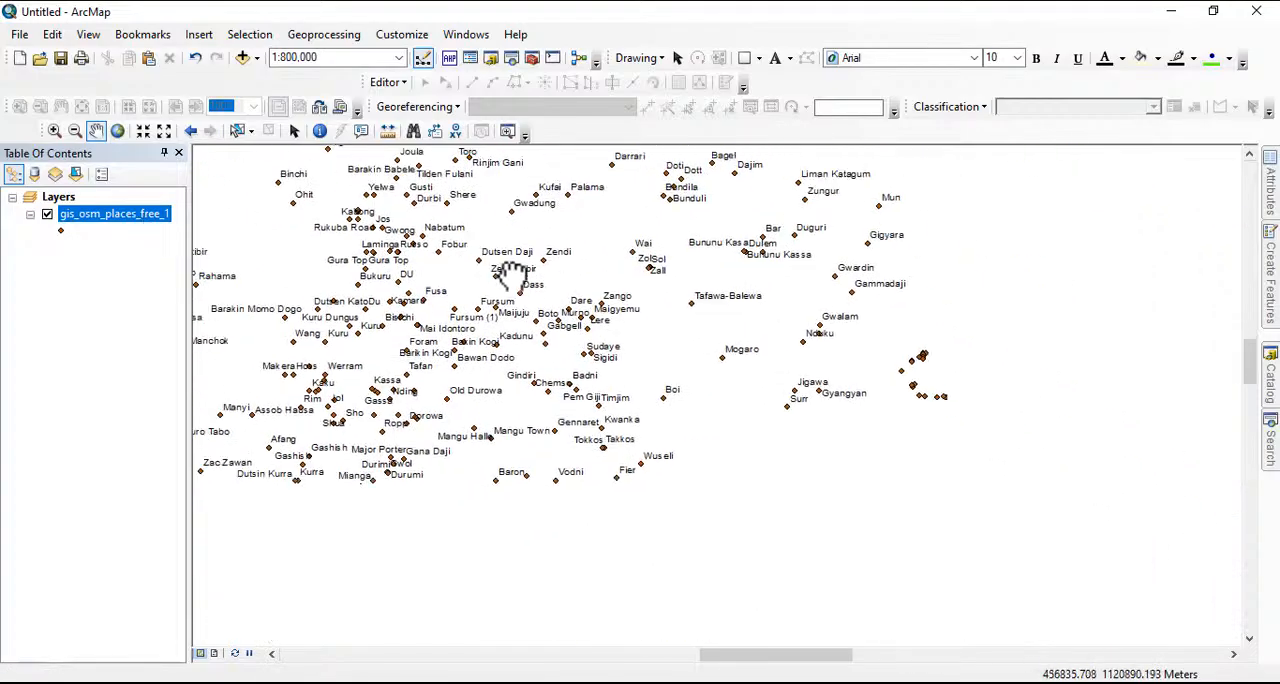
left_click_drag(820, 371, 366, 314)
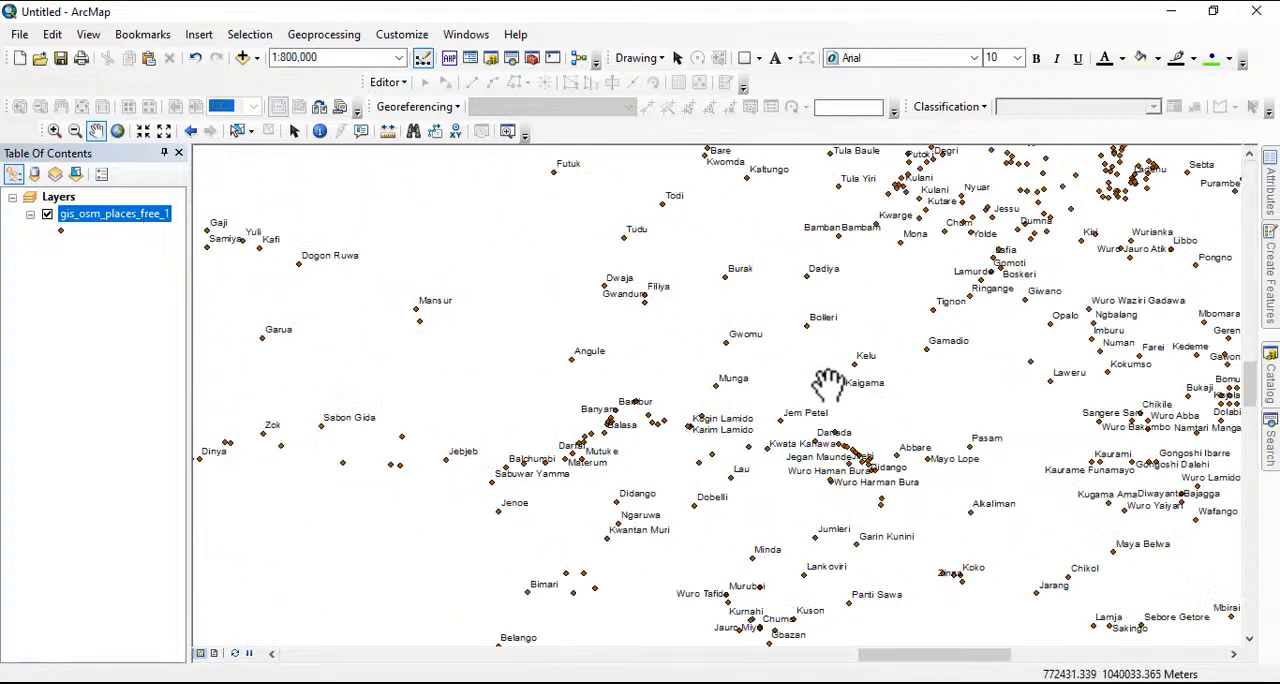
left_click_drag(828, 385, 400, 280)
left_click_drag(765, 354, 386, 288)
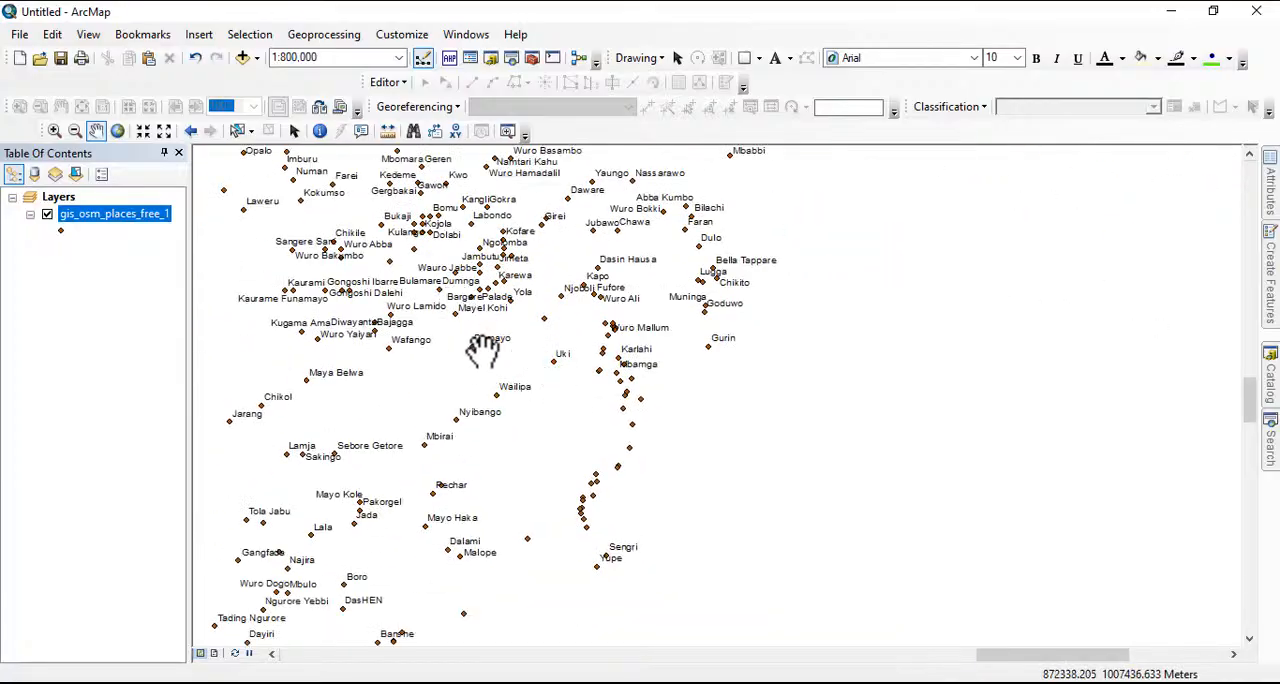
left_click_drag(486, 336, 829, 443)
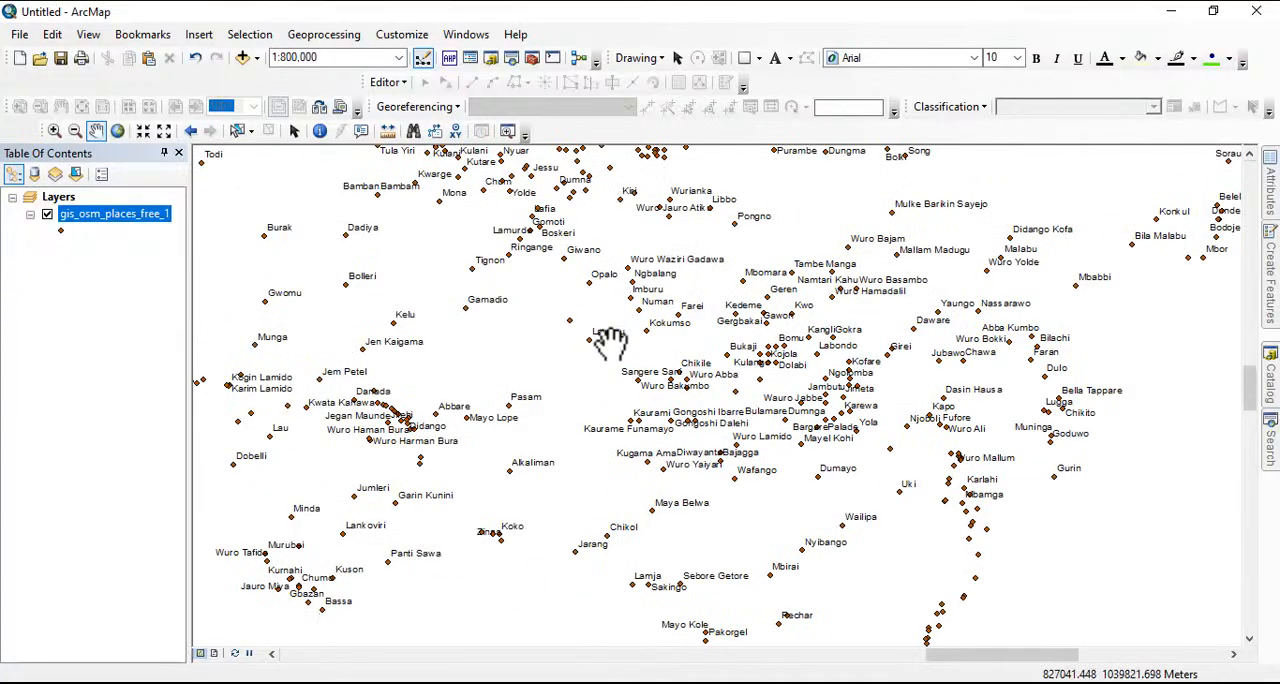
left_click_drag(539, 374, 514, 274)
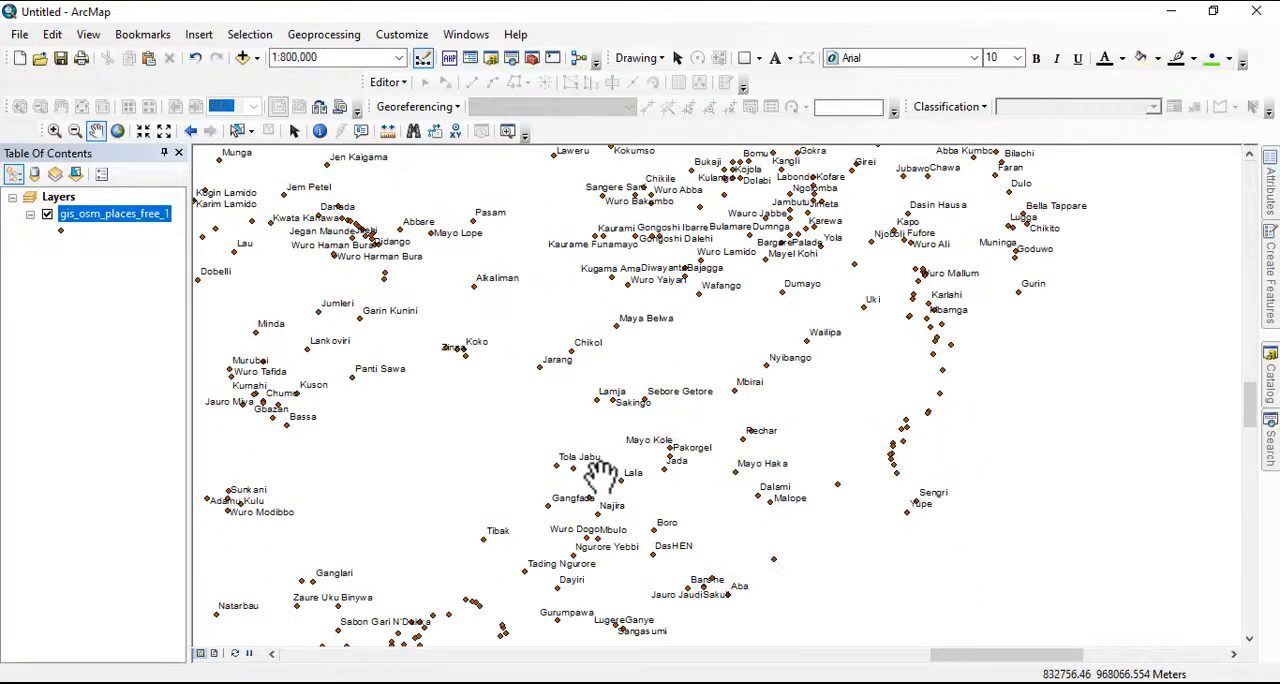
left_click_drag(707, 336, 595, 541)
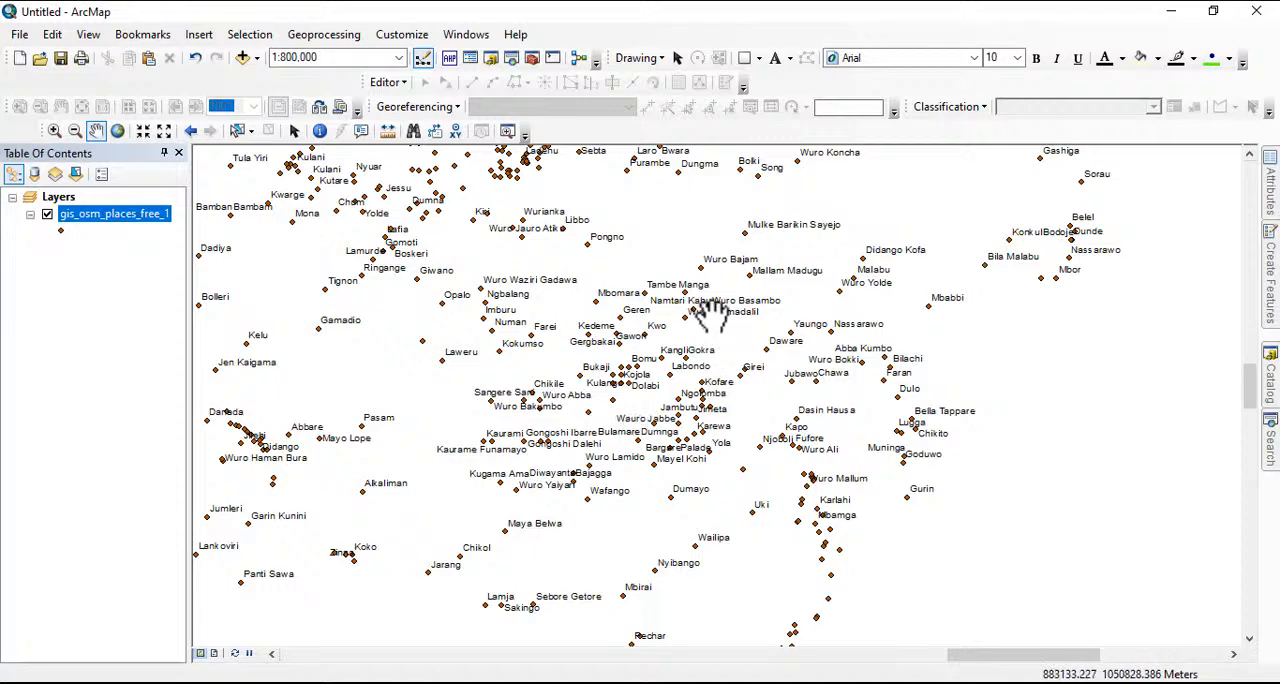
scroll(615, 328, "up", 1)
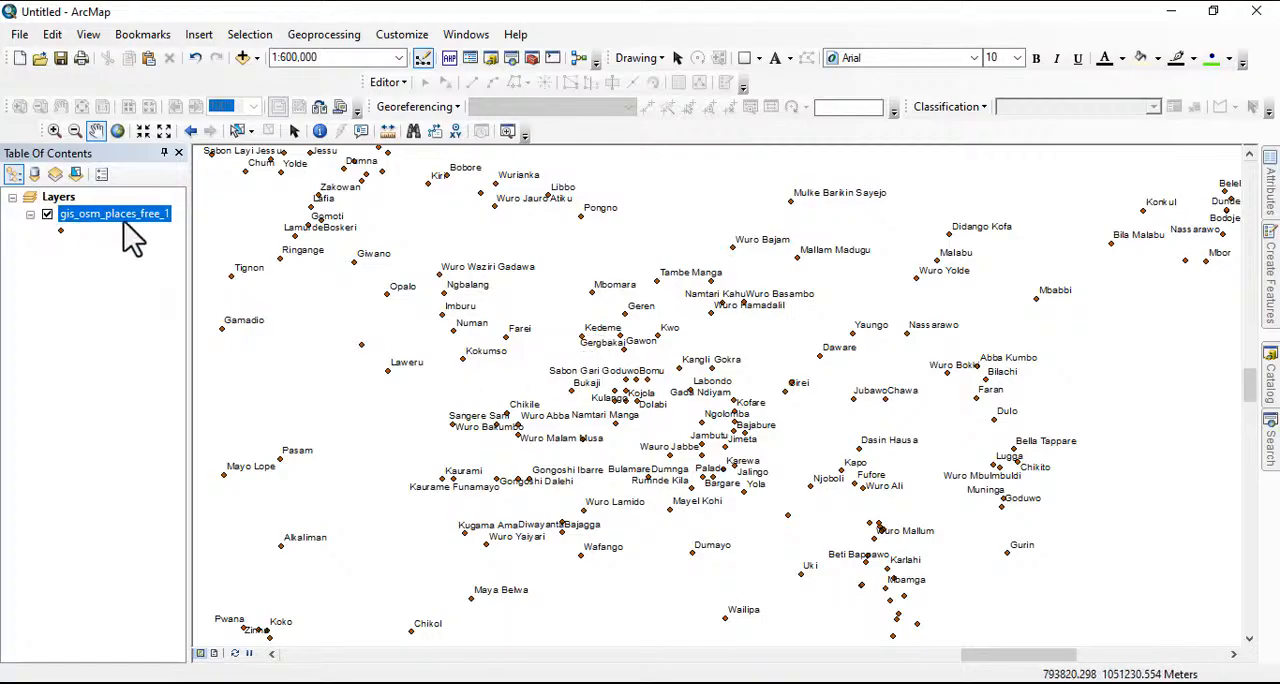
right_click(105, 216)
left_click(206, 251)
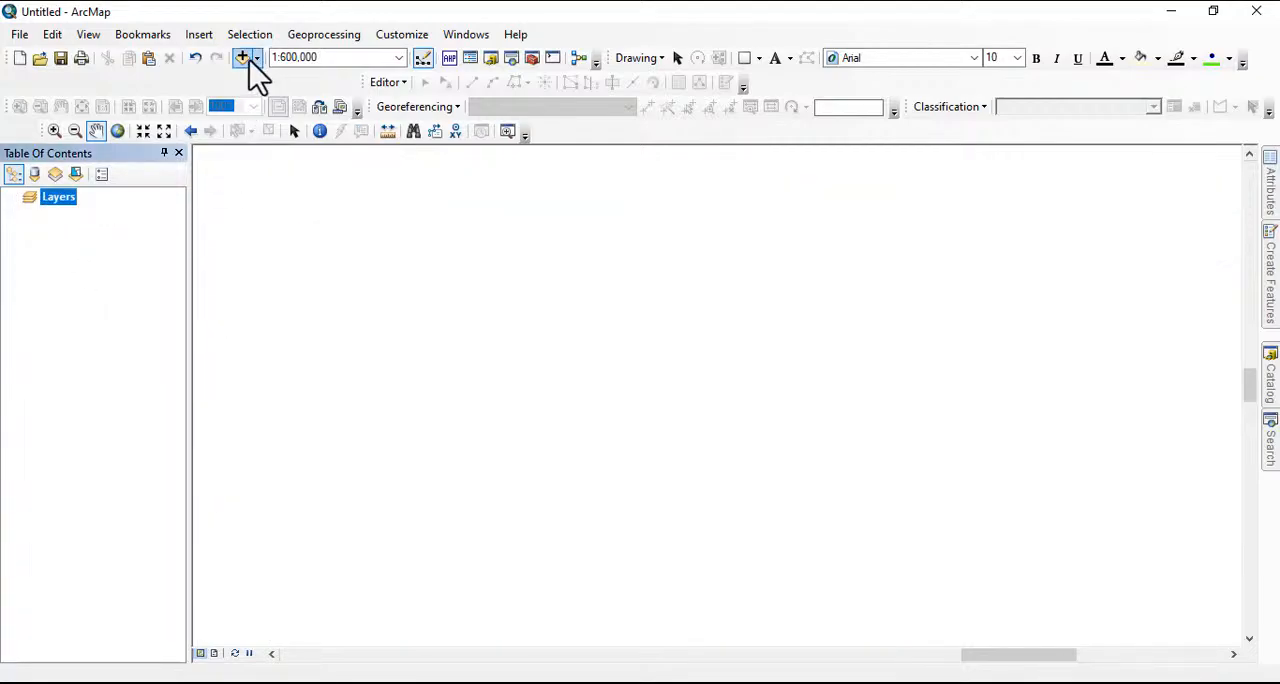
Add the water polygon shapefile gis_osm_water_a_free_1.shp to view its rivers and lakes, and remove it from the map
left_click(249, 64)
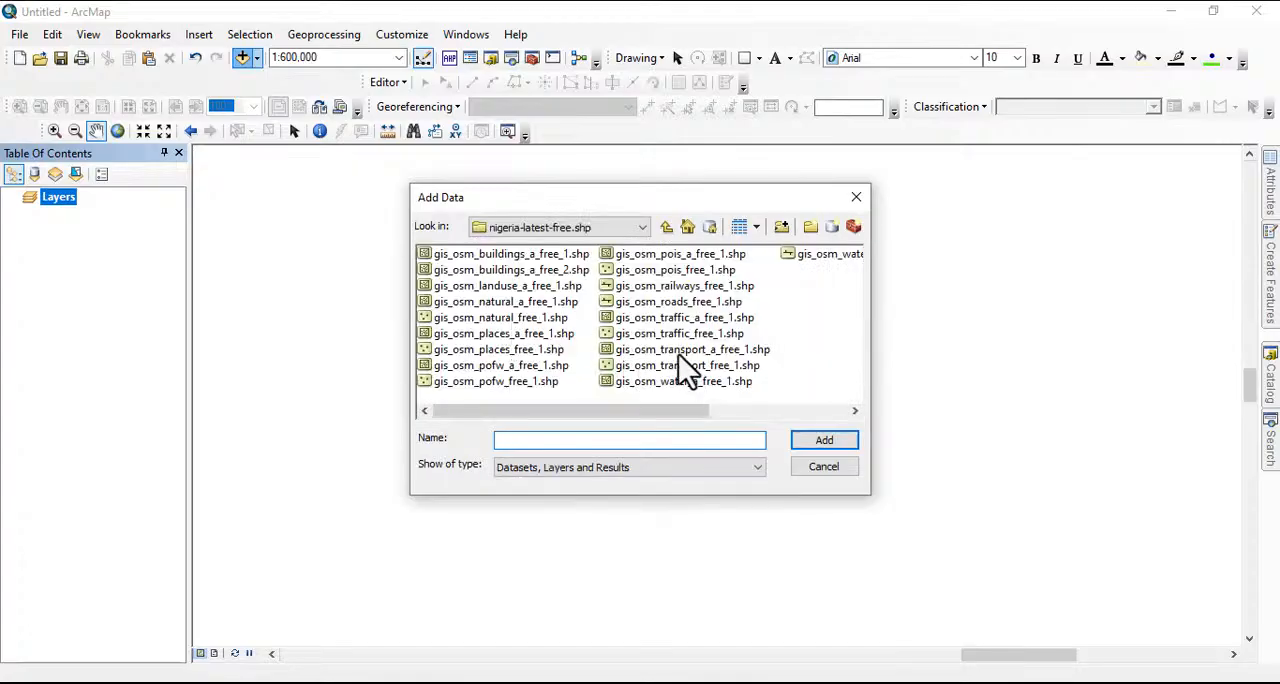
left_click(651, 382)
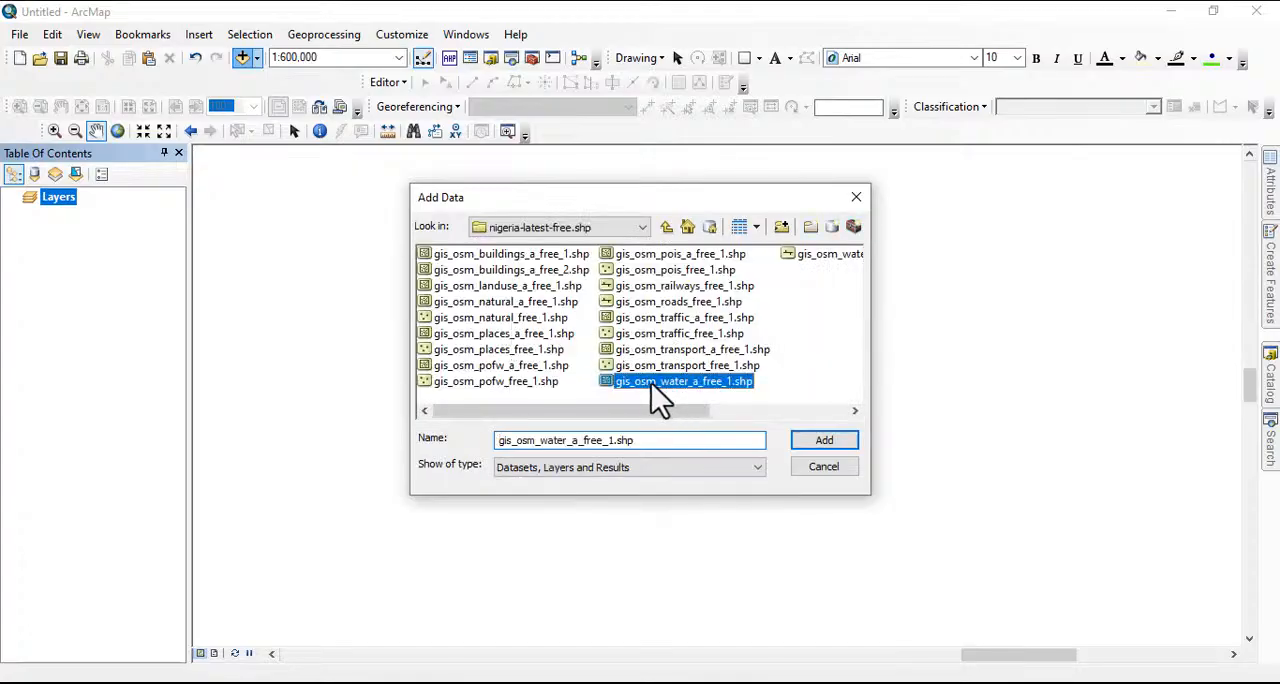
left_click(822, 442)
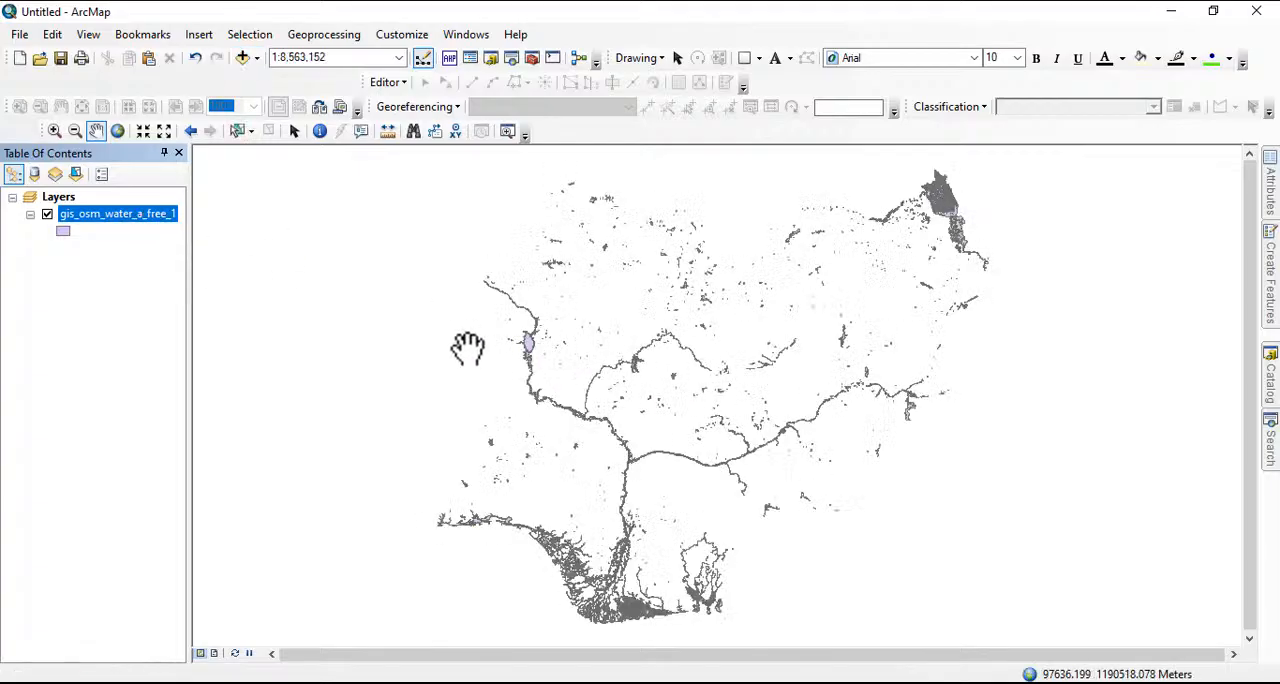
right_click(146, 212)
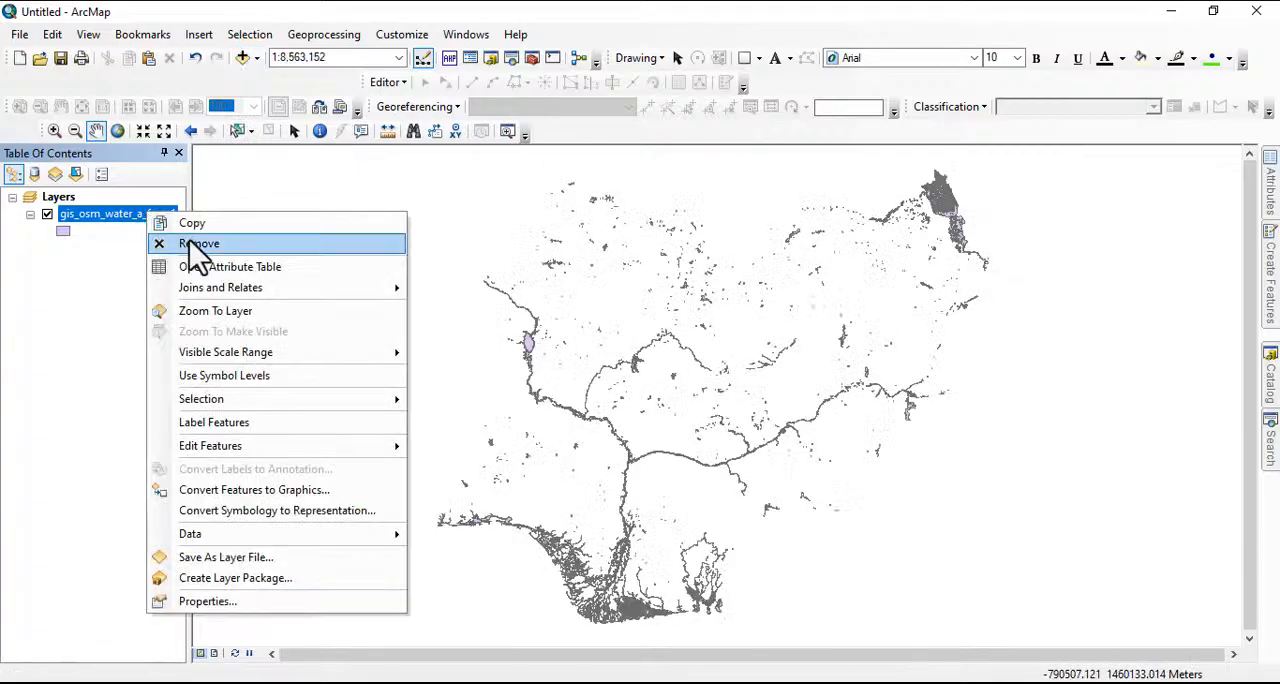
left_click(210, 248)
Add the points-of-interest shapefile gis_osm_pois_free_1.shp to the map and turn on its feature labels
left_click(242, 60)
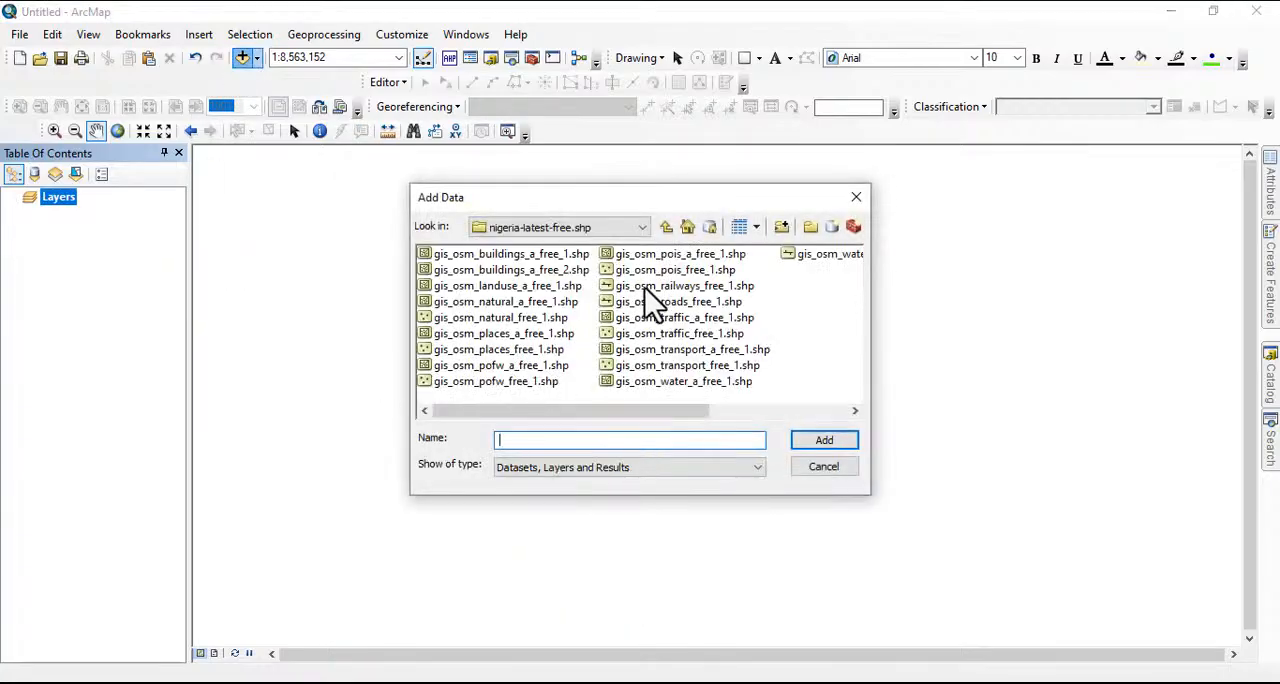
left_click(815, 445)
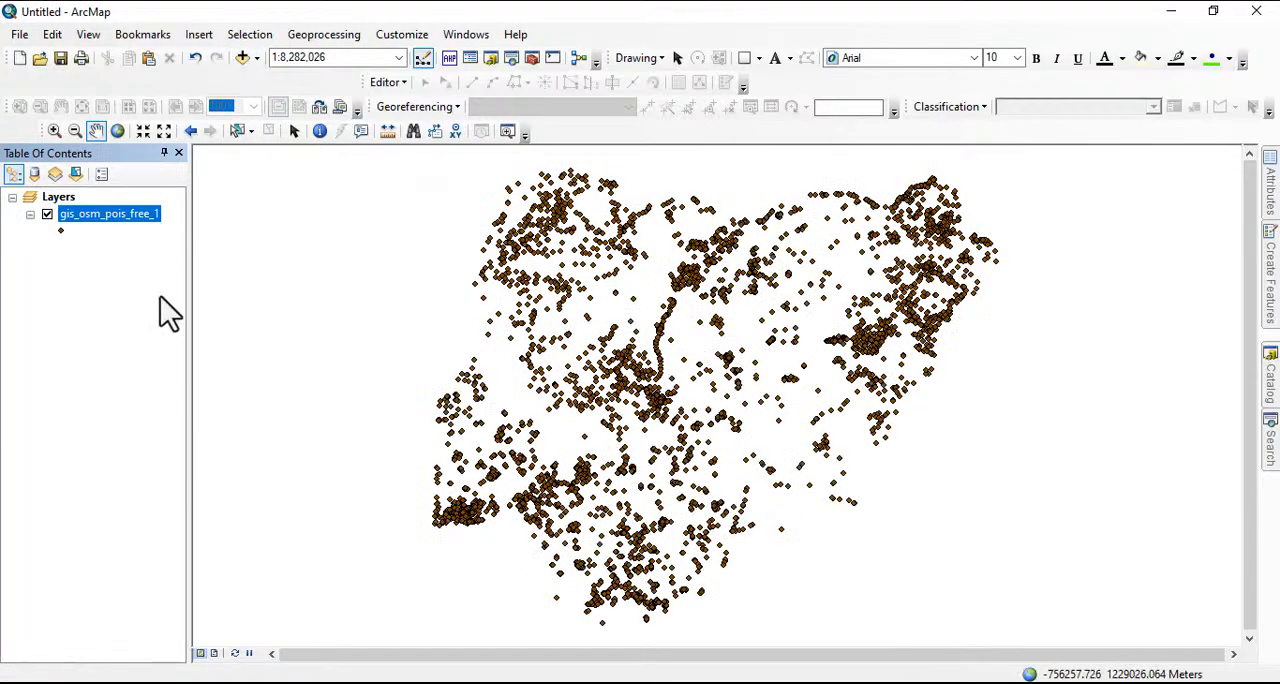
right_click(120, 215)
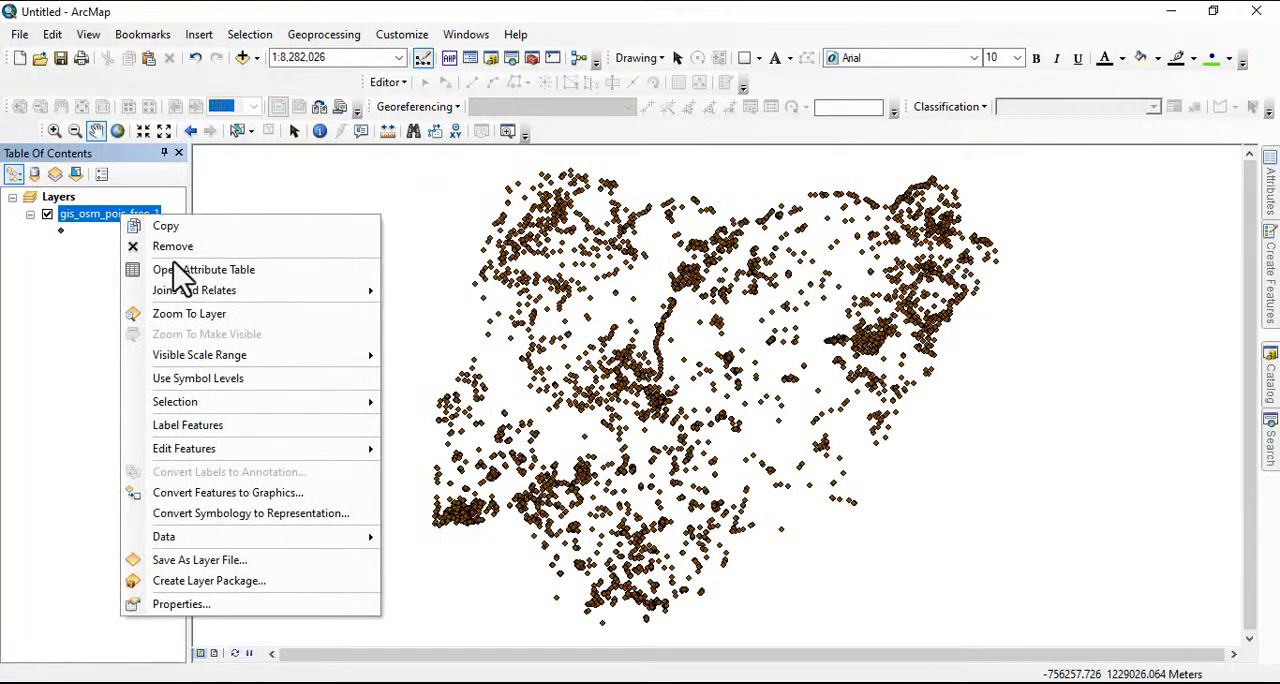
left_click(192, 317)
right_click(113, 222)
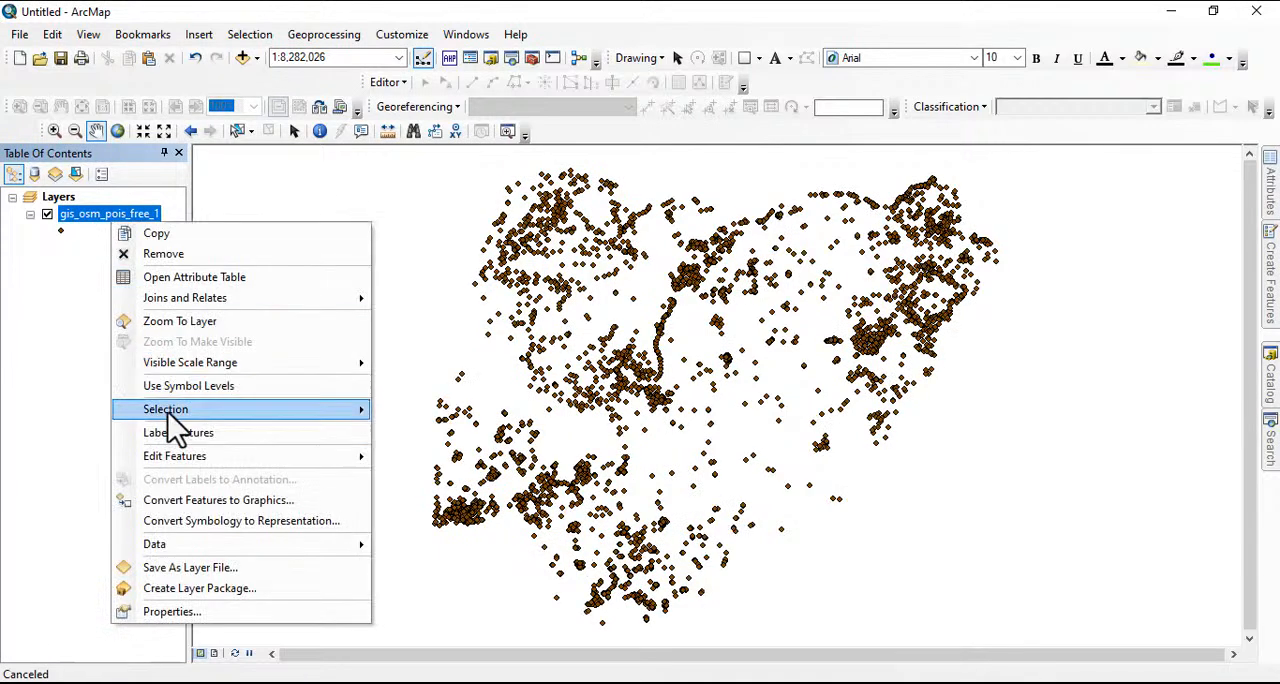
left_click(178, 438)
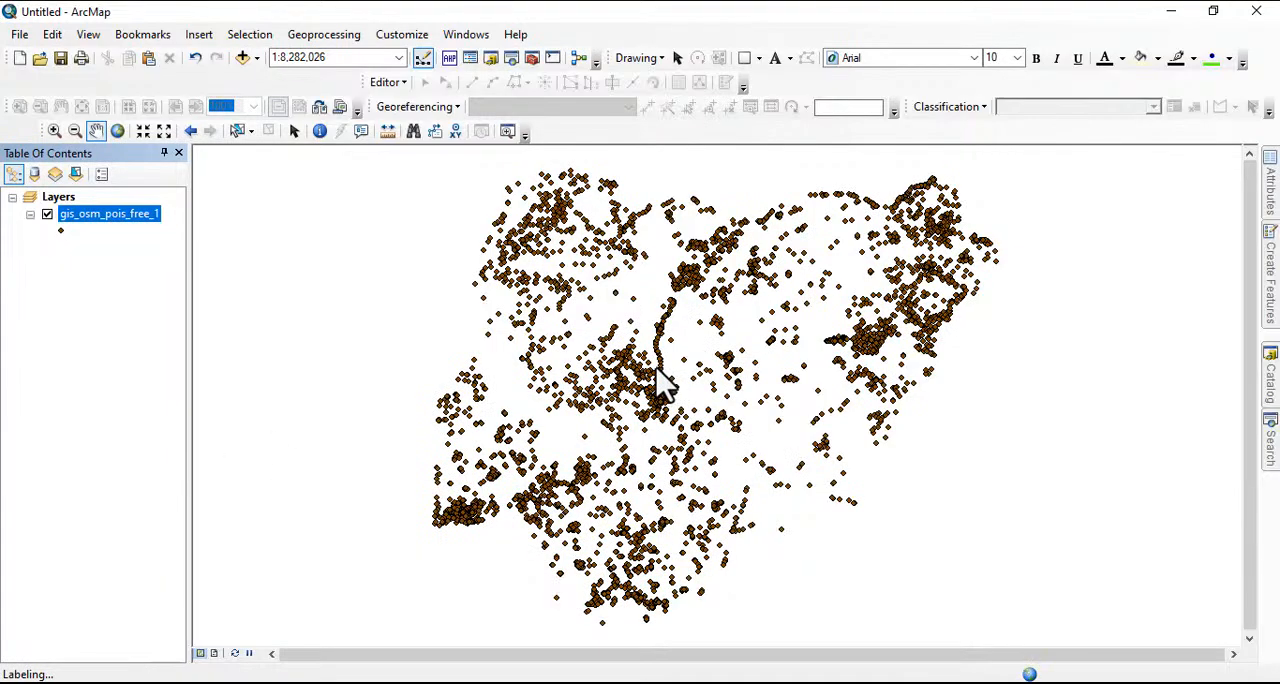
Inspect the labelled points of interest around central Nigeria at closer scales, and remove the layer from the map
scroll(658, 375, "up", 2)
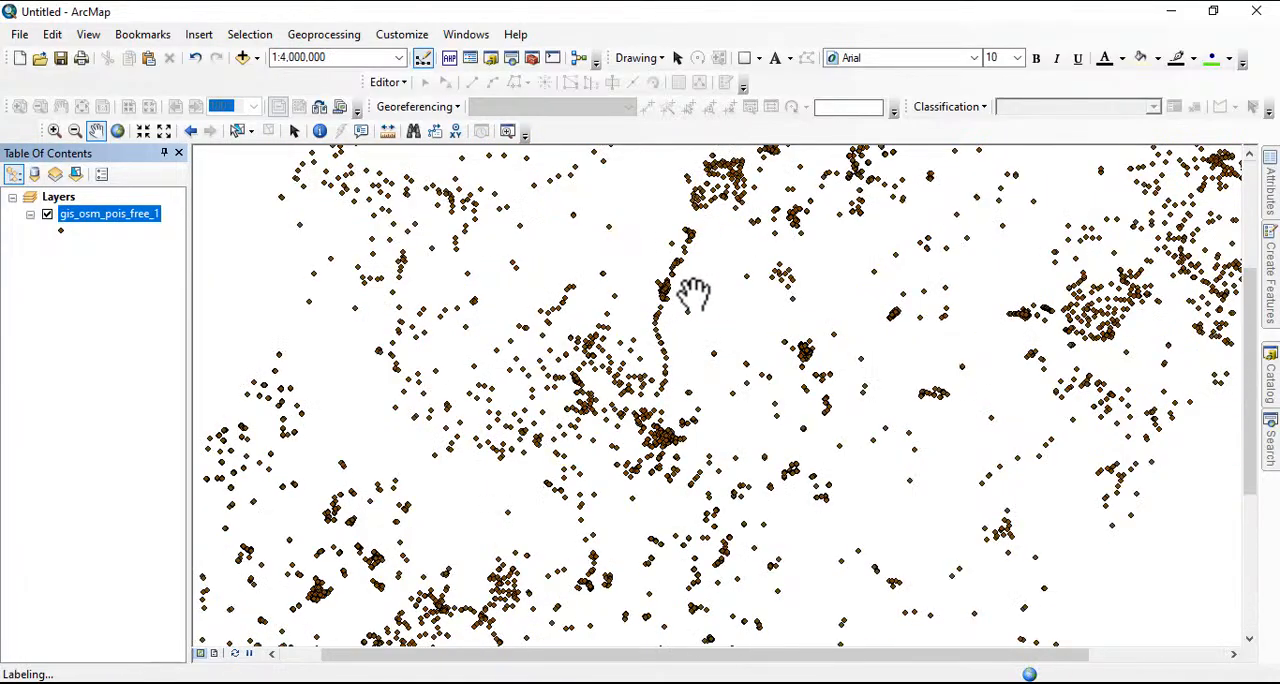
left_click_drag(705, 401, 667, 377)
scroll(667, 377, "up", 1)
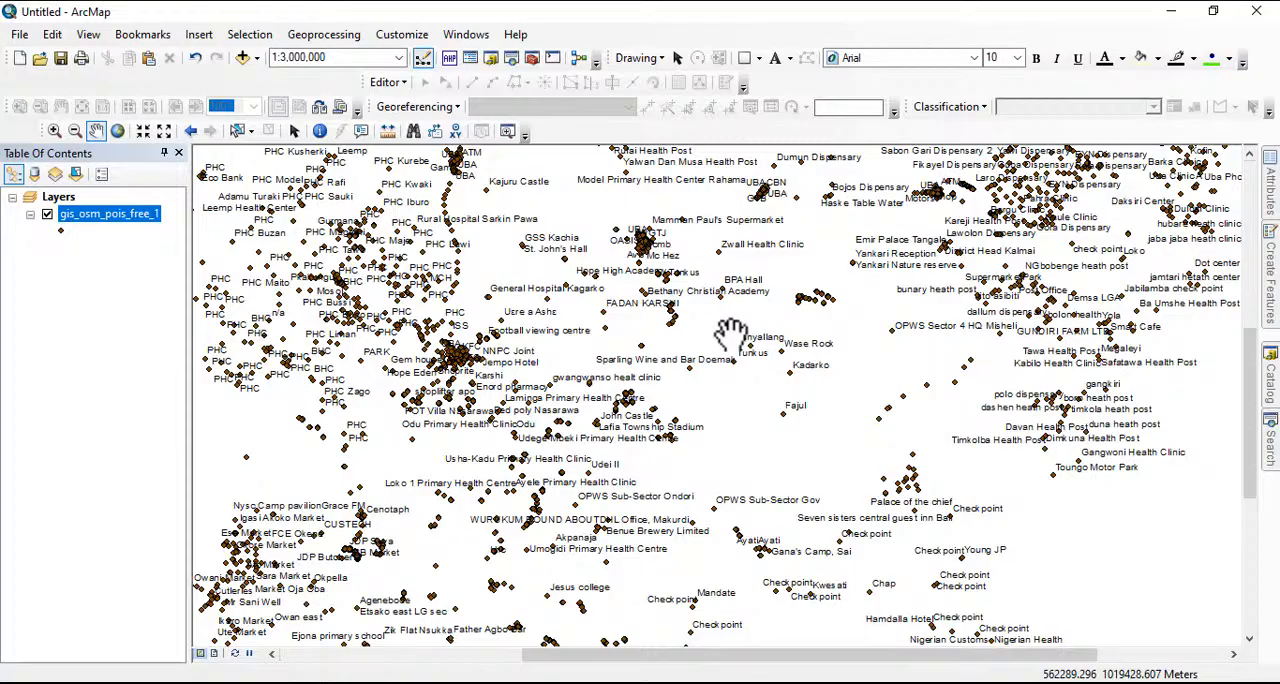
scroll(660, 360, "down", 1)
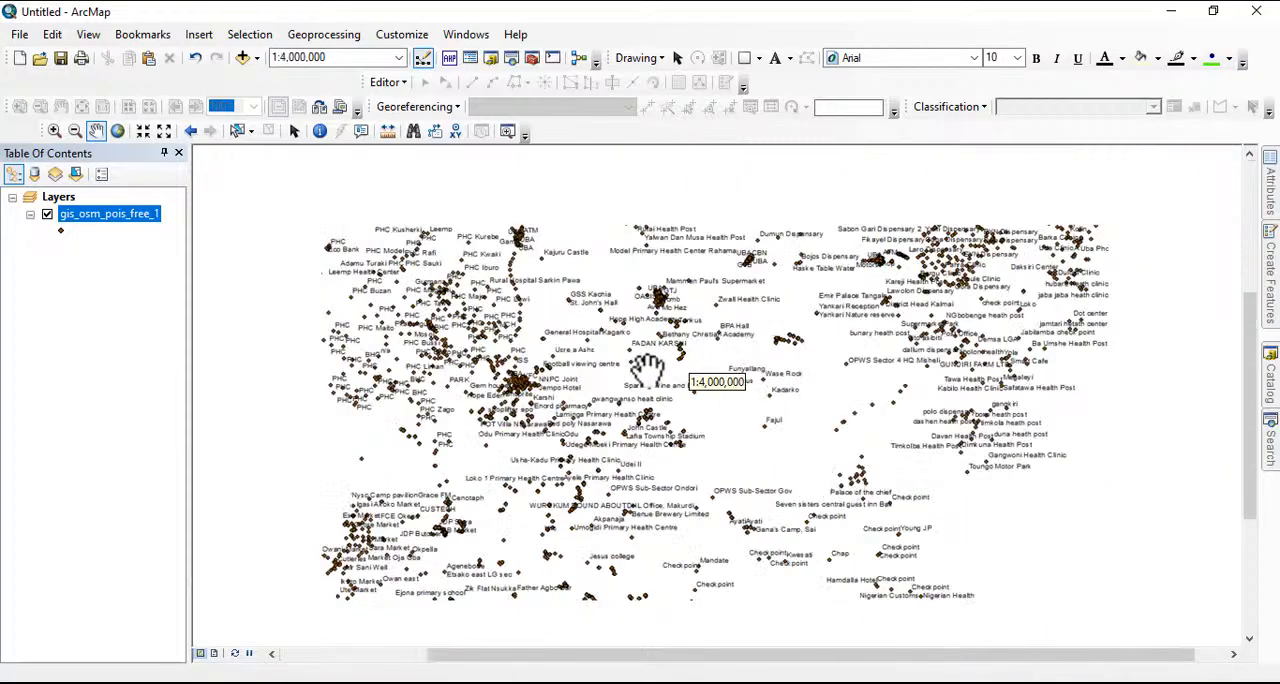
scroll(648, 370, "up", 1)
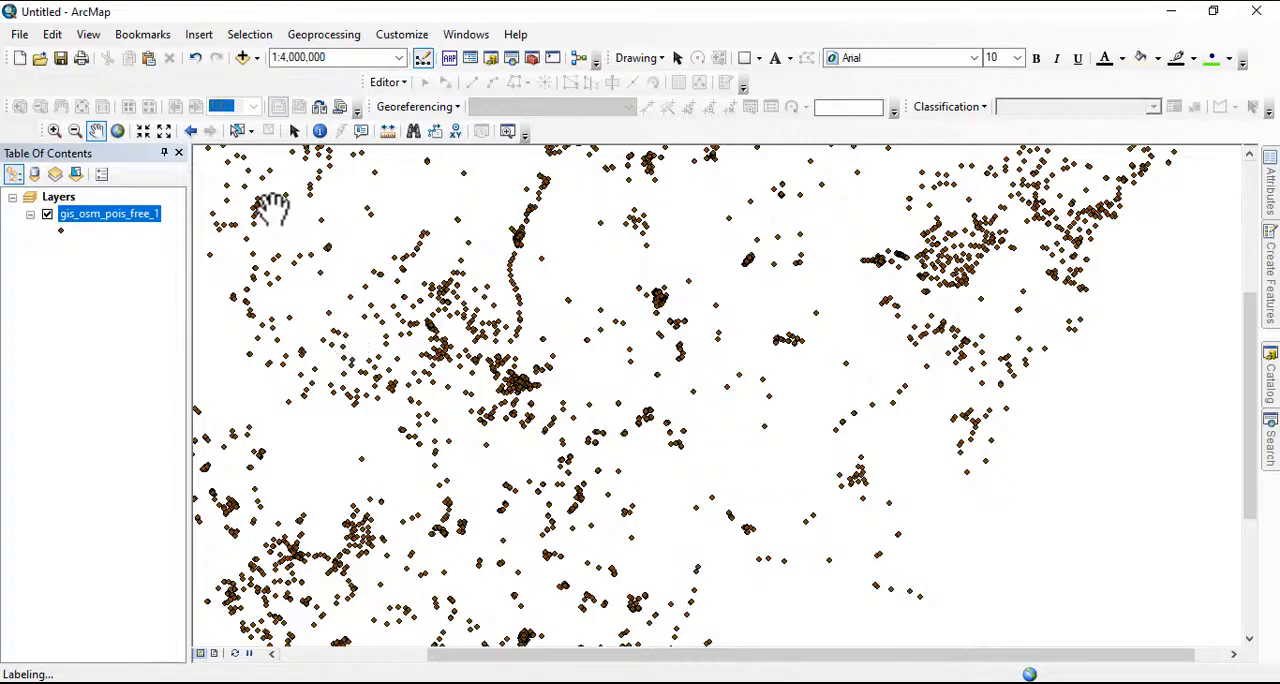
right_click(123, 219)
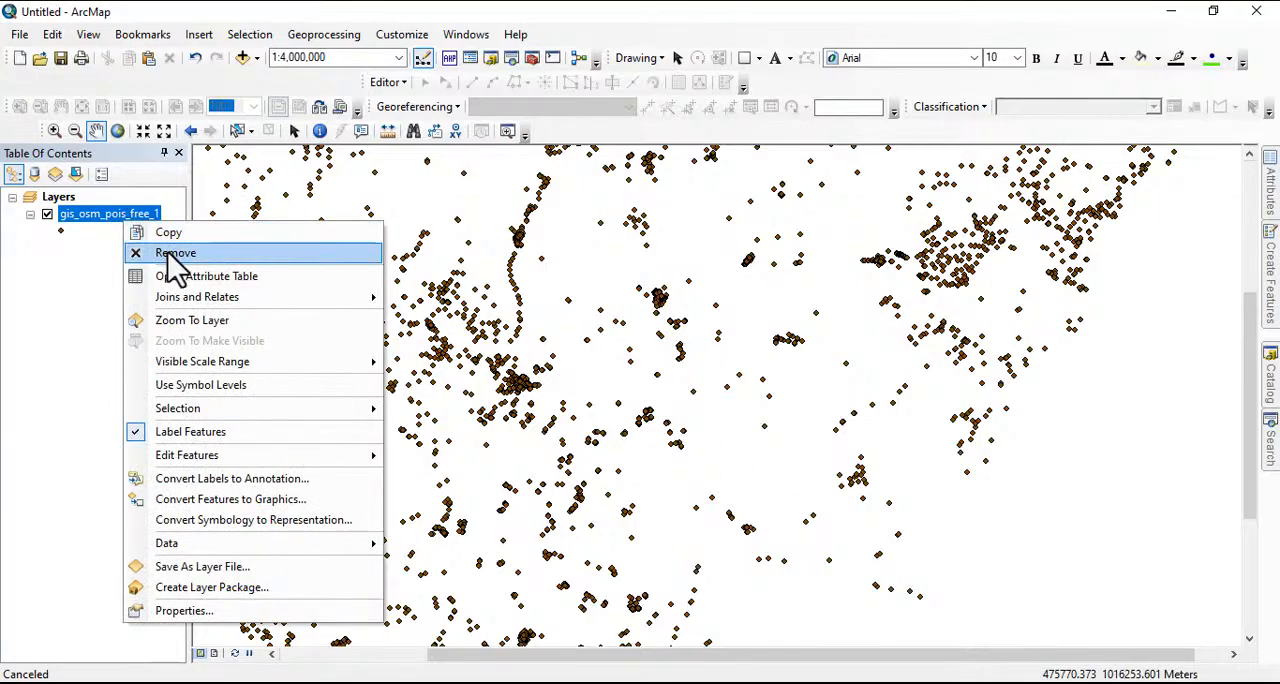
left_click(168, 254)
Add the railway shapefile gis_osm_railways_free_1.shp to view the whole network, and remove it from the map
left_click(243, 57)
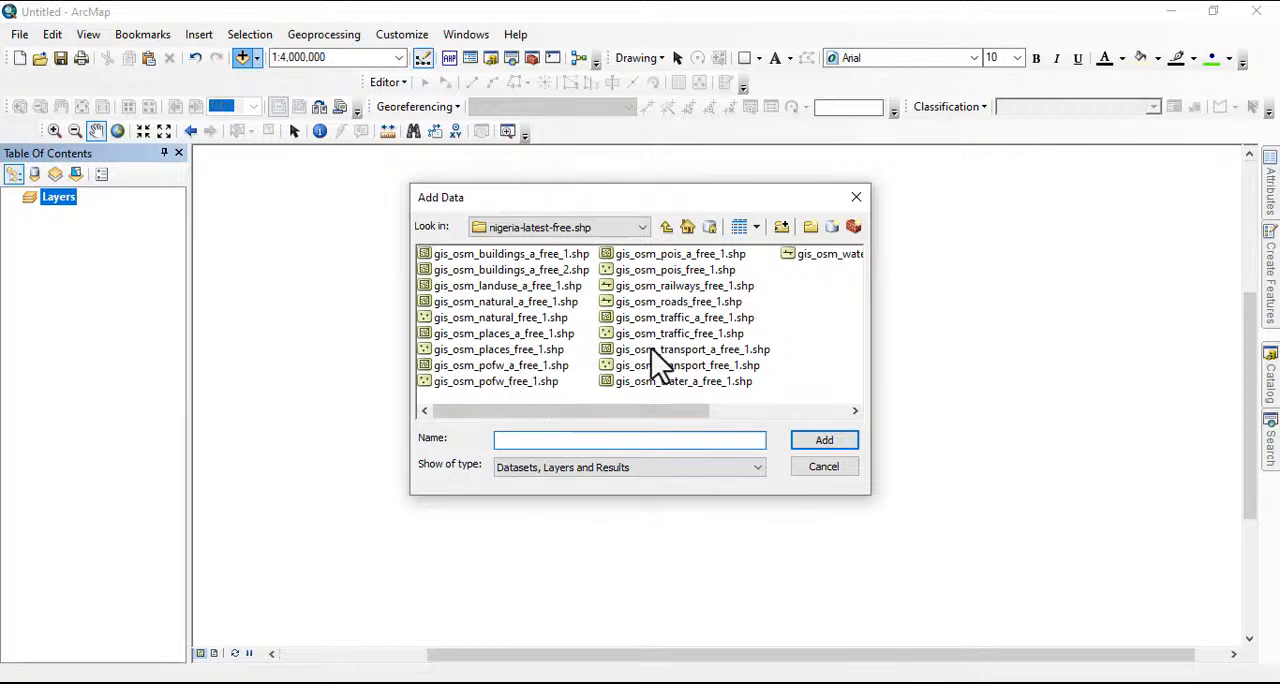
left_click(680, 286)
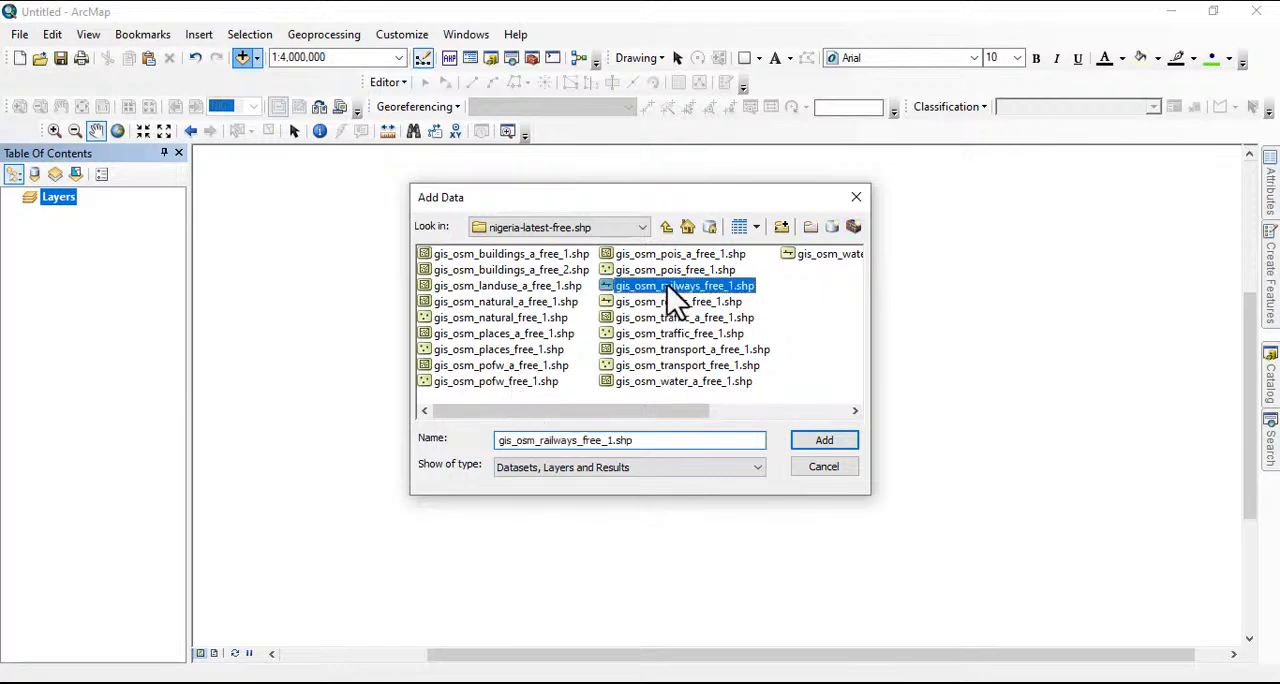
left_click(818, 445)
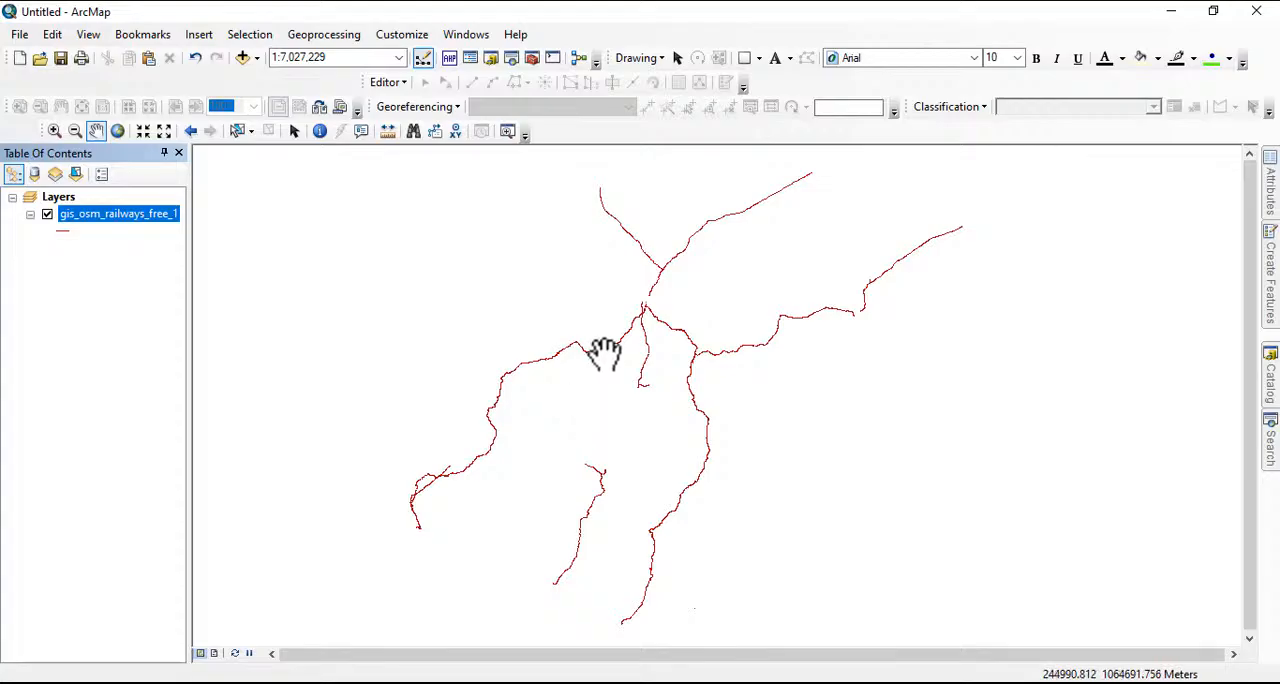
scroll(605, 352, "down", 2)
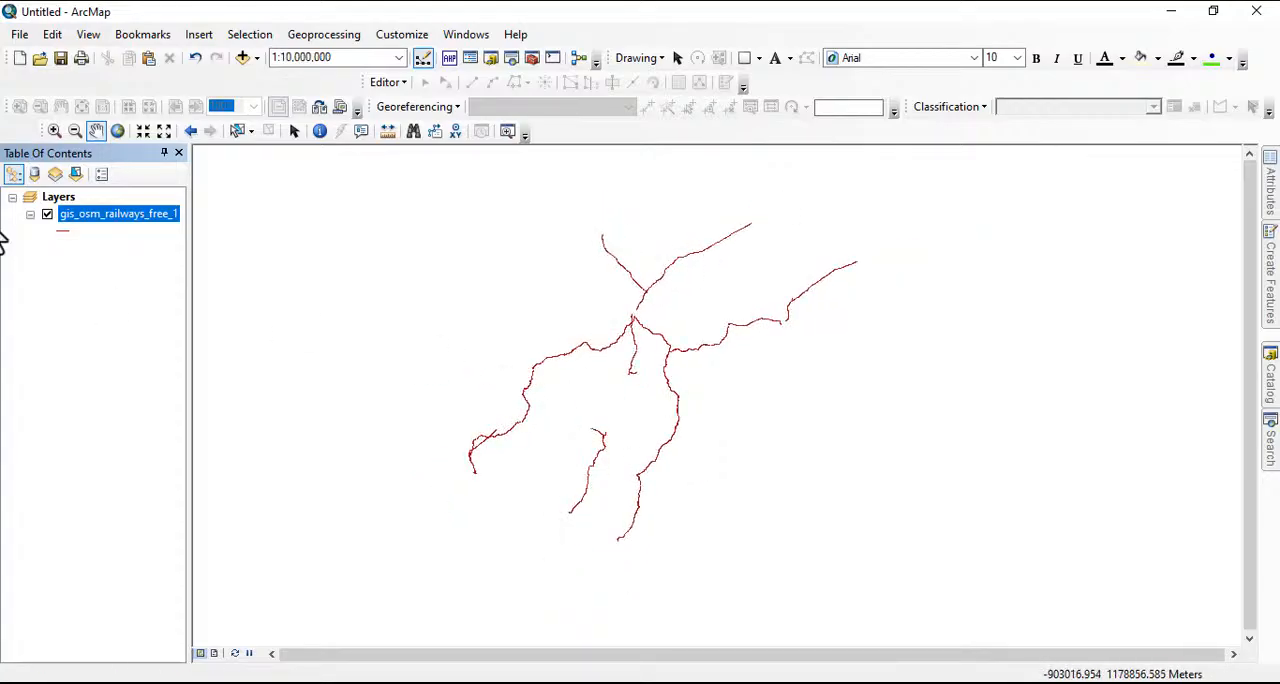
right_click(129, 218)
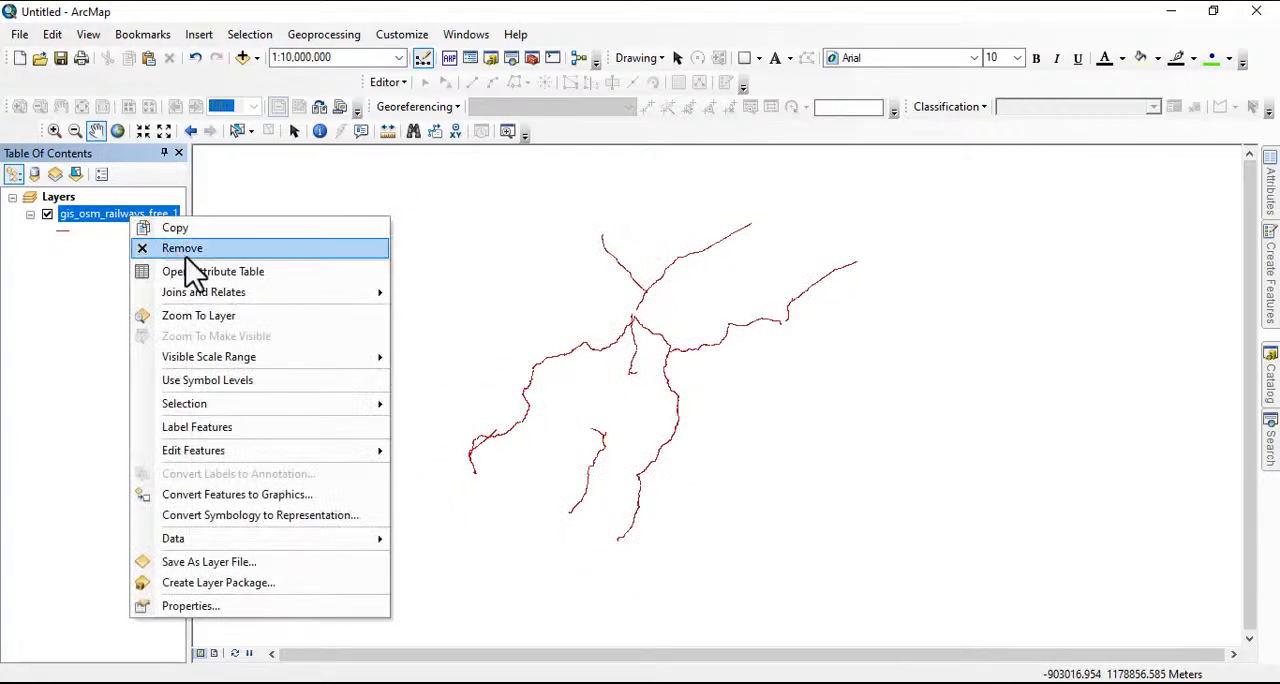
left_click(186, 252)
Add the road shapefile gis_osm_roads_free_1.shp to the map
left_click(242, 58)
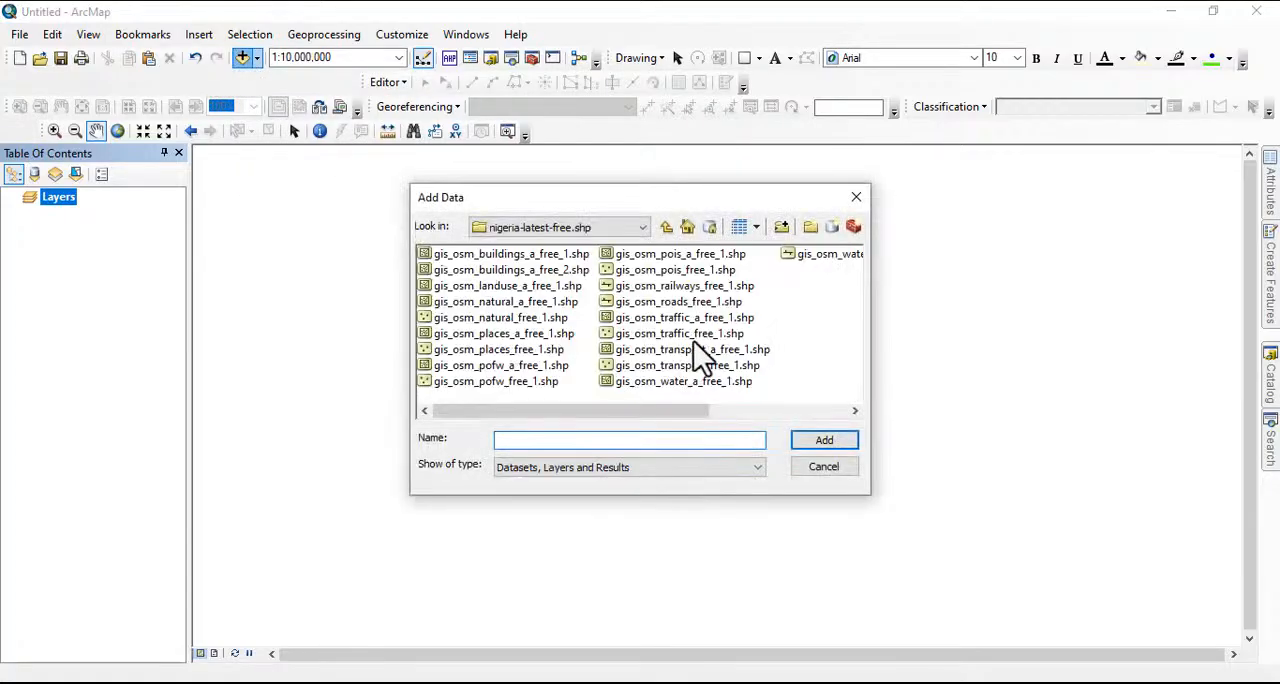
left_click(664, 300)
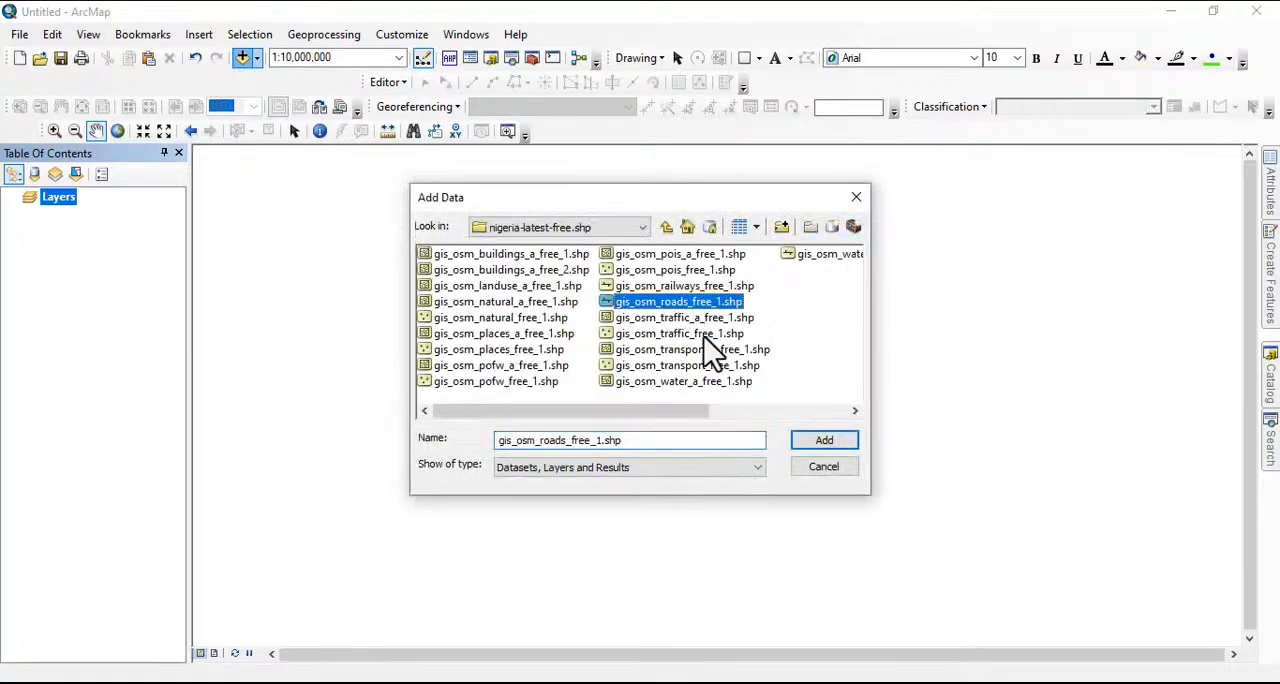
left_click(830, 438)
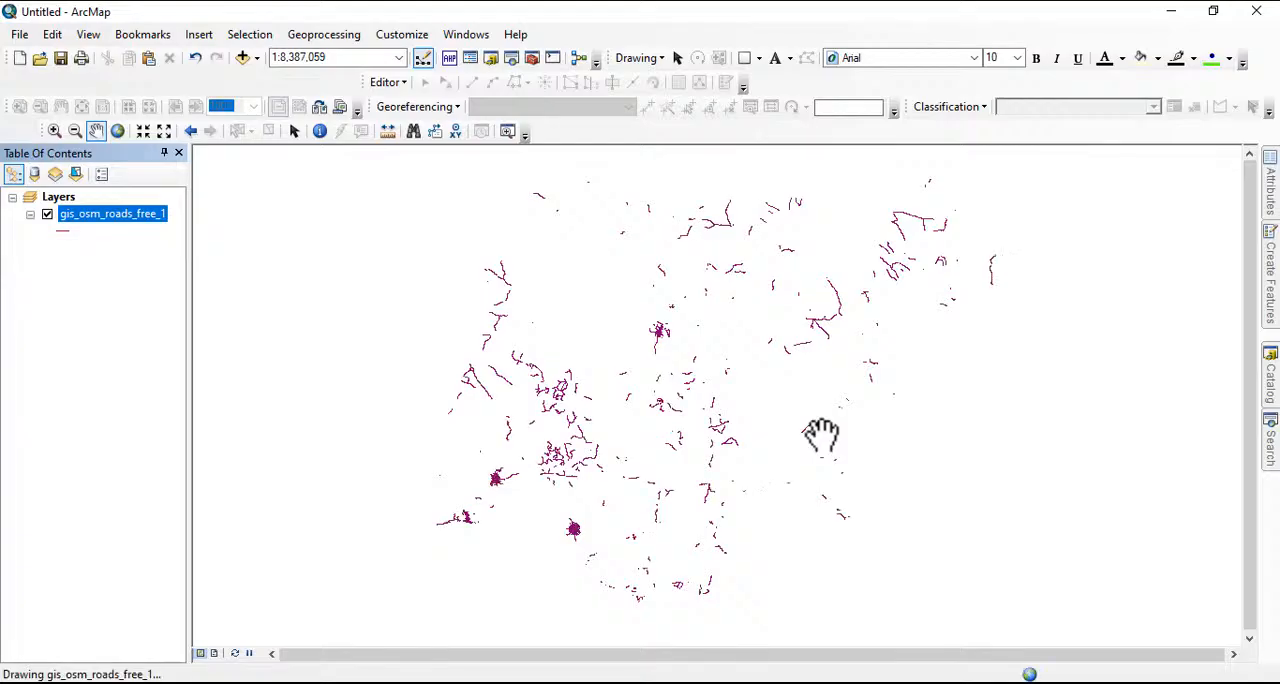
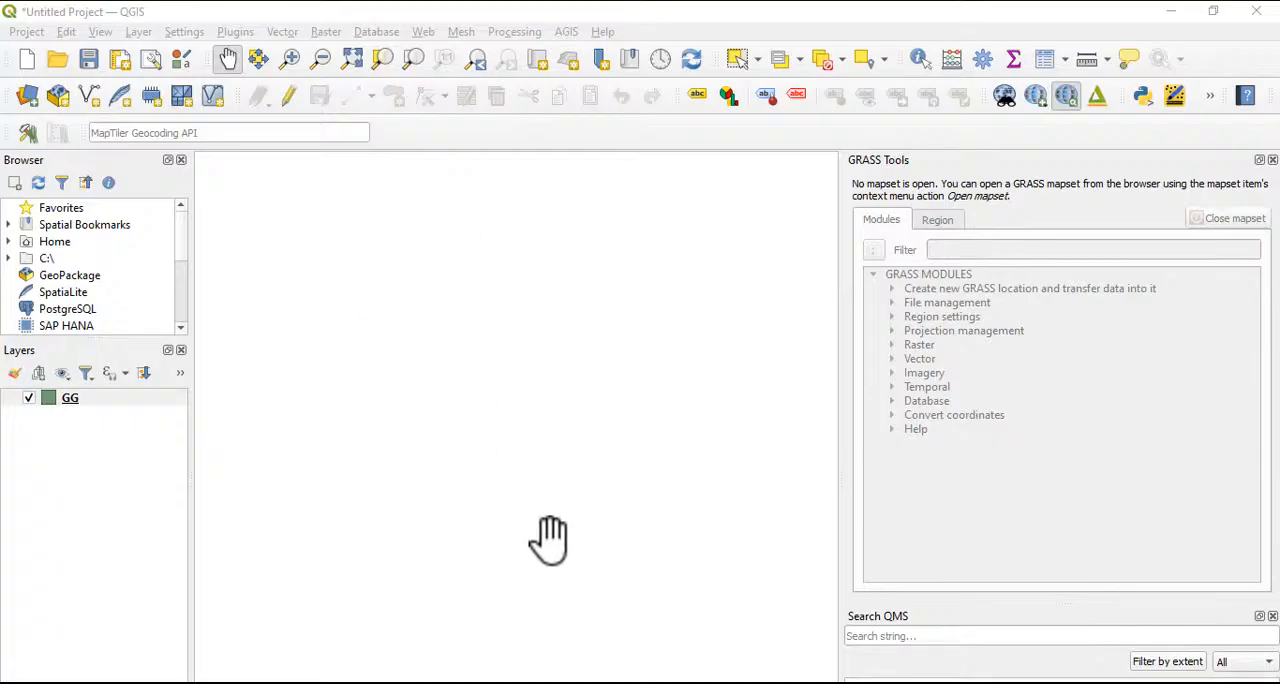
Start a new shapefile layer in QGIS and set its file to SCH in the Video\3d folder
left_click(138, 31)
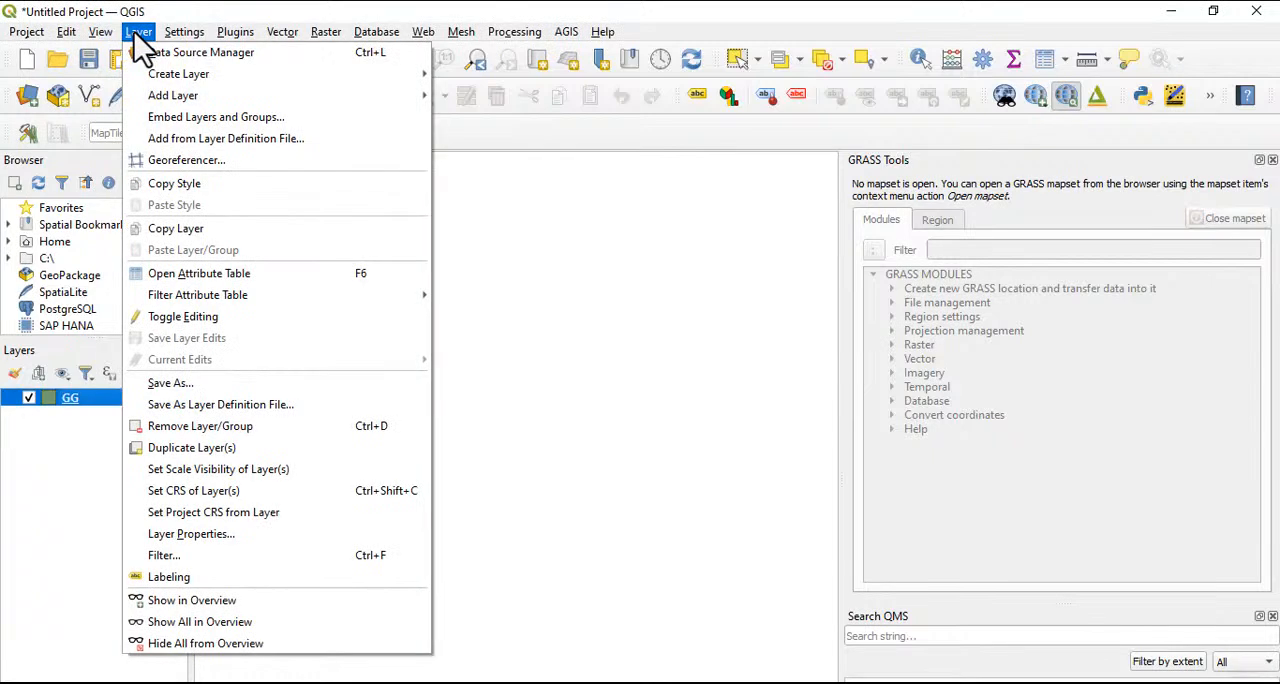
mouse_move(198, 80)
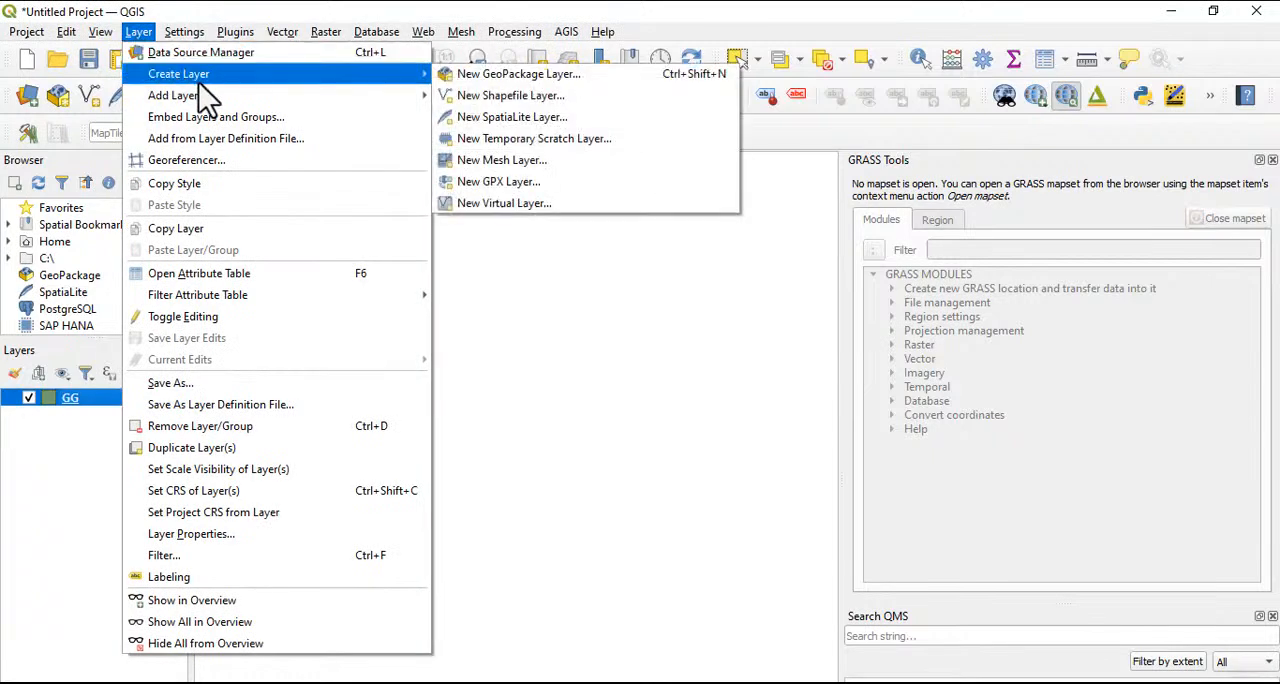
left_click(531, 101)
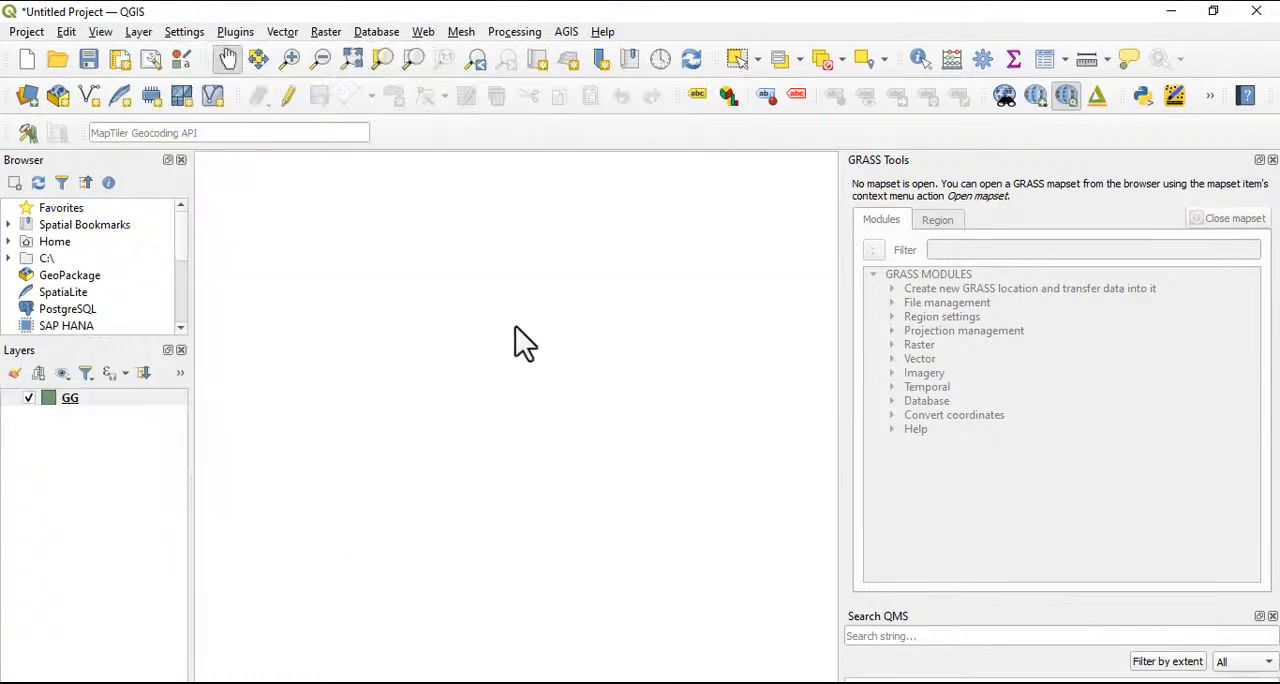
left_click(91, 94)
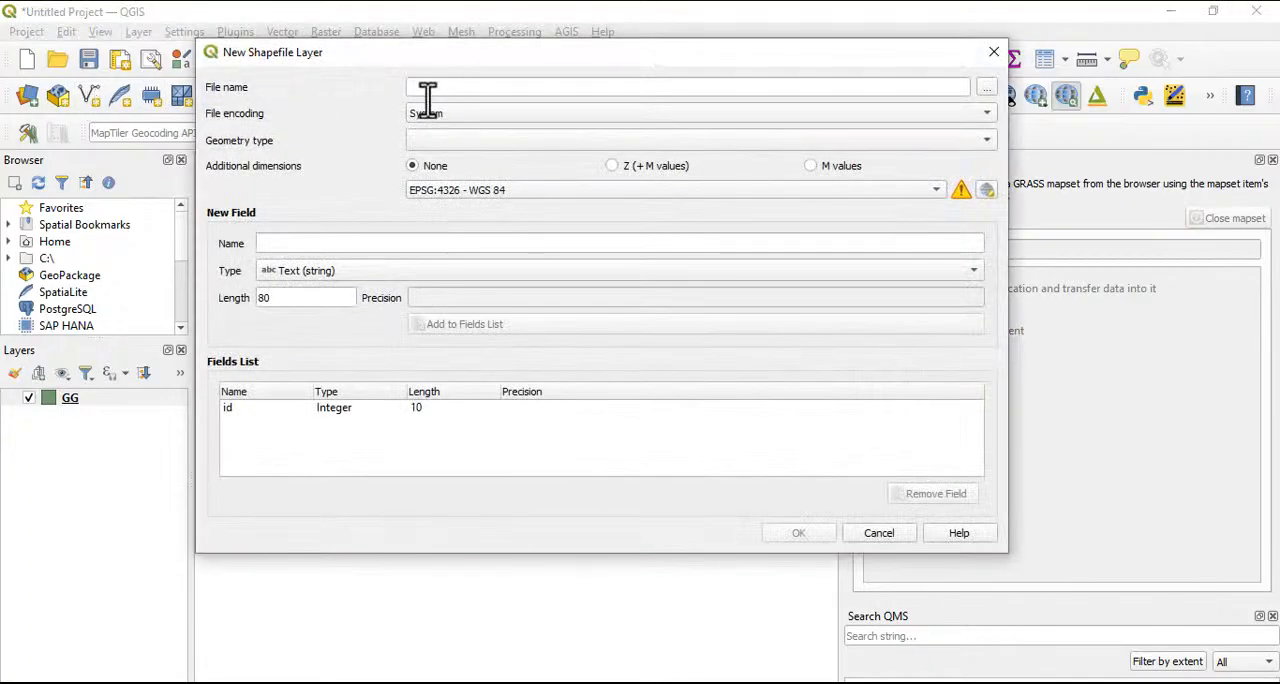
left_click(985, 89)
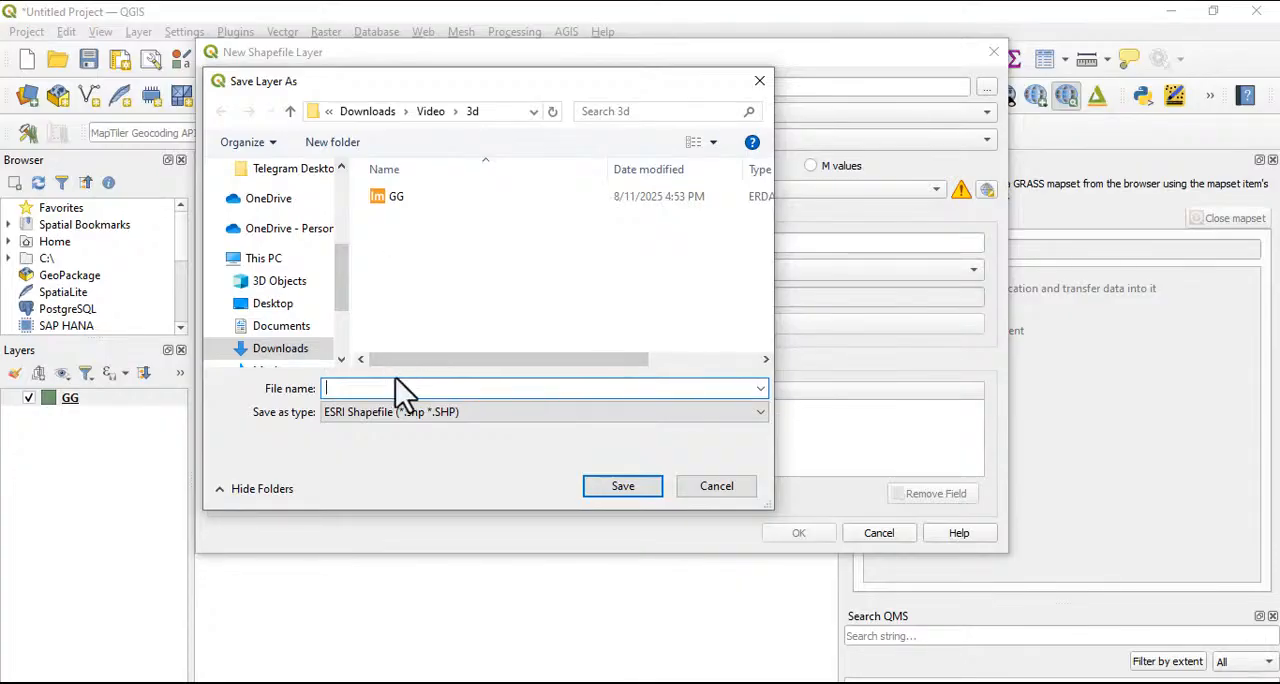
type("SCH")
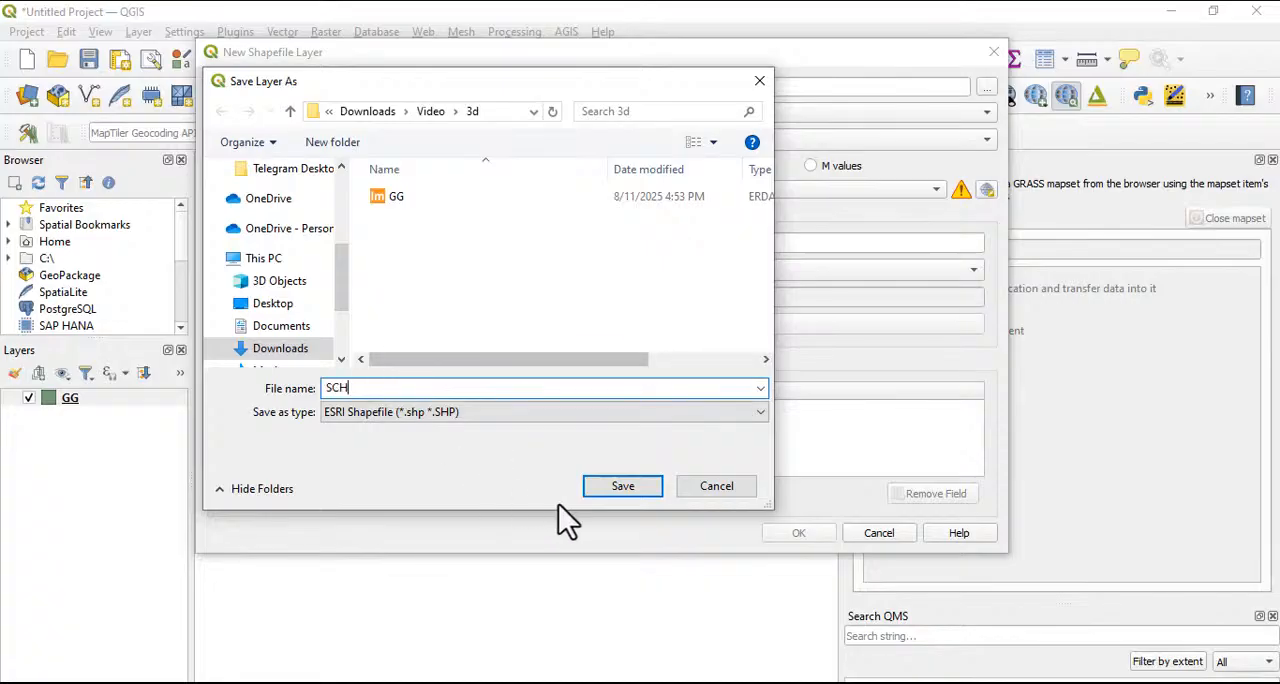
left_click(620, 486)
Set the new shapefile's geometry type to Point with Z (+ M values) and the project CRS EPSG:4326 - WGS 84
left_click(442, 139)
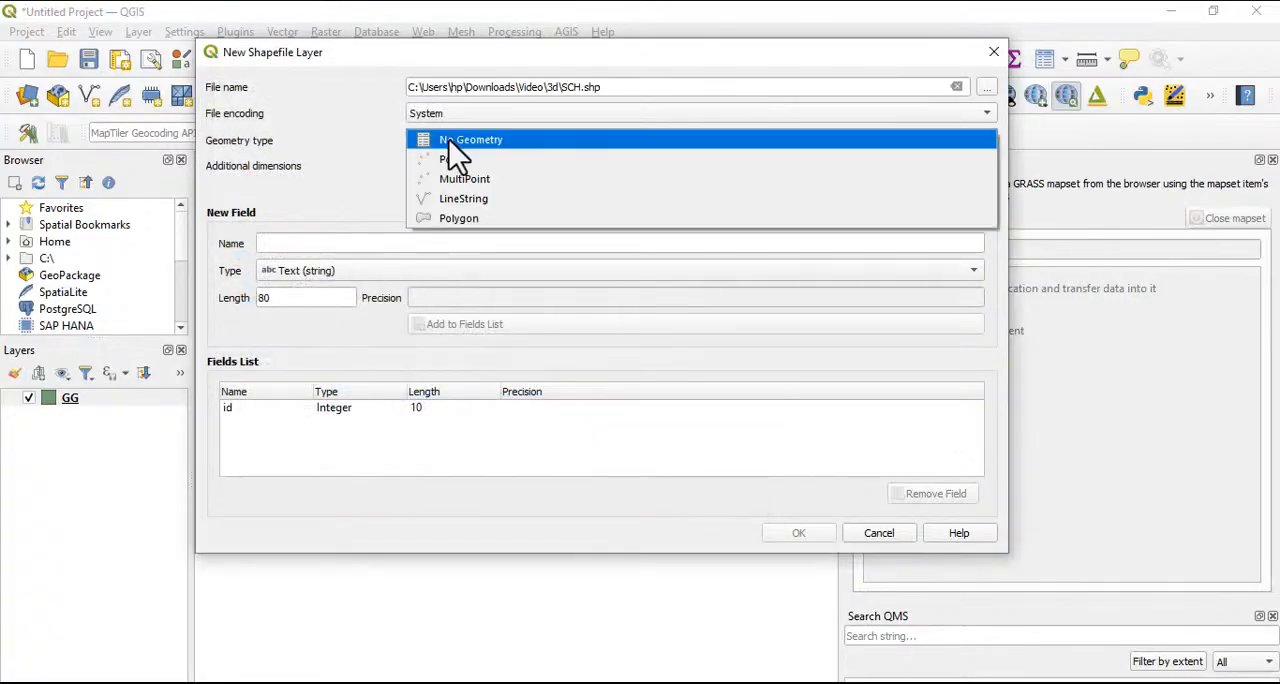
left_click(460, 160)
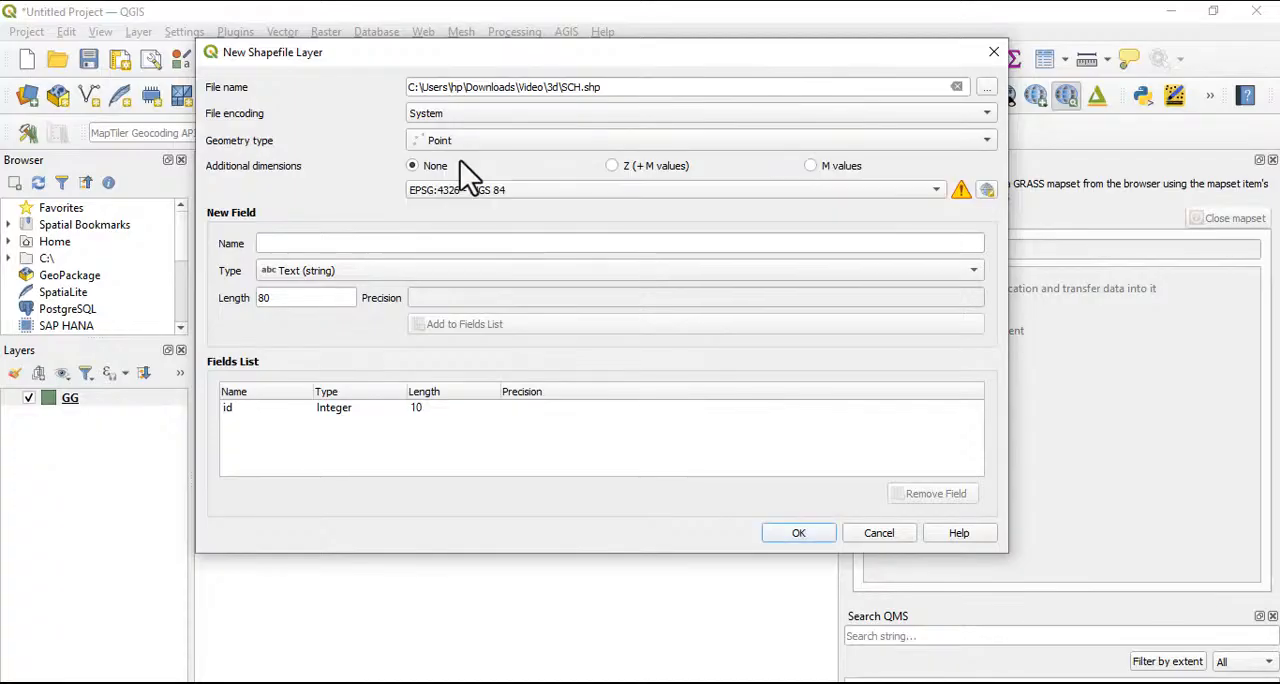
left_click(616, 167)
left_click(540, 190)
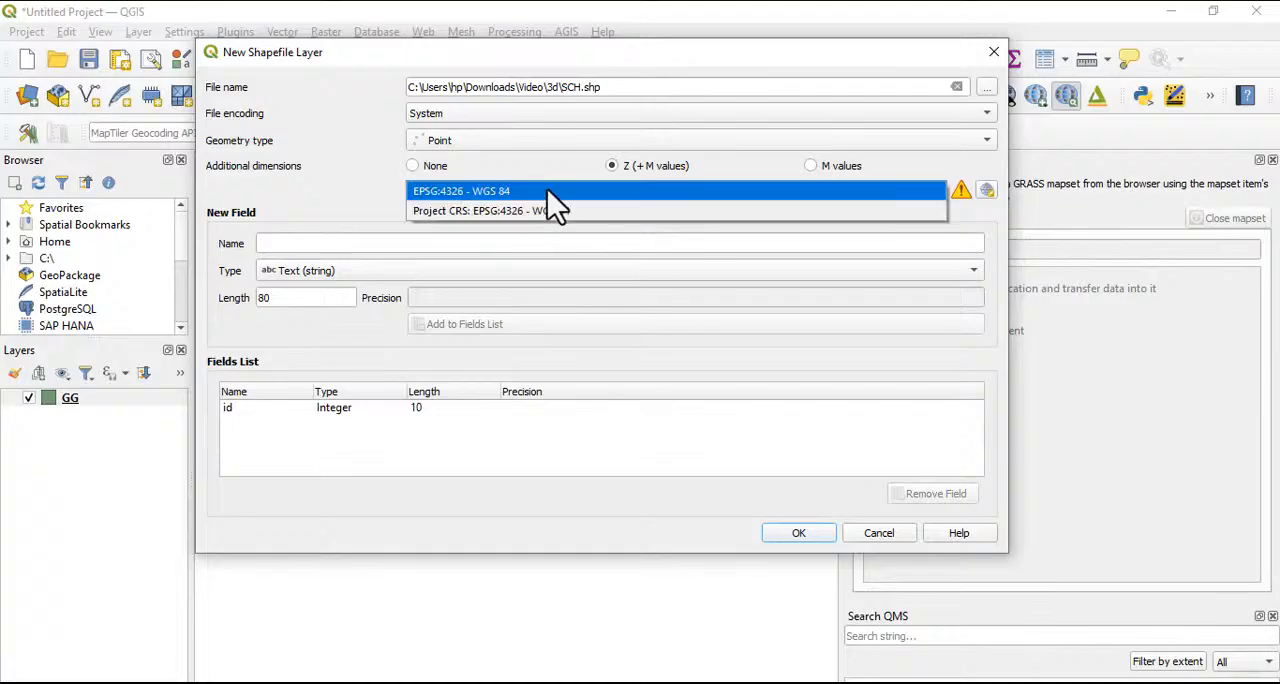
left_click(512, 210)
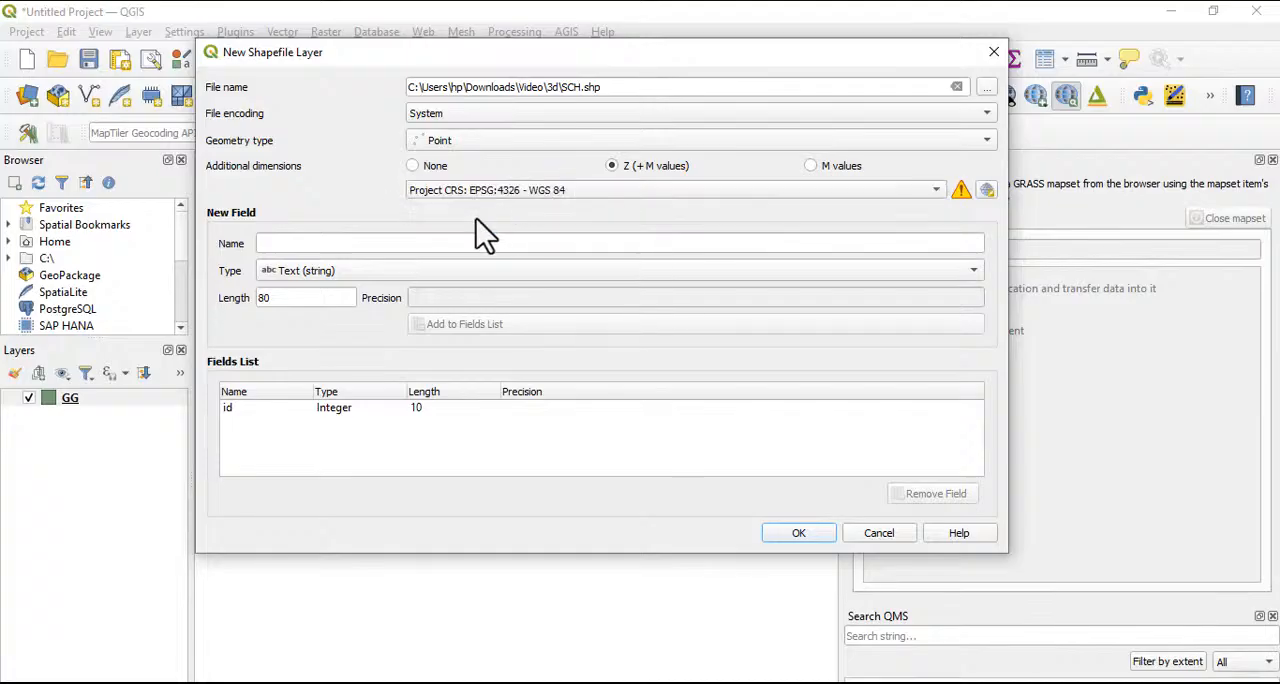
Add the text fields NAMES and PACE with length 80, create the SCH shapefile, and select its layer
left_click(620, 246)
type("N")
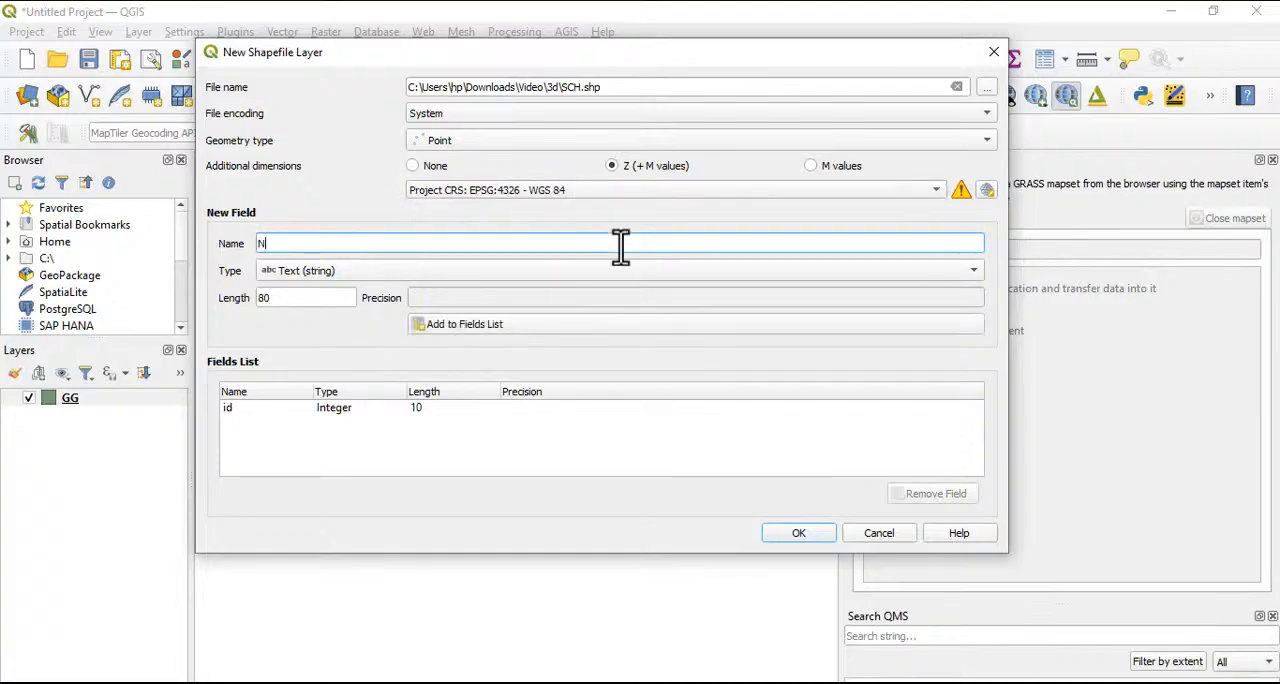
type("AMES")
left_click(481, 325)
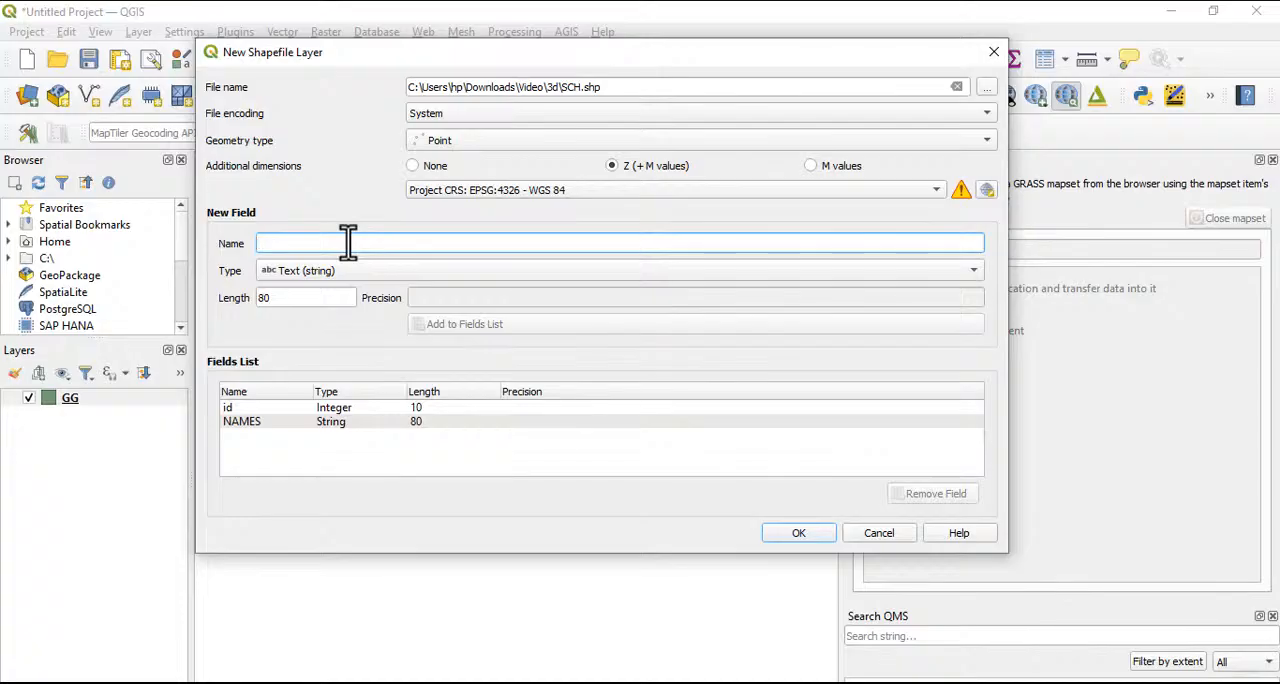
type("PACE")
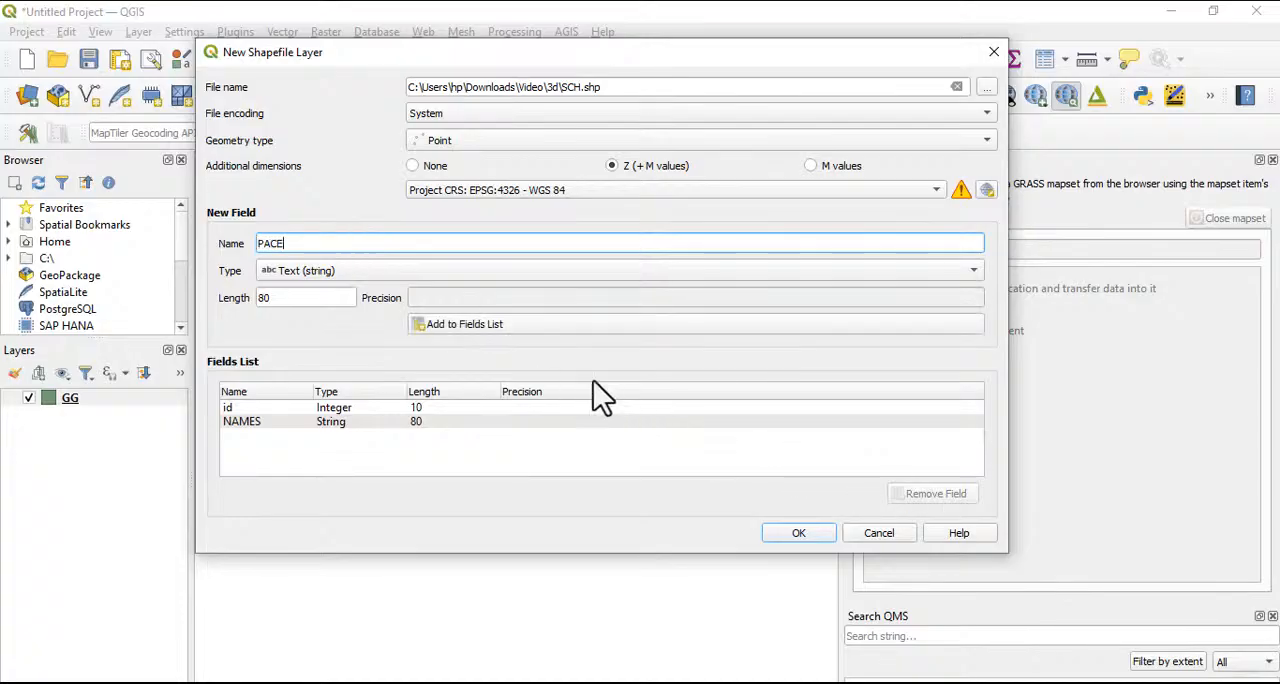
left_click(487, 327)
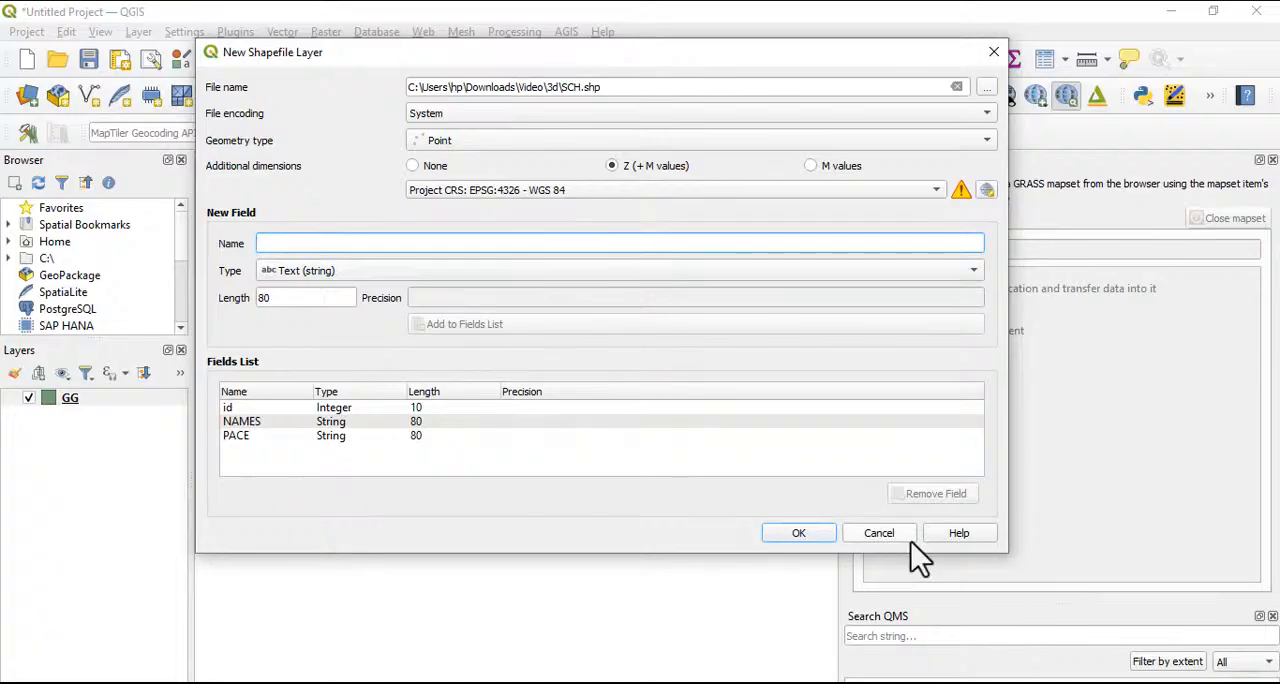
left_click(788, 533)
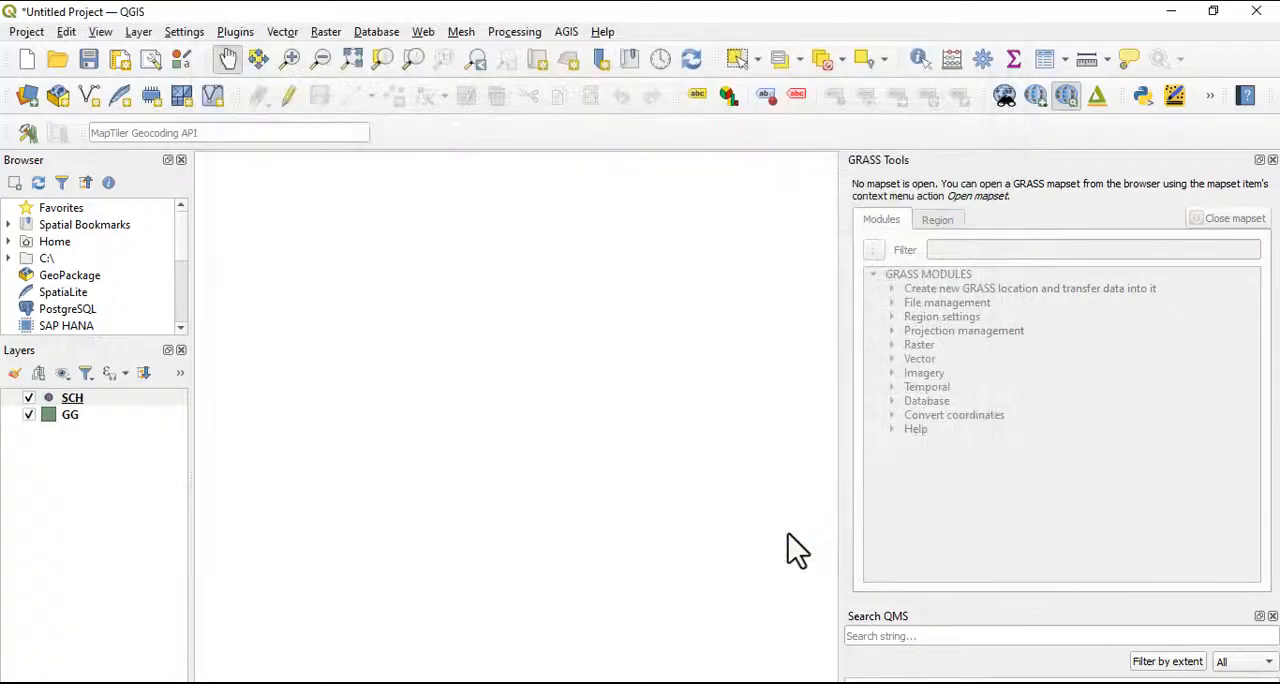
left_click(66, 418)
left_click(67, 400)
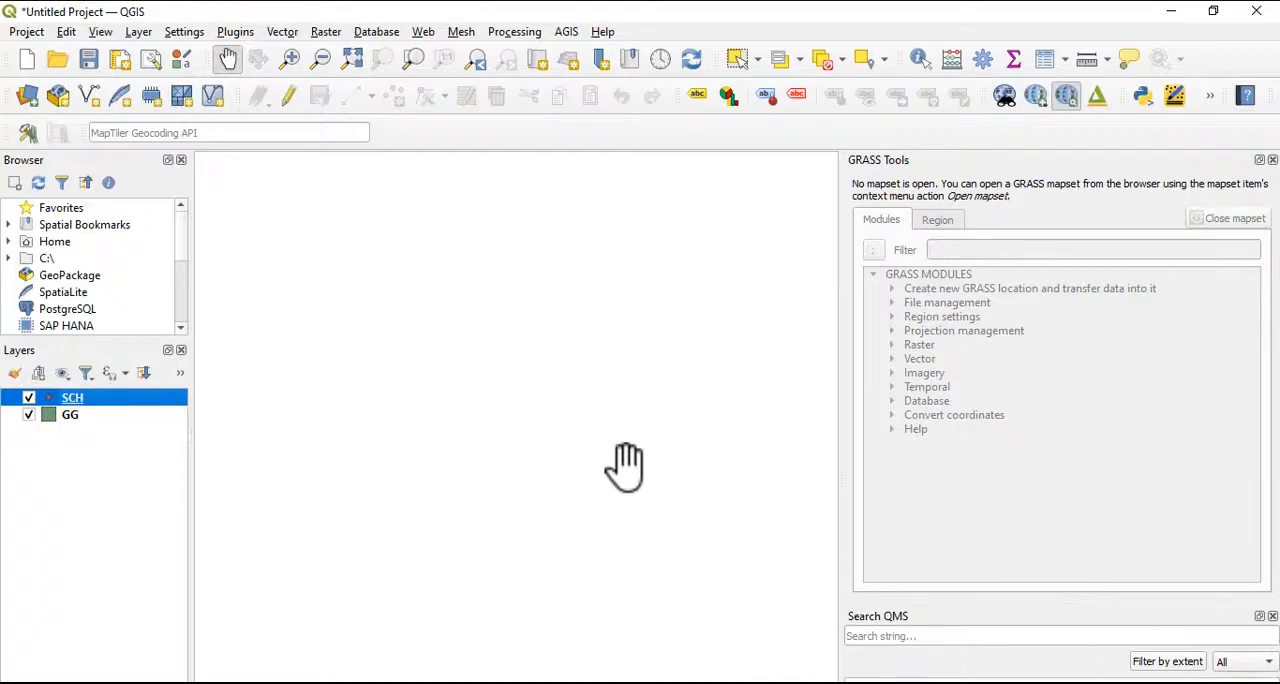
Switch to the other QGIS window with the empty project and check the QGIS version for updates
left_click(880, 682)
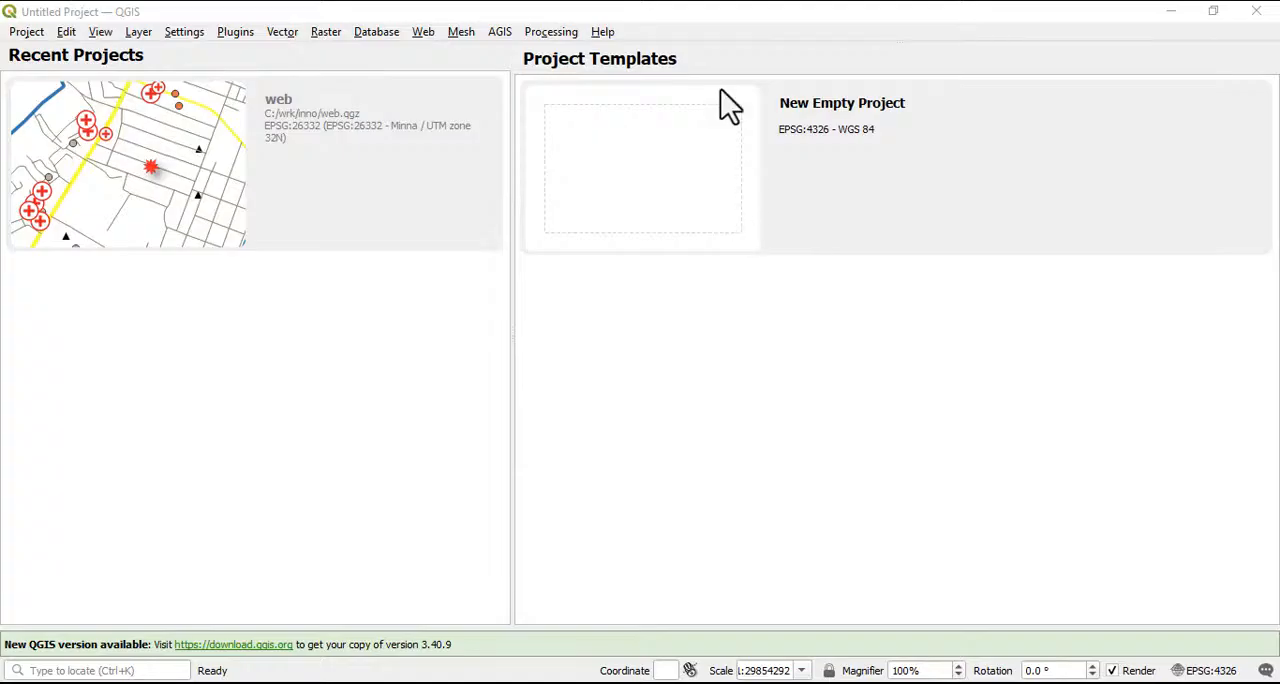
left_click(603, 33)
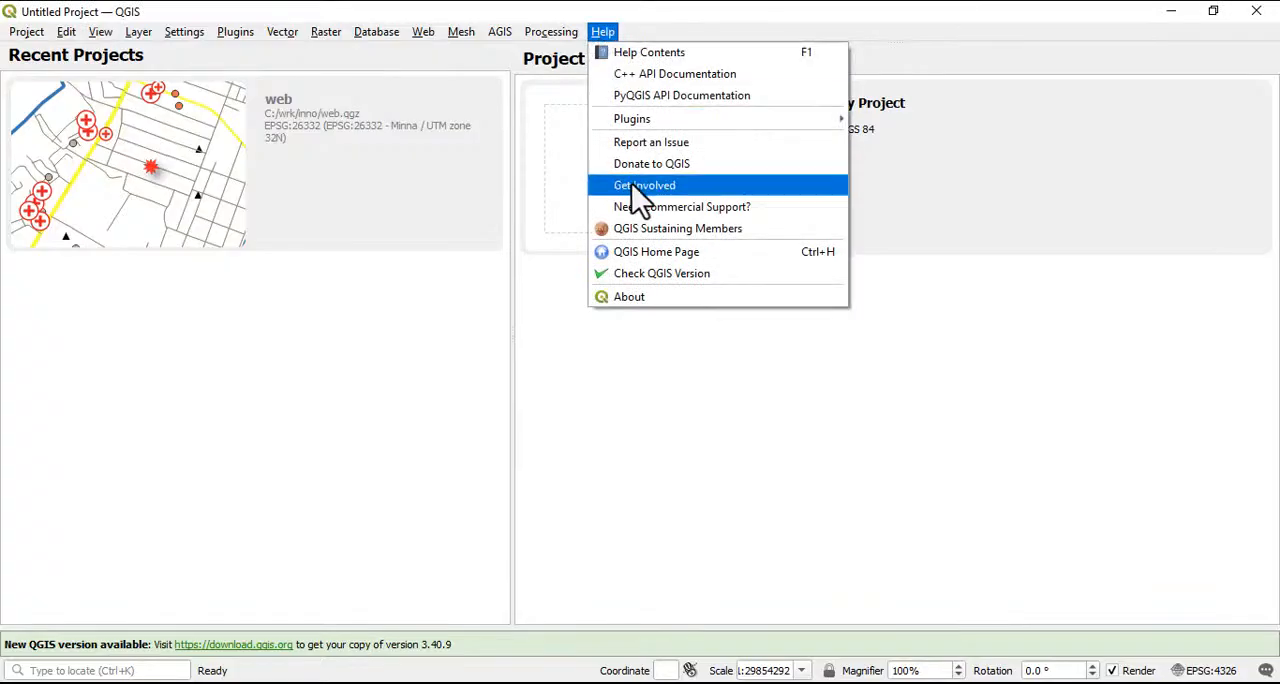
left_click(668, 278)
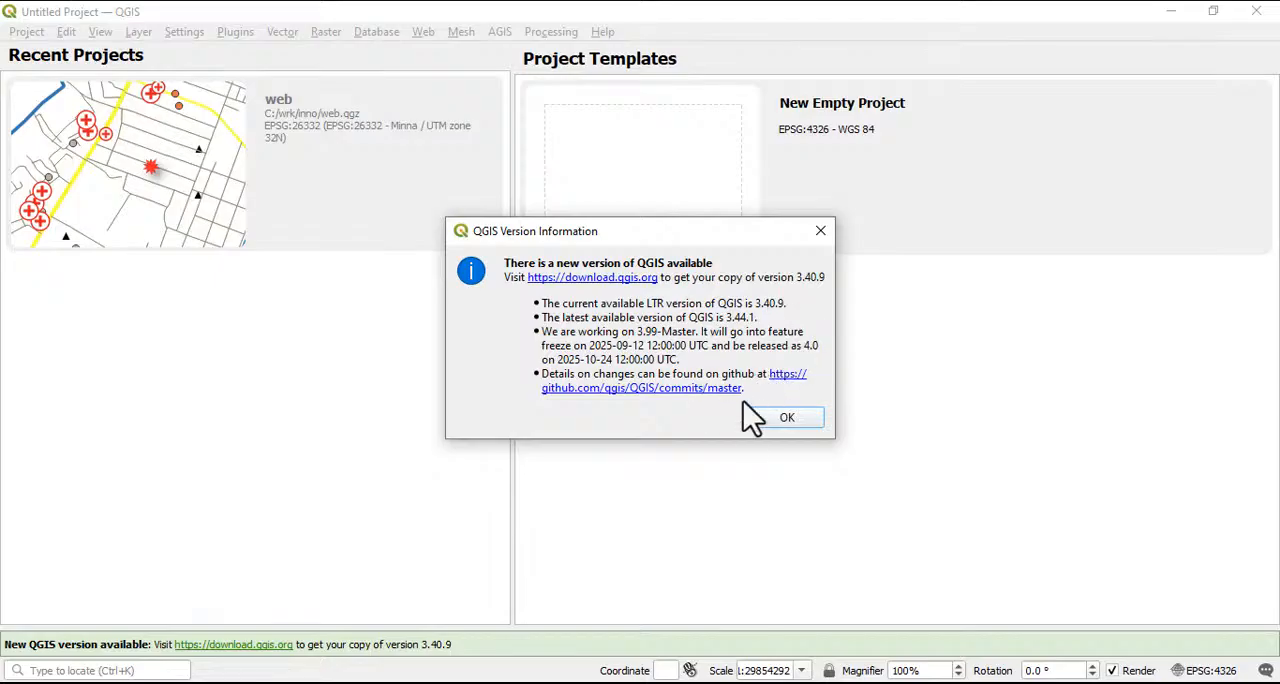
left_click(786, 418)
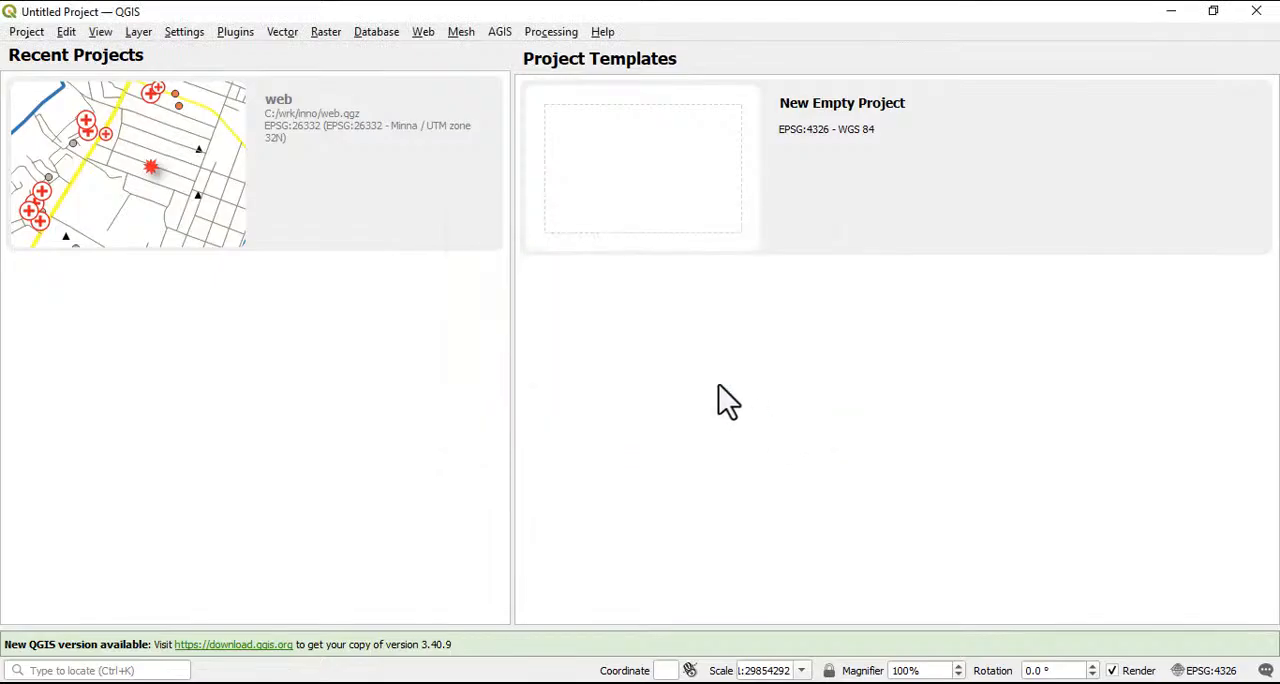
left_click(604, 33)
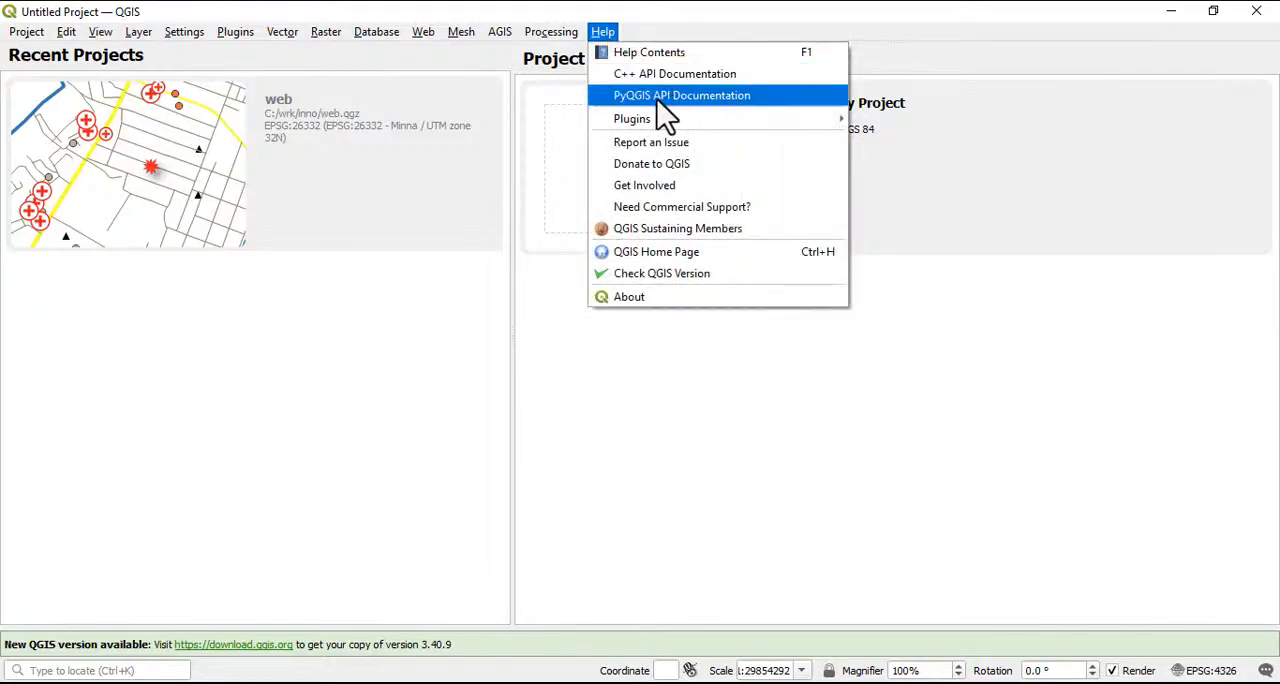
mouse_move(650, 122)
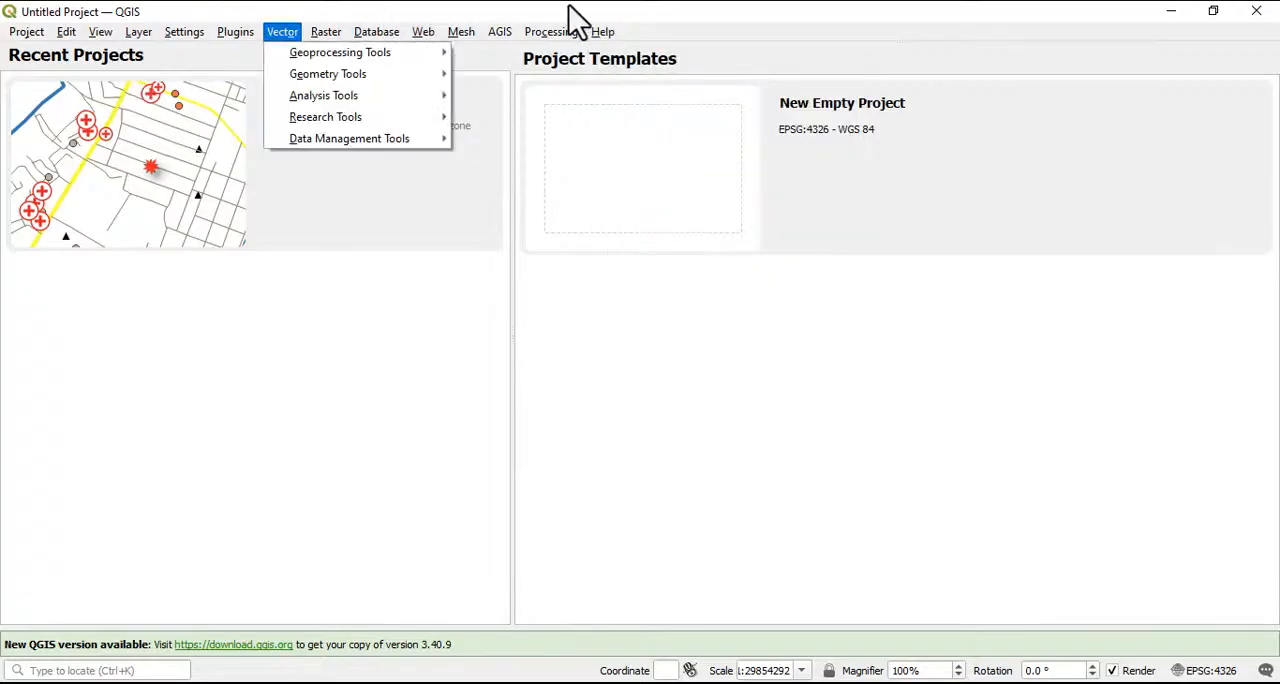
left_click(641, 373)
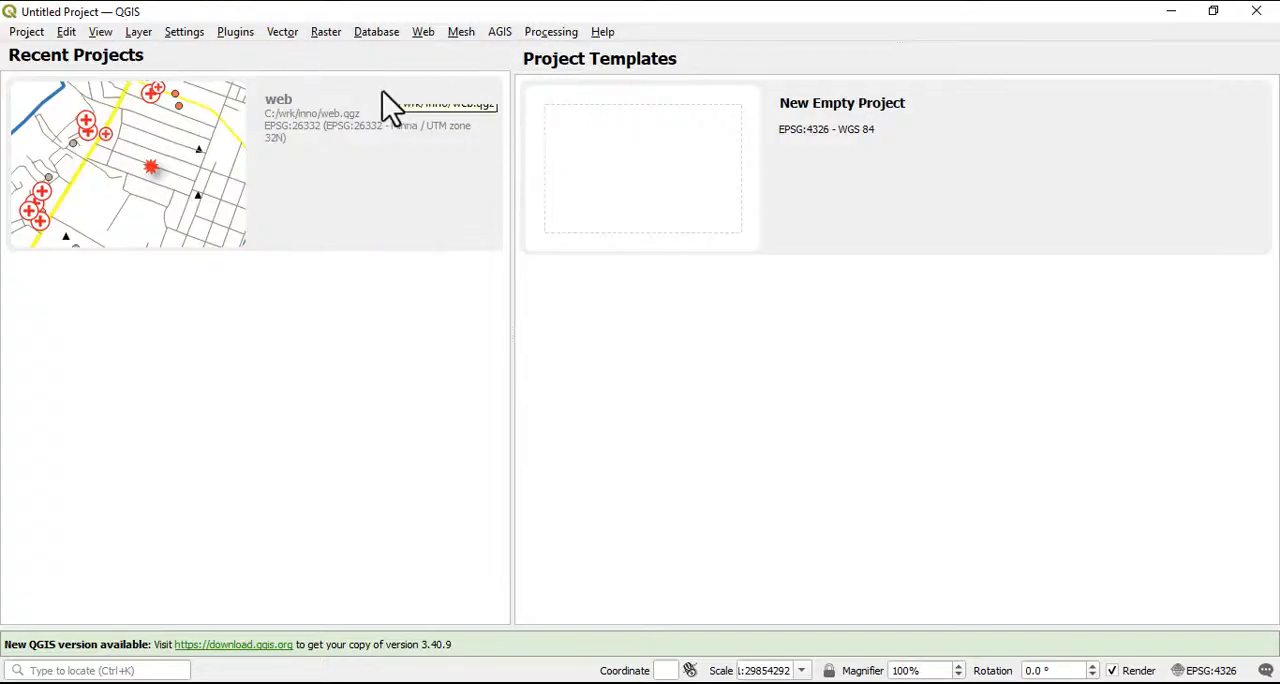
Show the Raster Toolbar and the Label Toolbar
left_click(101, 32)
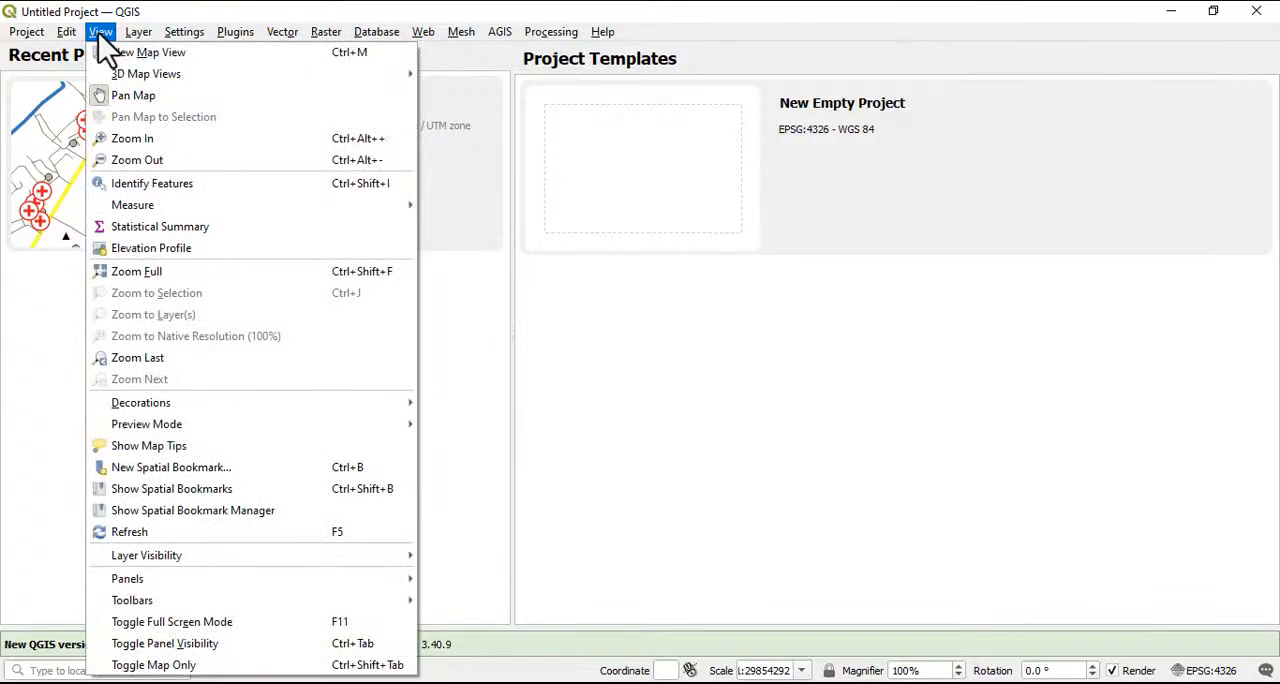
mouse_move(155, 605)
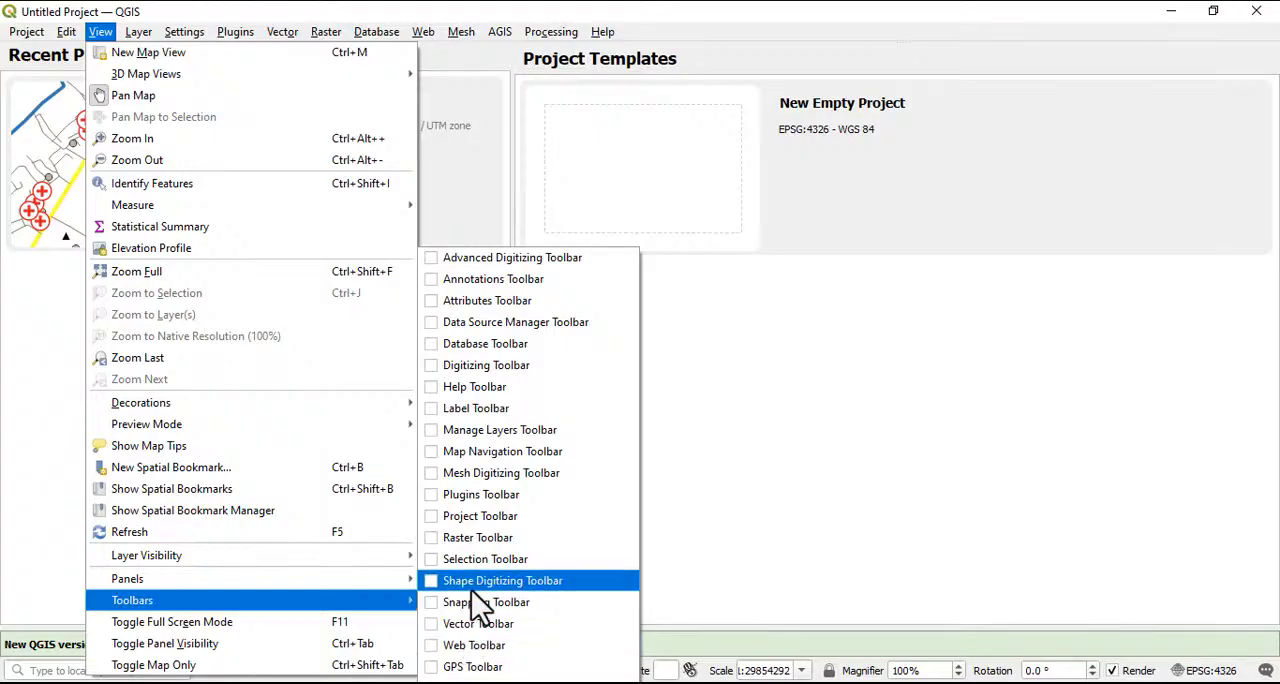
left_click(432, 541)
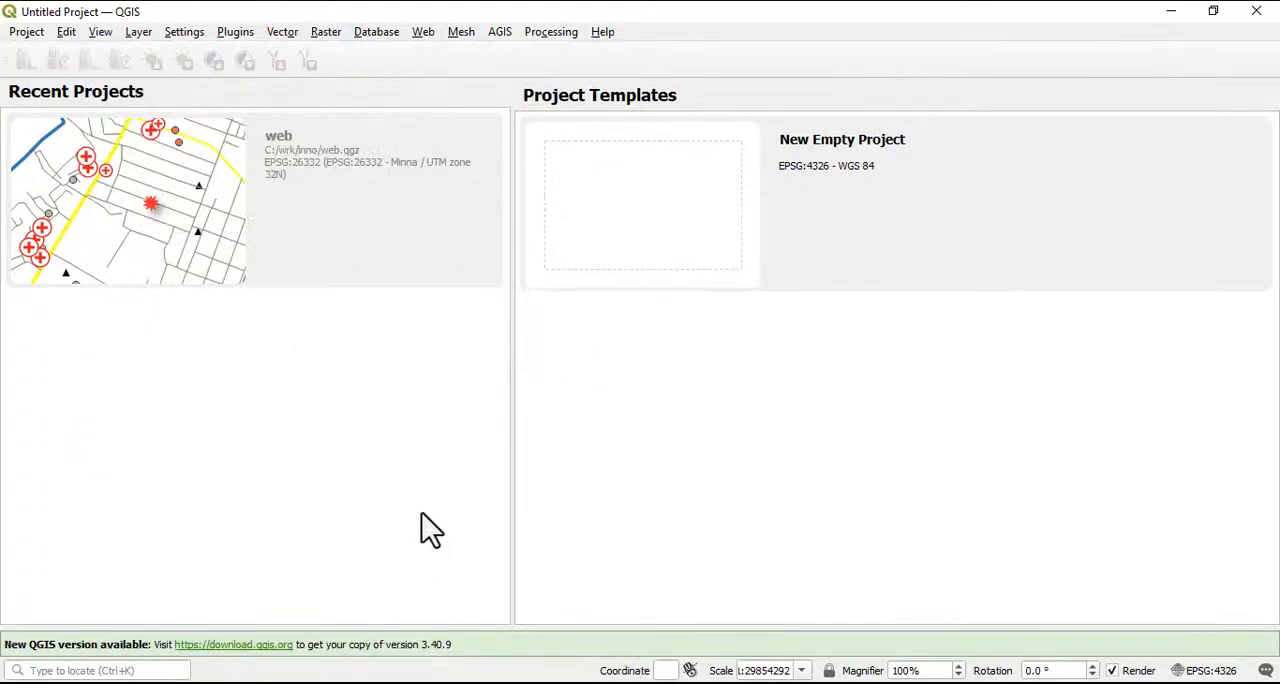
left_click(137, 33)
mouse_move(100, 31)
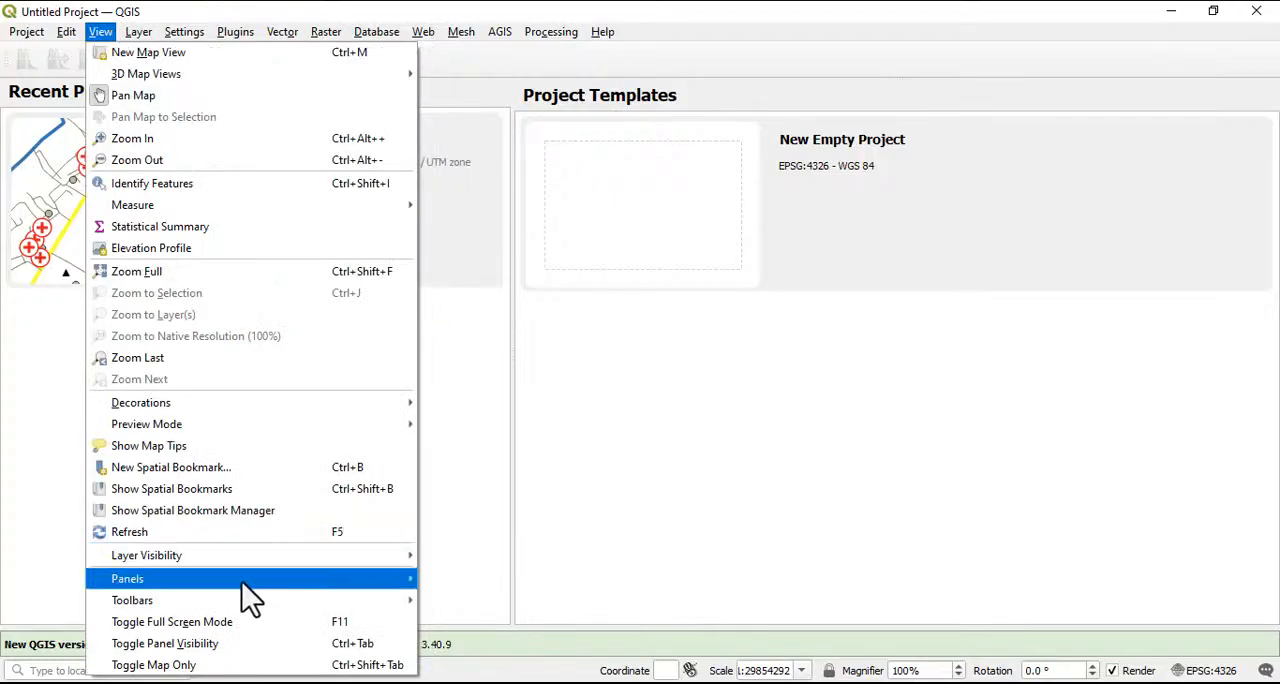
mouse_move(374, 606)
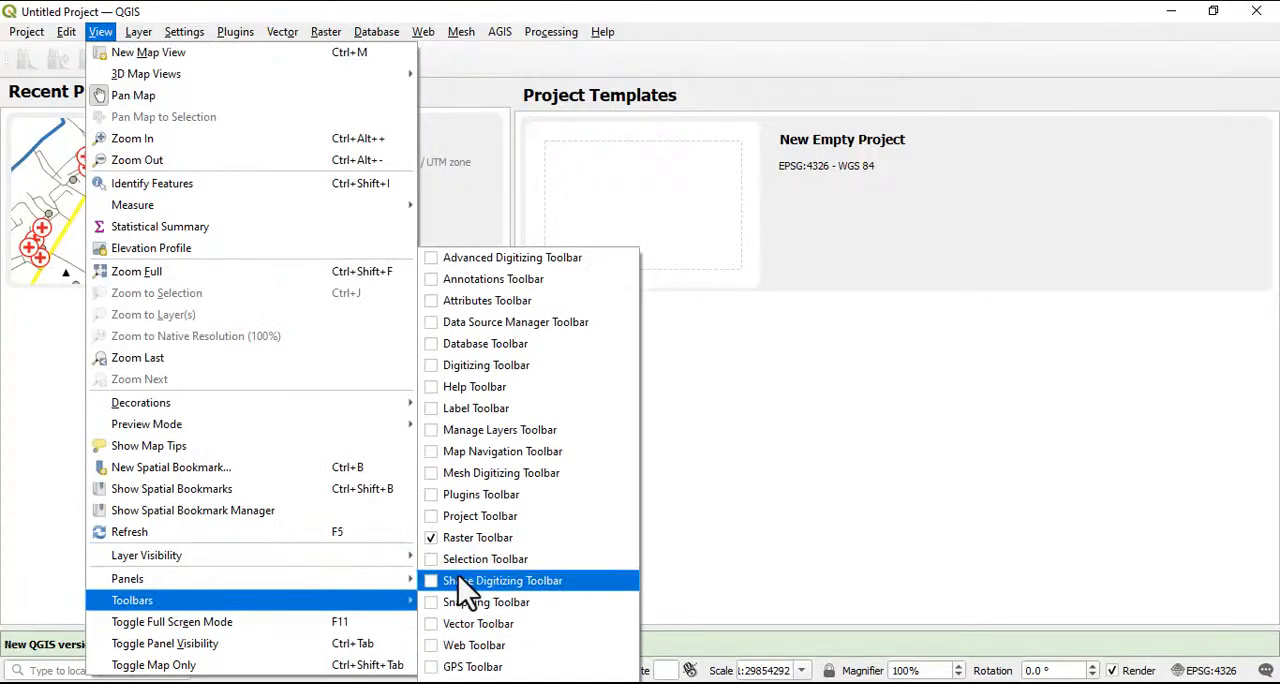
left_click(432, 410)
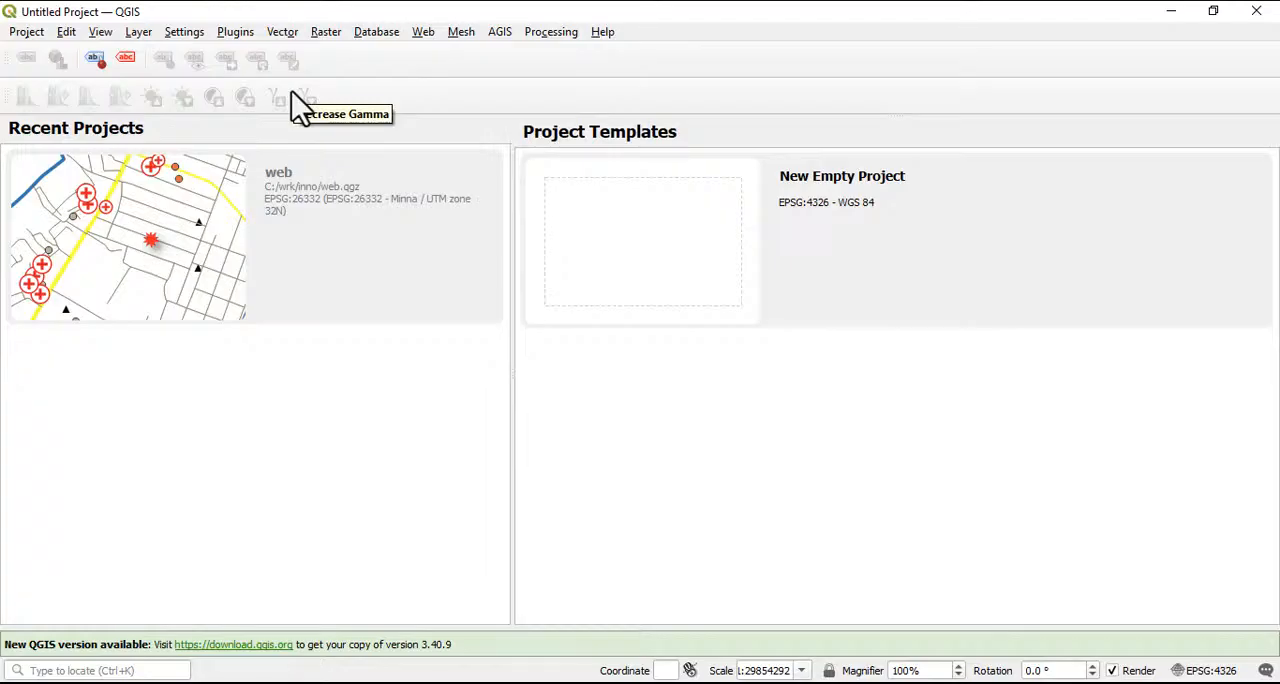
Hide the Raster Toolbar
left_click(138, 35)
left_click(101, 40)
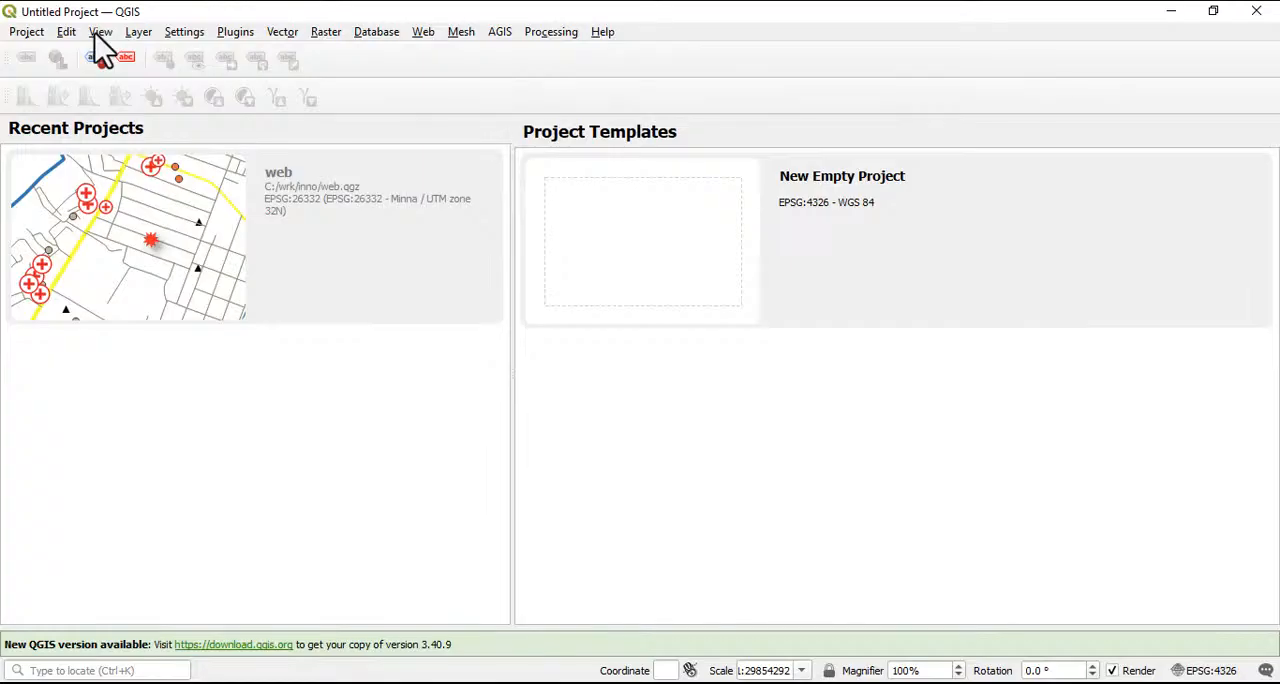
left_click(100, 33)
mouse_move(250, 600)
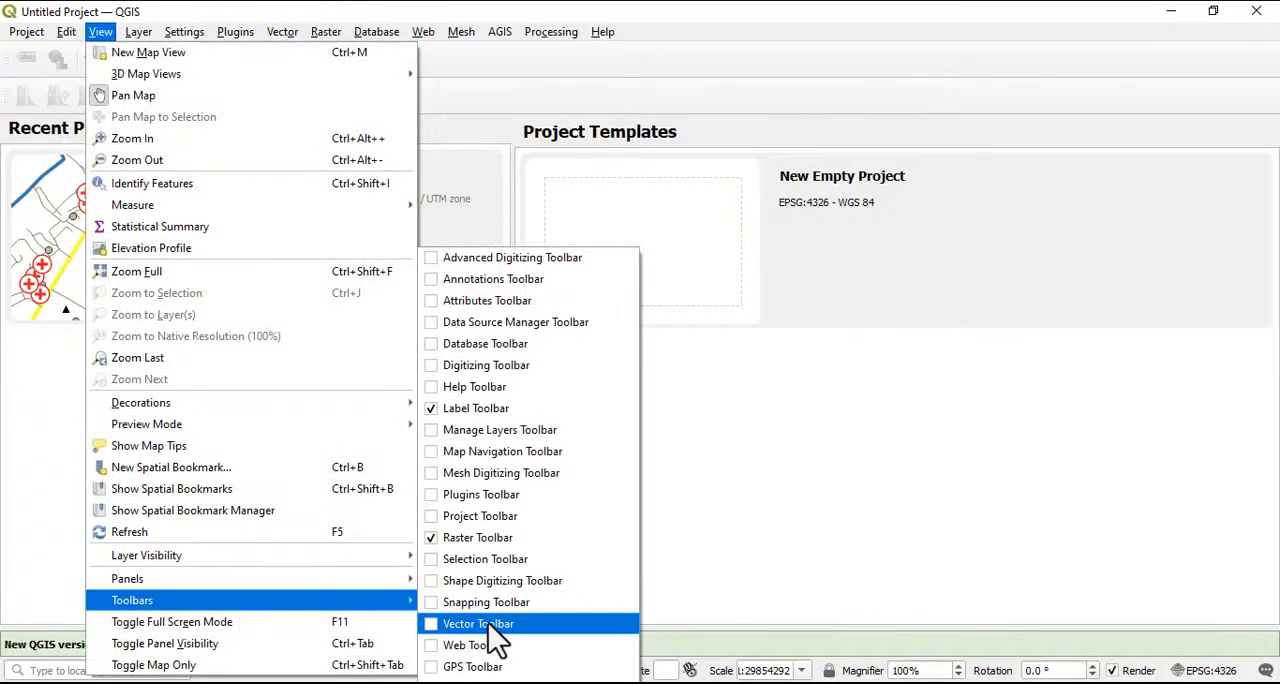
left_click(436, 537)
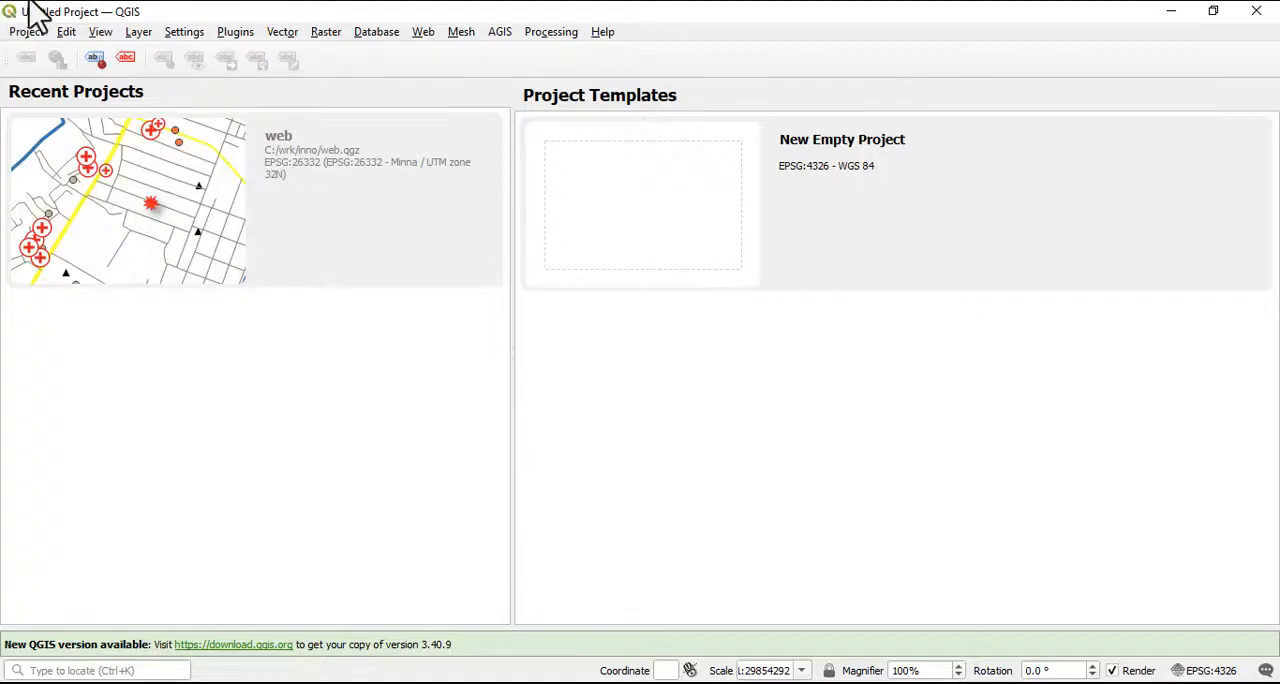
Show the Browser (2) panel
left_click(101, 33)
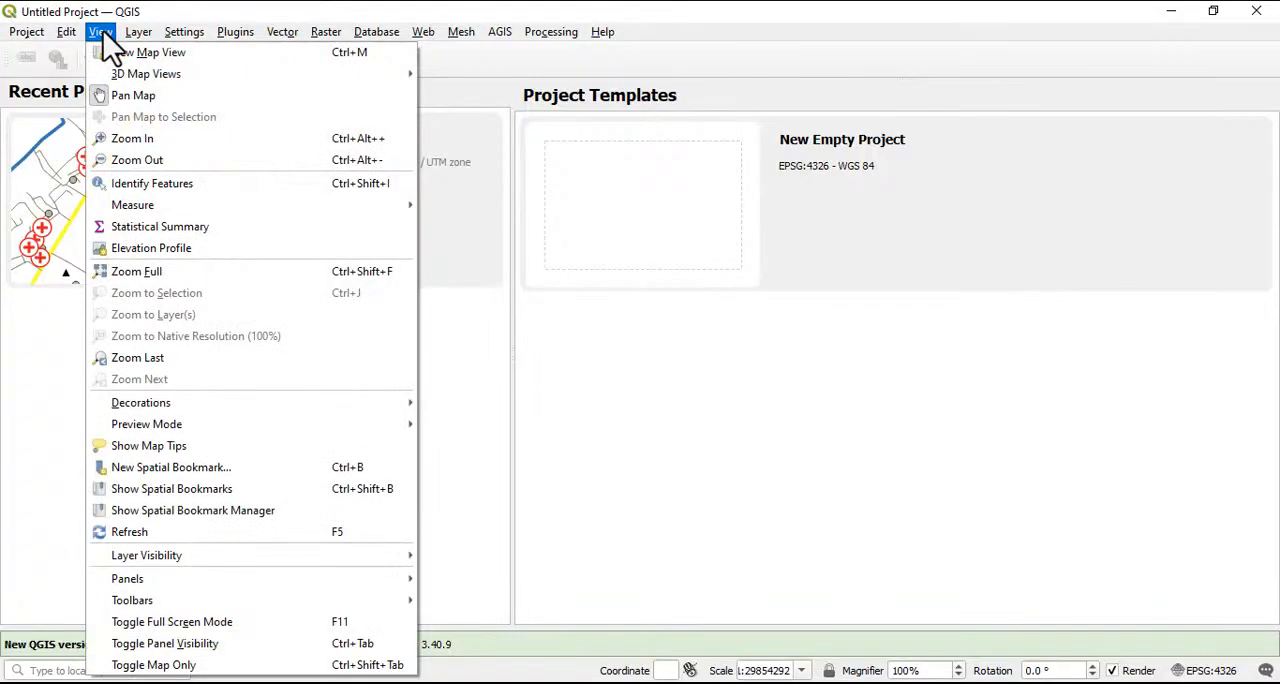
mouse_move(195, 585)
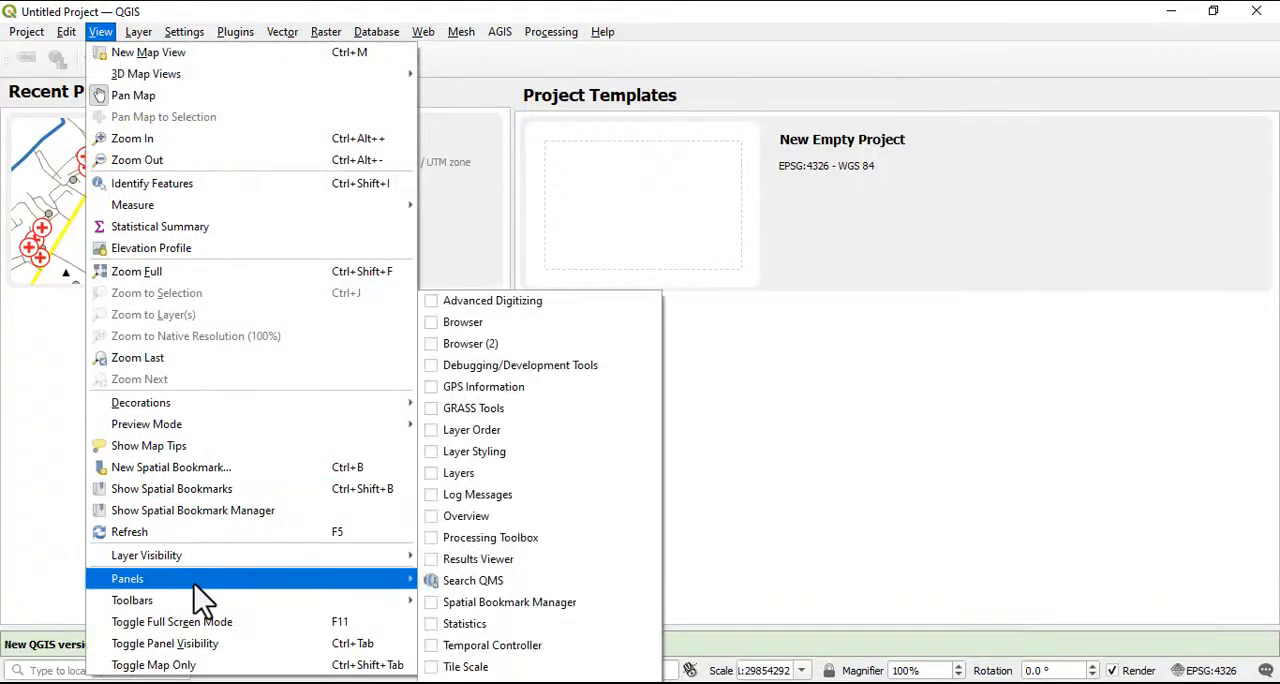
left_click(433, 343)
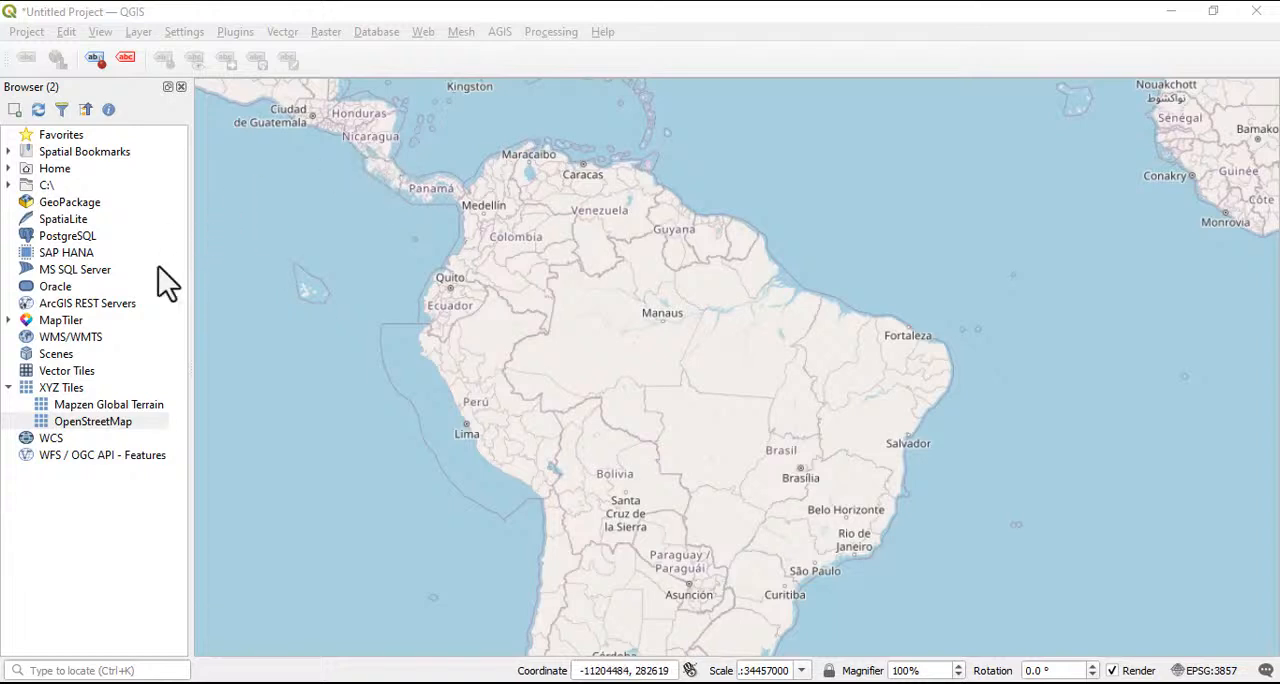
Add the Mapzen Global Terrain and OpenStreetMap XYZ tile layers to the map
left_click(72, 432)
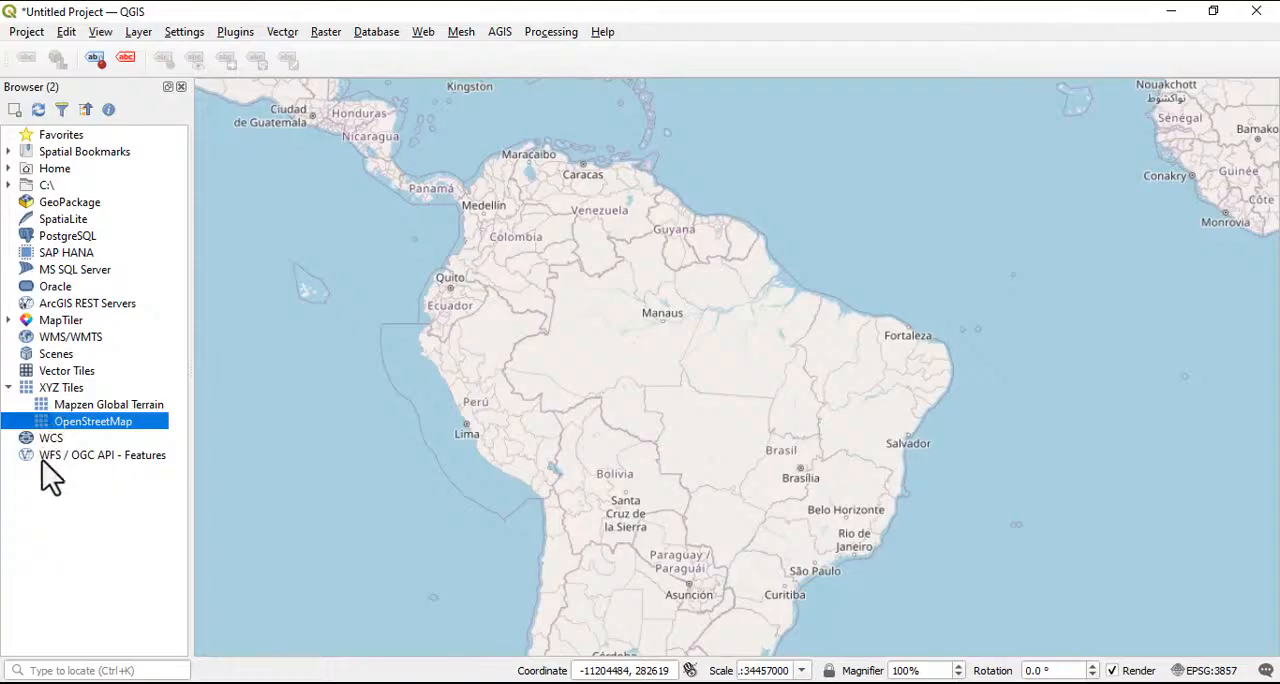
left_click(96, 406)
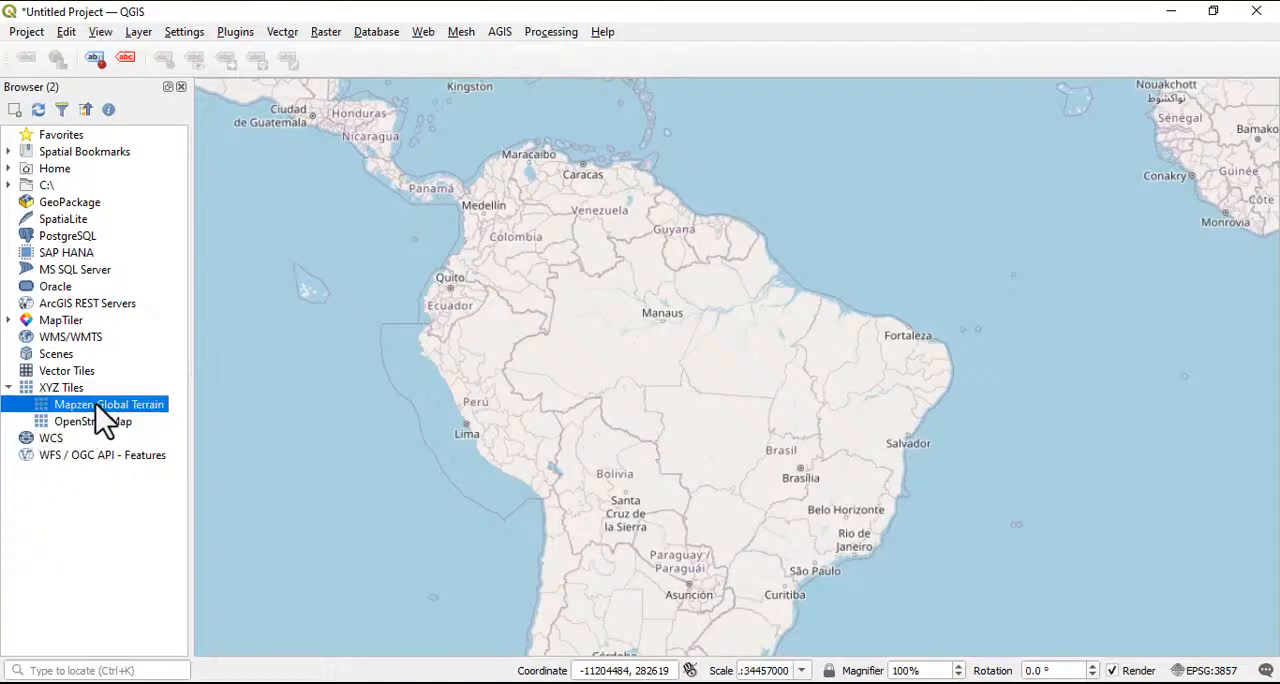
double_click(95, 404)
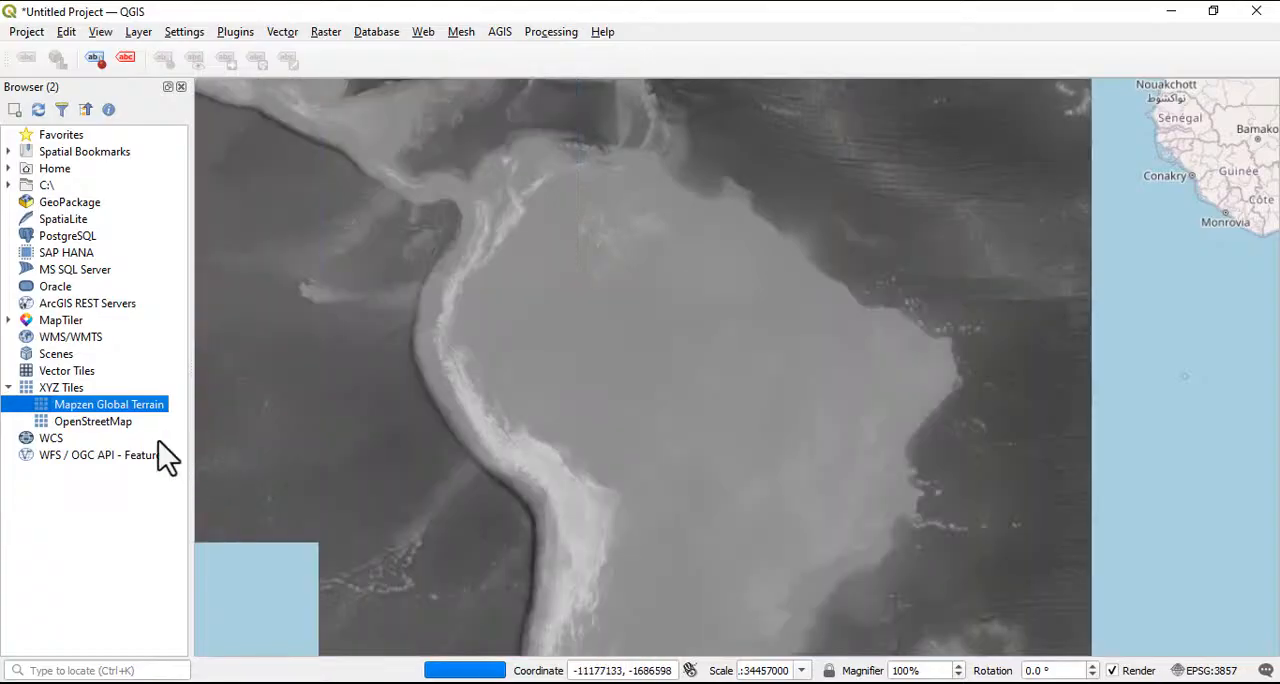
double_click(86, 423)
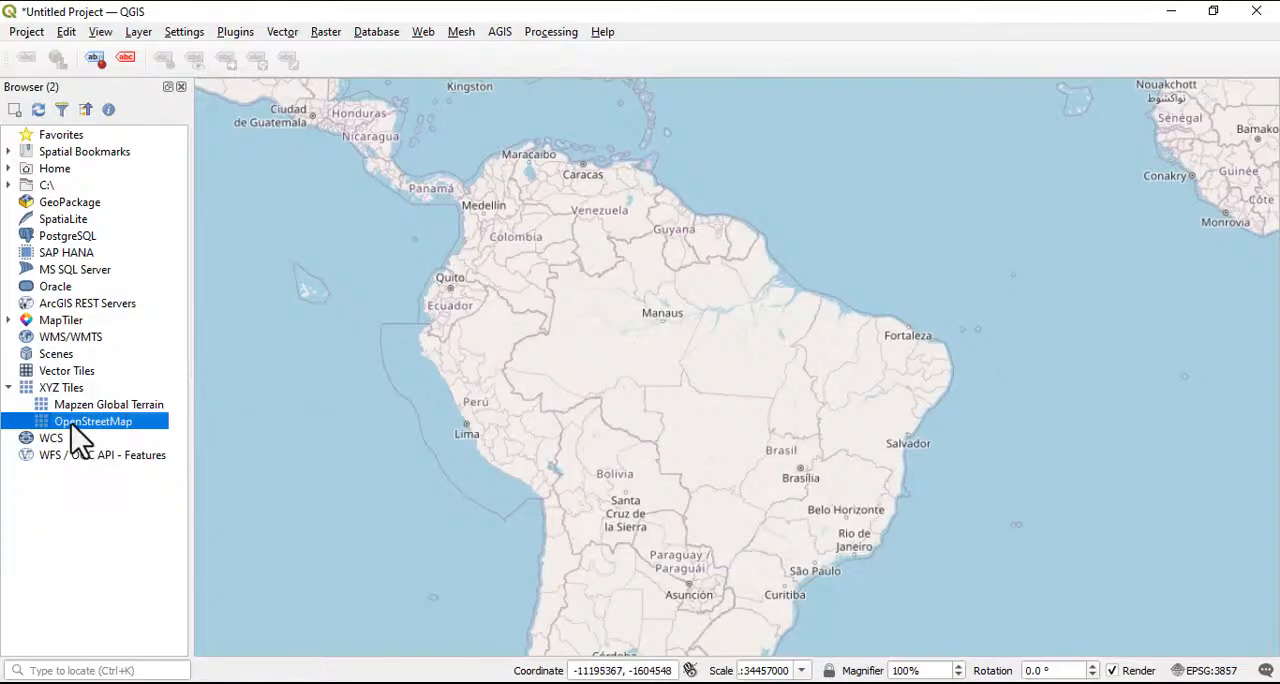
Look through the WCS, Vector Tiles and Scenes sources and expand the MapTiler basemaps
left_click(47, 439)
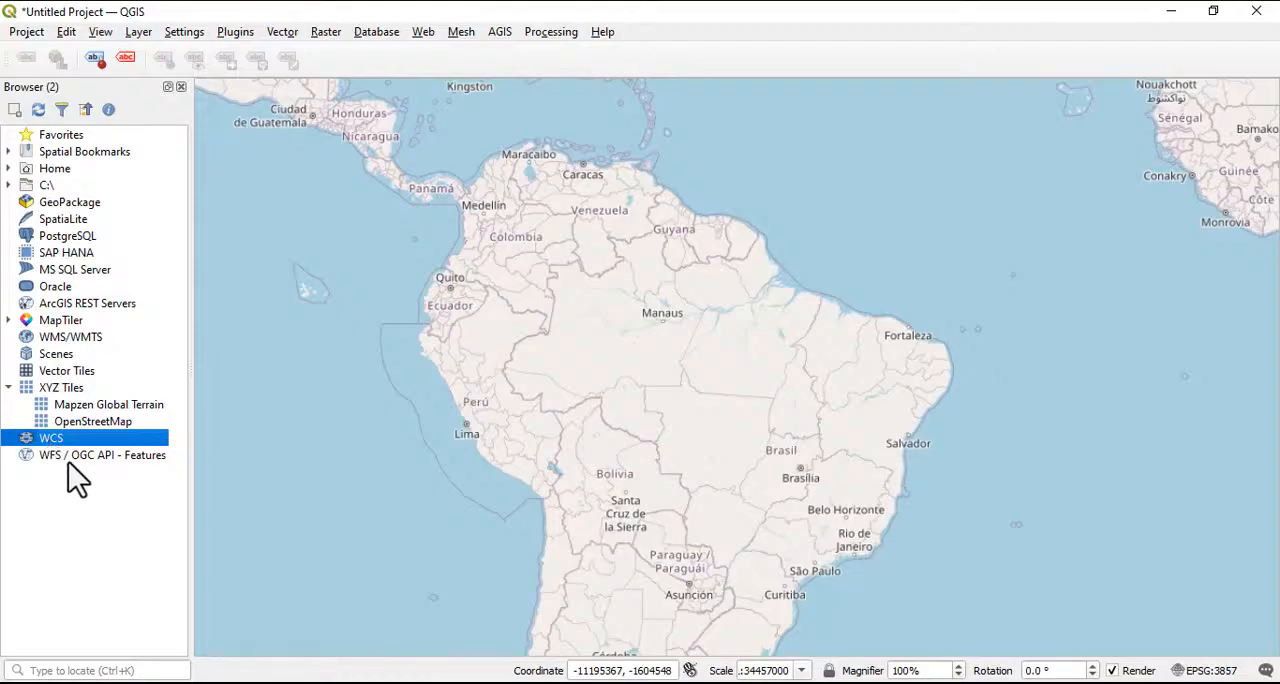
left_click(51, 369)
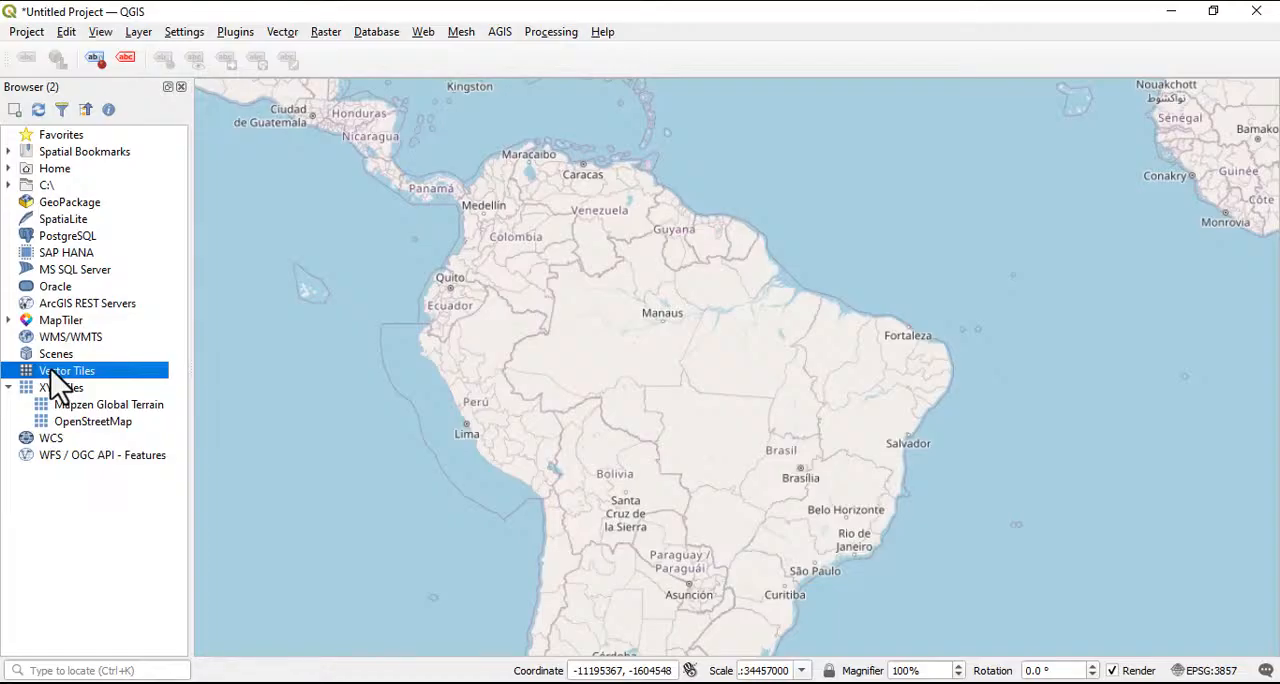
left_click(52, 354)
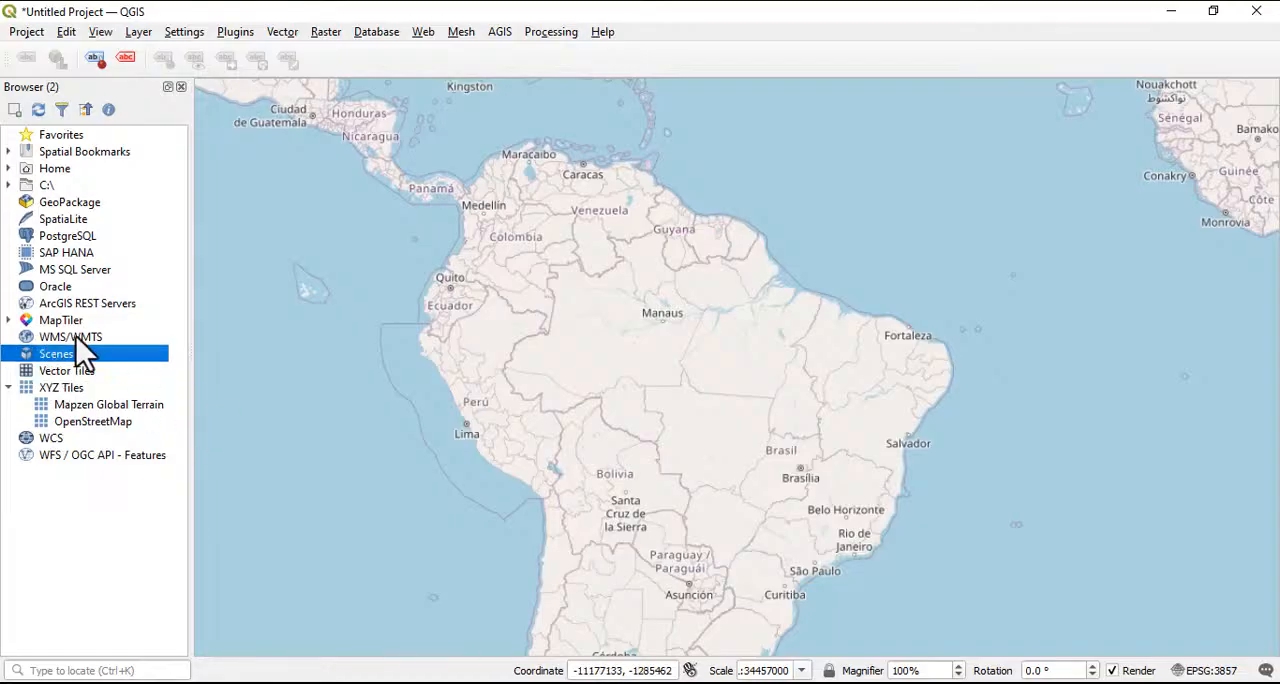
left_click(8, 320)
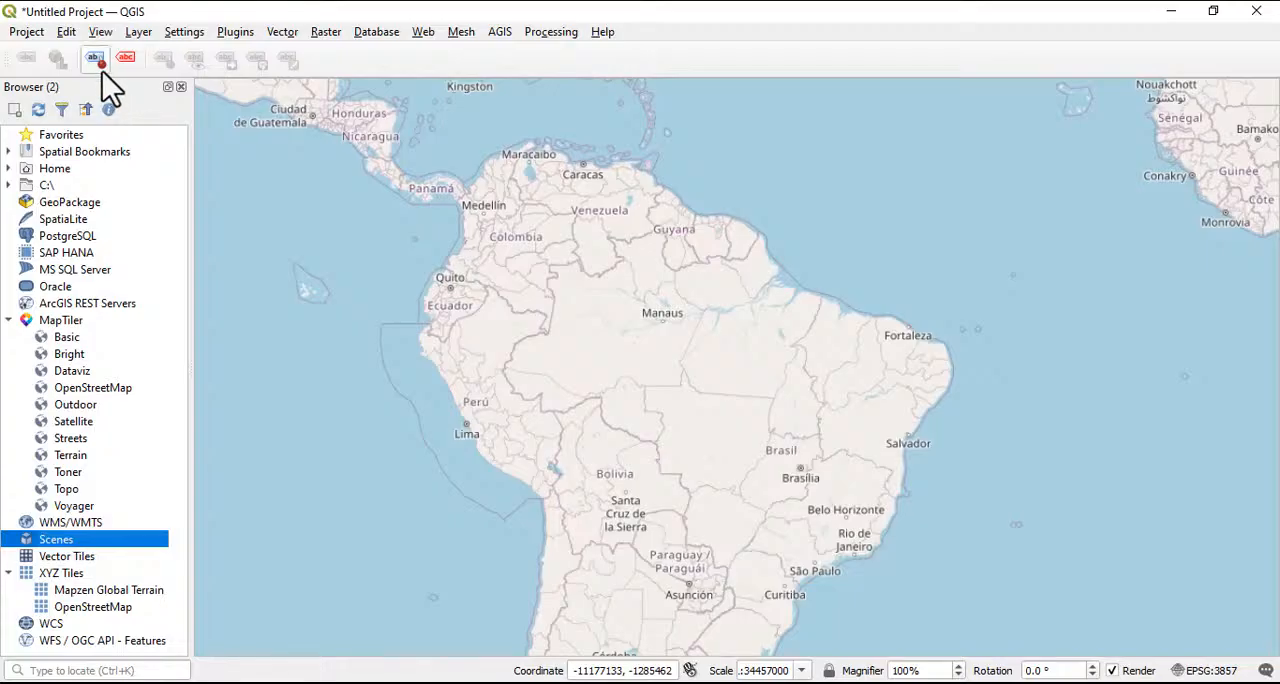
Show the main Browser panel, compare it with Browser (2), and close Browser (2)
left_click(137, 34)
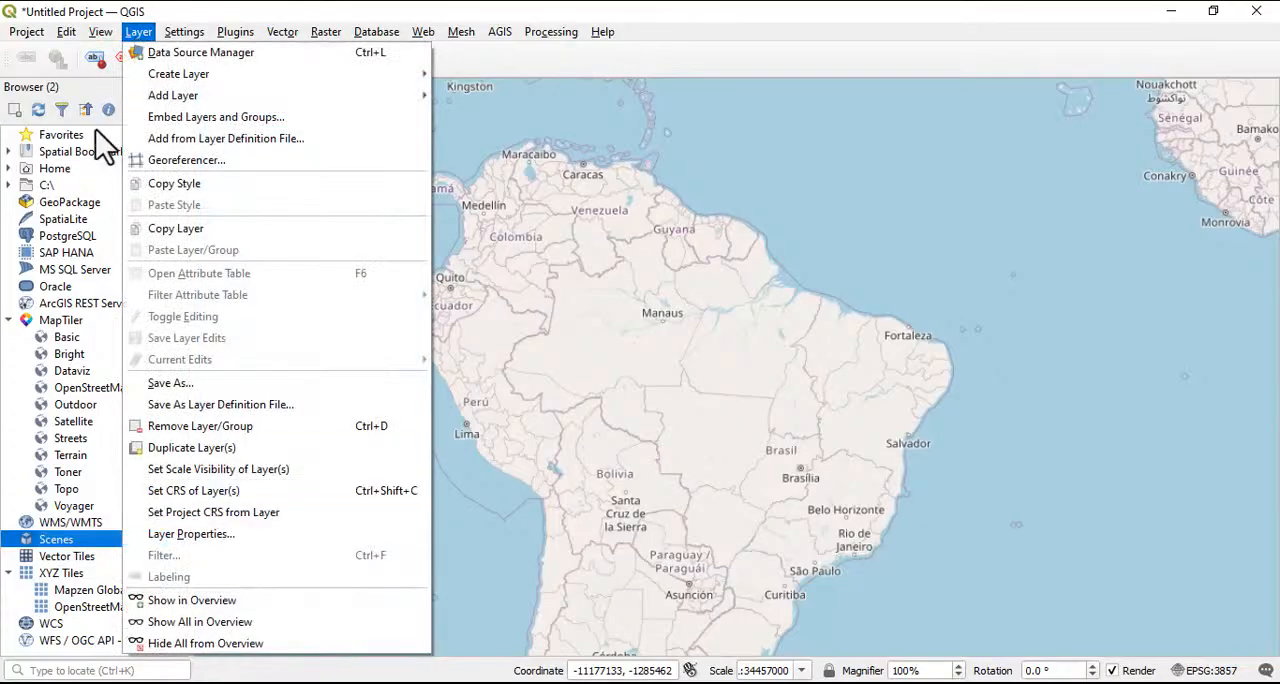
mouse_move(100, 38)
mouse_move(185, 582)
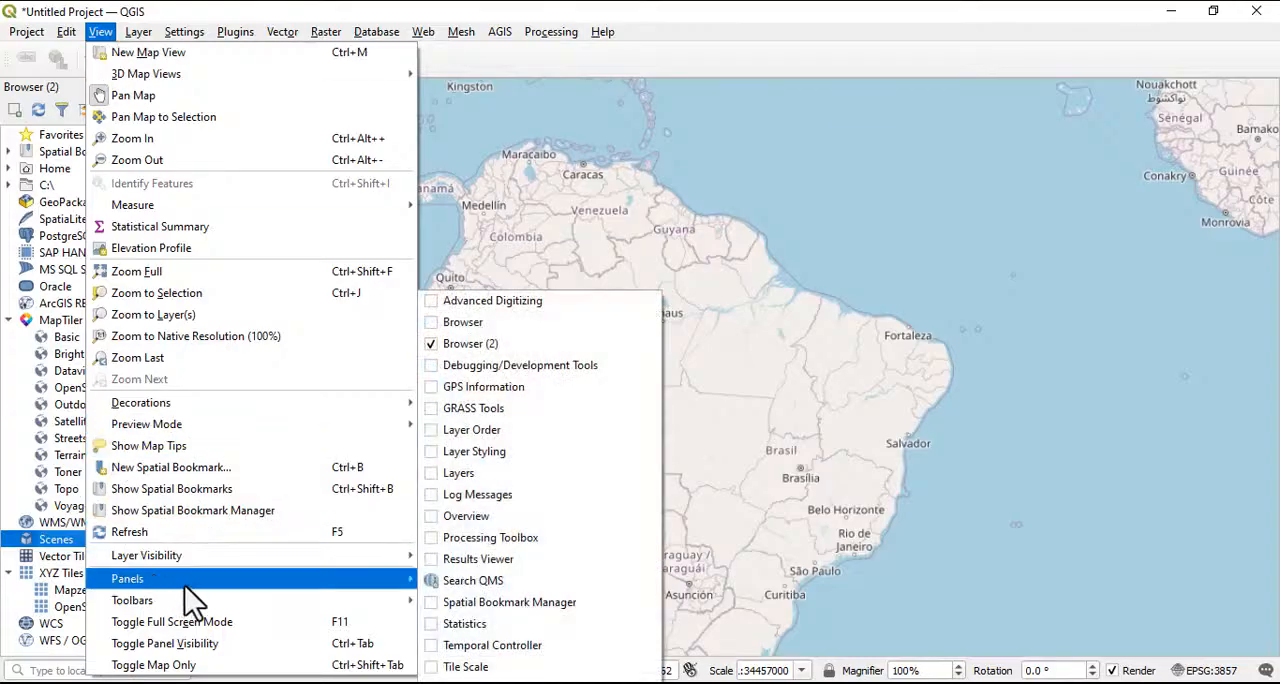
left_click(464, 322)
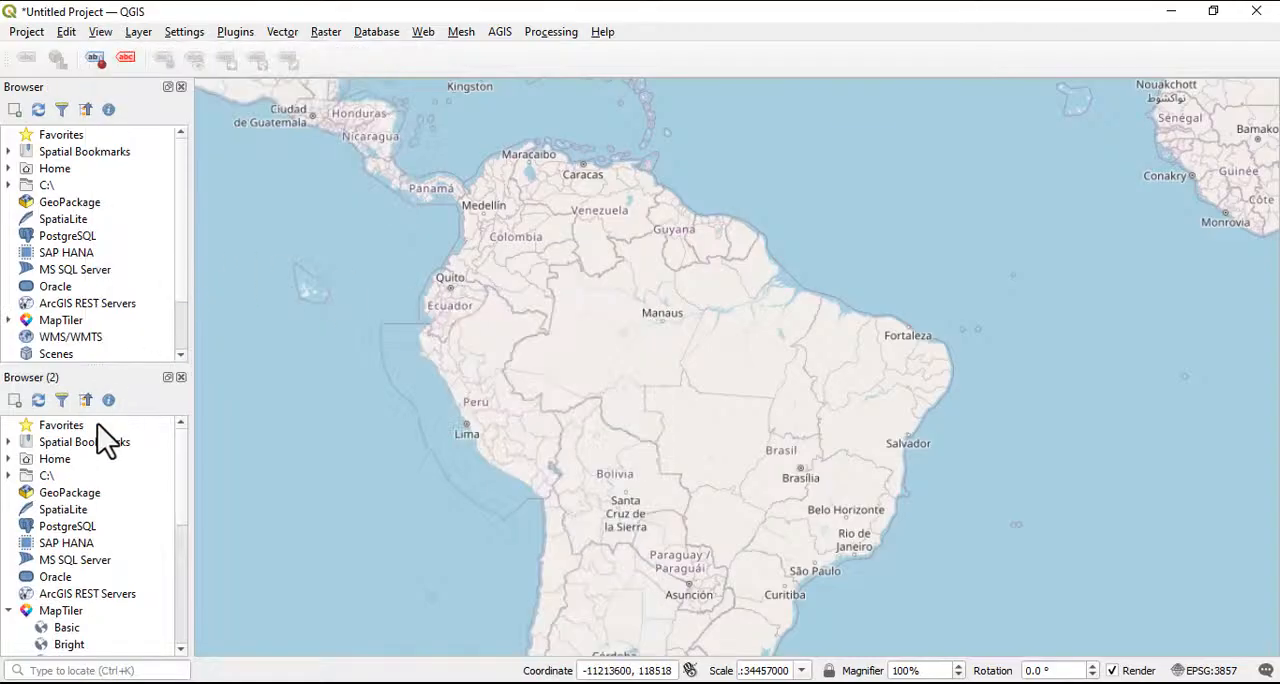
scroll(96, 449, "down", 2)
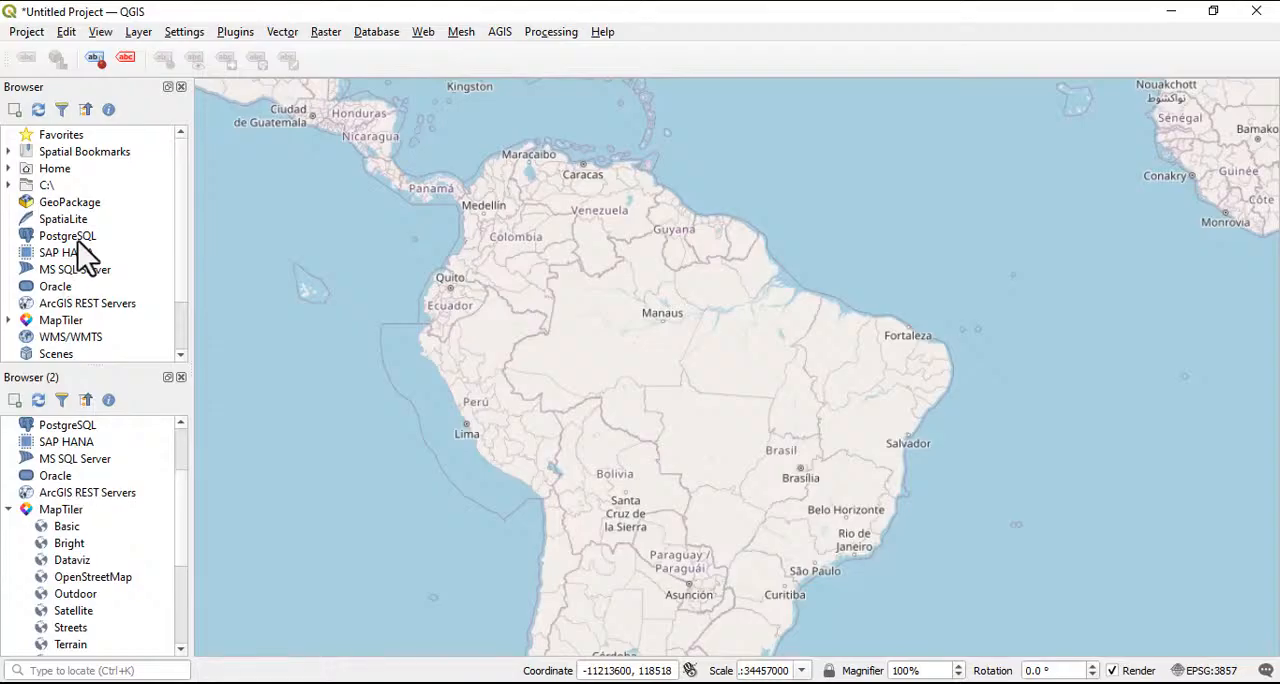
scroll(74, 300, "down", 2)
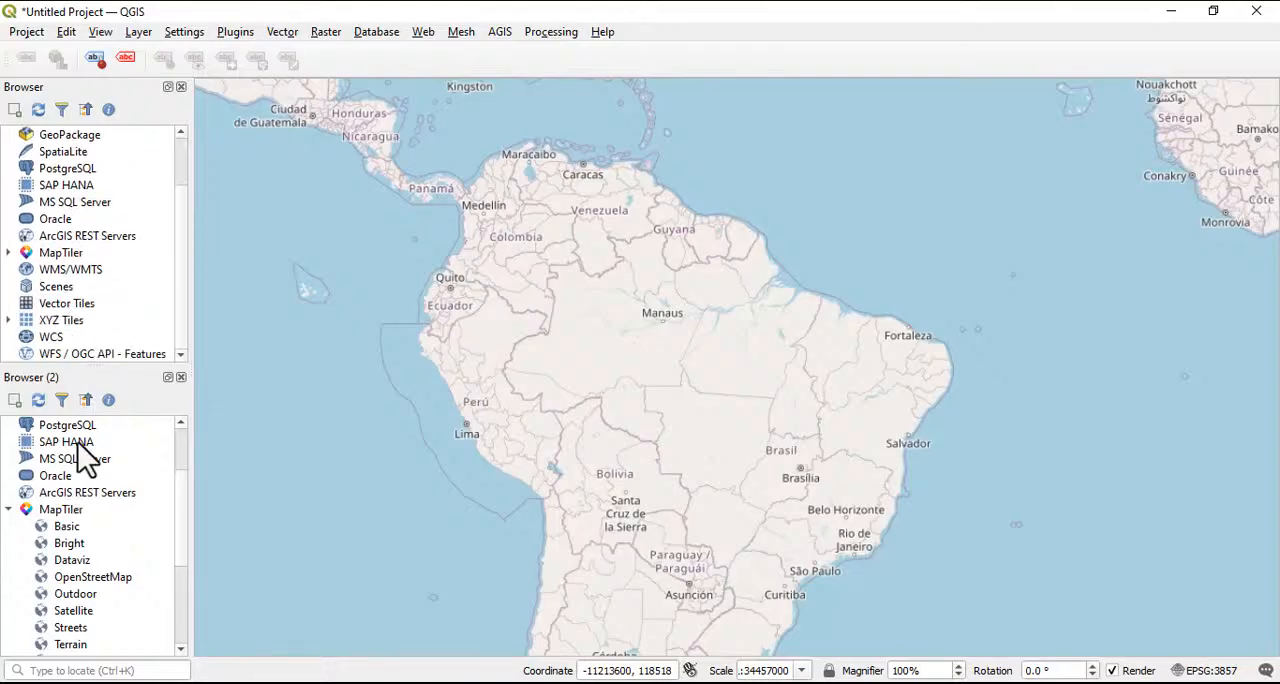
scroll(90, 540, "down", 4)
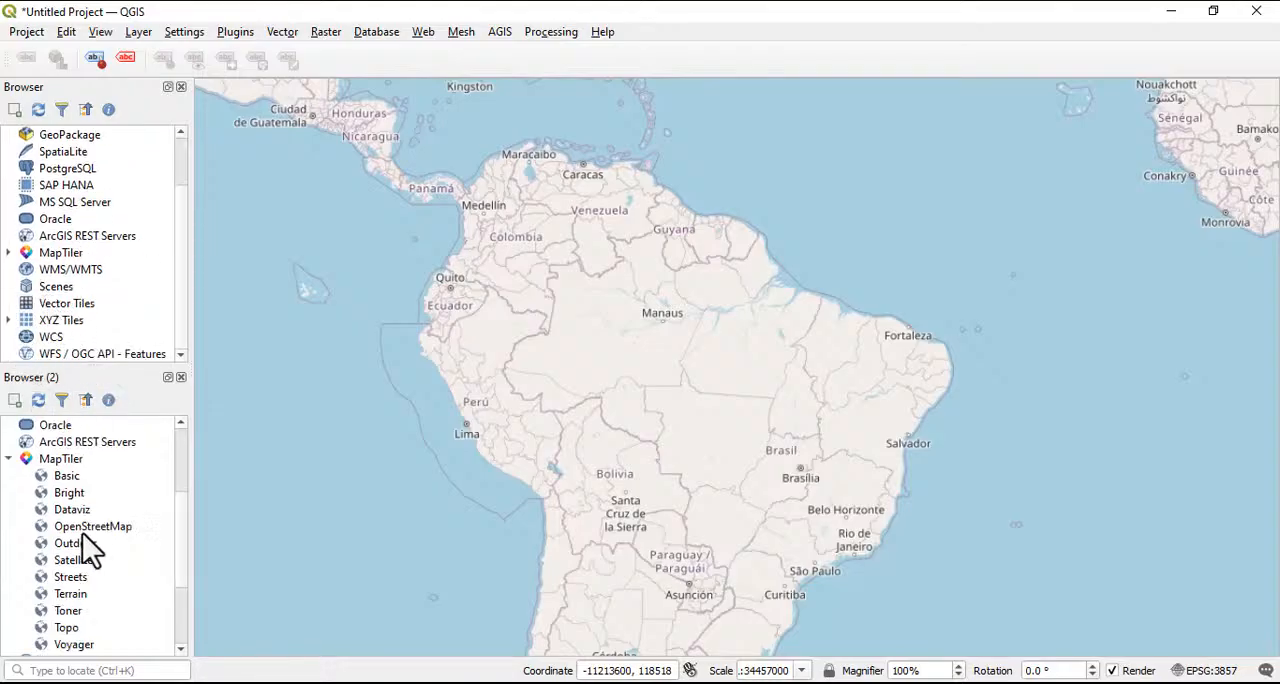
left_click(82, 543)
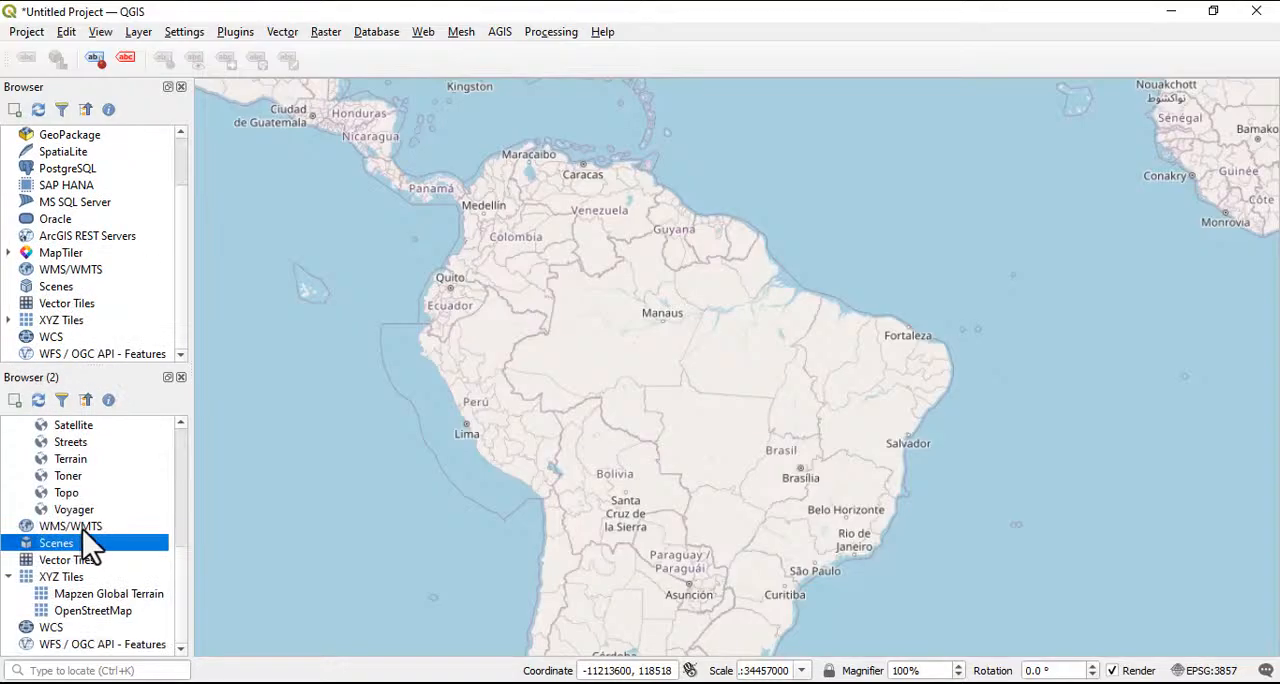
left_click(181, 377)
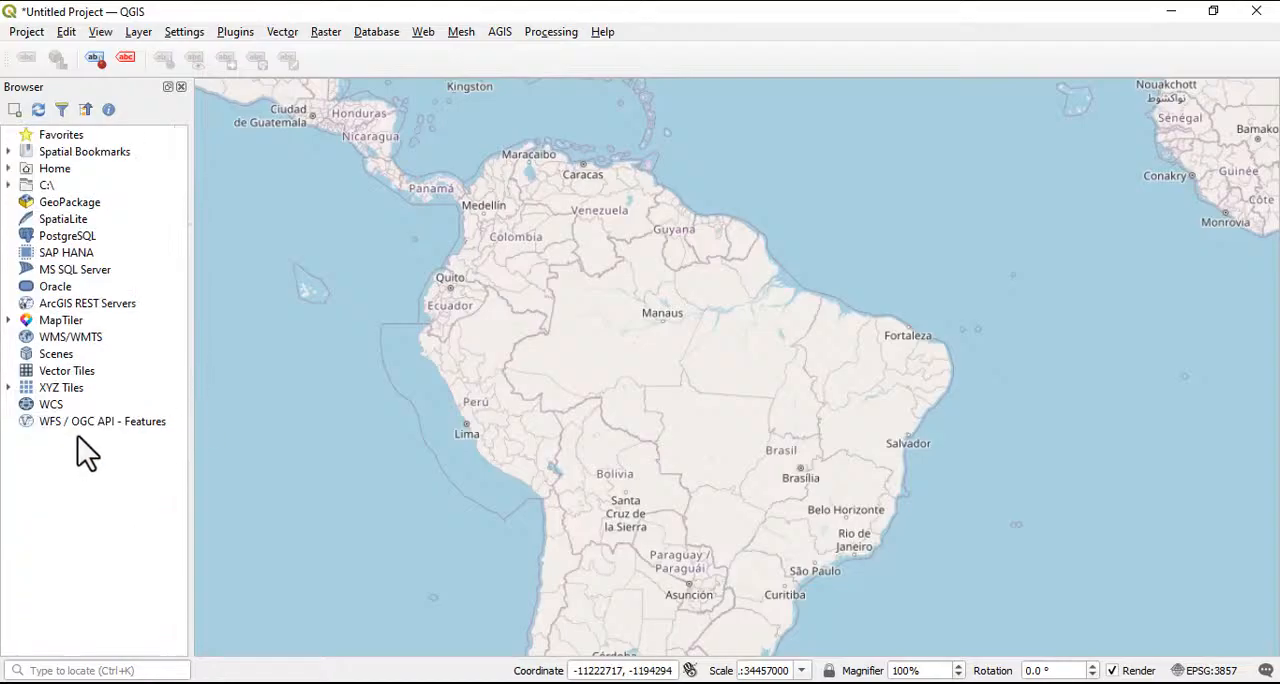
Show the Layers panel
left_click(103, 38)
mouse_move(250, 582)
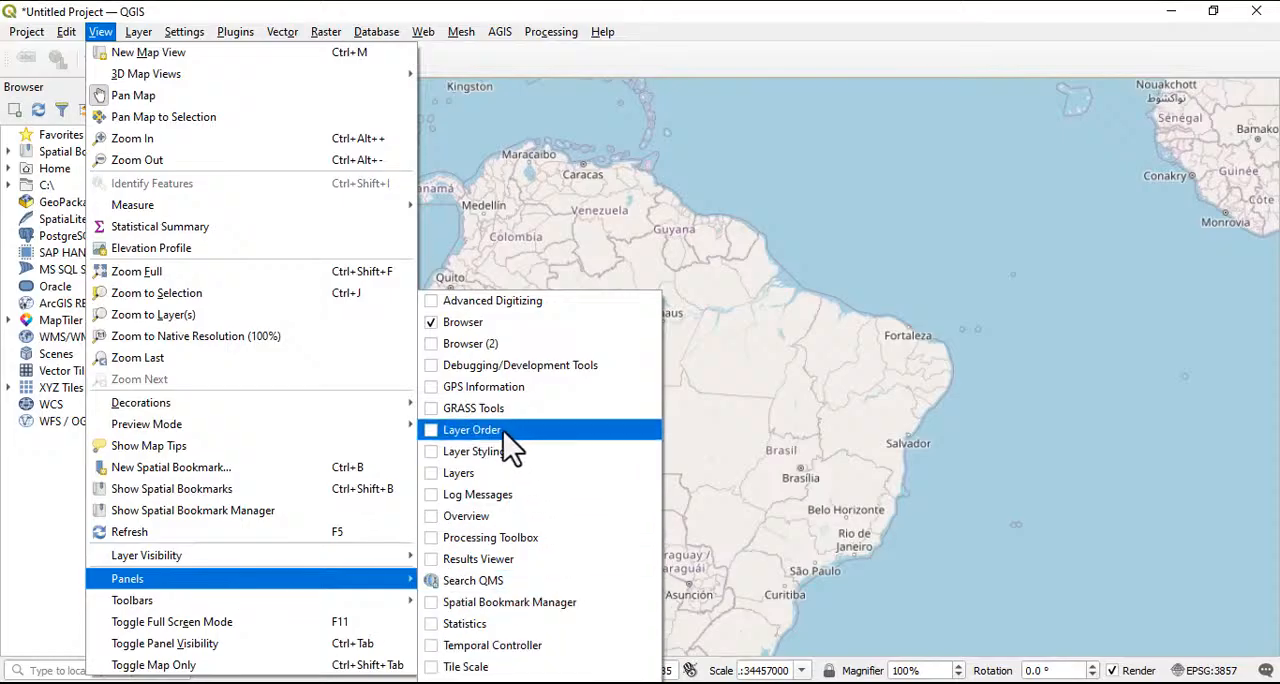
left_click(447, 474)
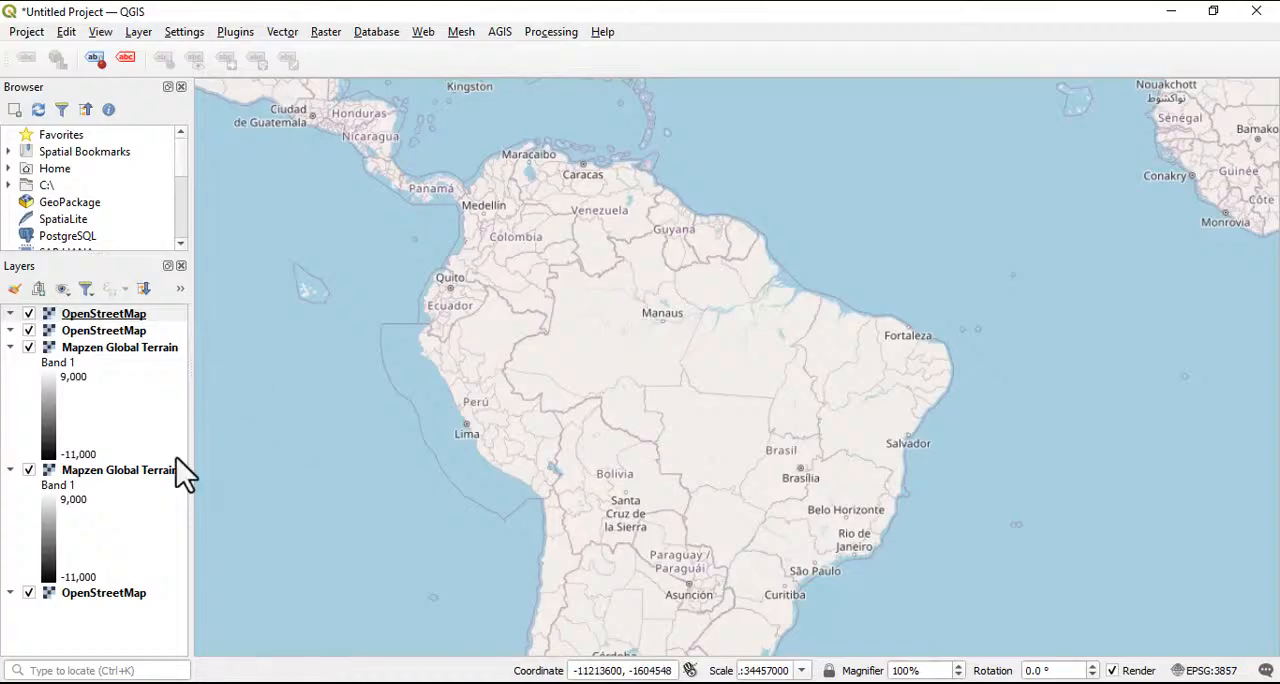
Remove the lower of the two Mapzen Global Terrain layers from the project
right_click(79, 475)
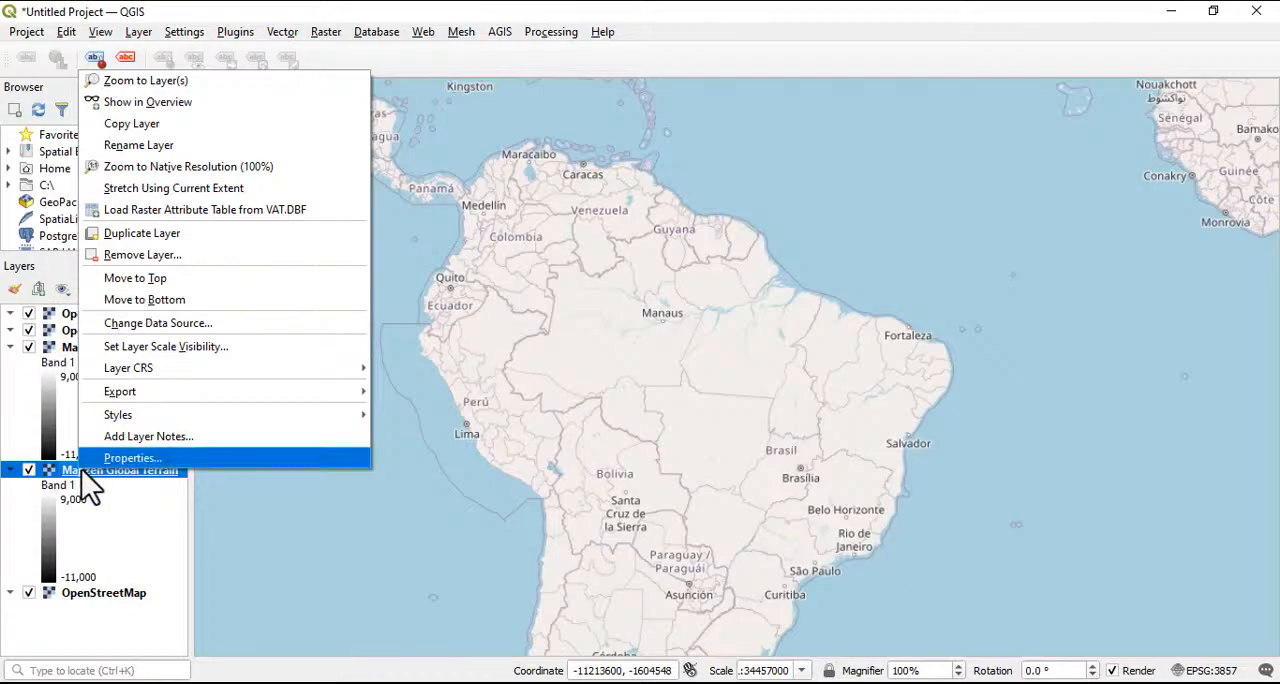
left_click(150, 255)
left_click(596, 371)
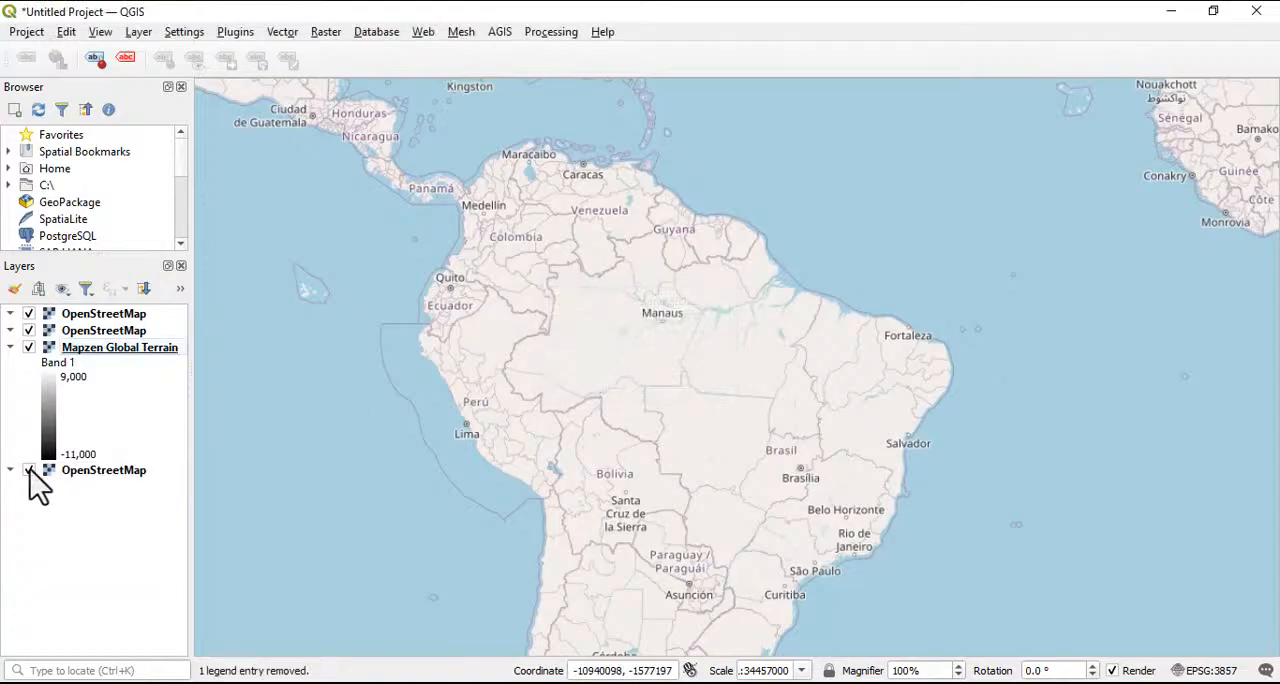
Review the bottom OpenStreetMap layer's source, symbology, transparency, rendering, temporal, elevation and legend properties, and close them without changes
right_click(83, 477)
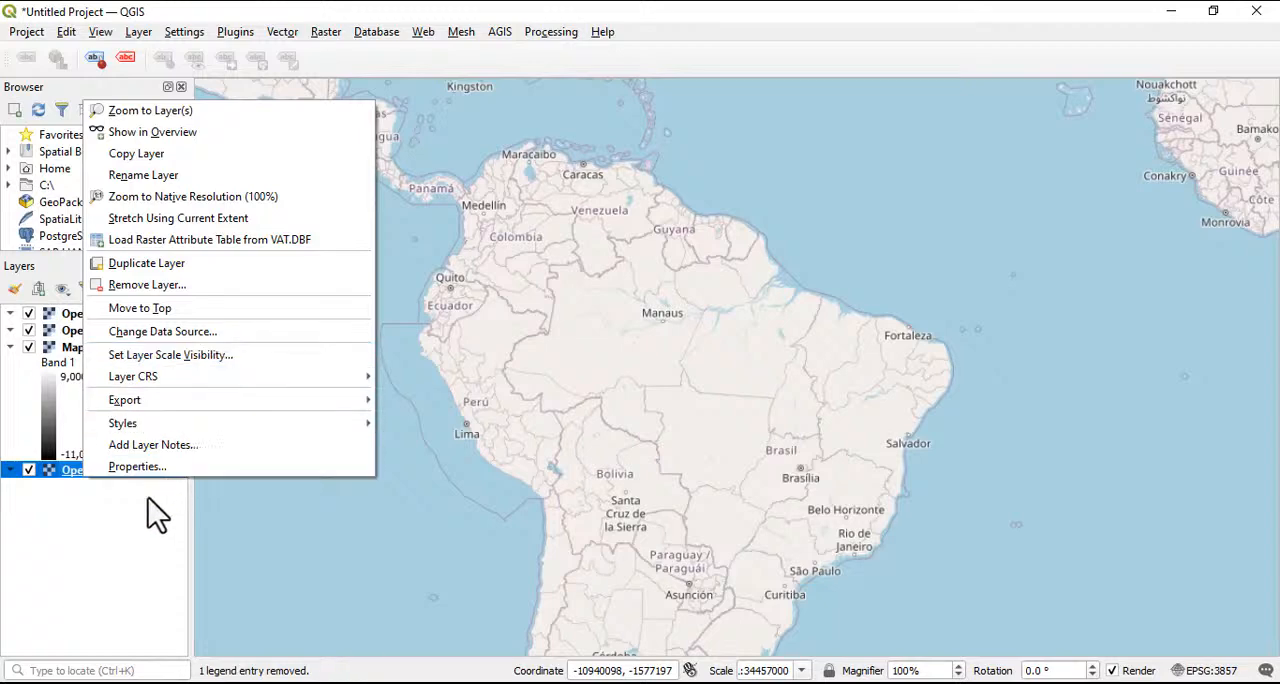
left_click(122, 471)
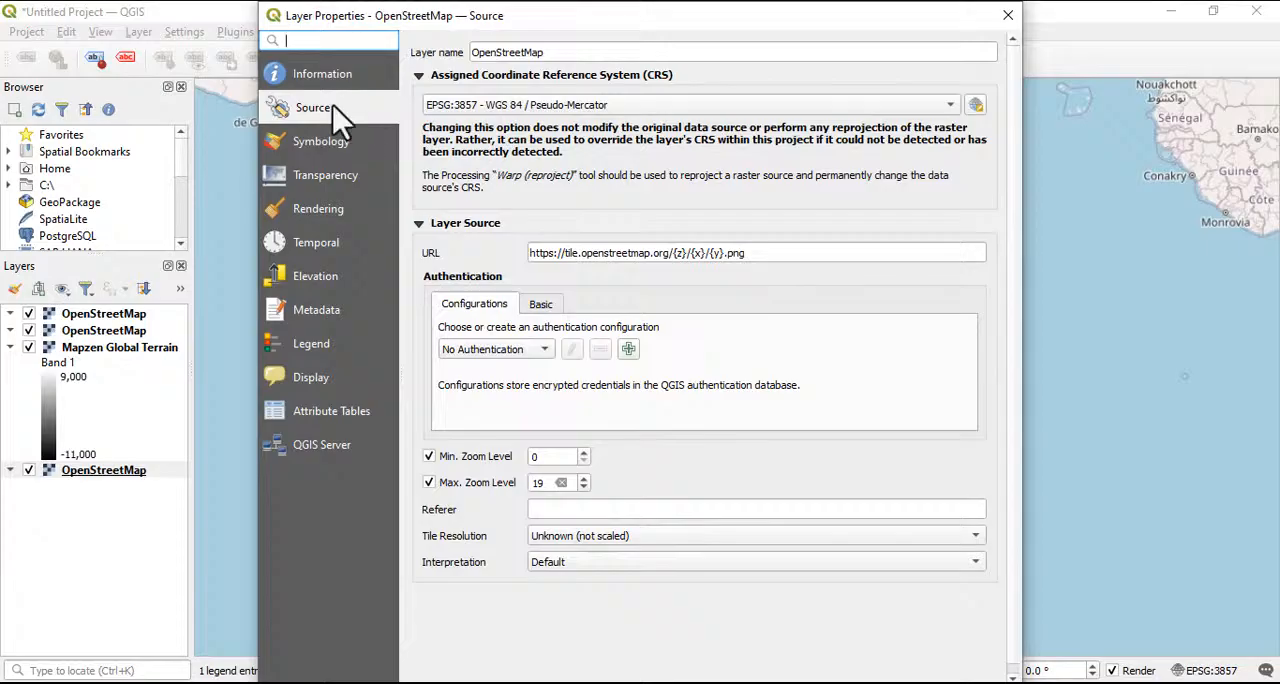
left_click(326, 150)
left_click(312, 112)
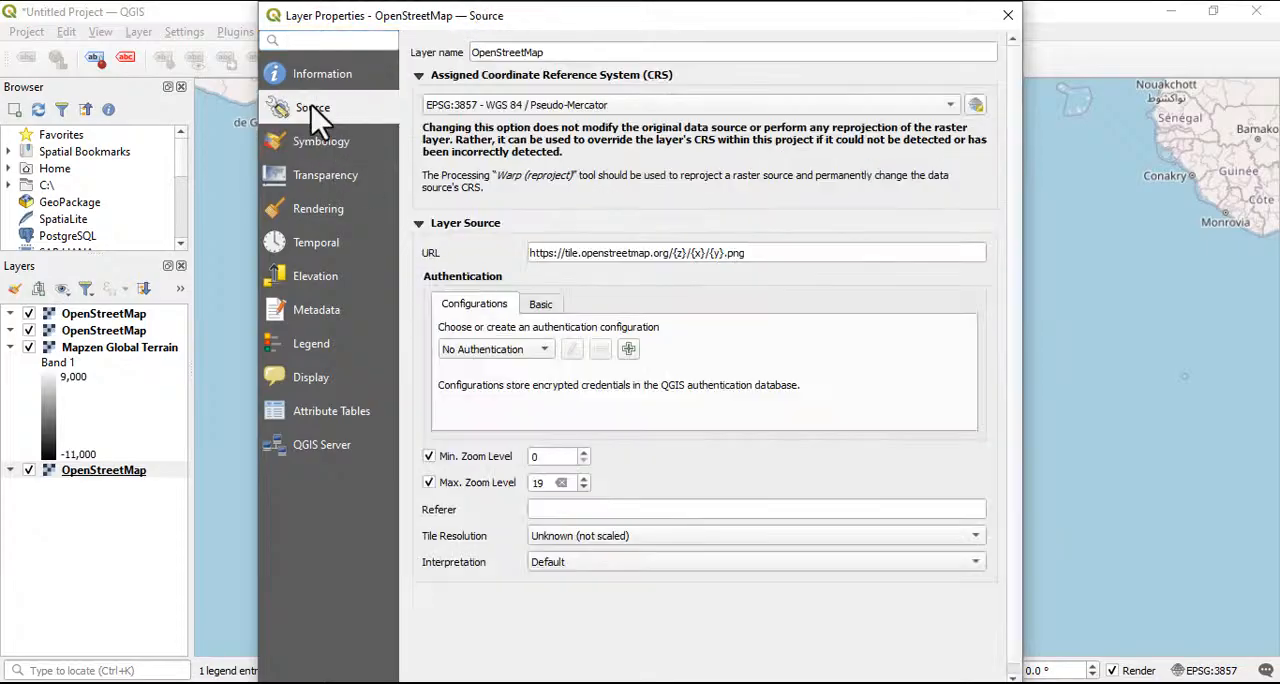
left_click(321, 177)
left_click(328, 212)
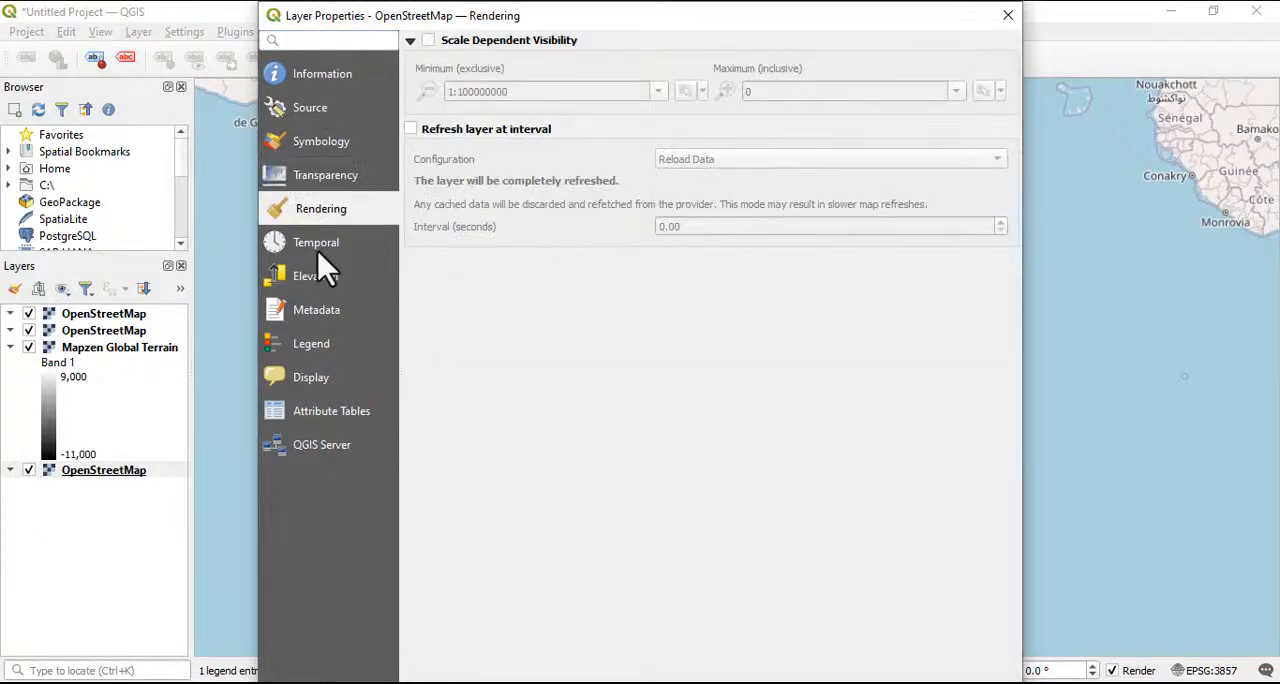
left_click(320, 250)
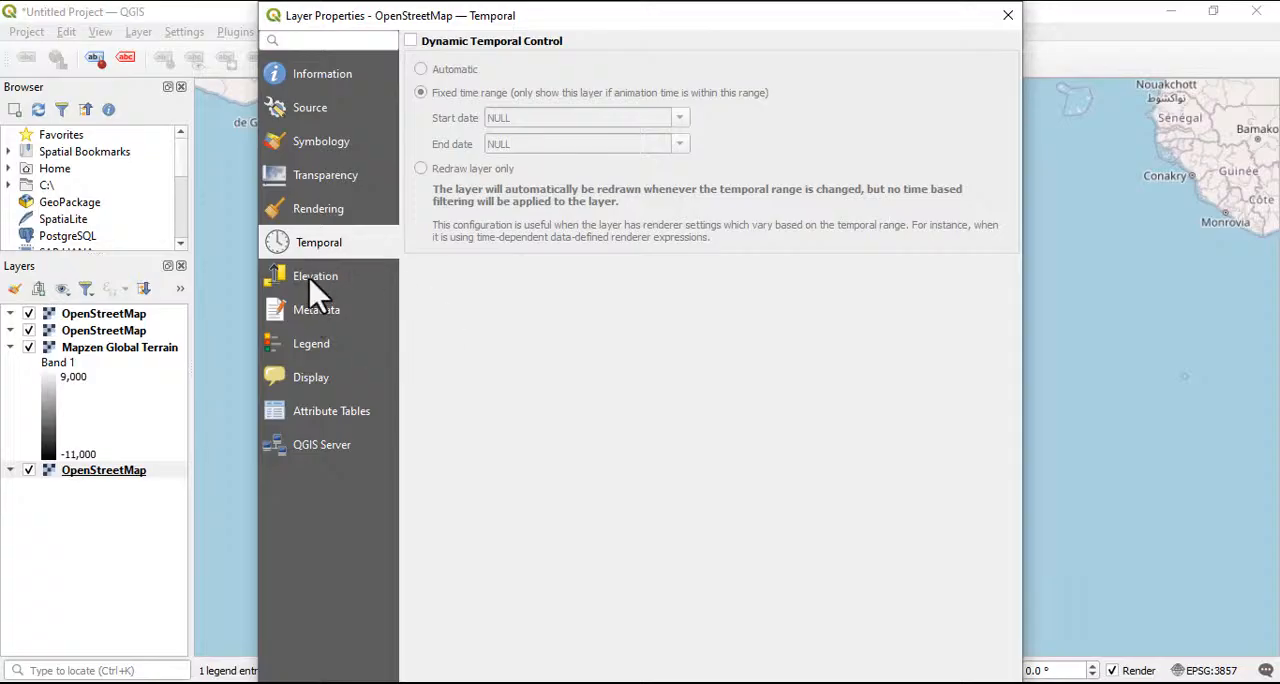
left_click(316, 286)
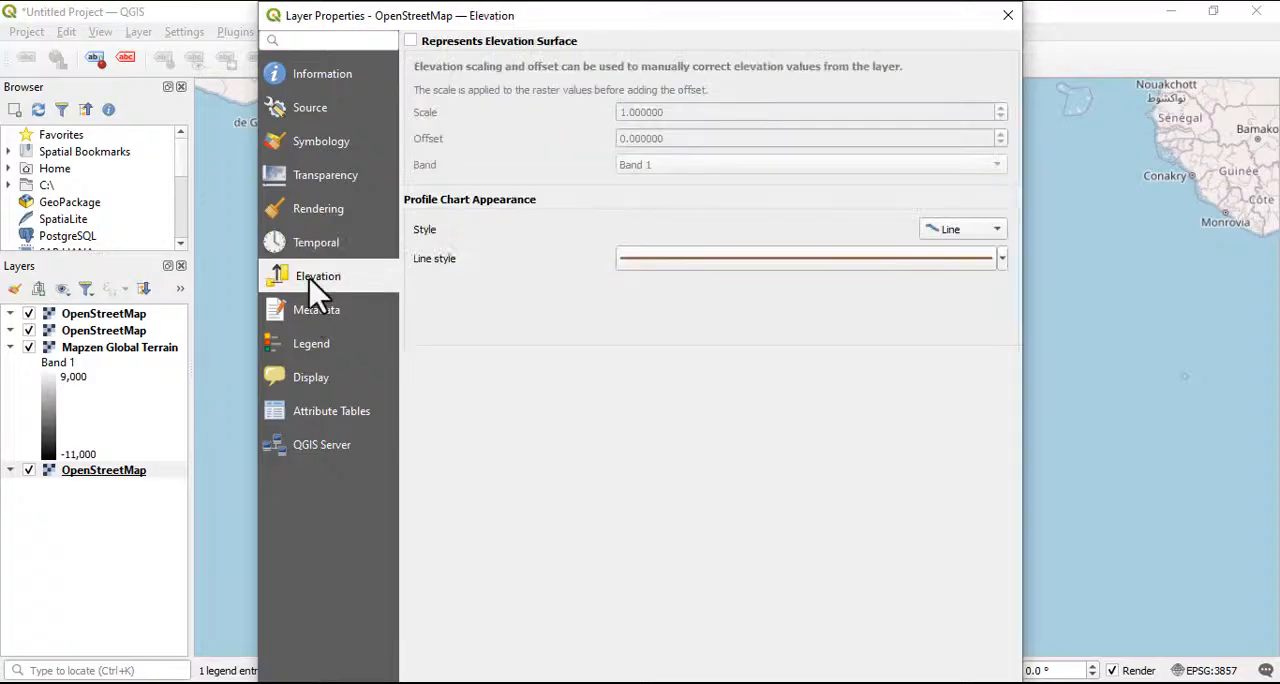
left_click(316, 346)
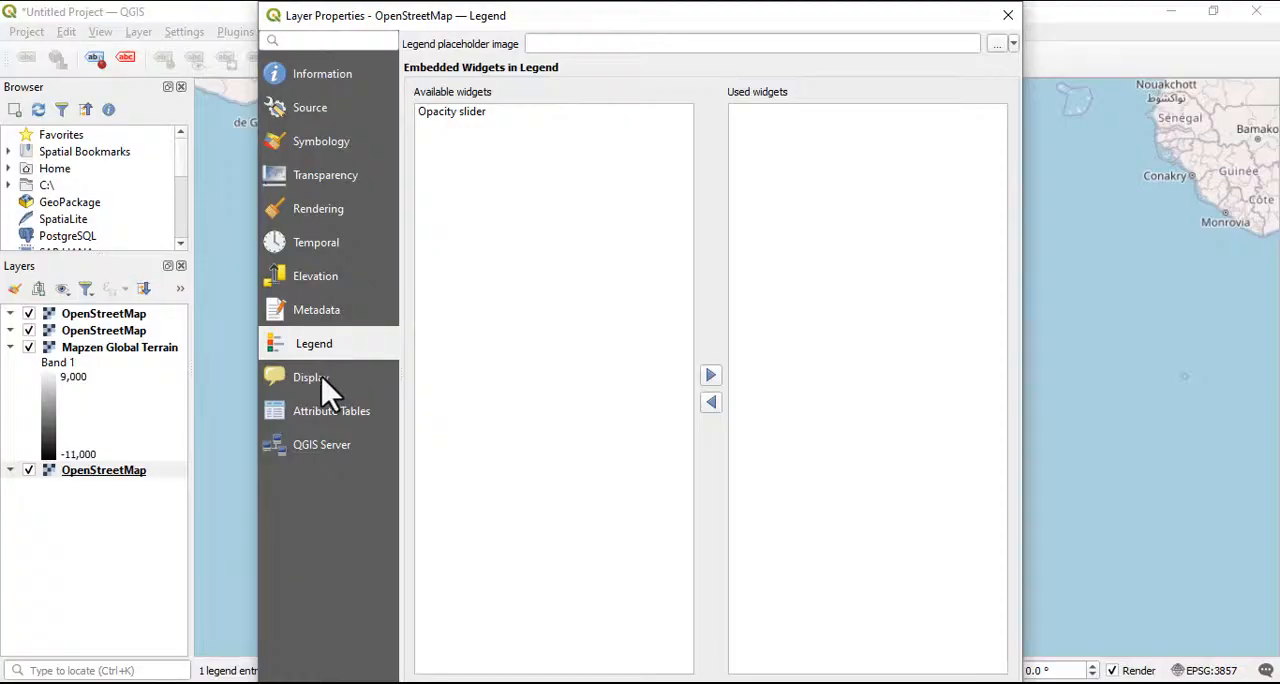
left_click(1008, 16)
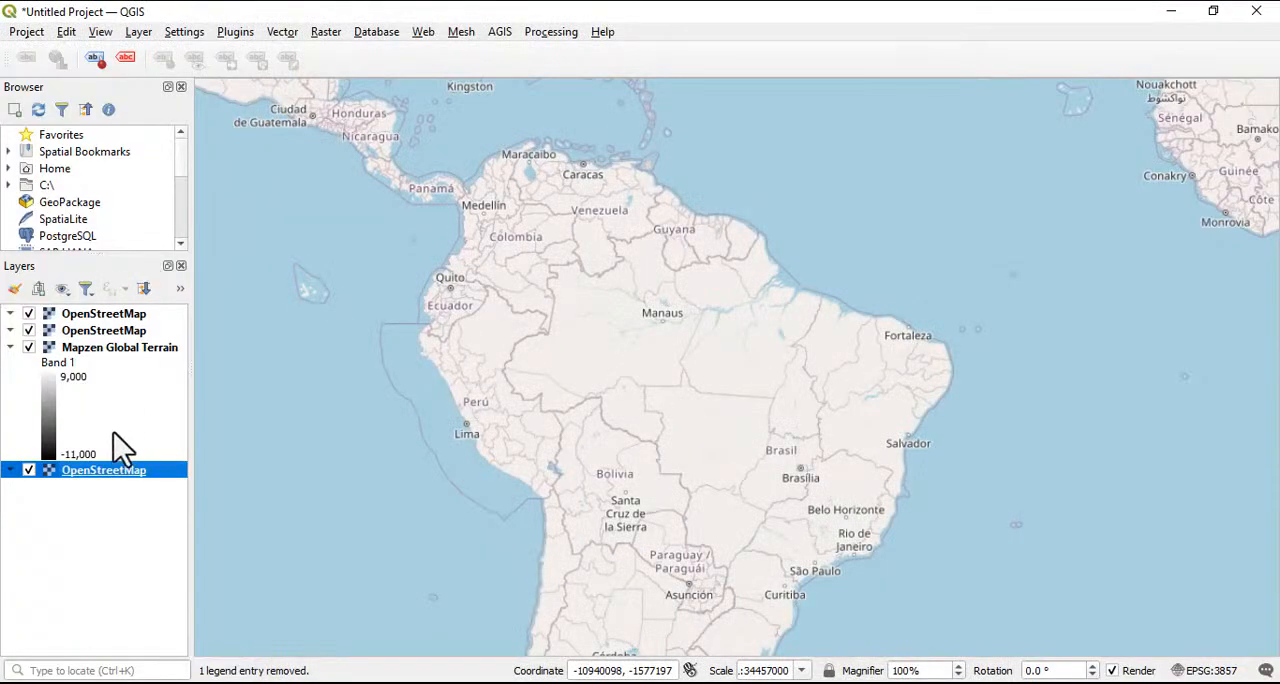
Remove the bottom OpenStreetMap layer and the remaining Mapzen Global Terrain layer from the project
right_click(105, 472)
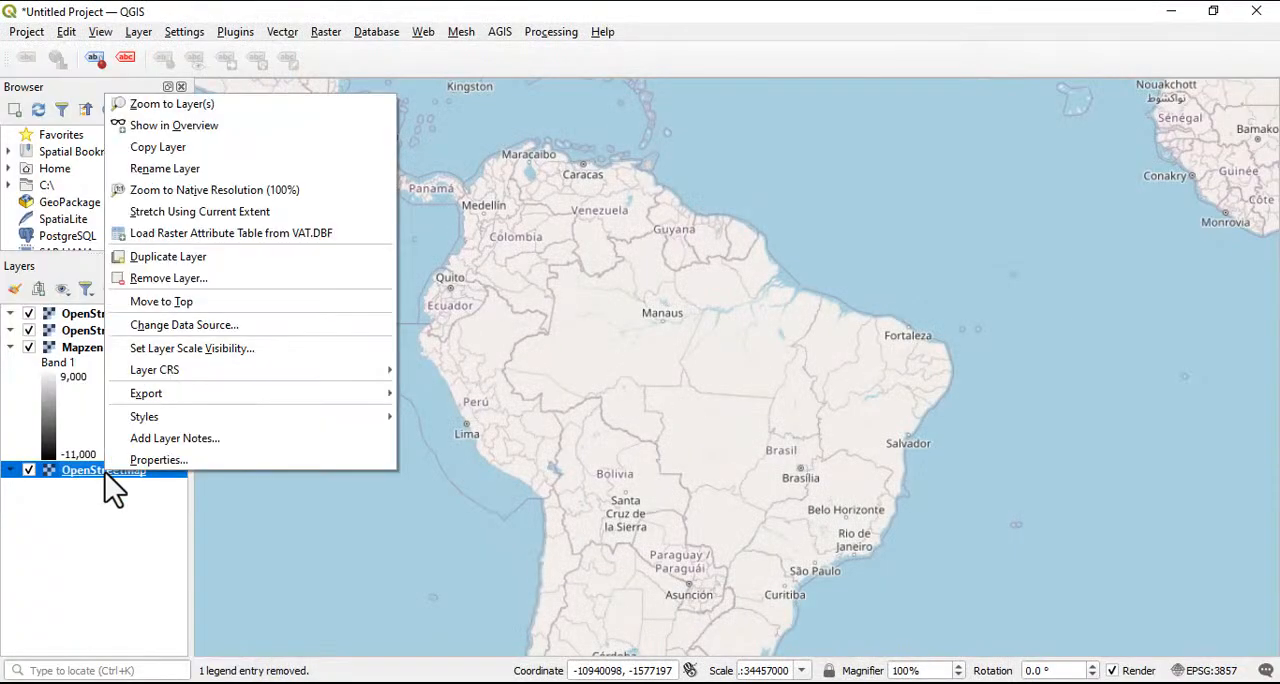
left_click(145, 278)
left_click(625, 374)
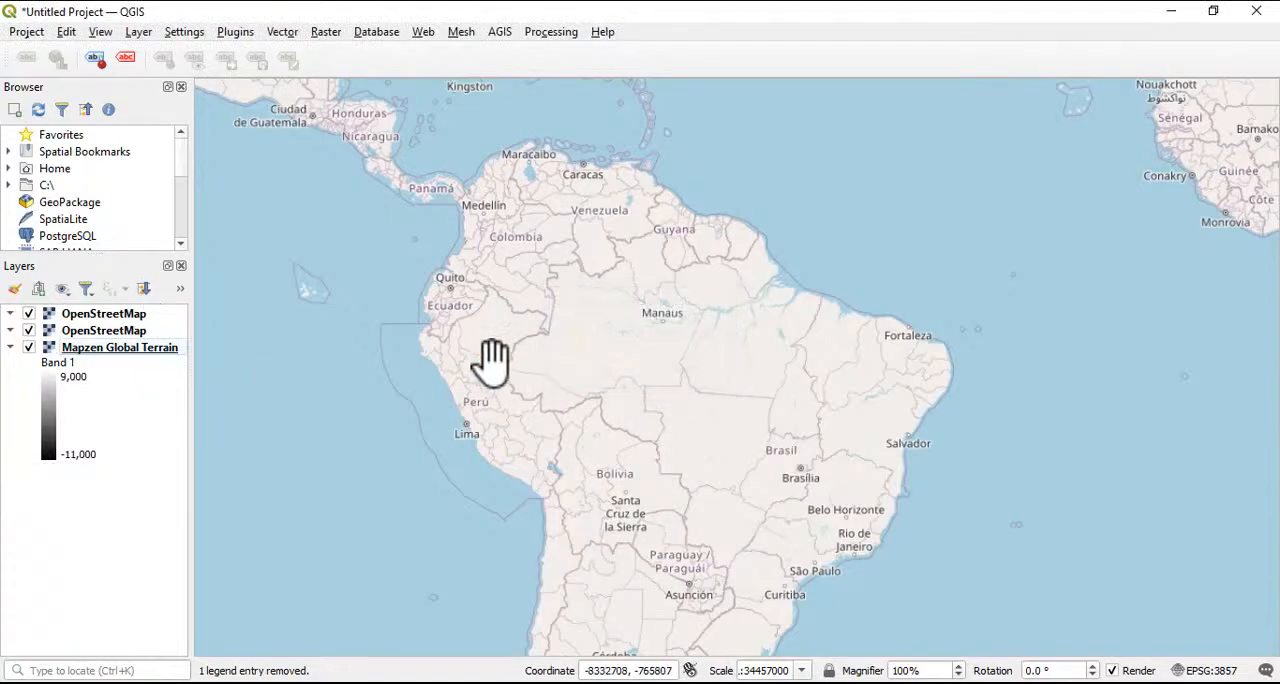
right_click(85, 353)
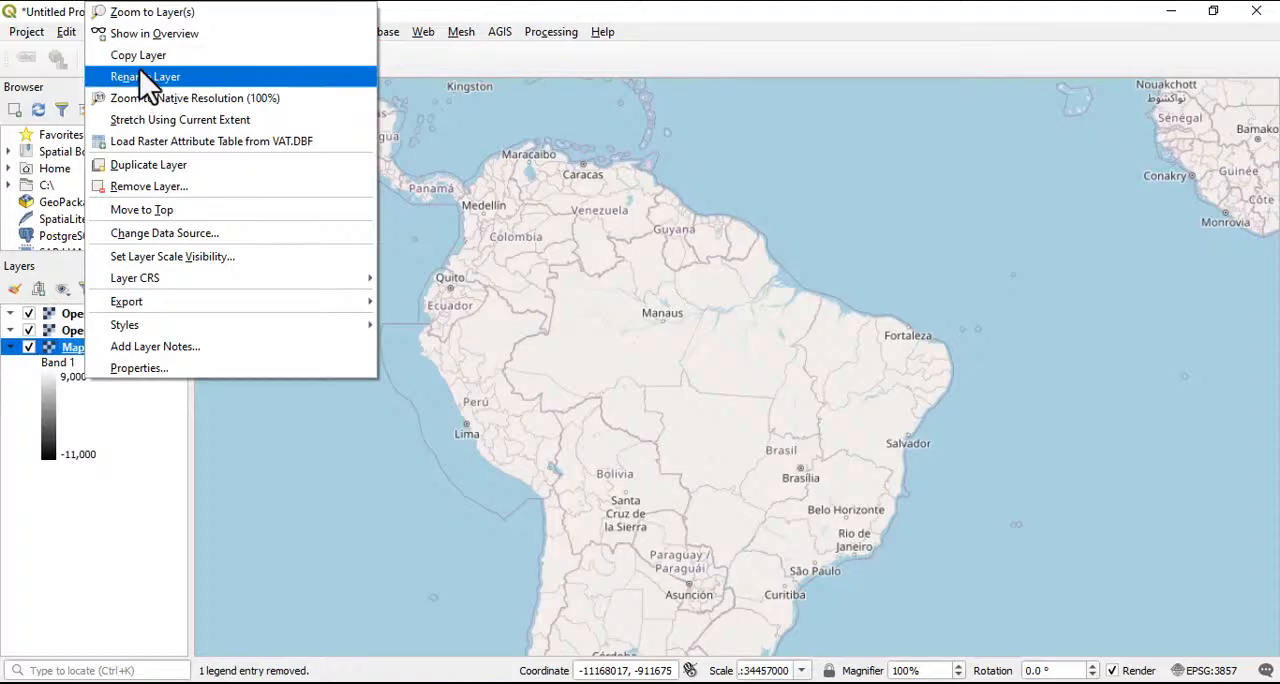
left_click(150, 186)
left_click(604, 370)
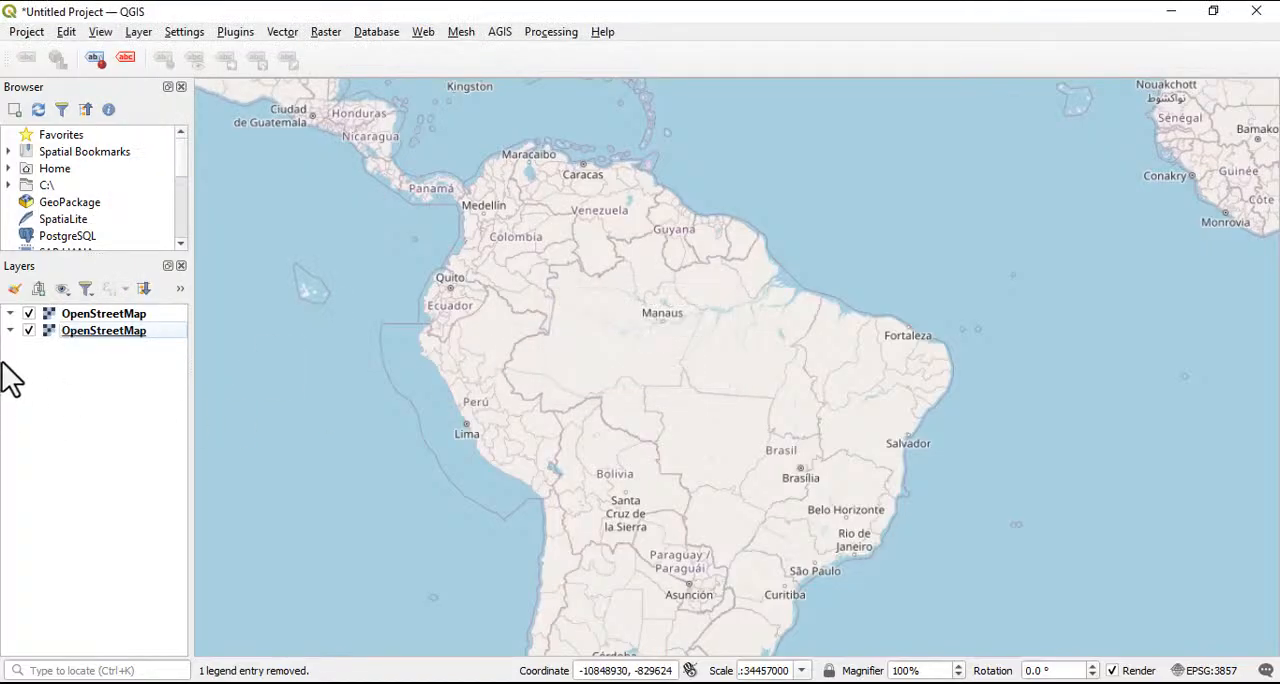
Remove the lower of the two remaining OpenStreetMap layers
left_click(98, 338)
right_click(96, 337)
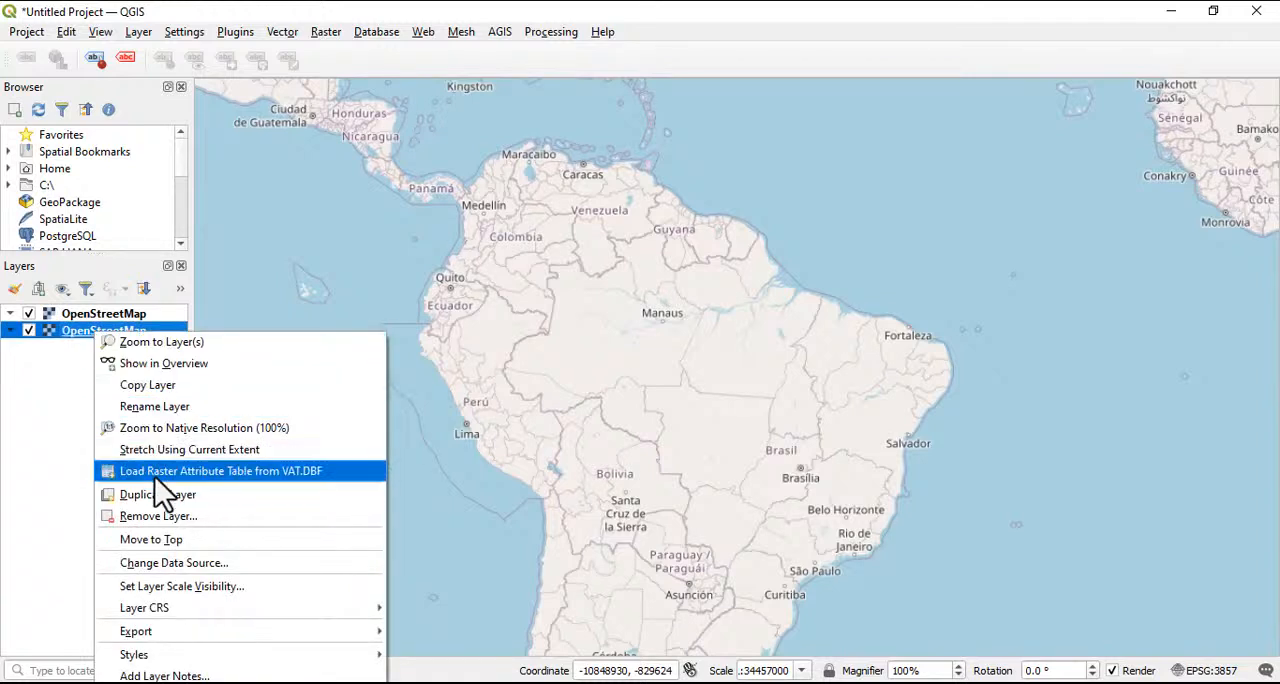
left_click(160, 516)
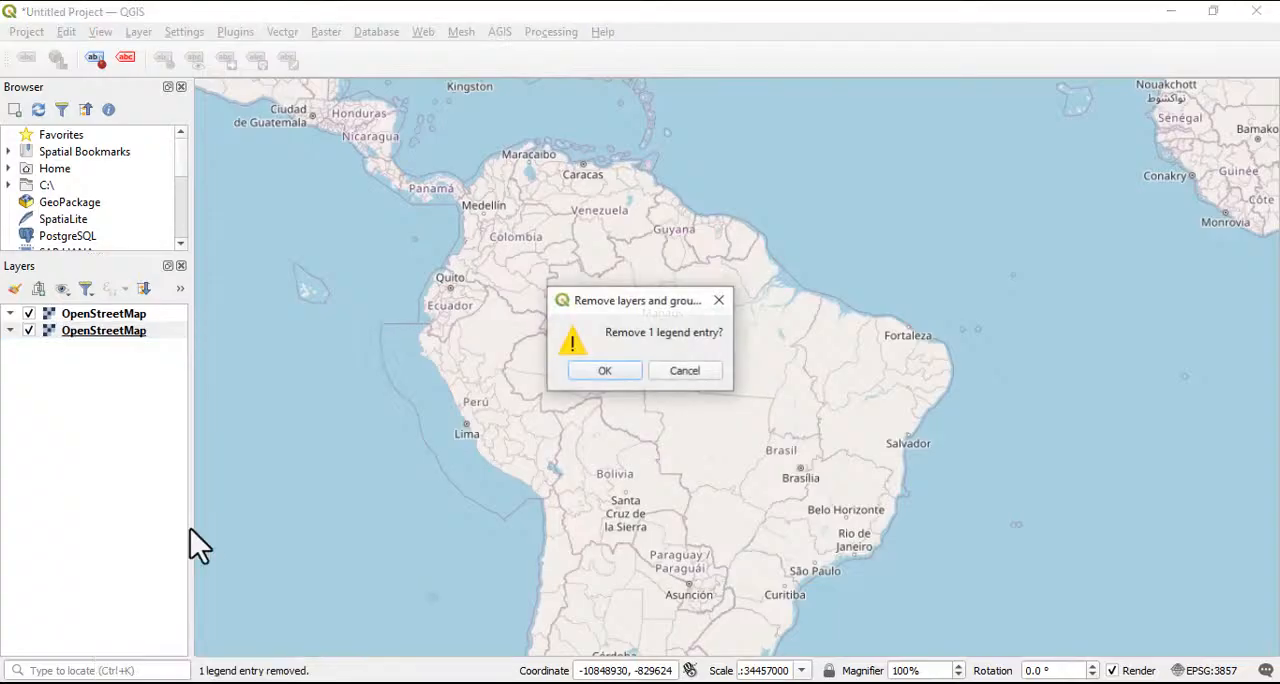
left_click(603, 371)
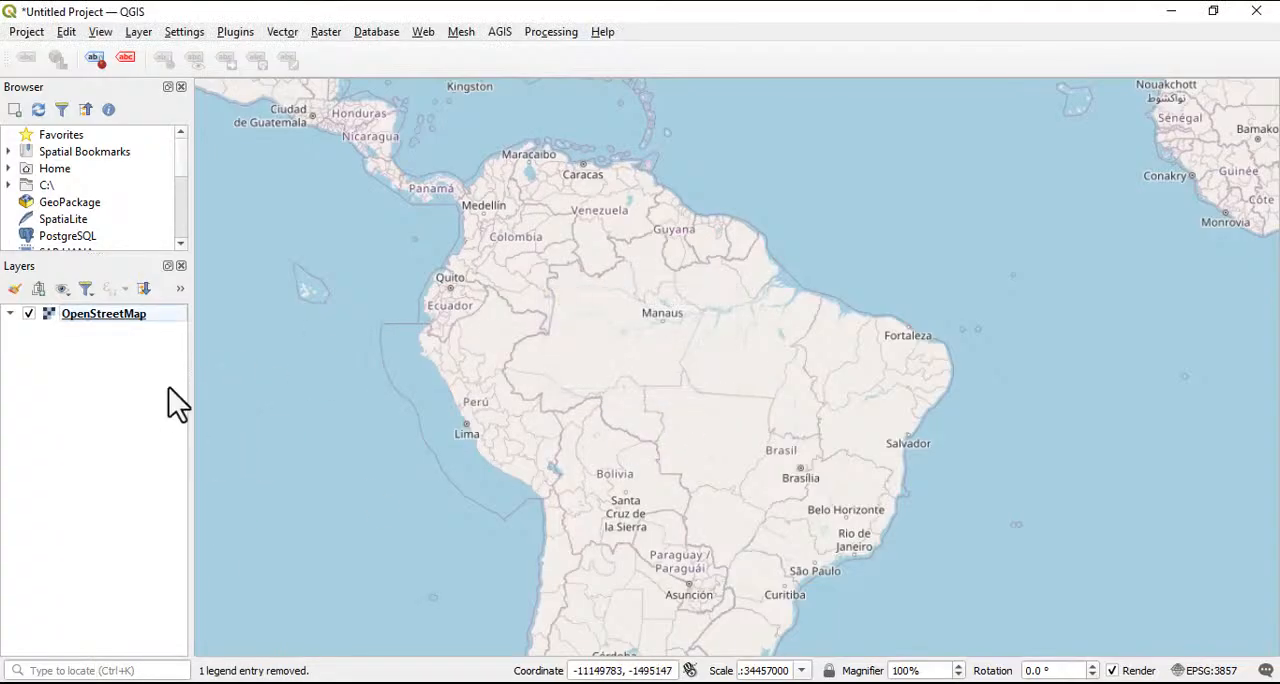
Show the MapTiler Geocoding API toolbar above the map canvas
left_click(100, 31)
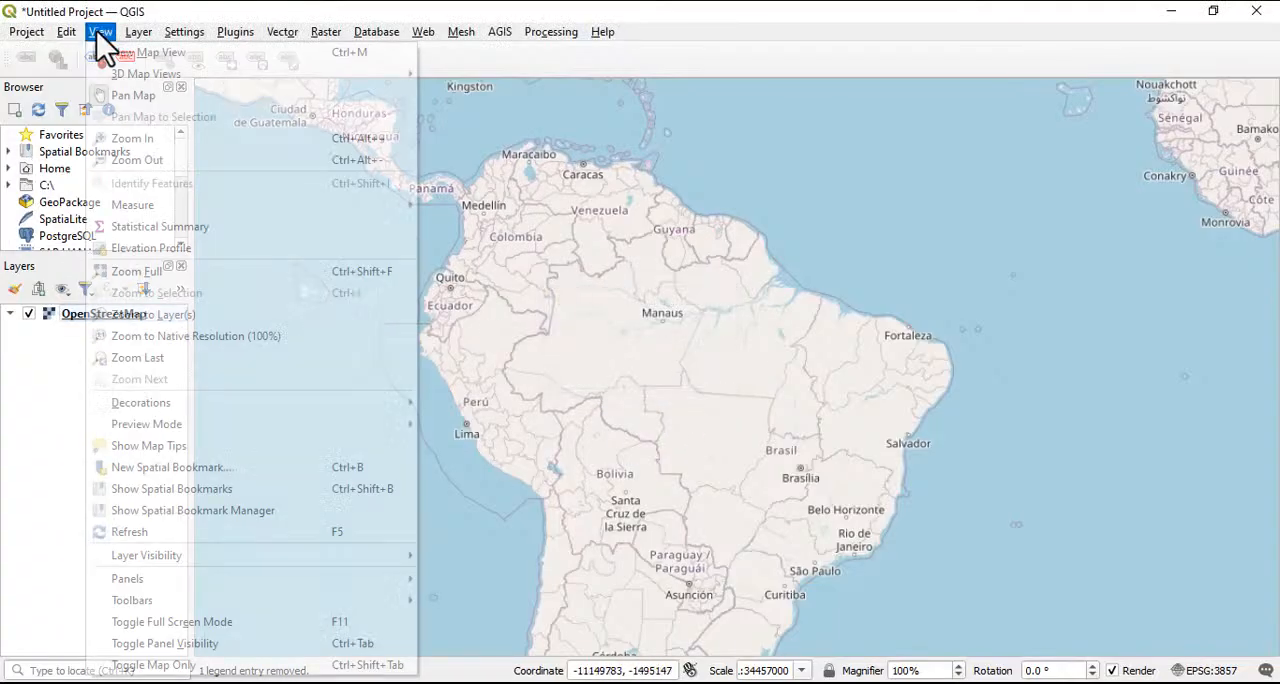
mouse_move(164, 584)
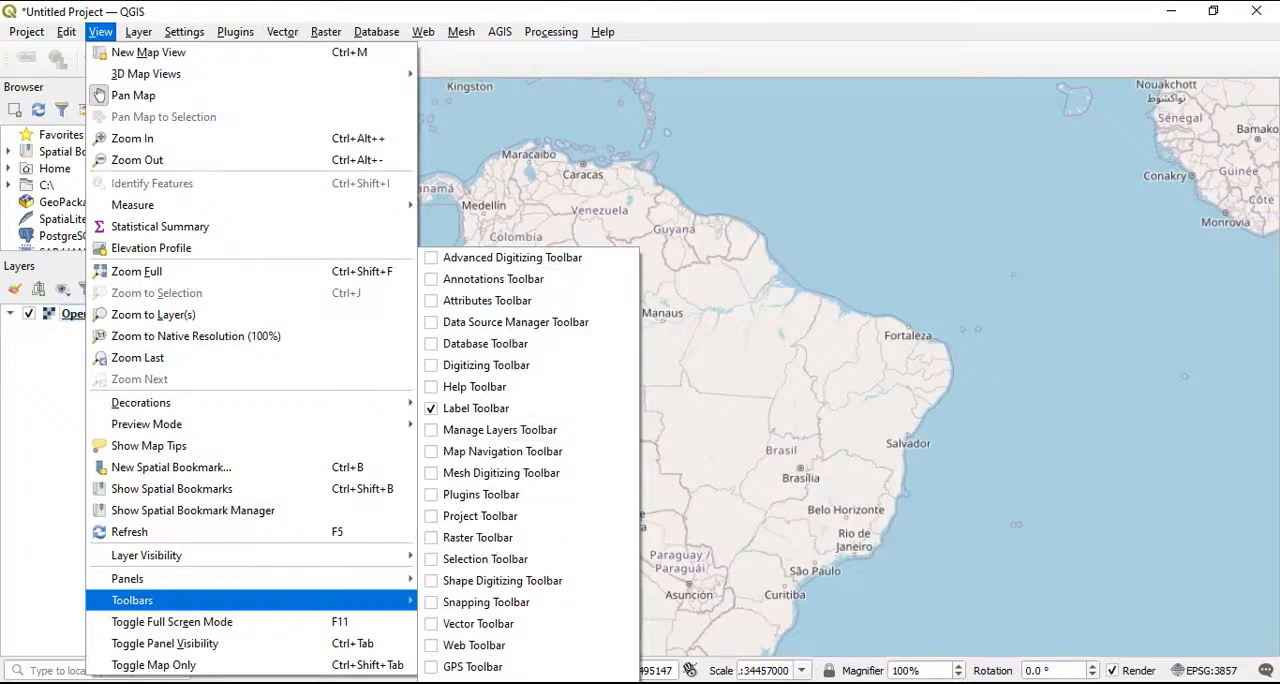
left_click(462, 682)
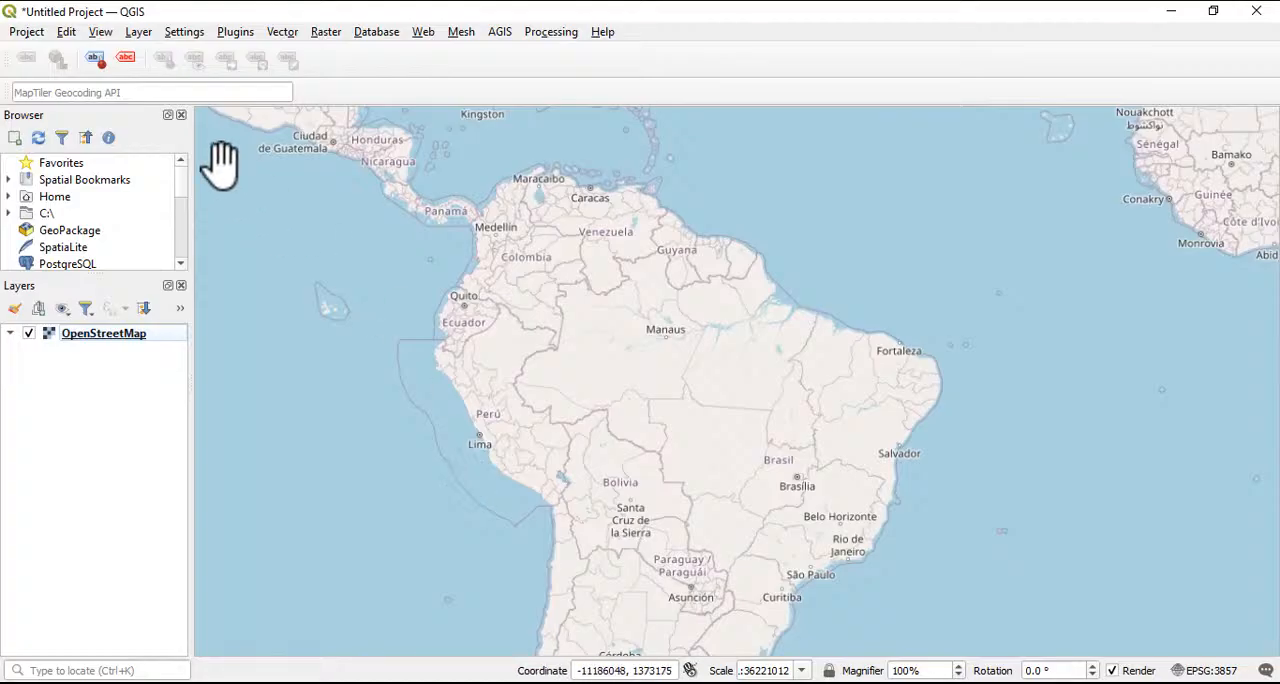
left_click(55, 165)
right_click(53, 162)
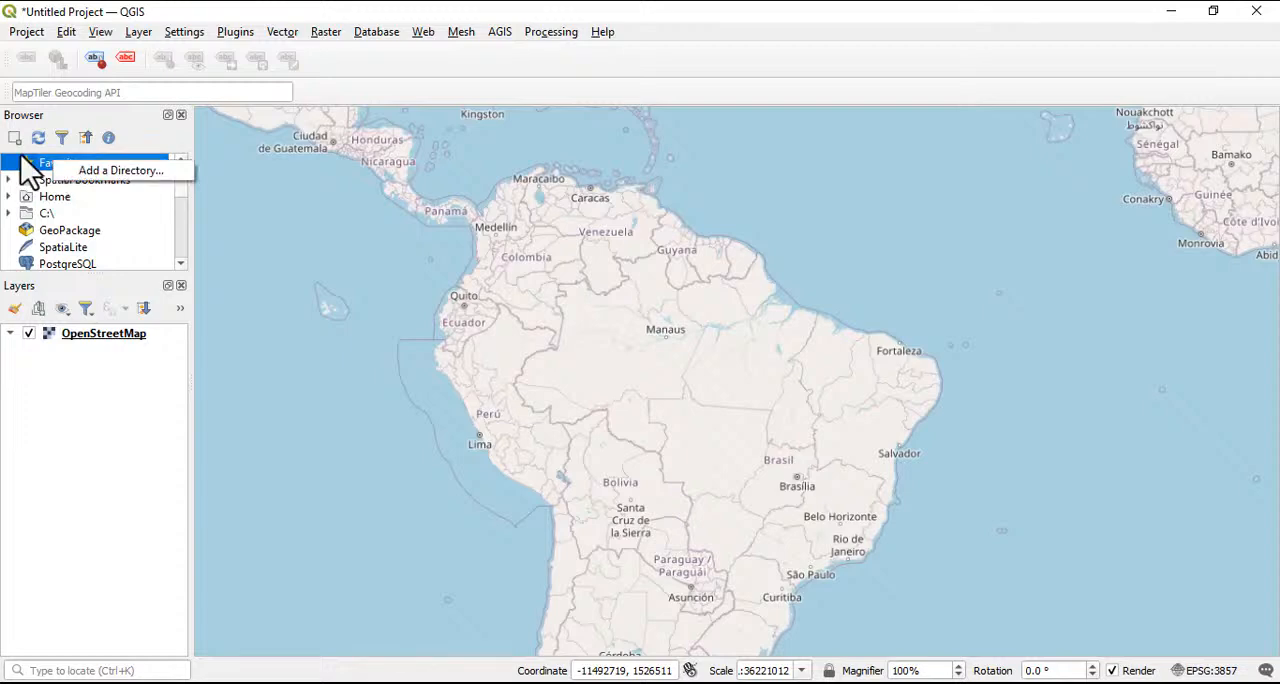
left_click(84, 170)
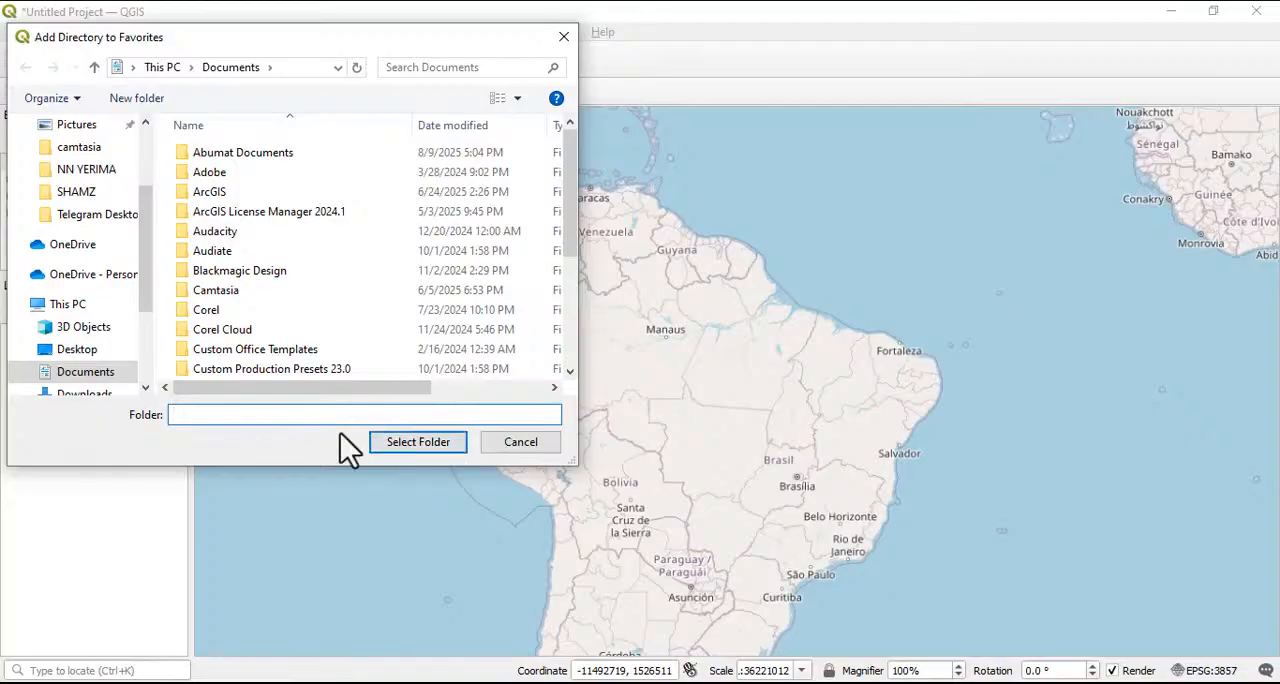
left_click(519, 442)
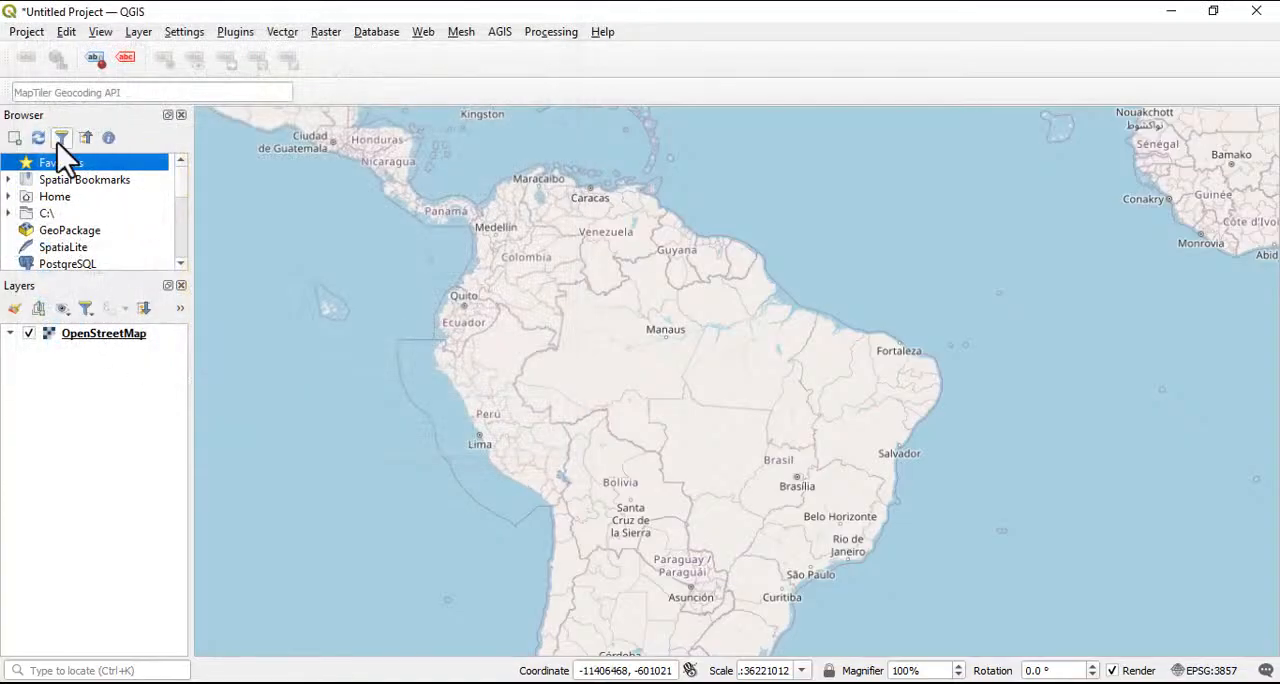
Review the available project, feature editing, selection, annotation, map view and layer commands without running any
left_click(22, 33)
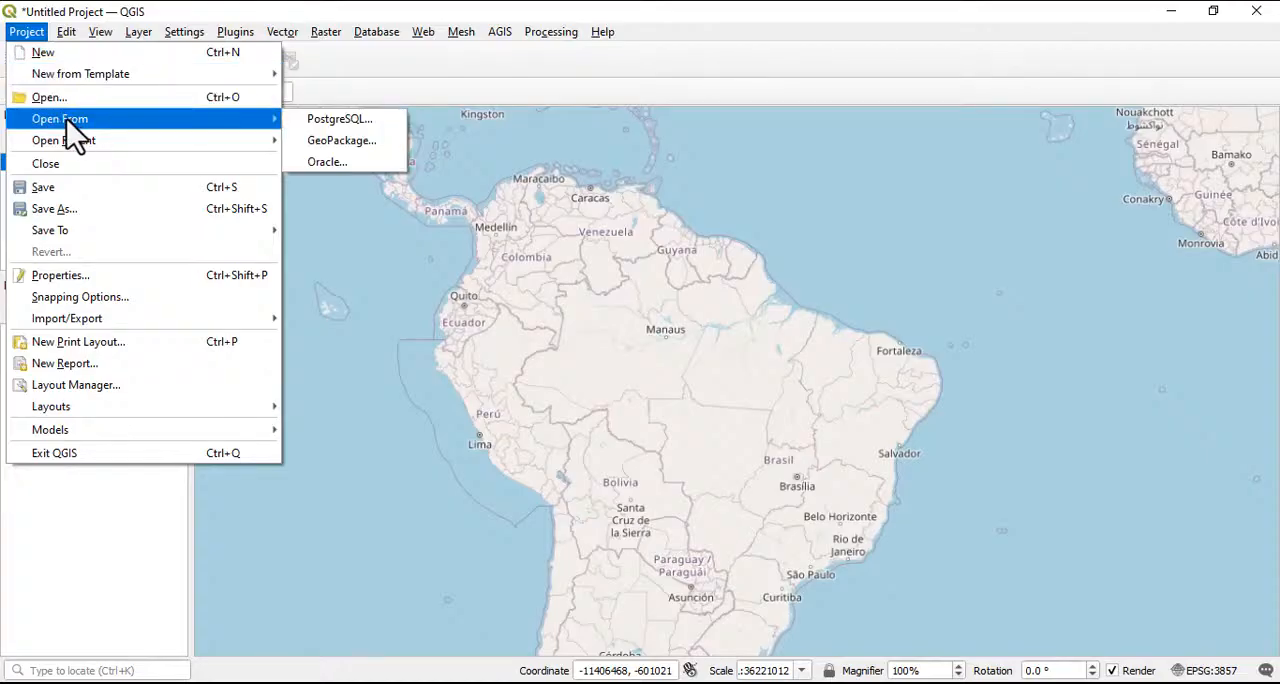
mouse_move(45, 145)
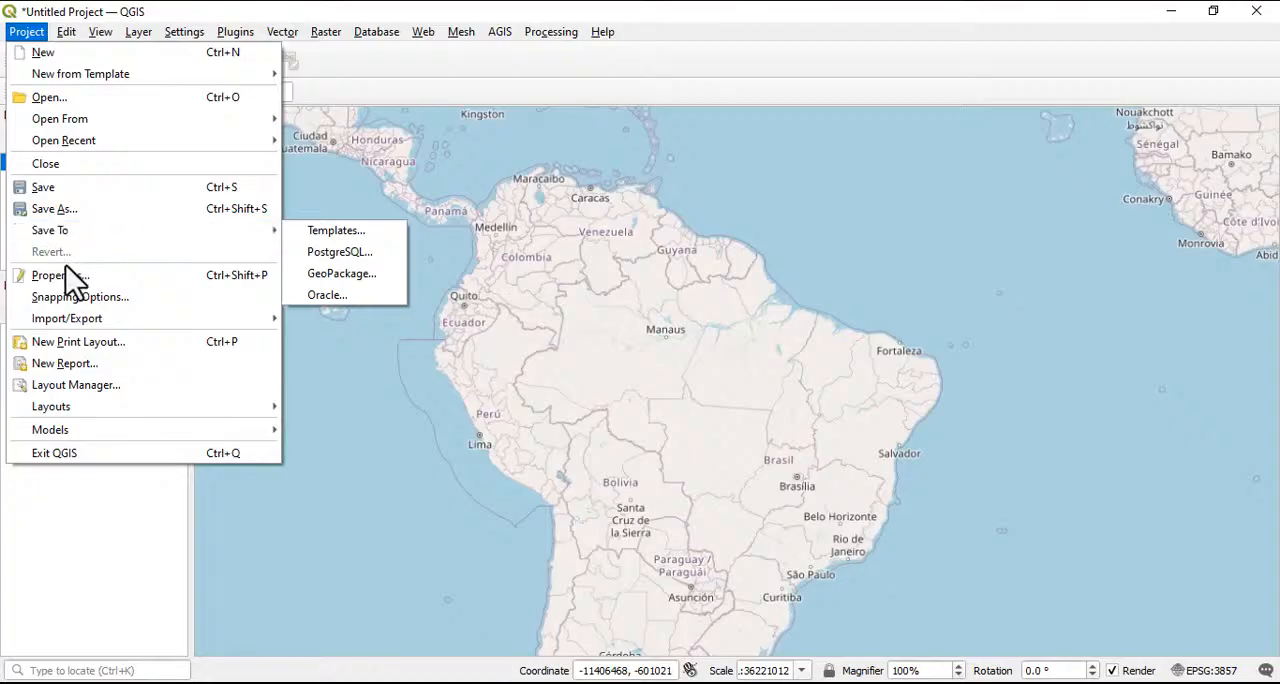
mouse_move(80, 320)
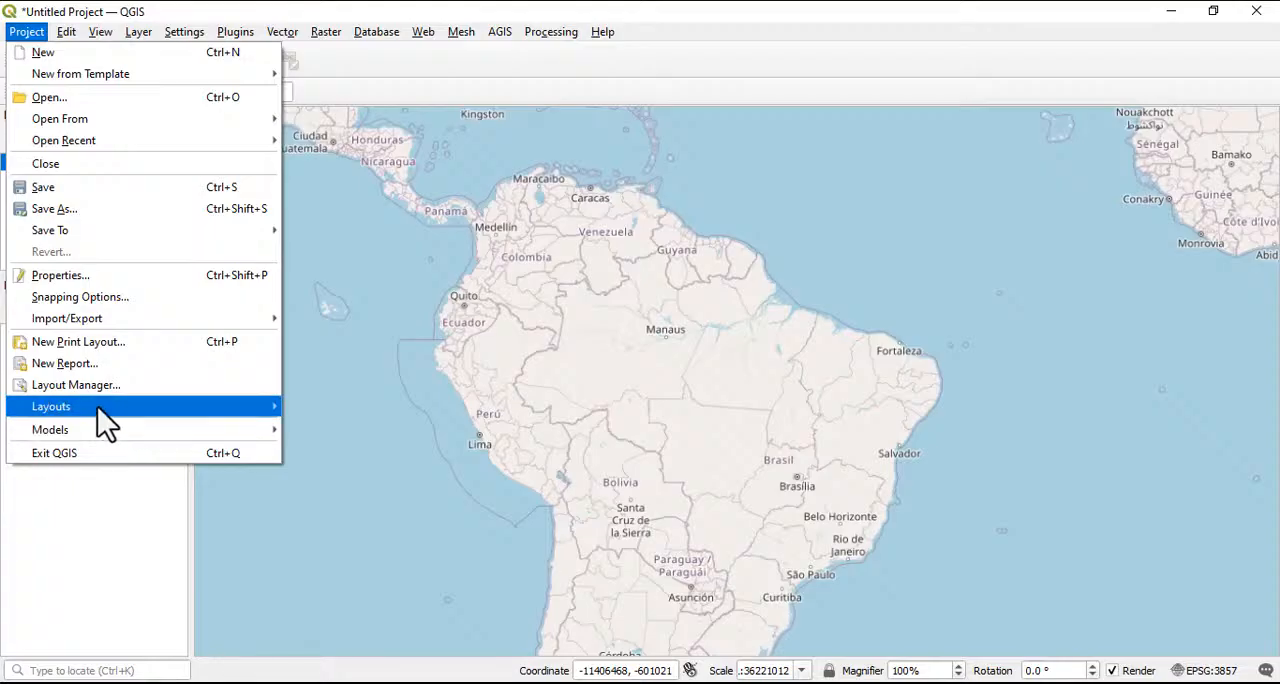
left_click(628, 337)
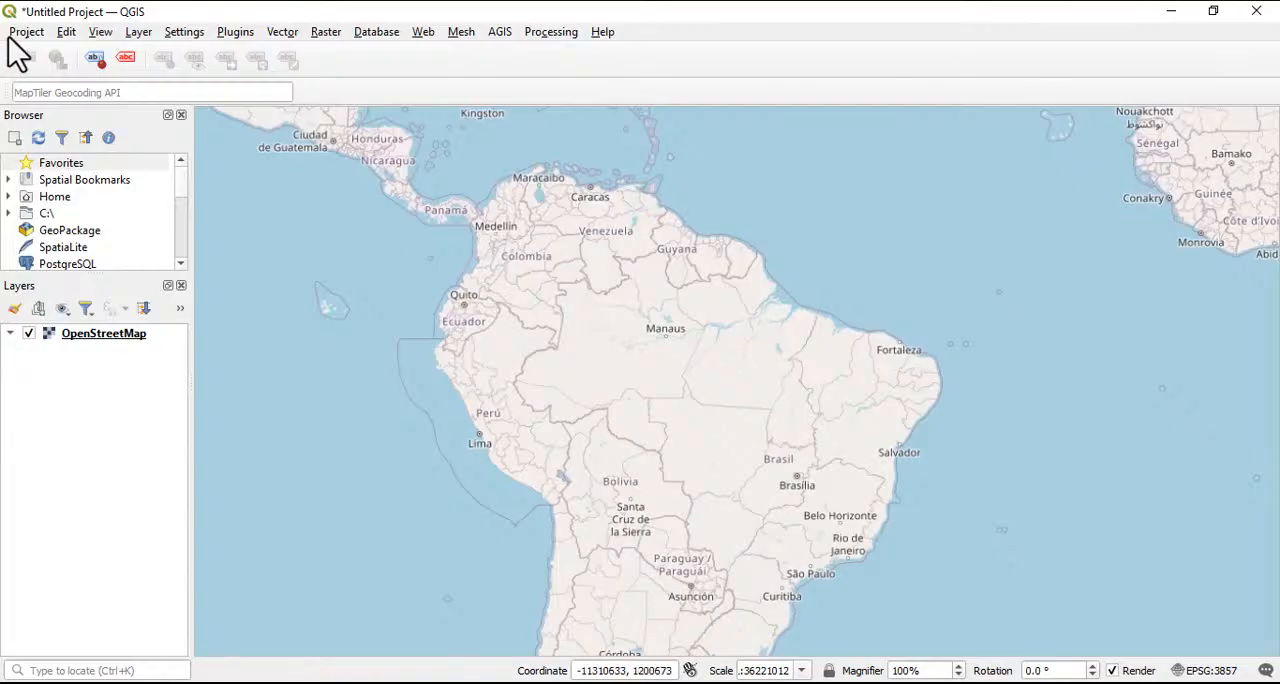
left_click(65, 36)
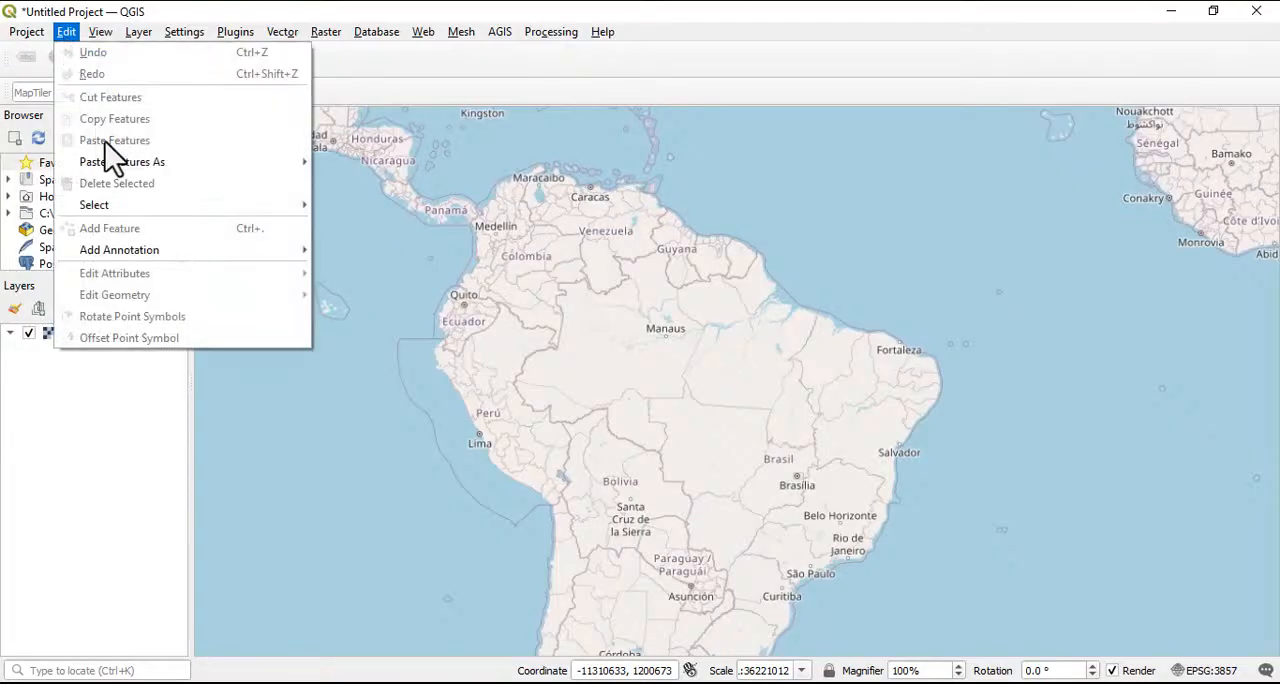
mouse_move(110, 210)
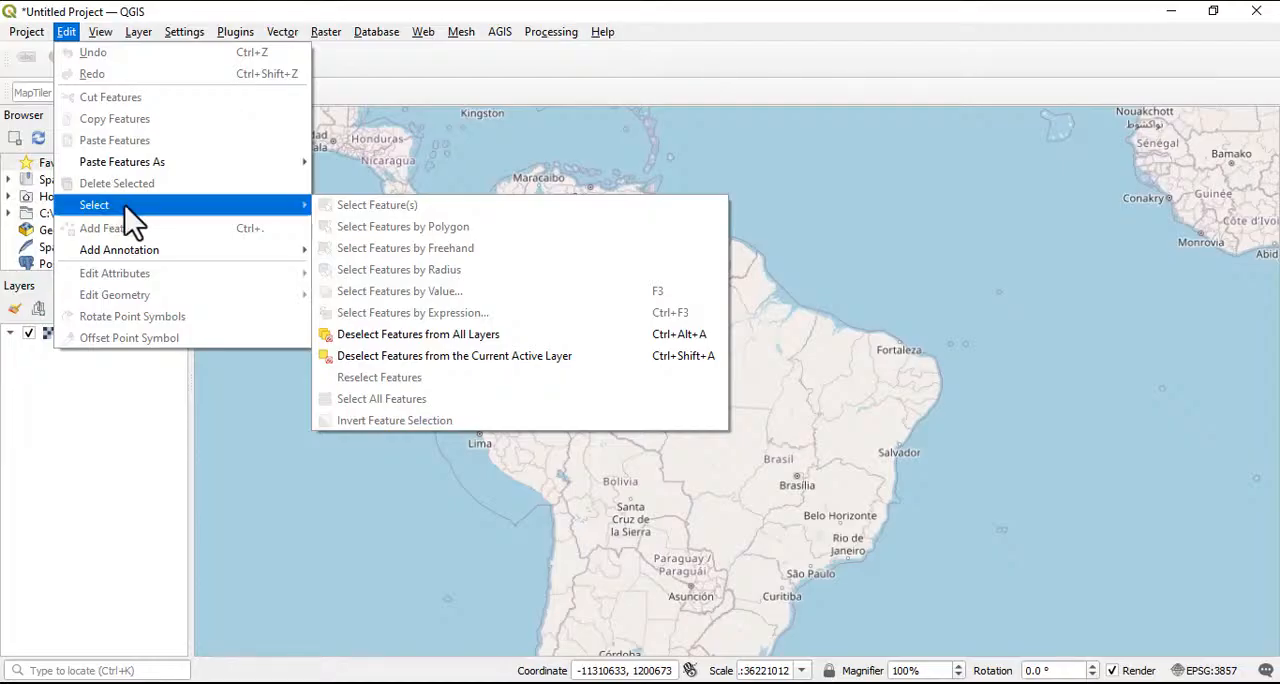
mouse_move(141, 162)
mouse_move(130, 266)
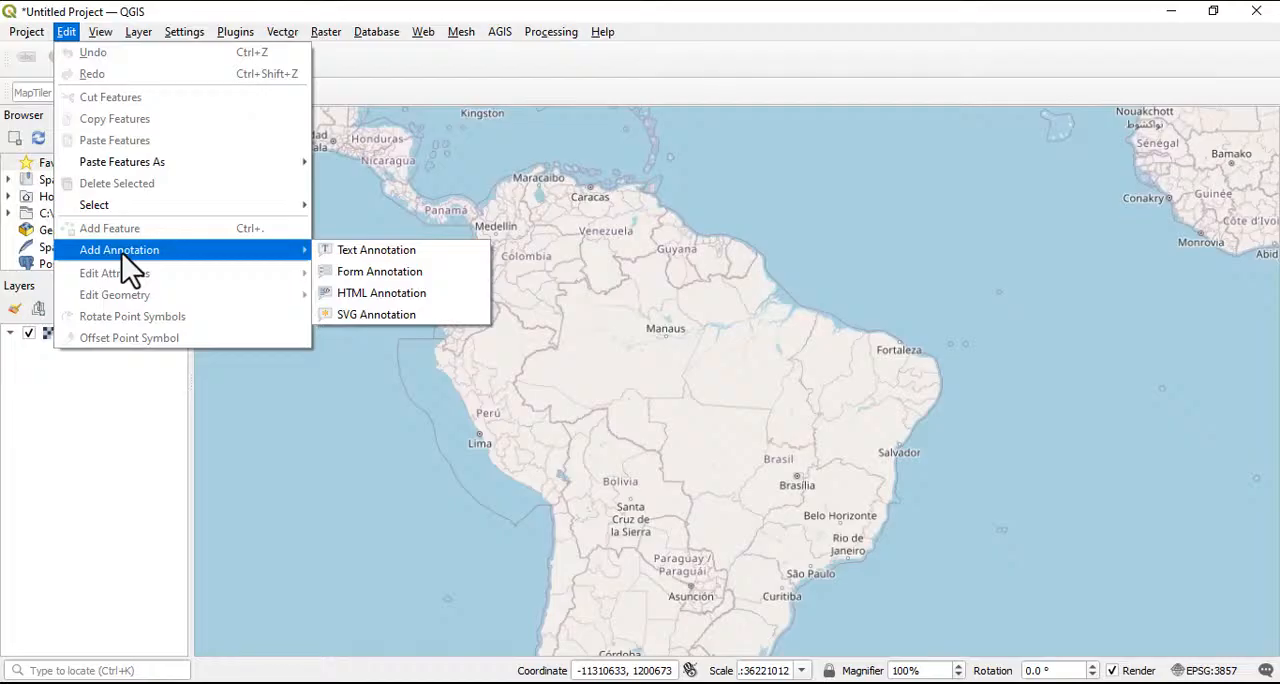
left_click(100, 31)
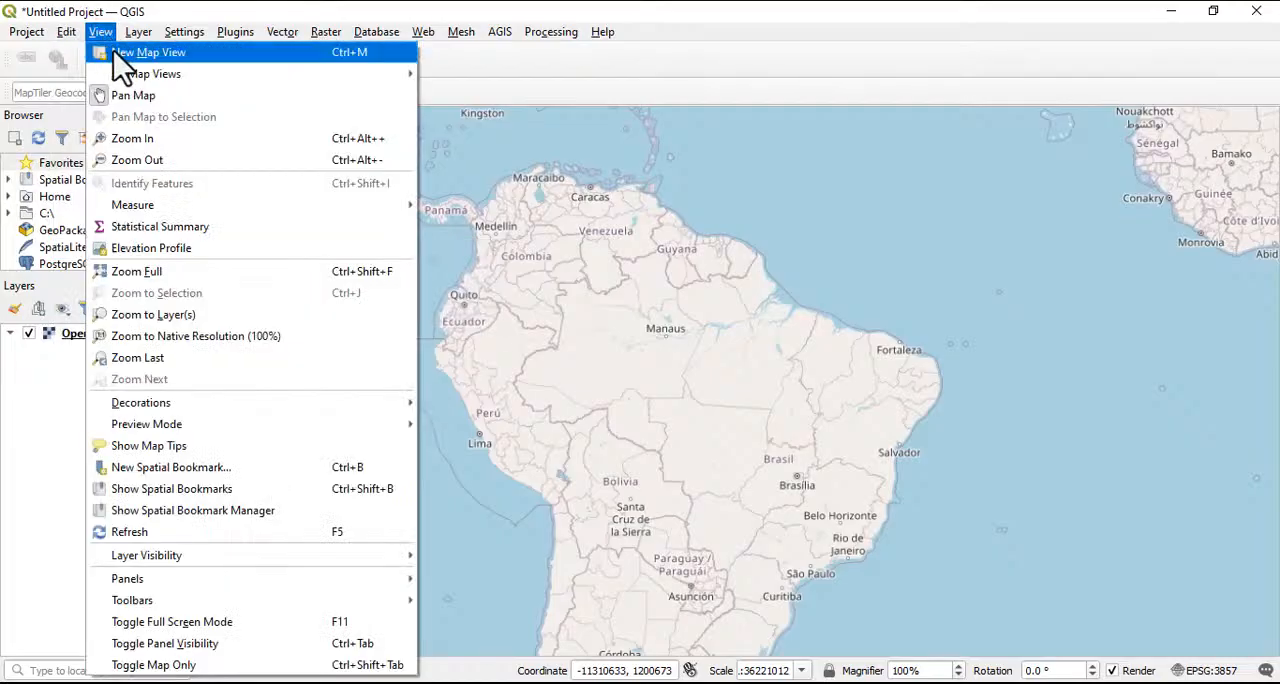
mouse_move(128, 80)
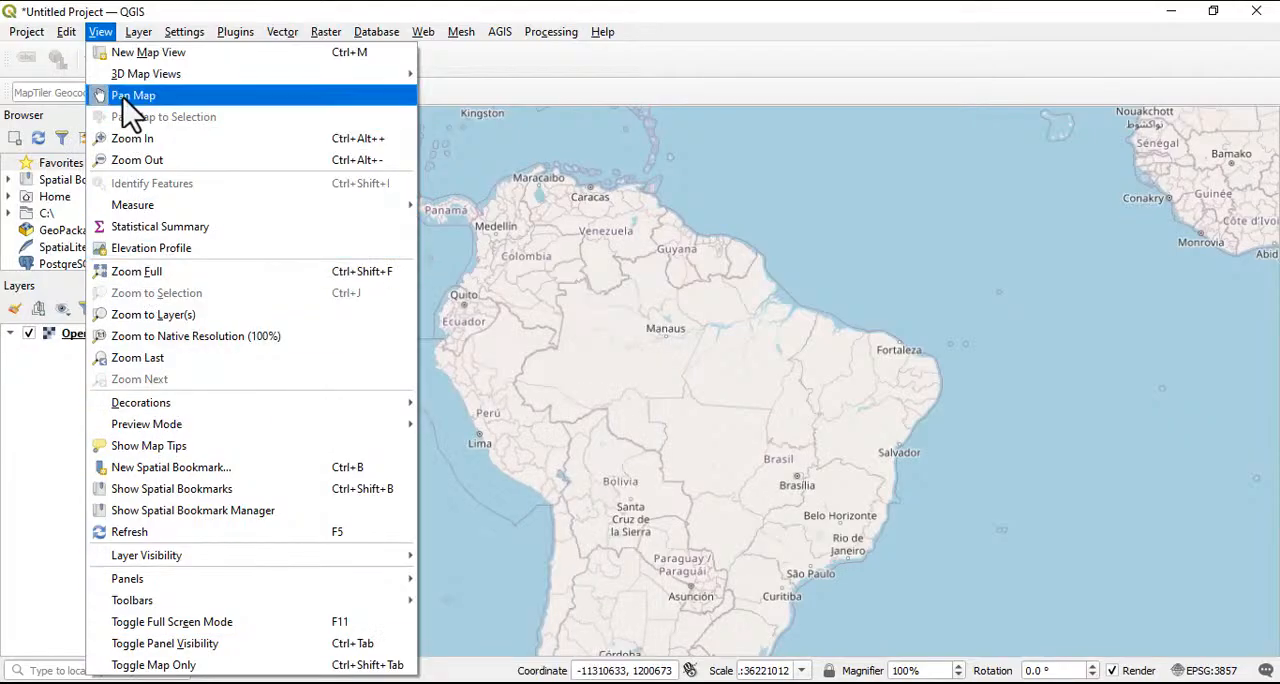
mouse_move(141, 34)
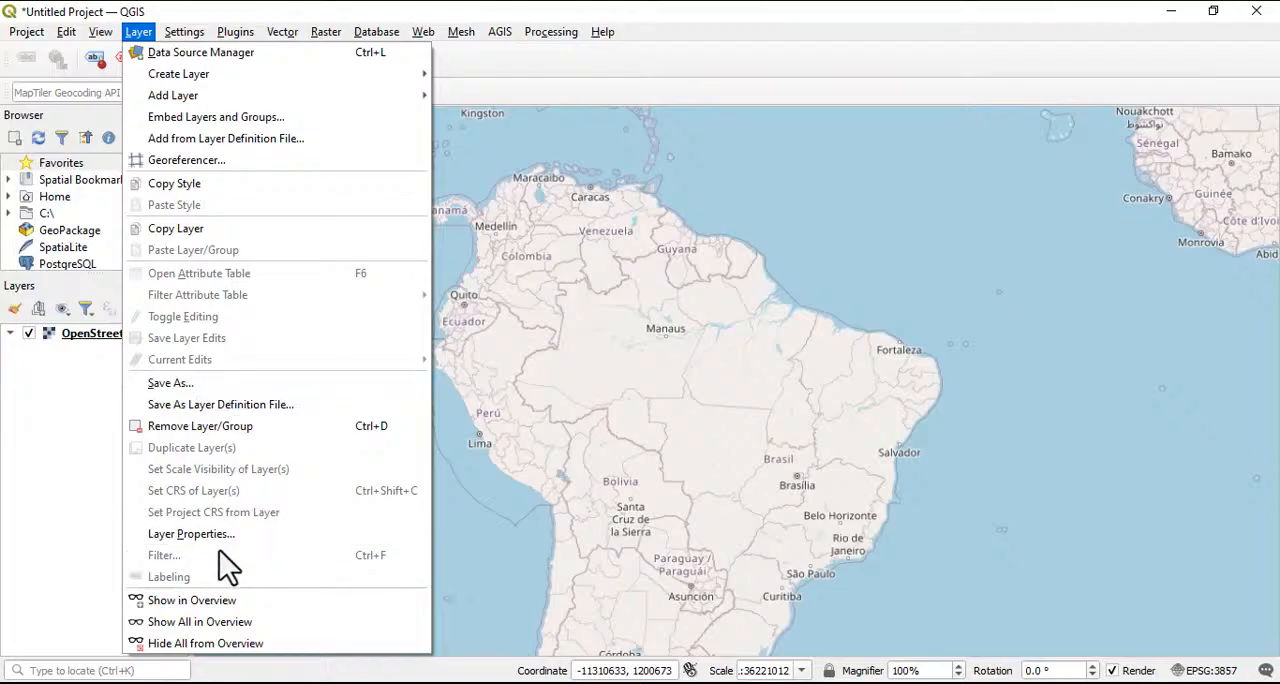
Open the program options and review the general, system and user profile settings
mouse_move(192, 38)
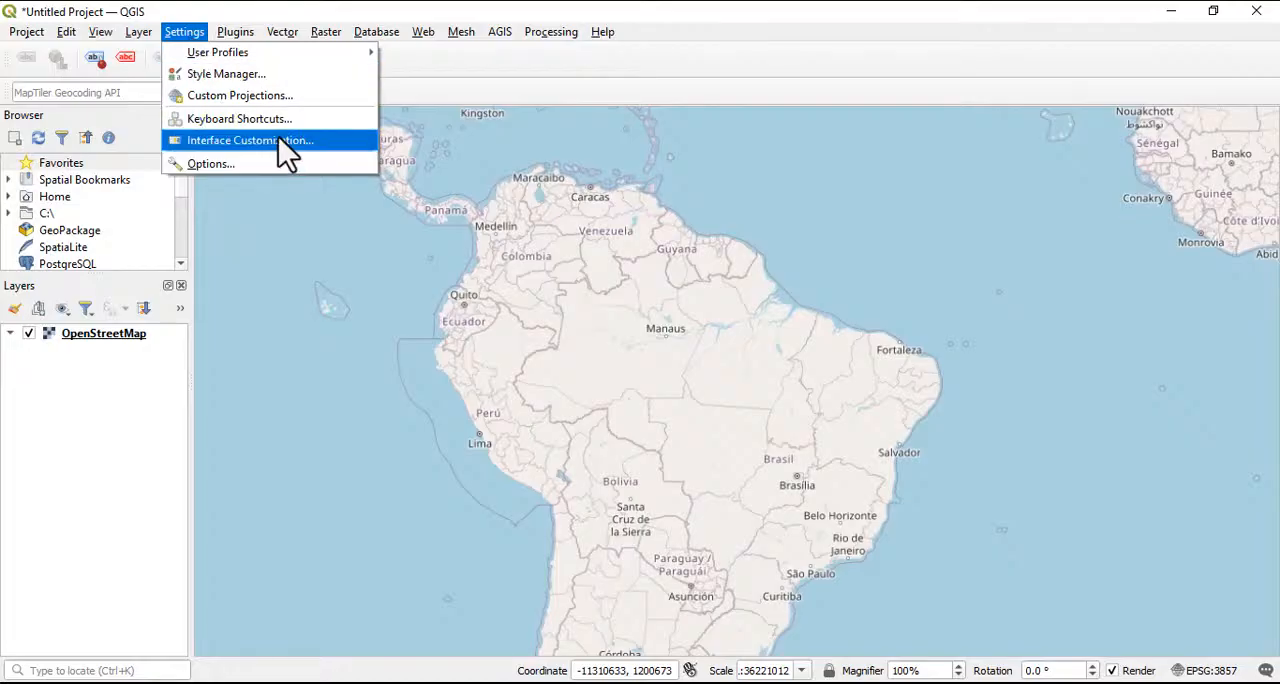
left_click(228, 162)
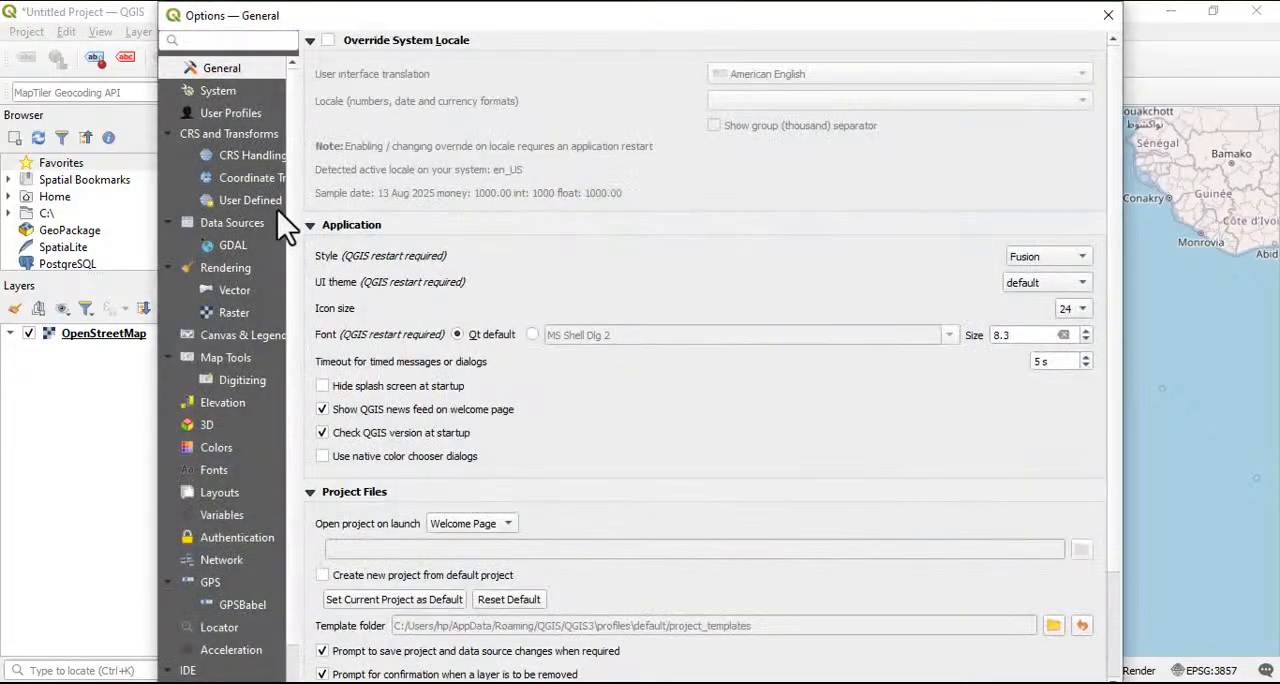
left_click(212, 96)
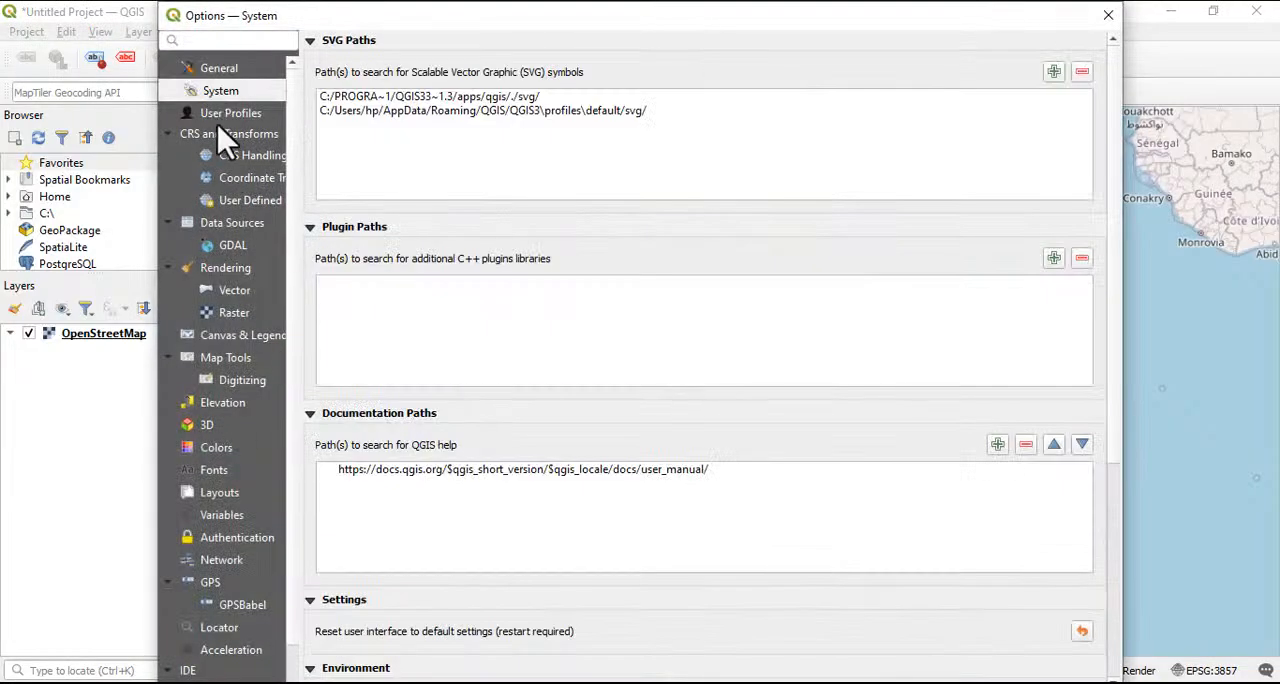
left_click(224, 115)
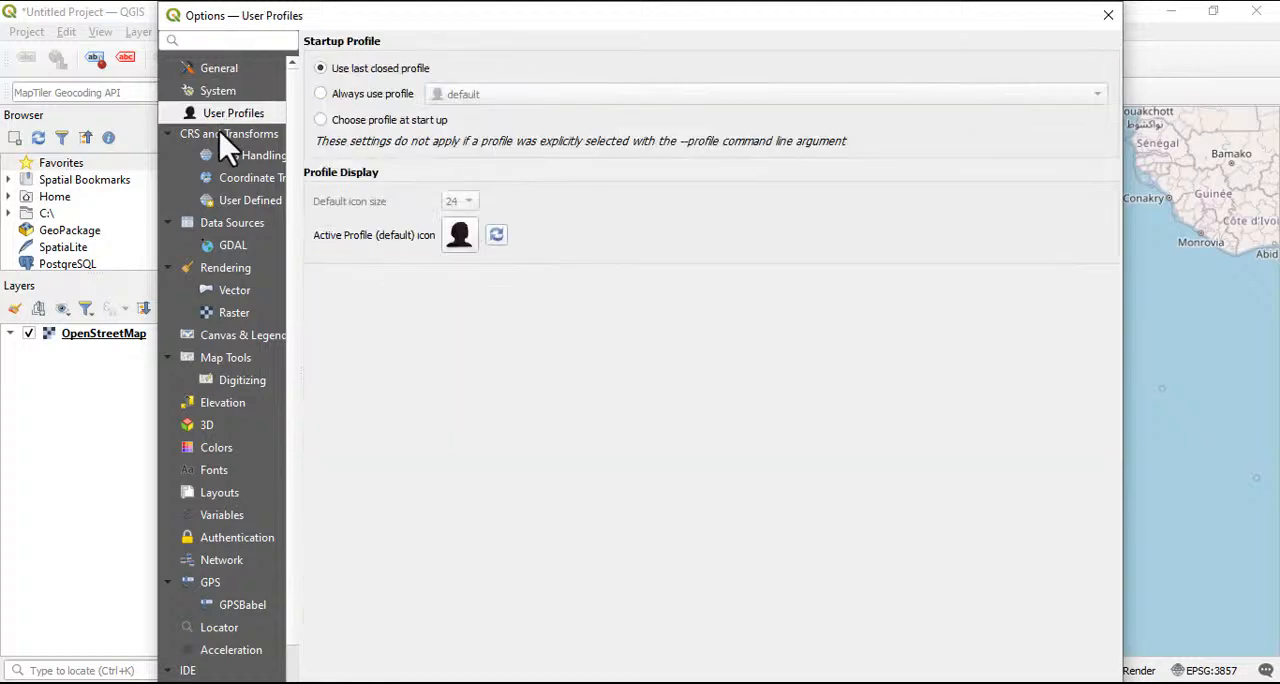
Try the new-project CRS options: default CRS EPSG:3857 - WGS 84 / Pseudo-Mercator, and using the CRS from the first layer added
left_click(233, 158)
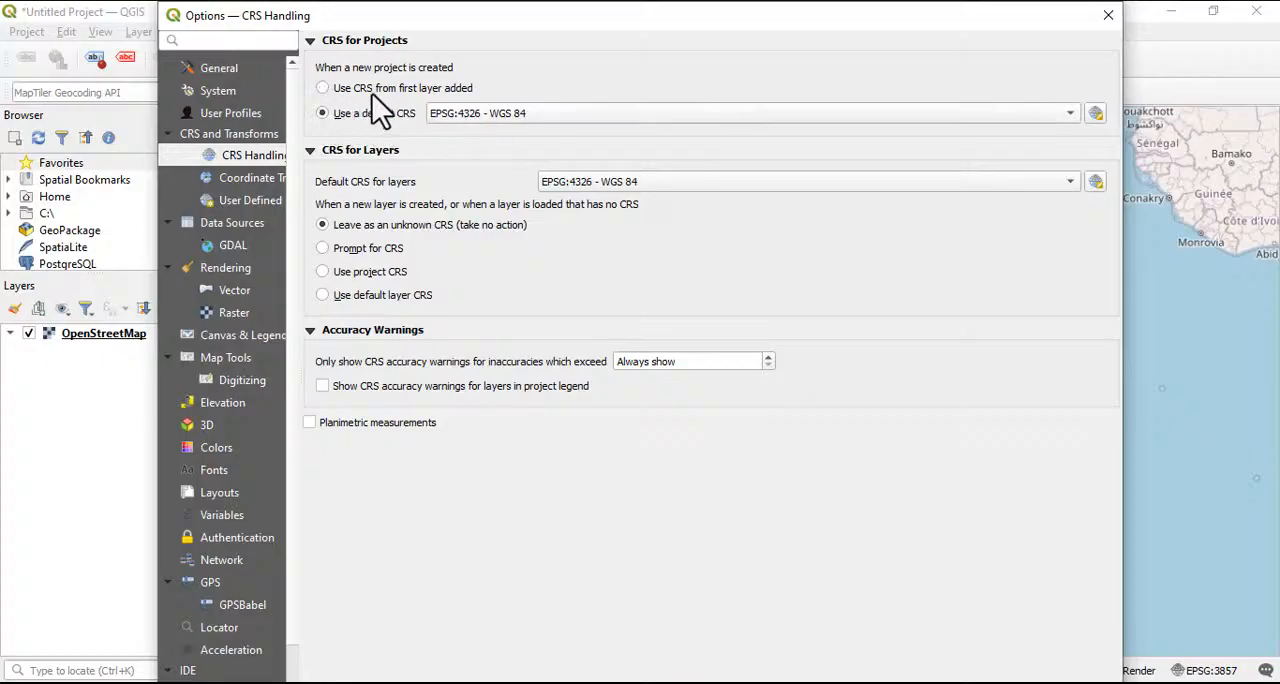
left_click(484, 118)
left_click(491, 132)
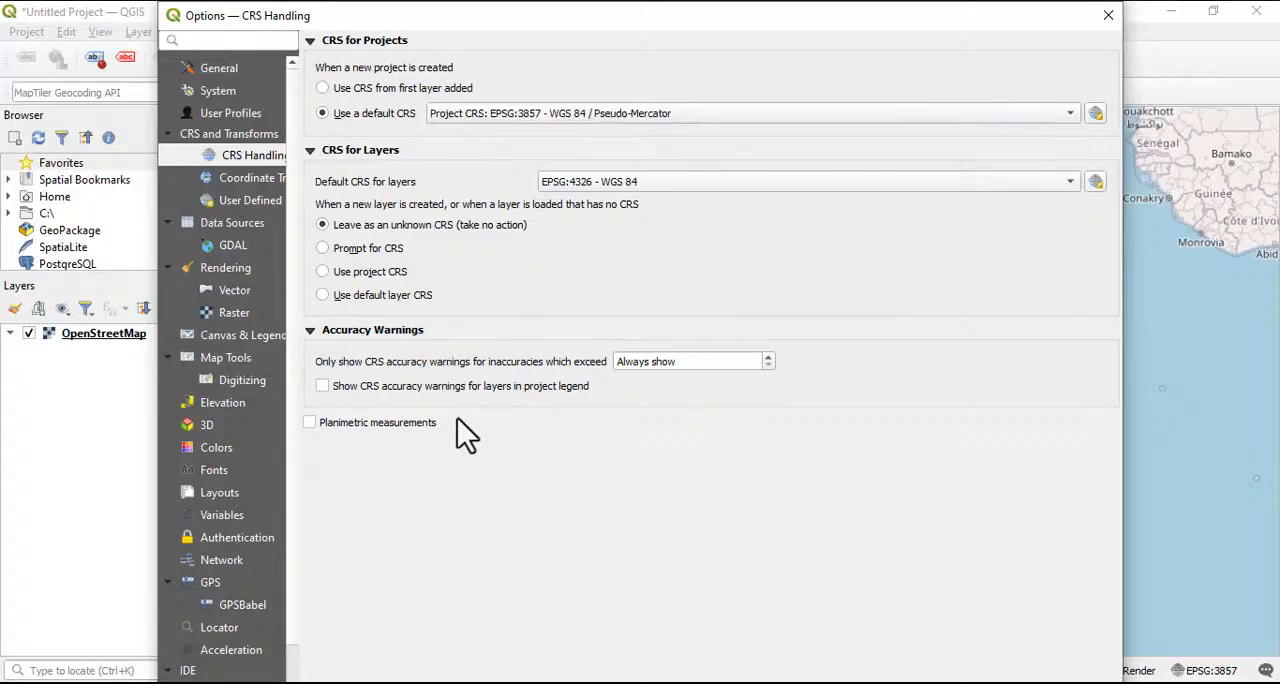
mouse_move(731, 40)
left_mouse_down()
mouse_move(720, 17)
mouse_move(724, 40)
left_mouse_up()
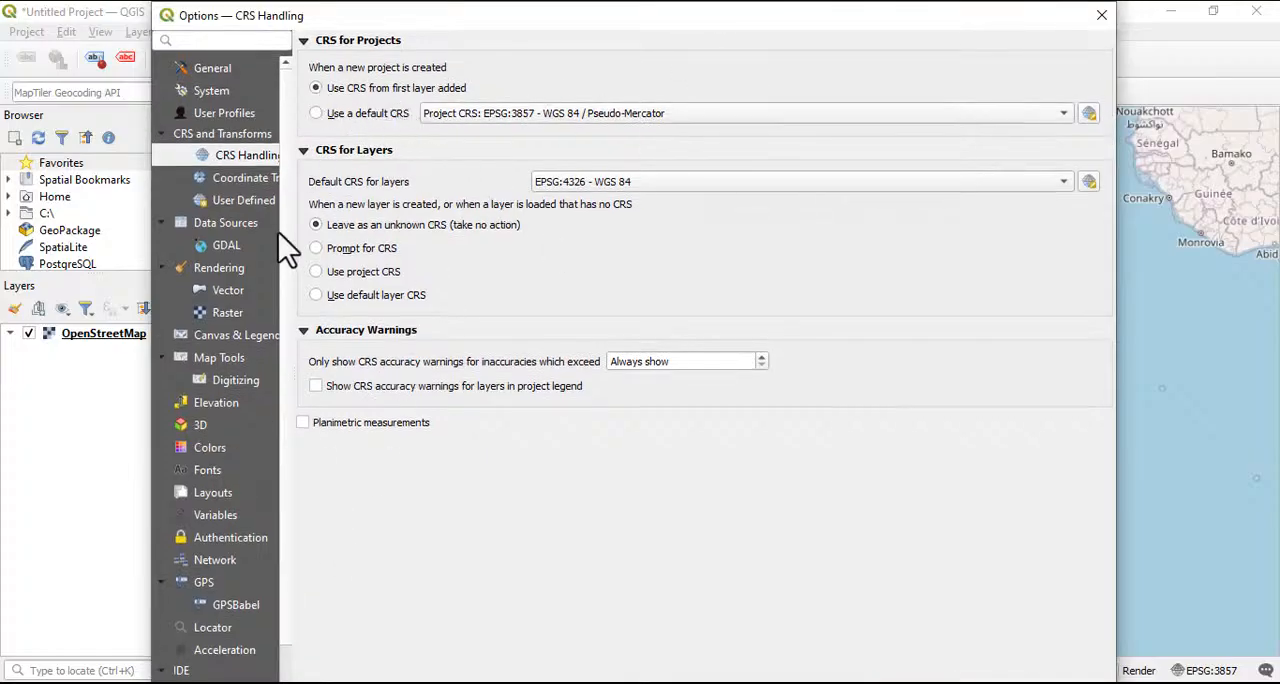
Review the 3D camera and graphics memory options, and close the options without saving
scroll(190, 480, "down", 1)
left_click(200, 359)
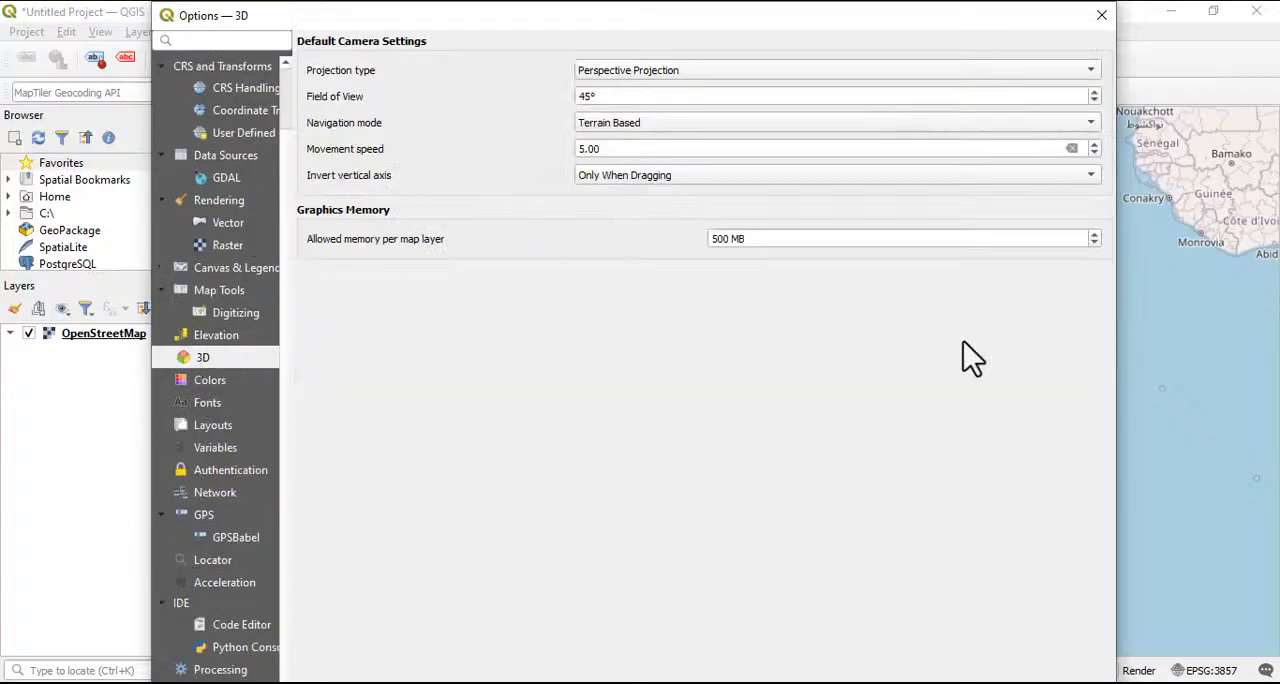
left_click(1102, 16)
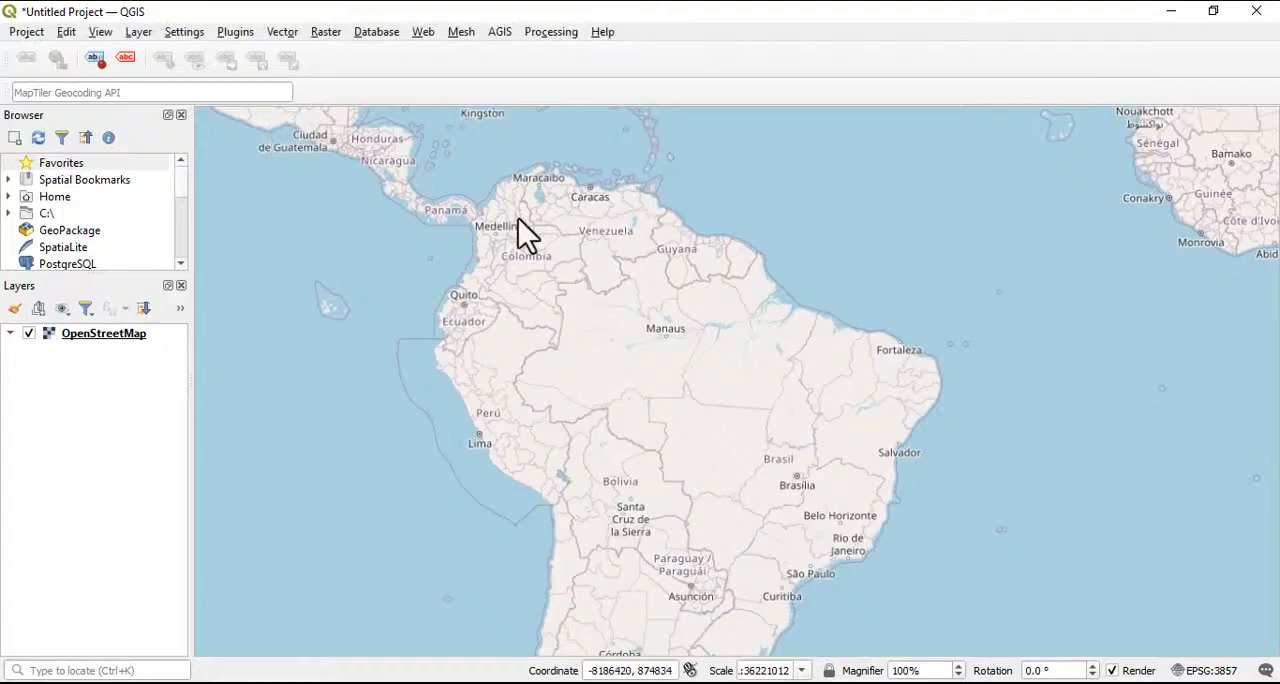
Look over the available panels and toolbars, and turn on the Plugins toolbar
left_click(242, 33)
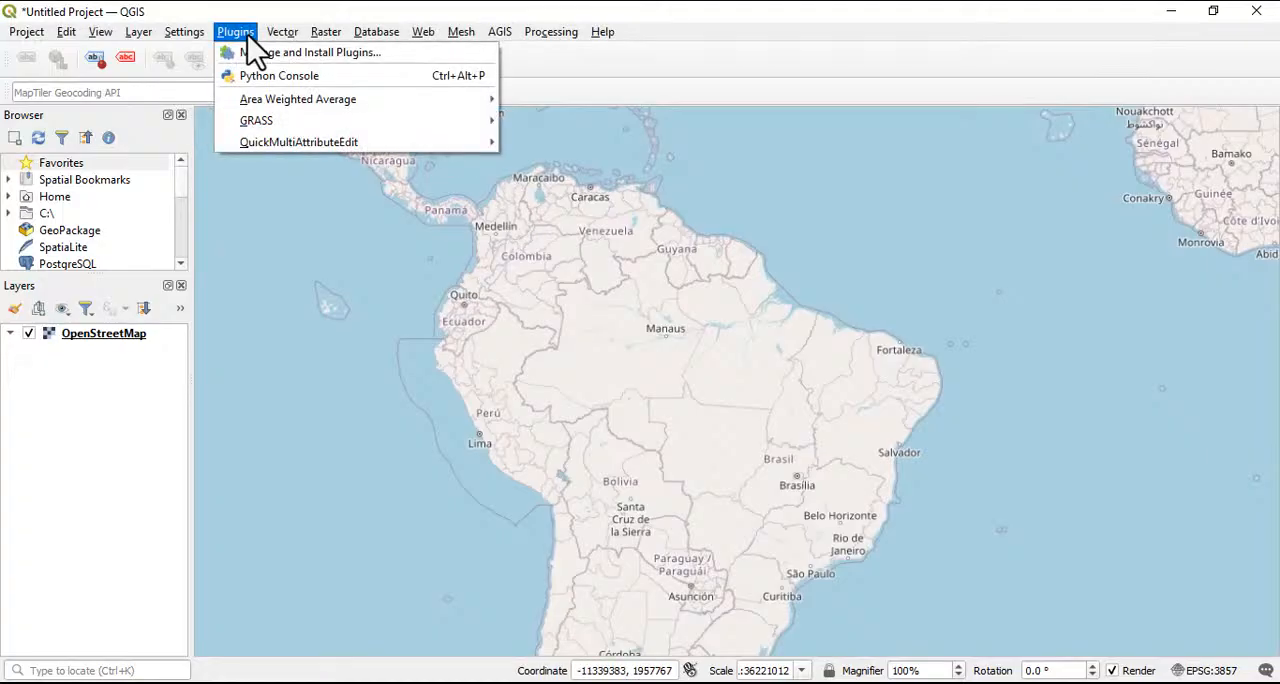
mouse_move(100, 38)
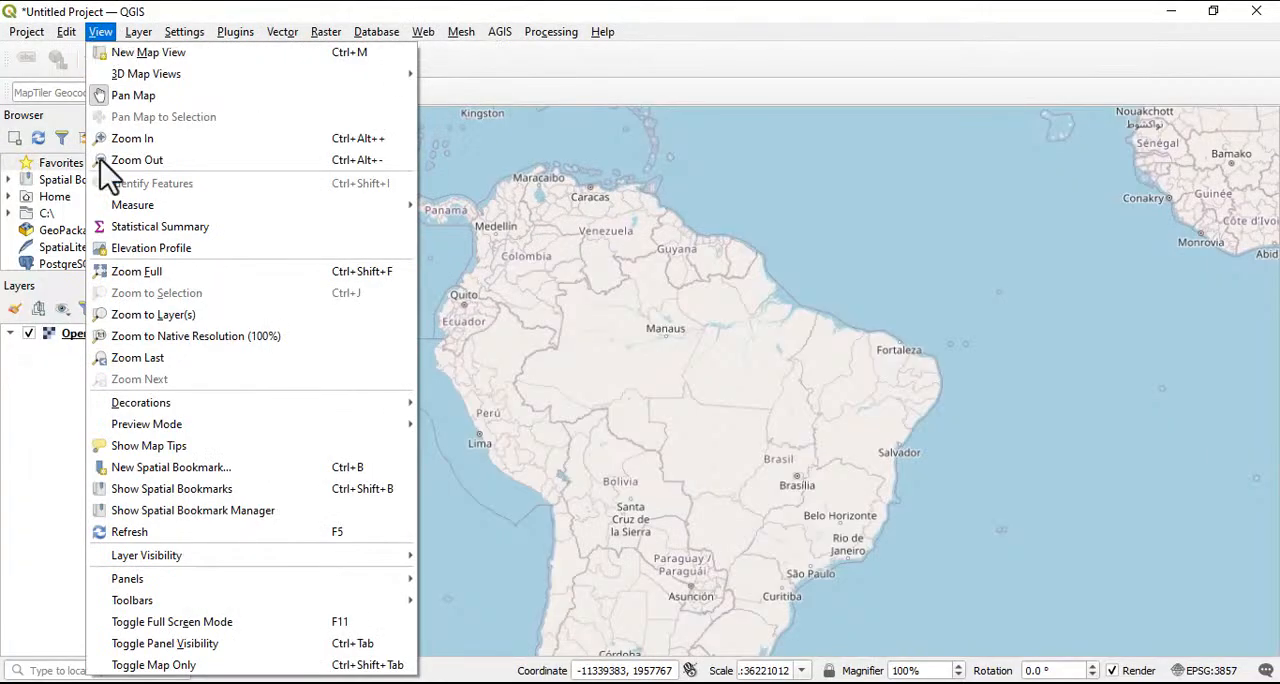
mouse_move(134, 585)
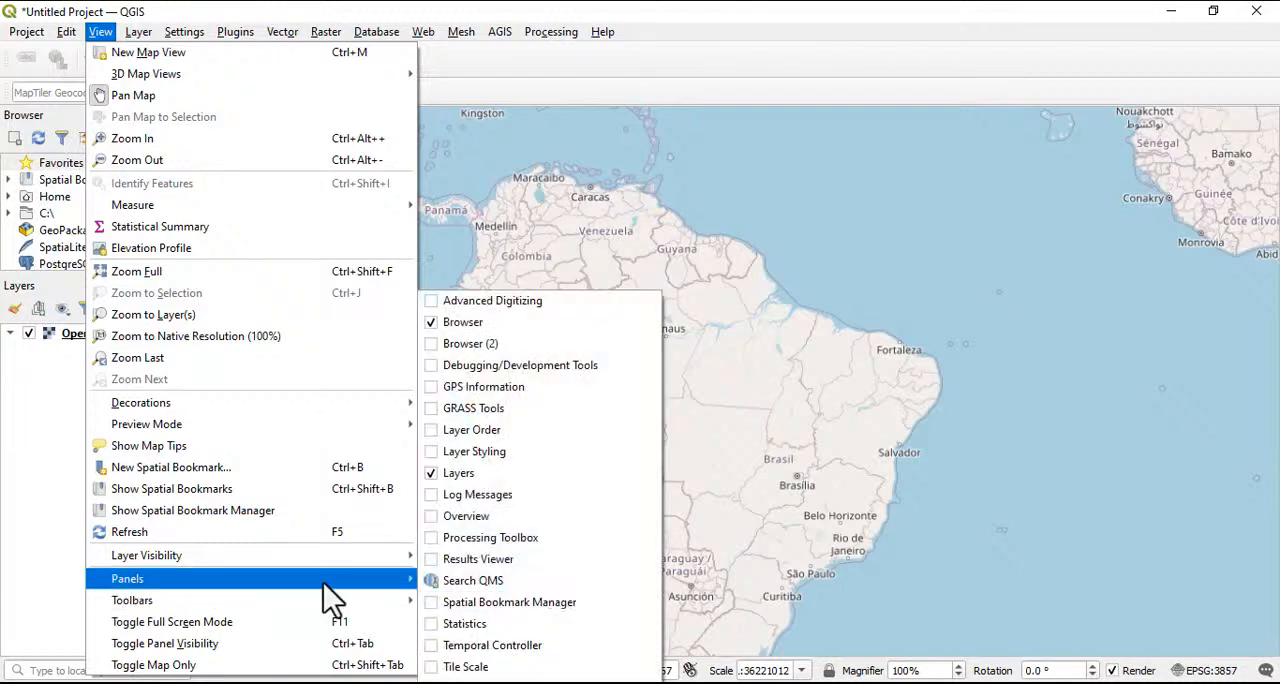
mouse_move(176, 606)
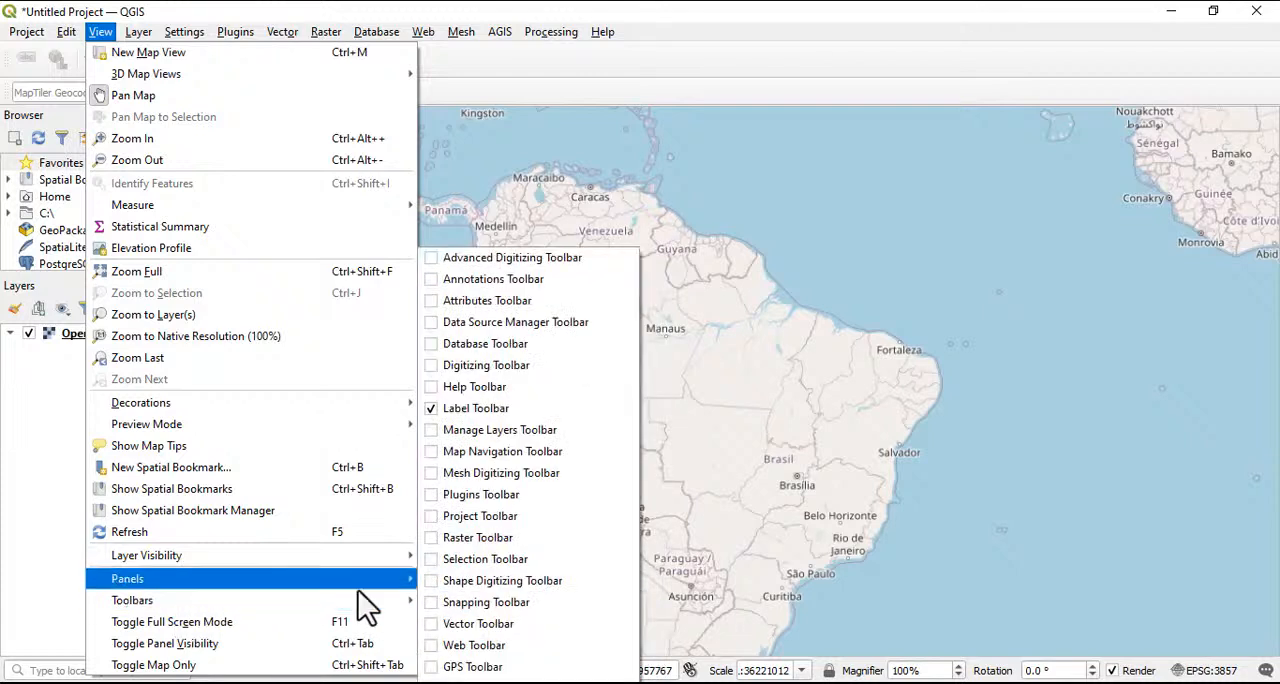
mouse_move(210, 590)
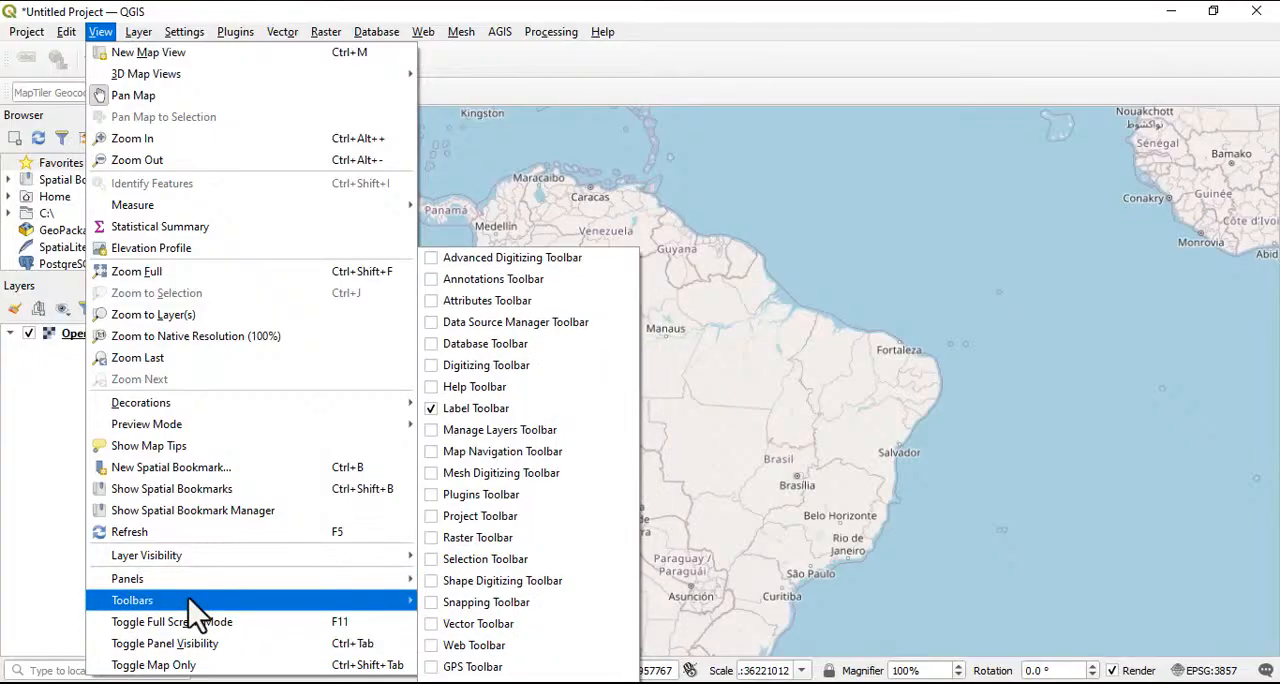
left_click(437, 496)
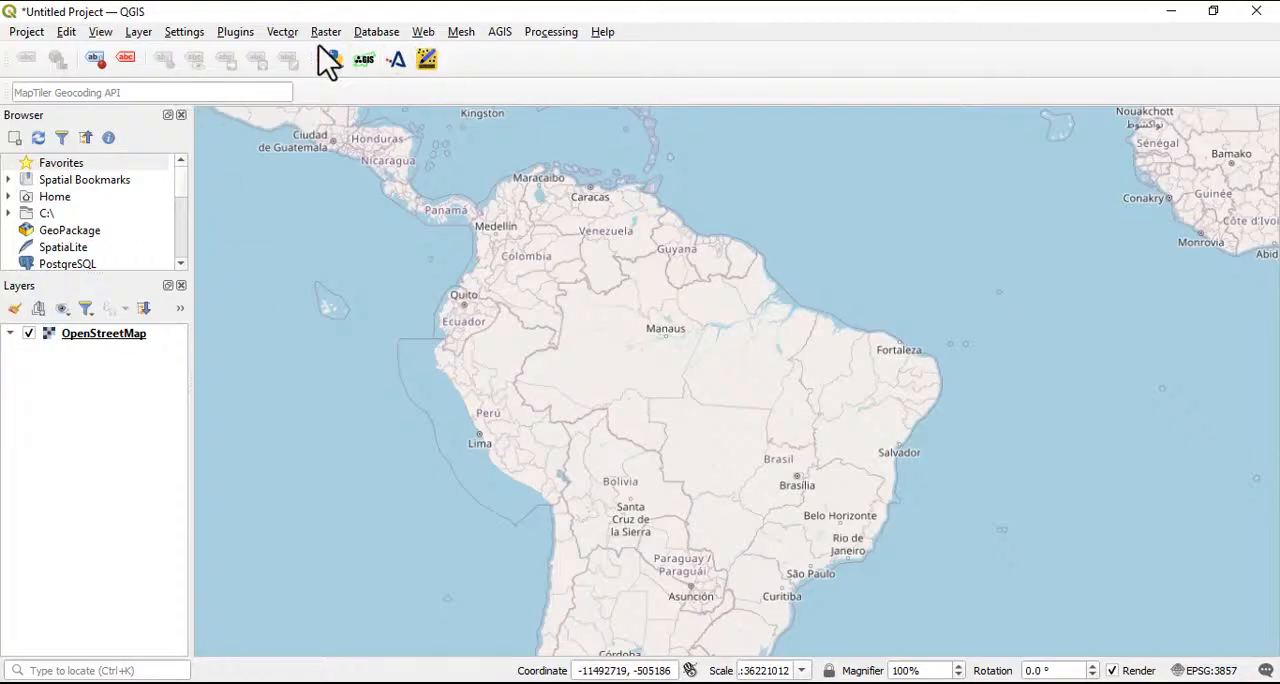
Hide the Plugins toolbar again
left_click(100, 32)
mouse_move(290, 606)
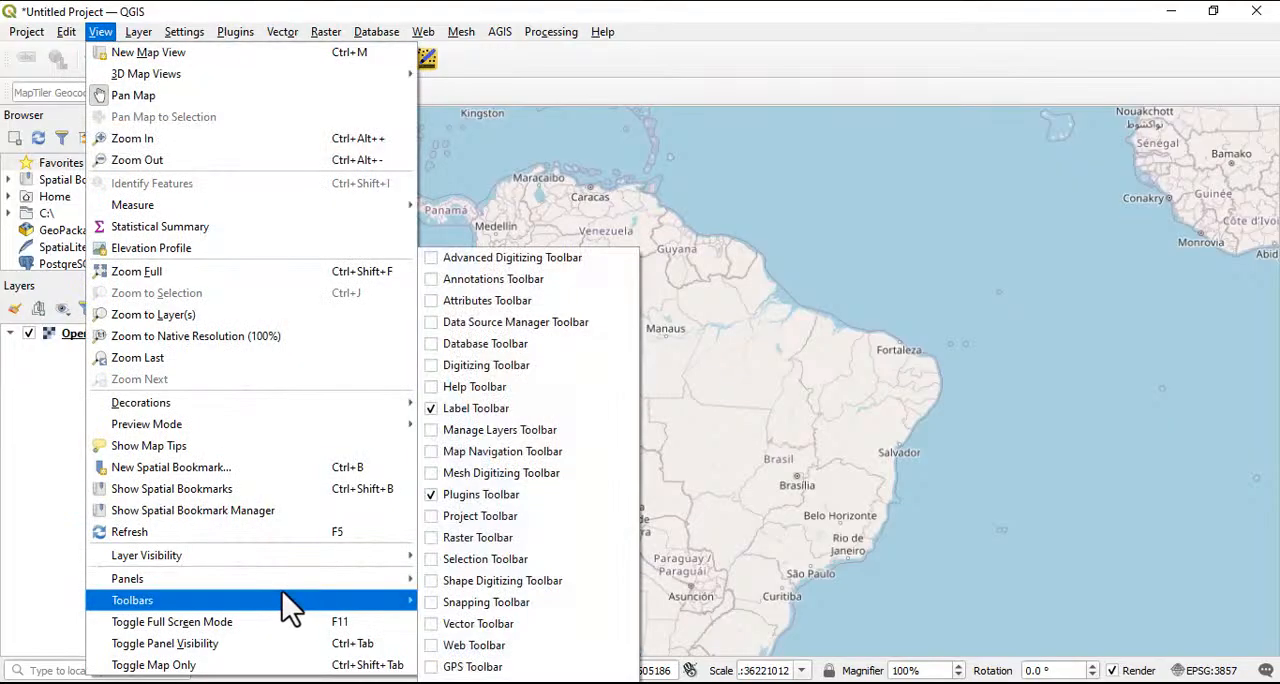
left_click(473, 492)
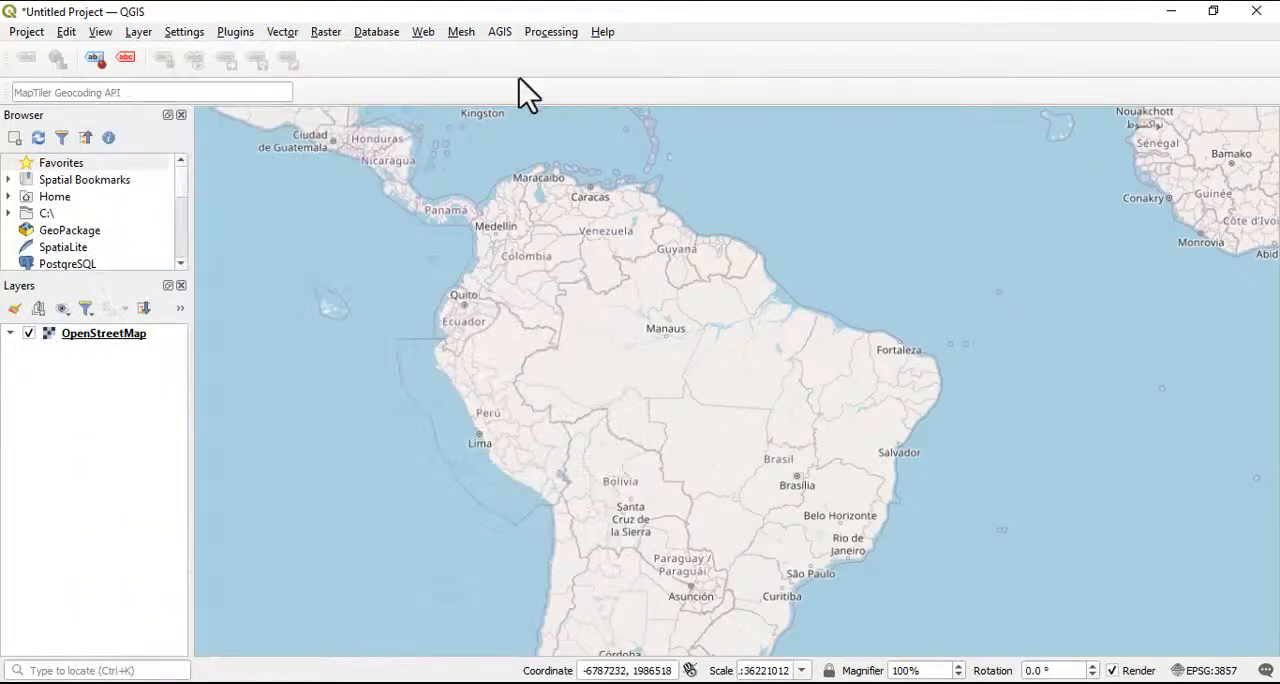
Open the plugin manager, browse the plugins not yet installed, and view the details of Batch GPS Importer
left_click(236, 32)
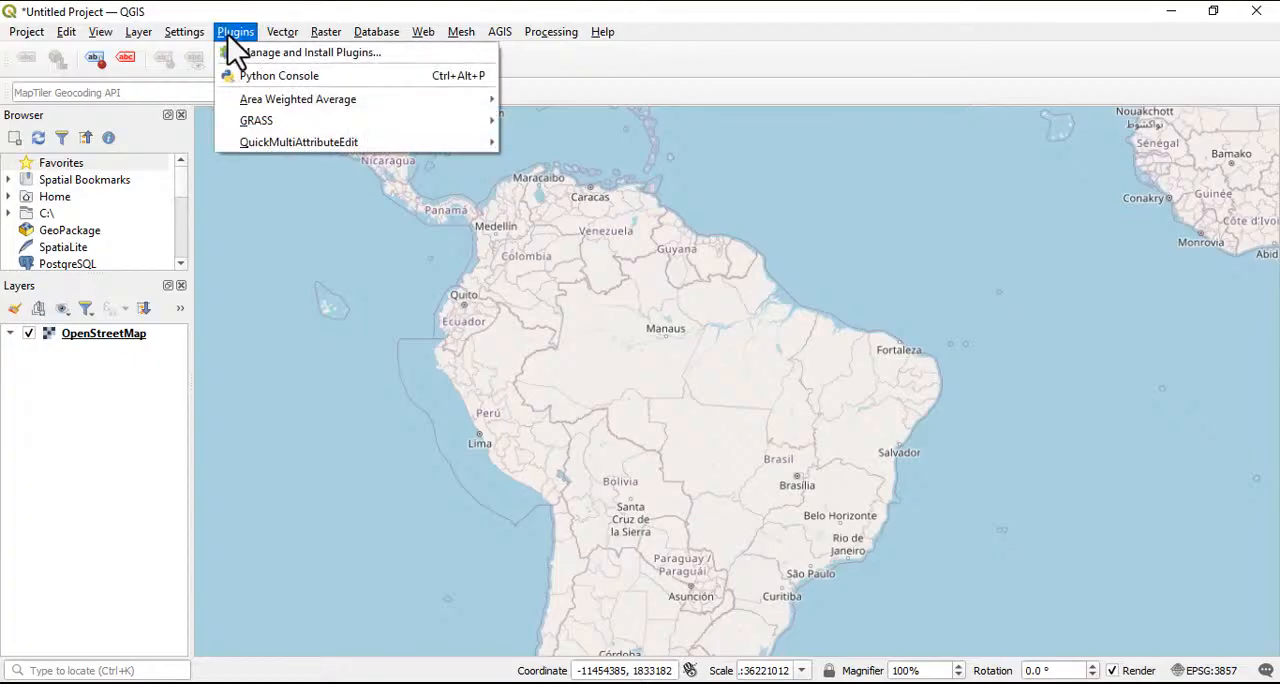
left_click(306, 56)
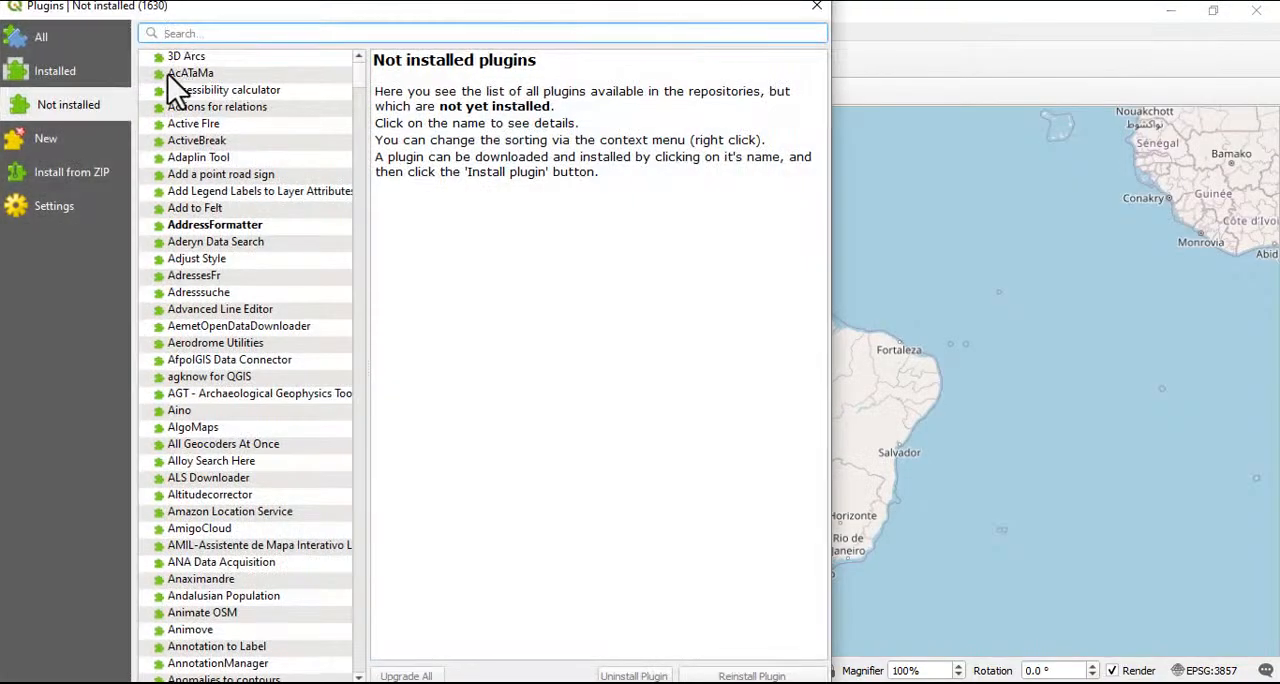
scroll(220, 360, "down", 5)
scroll(200, 575, "down", 13)
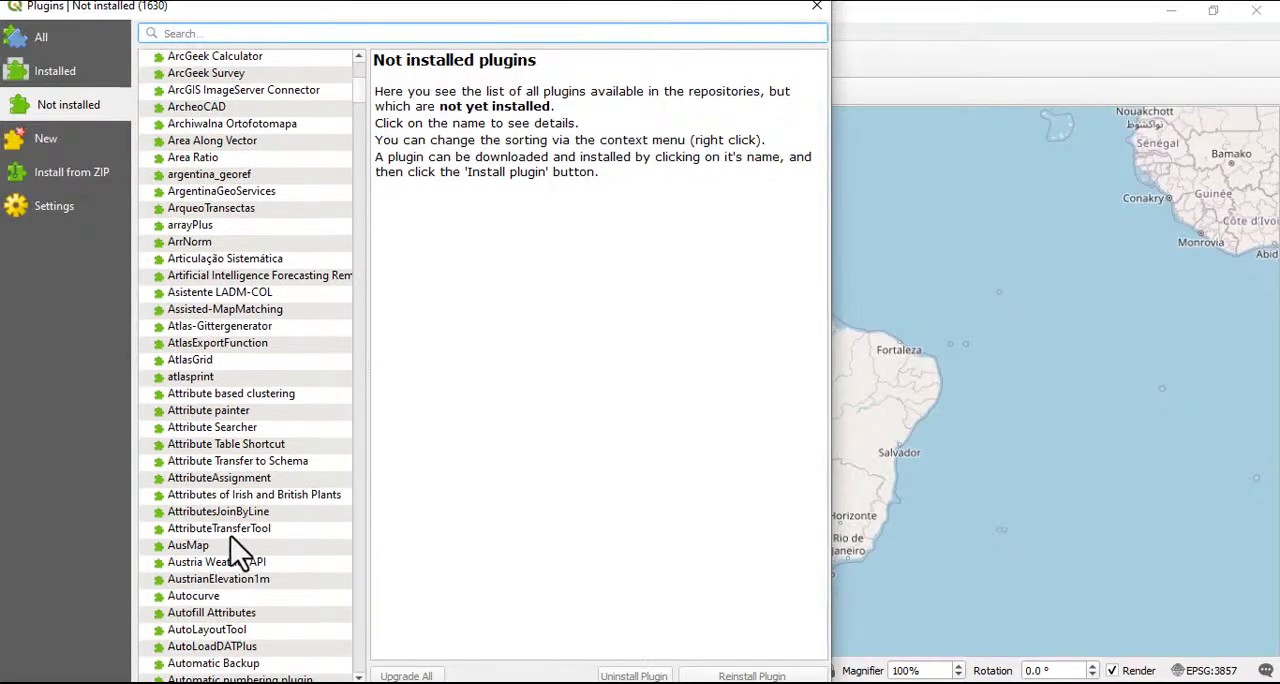
scroll(214, 600, "down", 10)
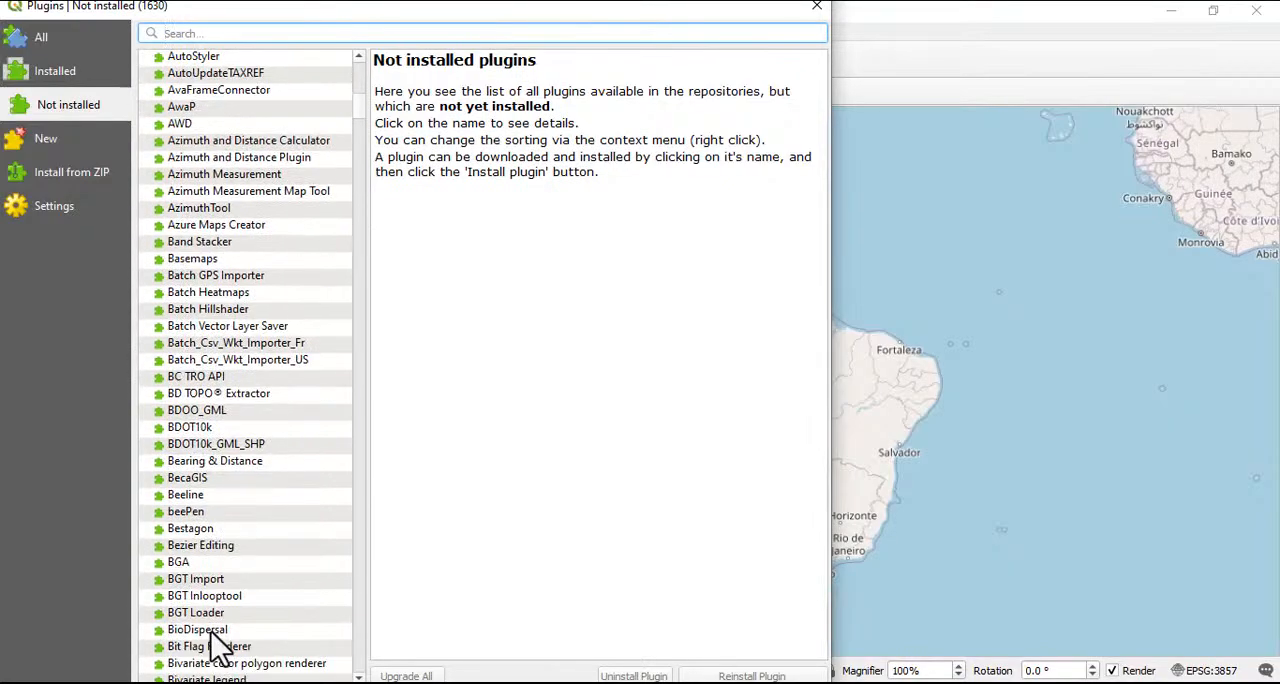
scroll(185, 370, "up", 1)
scroll(205, 430, "up", 2)
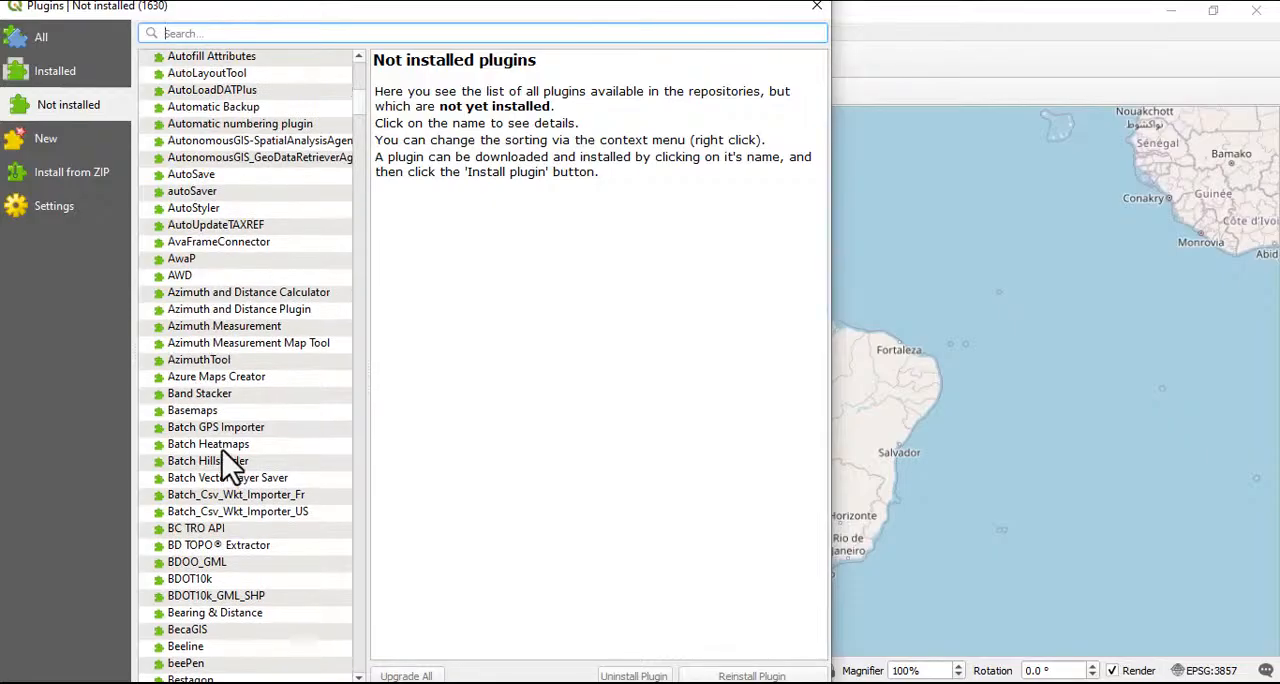
left_click(214, 430)
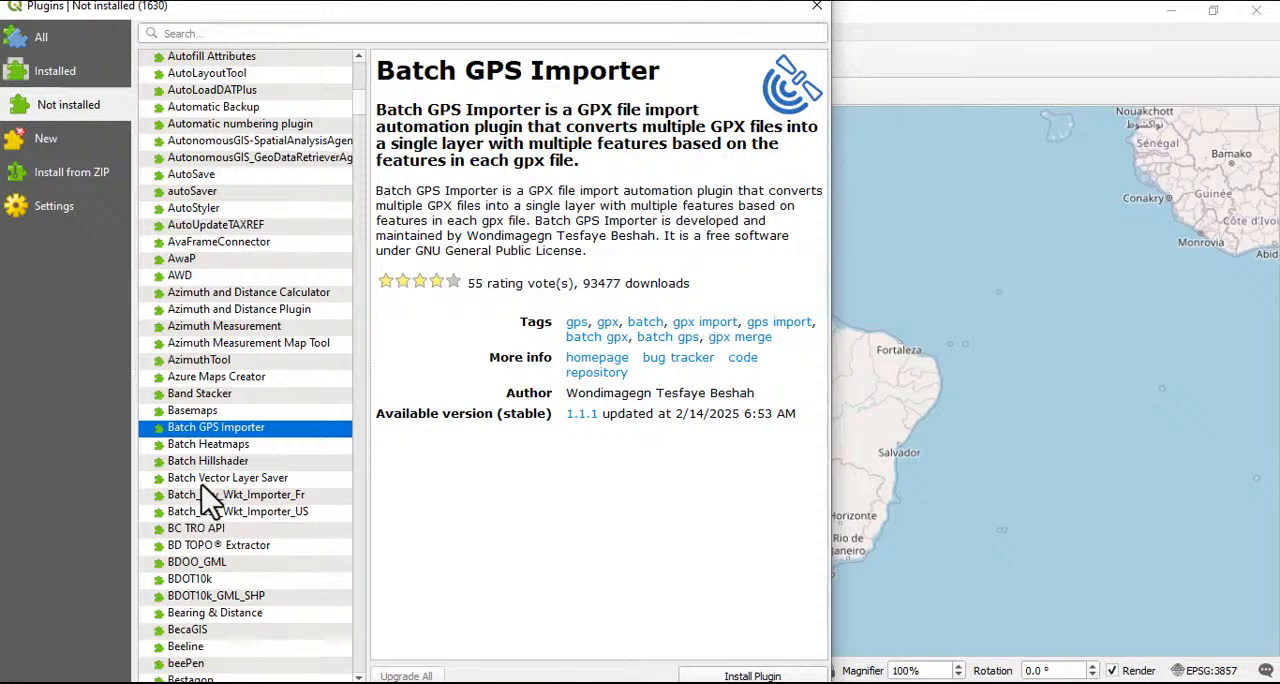
scroll(210, 520, "down", 9)
scroll(214, 556, "down", 3)
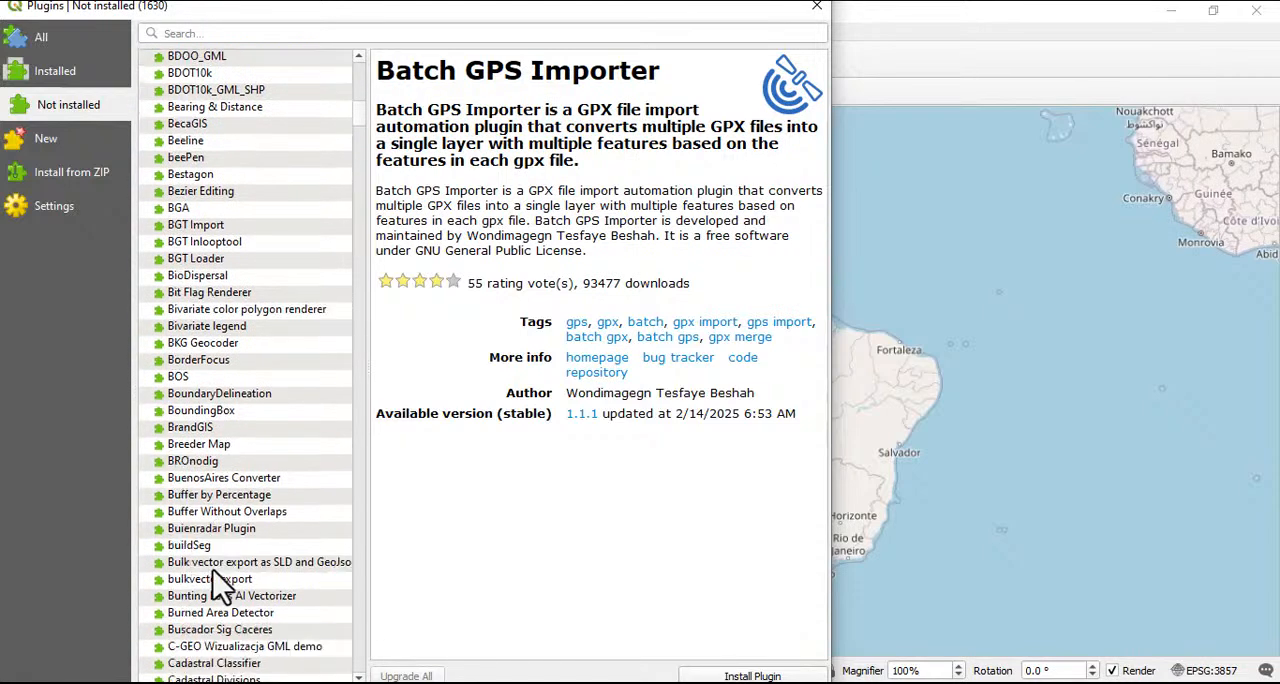
scroll(192, 550, "down", 1)
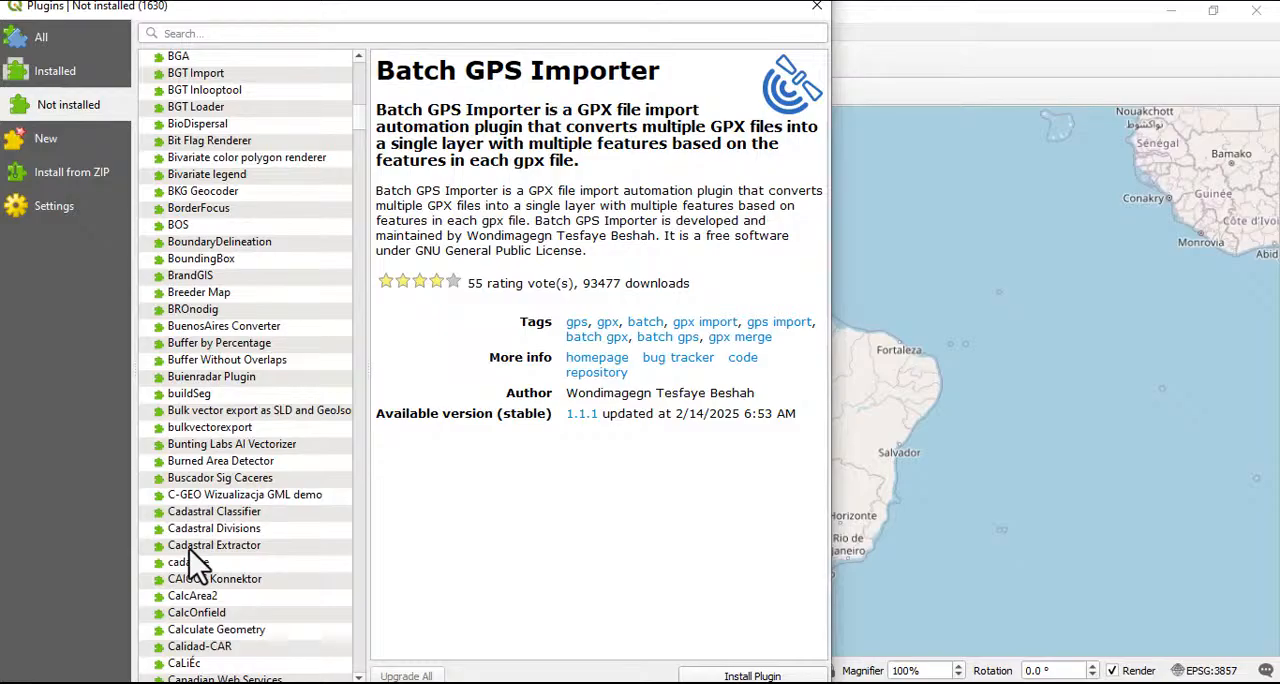
scroll(200, 480, "up", 13)
scroll(203, 427, "up", 7)
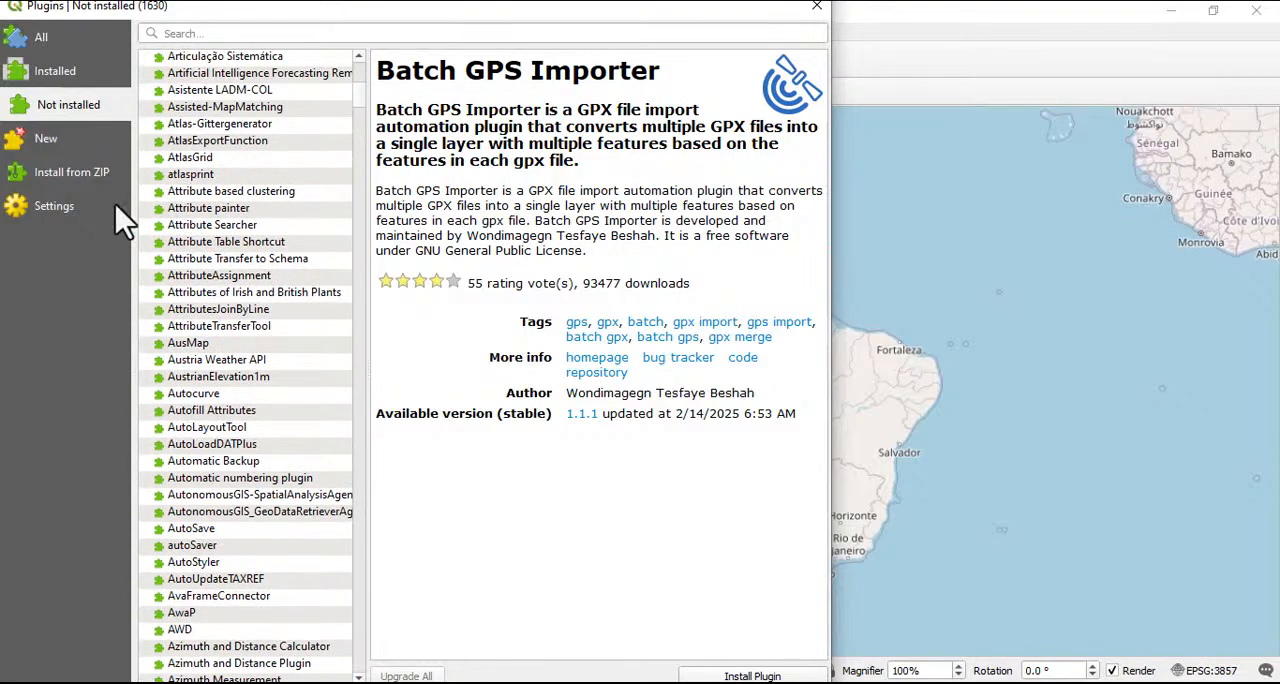
Look over the plugin manager's ZIP installation page, its settings, the full plugin list and the installed plugins
left_click(68, 178)
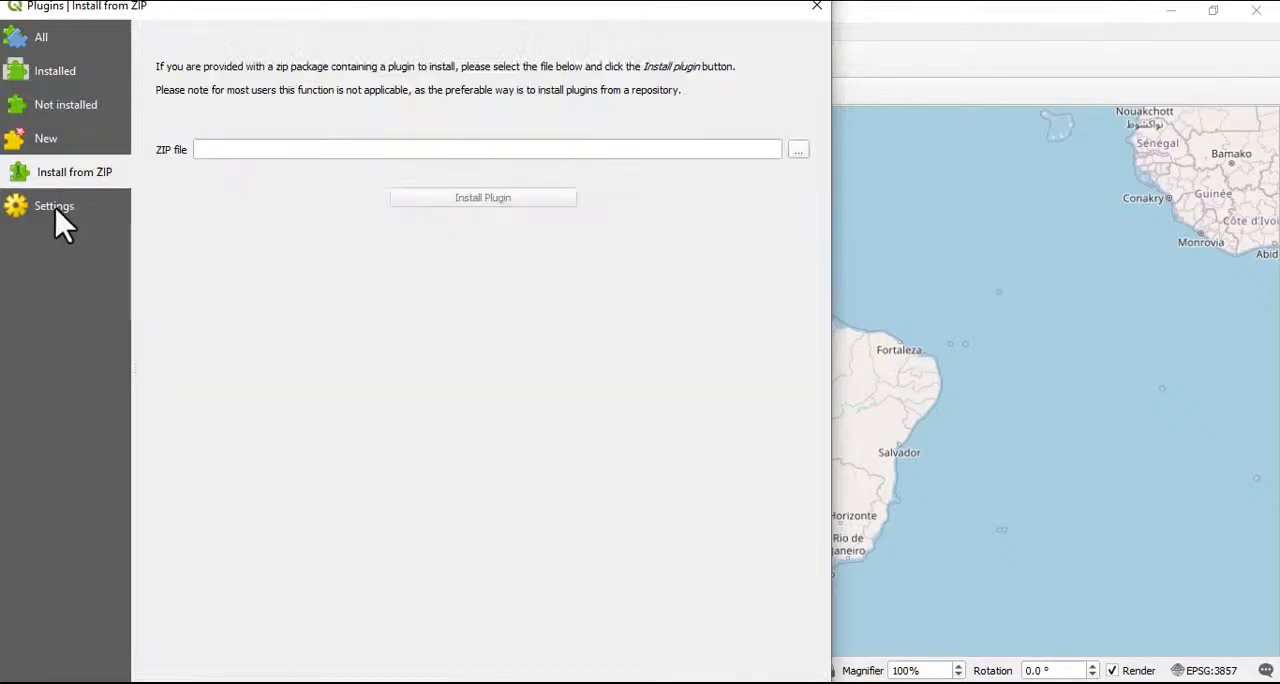
left_click(58, 207)
left_click(35, 50)
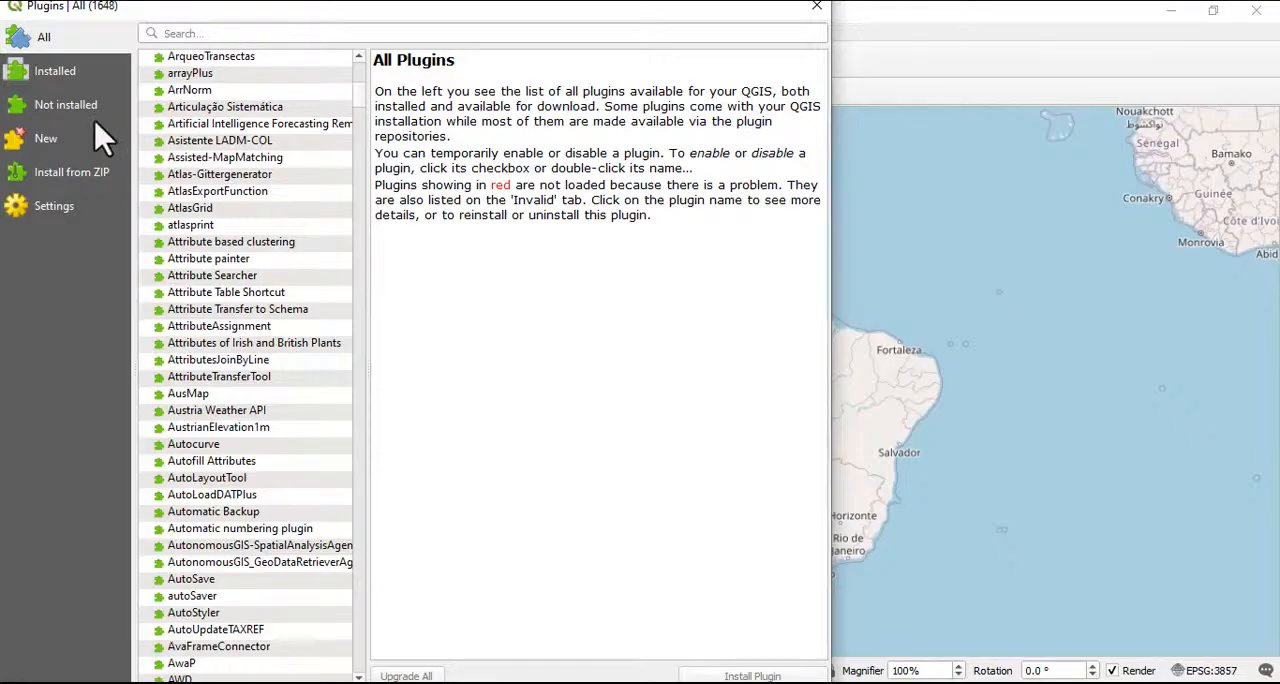
left_click(56, 80)
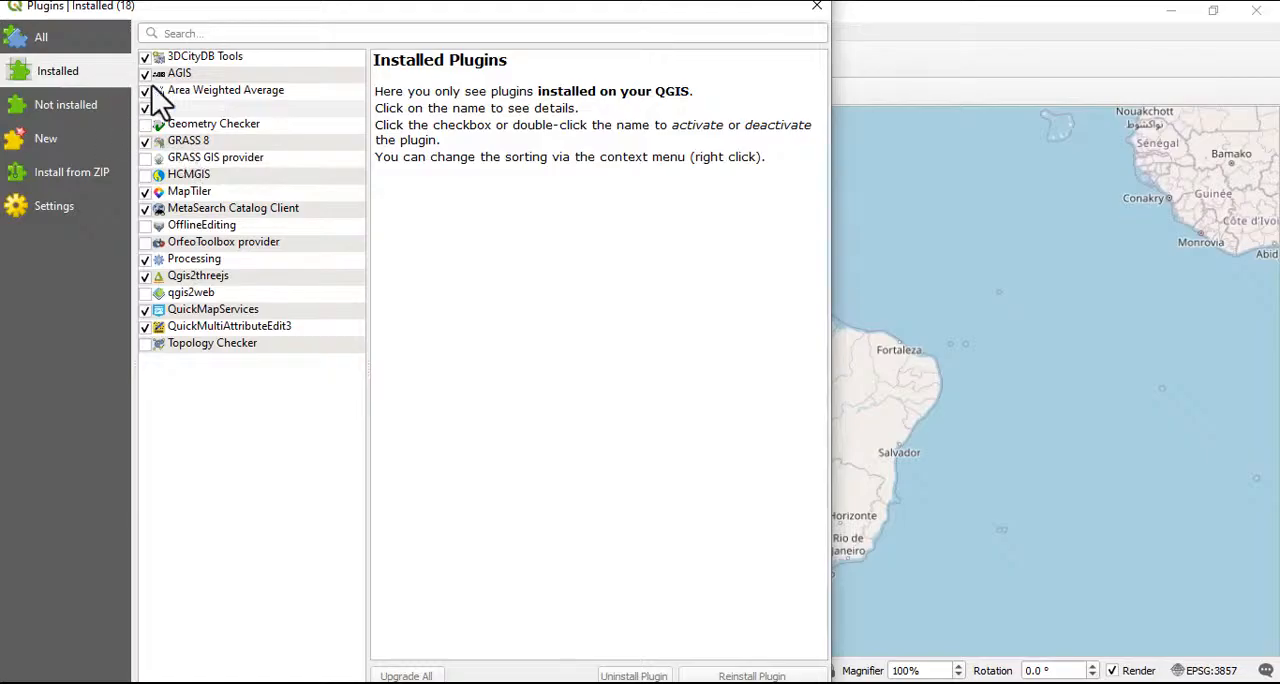
View the details of the not-installed AGT - Archaeological Geophysics Toolbox and Artificial Intelligence Forecasting Remote Sensing plugins, and close the plugin manager
left_click(55, 110)
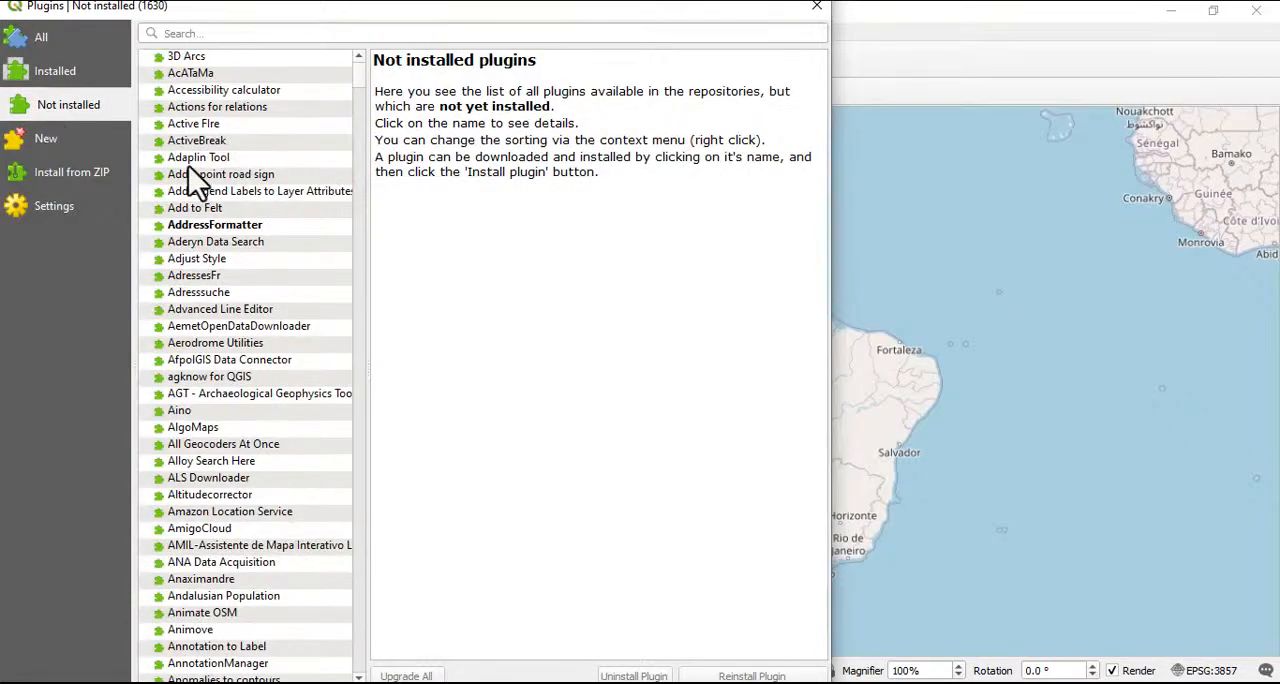
scroll(188, 165, "down", 3)
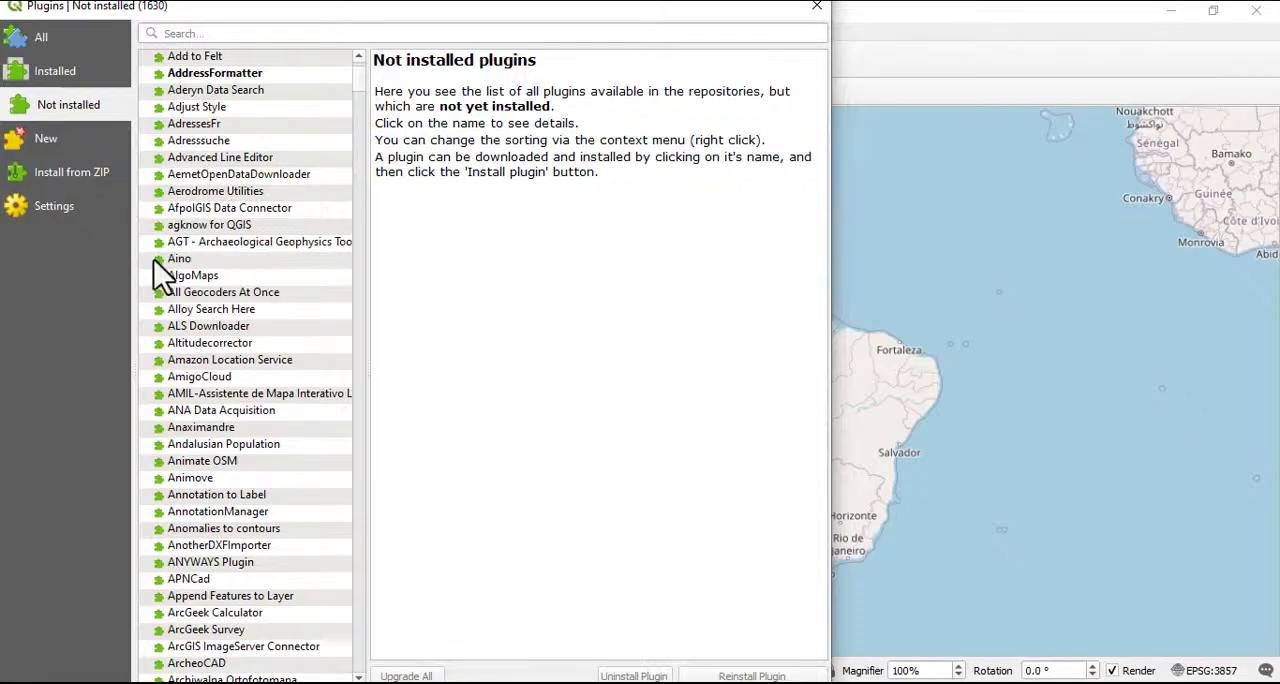
left_click(229, 245)
scroll(197, 400, "down", 7)
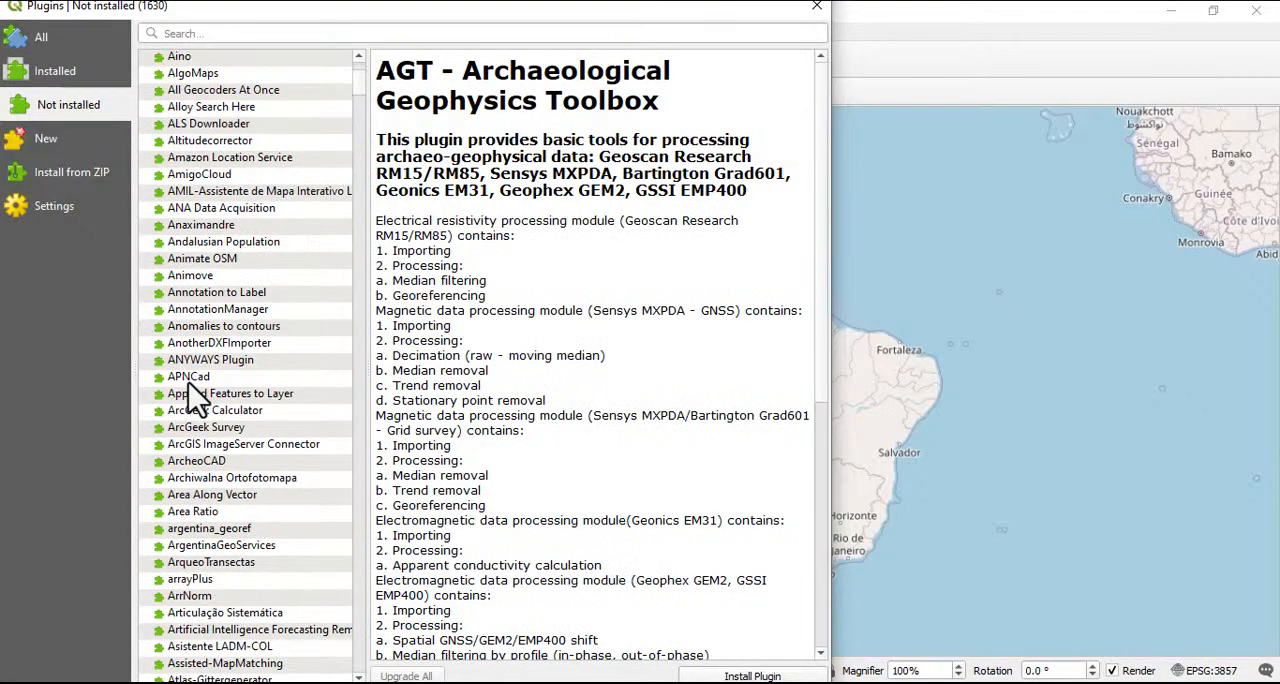
scroll(197, 400, "down", 1)
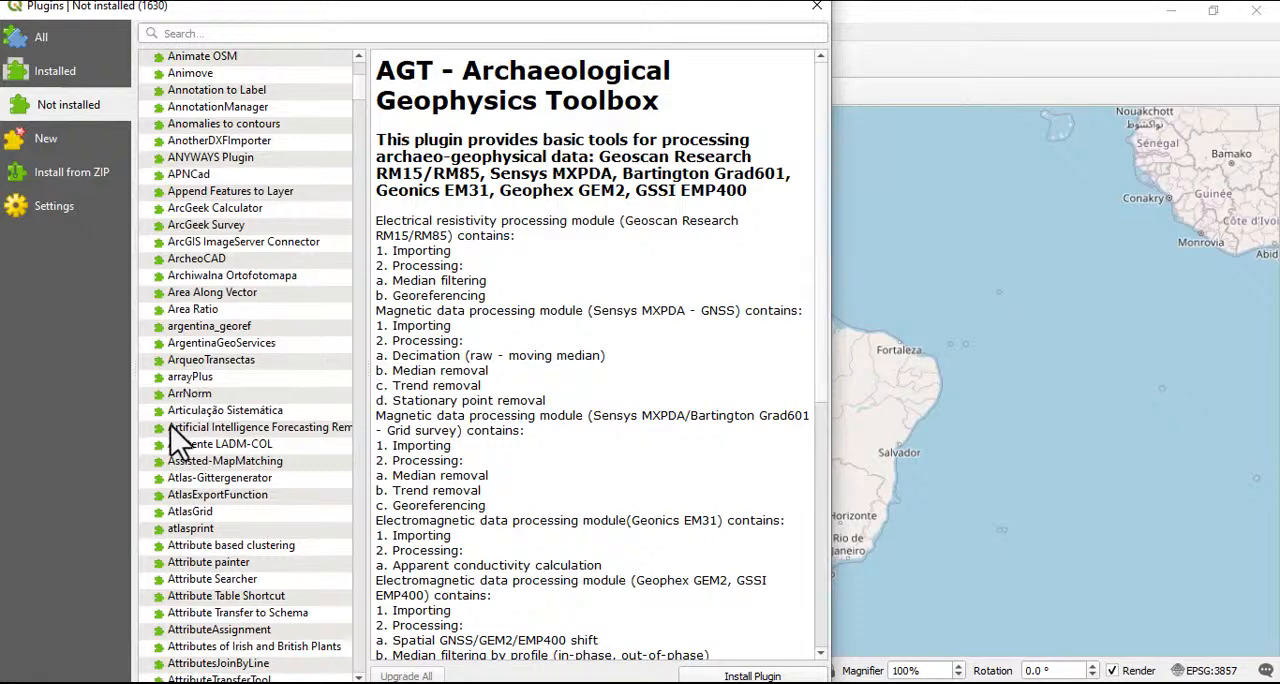
left_click(205, 428)
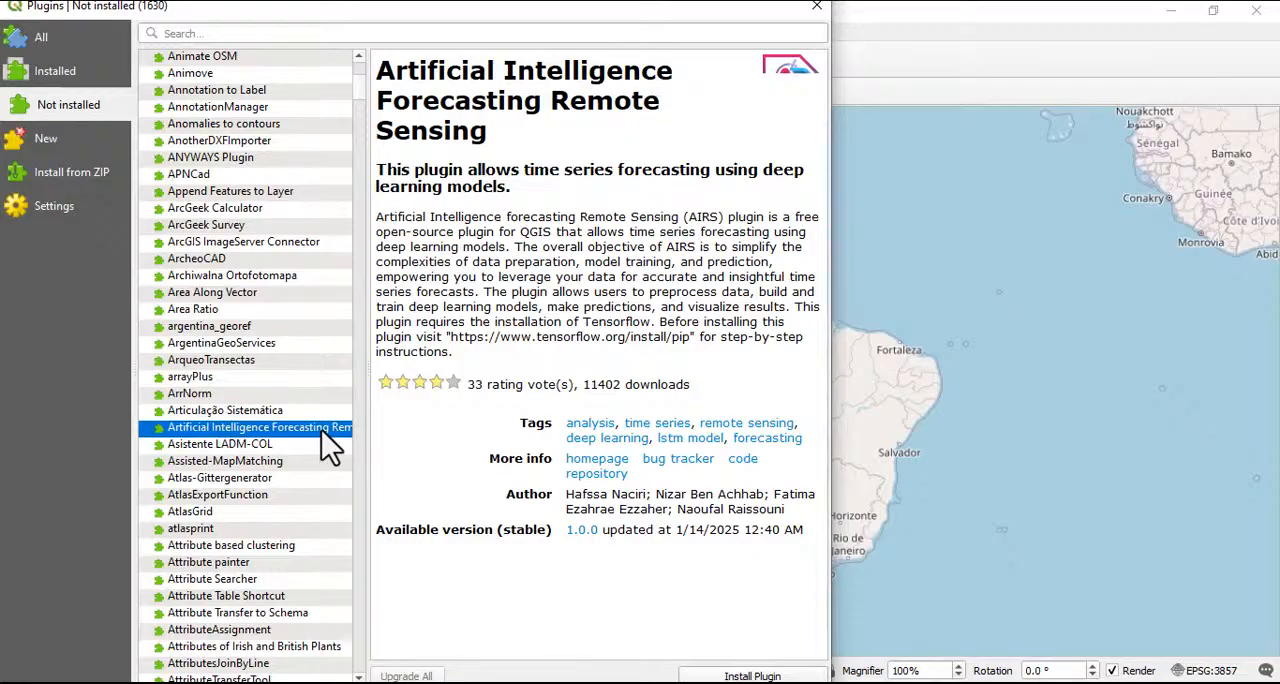
left_click(817, 8)
Look over the available vector tools for geoprocessing, geometry, analysis, research and data management
left_click(225, 32)
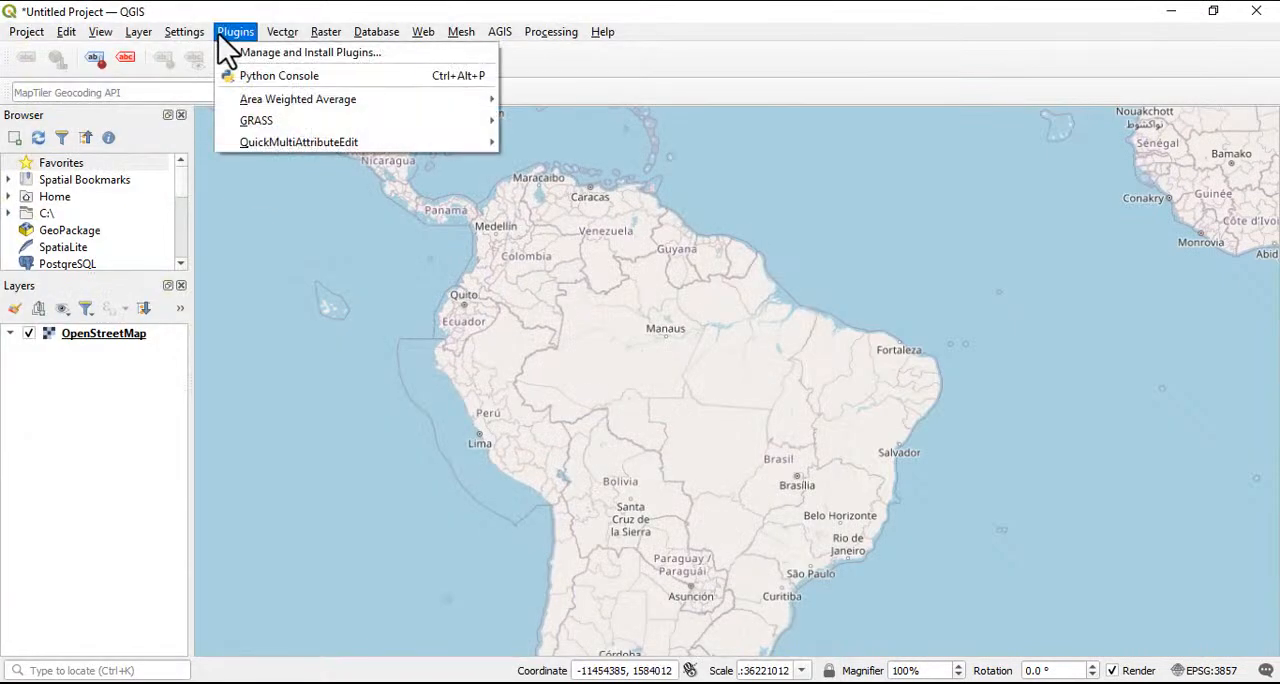
mouse_move(282, 32)
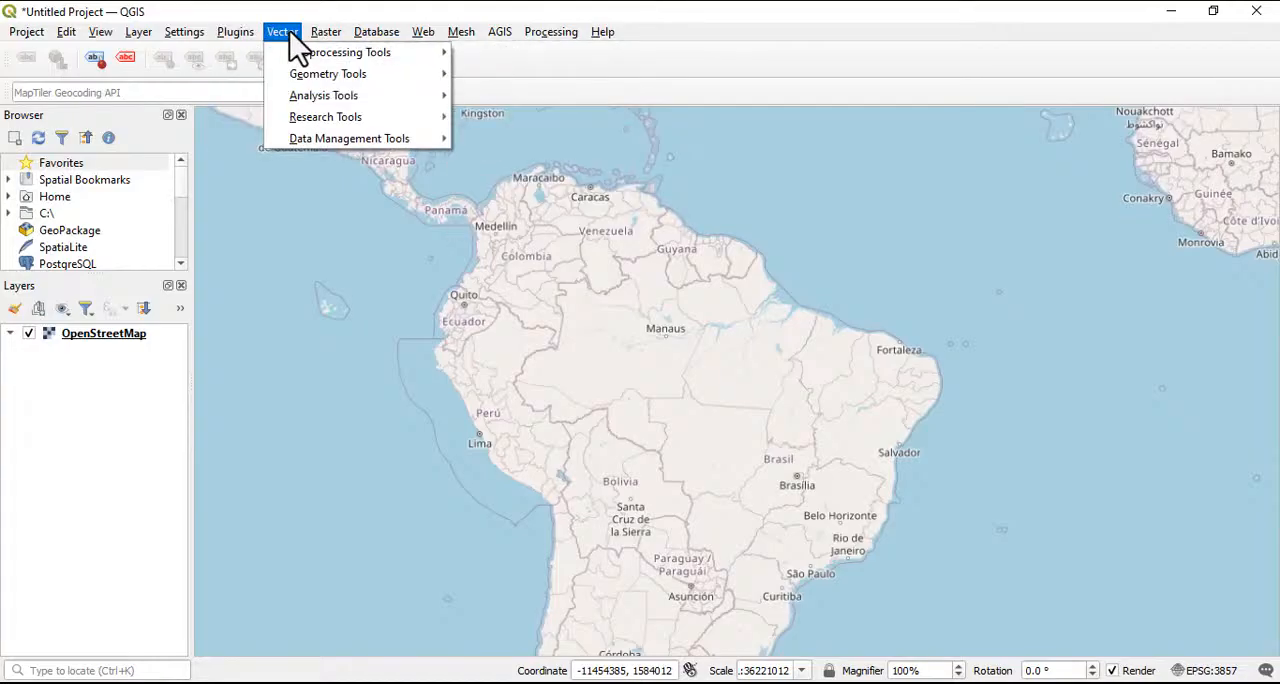
mouse_move(308, 56)
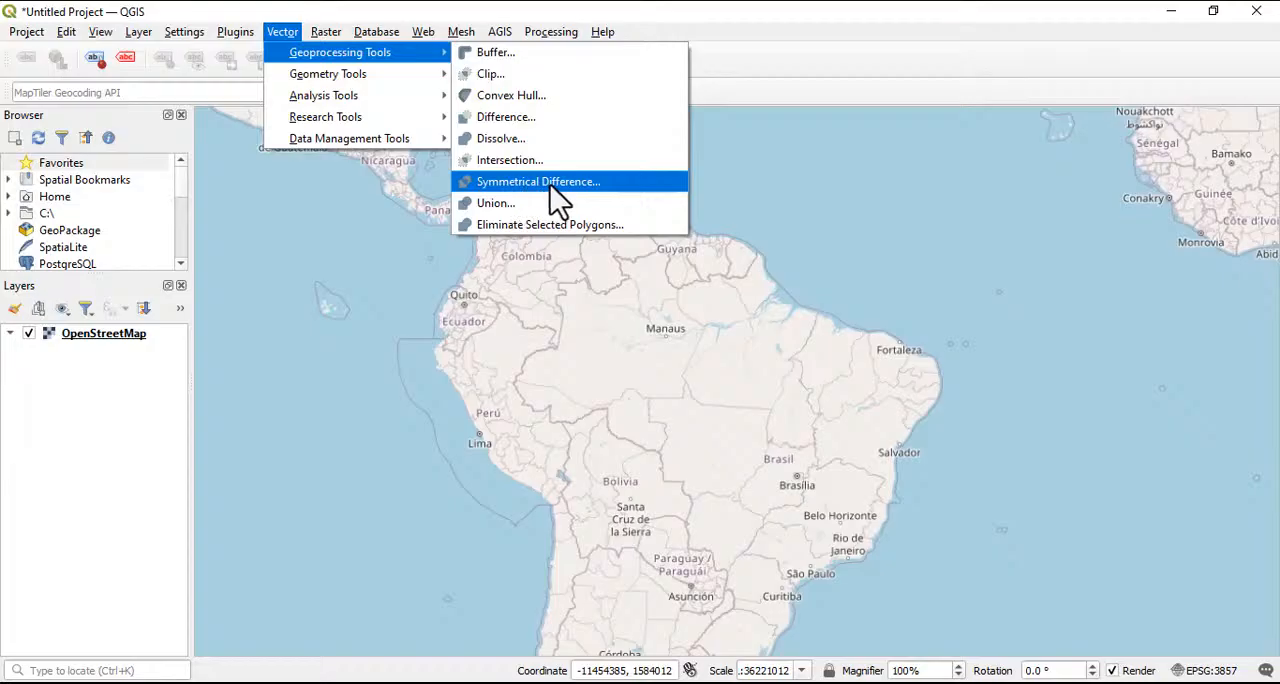
mouse_move(378, 77)
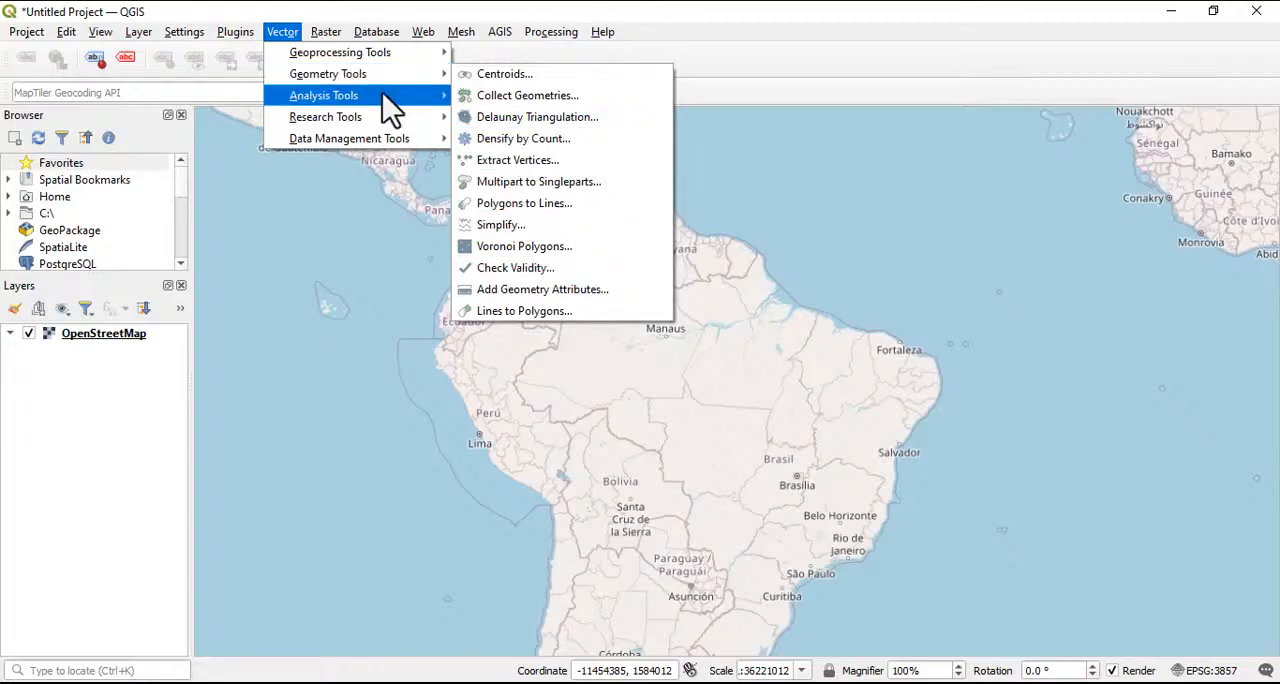
mouse_move(414, 113)
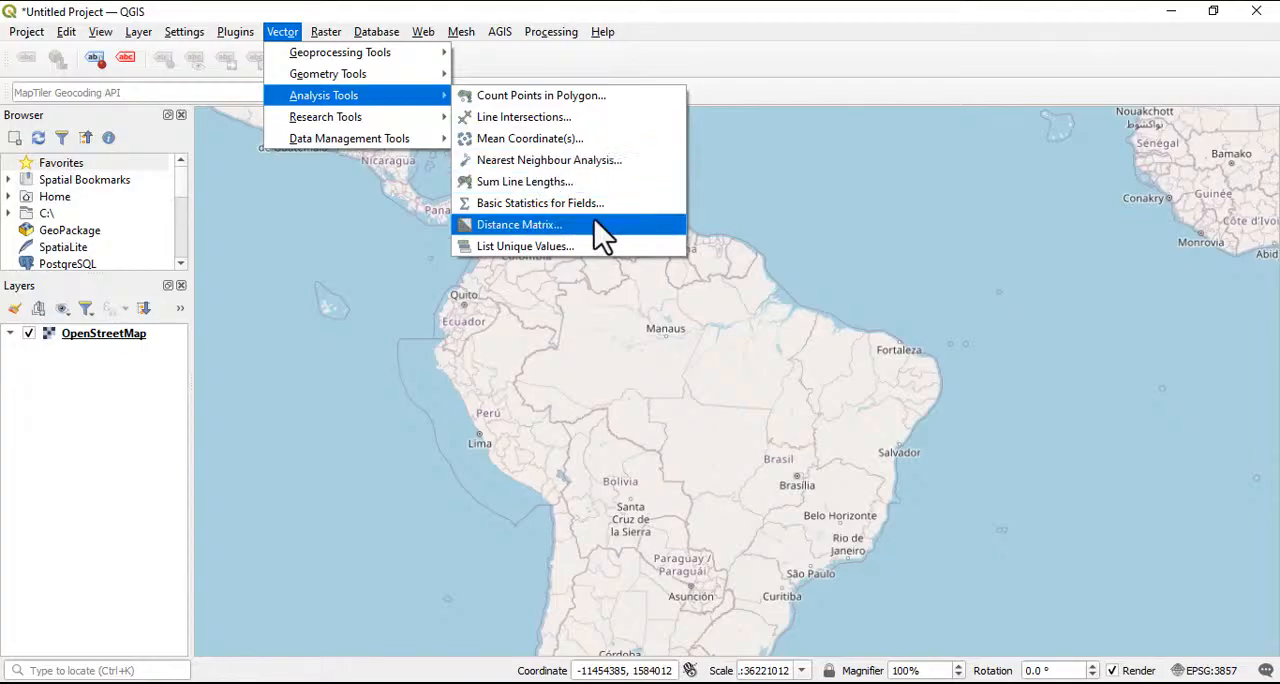
mouse_move(333, 118)
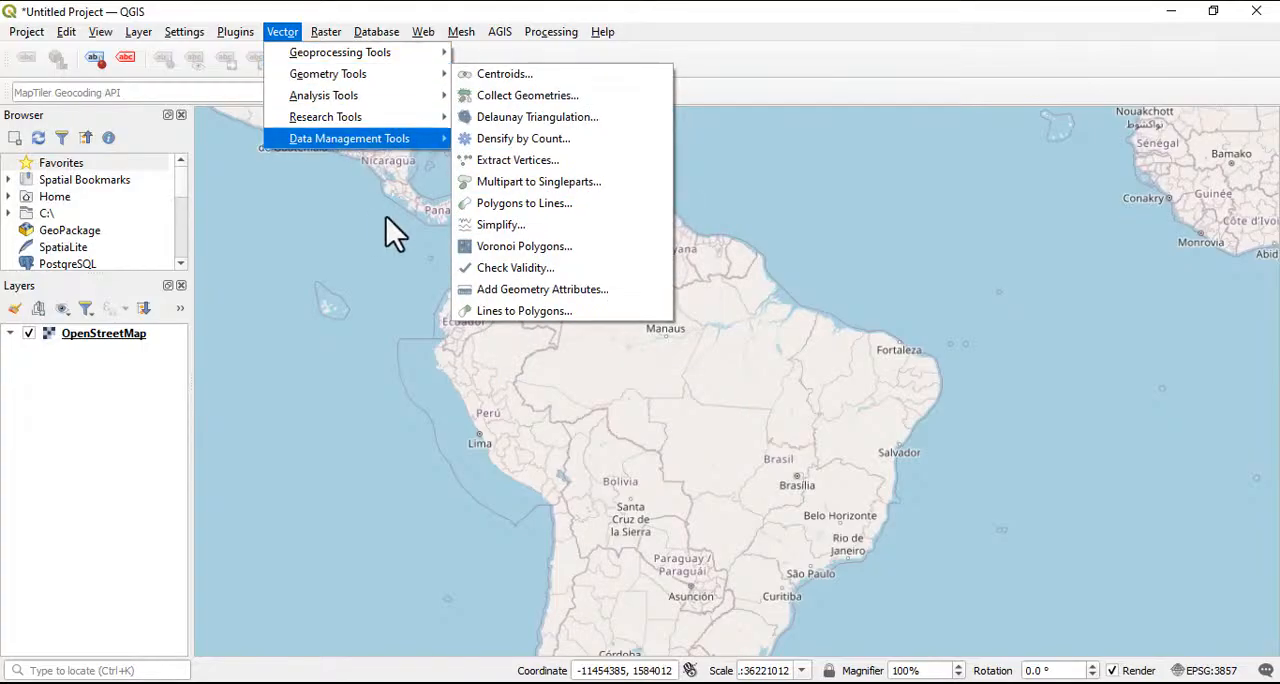
mouse_move(347, 144)
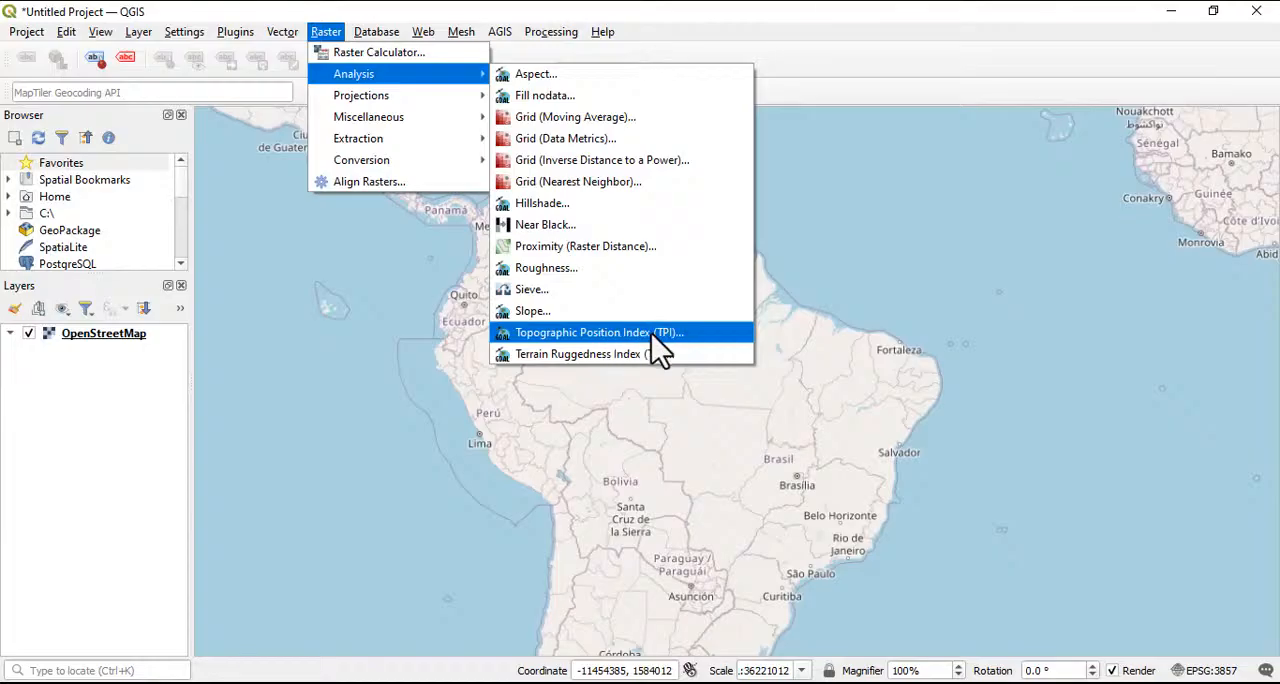
View the parameters of the Terrain Ruggedness Index (TRI) raster analysis tool and close it without running
left_click(594, 353)
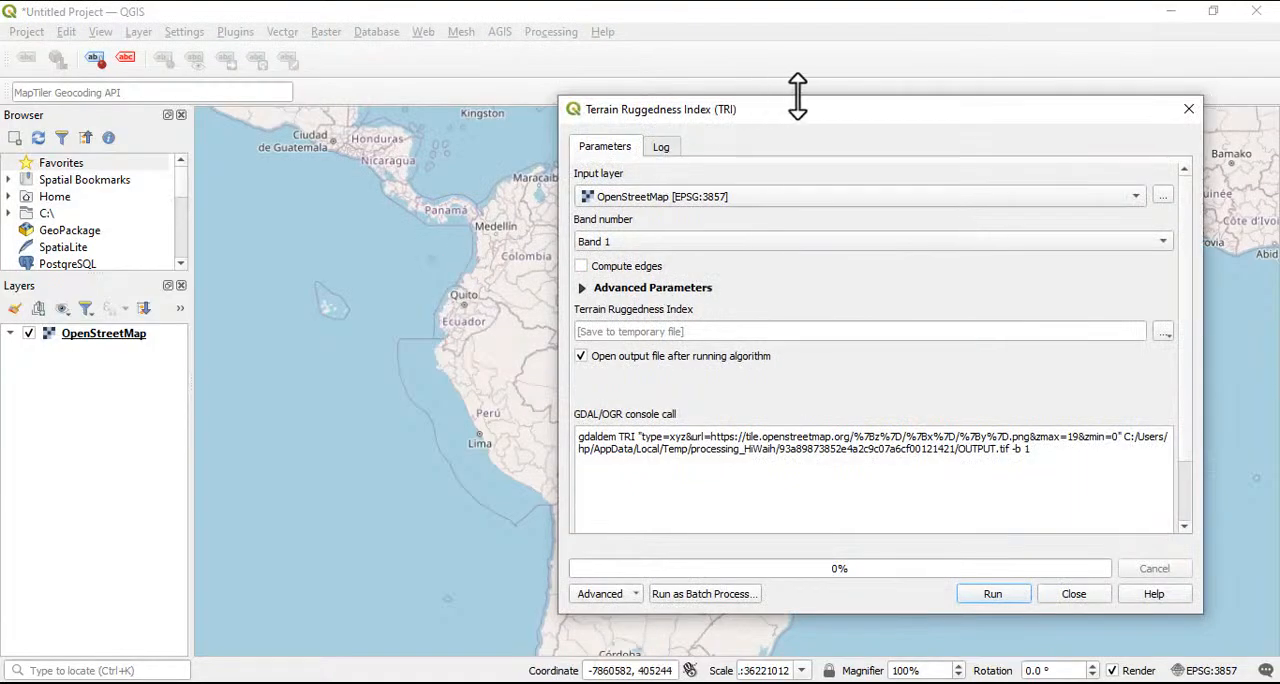
left_click_drag(824, 111, 655, 74)
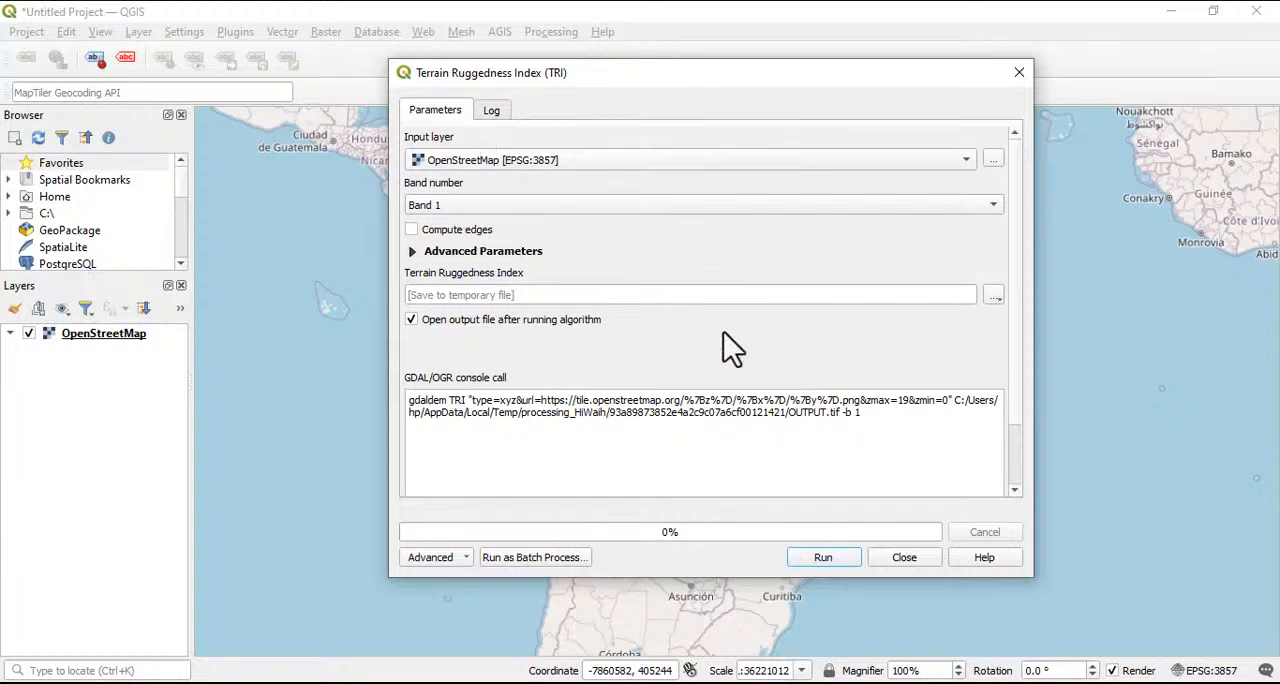
left_click(1021, 73)
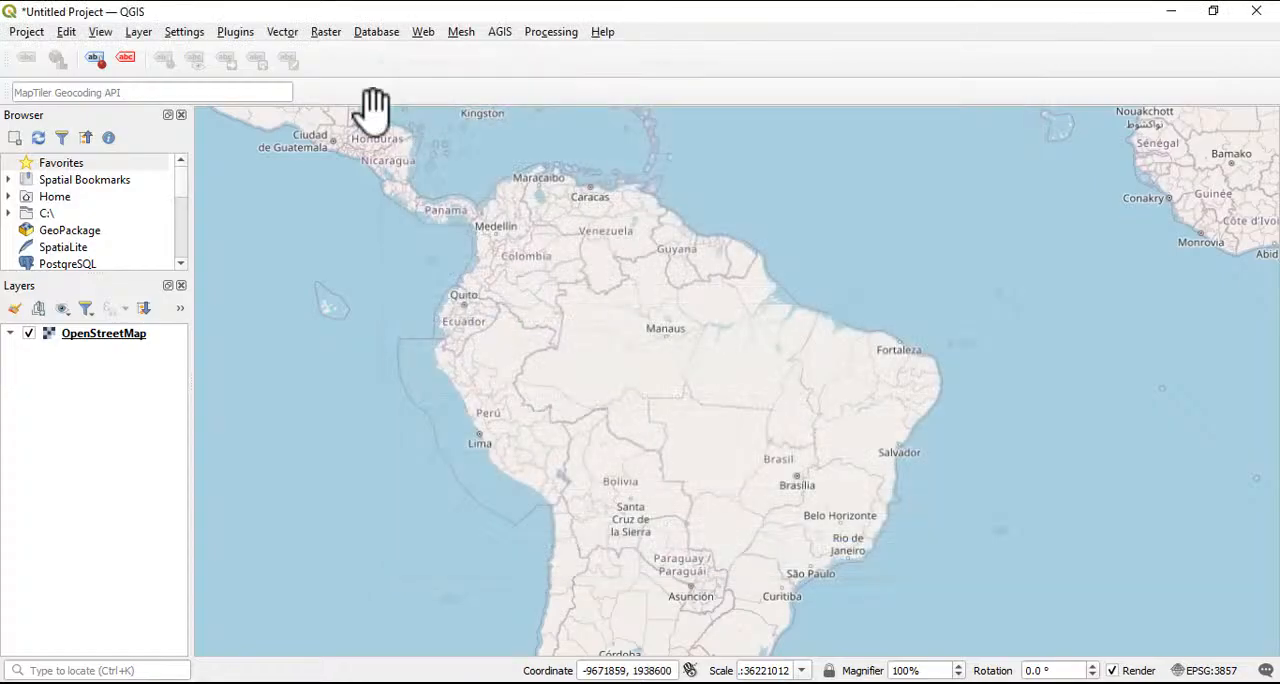
Look over the raster tools for projections, miscellaneous operations and conversion
left_click(322, 36)
mouse_move(365, 100)
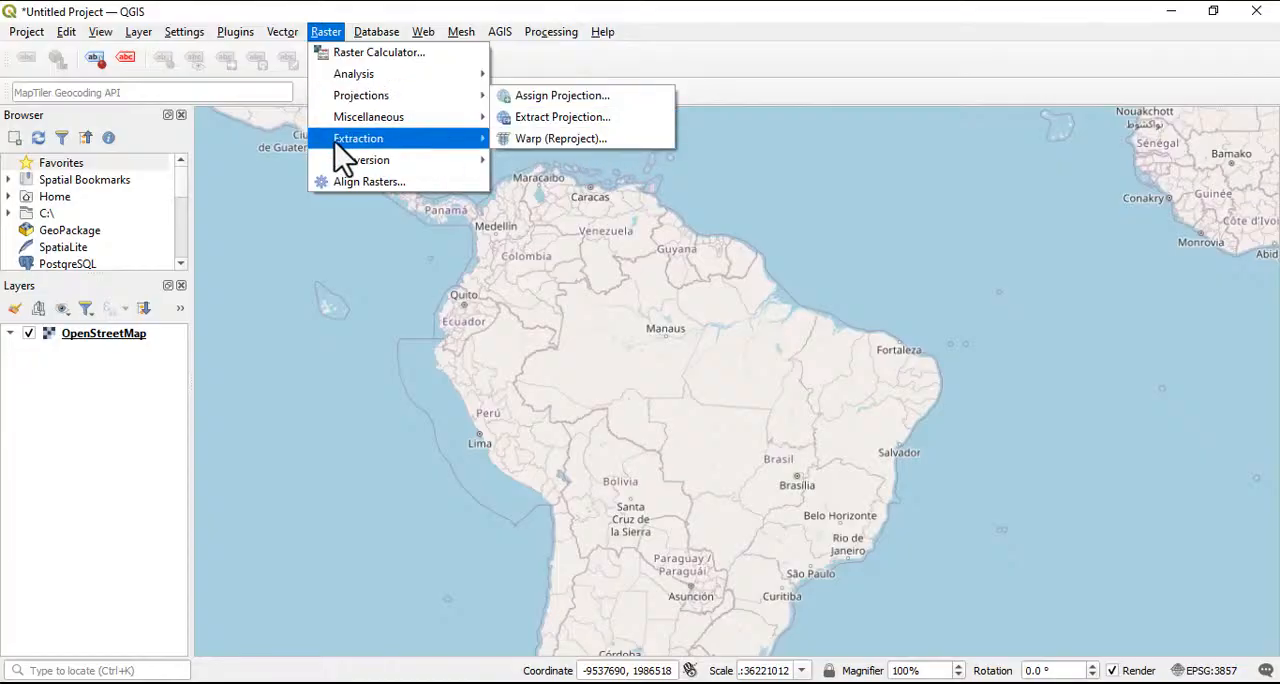
mouse_move(386, 126)
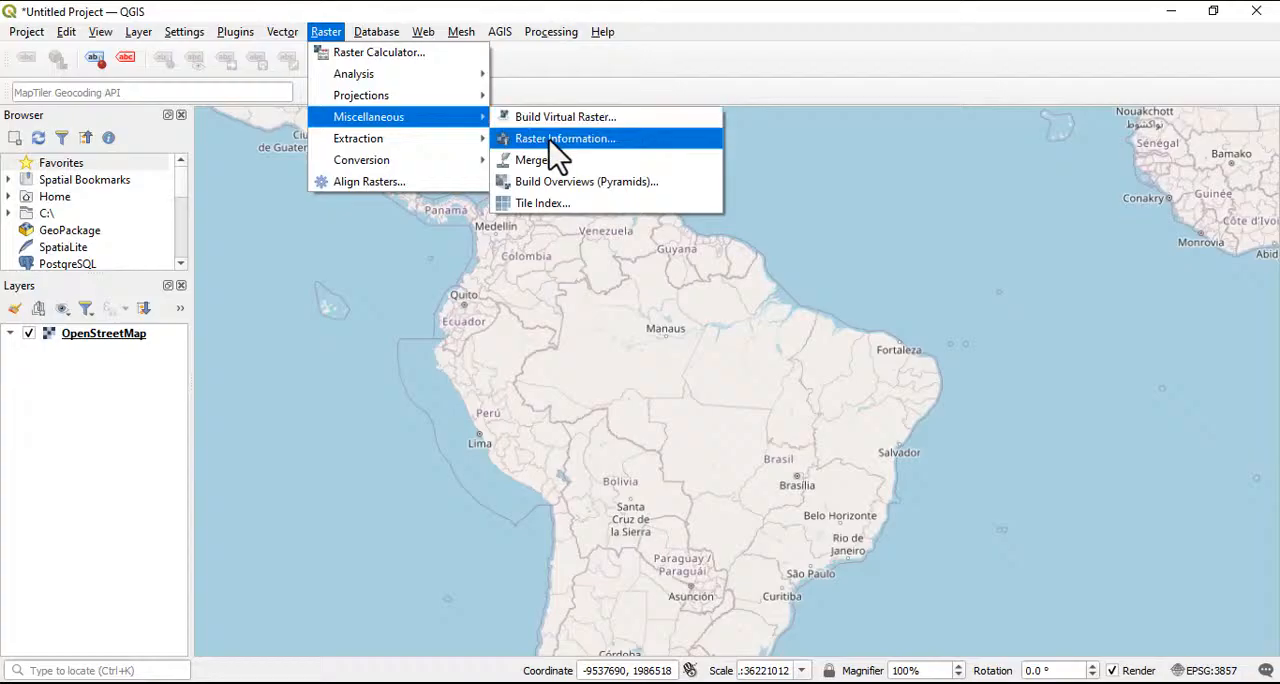
mouse_move(368, 162)
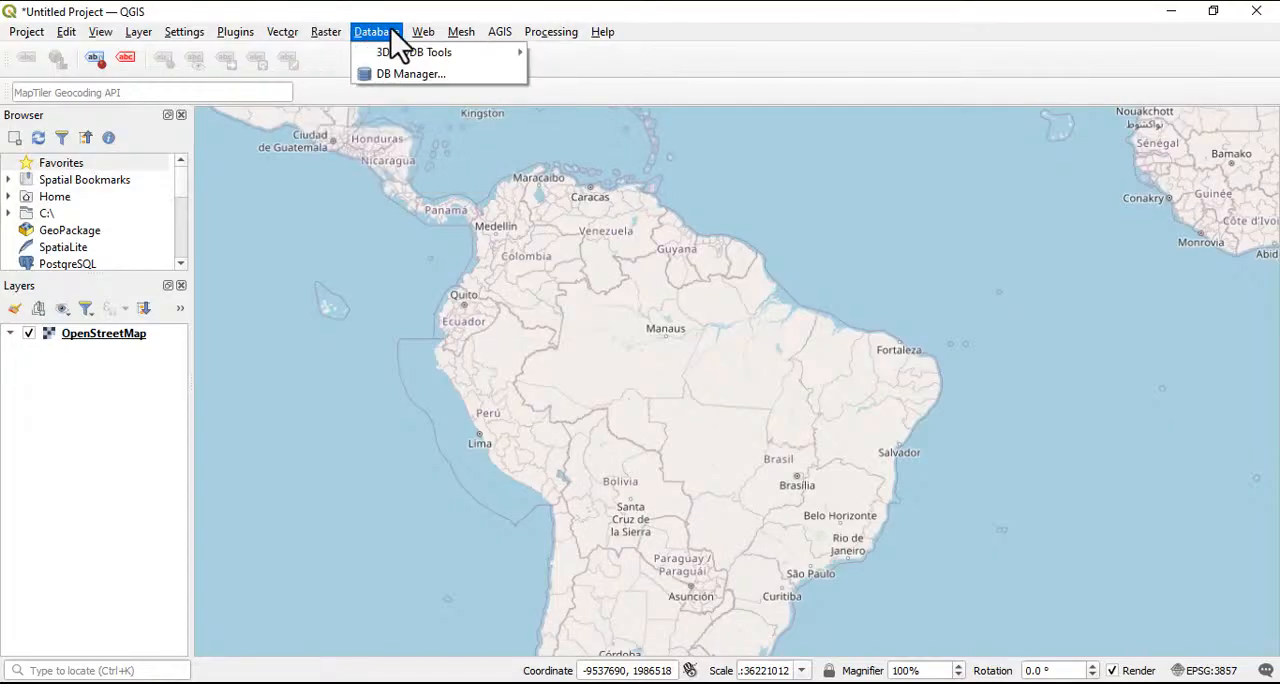
Look over the 3DCityDB database tools and the MetaSearch, Qgis2threejs and QuickMapServices web tools
mouse_move(395, 57)
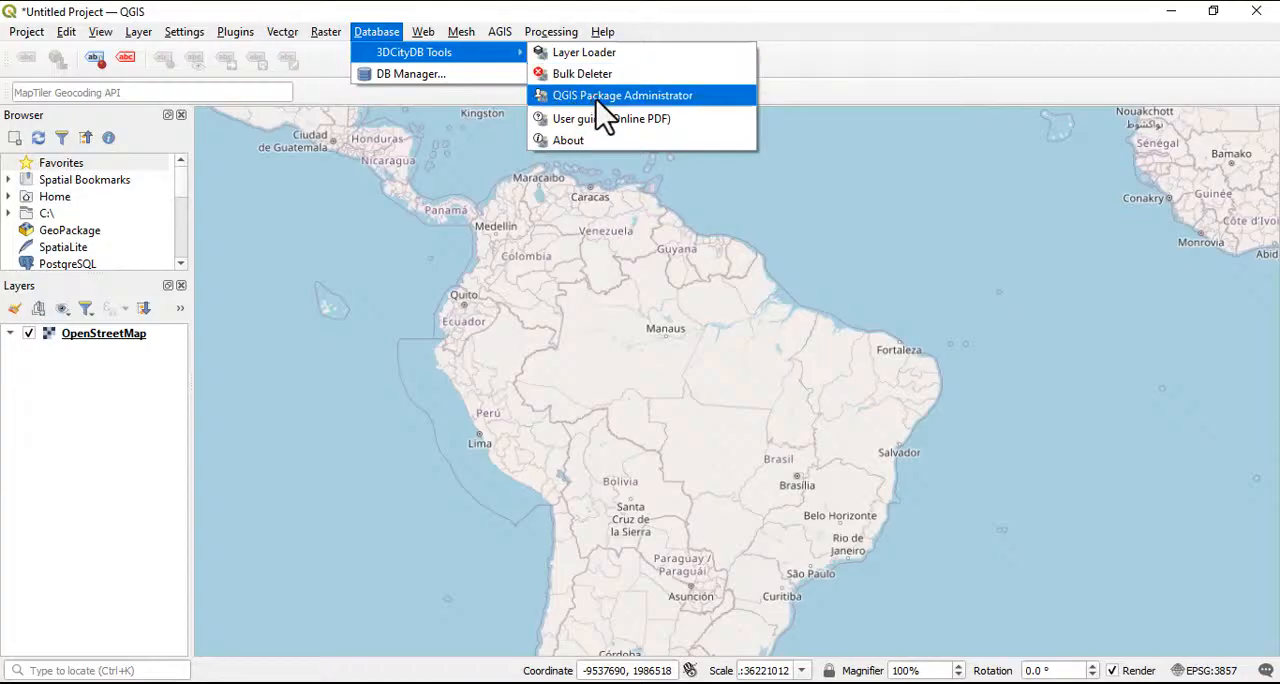
mouse_move(420, 32)
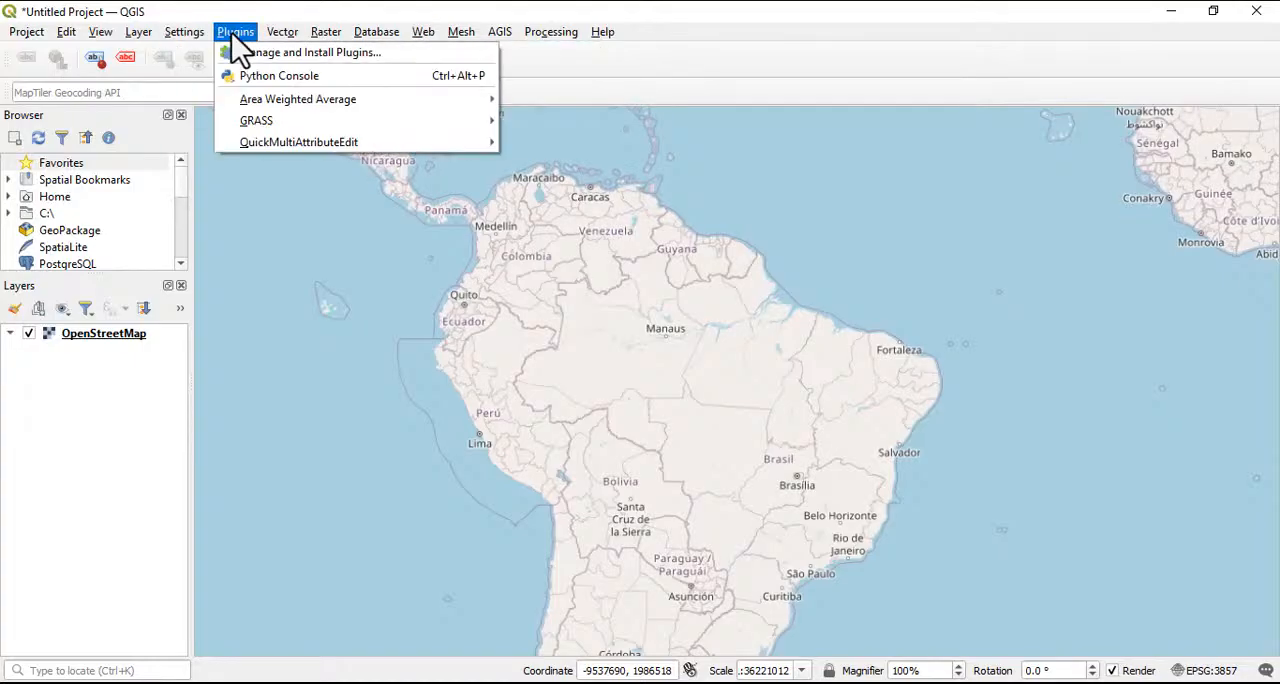
mouse_move(466, 58)
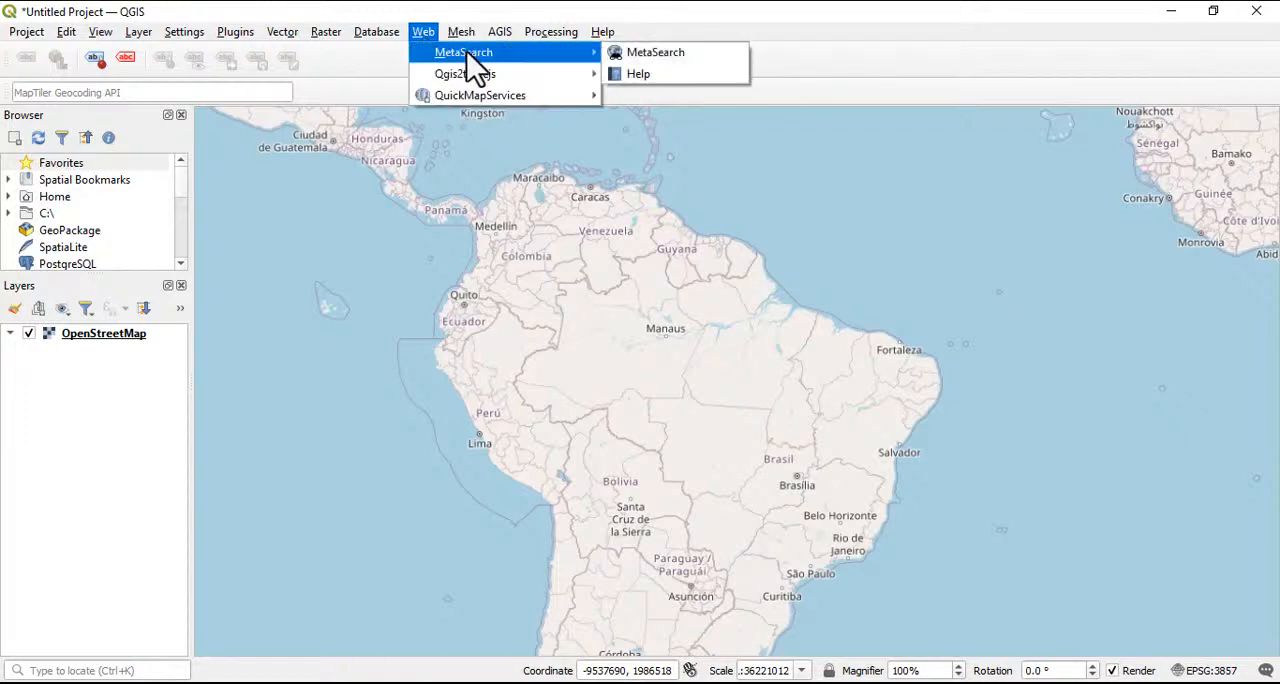
mouse_move(459, 82)
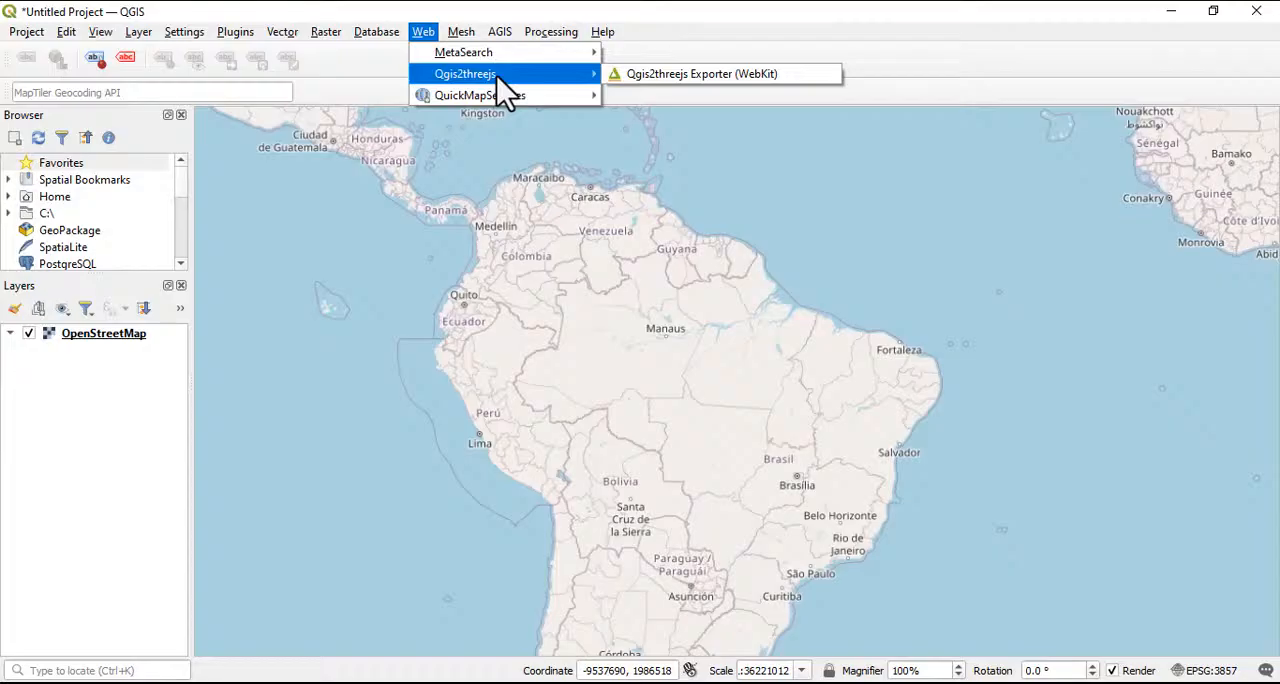
mouse_move(491, 97)
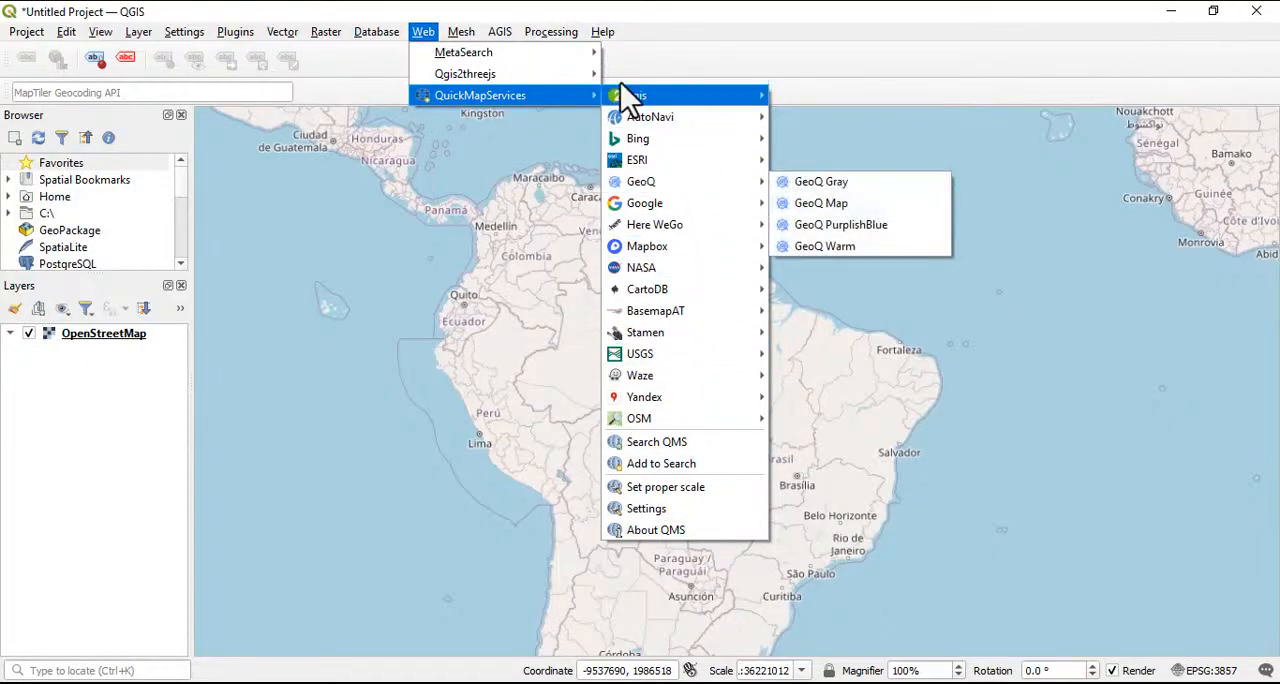
Open the Processing Toolbox and look over its algorithm groups, including Vector analysis and Vector creation
mouse_move(476, 30)
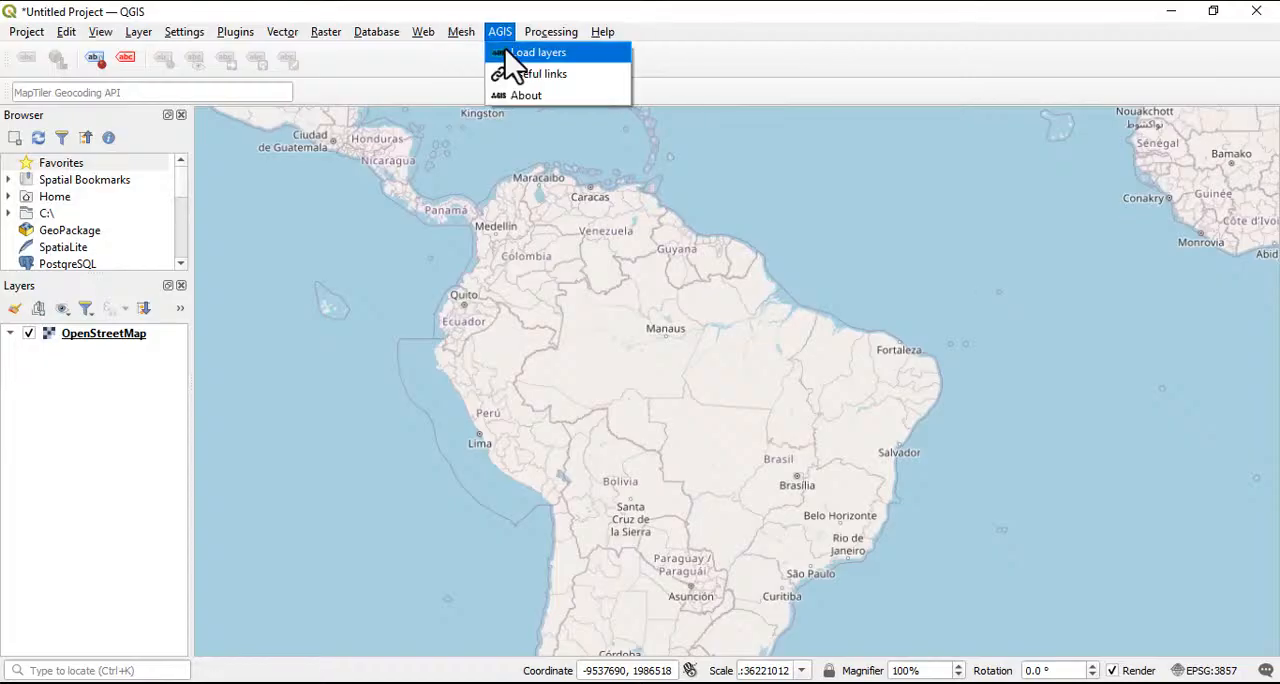
mouse_move(540, 34)
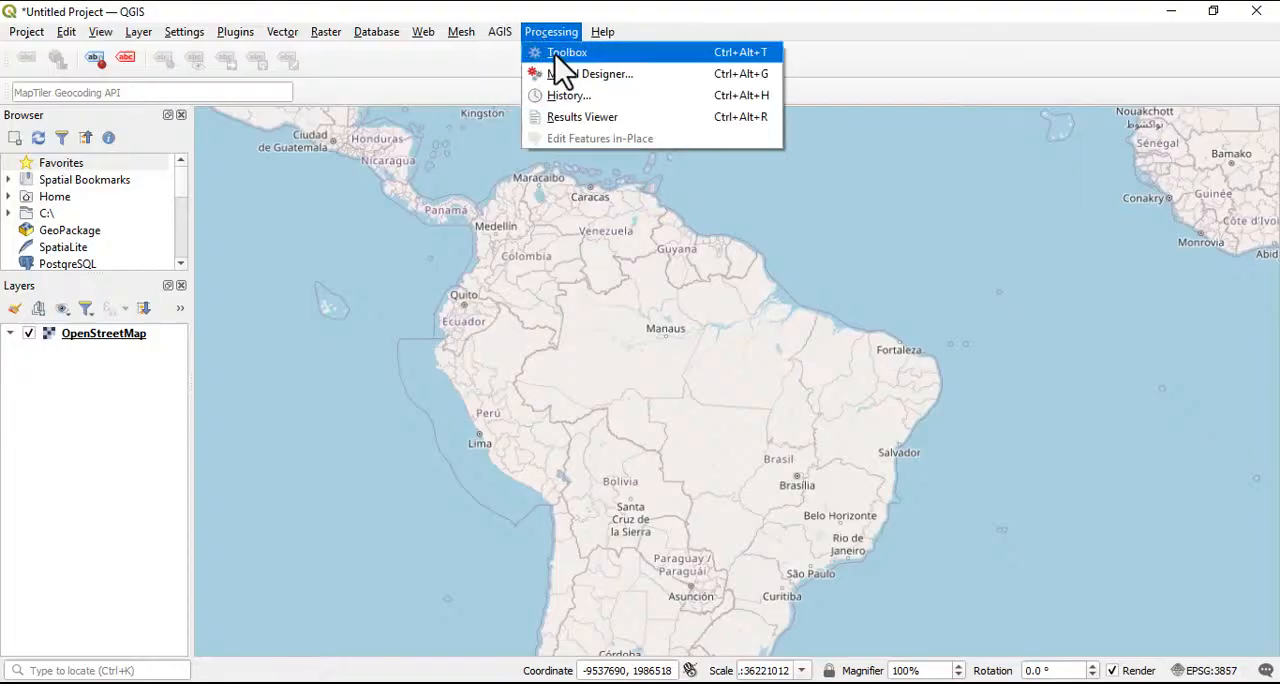
left_click(560, 55)
scroll(882, 300, "down", 1)
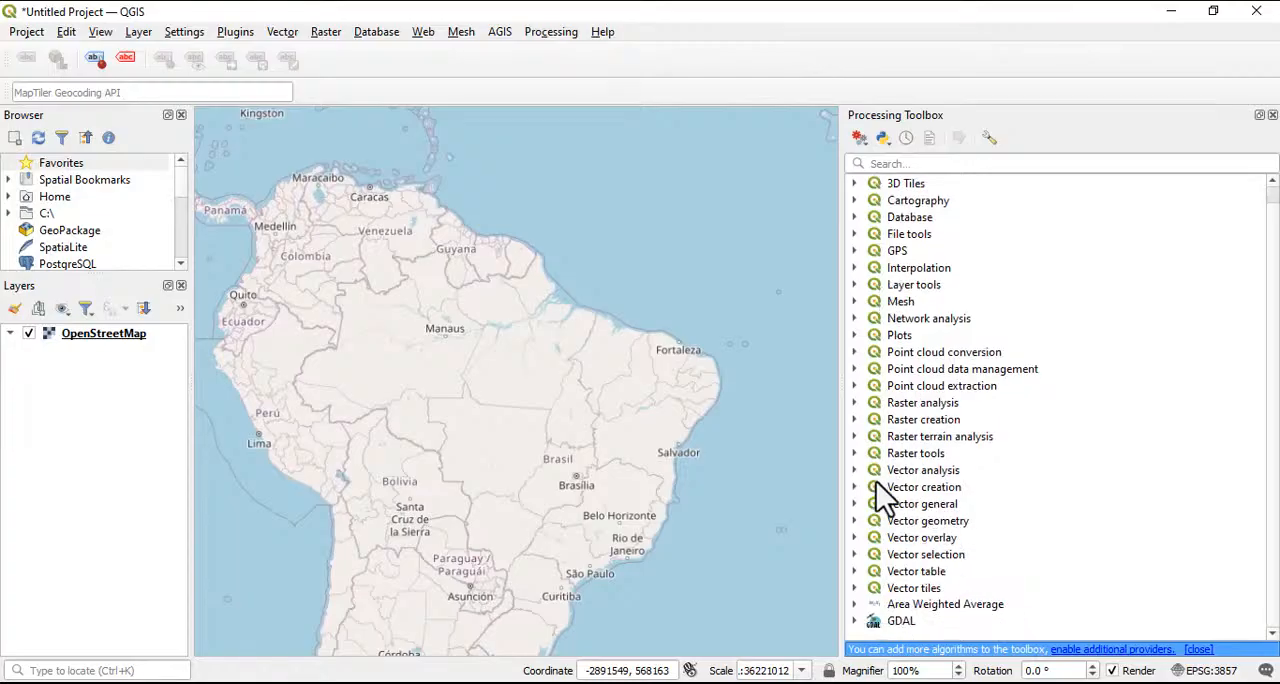
left_click(850, 470)
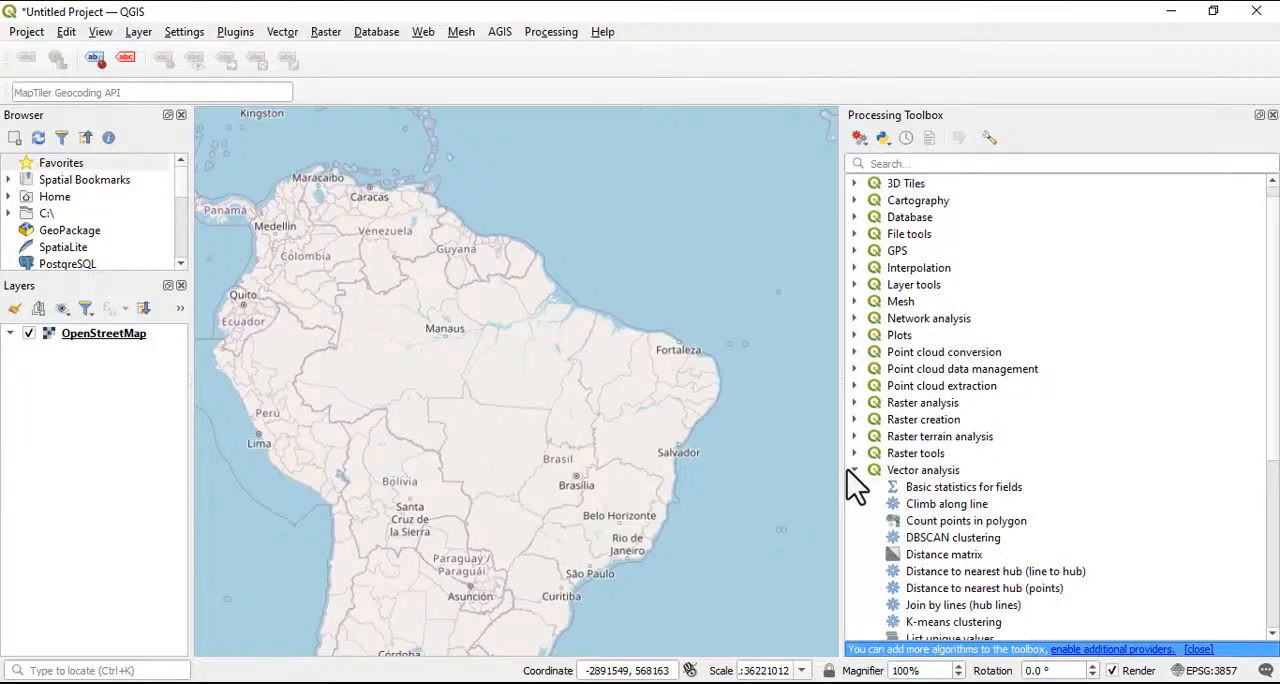
left_click(849, 470)
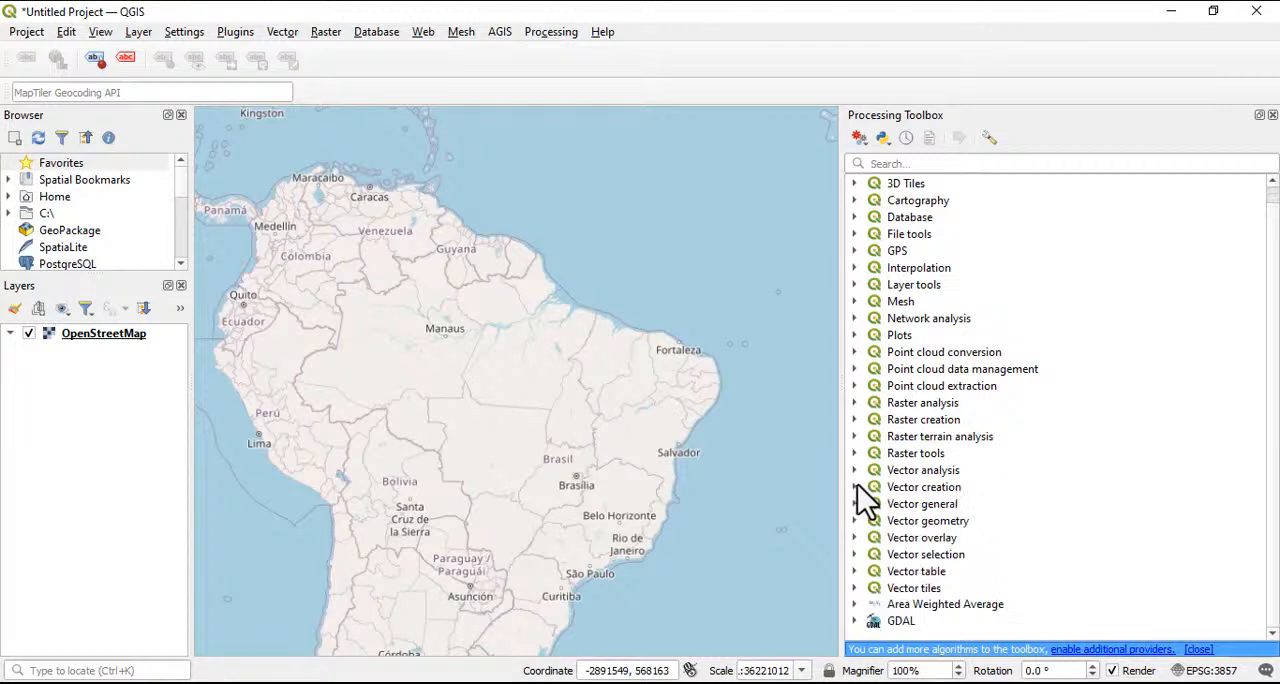
left_click(855, 487)
left_click(855, 487)
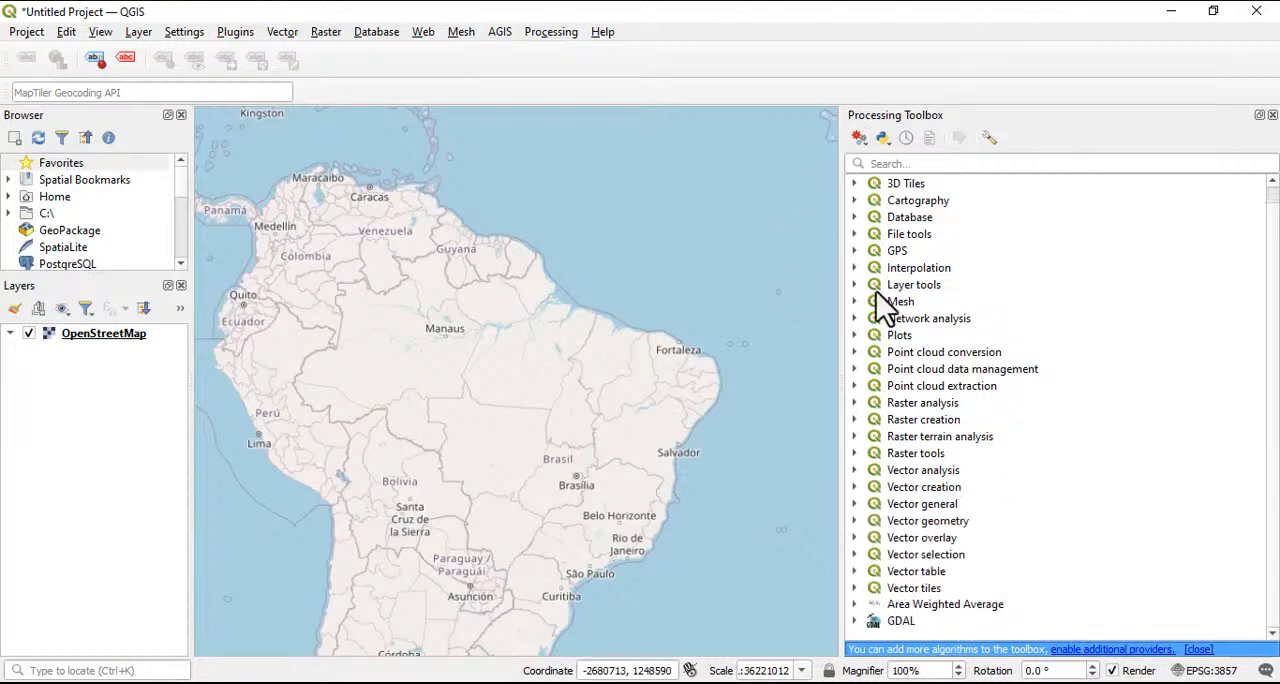
scroll(911, 383, "up", 1)
scroll(948, 585, "down", 1)
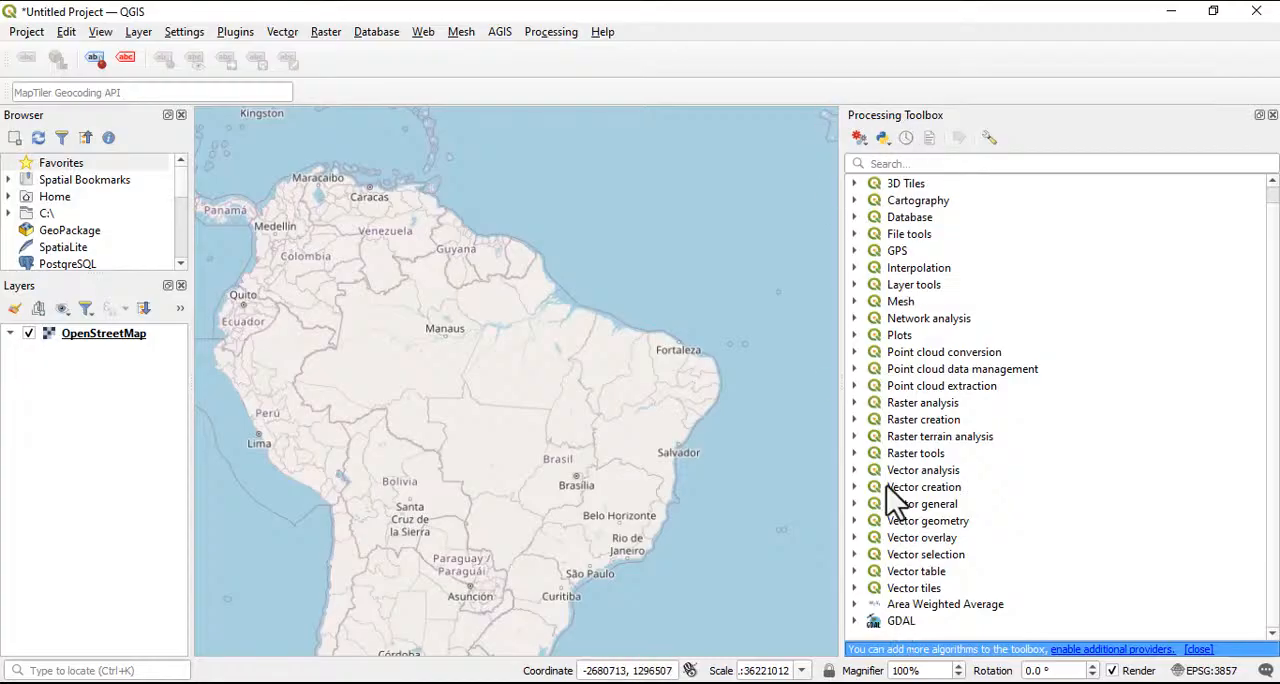
Look through the Processing History entries and close the history window
left_click(545, 32)
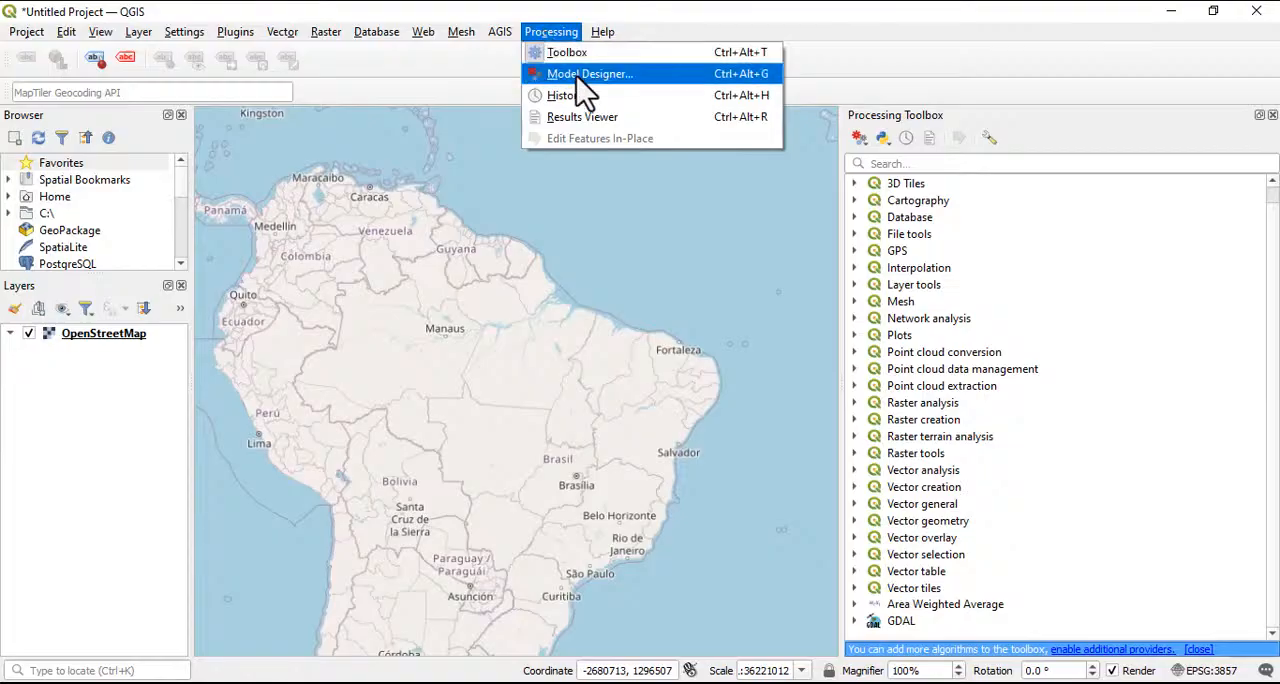
left_click(573, 96)
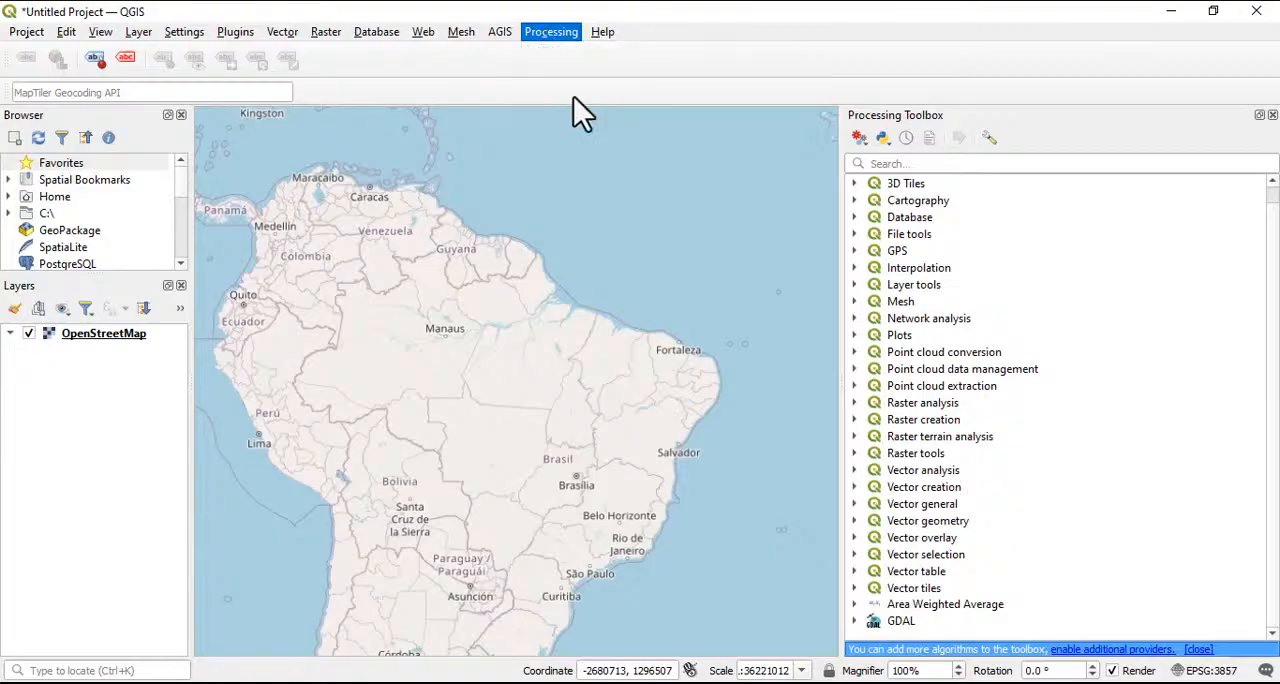
scroll(615, 380, "down", 3)
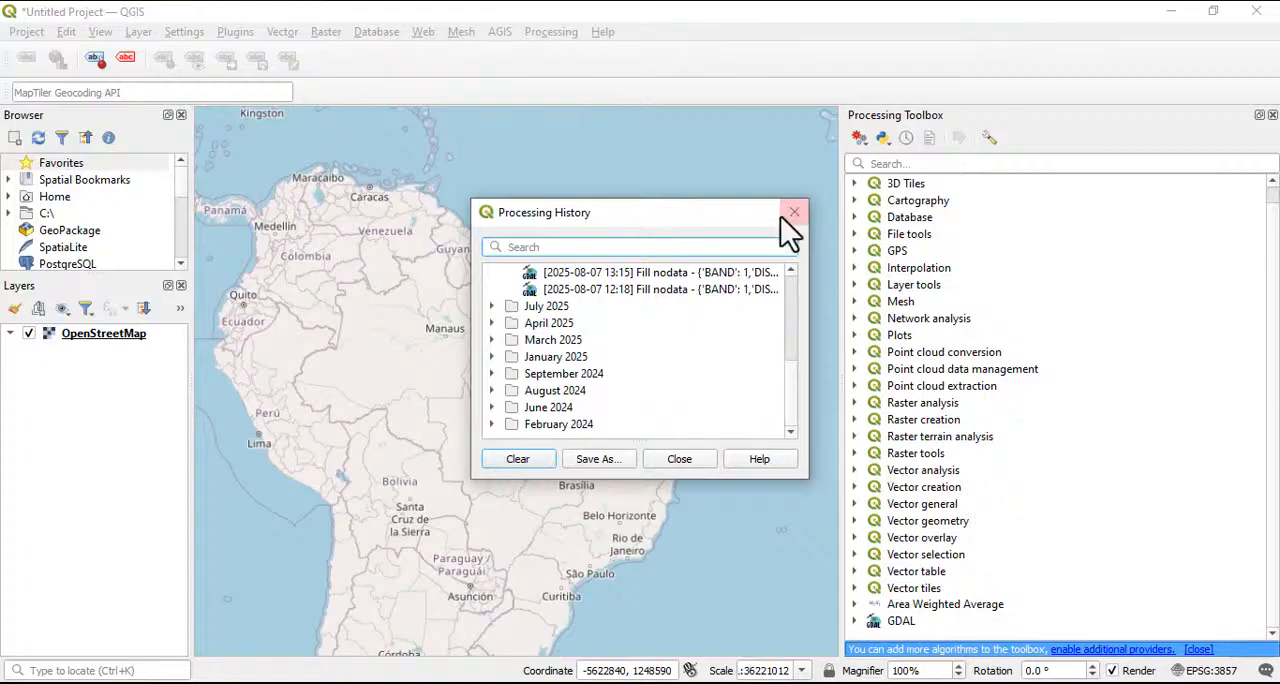
scroll(620, 400, "up", 5)
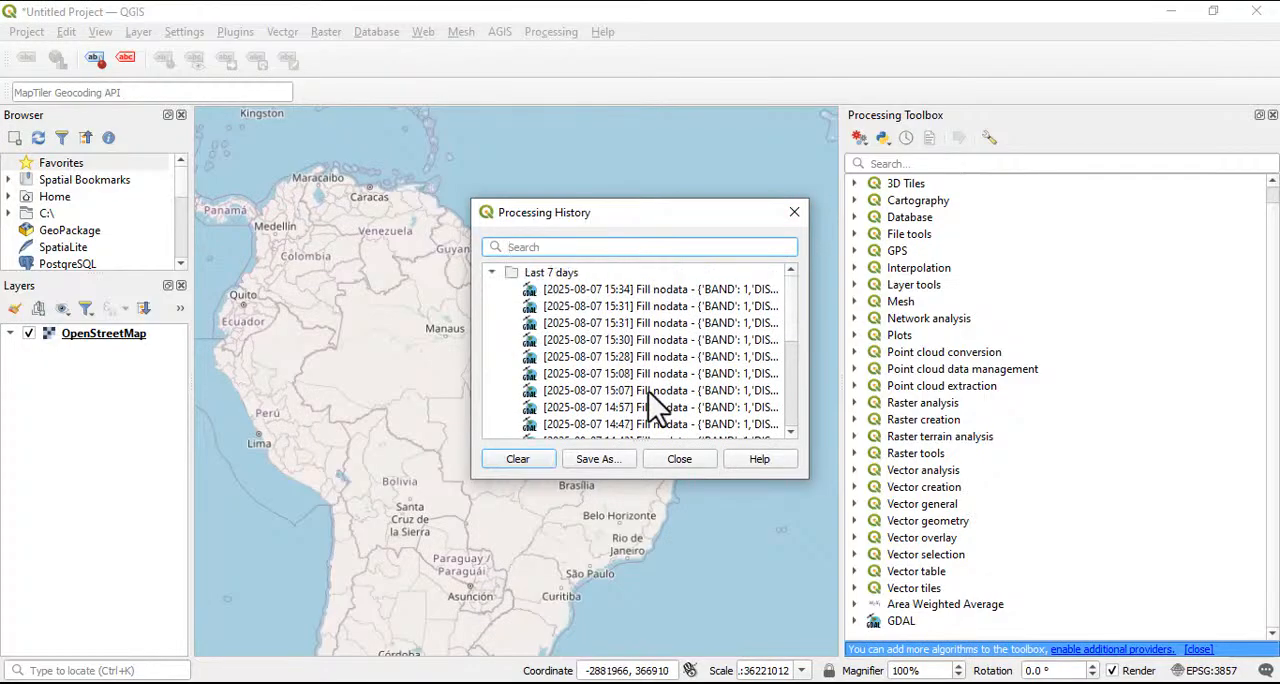
scroll(580, 385, "down", 3)
scroll(725, 370, "up", 5)
scroll(680, 360, "down", 3)
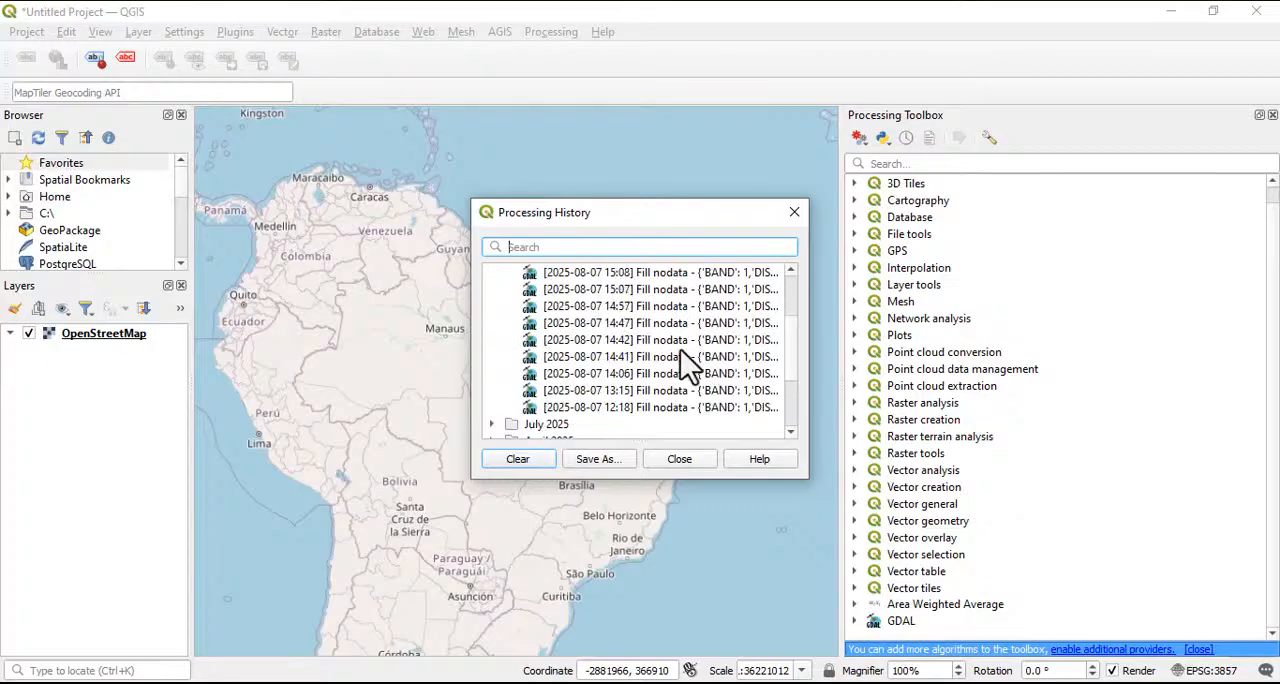
left_click(792, 214)
View the QGIS version information and the What's New list in the About window
left_click(603, 32)
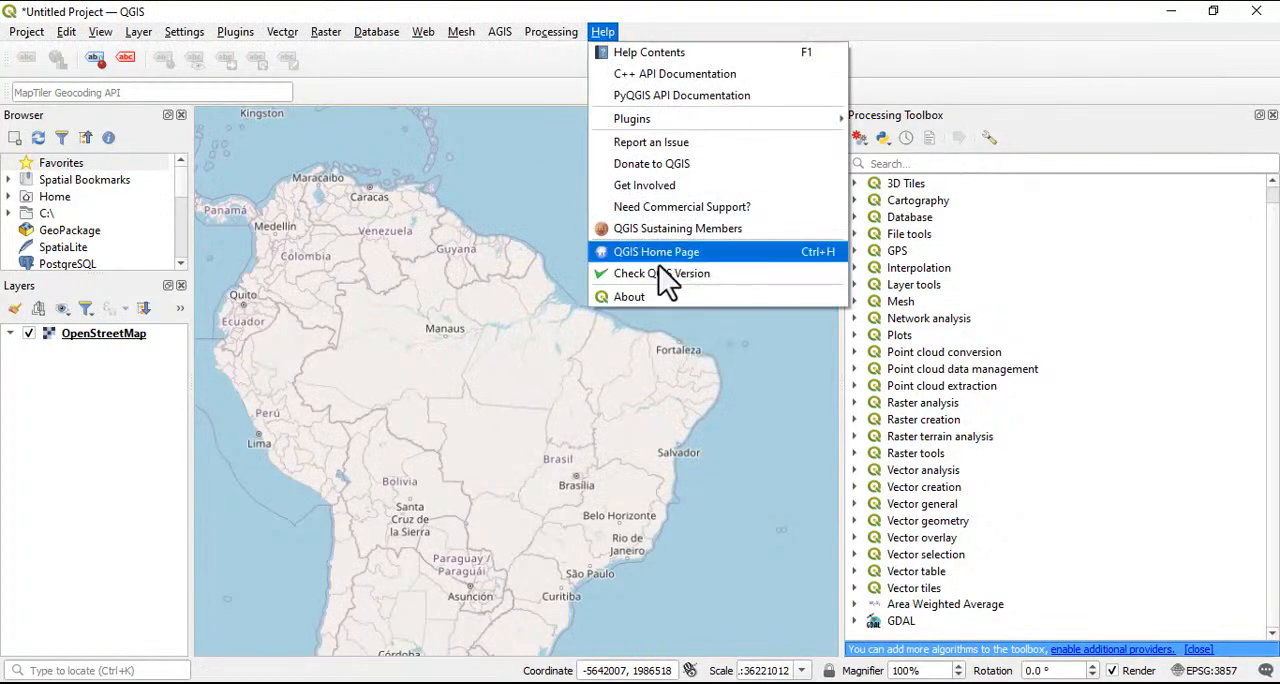
left_click(658, 298)
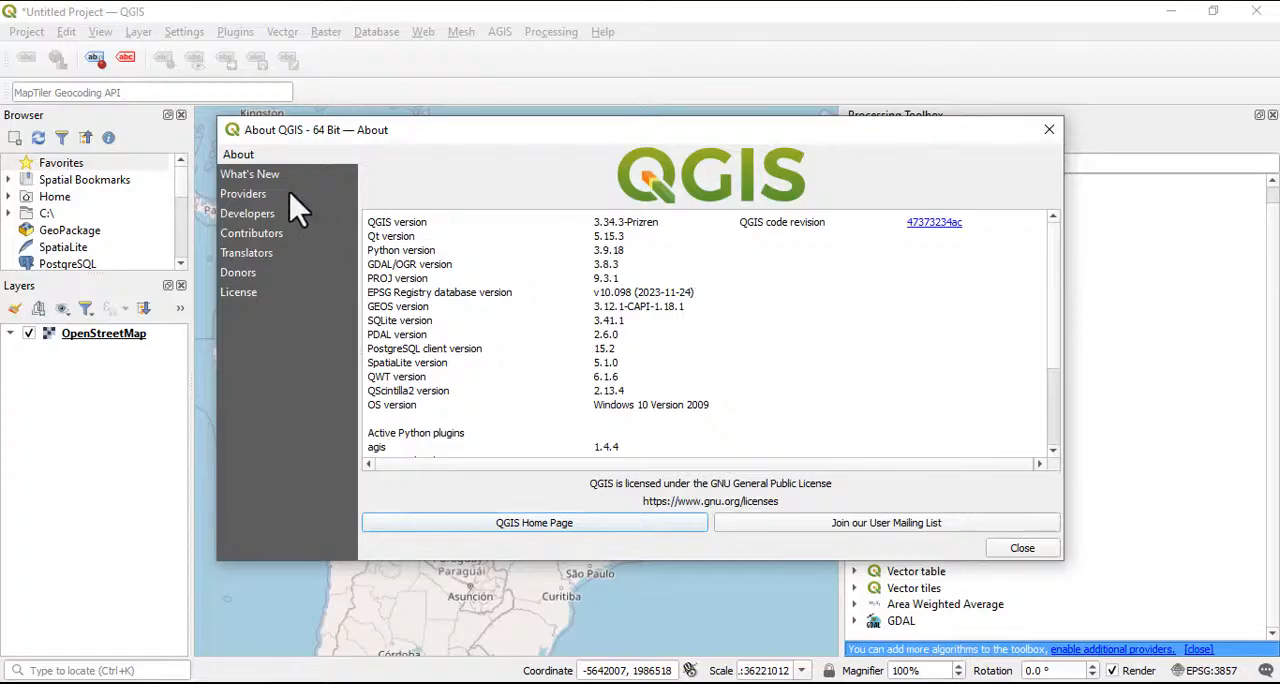
left_click(252, 178)
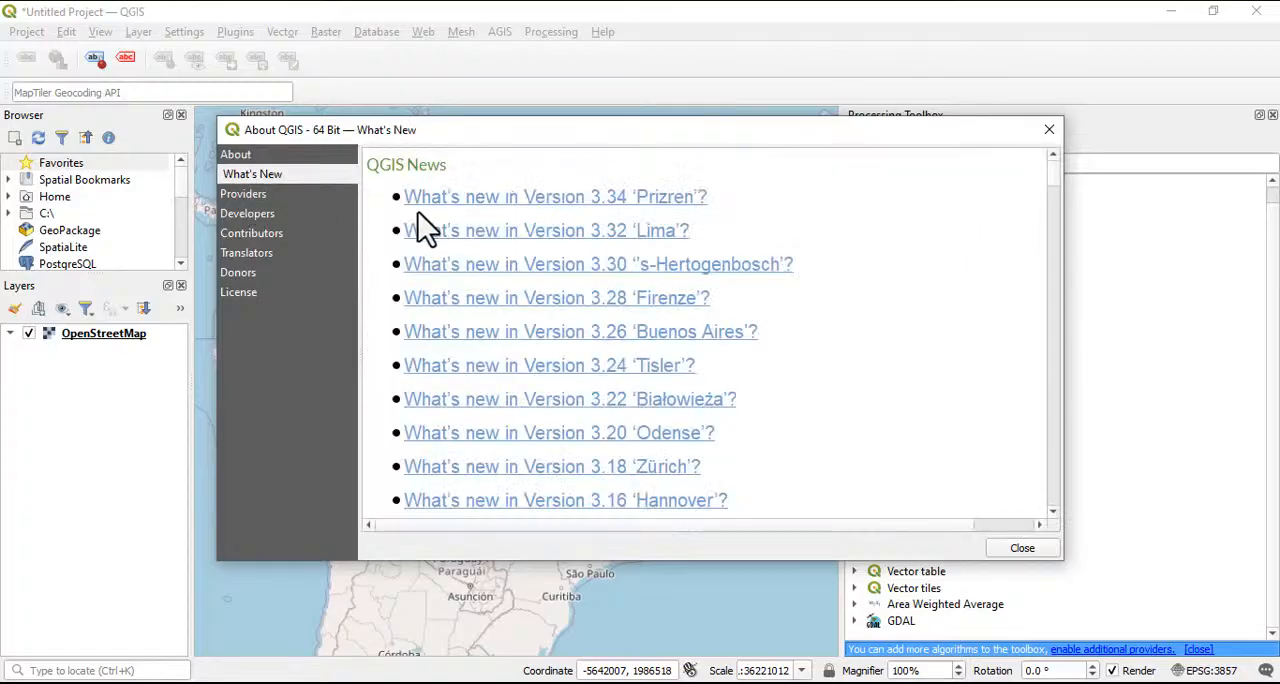
scroll(586, 366, "down", 6)
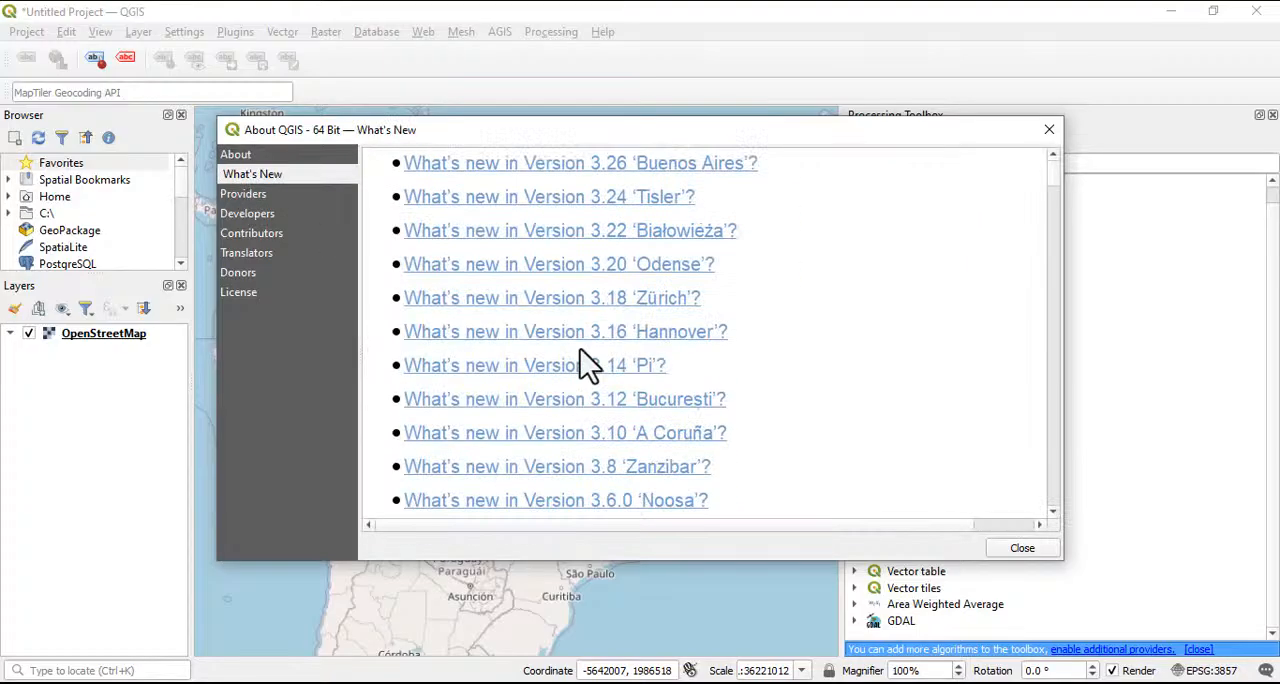
Look through the About window's Providers, Developers, Contributors, Translators, Donors and License pages and close the window
left_click(250, 197)
left_click(252, 216)
left_click(250, 234)
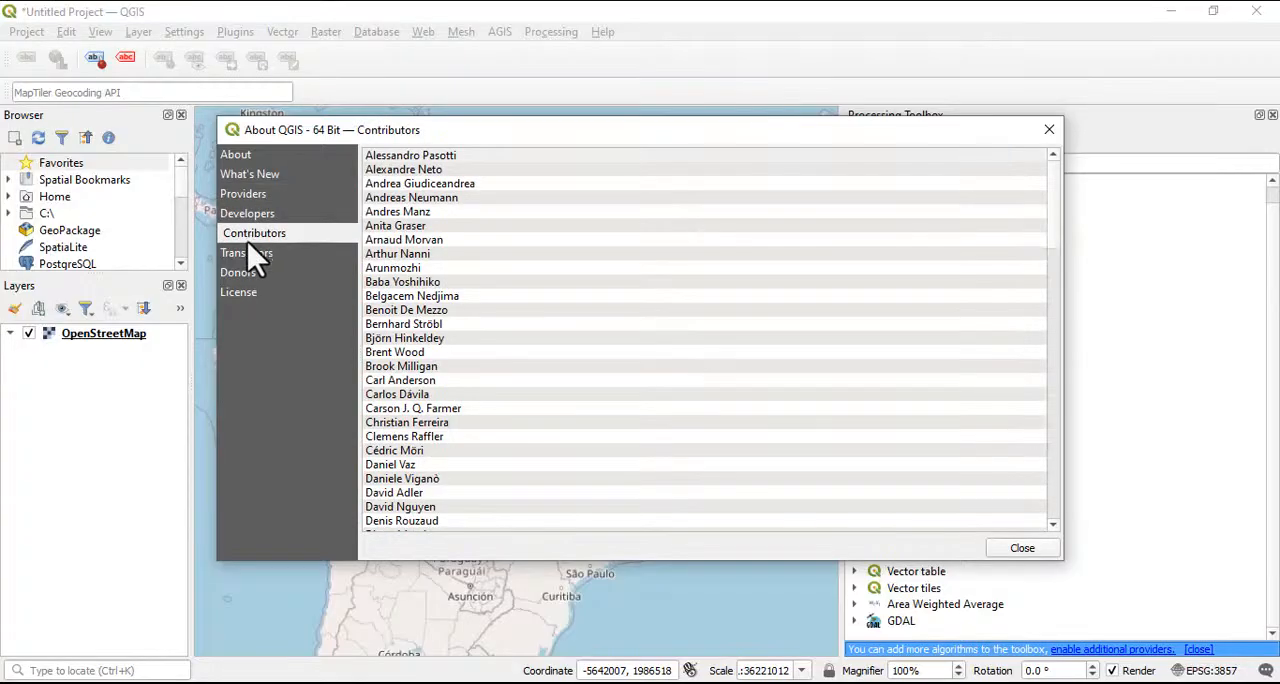
left_click(246, 254)
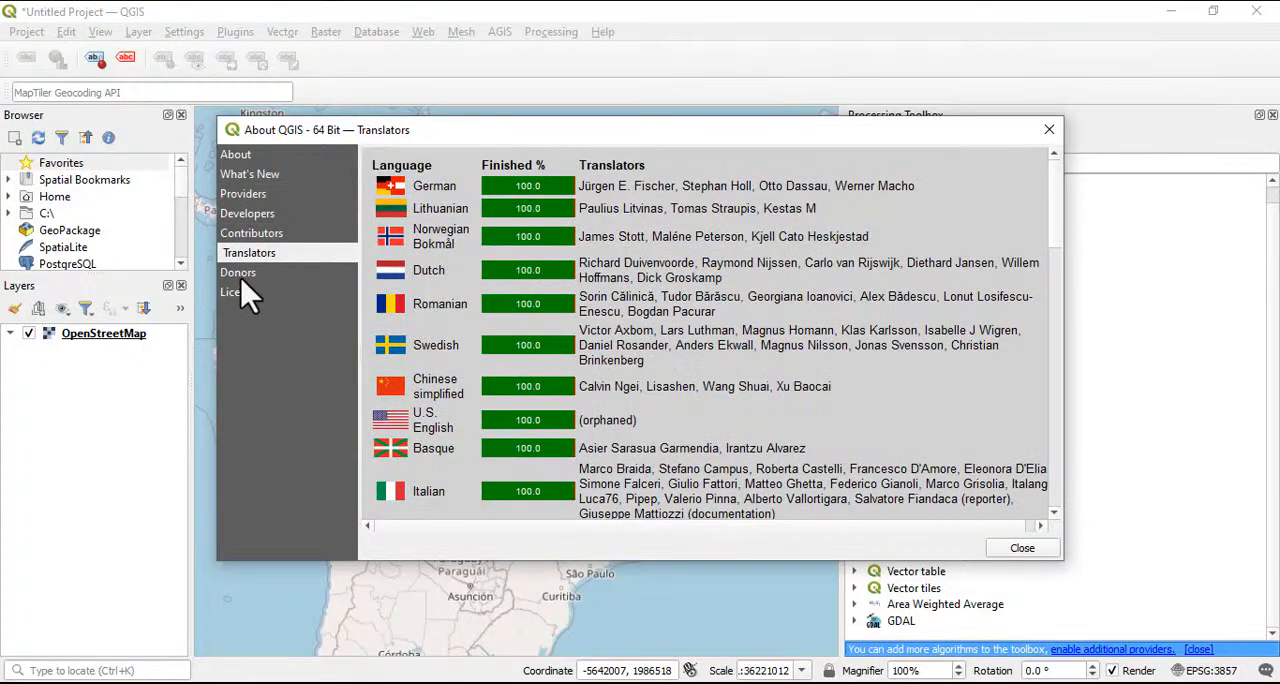
left_click(241, 274)
left_click(241, 255)
scroll(584, 262, "down", 3)
left_click(245, 274)
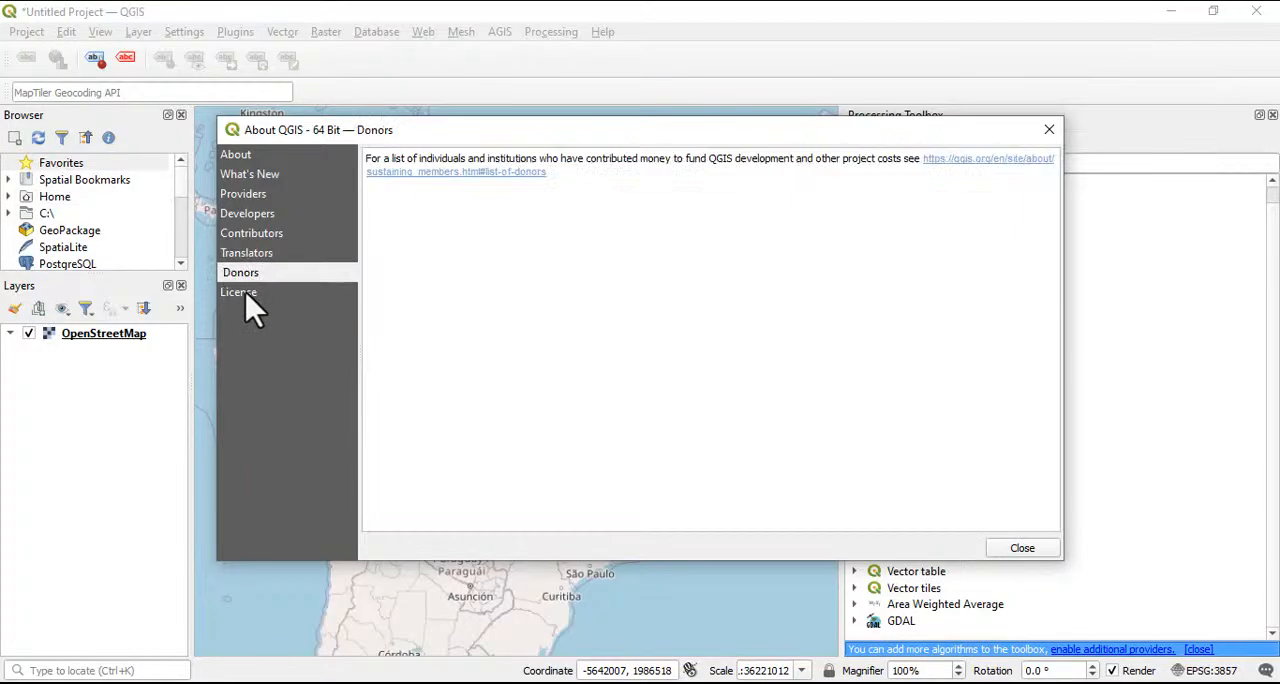
left_click(246, 293)
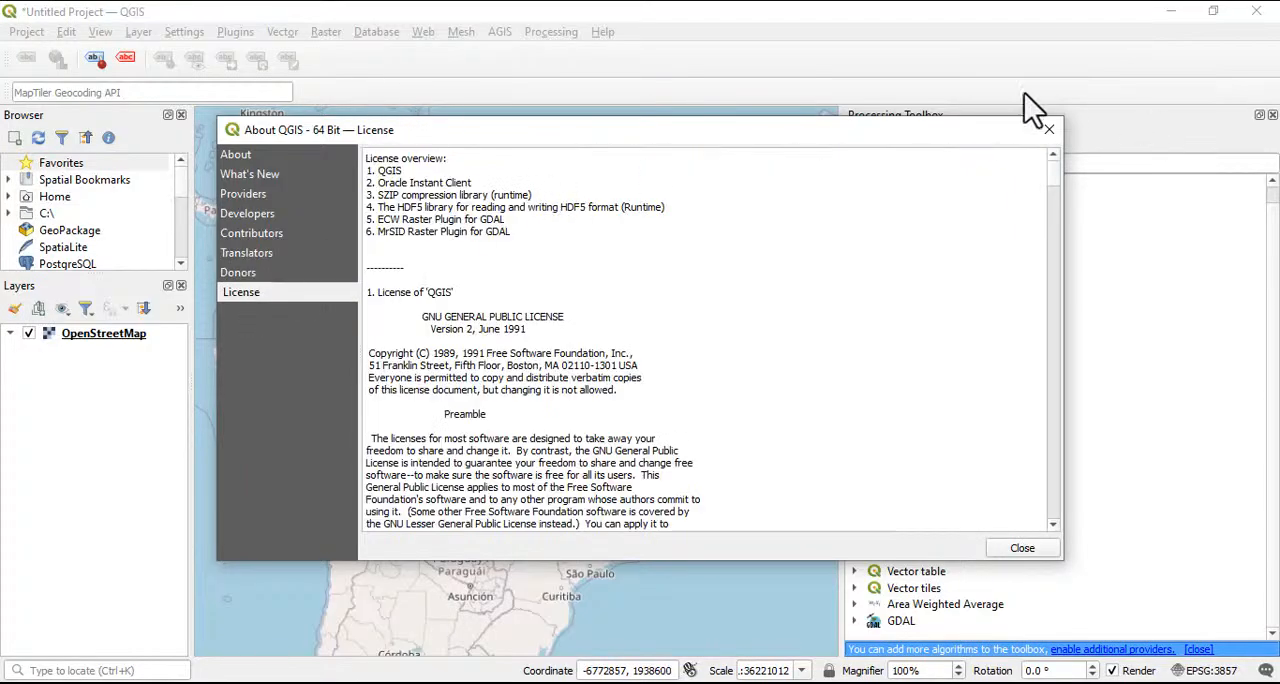
left_click(1049, 129)
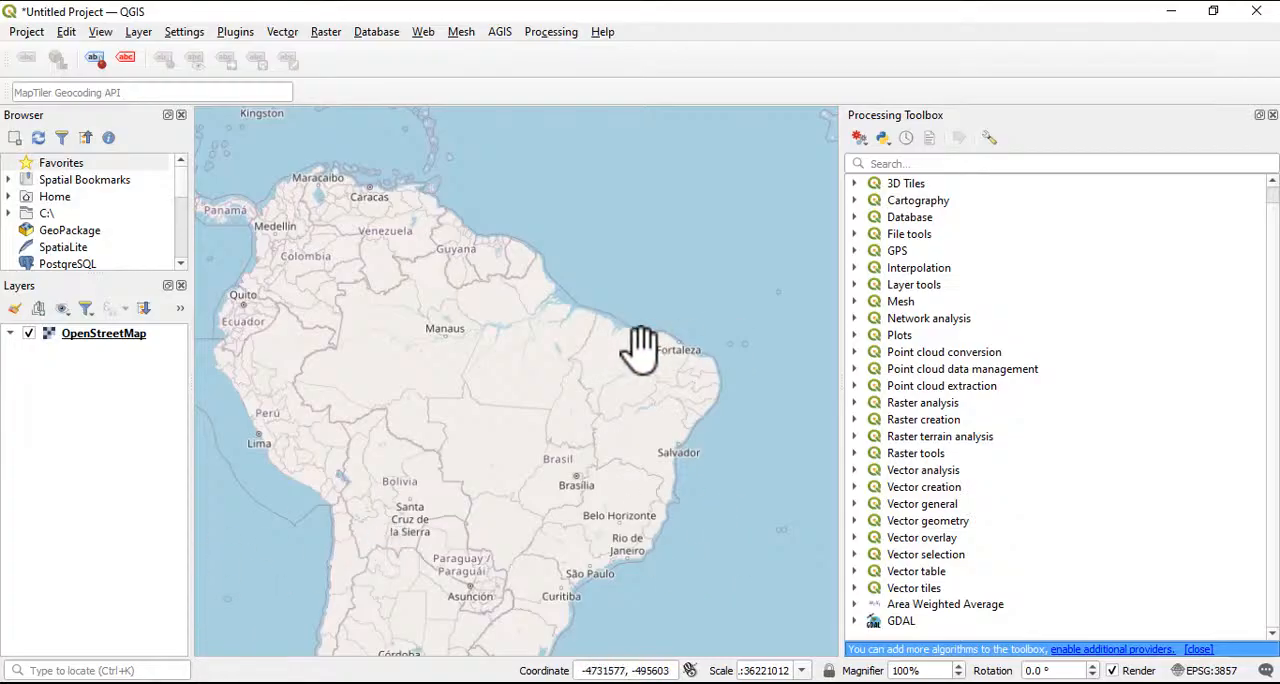
Explore the OpenStreetMap basemap from South America across to West Africa and examine southern Nigeria in detail
scroll(640, 345, "down", 2)
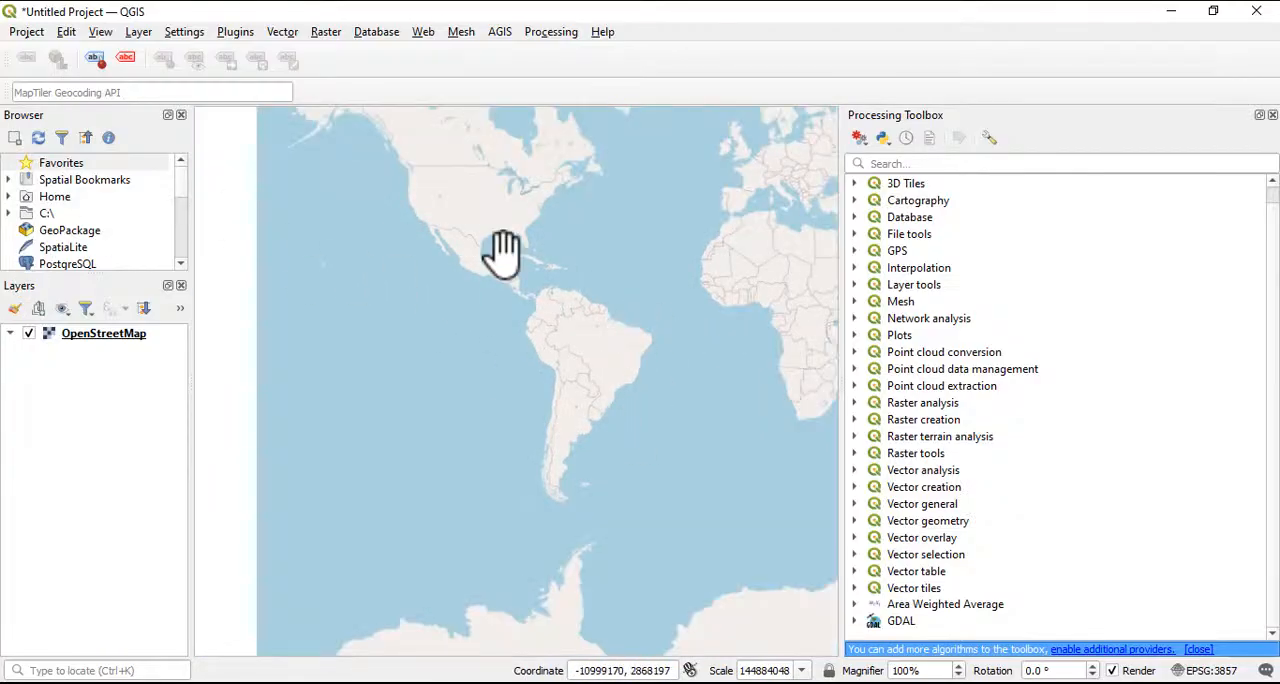
scroll(594, 349, "up", 4)
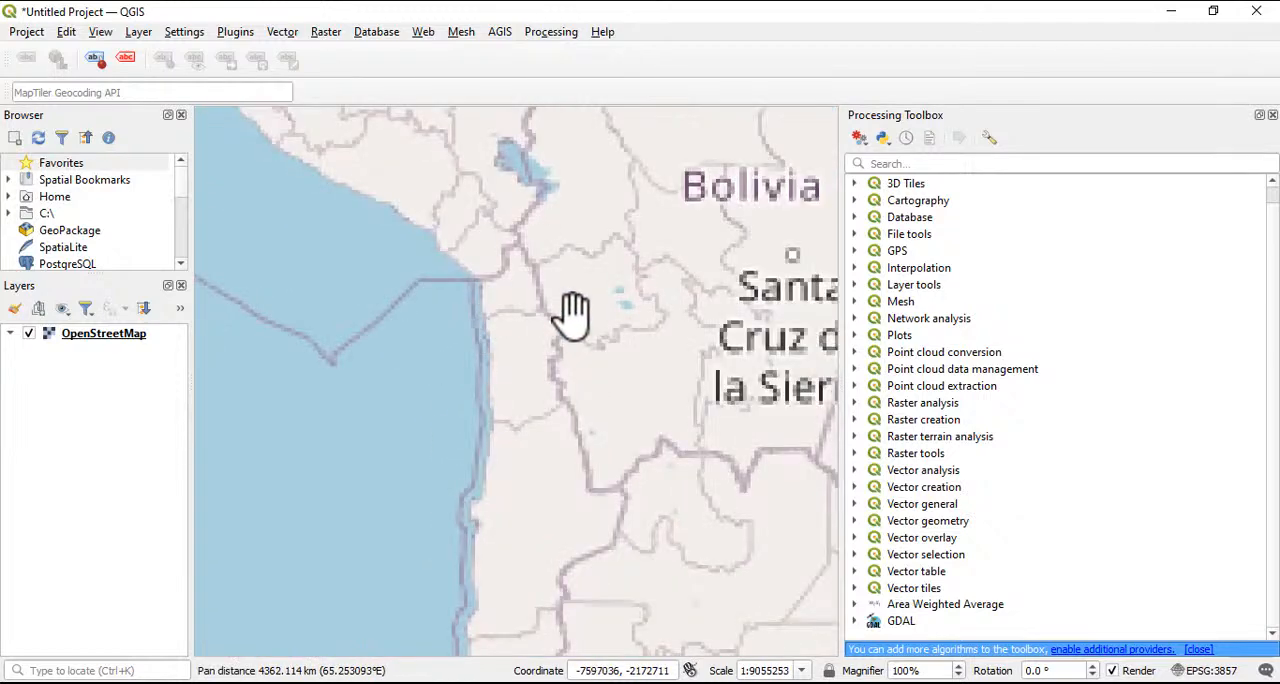
left_click_drag(572, 315, 400, 425)
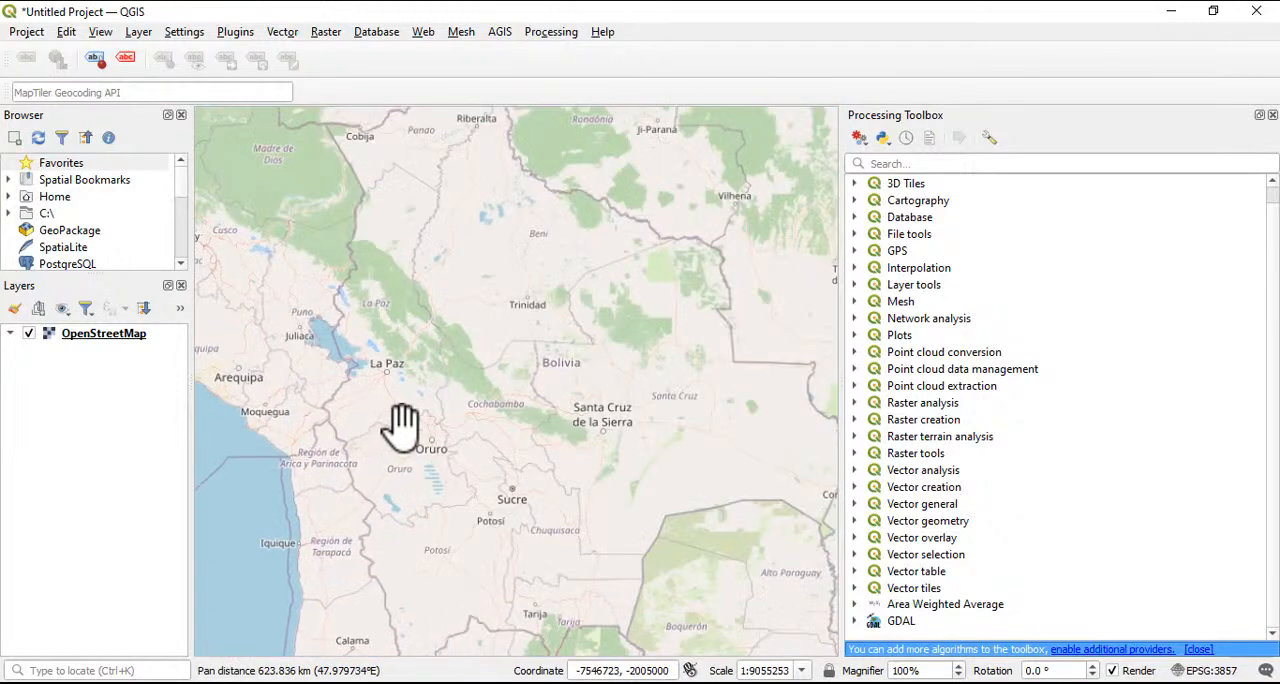
left_click_drag(558, 210, 791, 446)
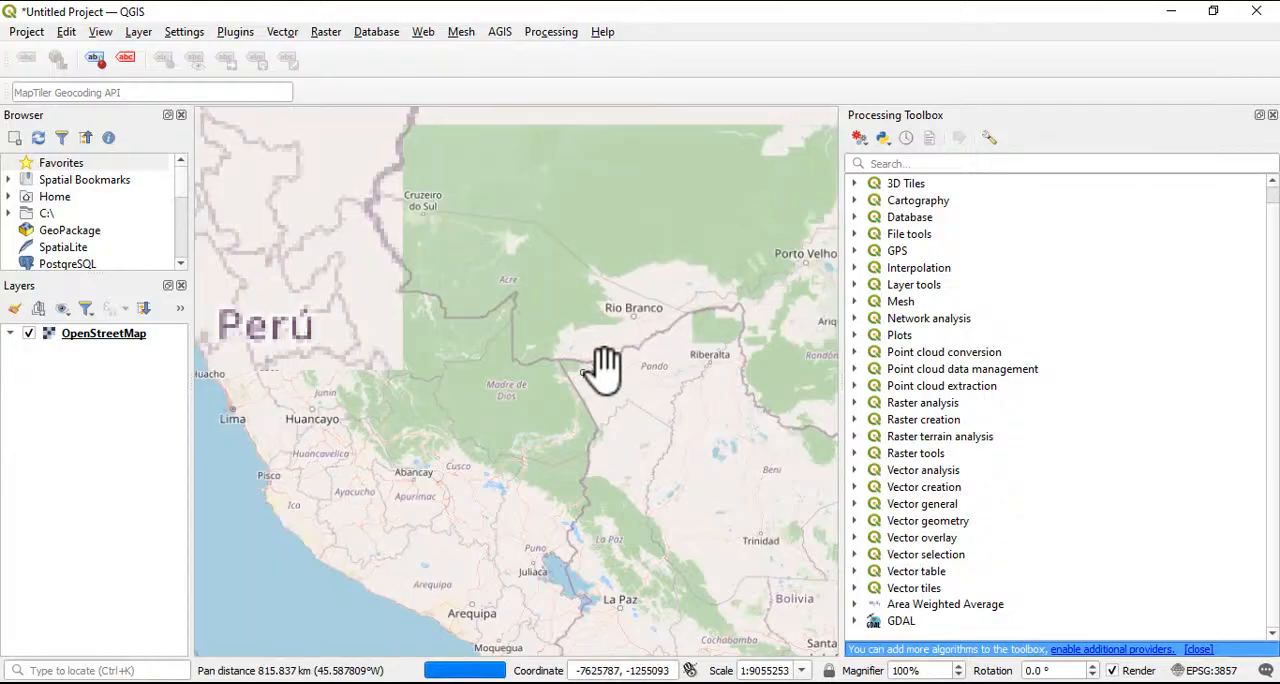
scroll(505, 300, "down", 2)
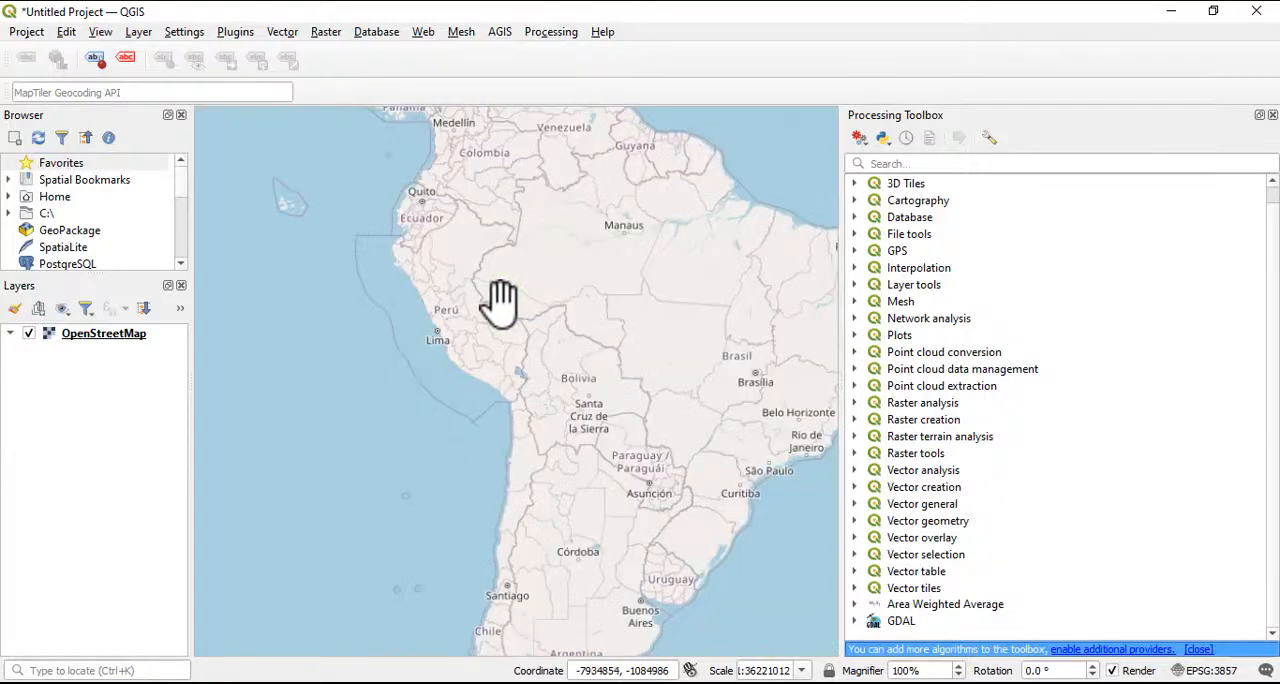
left_click_drag(591, 294, 334, 306)
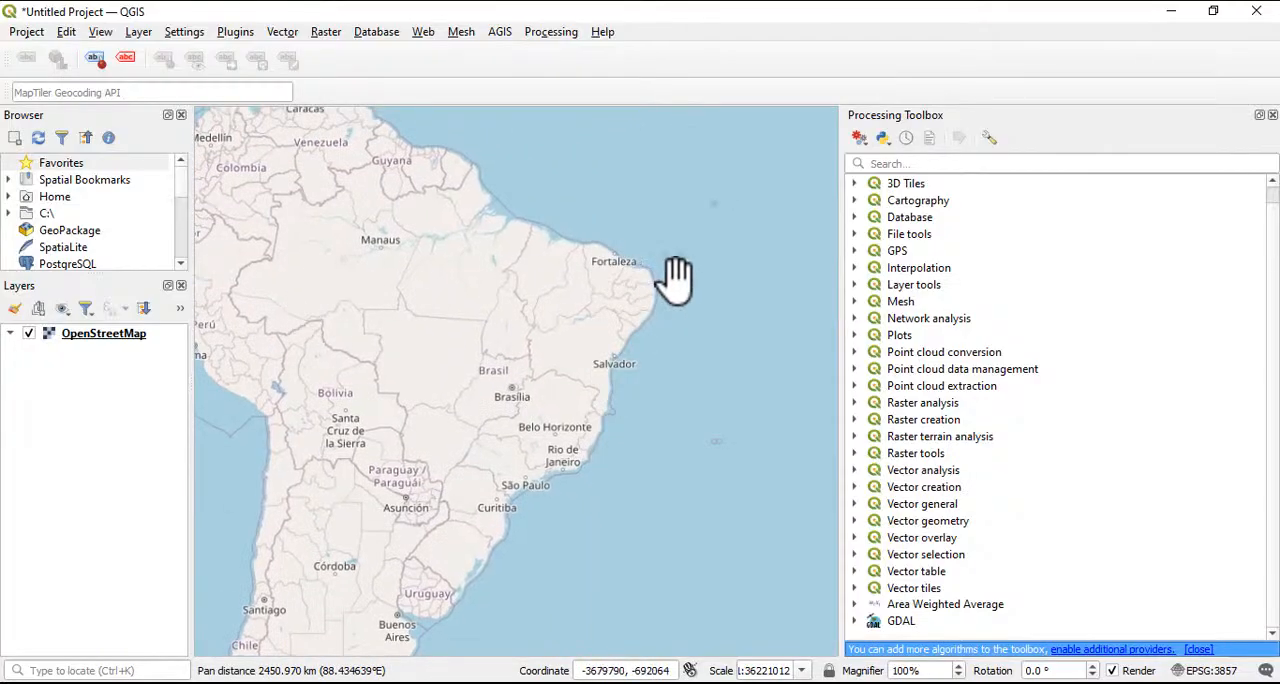
left_click_drag(677, 277, 445, 300)
left_click_drag(749, 263, 440, 504)
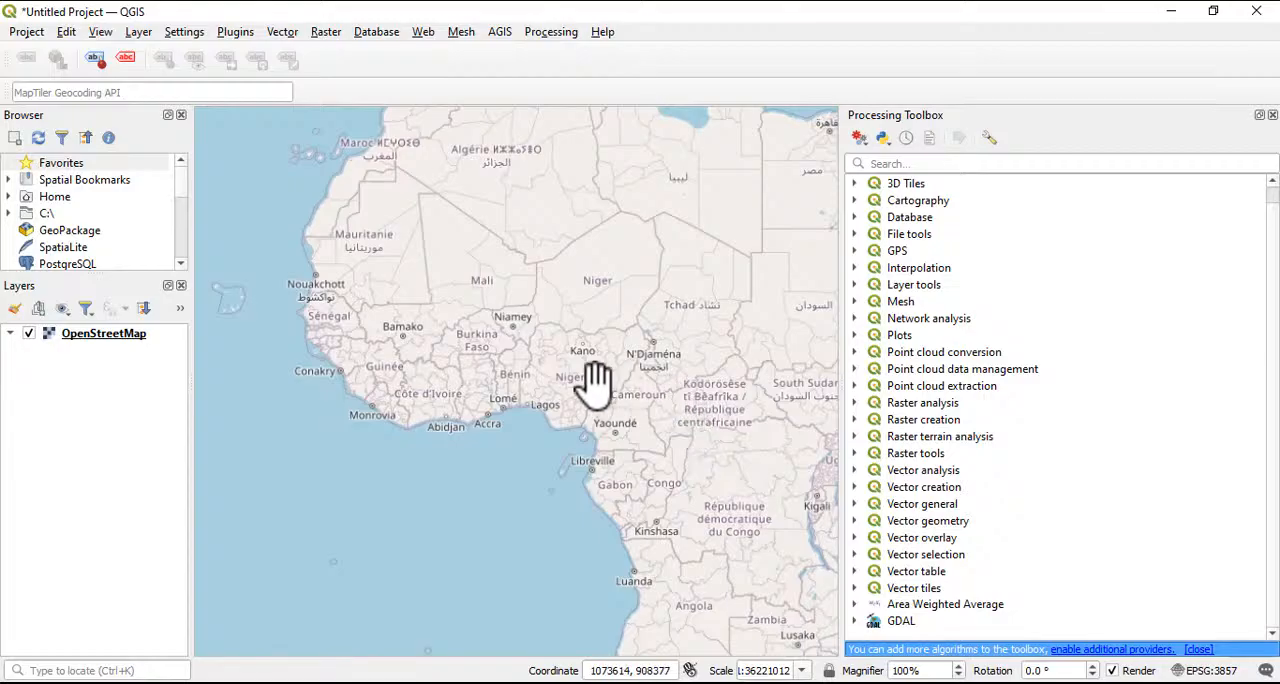
scroll(548, 398, "up", 3)
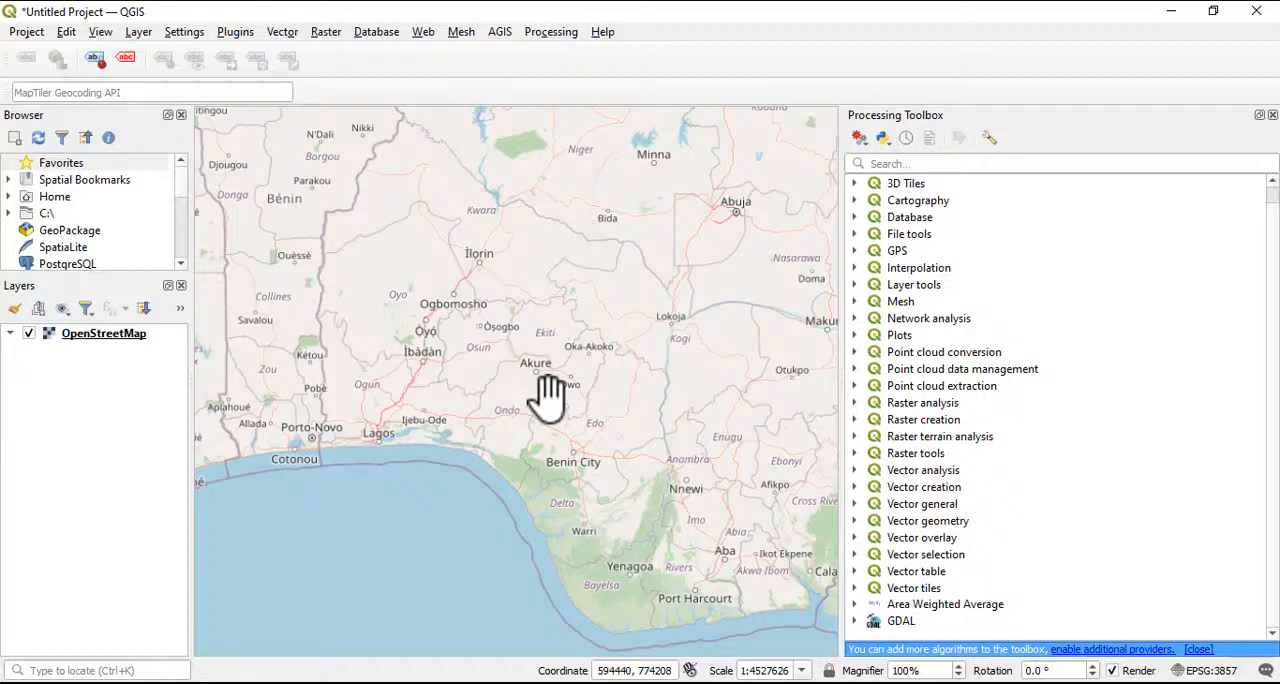
left_click(965, 682)
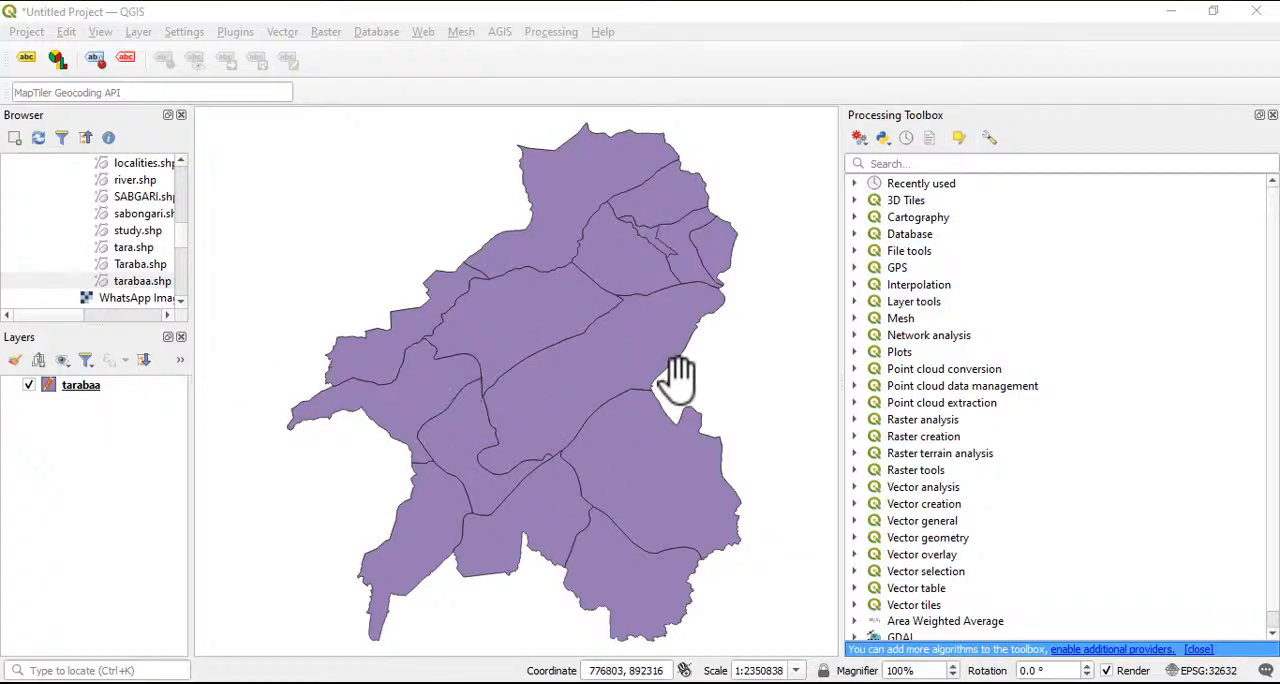
Open the attribute table of the tarabaa layer and save the layer's pending edits
right_click(82, 389)
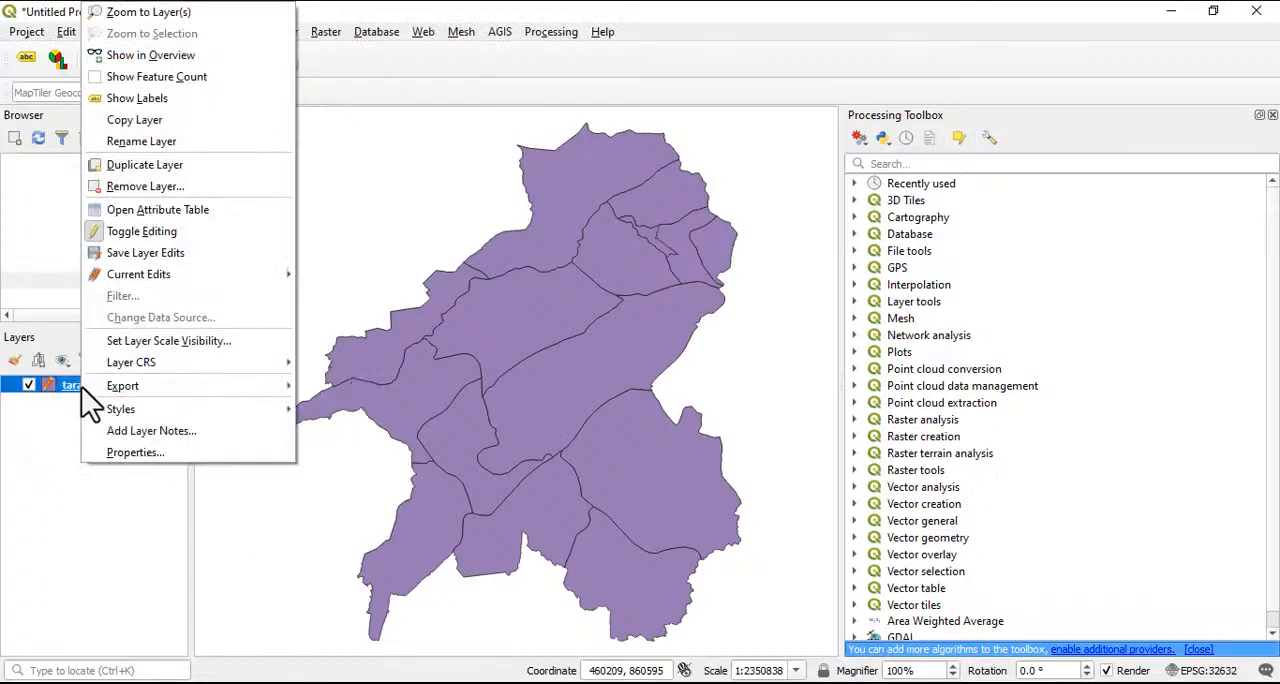
left_click(166, 209)
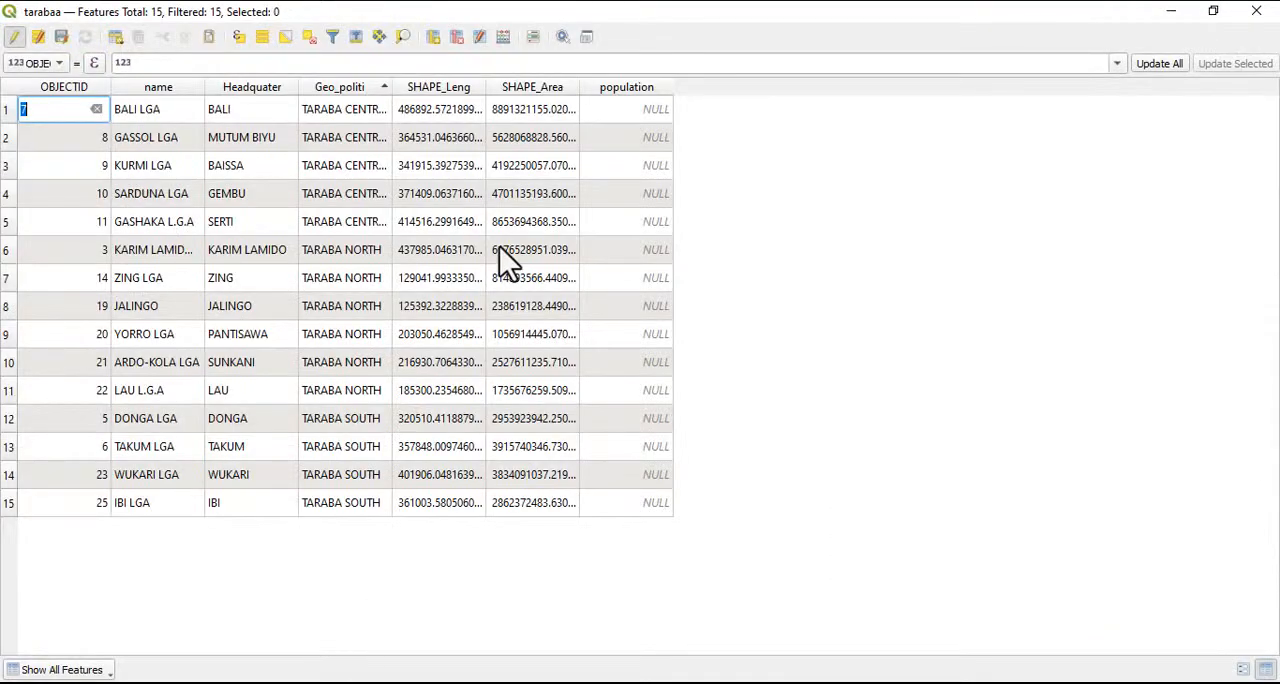
left_click(15, 37)
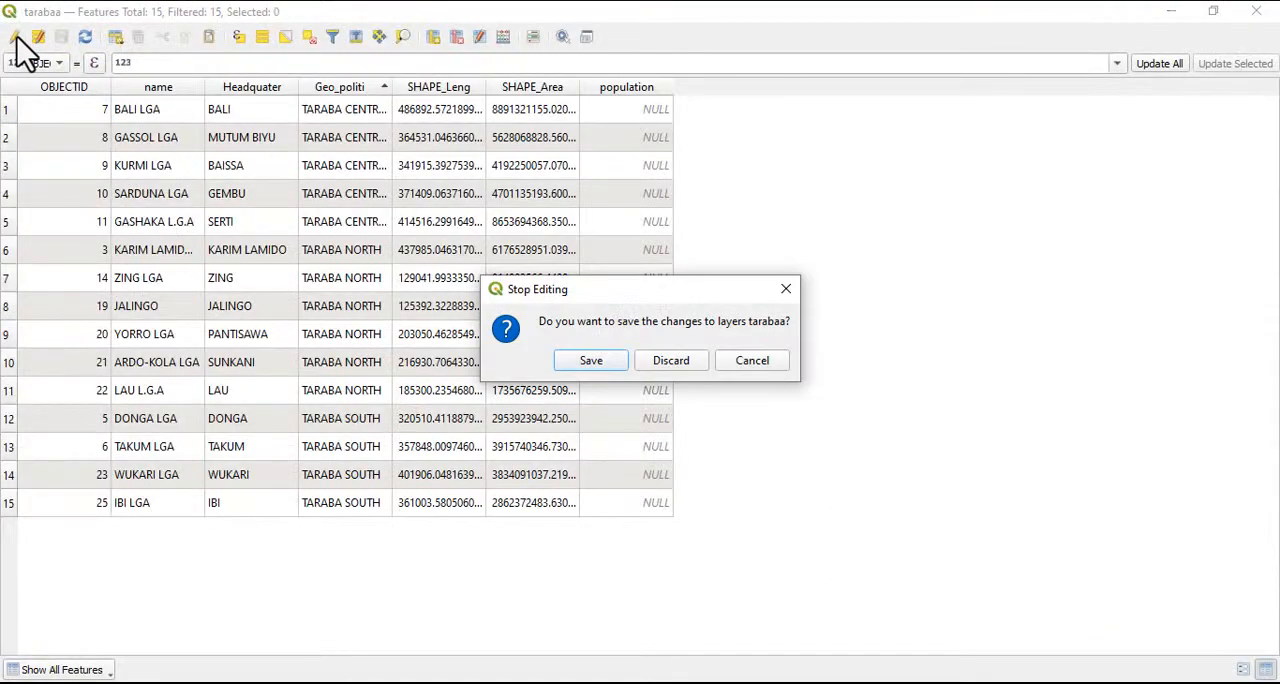
left_click(591, 361)
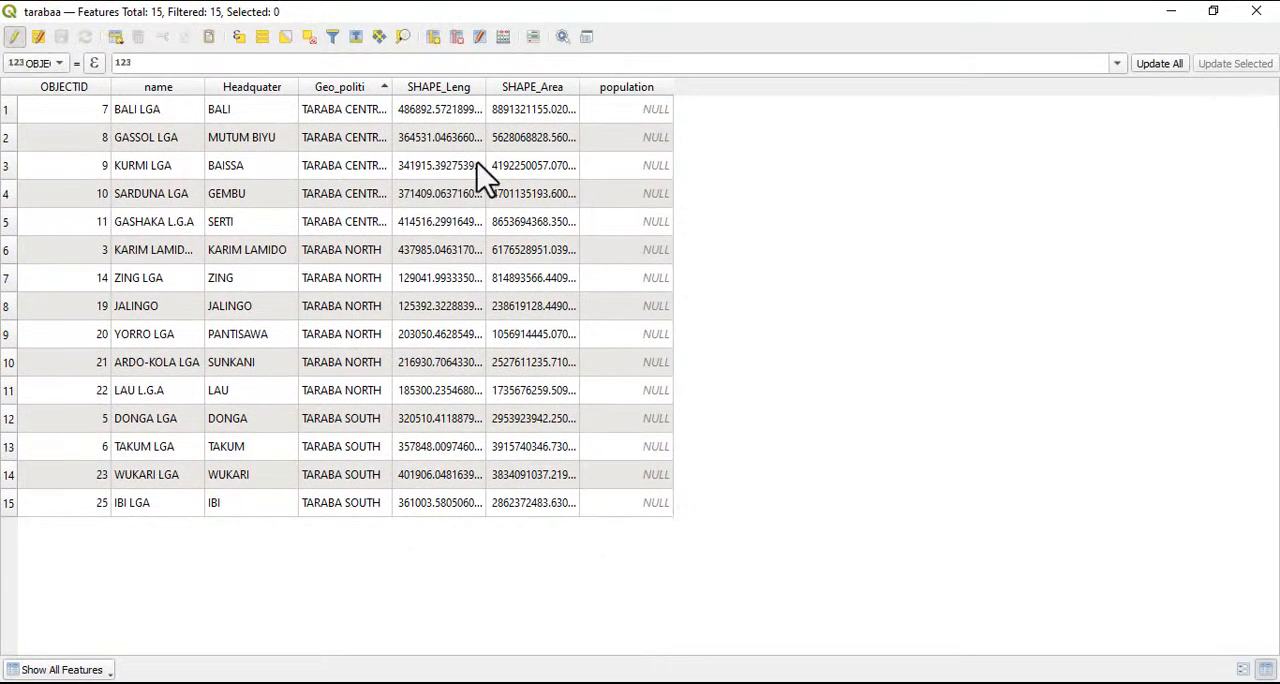
Delete the fields OBJECTID, name, Headquater, Geo_politi, SHAPE_Leng, SHAPE_Area and population from the tarabaa attribute table
left_click(458, 42)
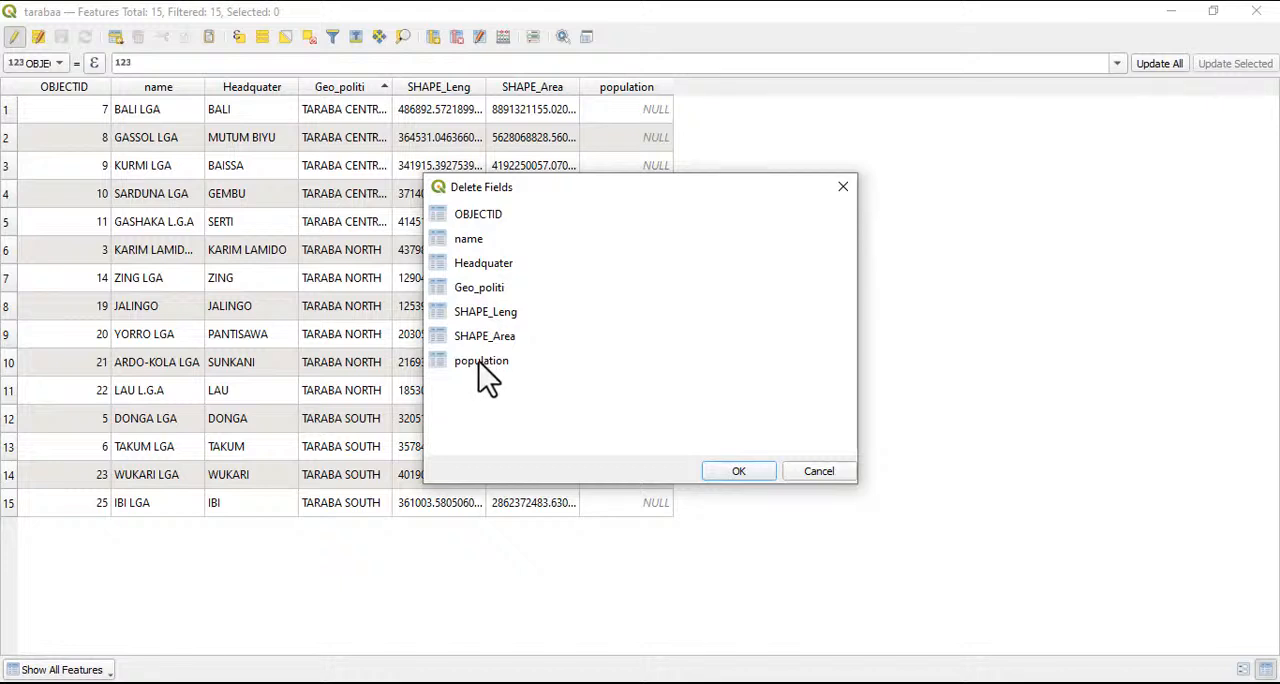
left_click(480, 366)
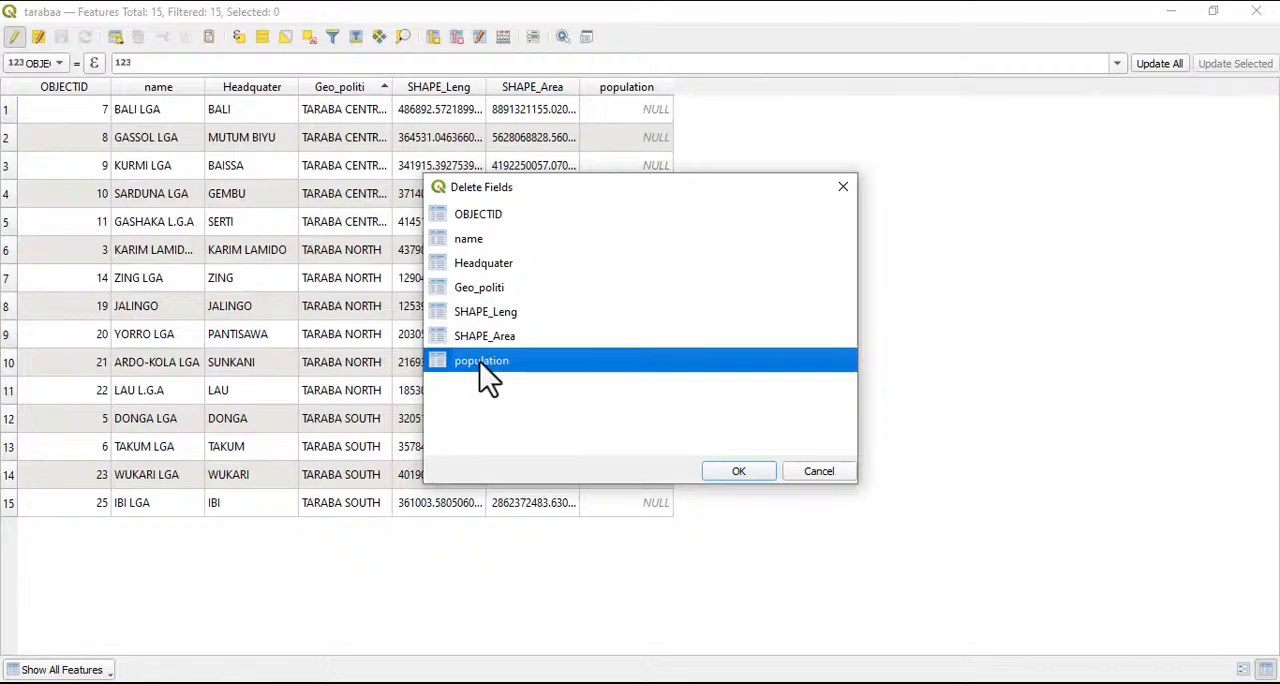
left_click(490, 340, "ctrl")
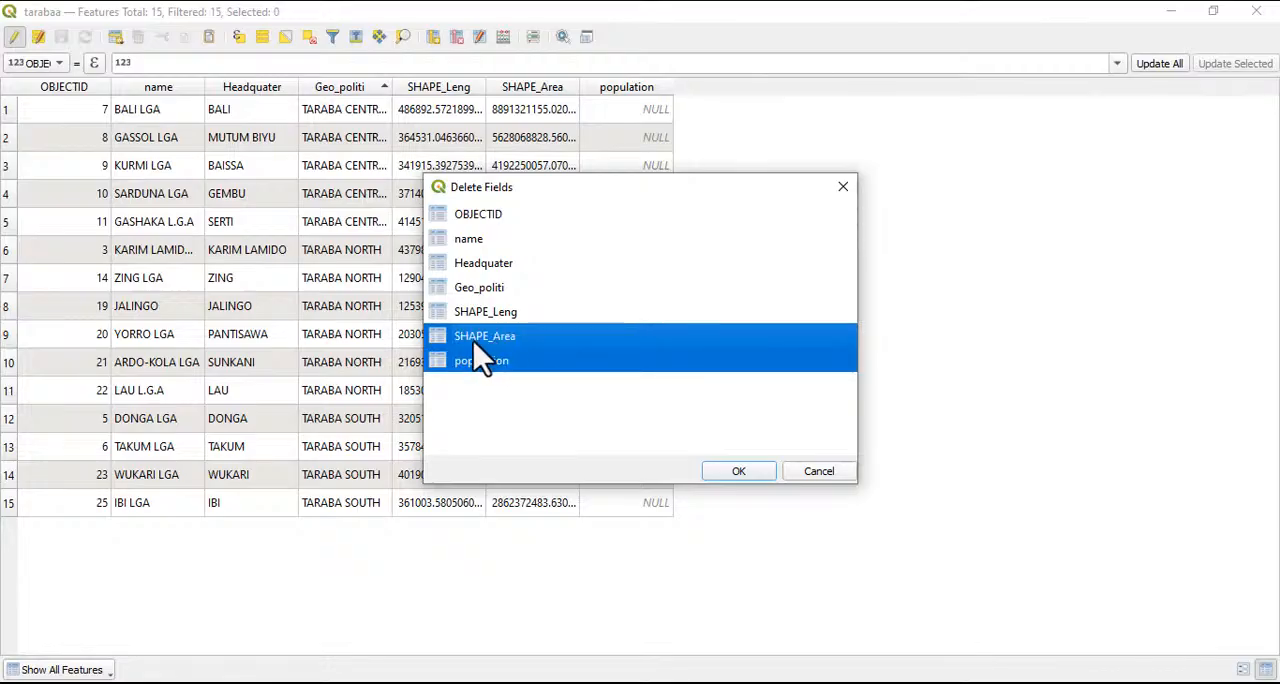
left_click(481, 316, "ctrl")
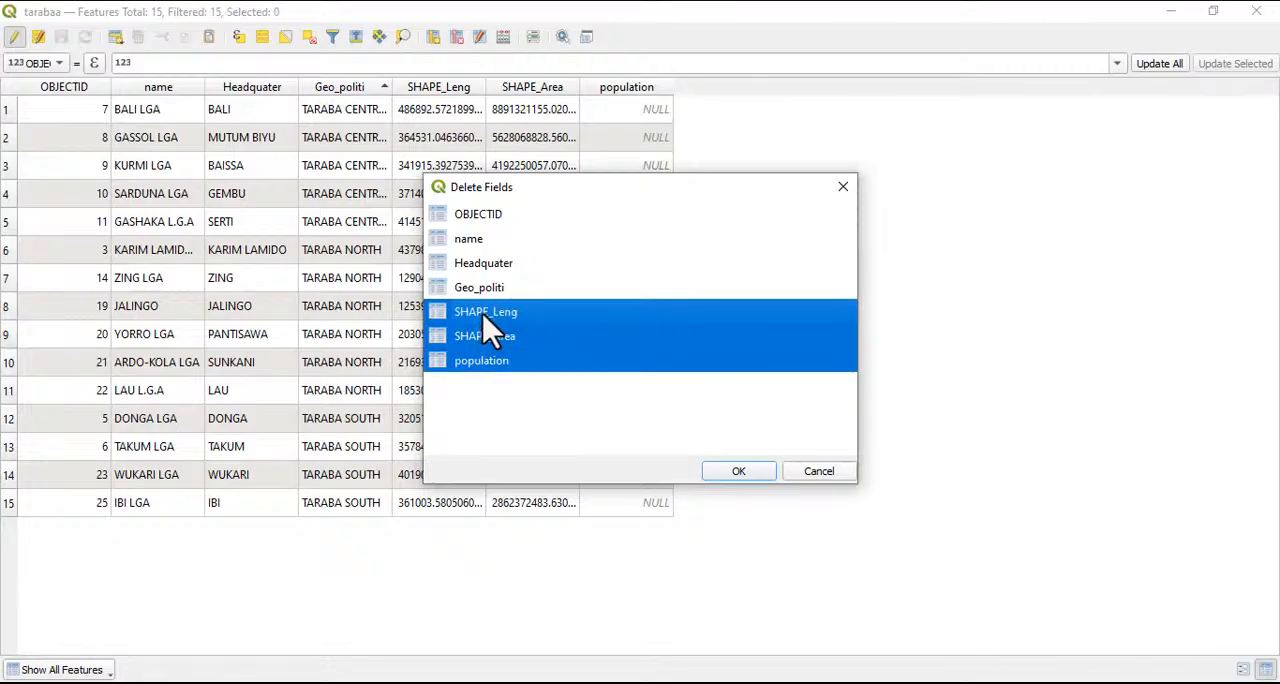
left_click(480, 289, "ctrl")
left_click(479, 265, "ctrl")
left_click(475, 241, "ctrl")
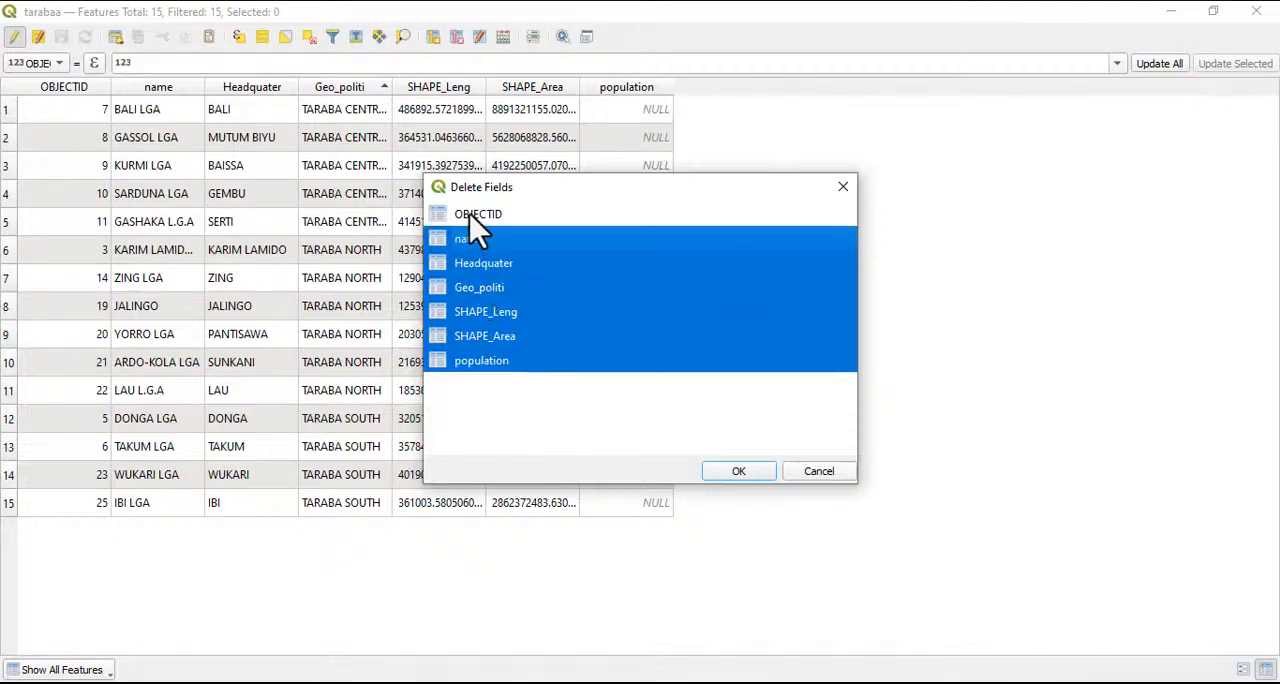
left_click(472, 216, "ctrl")
left_click(740, 472)
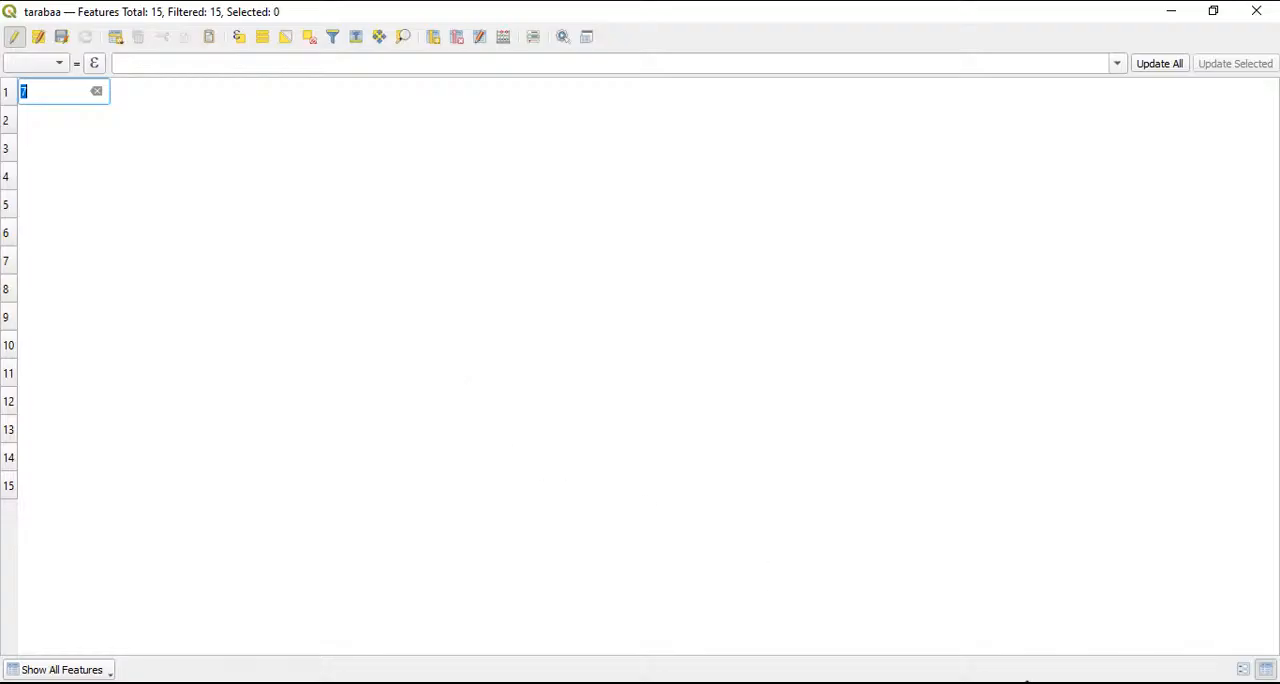
left_click(1027, 682)
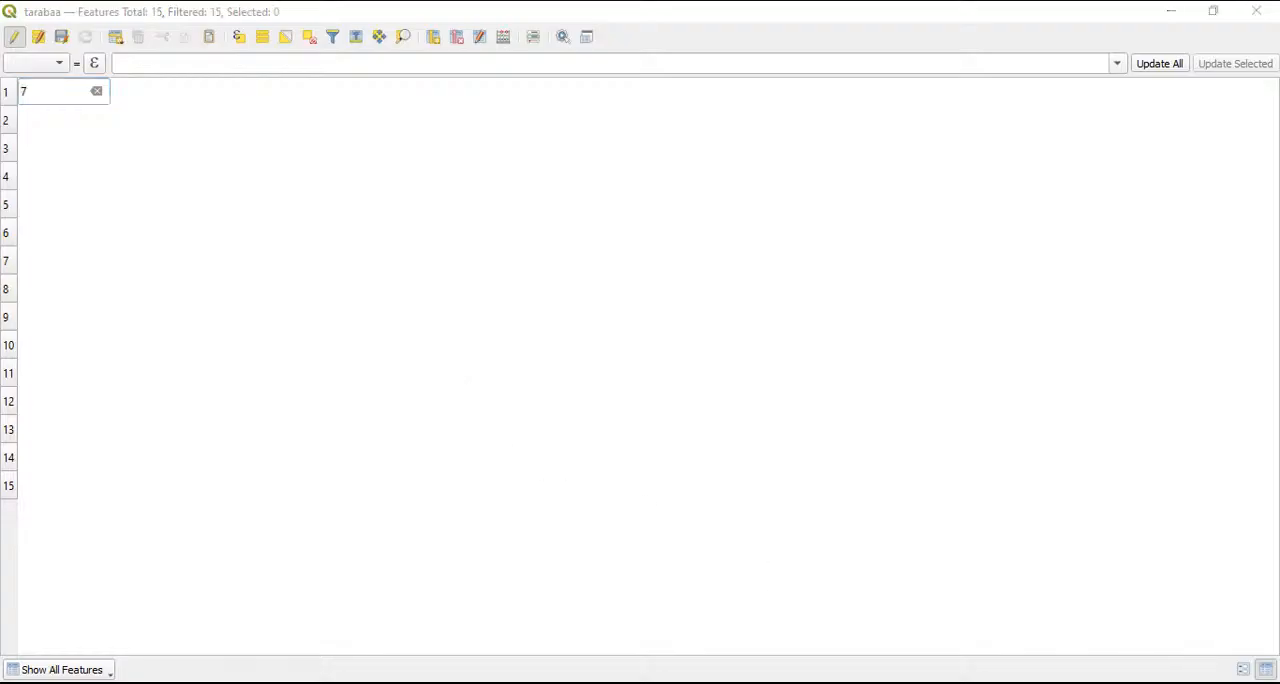
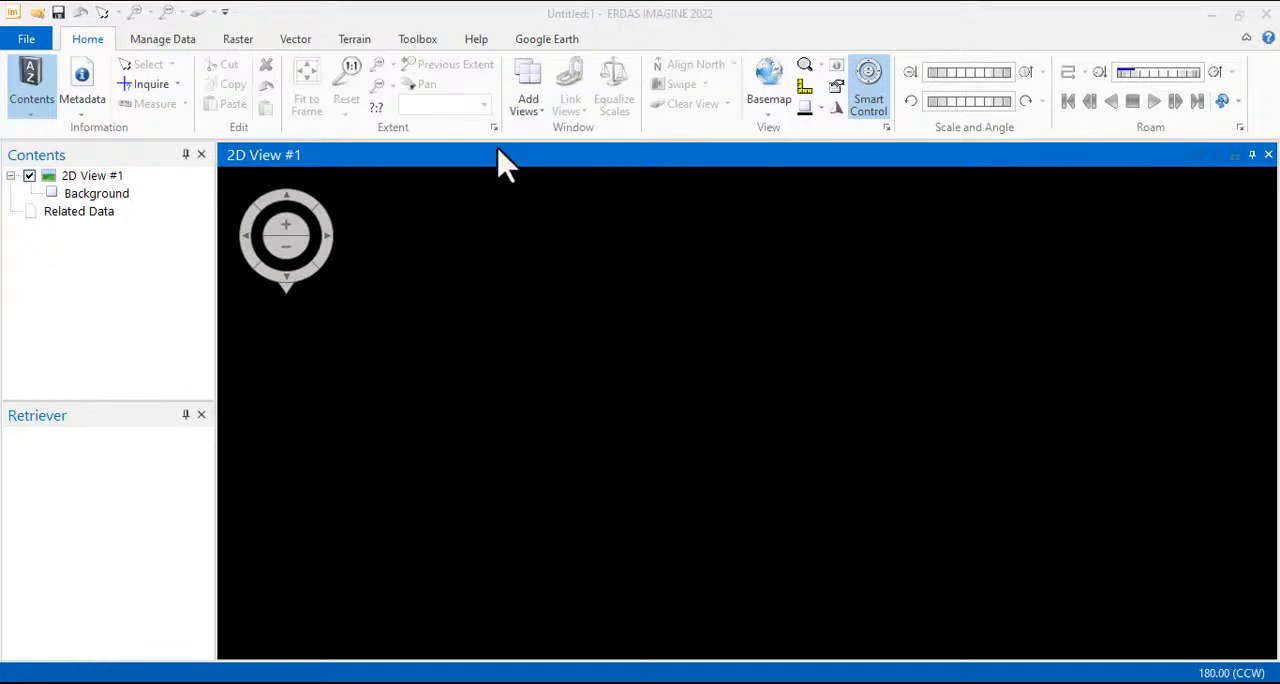
Switch to ERDAS IMAGINE 2022 and start MosaicPro for combining multiple raster images
mouse_move(322, 185)
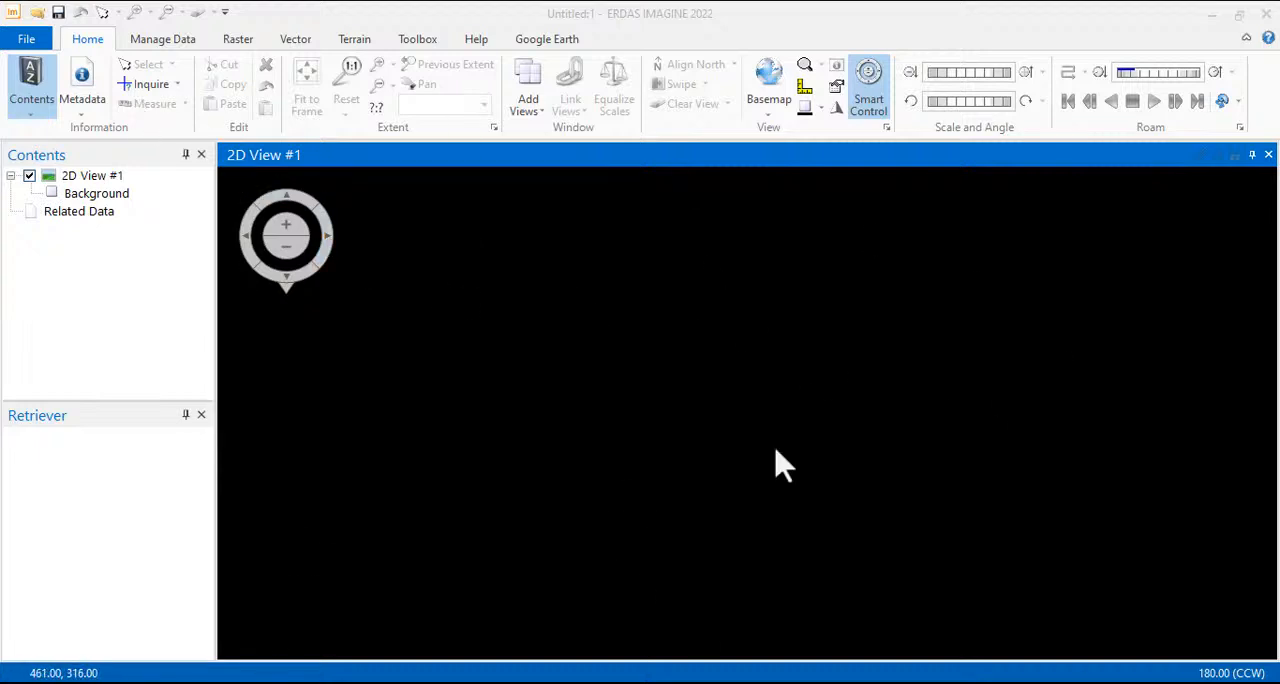
left_click(238, 45)
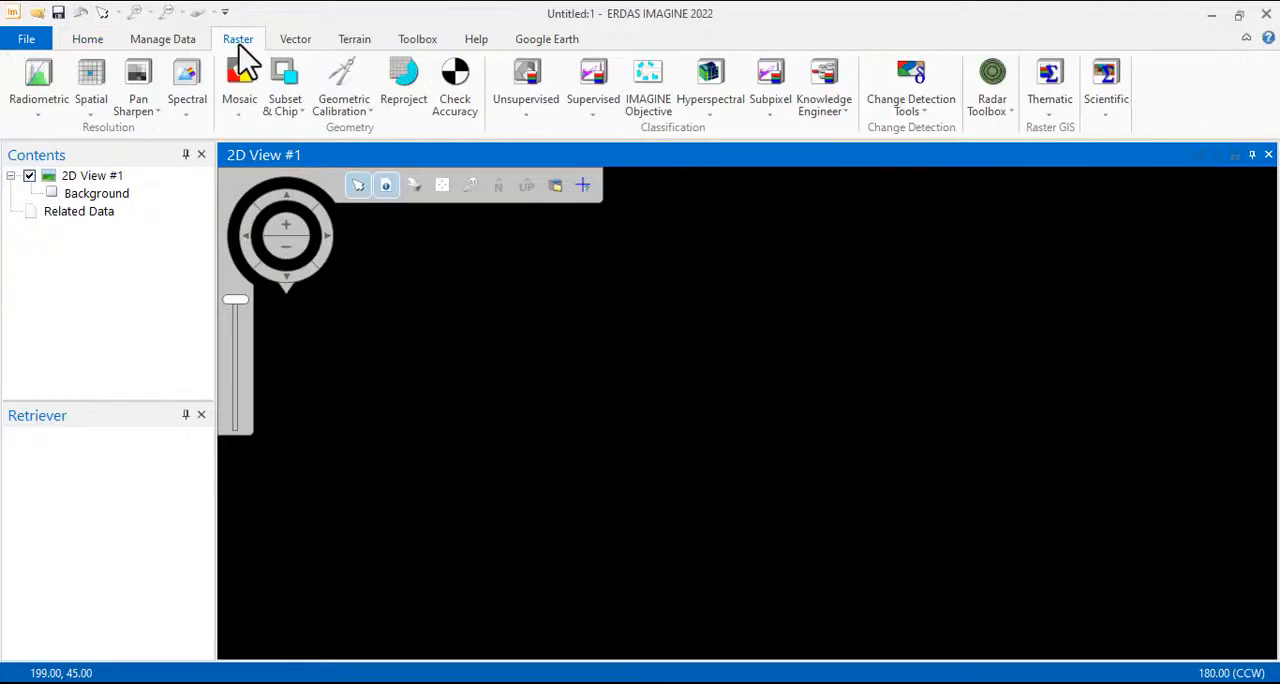
left_click(238, 115)
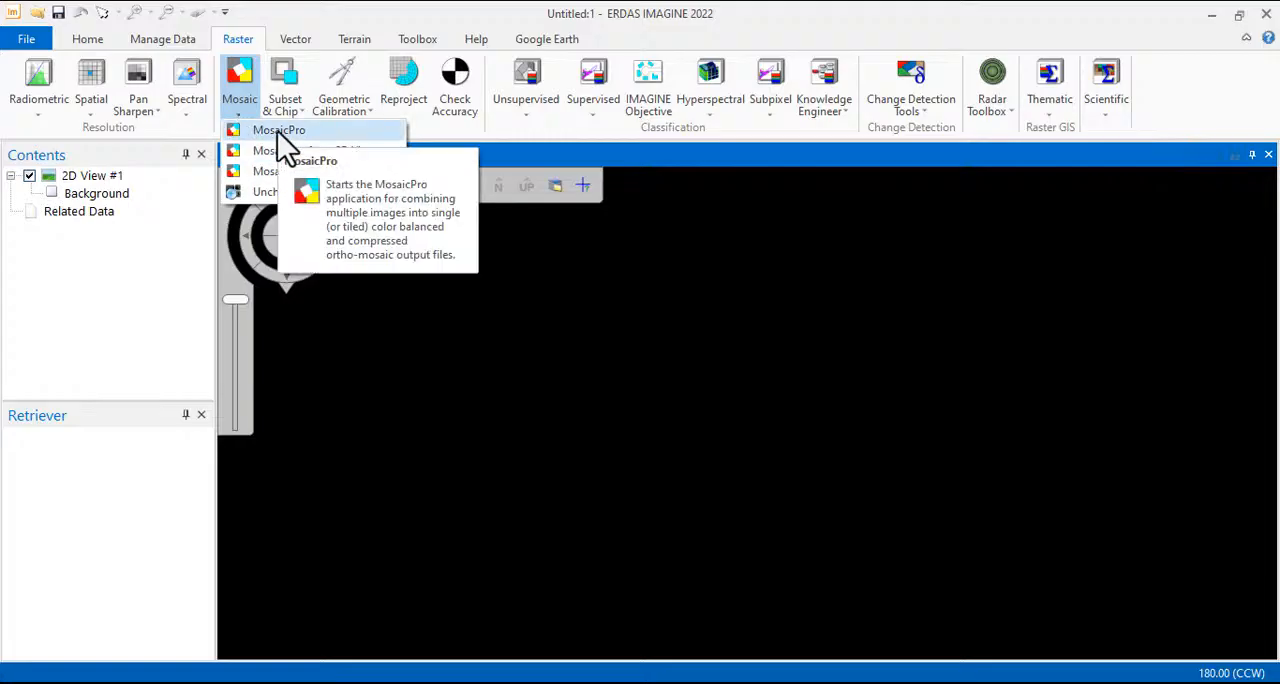
left_click(278, 132)
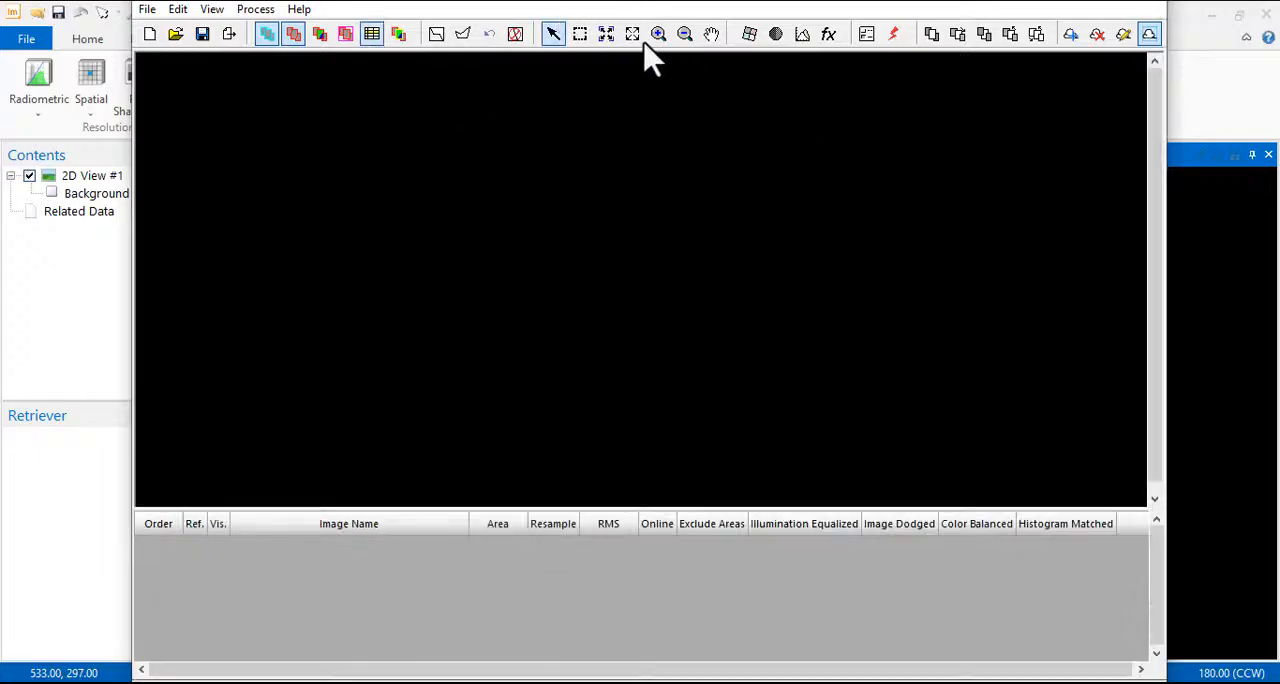
Add the images 189051.img, 189052.img, 190051.img, 190052.img and 191052.img from C:/wrk/ahp/dataset/layer stacking to the mosaic
left_click(229, 34)
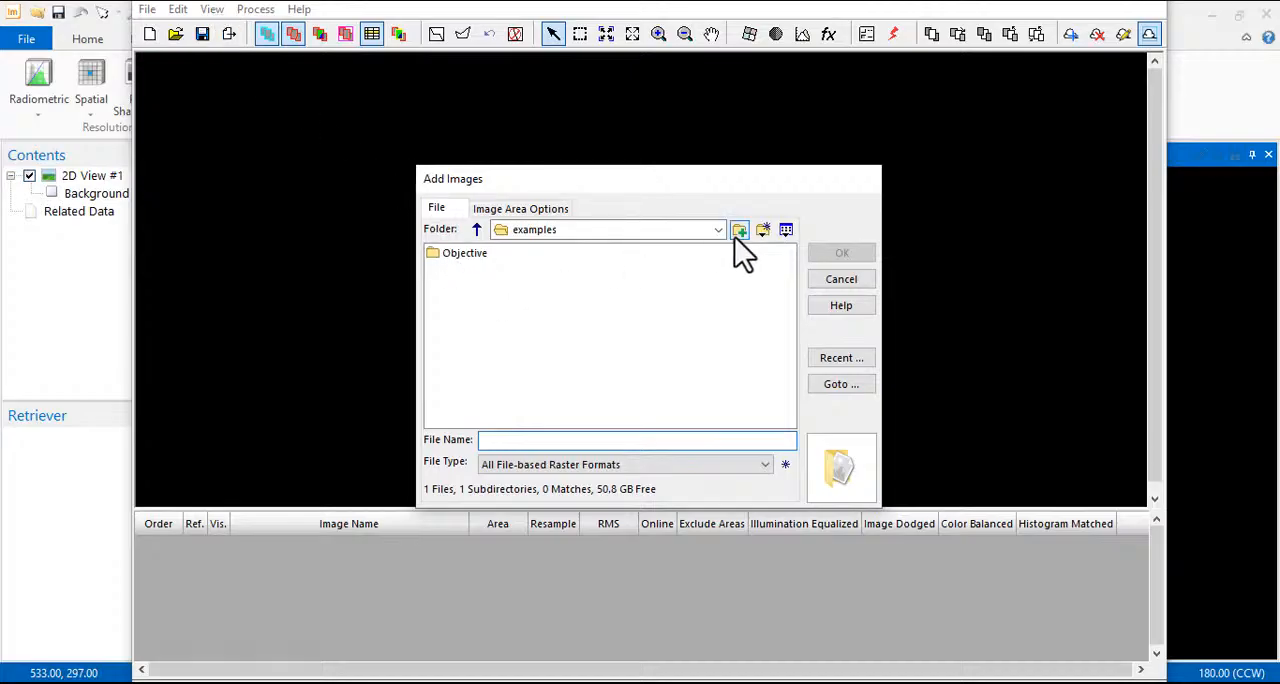
left_click(718, 230)
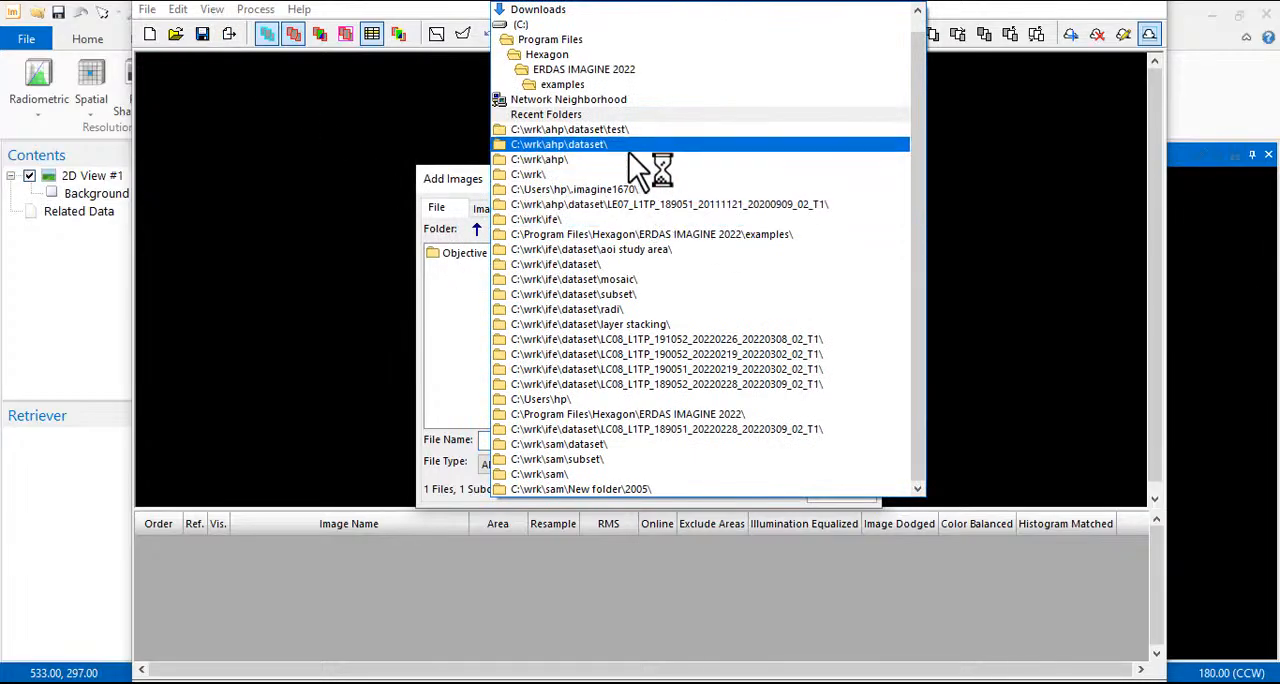
left_click(562, 162)
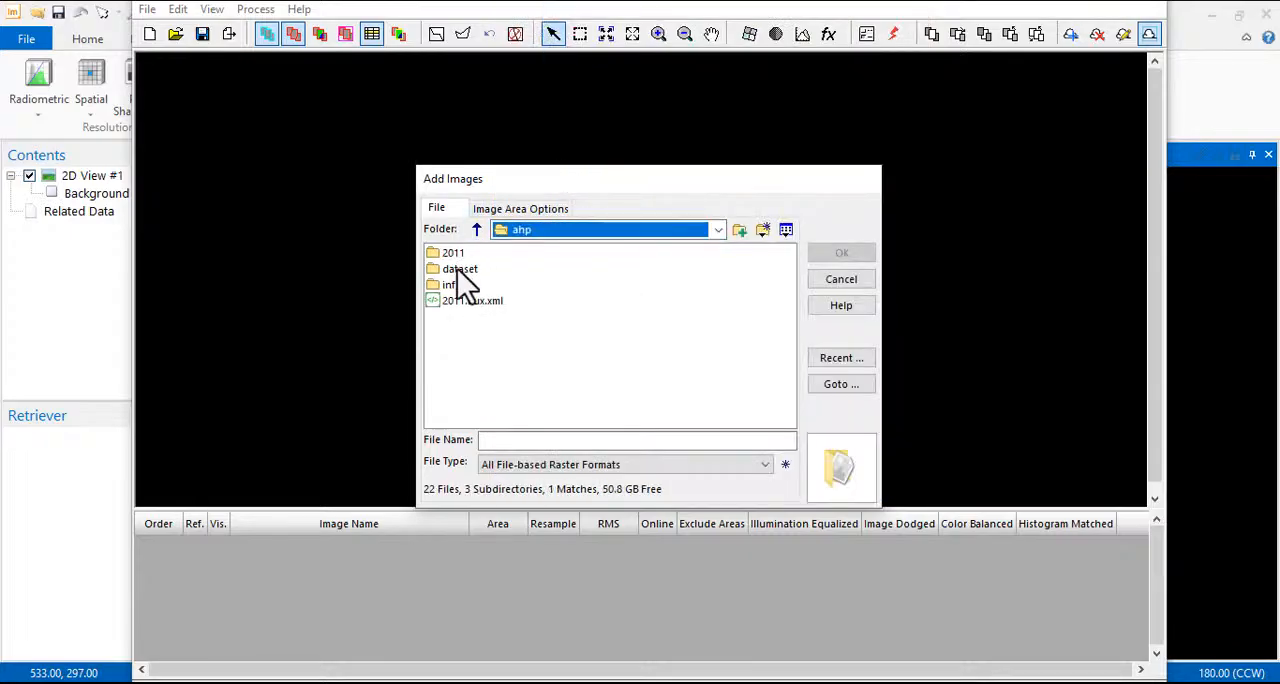
double_click(458, 270)
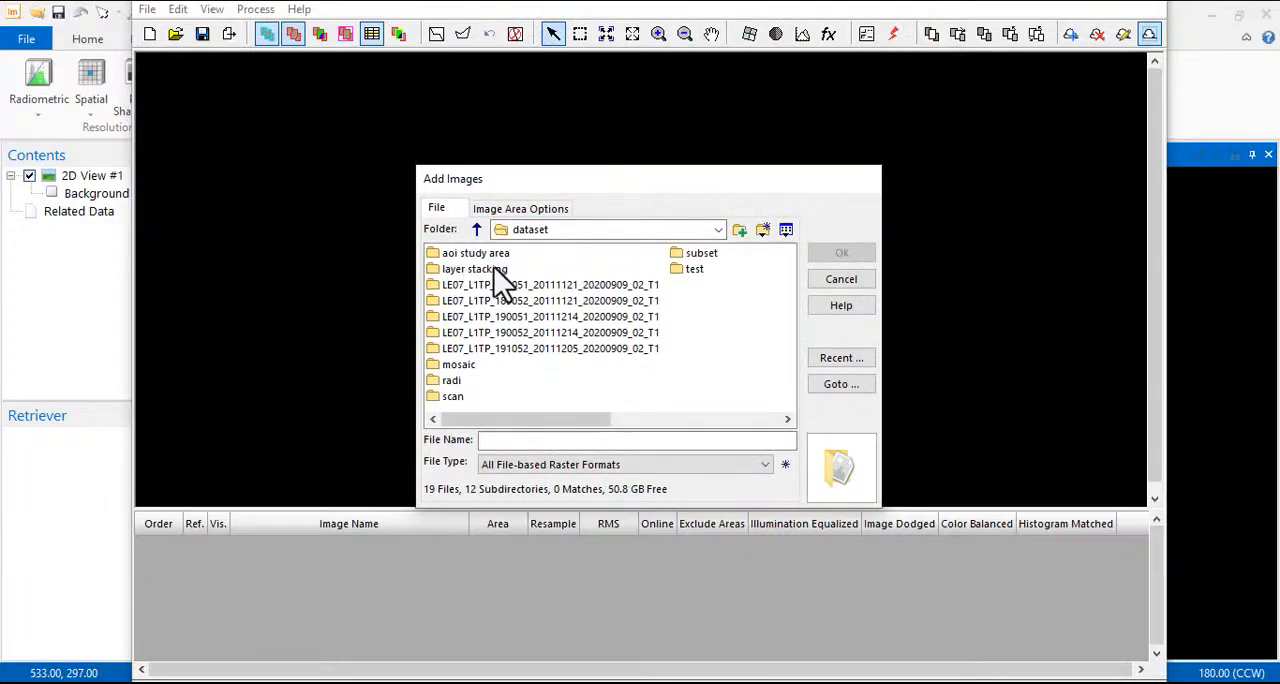
double_click(478, 269)
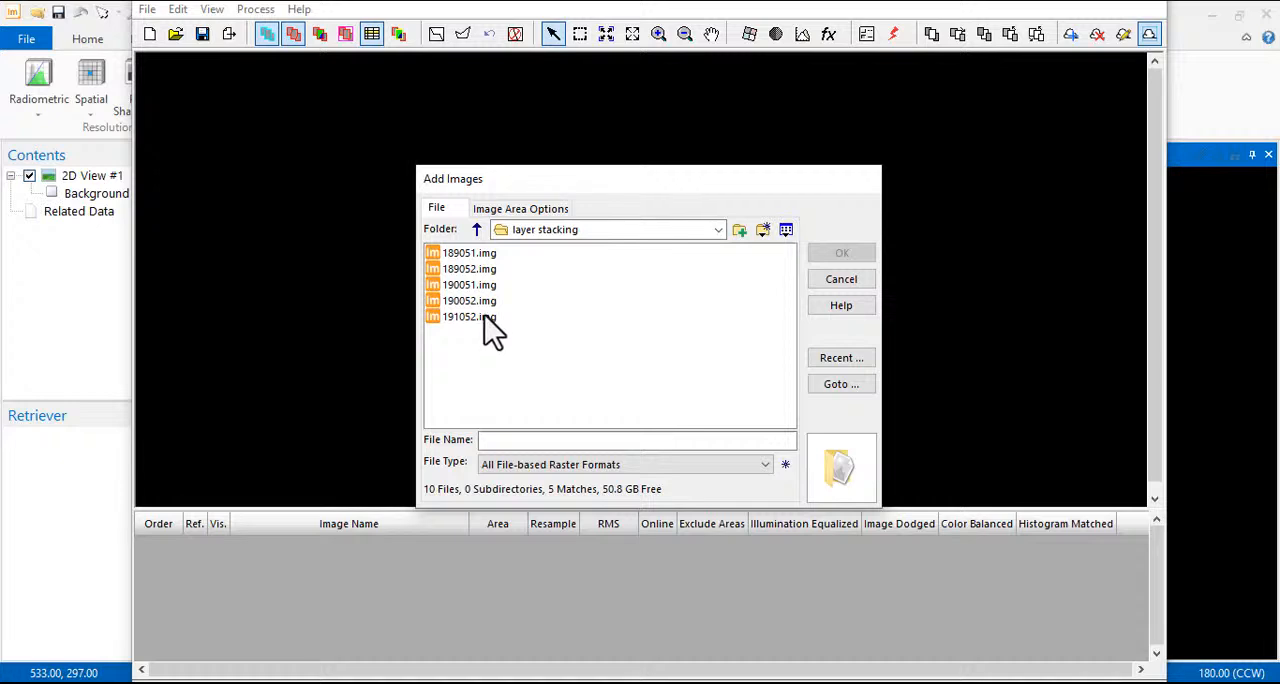
left_click_drag(474, 354, 471, 256)
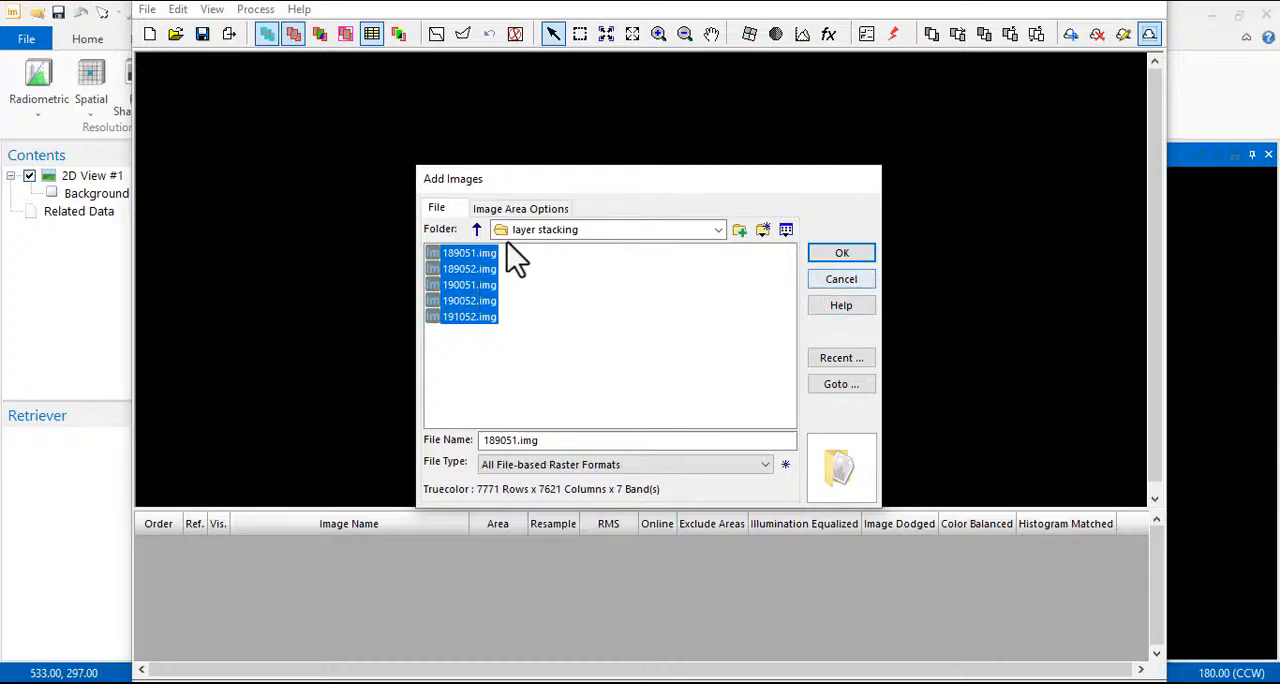
left_click(829, 255)
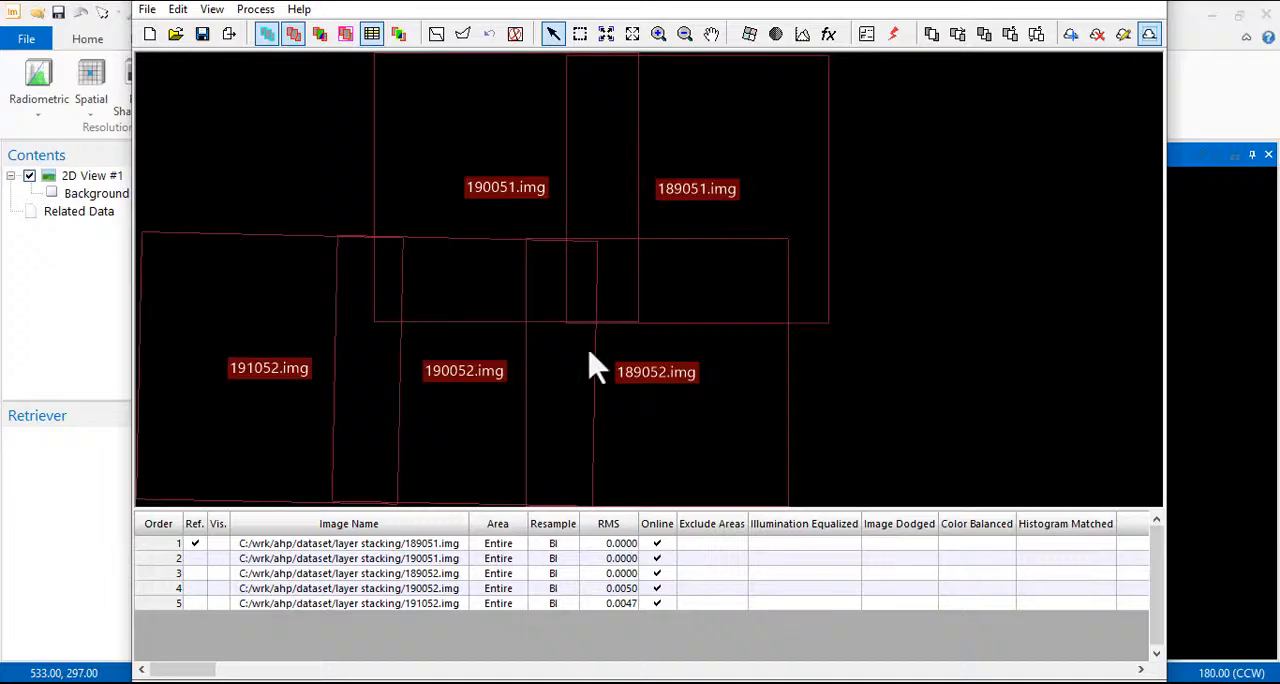
Make all five images visible and display their raster content in the mosaic view
scroll(575, 324, "down", 2)
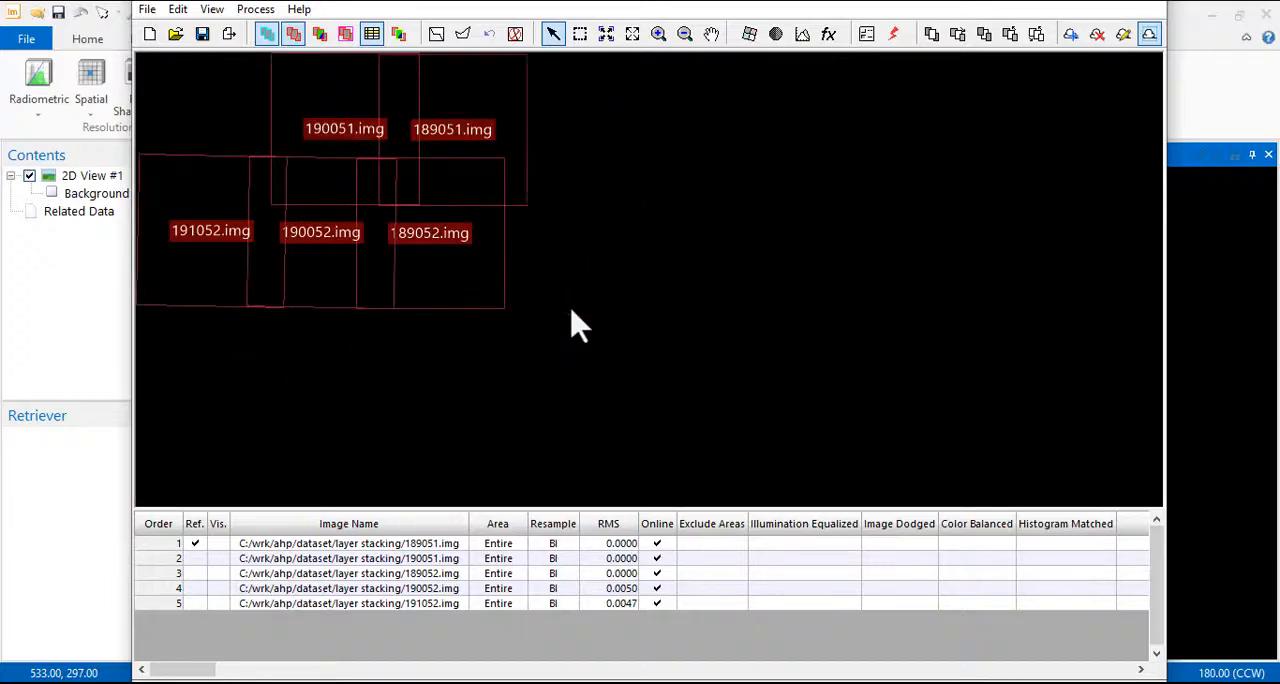
left_click(219, 544)
left_click(320, 35)
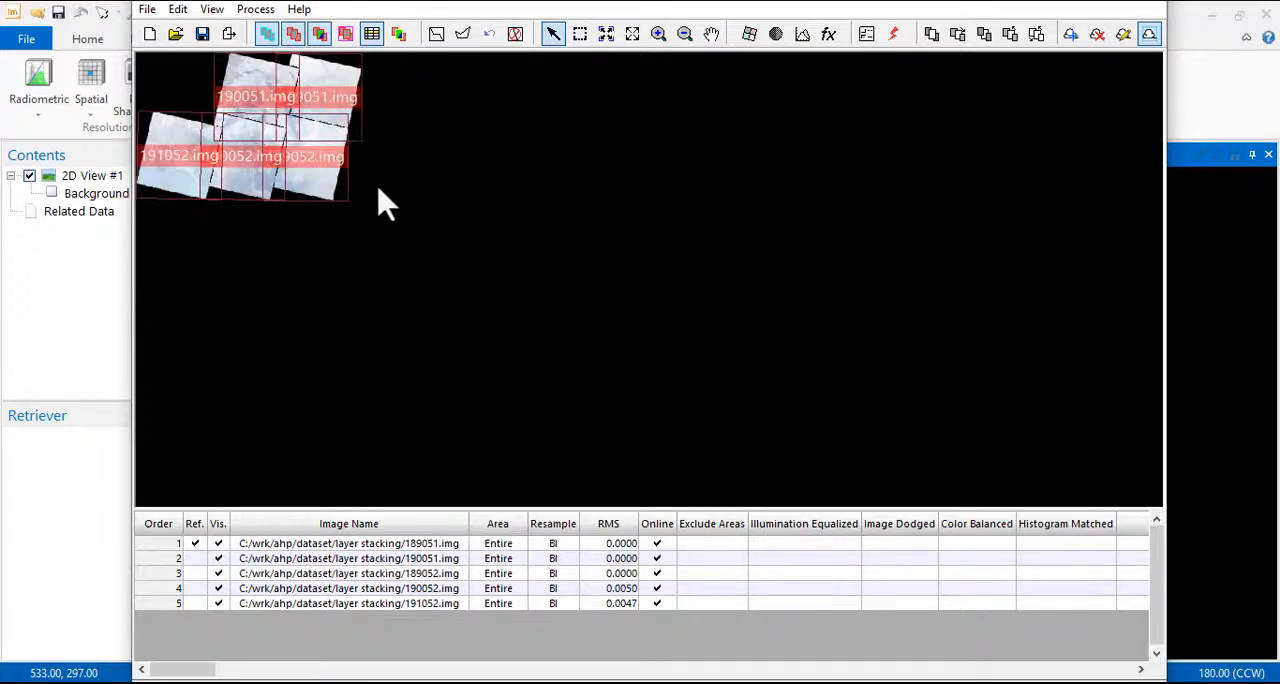
scroll(249, 104, "up", 1)
scroll(249, 104, "up", 5)
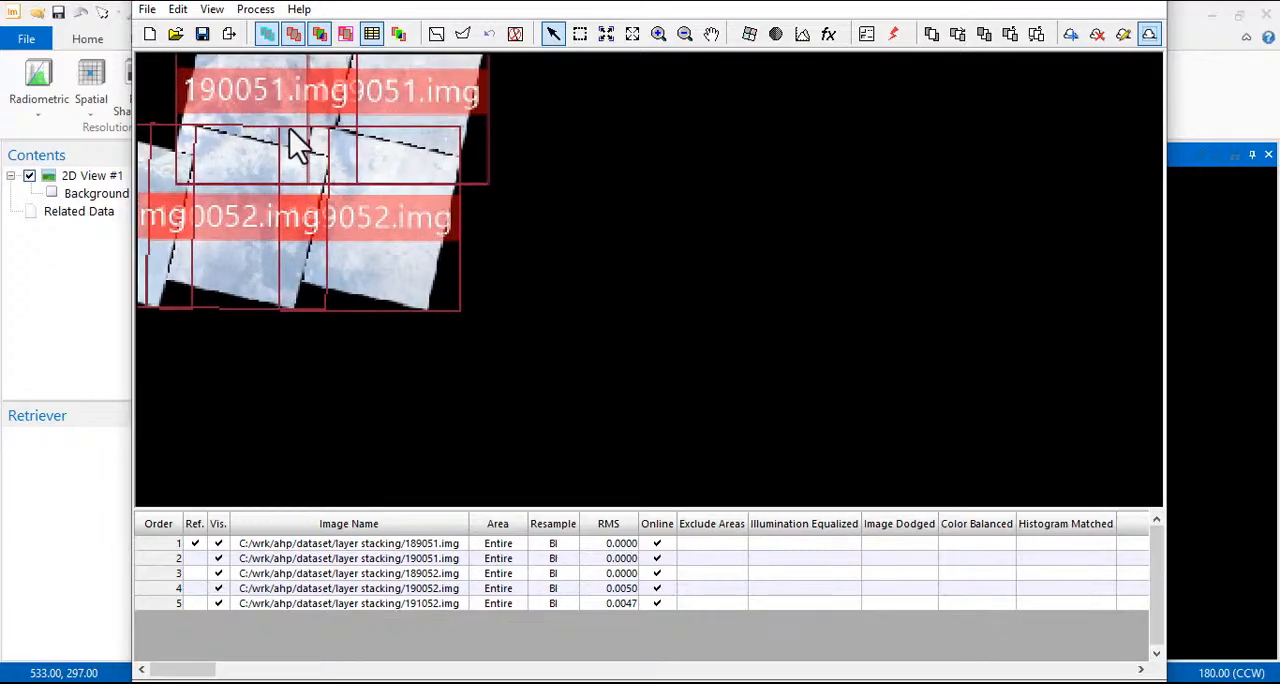
scroll(263, 114, "up", 4)
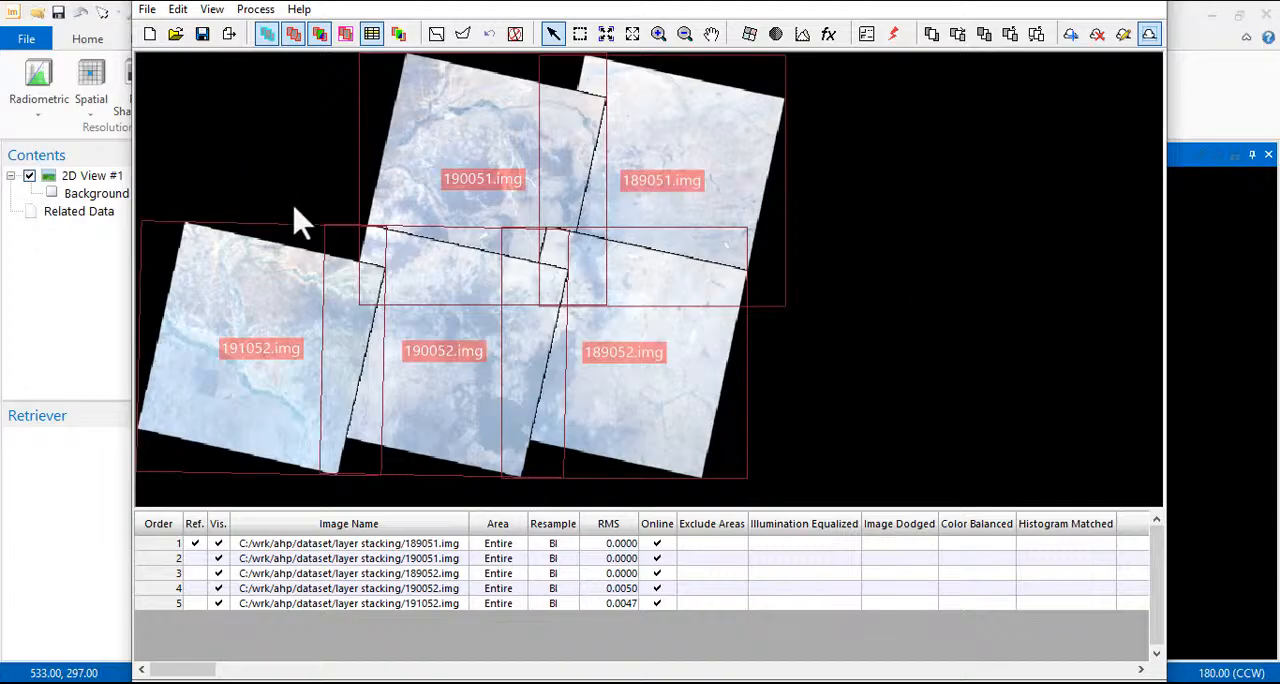
Generate seamlines for the image intersections with the Weighted Seamline method and inspect them where the scenes meet
left_click(437, 40)
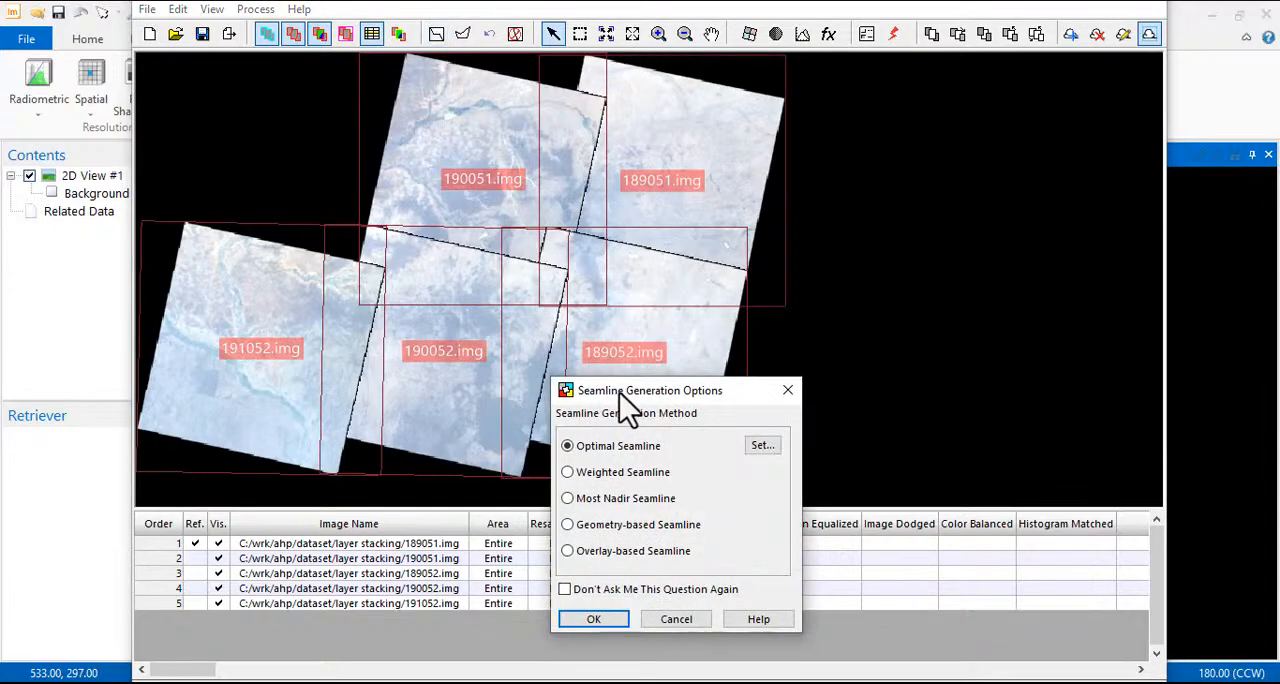
left_click_drag(627, 390, 461, 211)
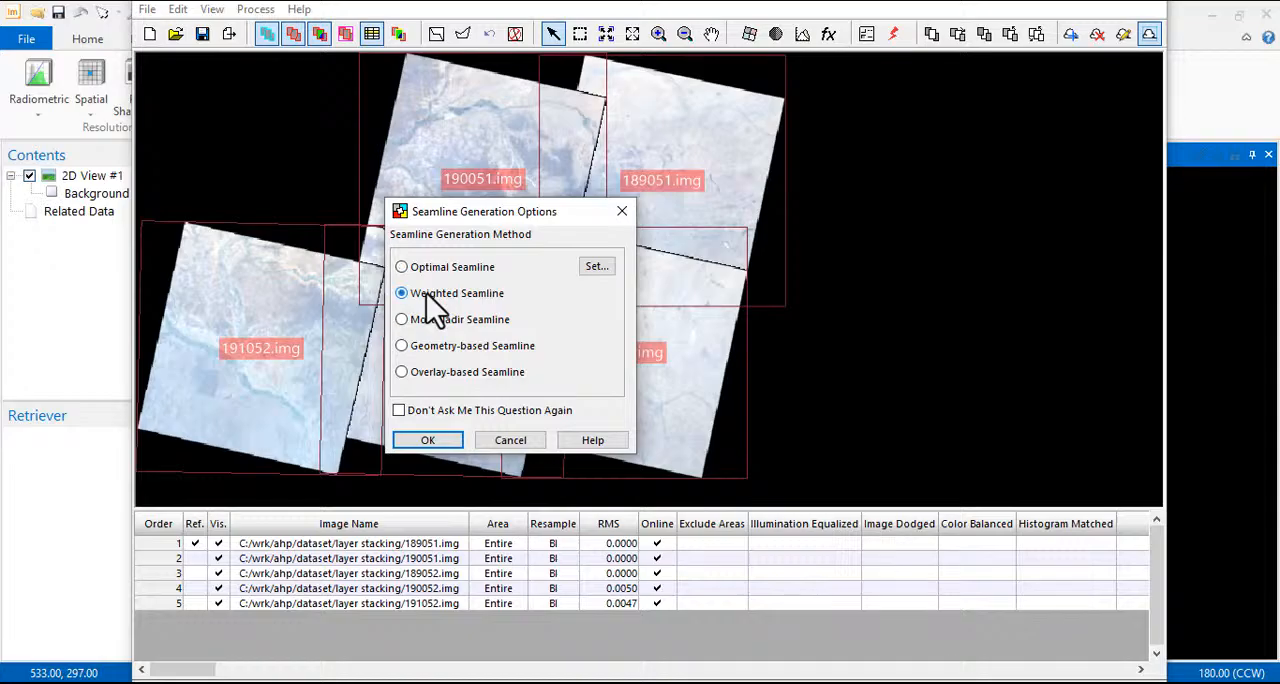
left_click(430, 440)
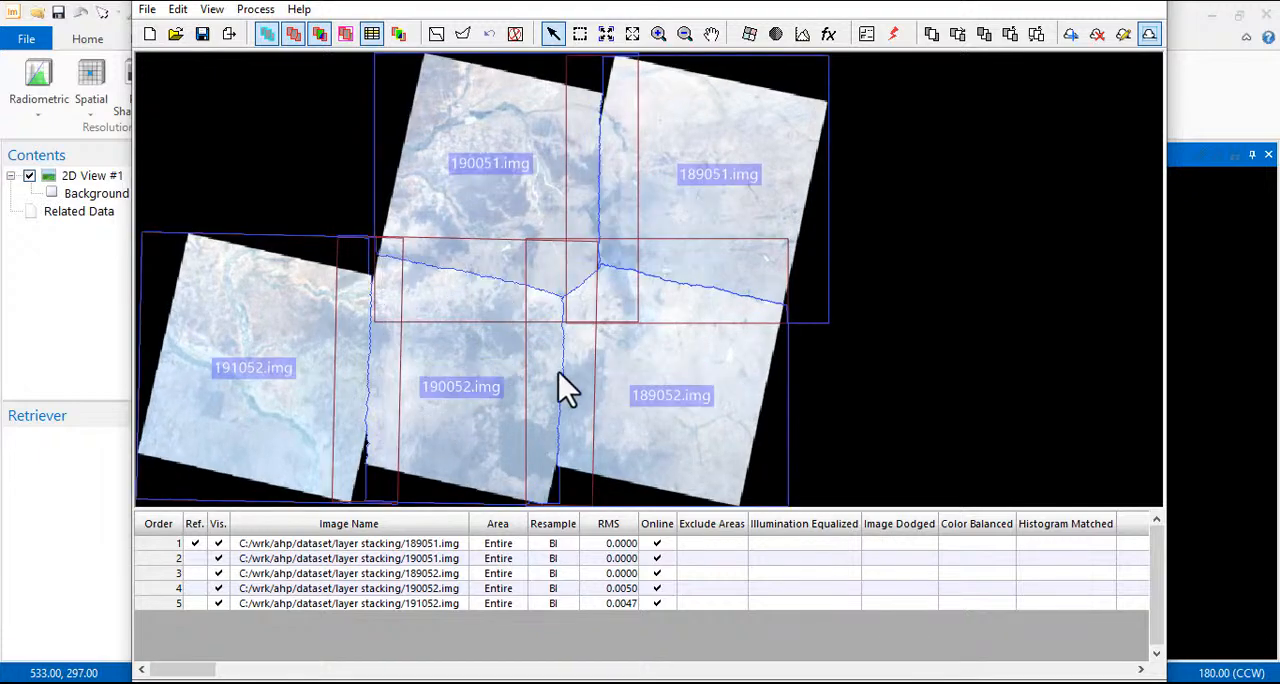
scroll(552, 360, "down", 2)
scroll(557, 343, "up", 5)
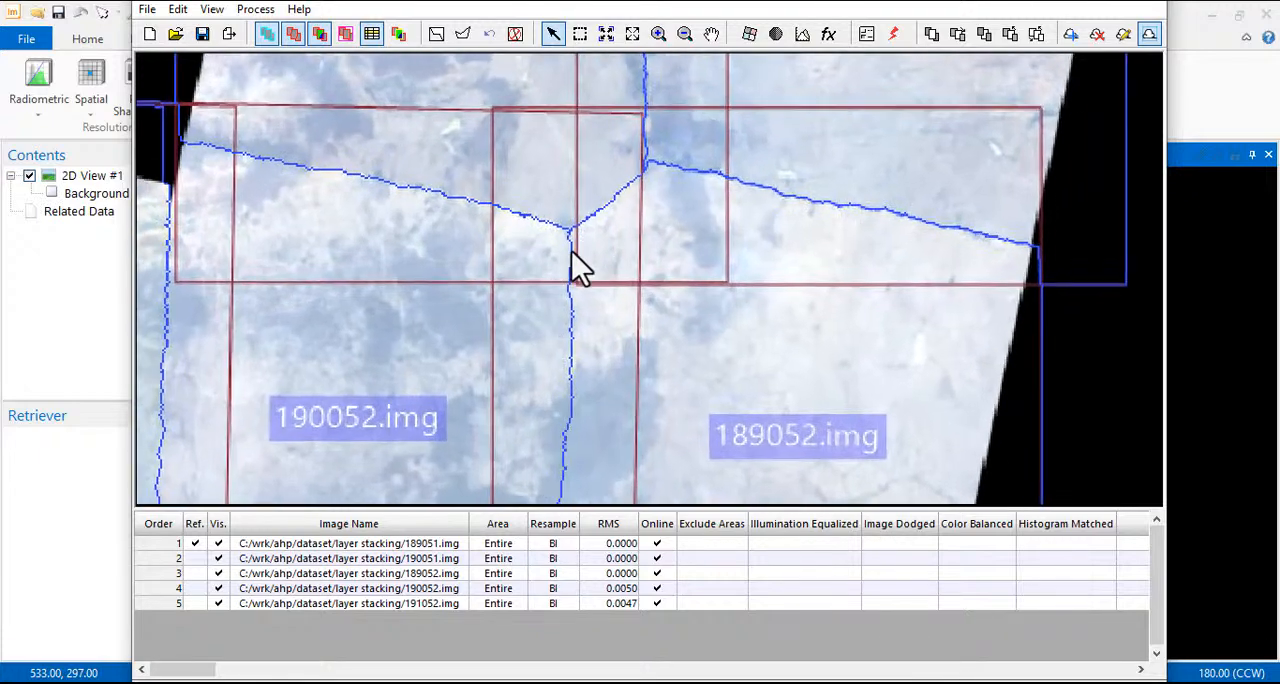
scroll(575, 258, "up", 2)
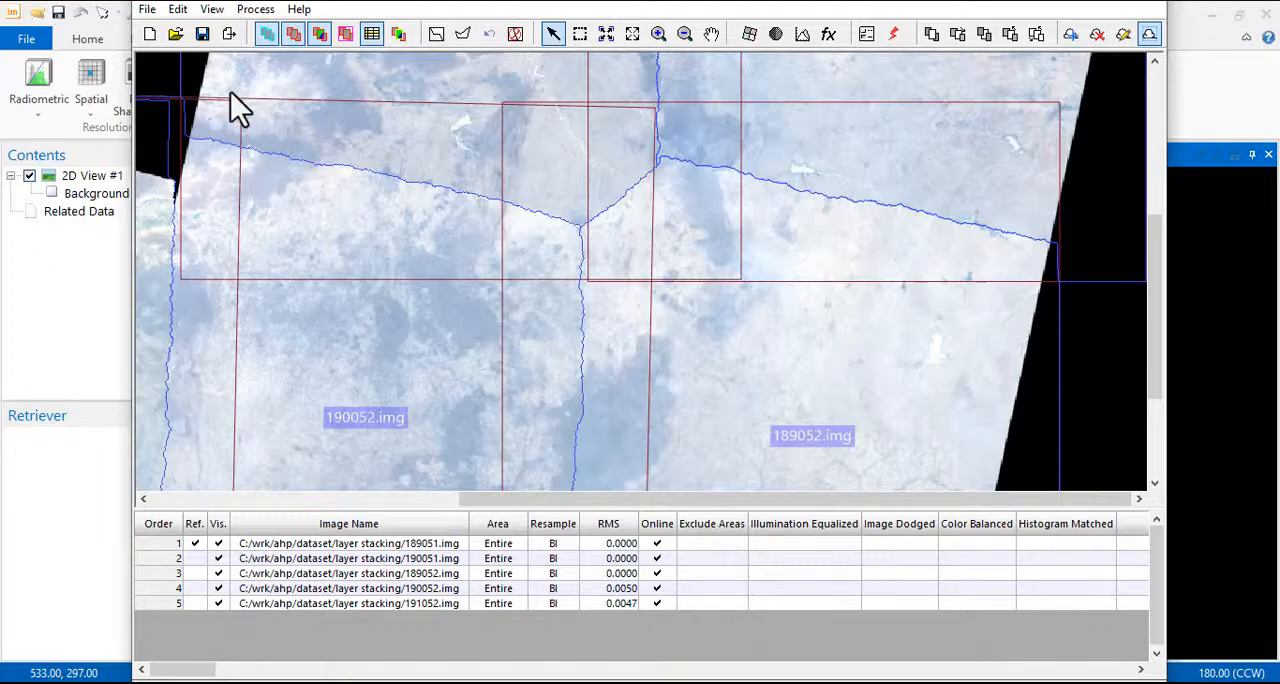
Hide the blue seamline boundaries while keeping the red image footprints, and inspect the joins between the scenes
left_click(266, 33)
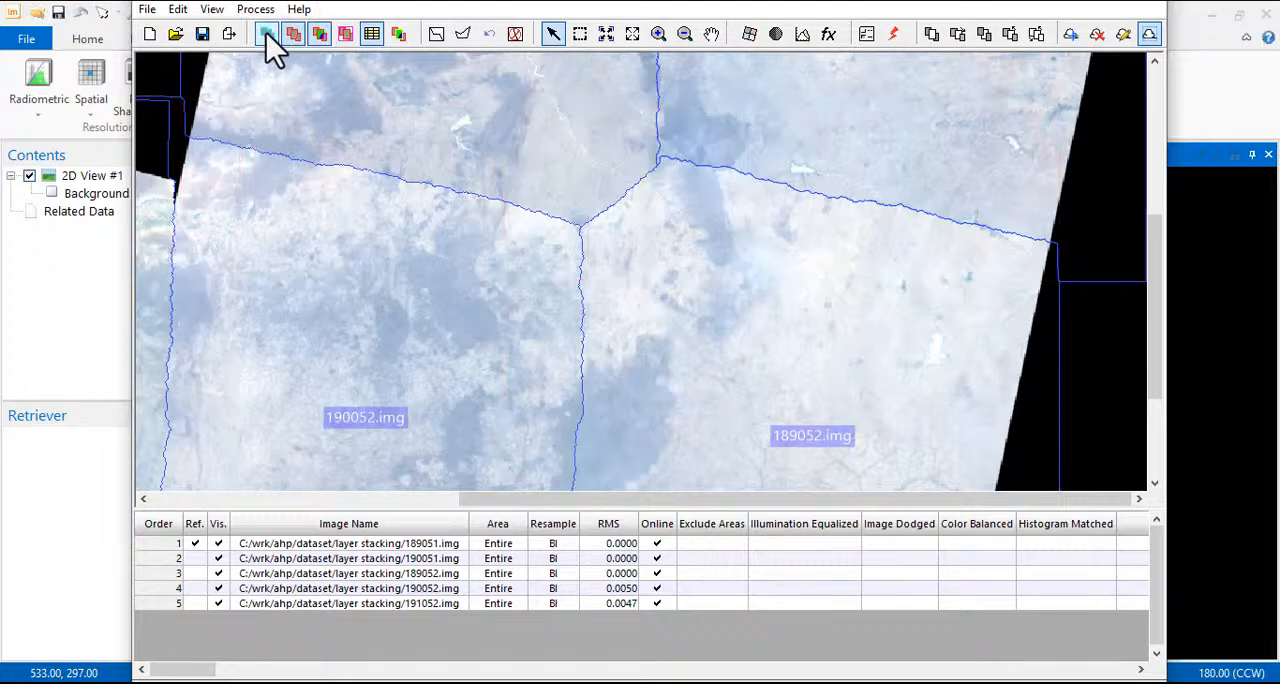
left_click(266, 33)
left_click(293, 34)
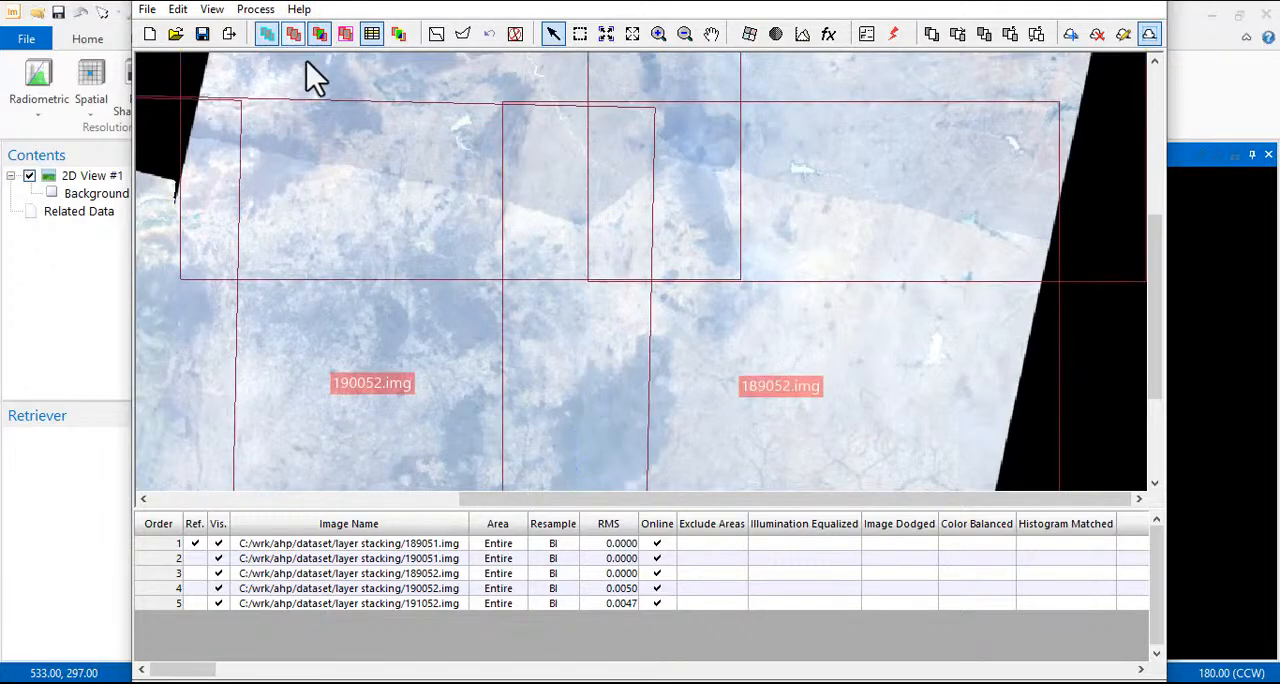
scroll(517, 197, "up", 3)
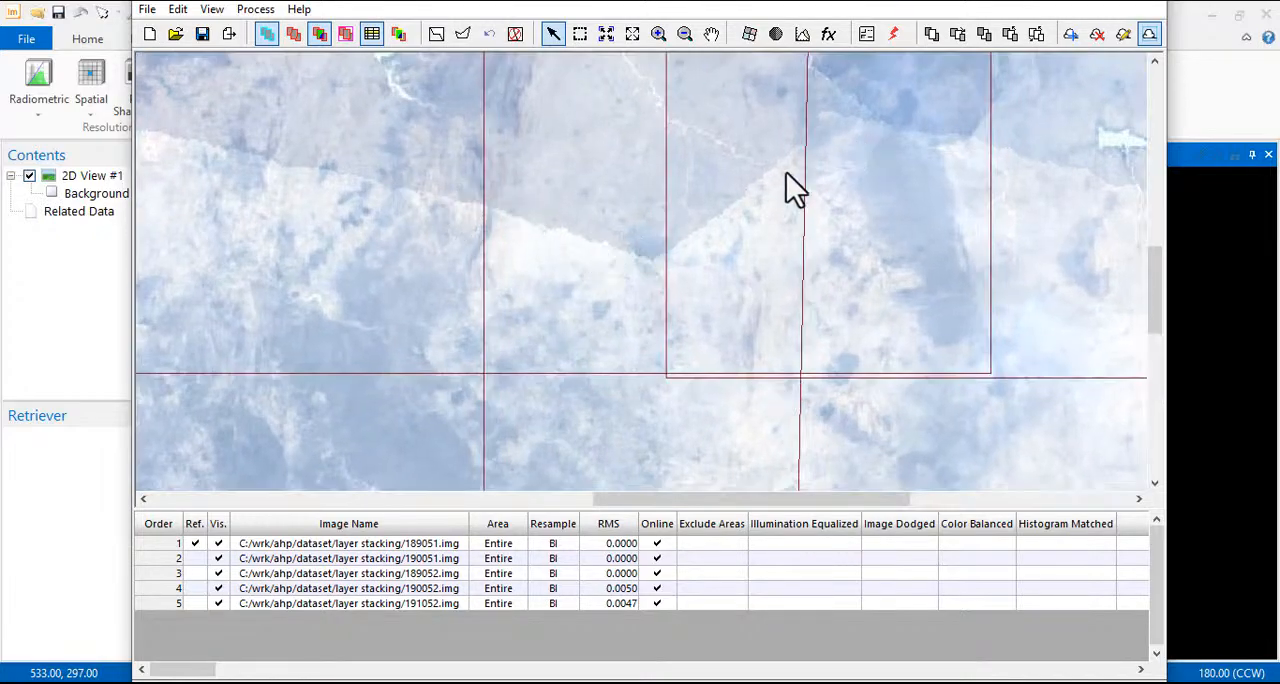
scroll(595, 213, "down", 4)
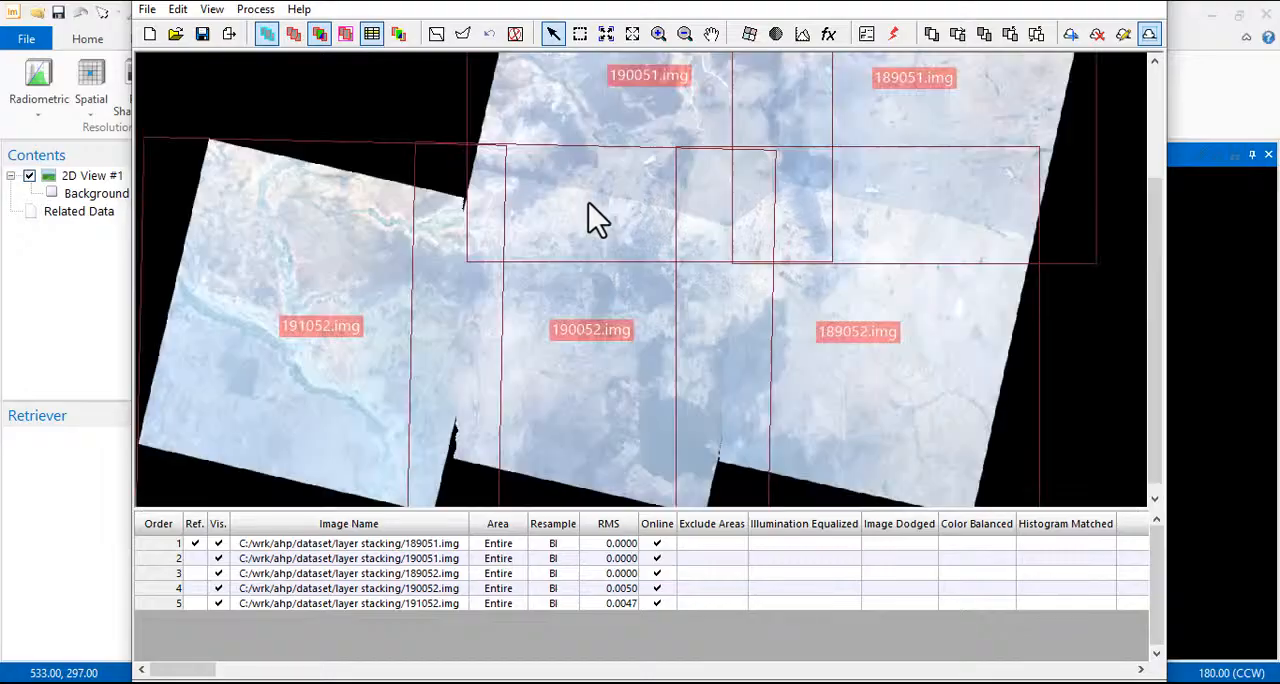
scroll(588, 202, "down", 2)
scroll(588, 202, "up", 1)
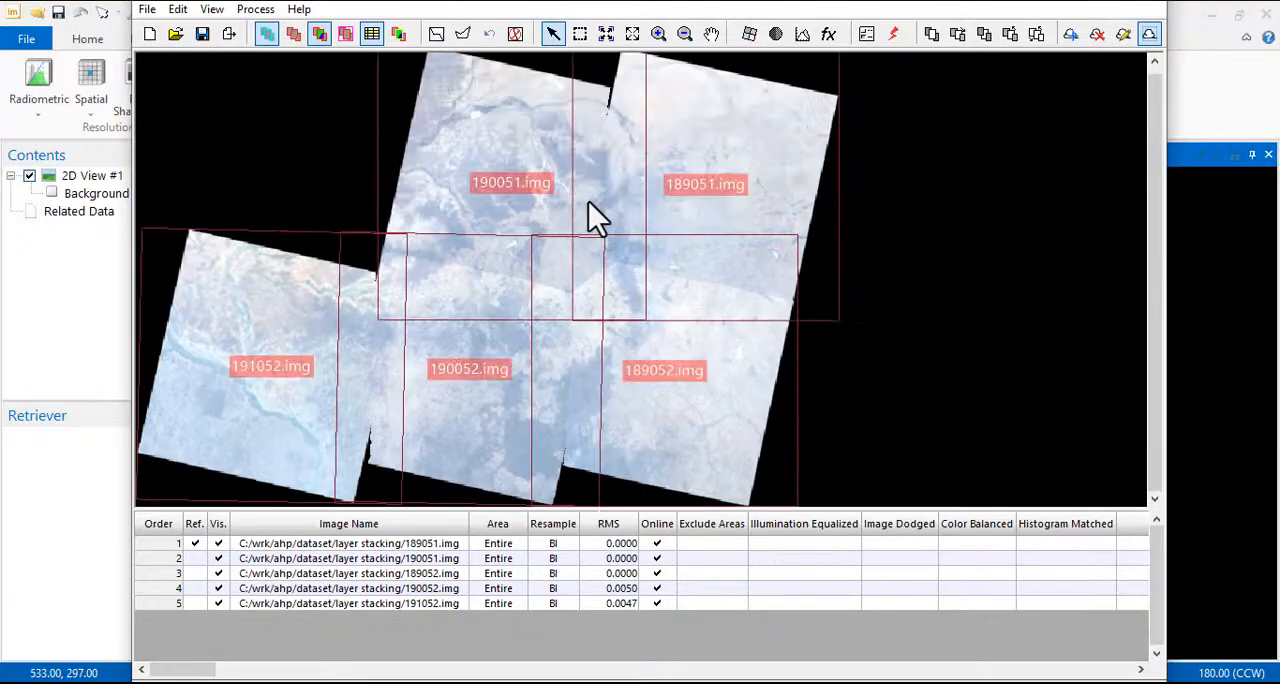
Regenerate the seamlines with the Most Nadir Seamline method and check the join between 191052.img and its neighbours
left_click(437, 36)
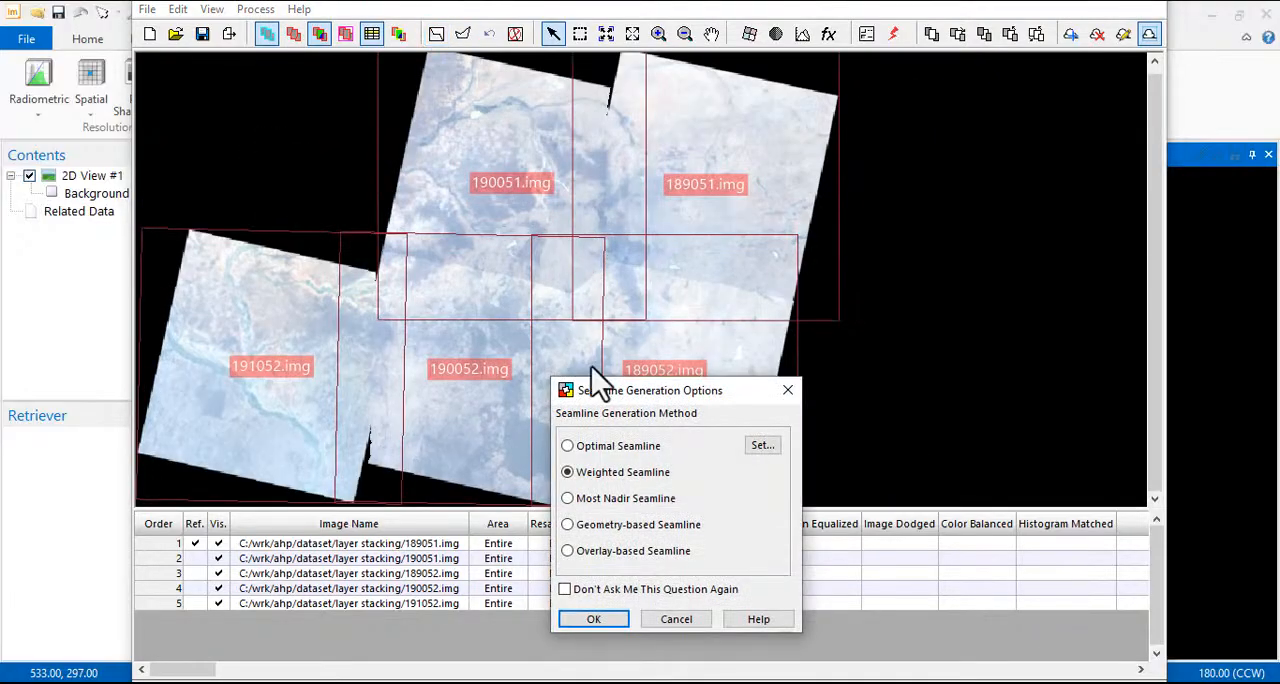
left_click(599, 501)
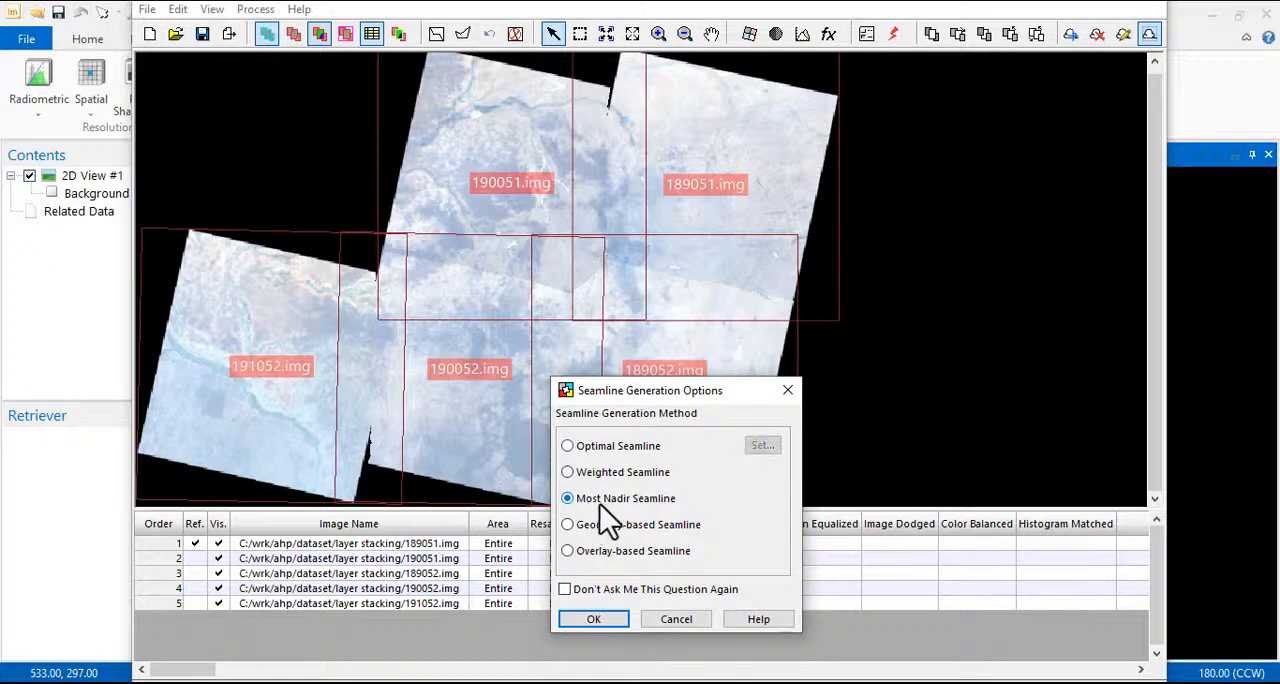
left_click(604, 619)
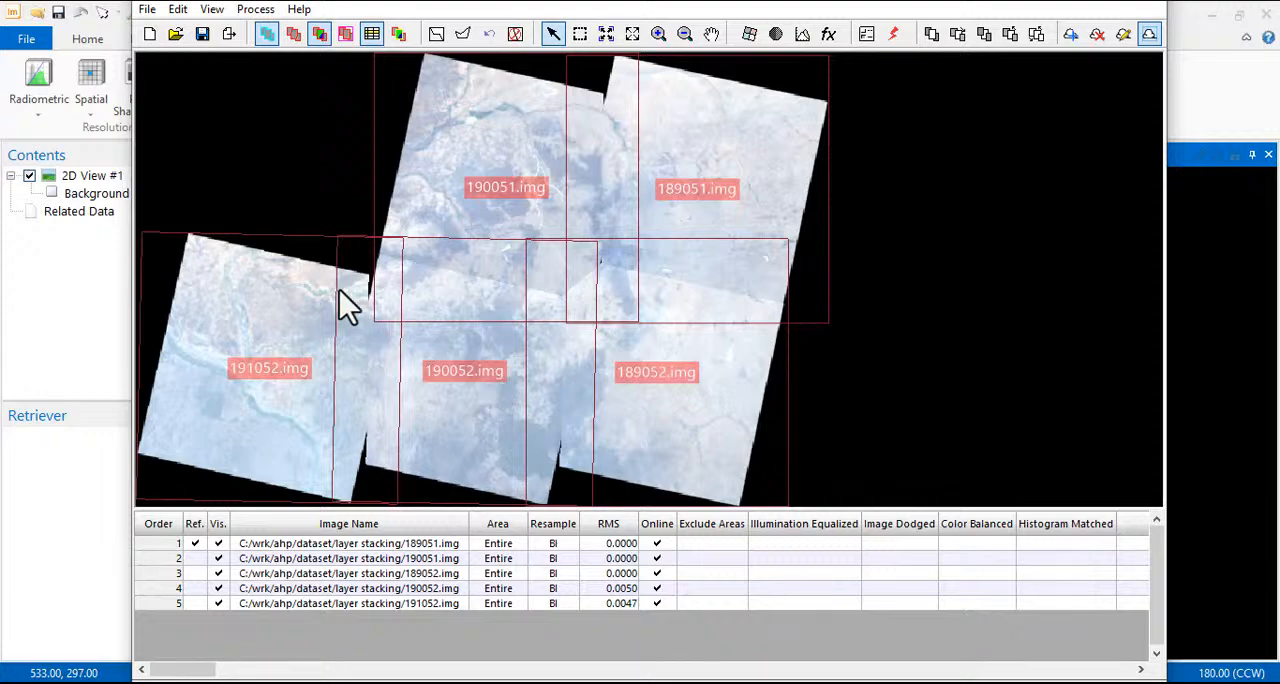
scroll(345, 290, "up", 4)
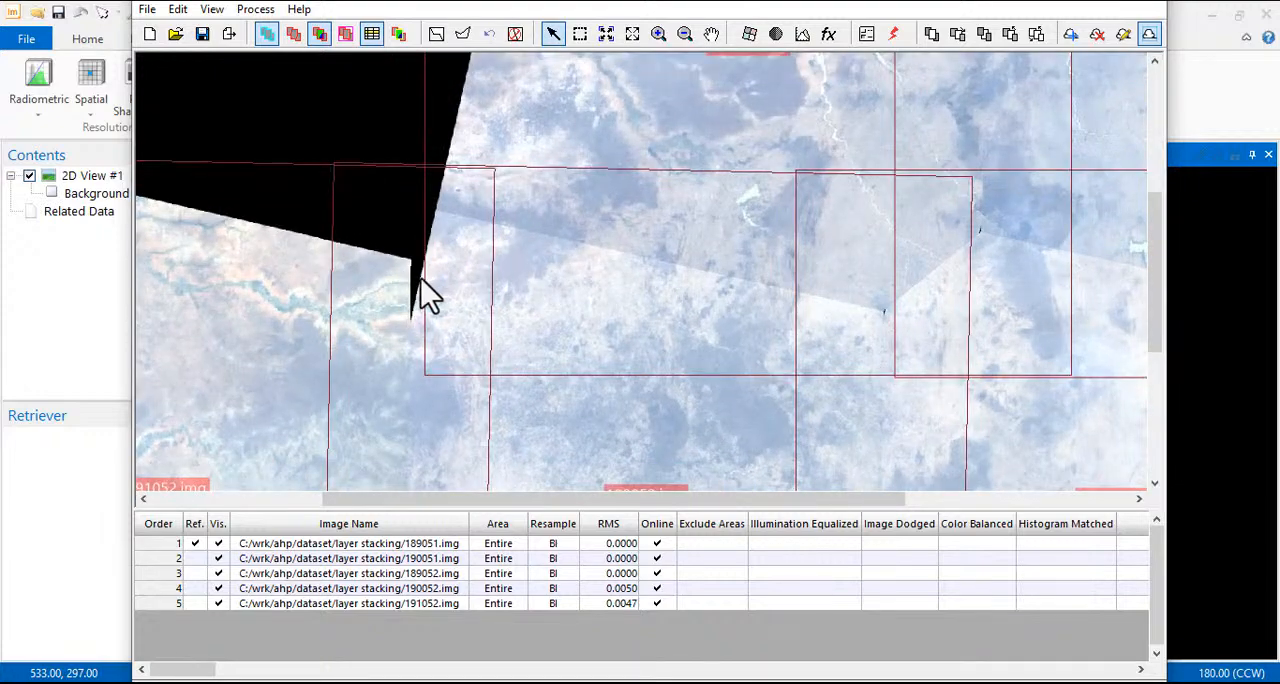
scroll(422, 290, "down", 3)
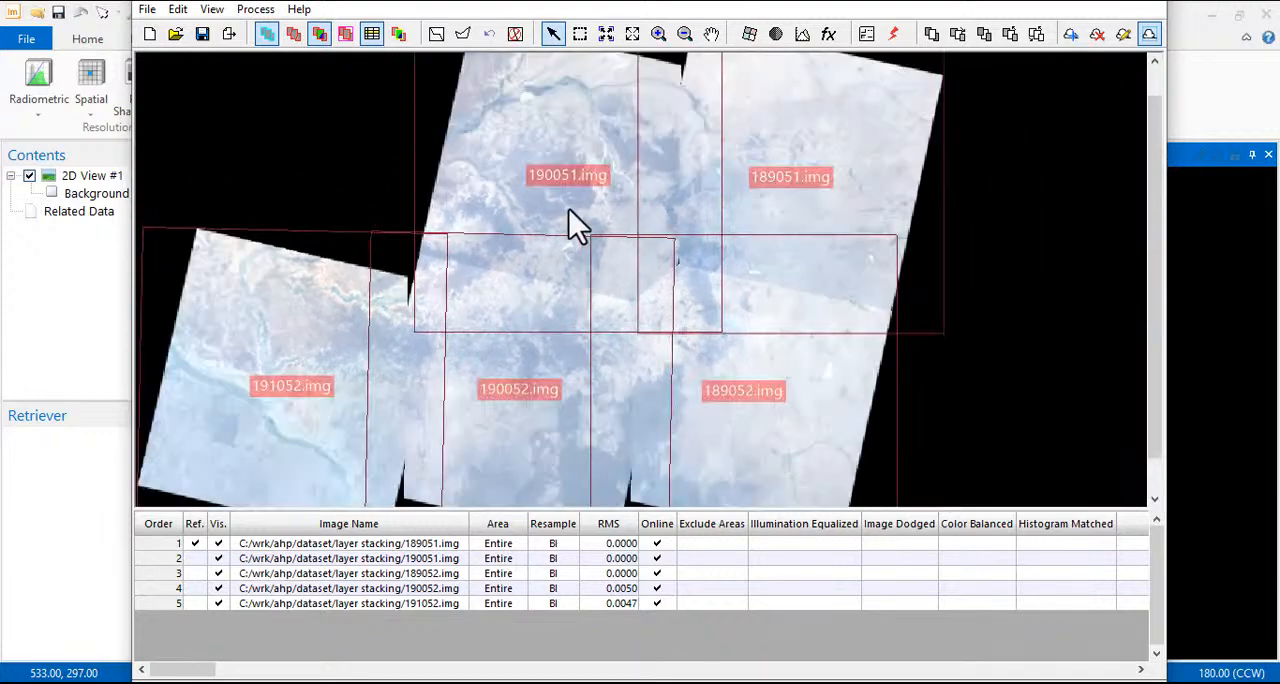
Regenerate the seamlines with the Geometry-based Seamline method and inspect the overlap areas
left_click(436, 36)
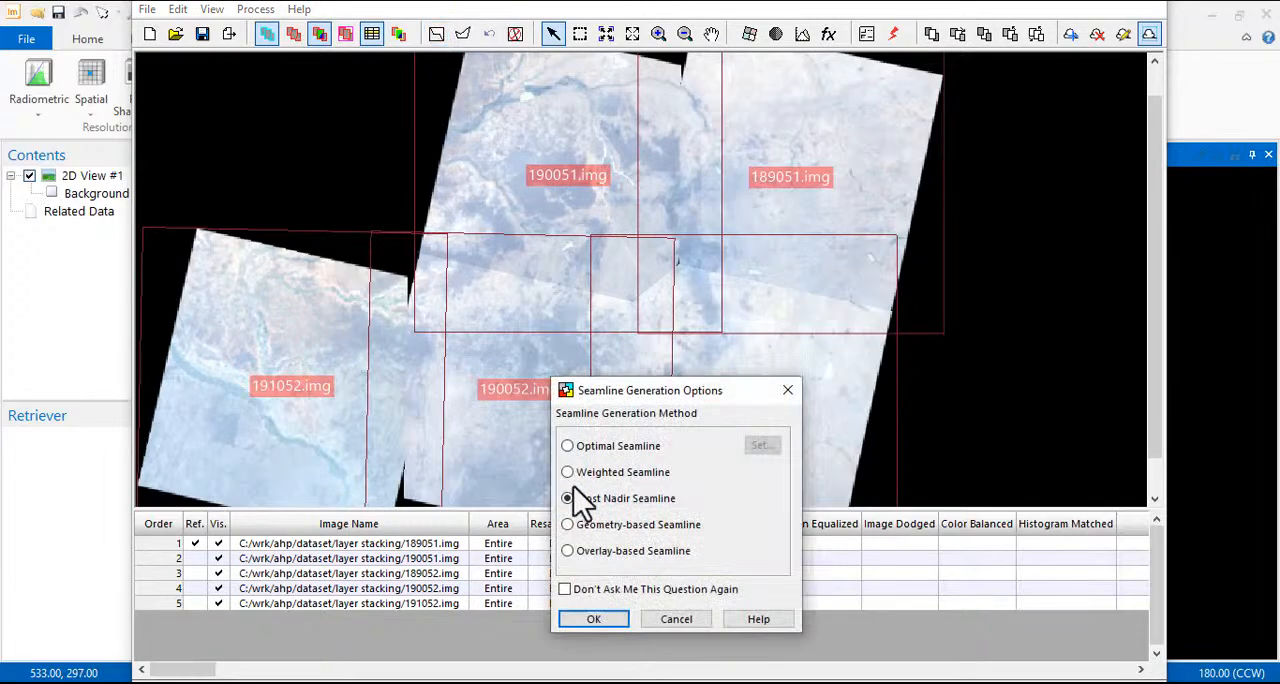
left_click(589, 528)
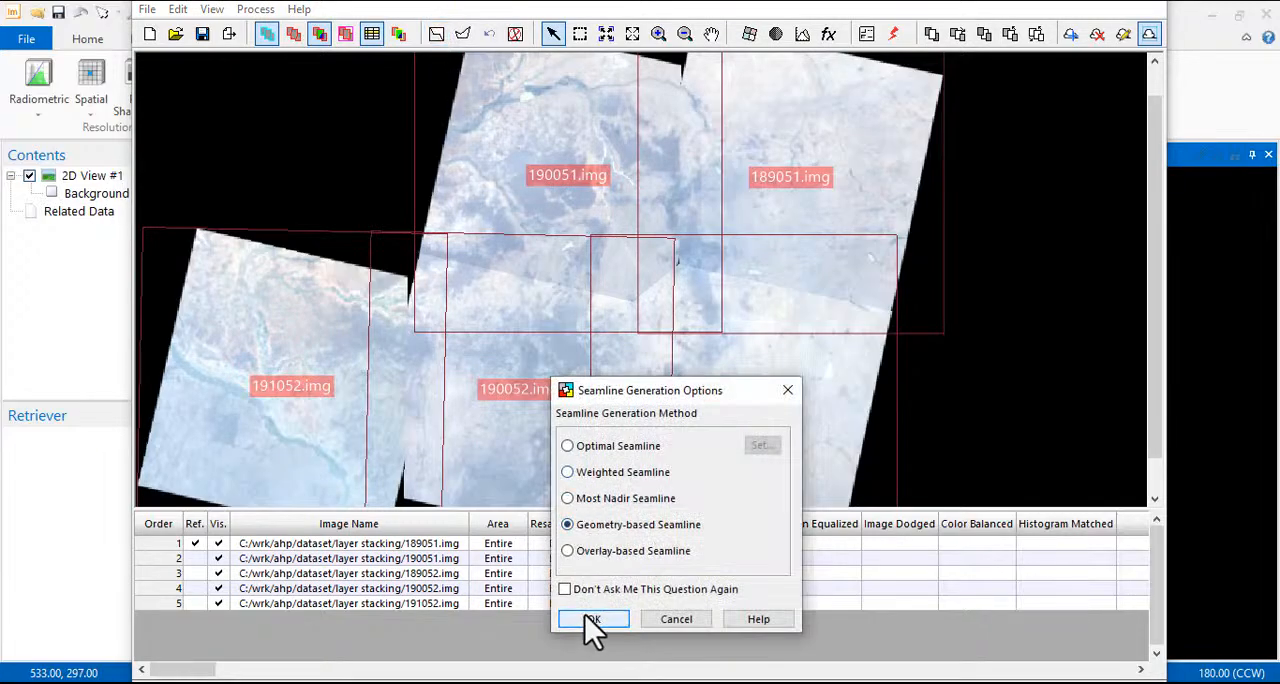
left_click(588, 617)
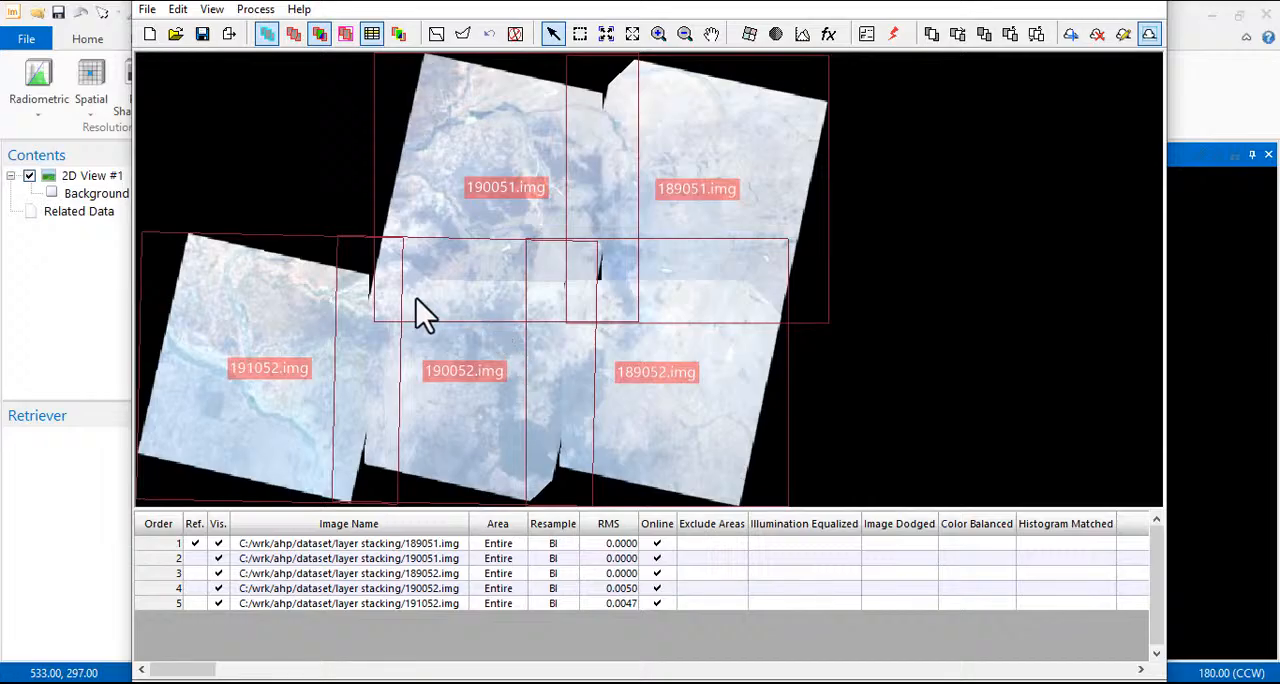
scroll(386, 277, "up", 4)
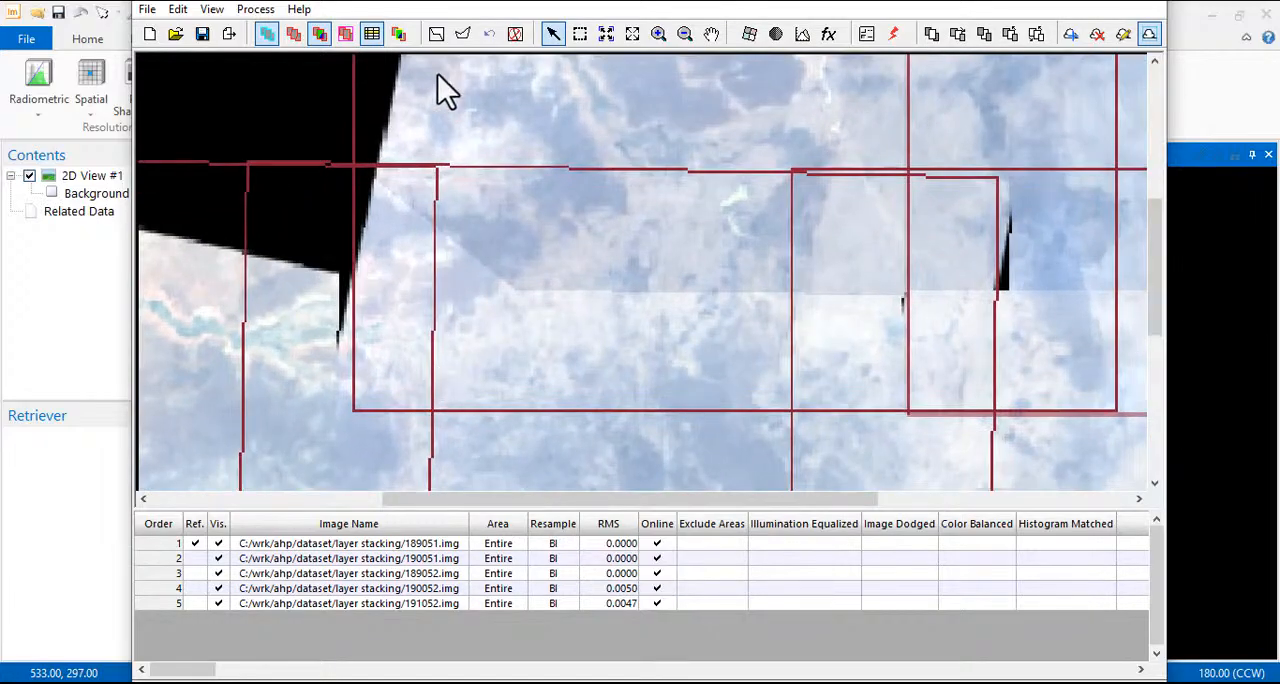
Regenerate the seamlines with the Overlay-based Seamline method and inspect the gaps between the scenes
left_click(437, 36)
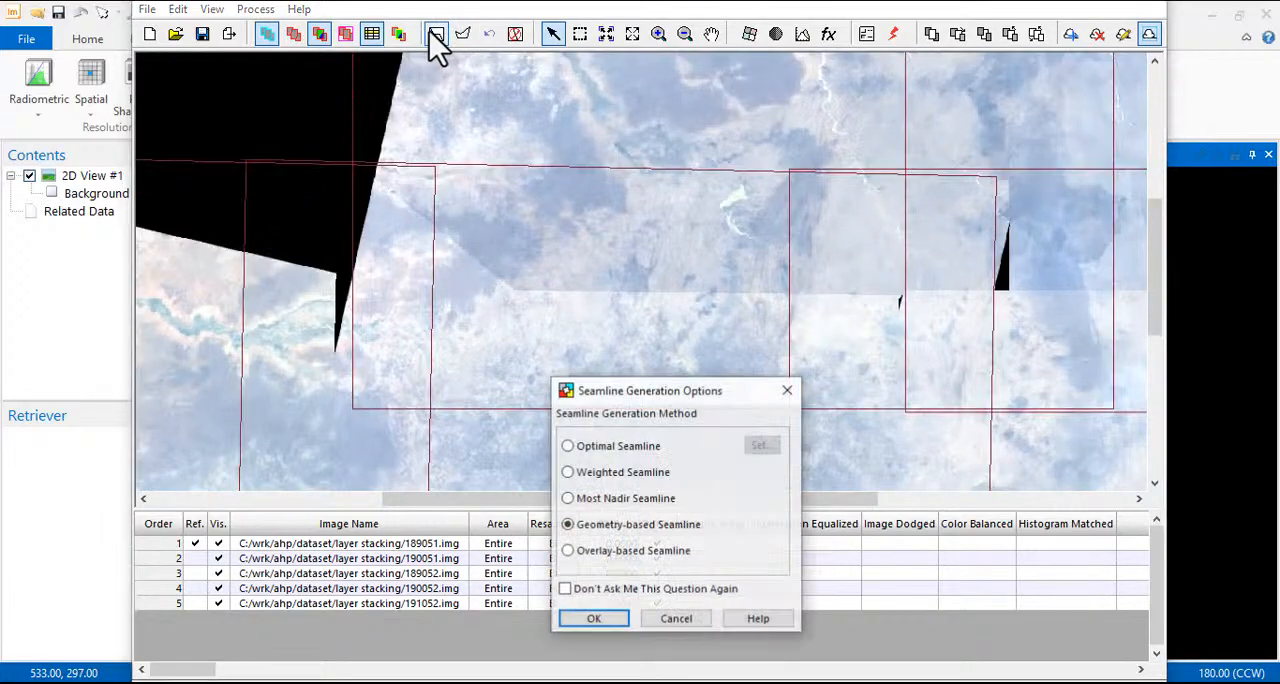
left_click(605, 553)
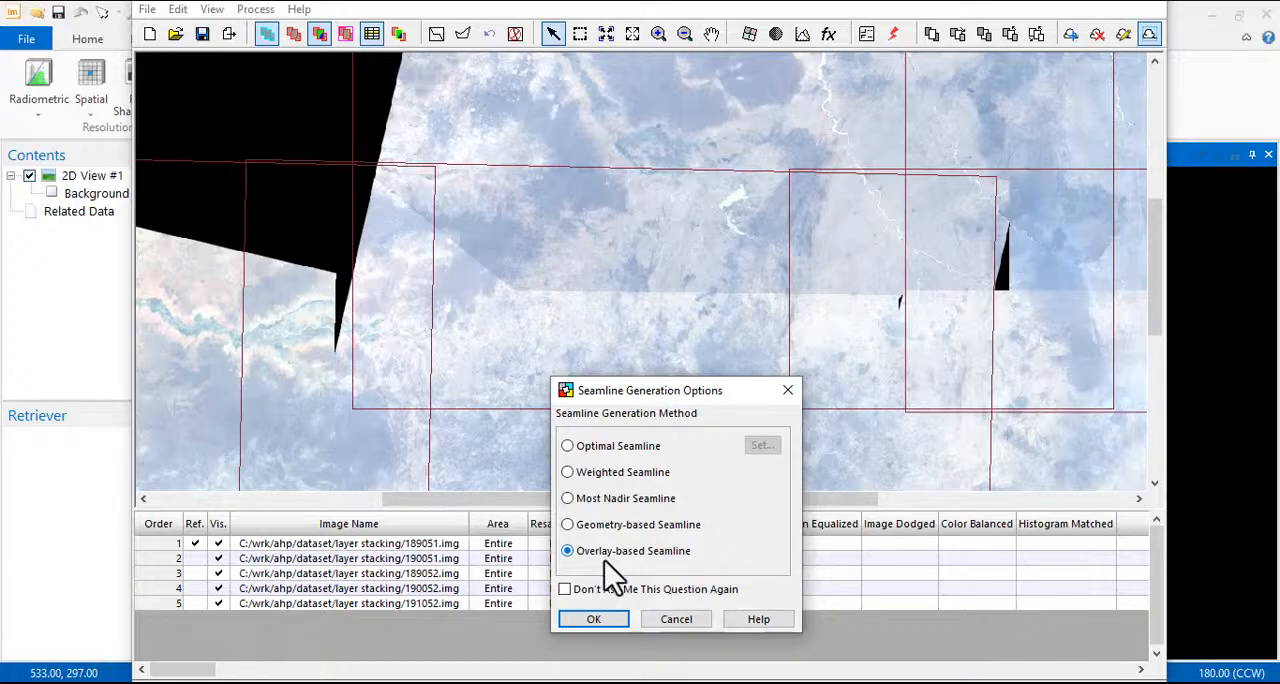
left_click(593, 620)
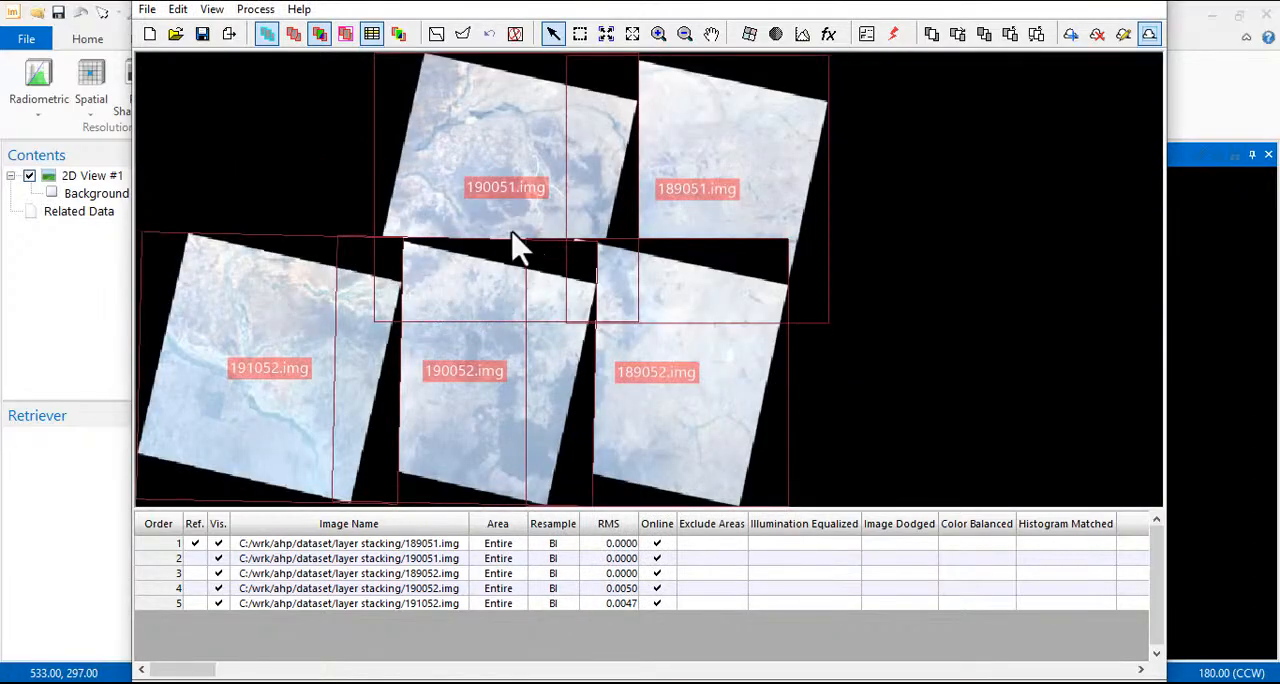
scroll(505, 245, "up", 3)
scroll(503, 234, "up", 2)
scroll(503, 234, "down", 3)
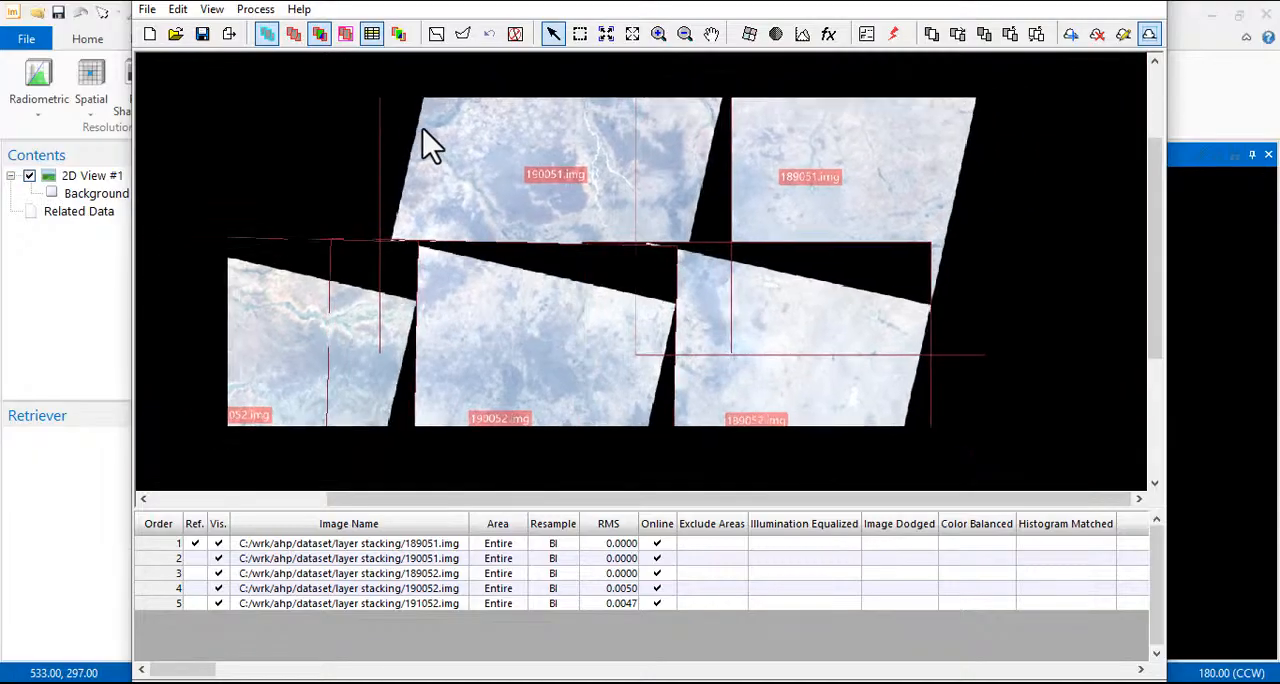
Regenerate the seamlines with the Optimal Seamline method and inspect the blue lines across the image overlaps
left_click(436, 36)
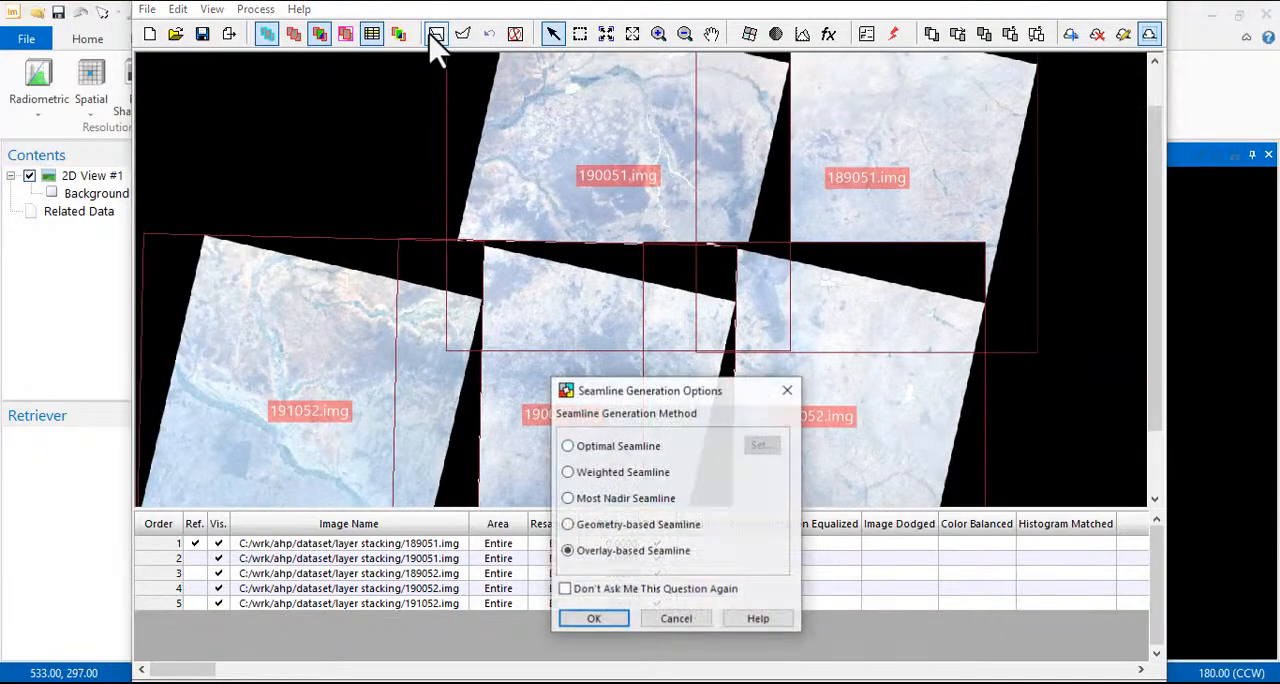
left_click(603, 447)
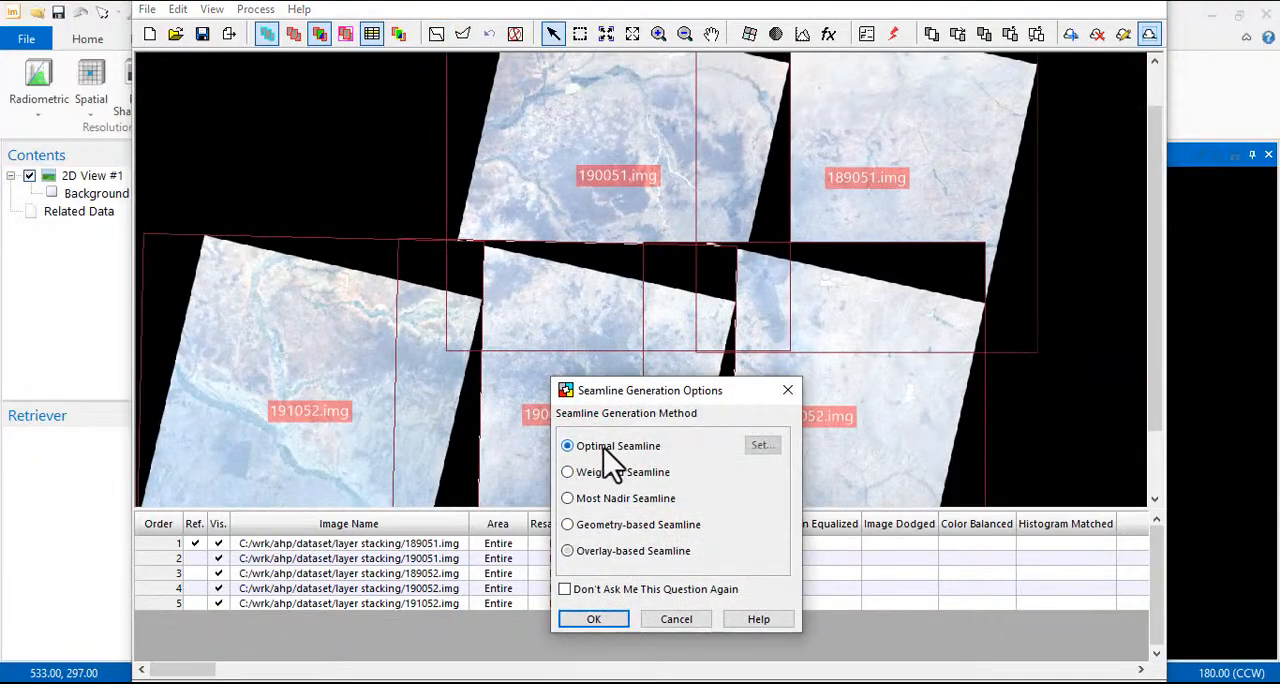
left_click(594, 617)
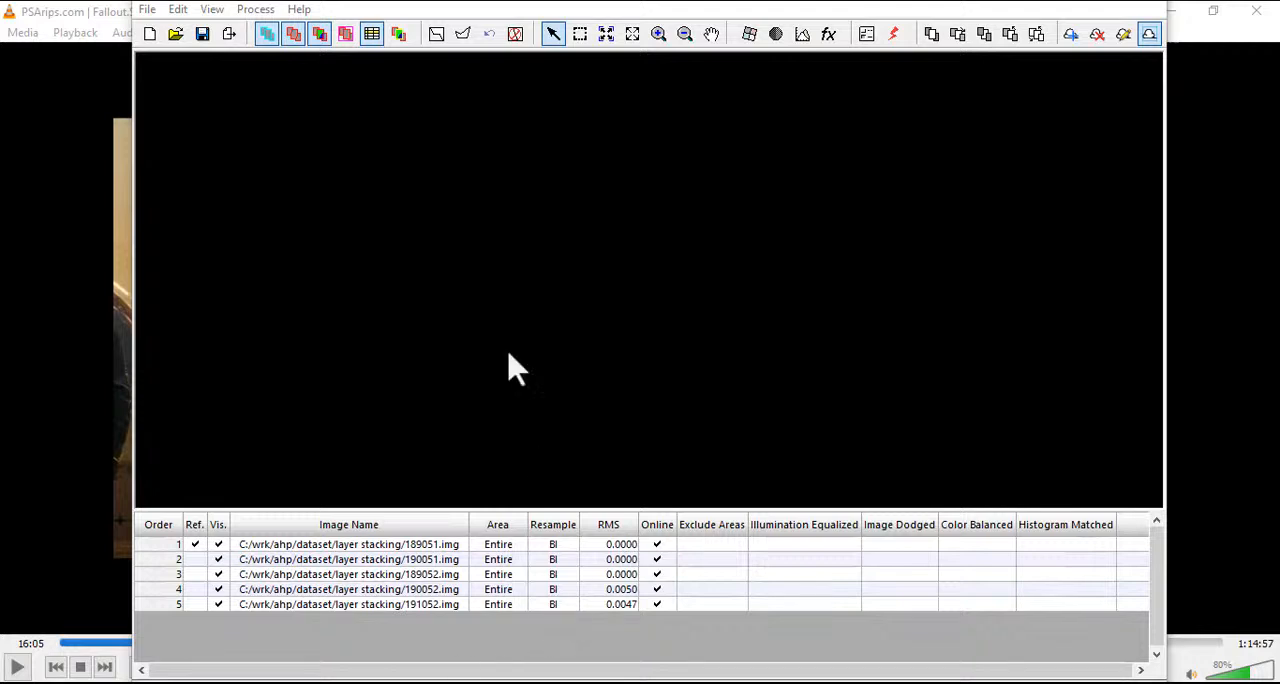
left_click(438, 34)
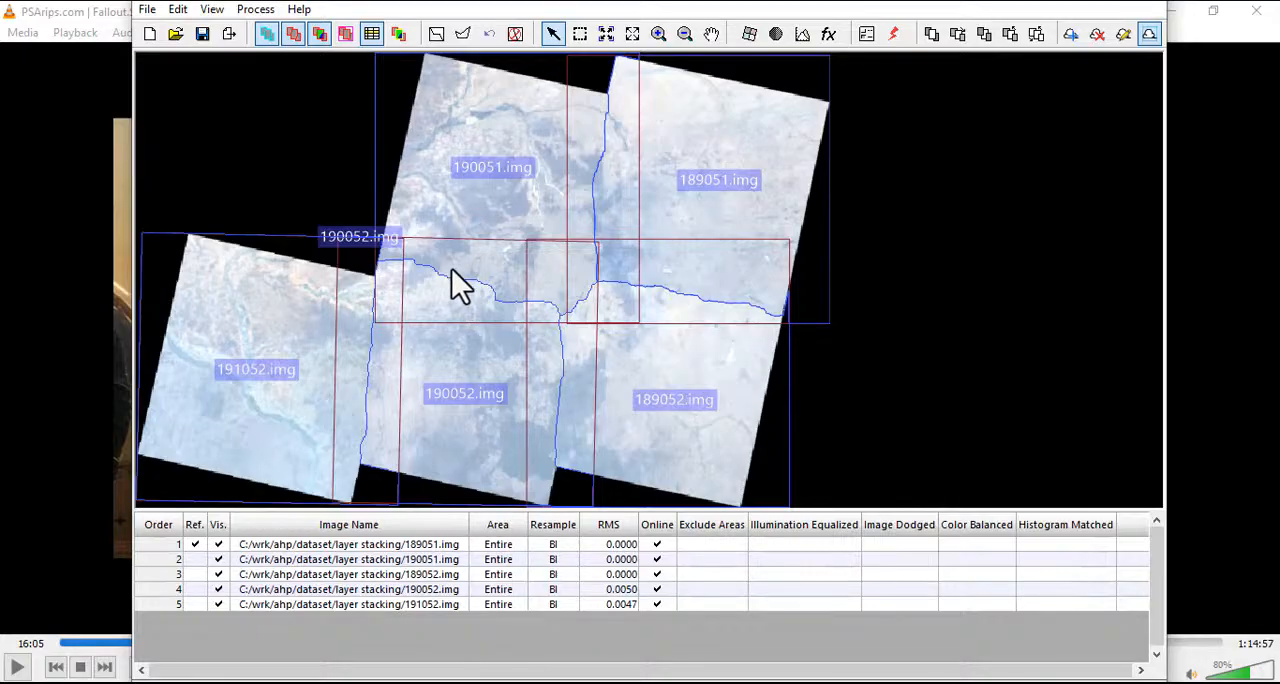
scroll(448, 258, "down", 2)
scroll(444, 266, "up", 5)
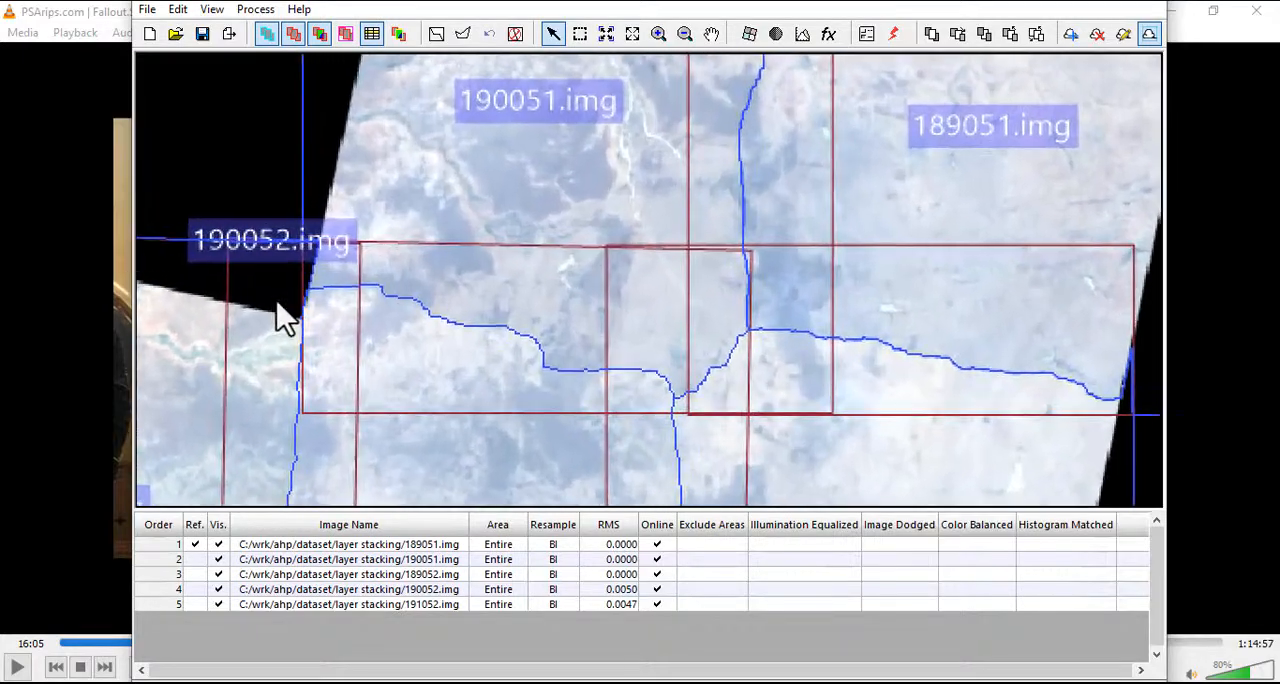
scroll(314, 305, "up", 3)
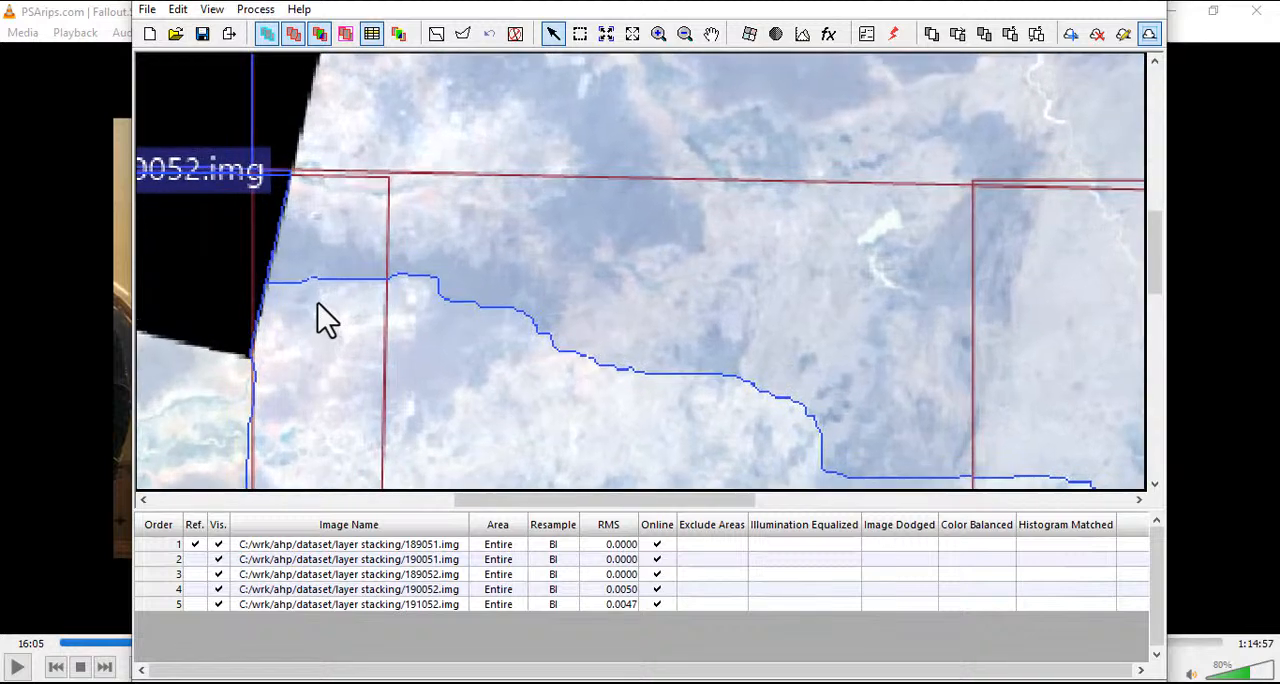
Hide the blue seamline boundaries and view the join between 190051.img and 190052.img
left_click(318, 33)
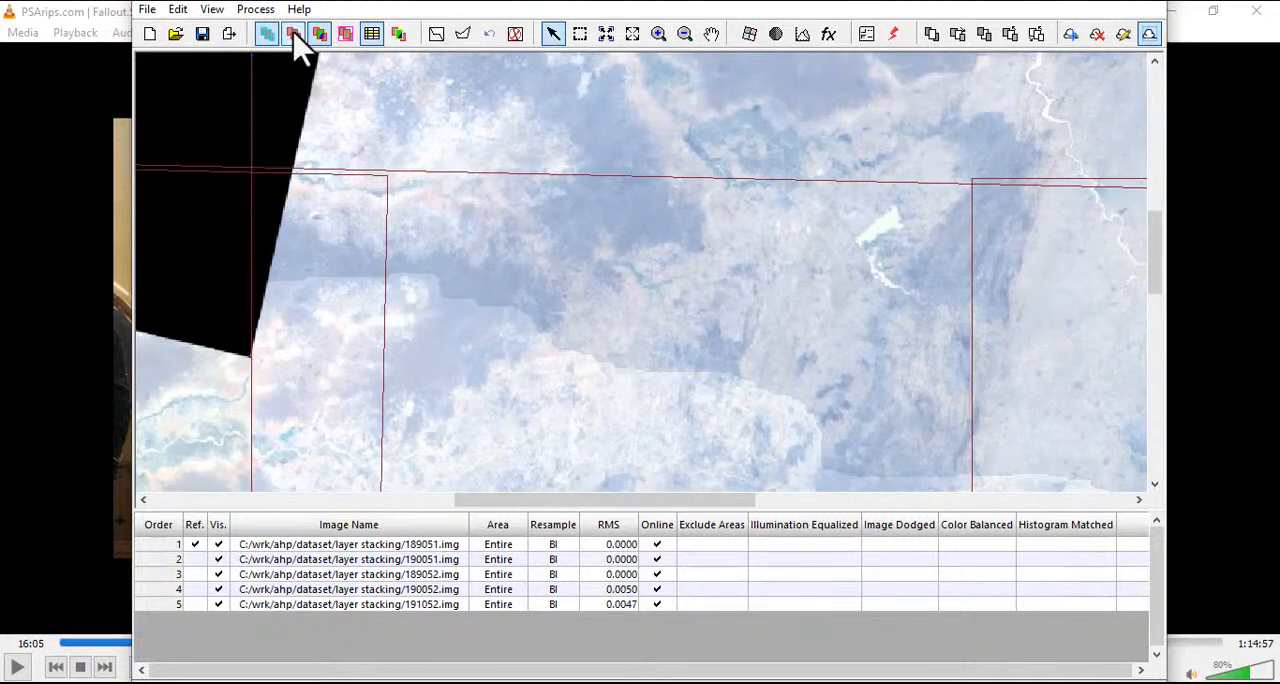
left_click_drag(243, 366, 414, 210)
left_click_drag(540, 146, 365, 110)
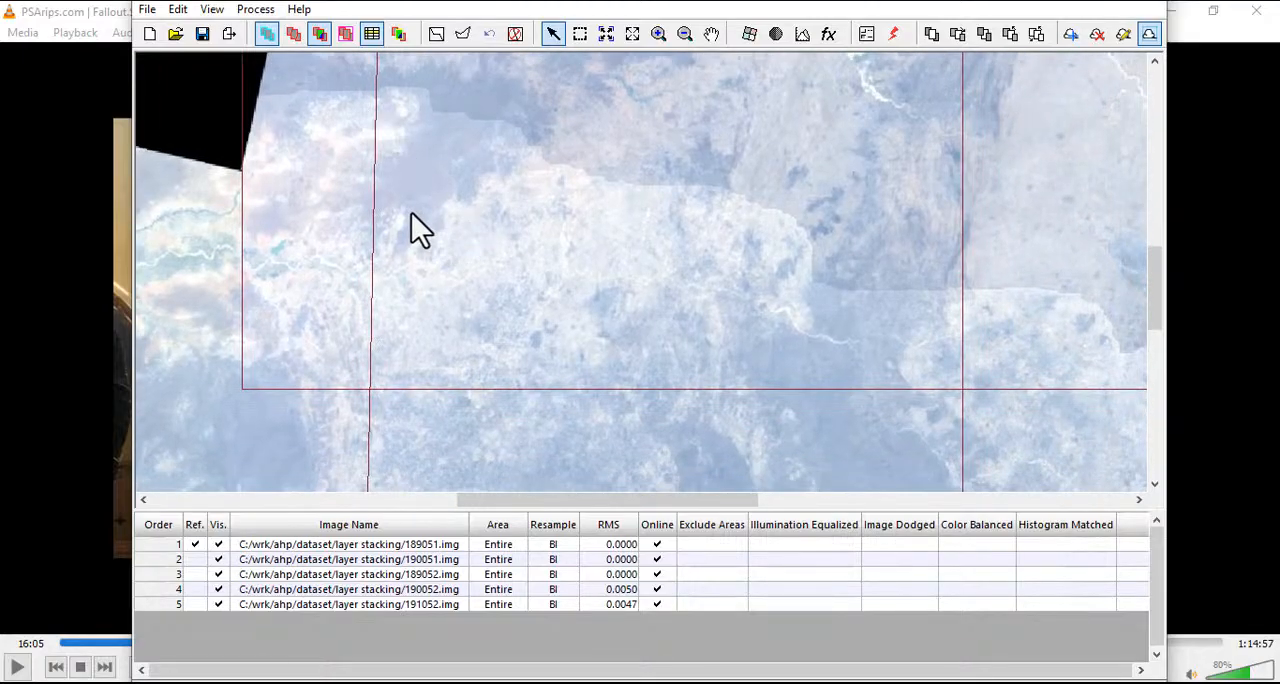
Examine the joins between all five scenes, especially where 191052.img meets 190051.img and 190052.img
scroll(420, 230, "down", 5)
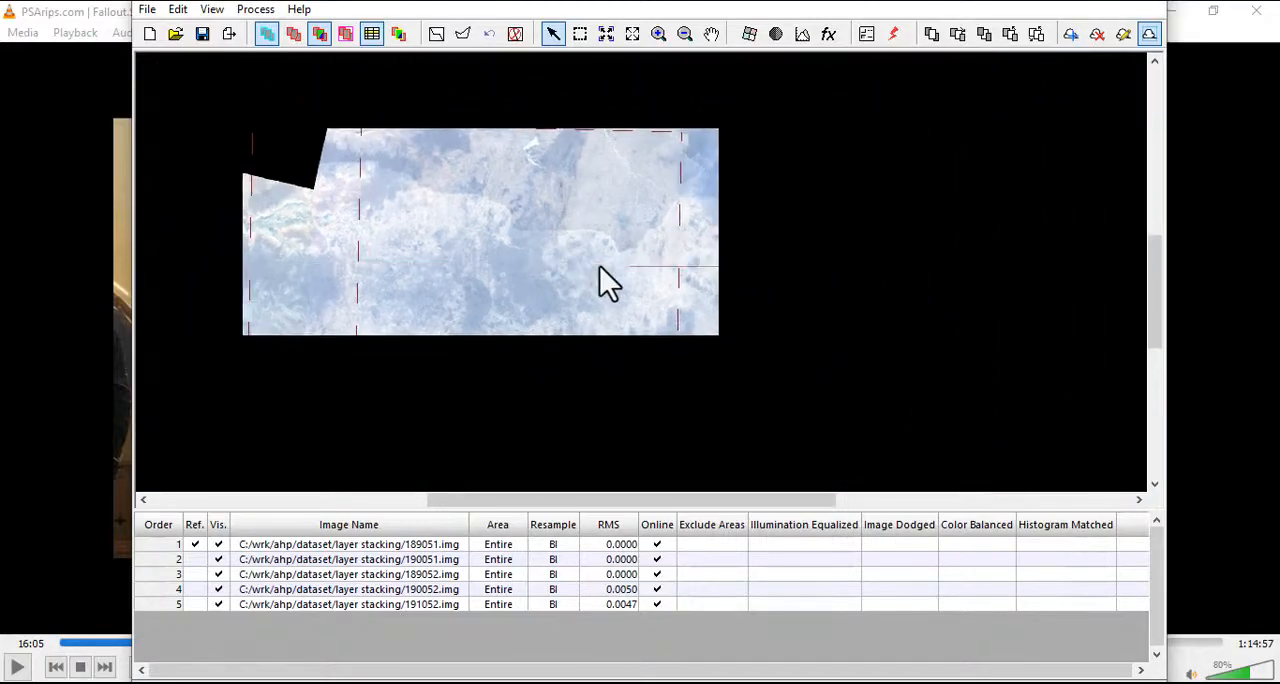
scroll(378, 213, "up", 4)
scroll(443, 250, "down", 3)
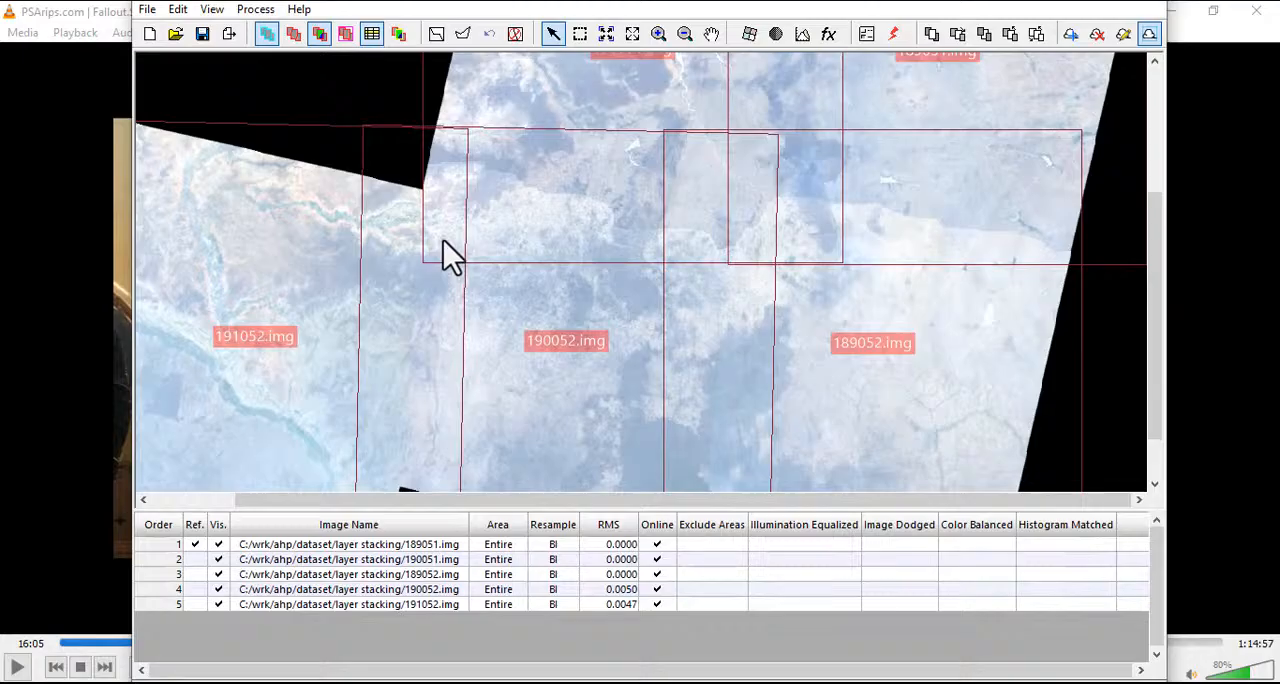
scroll(428, 294, "up", 1)
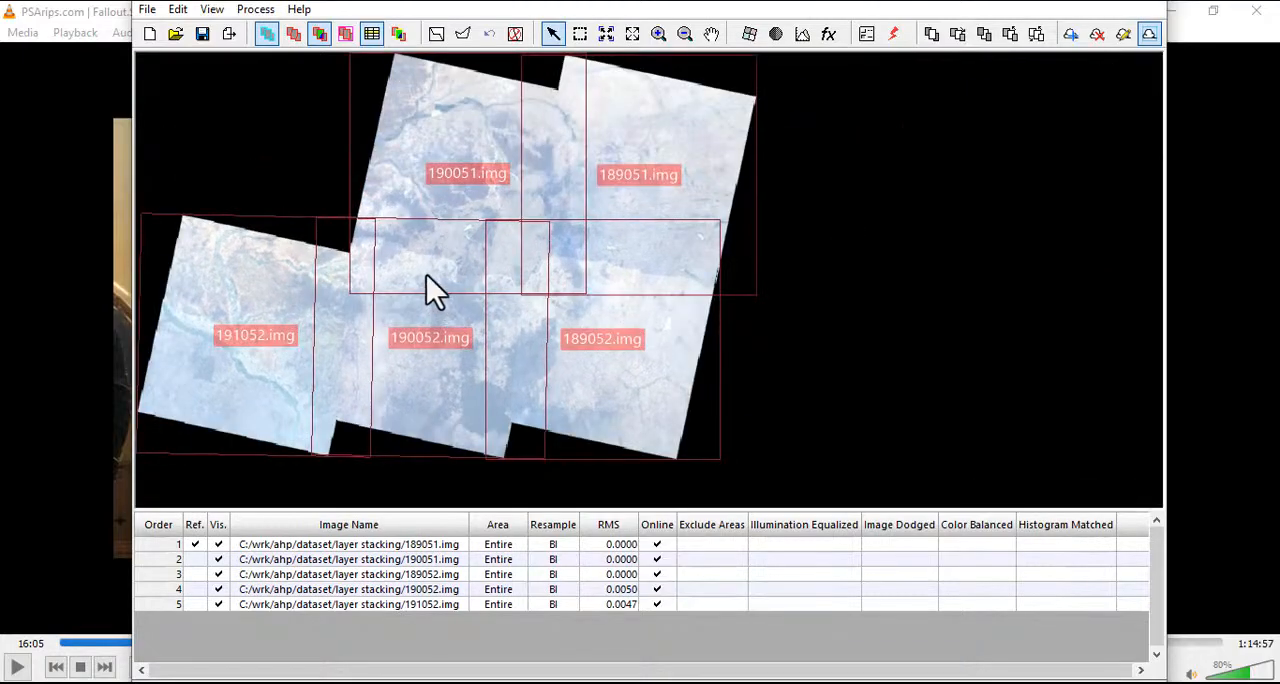
scroll(364, 272, "up", 4)
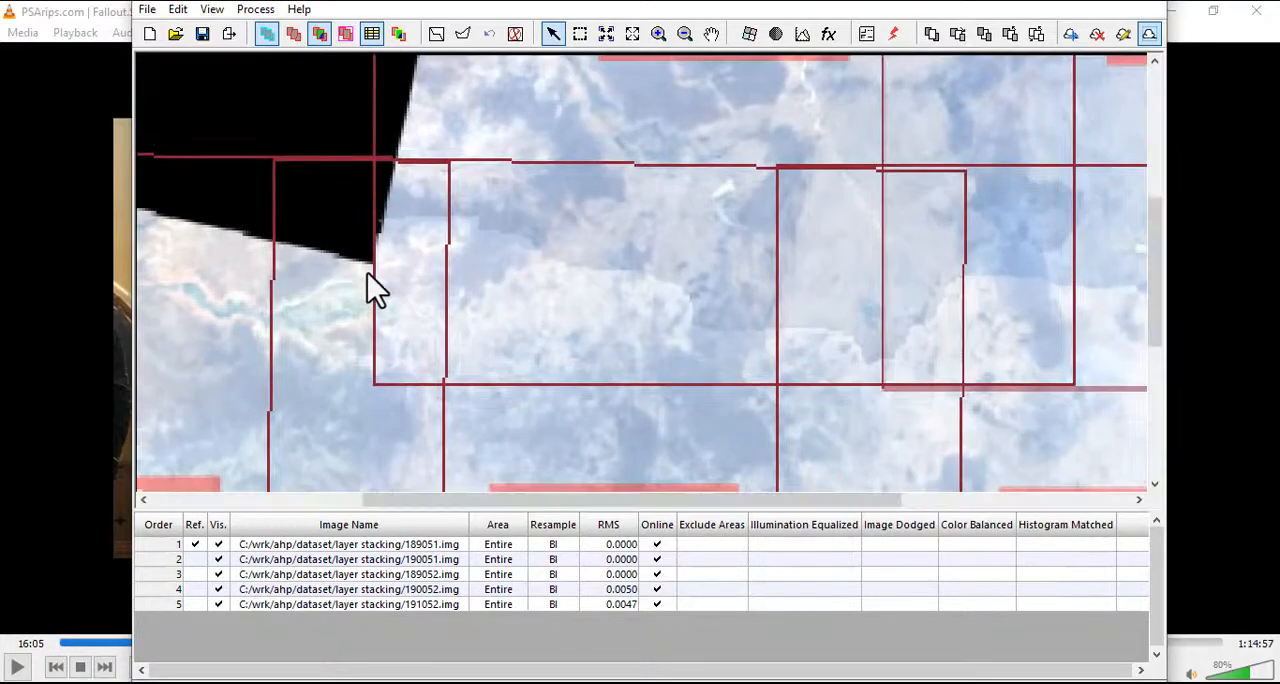
scroll(380, 275, "down", 2)
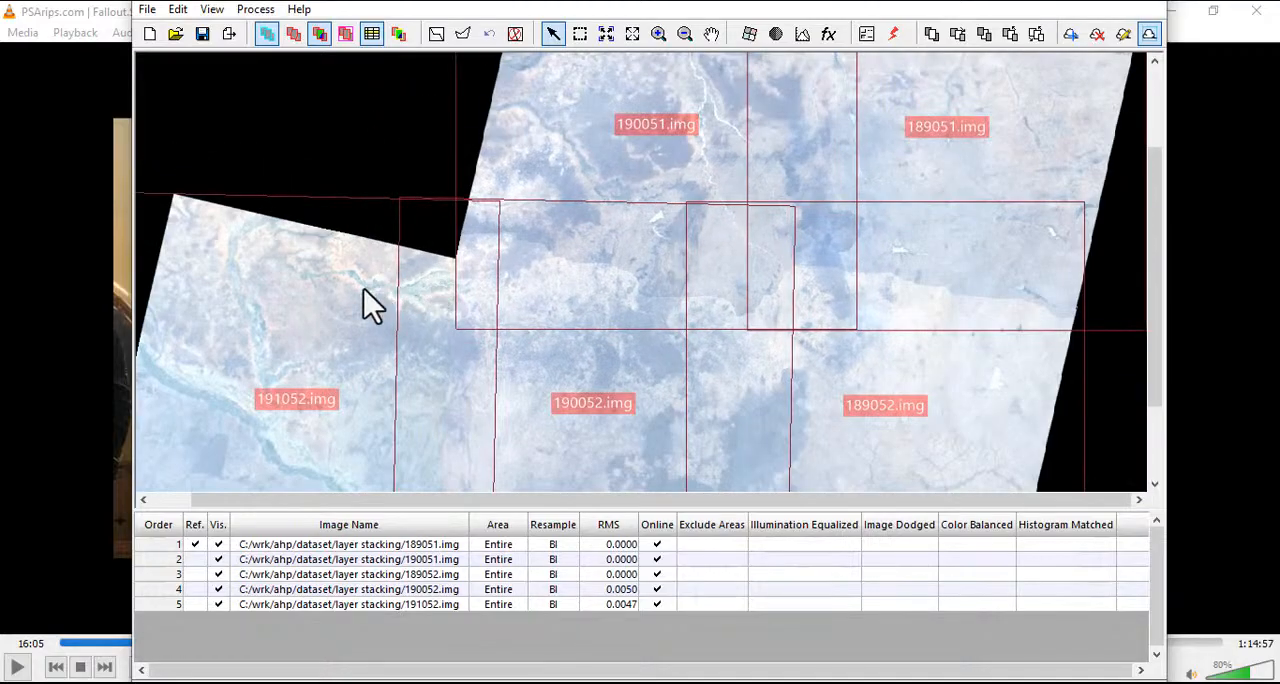
scroll(395, 346, "down", 2)
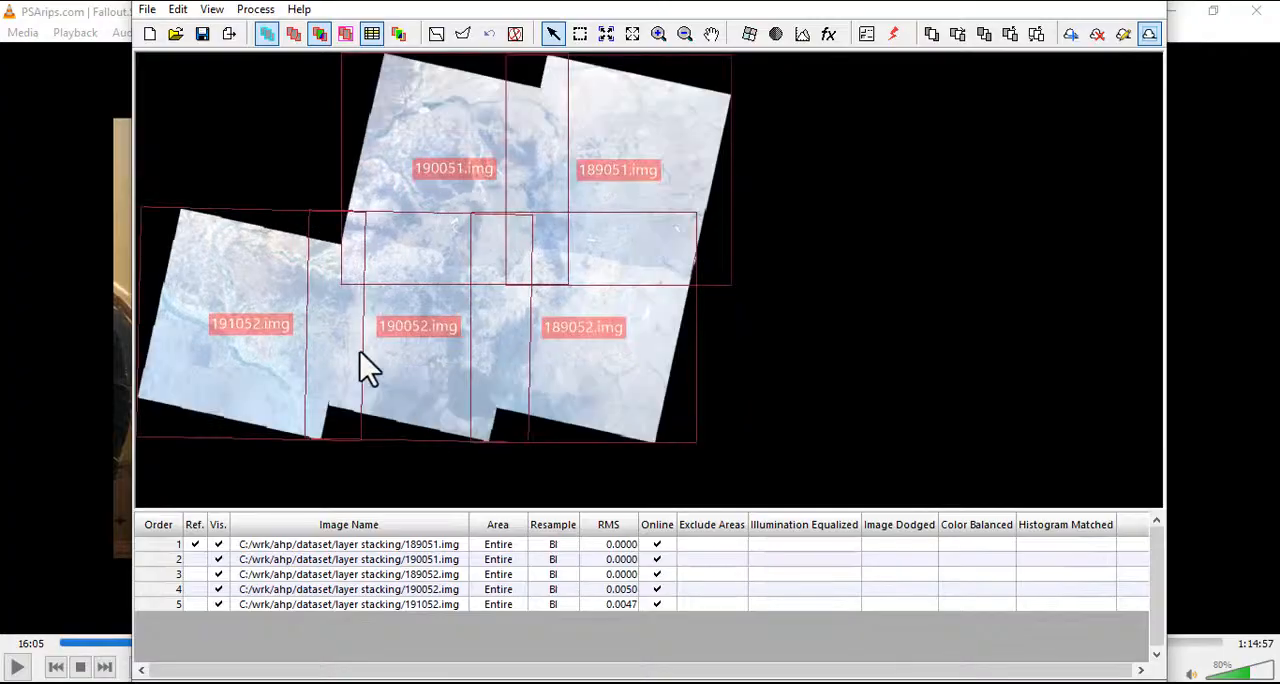
scroll(338, 254, "up", 3)
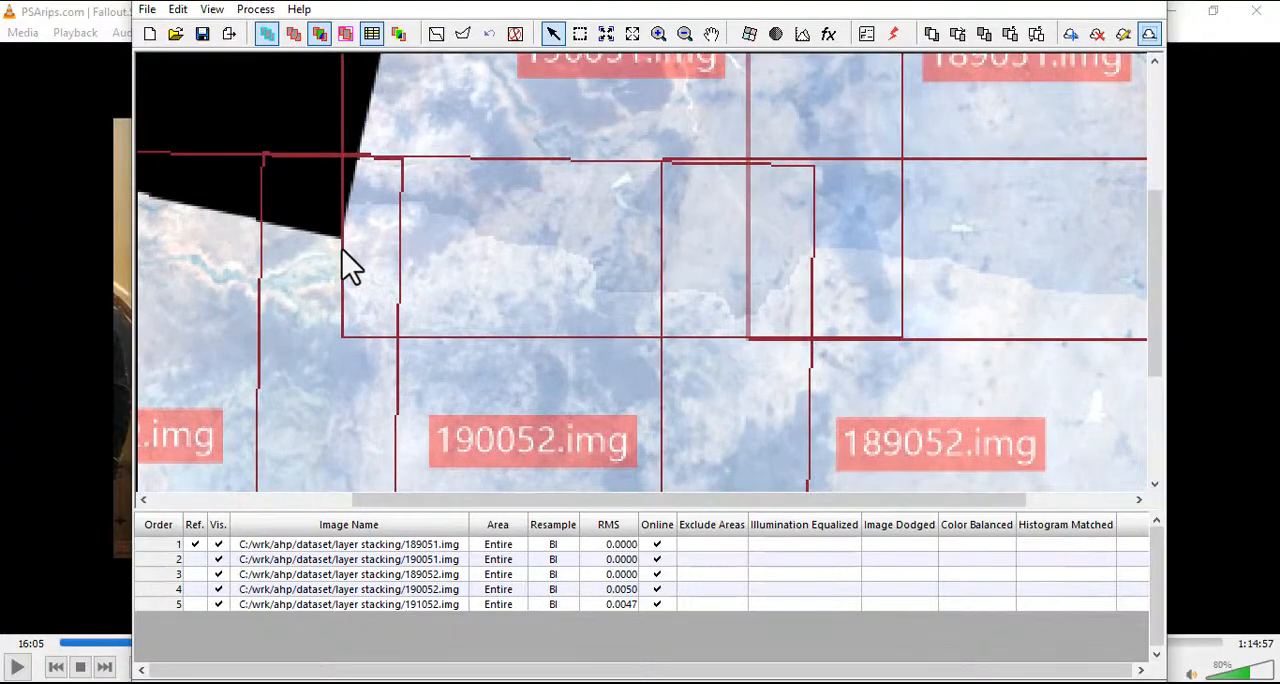
scroll(345, 265, "down", 2)
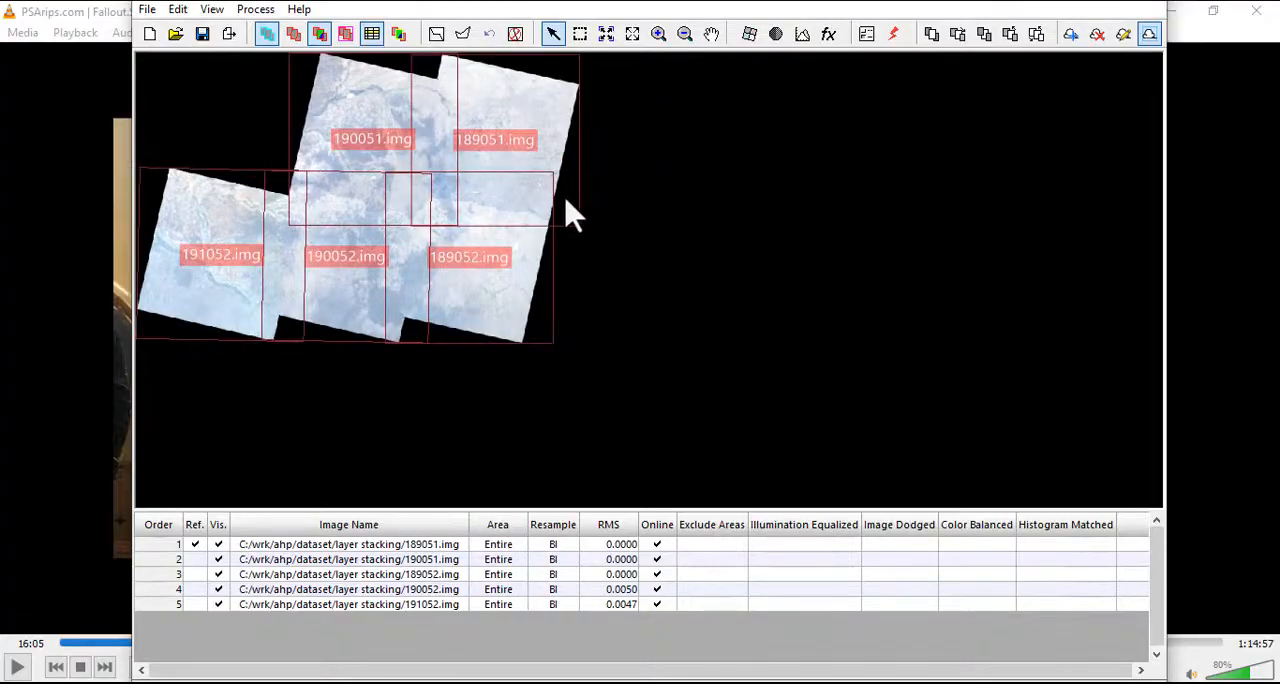
scroll(318, 106, "up", 3)
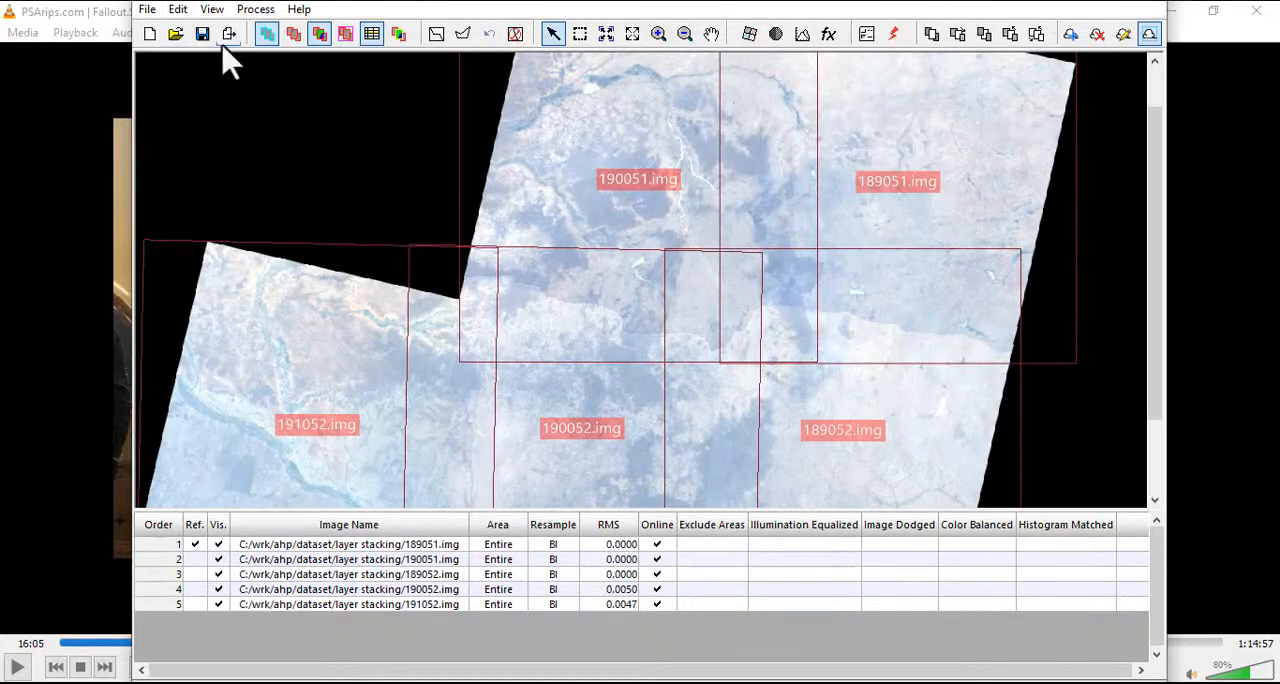
Run the mosaic and save the output as the IMAGINE image 20111 in the C:\wrk\ahp\dataset\test folder
left_click(257, 12)
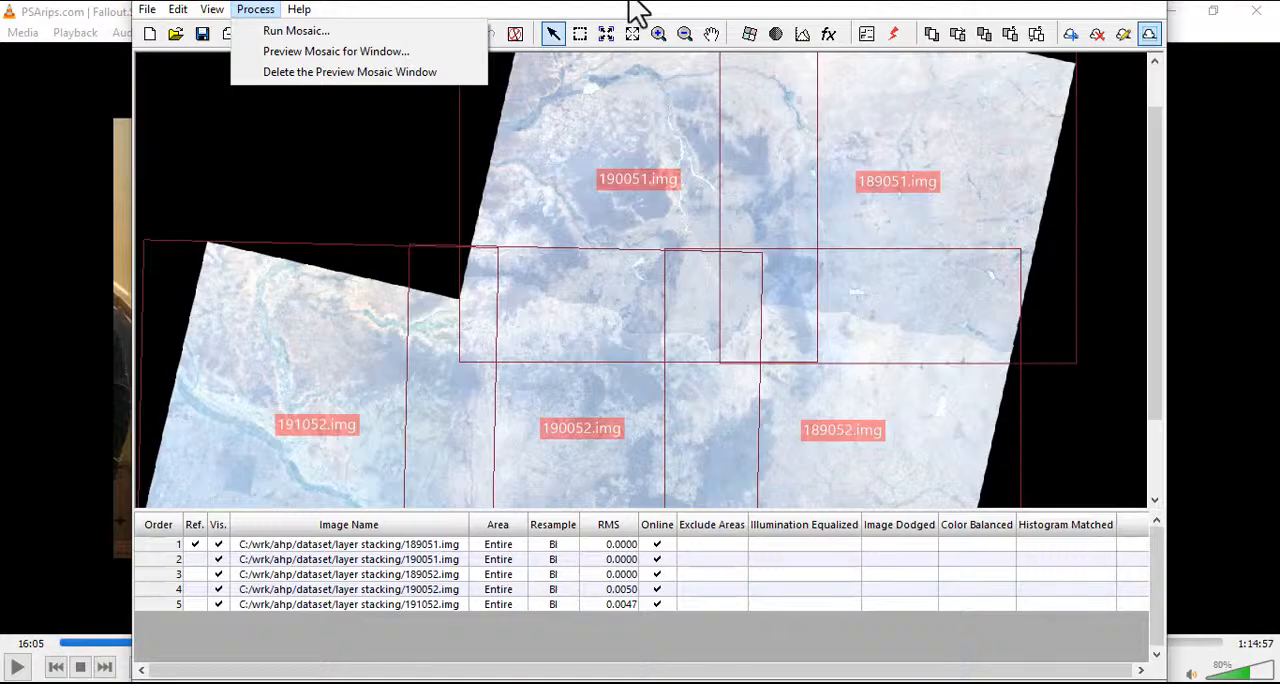
mouse_move(299, 10)
mouse_move(257, 14)
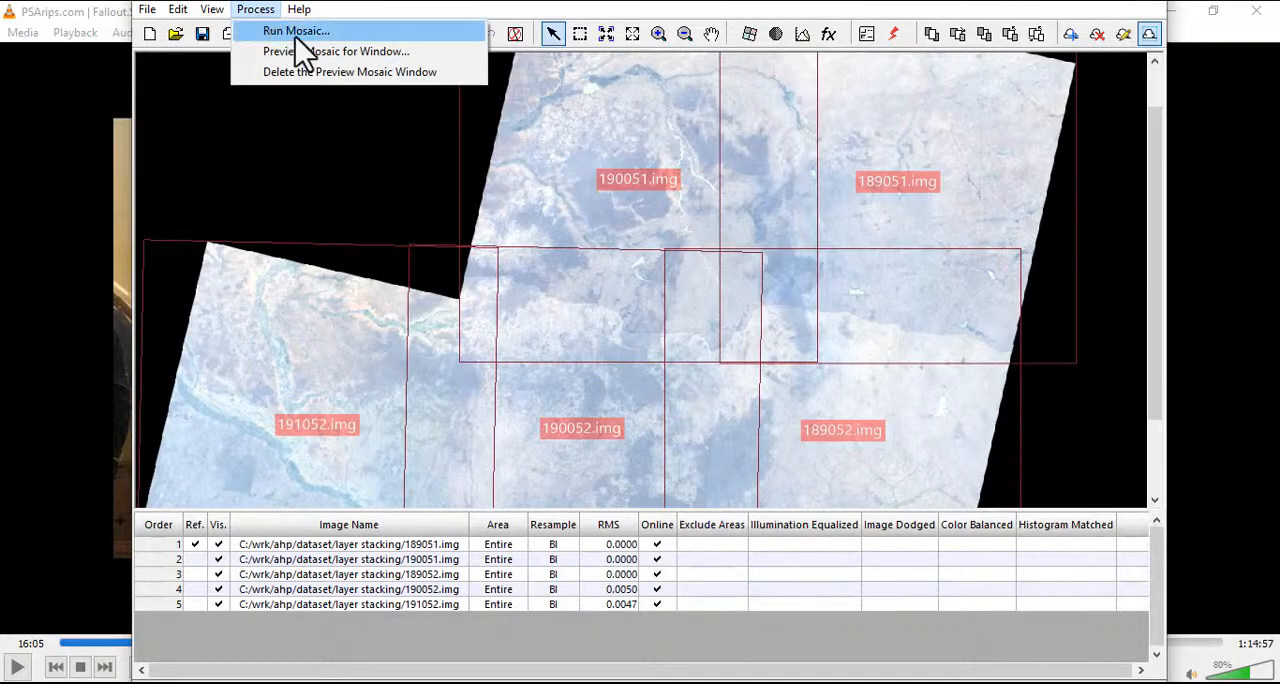
left_click(296, 35)
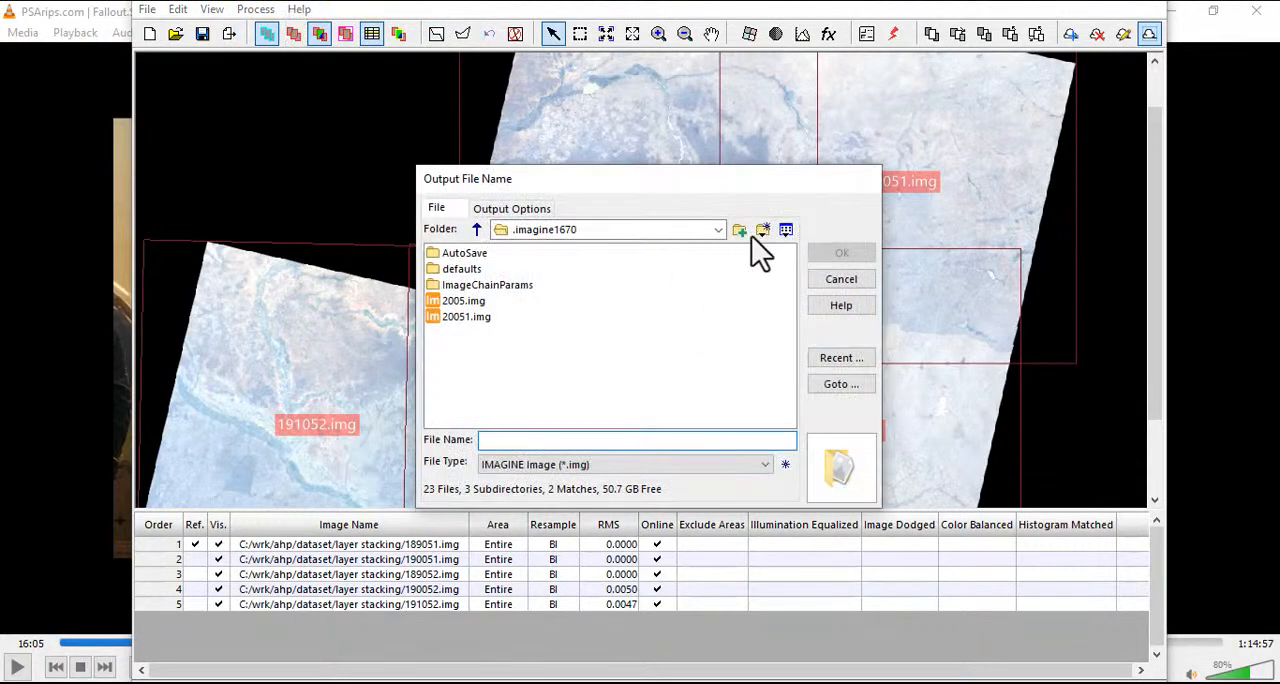
left_click(721, 229)
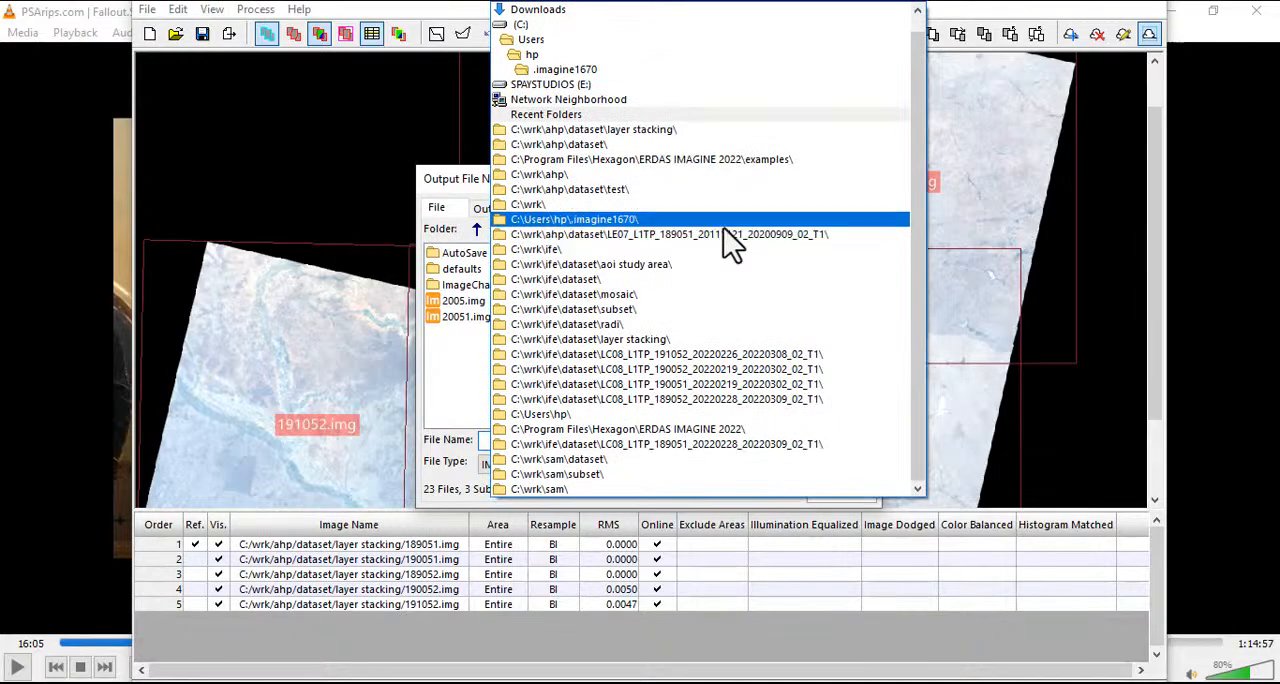
left_click(541, 187)
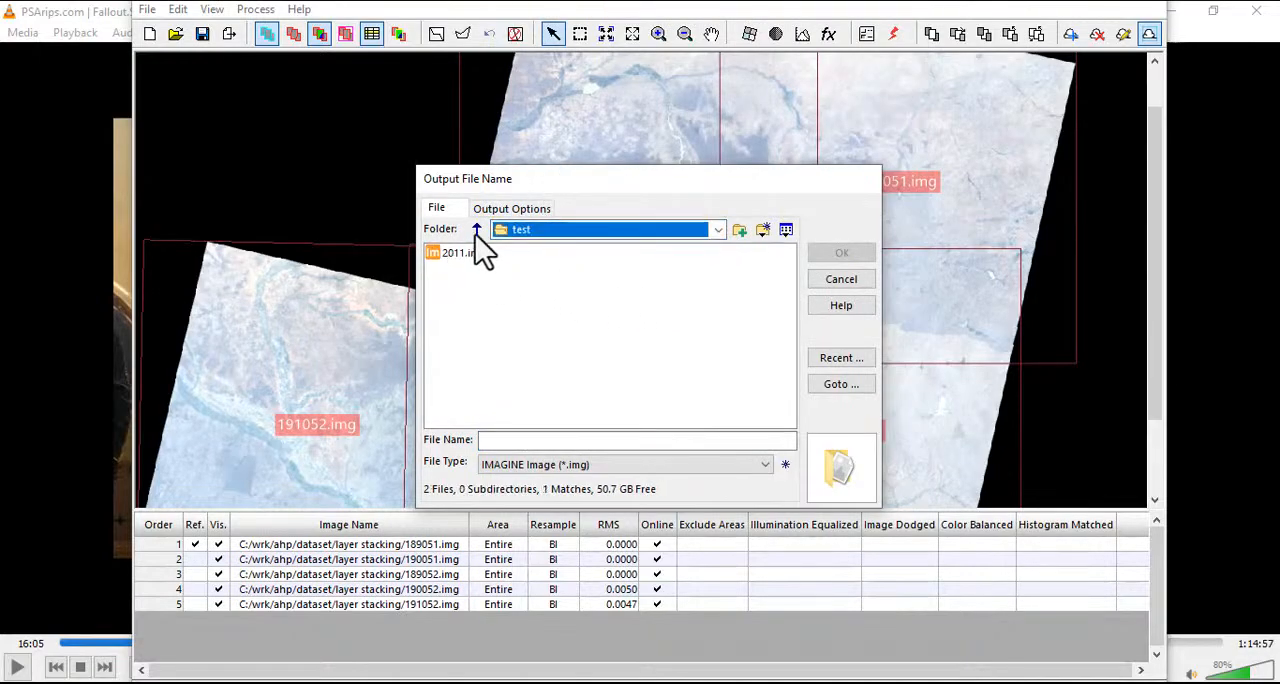
left_click(534, 438)
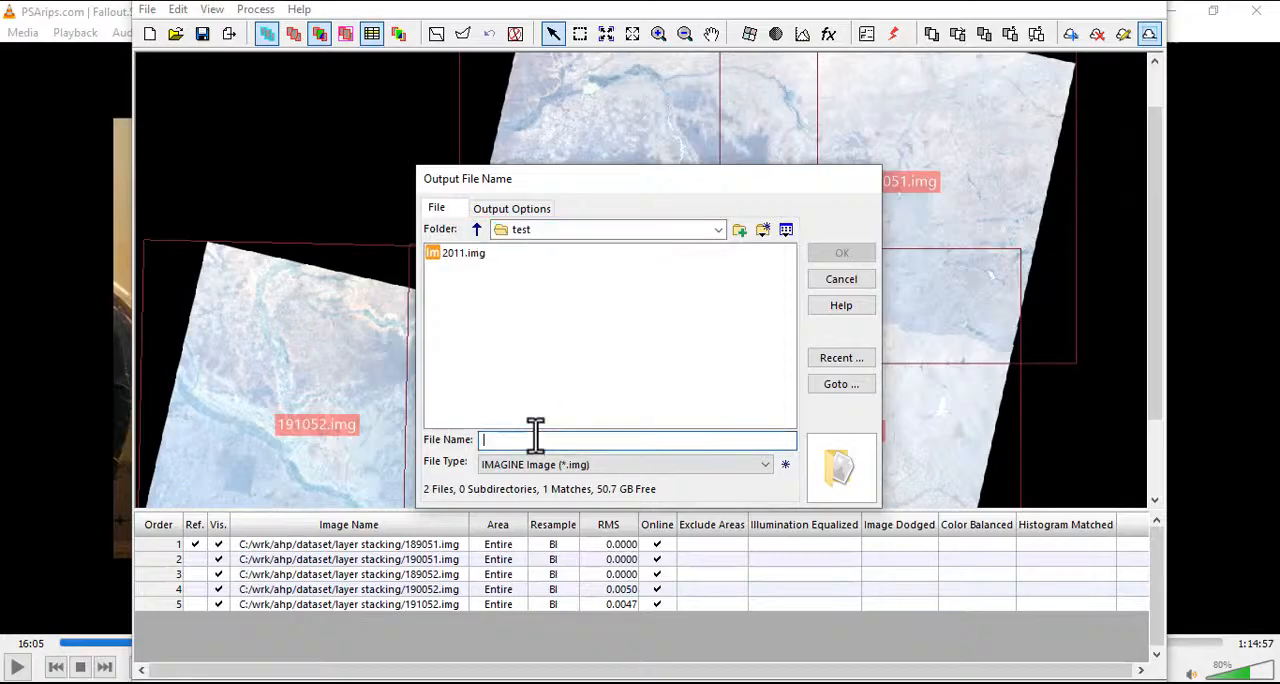
type("20111")
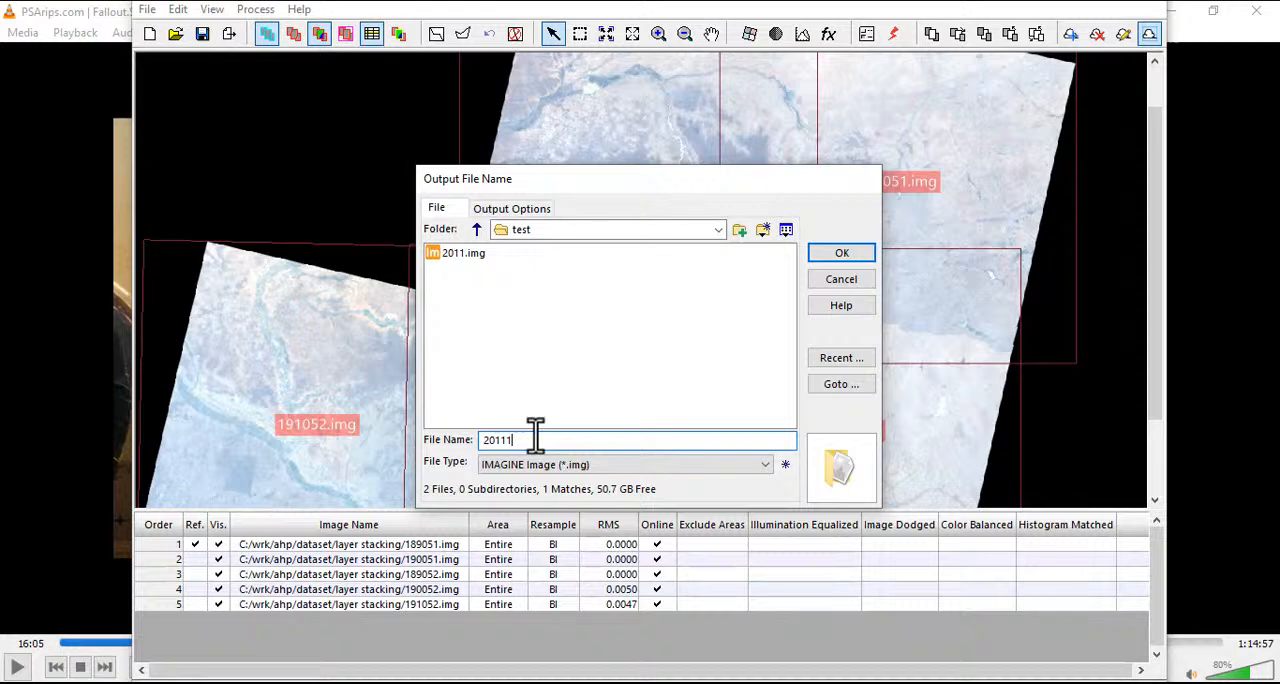
left_click(843, 253)
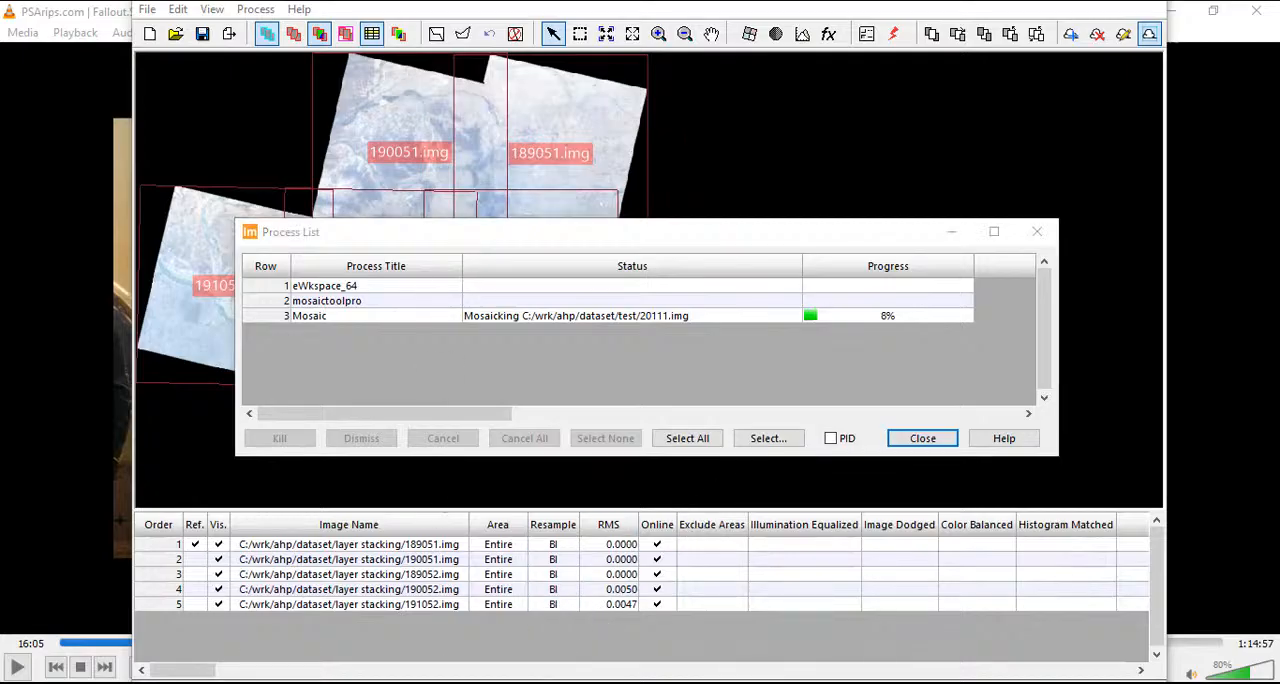
Check the mosaic job's progress in the Process List, and close the list once the job has finished
left_click(404, 67)
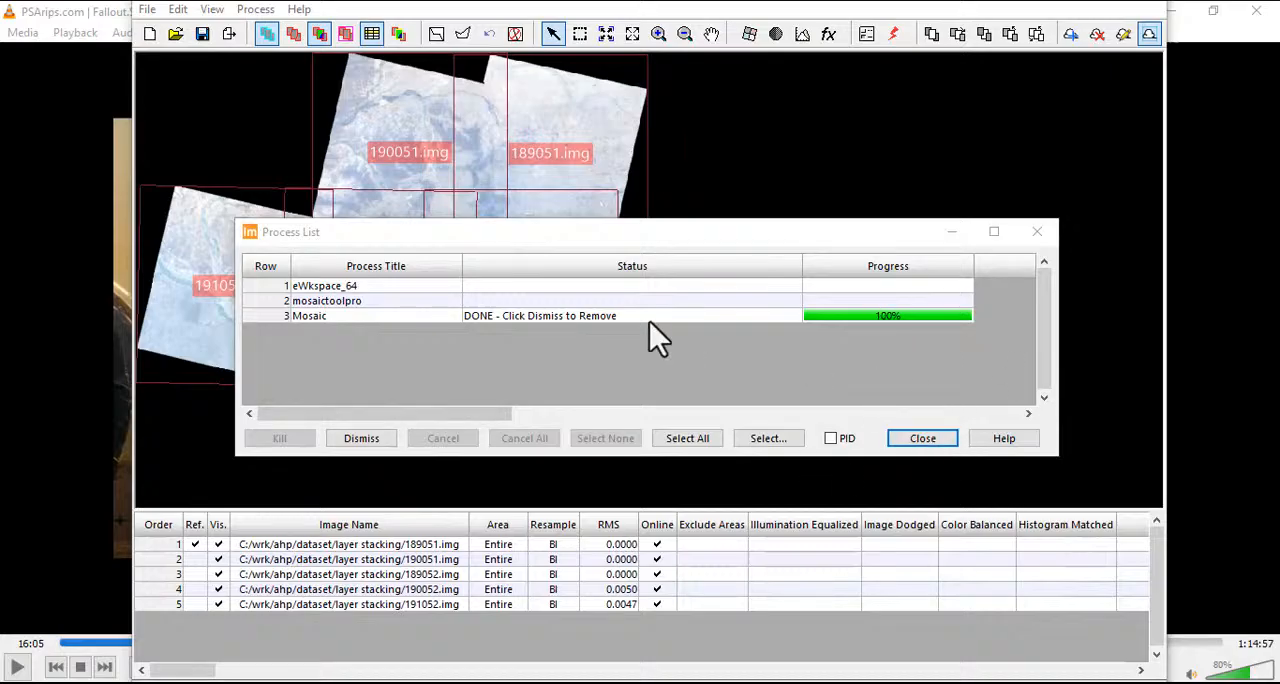
left_click_drag(752, 226, 742, 207)
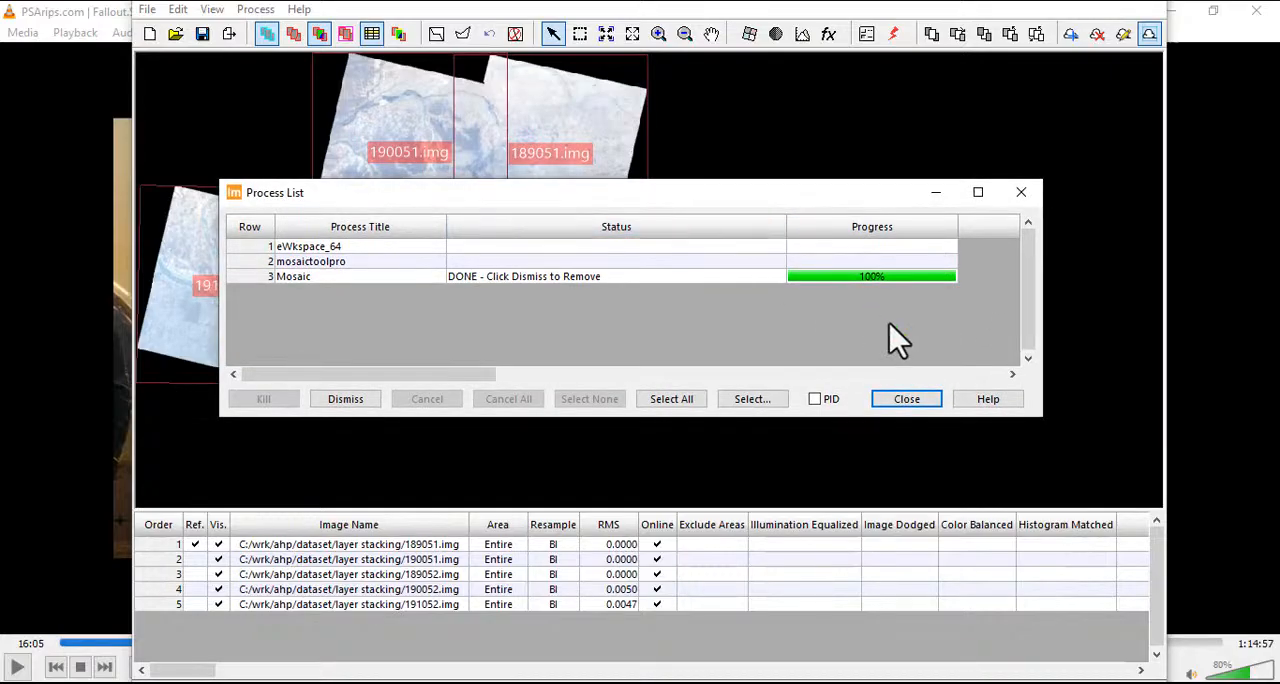
left_click(888, 403)
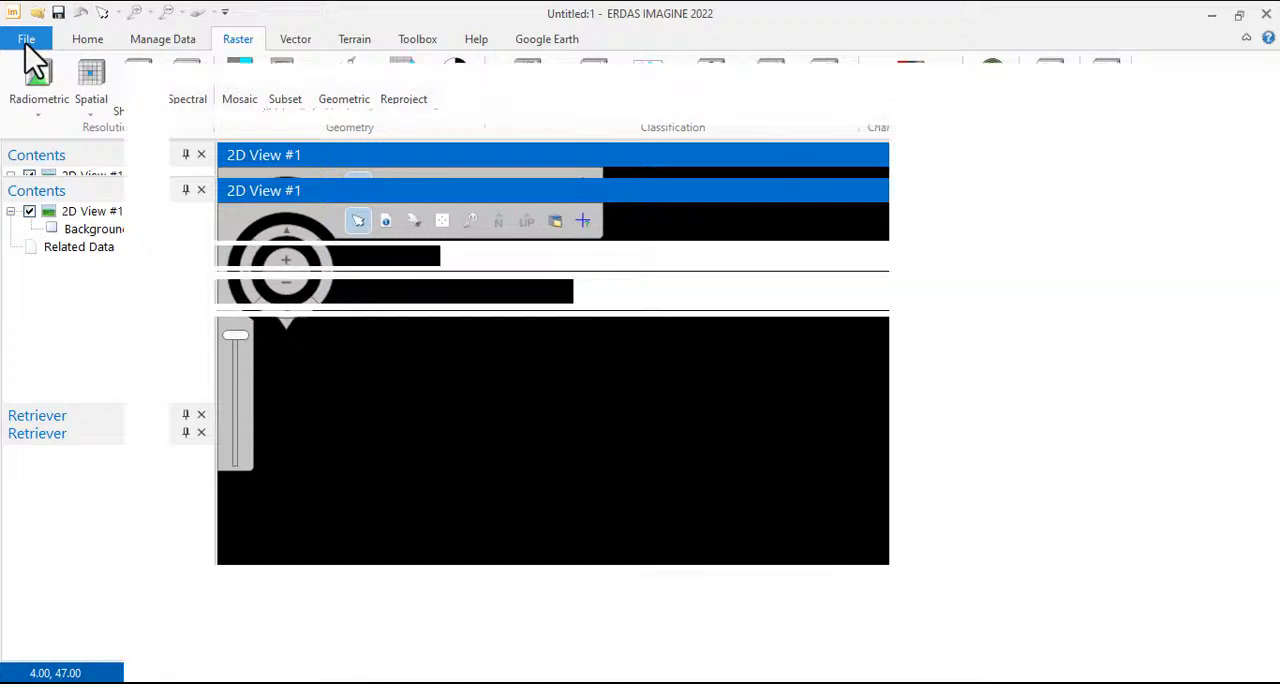
Load the mosaic 20111.img from C:\wrk\ahp\dataset\test as a raster layer and display it in the 2D view
left_click(26, 39)
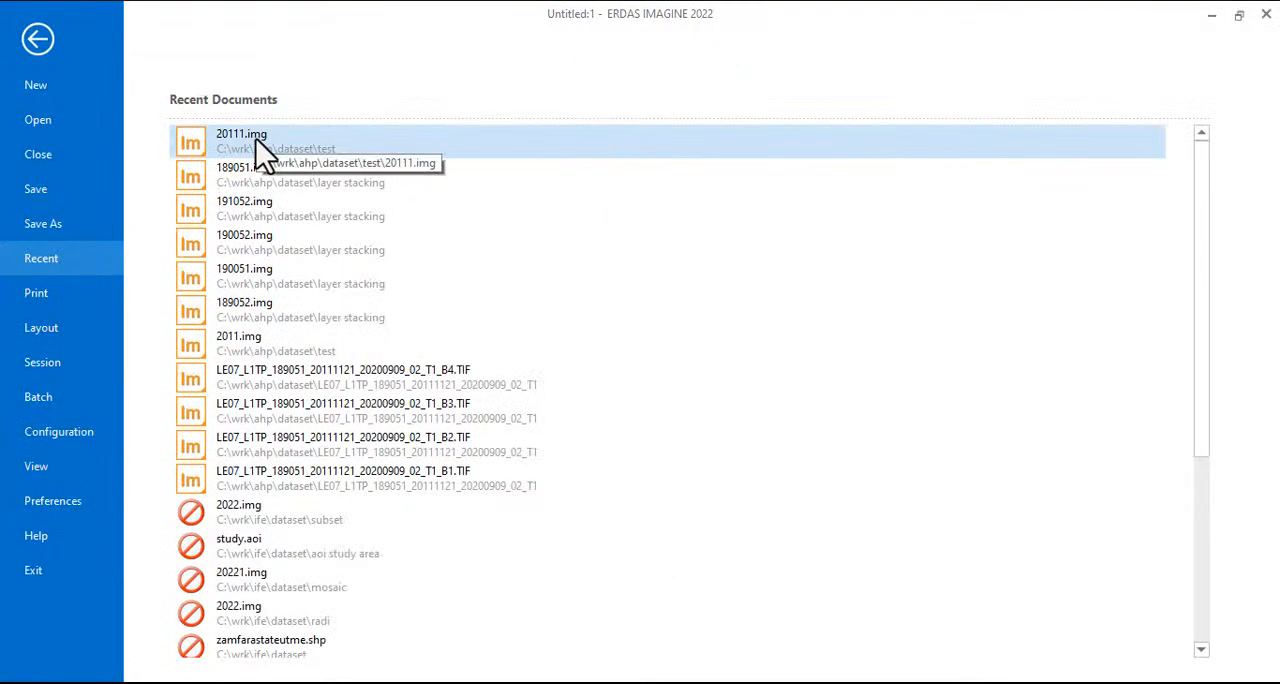
left_click(36, 46)
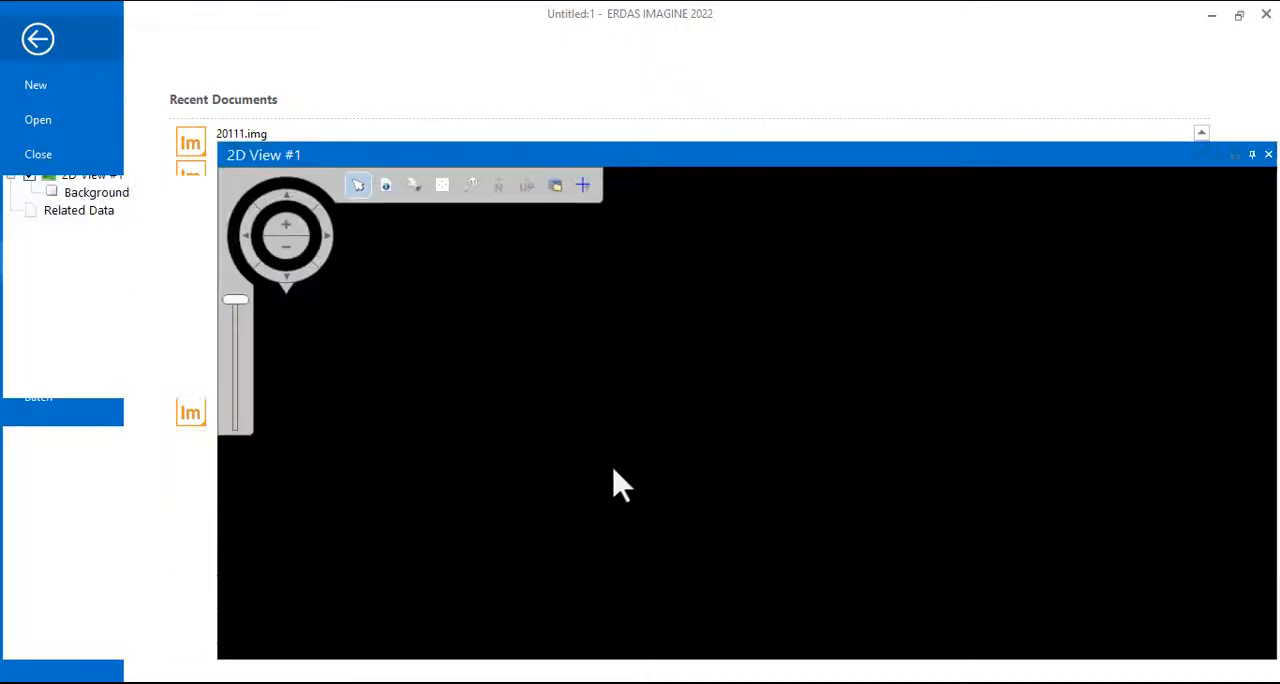
right_click(668, 396)
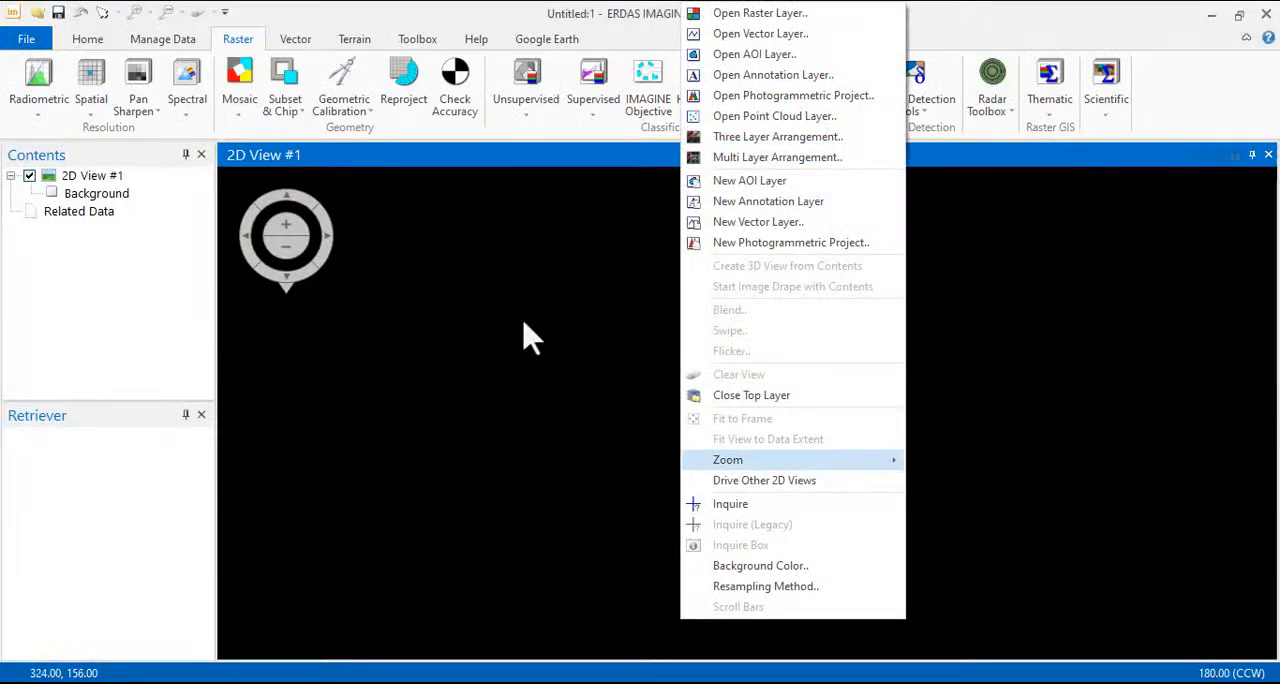
right_click(552, 405)
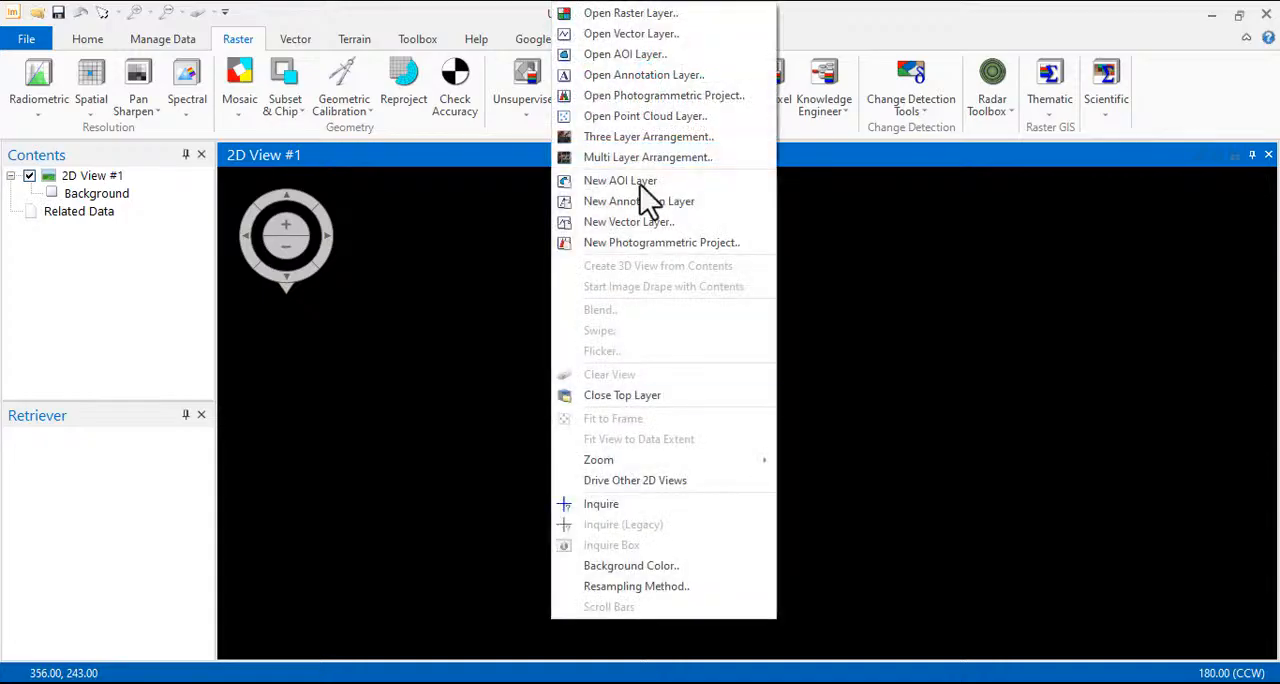
left_click(642, 16)
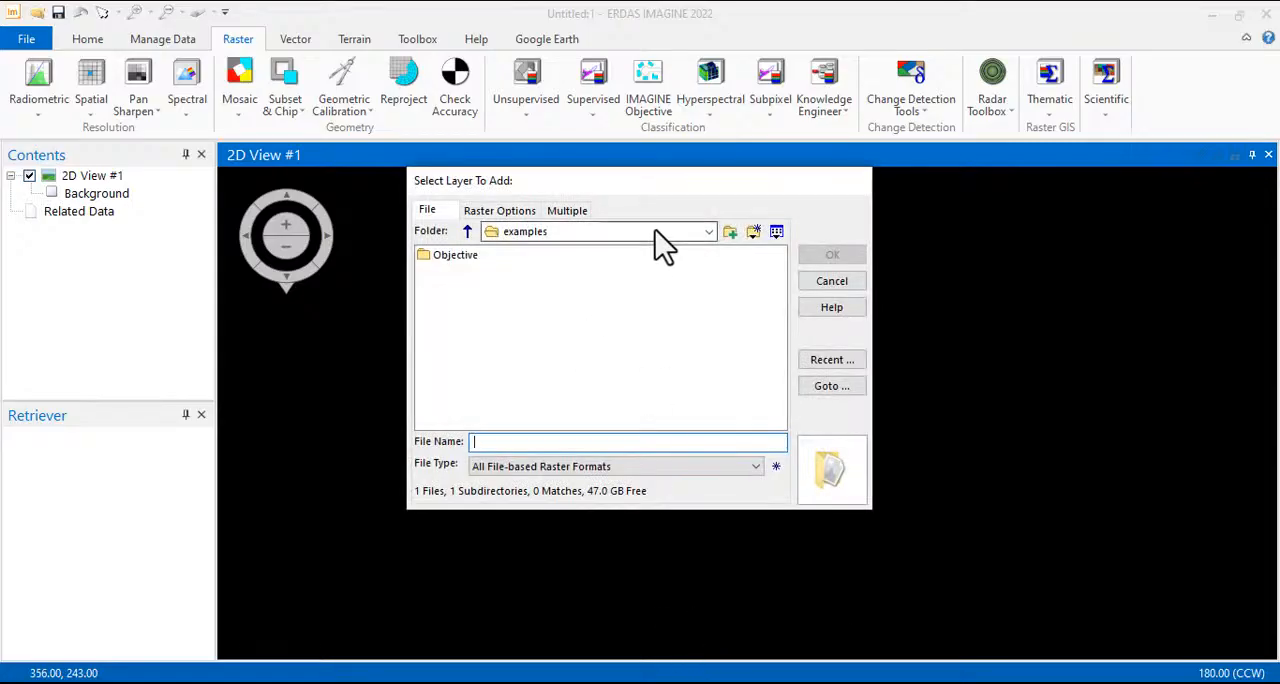
left_click(706, 231)
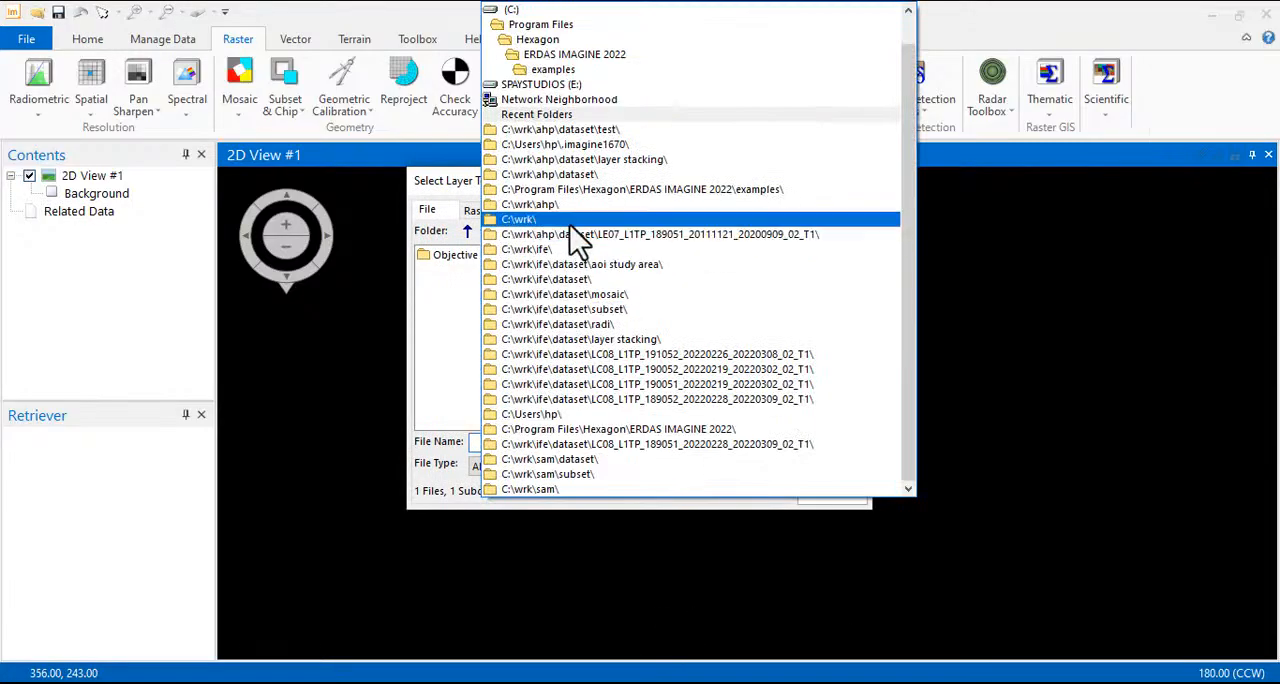
left_click(585, 140)
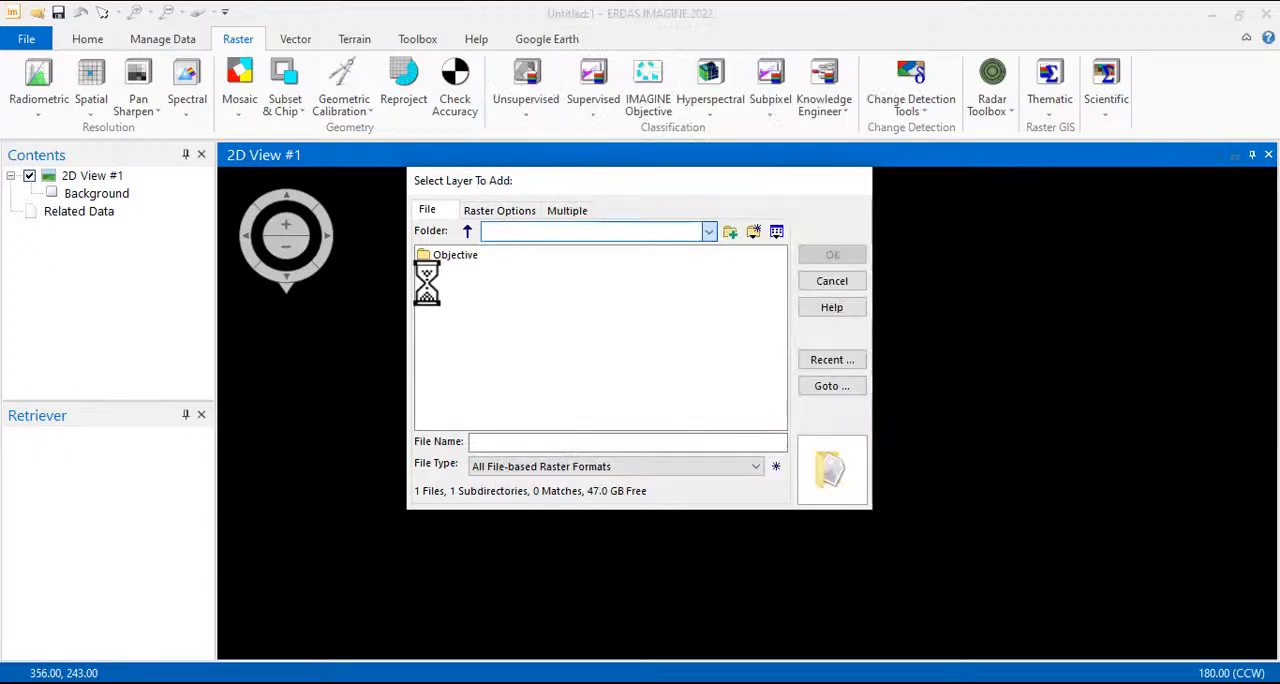
left_click(452, 272)
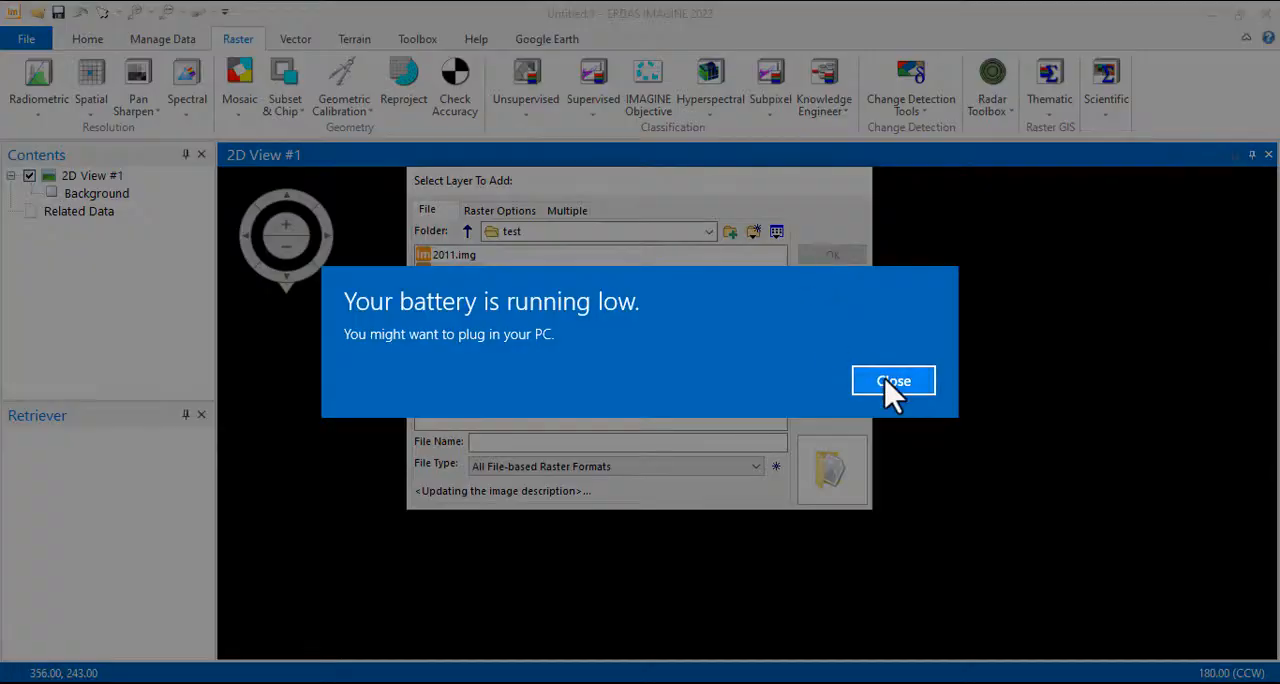
left_click(888, 378)
left_click(833, 258)
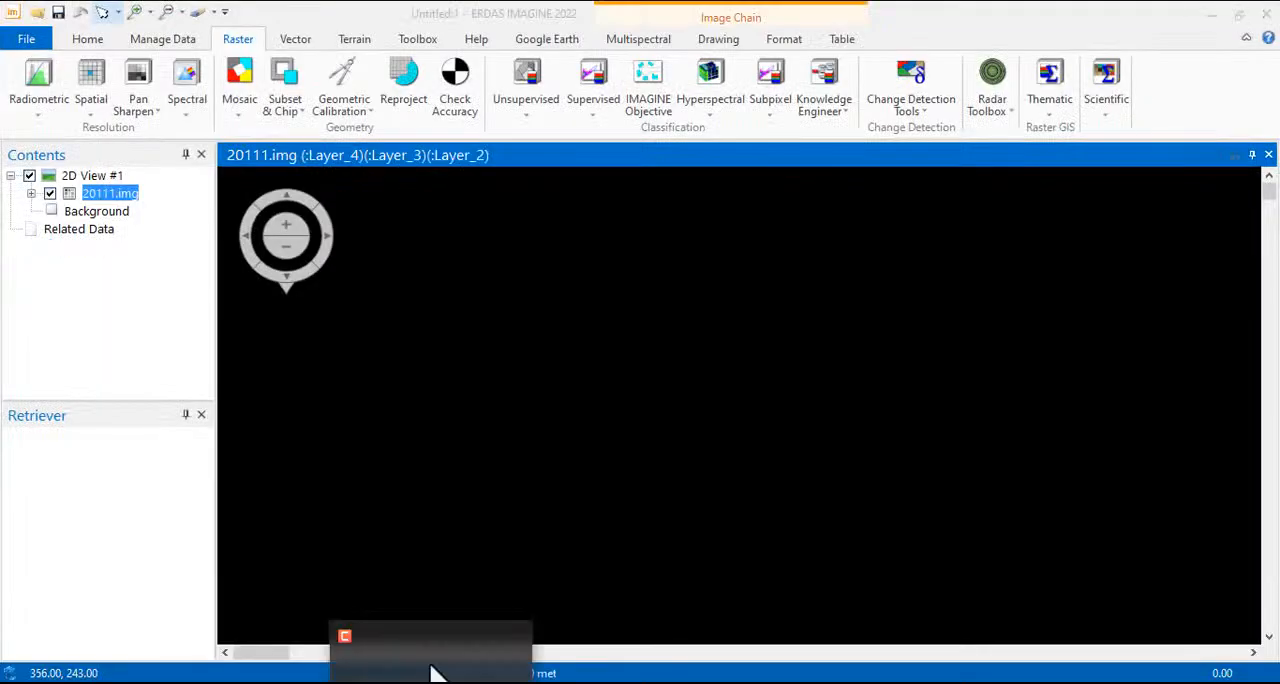
left_click(107, 197)
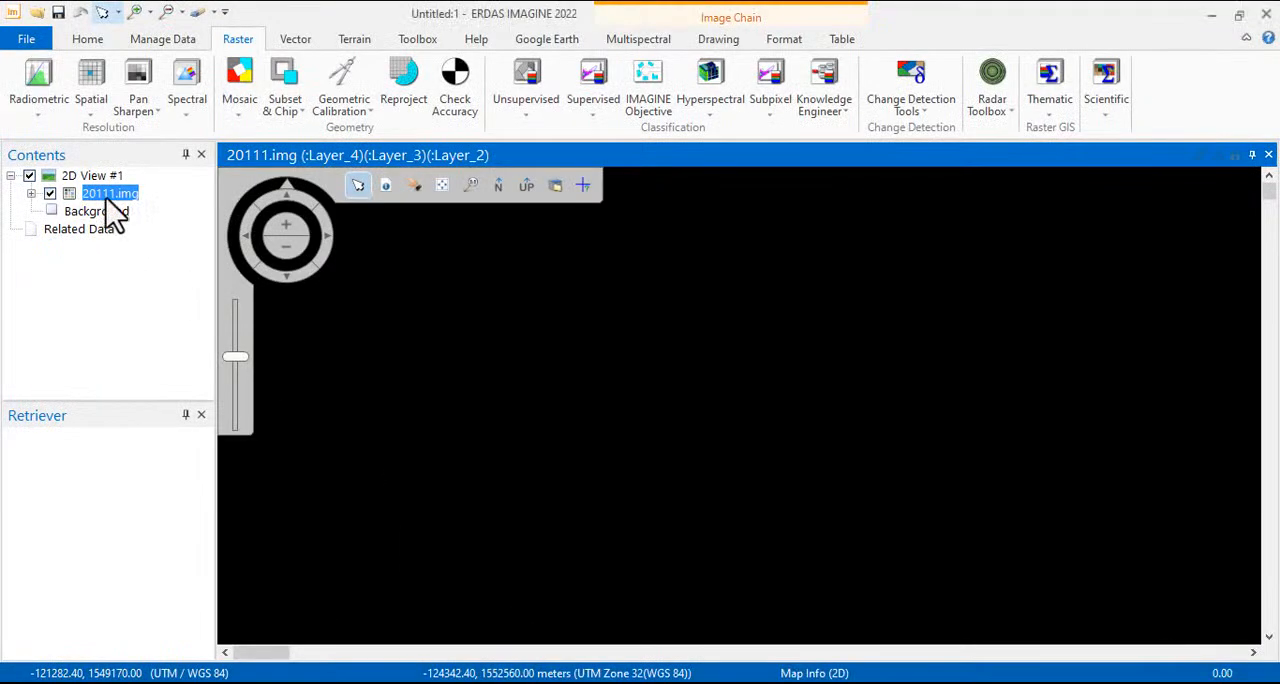
right_click(115, 200)
left_click(200, 350)
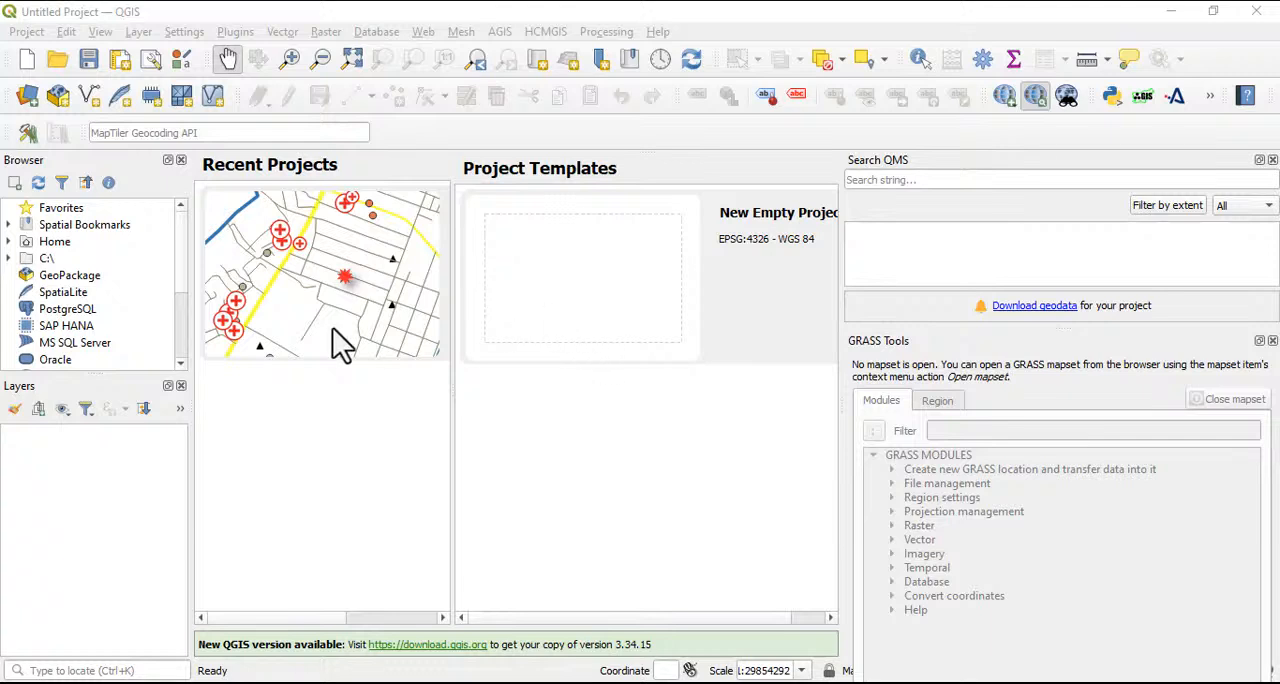
Switch to QGIS and search the plugin manager's not-installed plugins for hcmgis
left_click(312, 35)
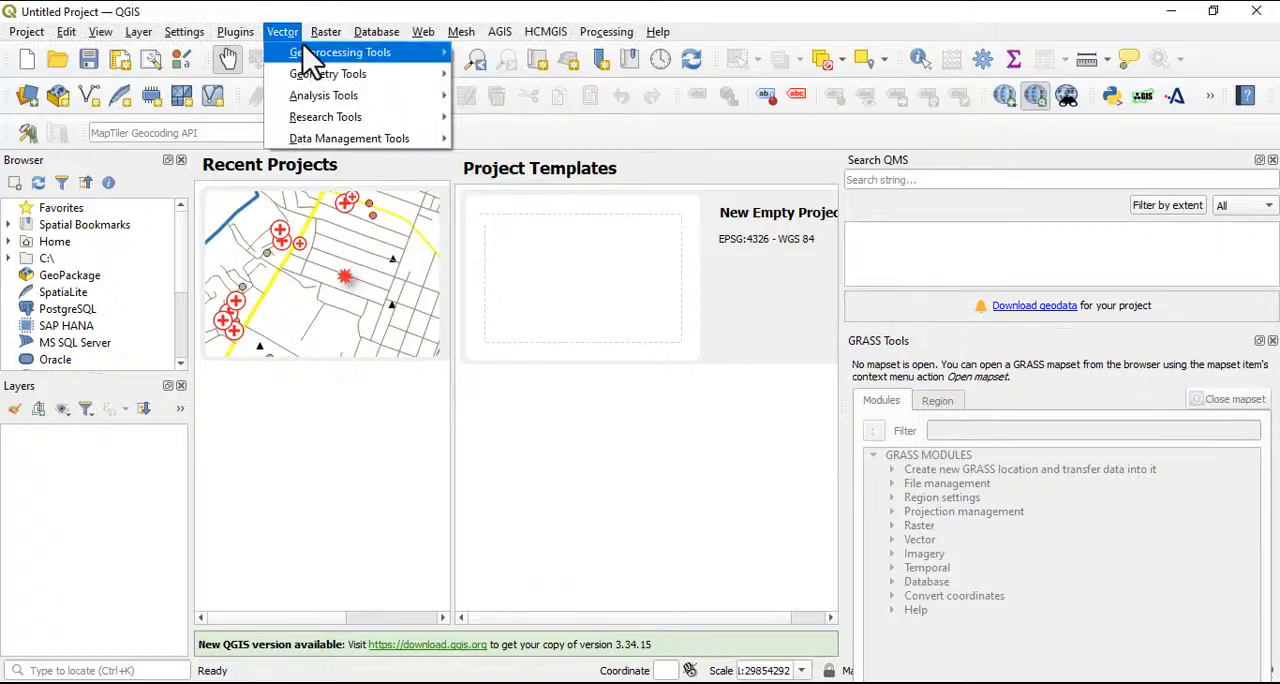
left_click(232, 13)
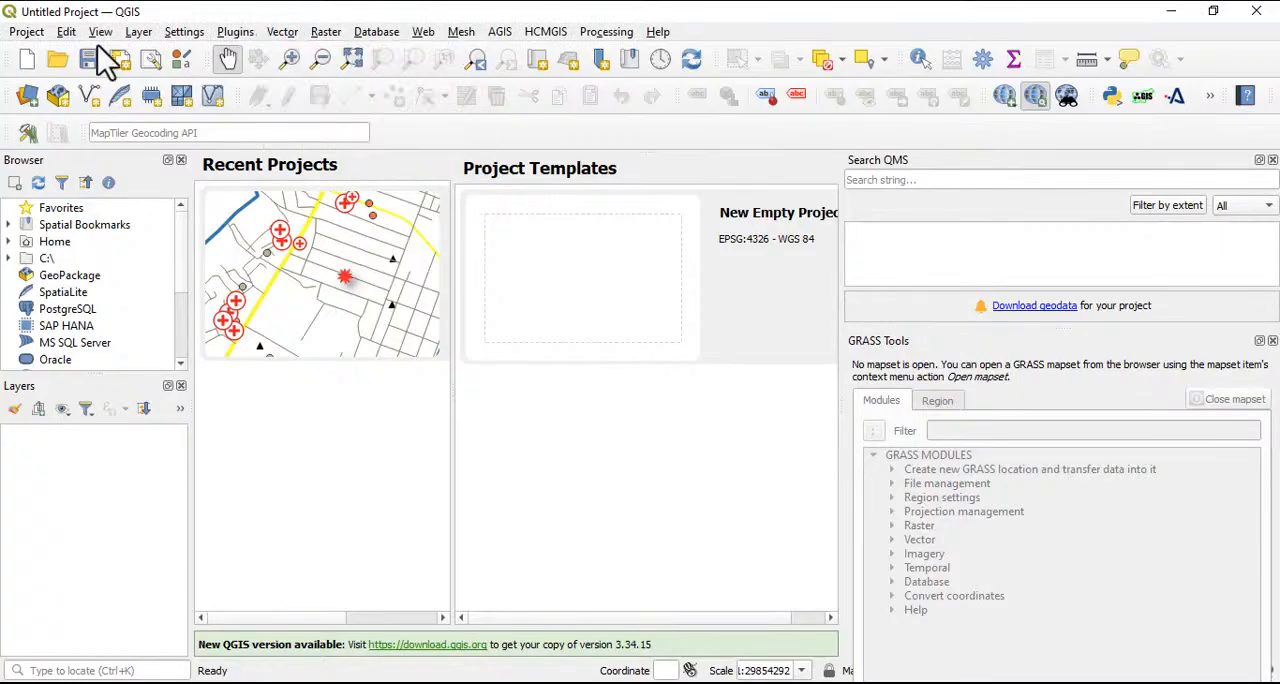
left_click(235, 34)
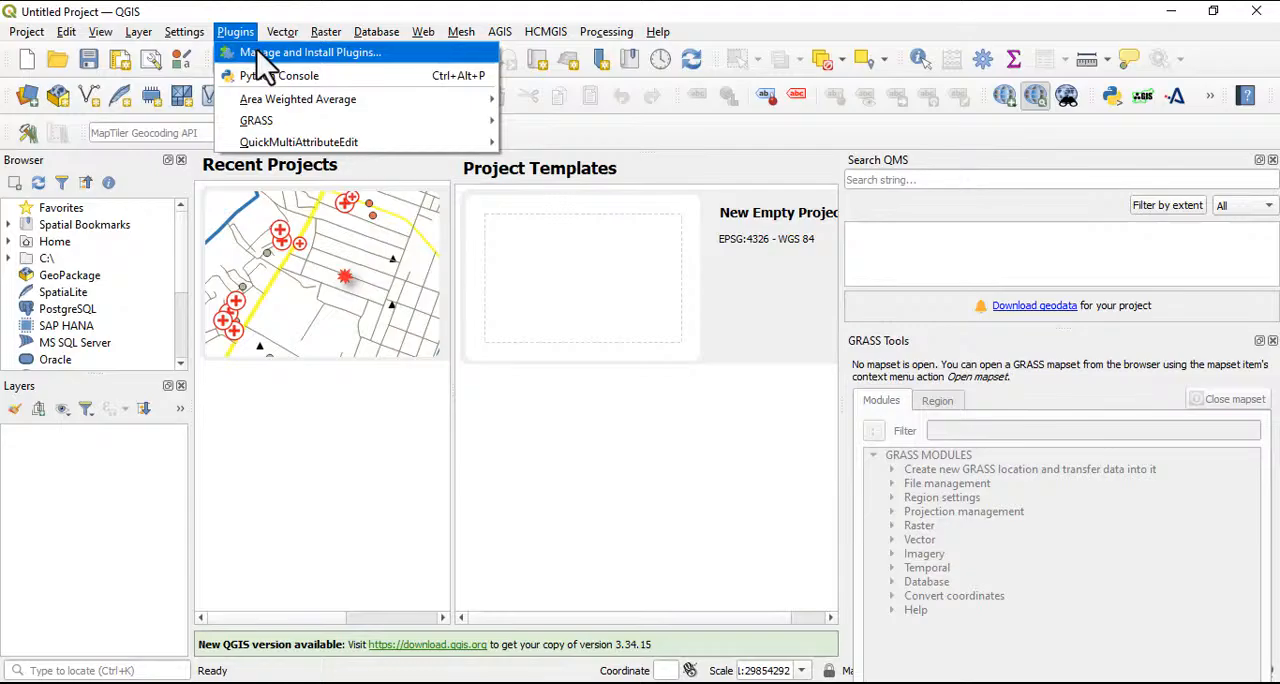
left_click(265, 55)
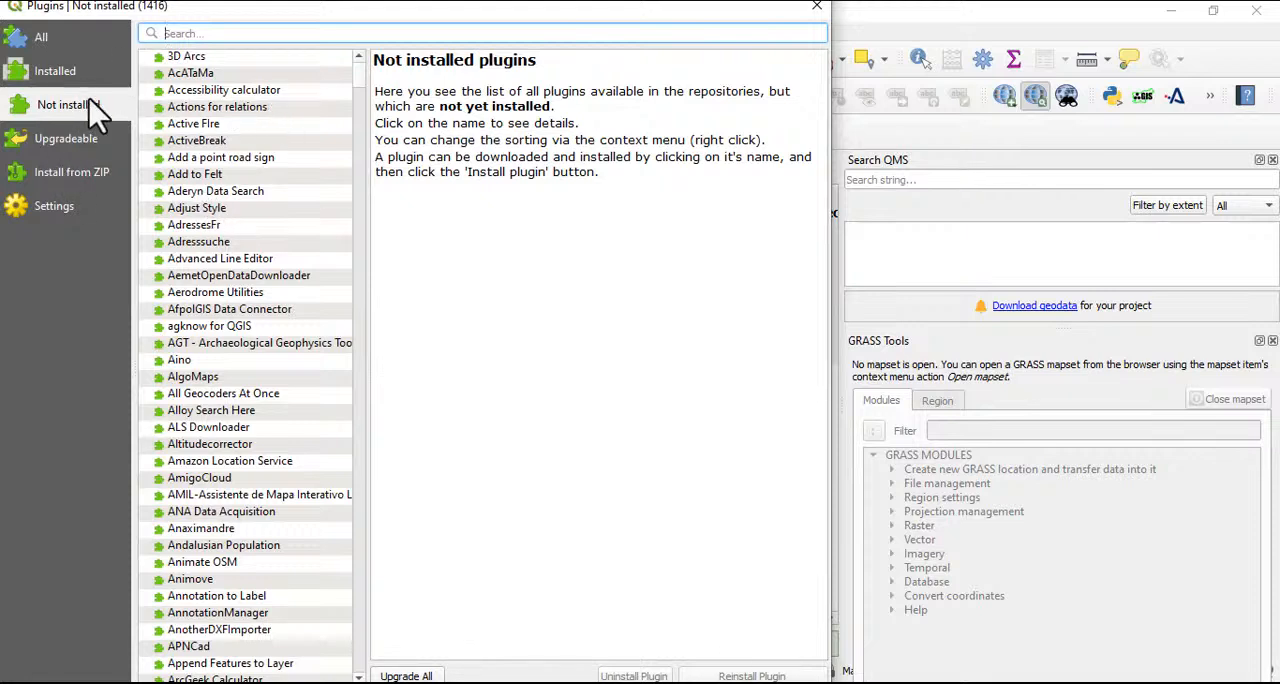
left_click(197, 33)
type("hcmgis")
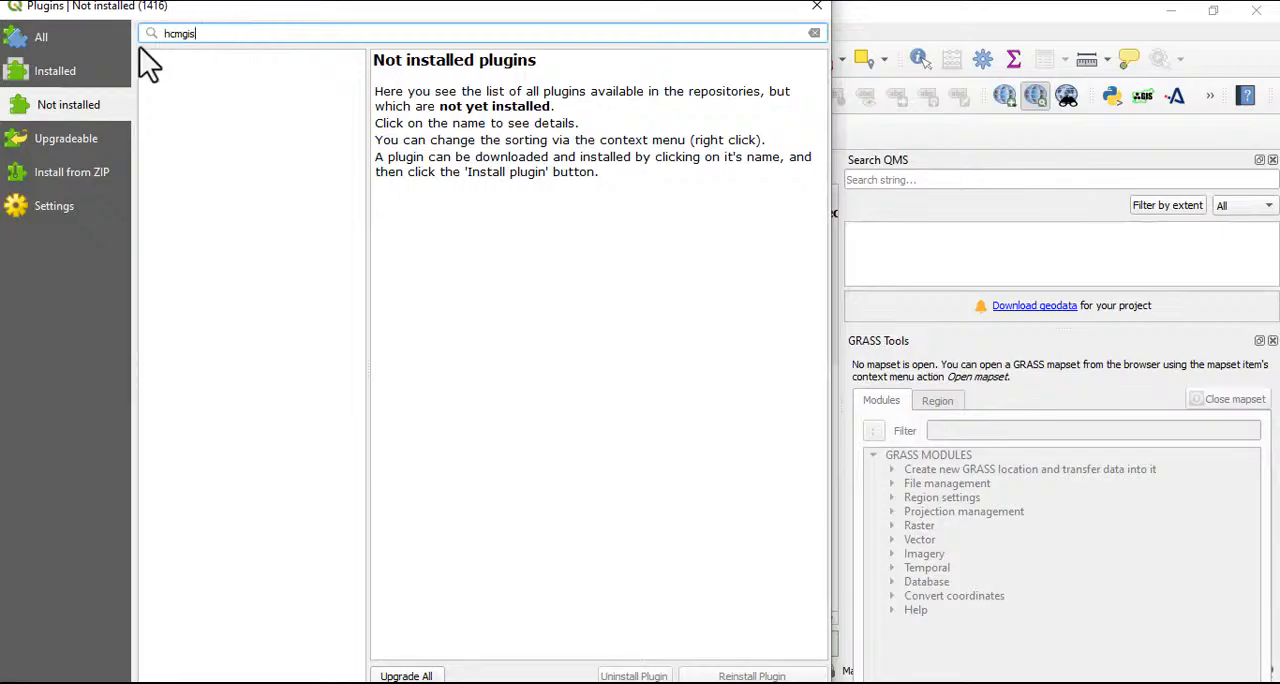
Look for HCMGIS among the installed plugins, view its description, and close the plugin manager
left_click(52, 72)
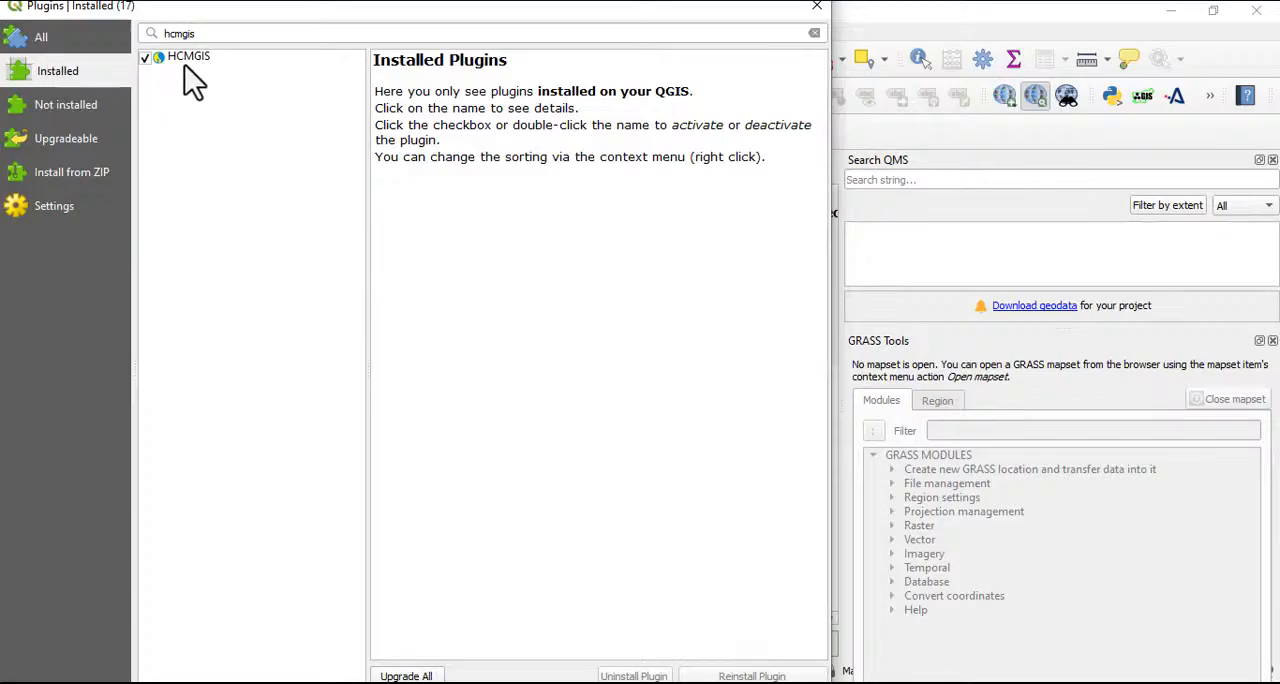
left_click(50, 40)
left_click(56, 70)
left_click(70, 108)
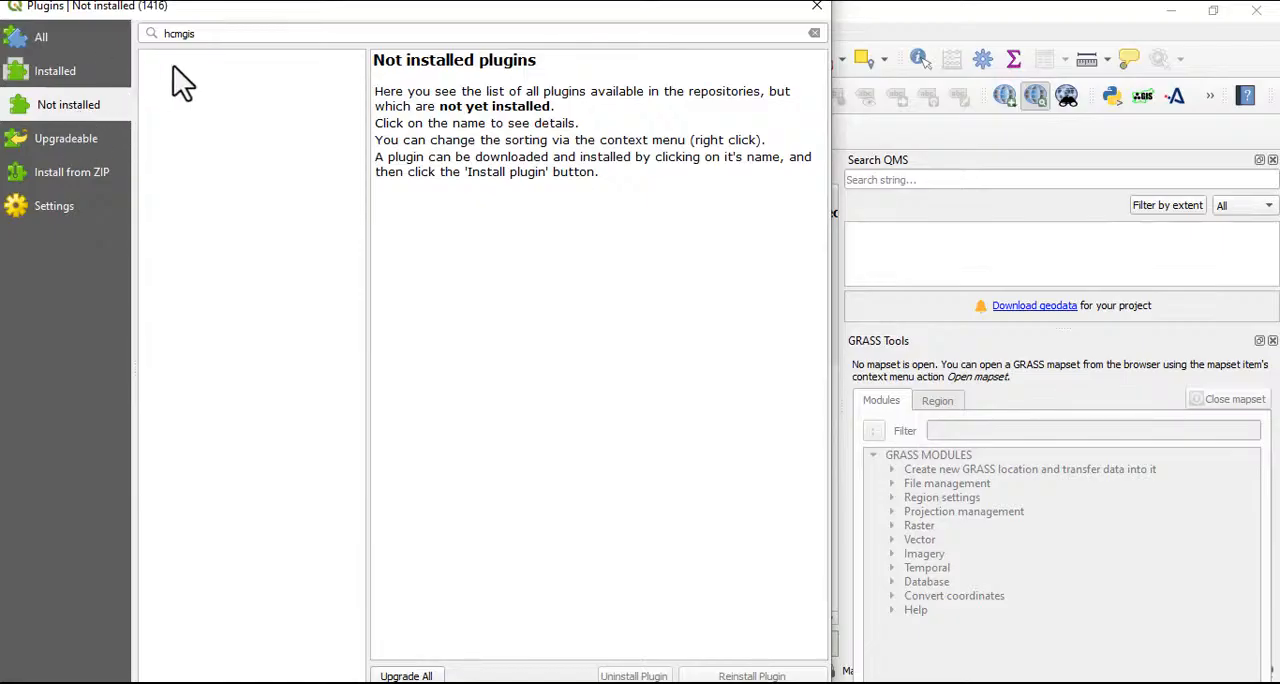
left_click(45, 76)
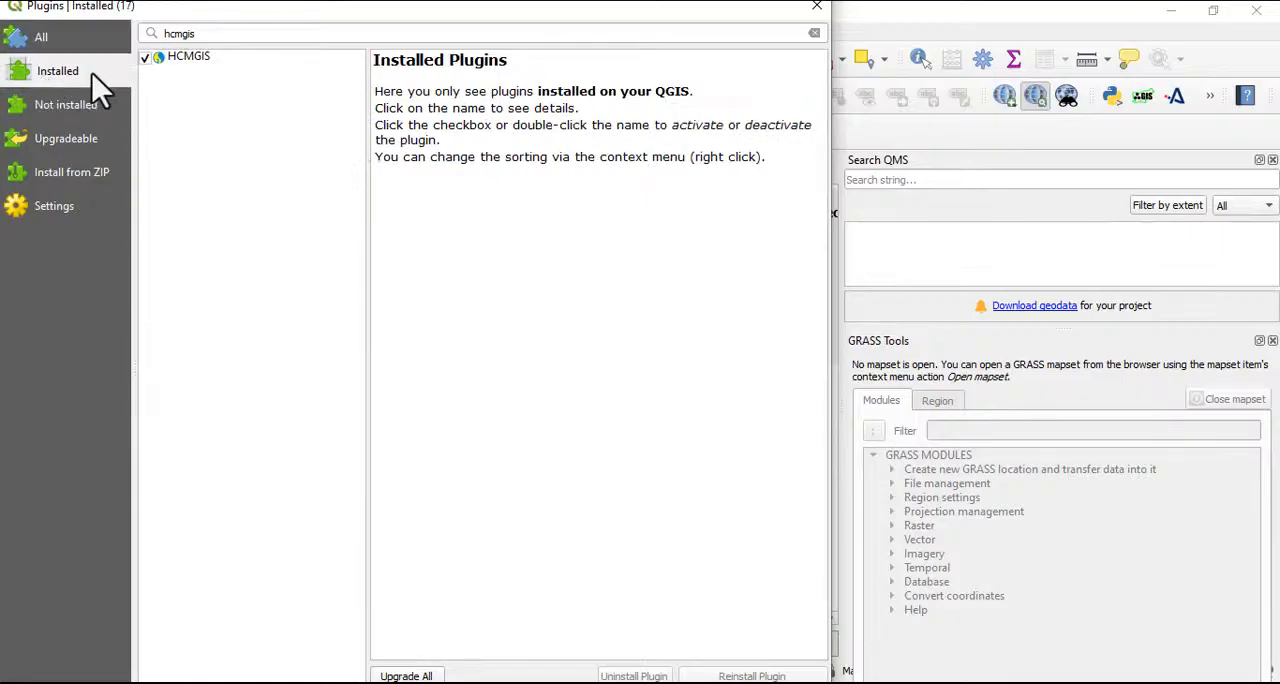
left_click(194, 57)
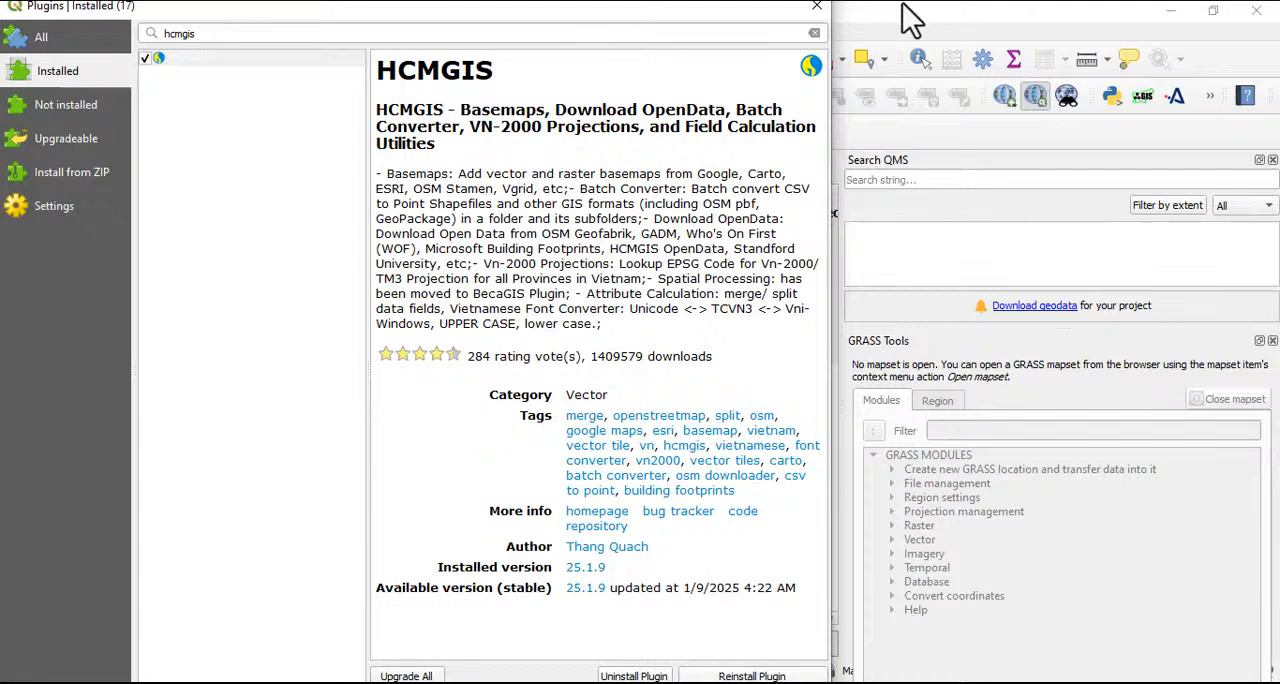
left_click(817, 6)
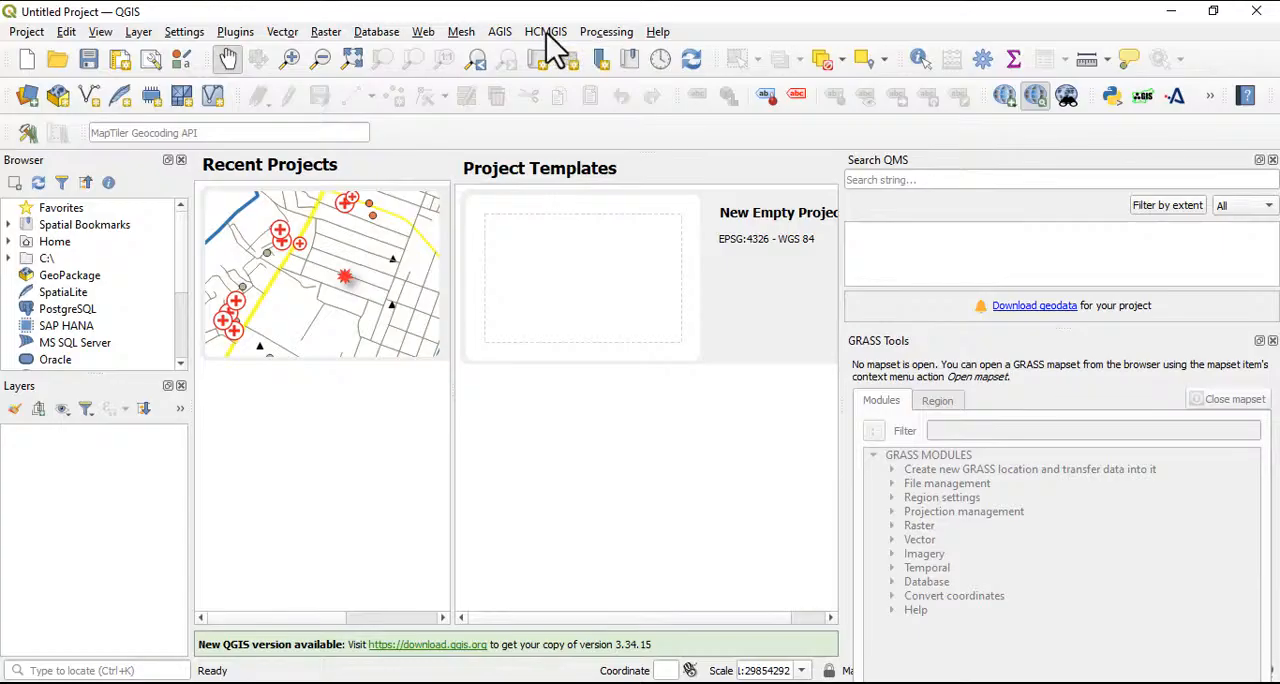
Open the HCMGIS download tool for OSM data by country from Geofabrik and move its dialog aside
left_click(546, 32)
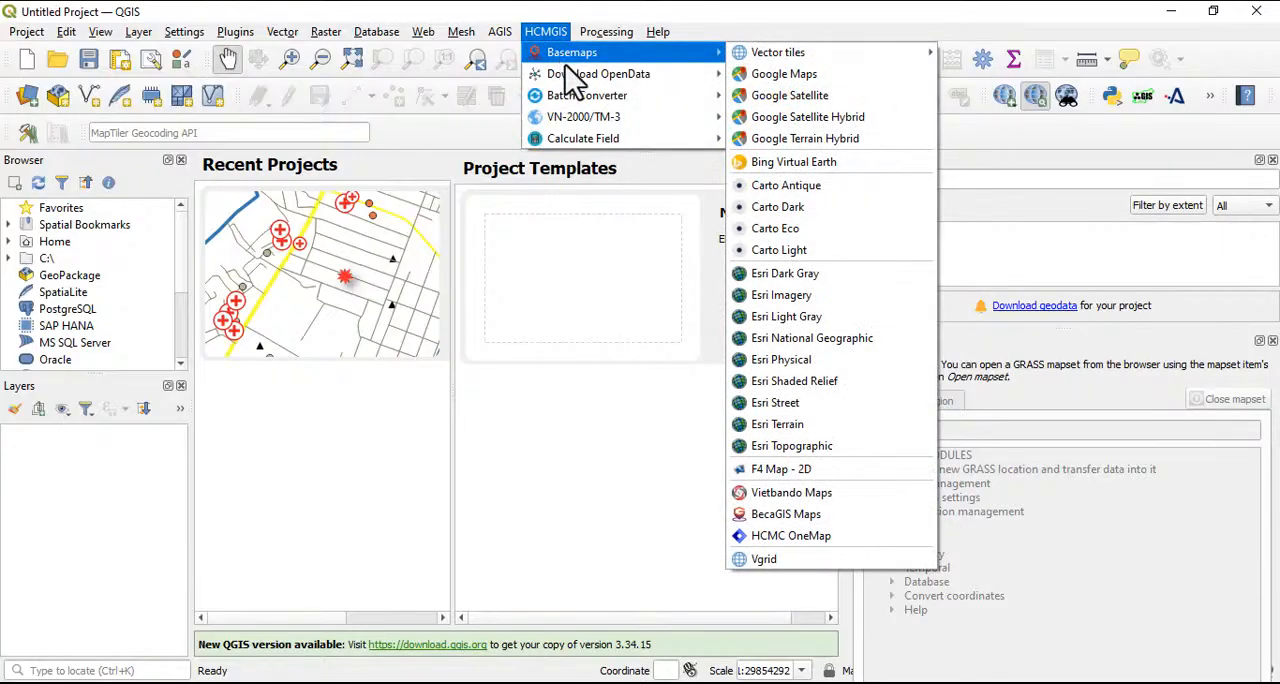
mouse_move(572, 79)
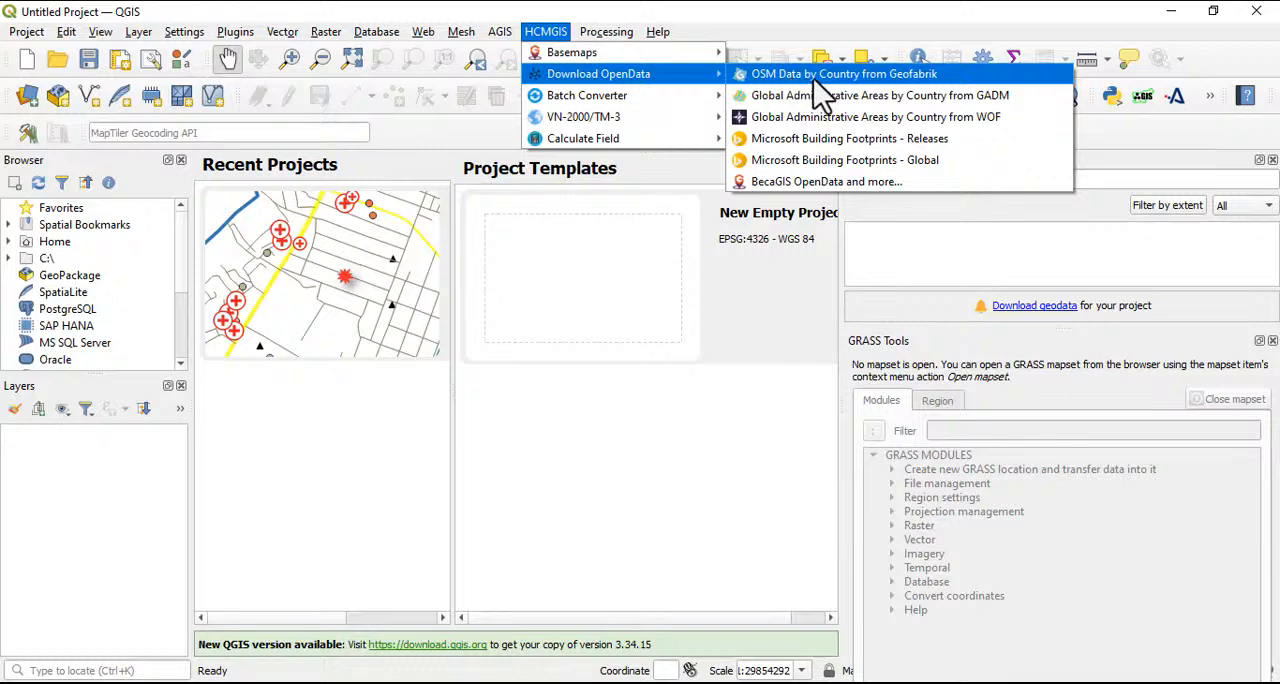
left_click(903, 76)
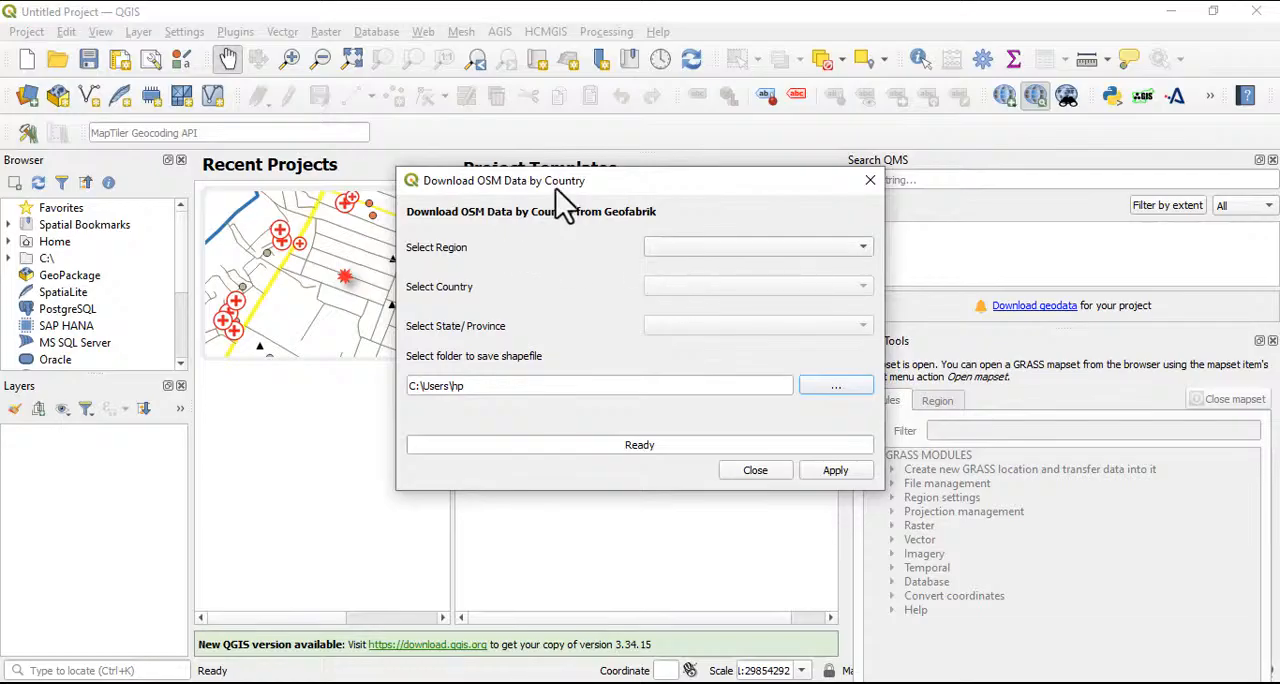
left_click_drag(662, 188, 540, 126)
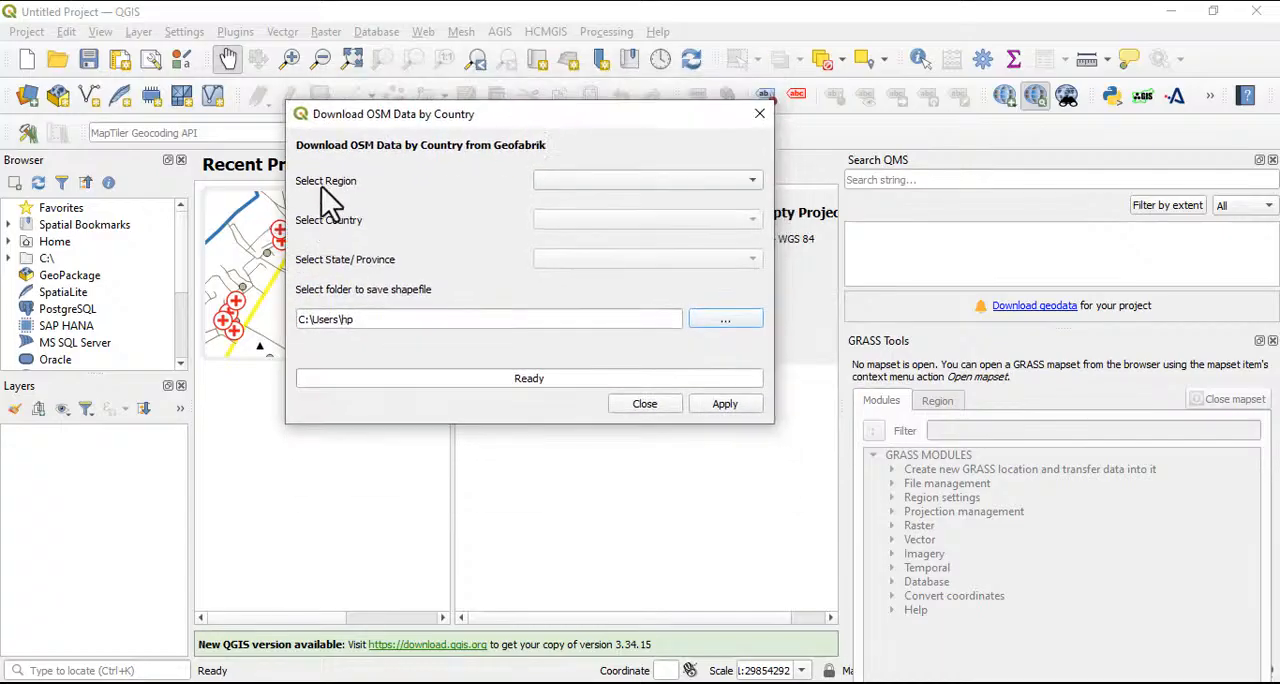
Set the OSM download region to Africa and the country to Nigeria
left_click(690, 186)
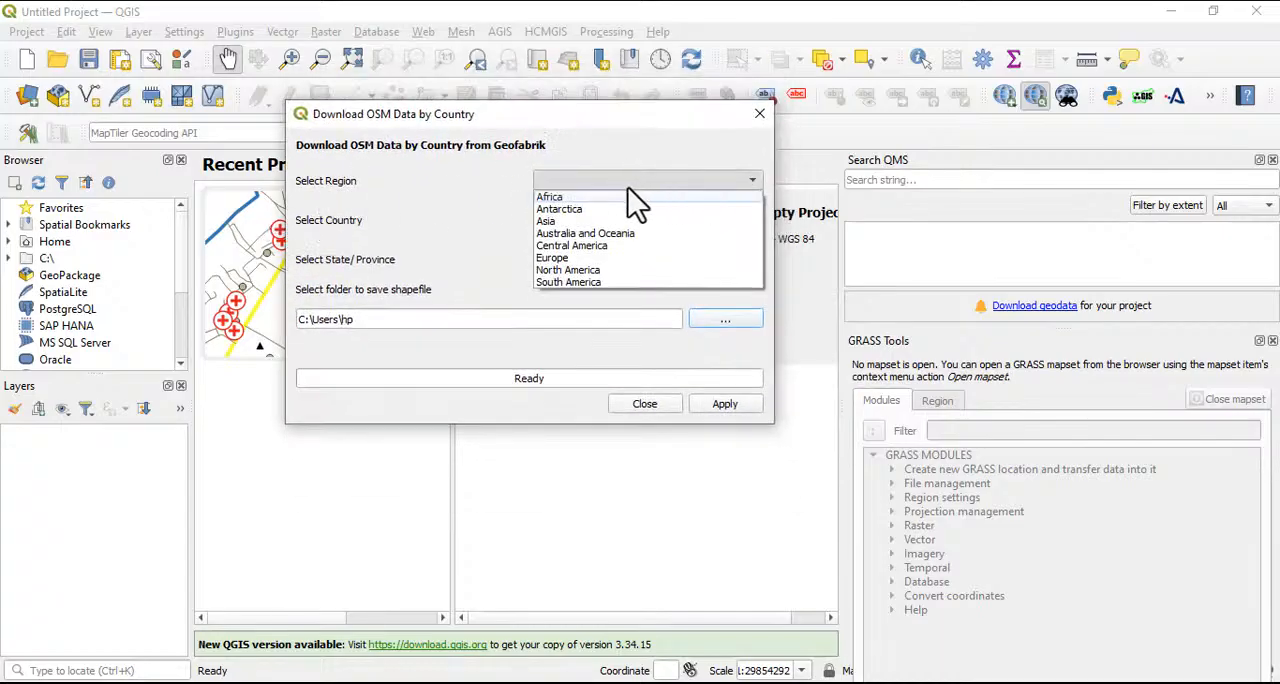
left_click(569, 198)
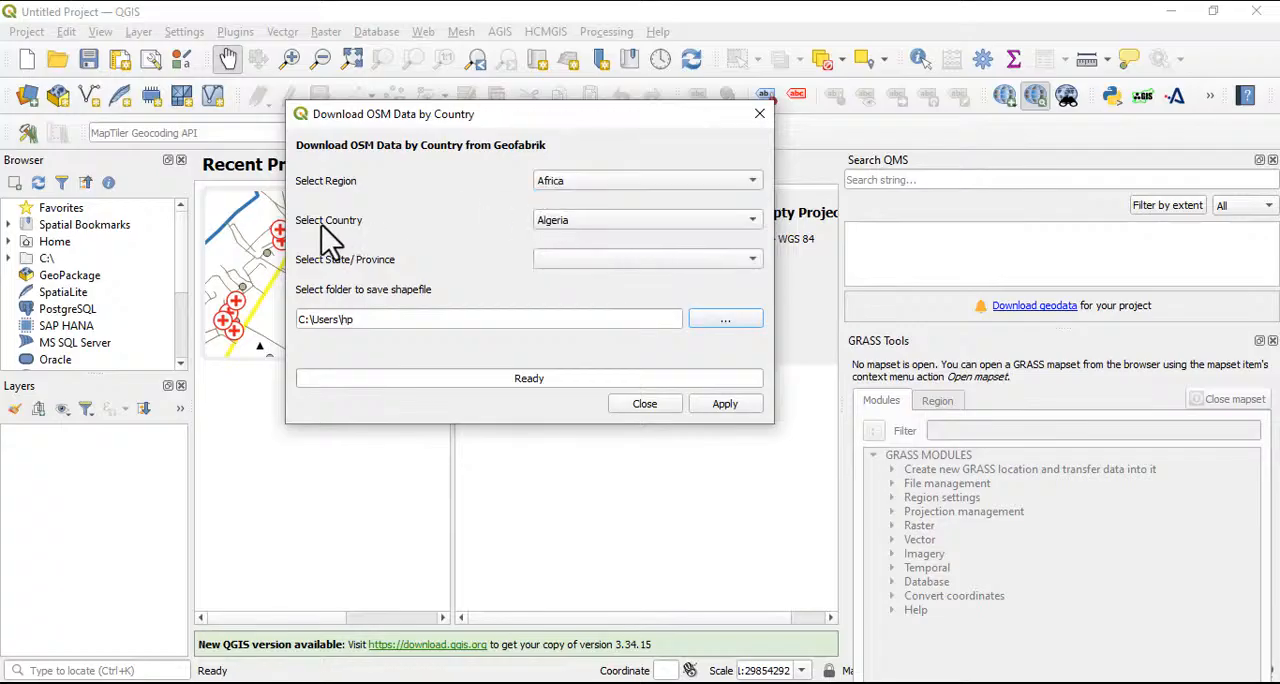
left_click(606, 221)
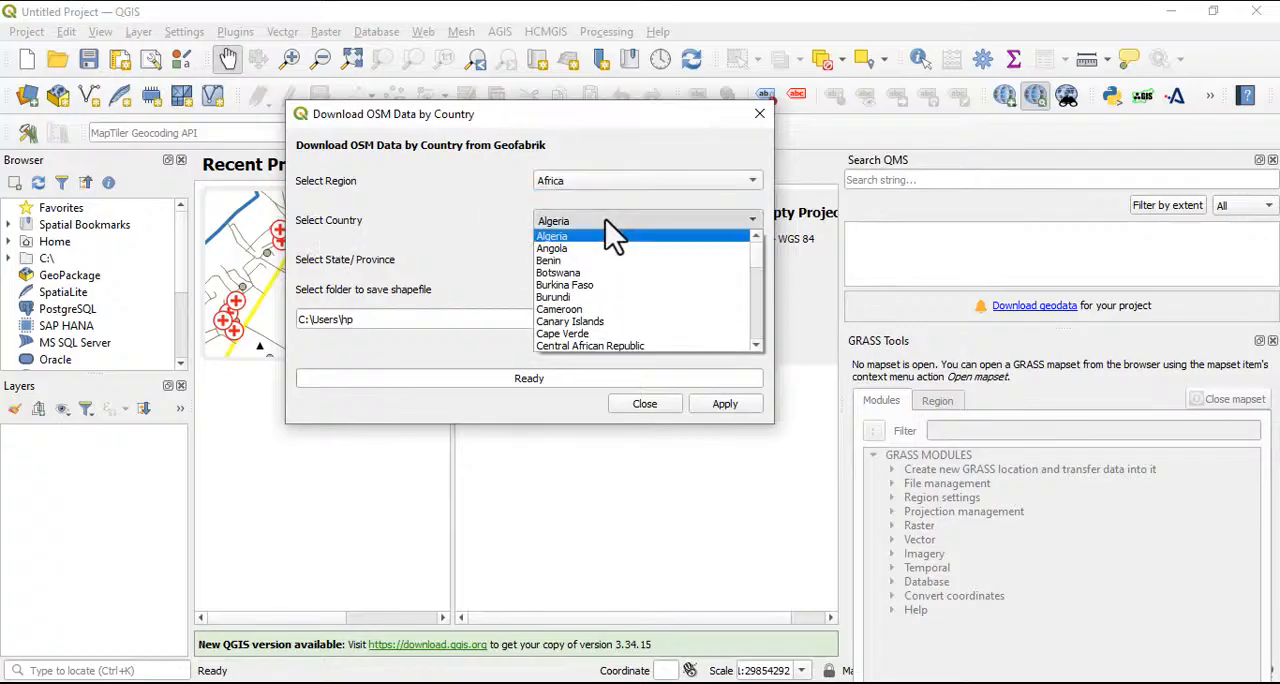
scroll(585, 305, "down", 2)
scroll(580, 335, "down", 3)
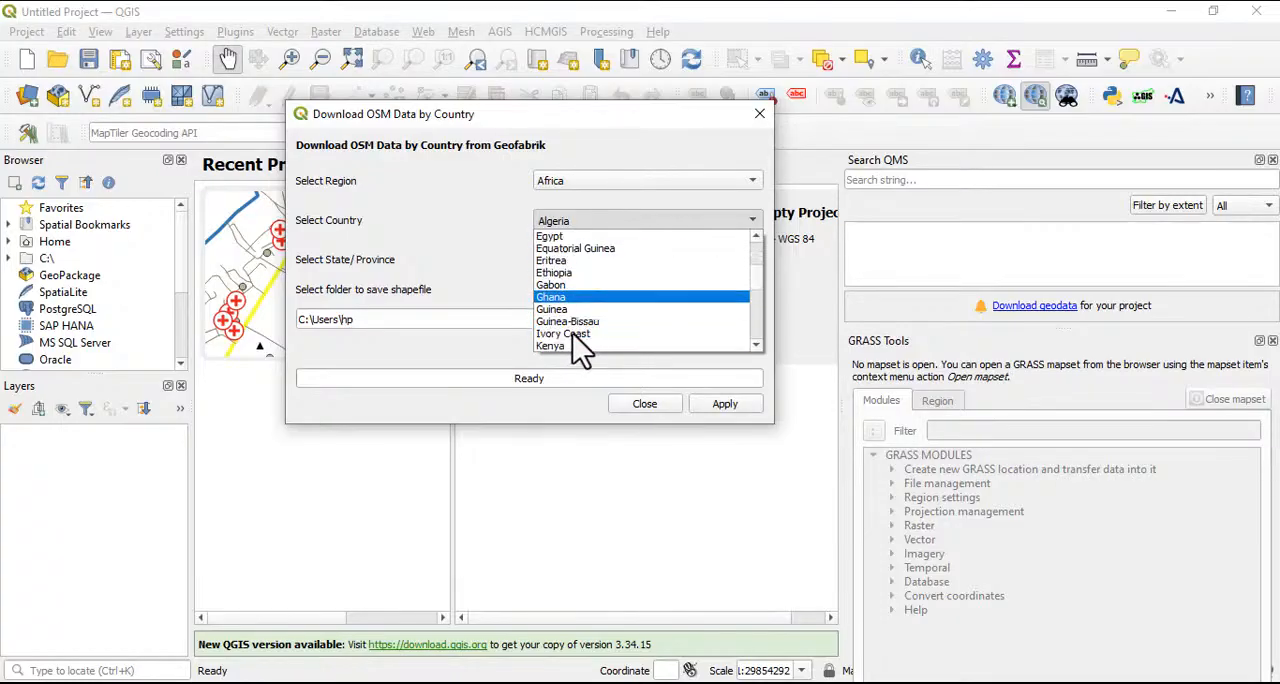
scroll(575, 335, "down", 4)
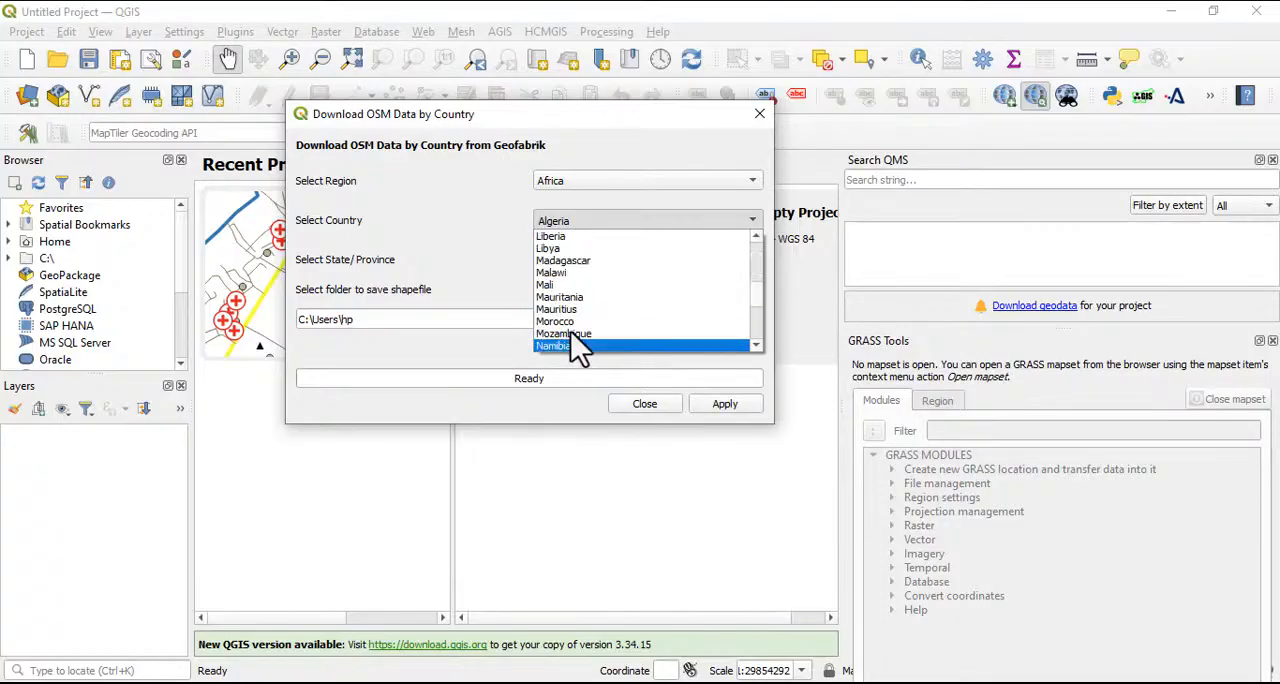
scroll(573, 332, "down", 2)
left_click(560, 307)
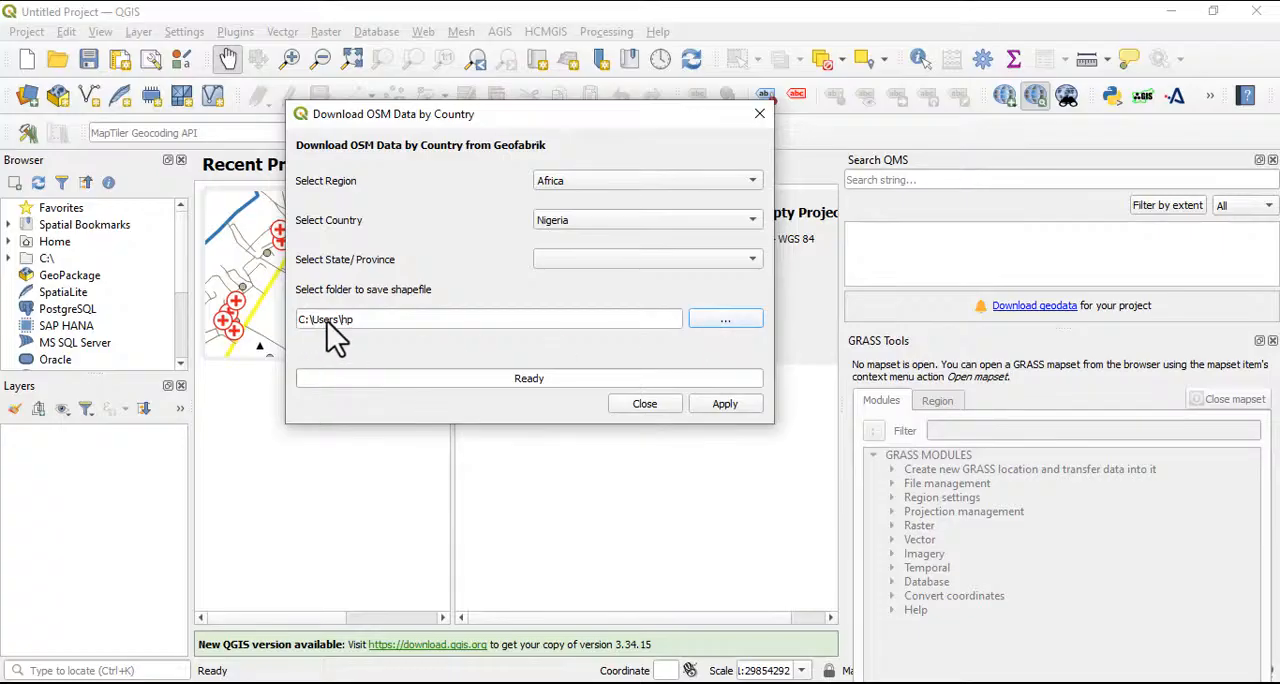
Set the folder for saving the OSM shapefiles to C:/wrk/ife
left_click(726, 319)
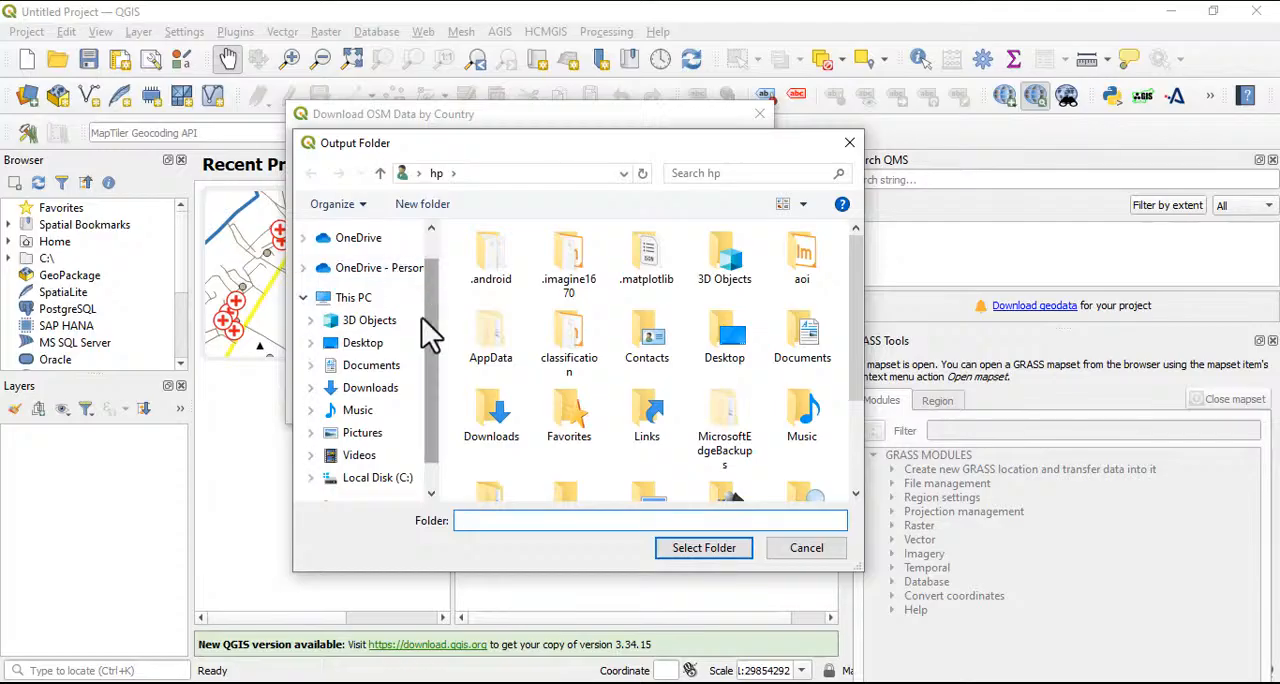
left_click(388, 480)
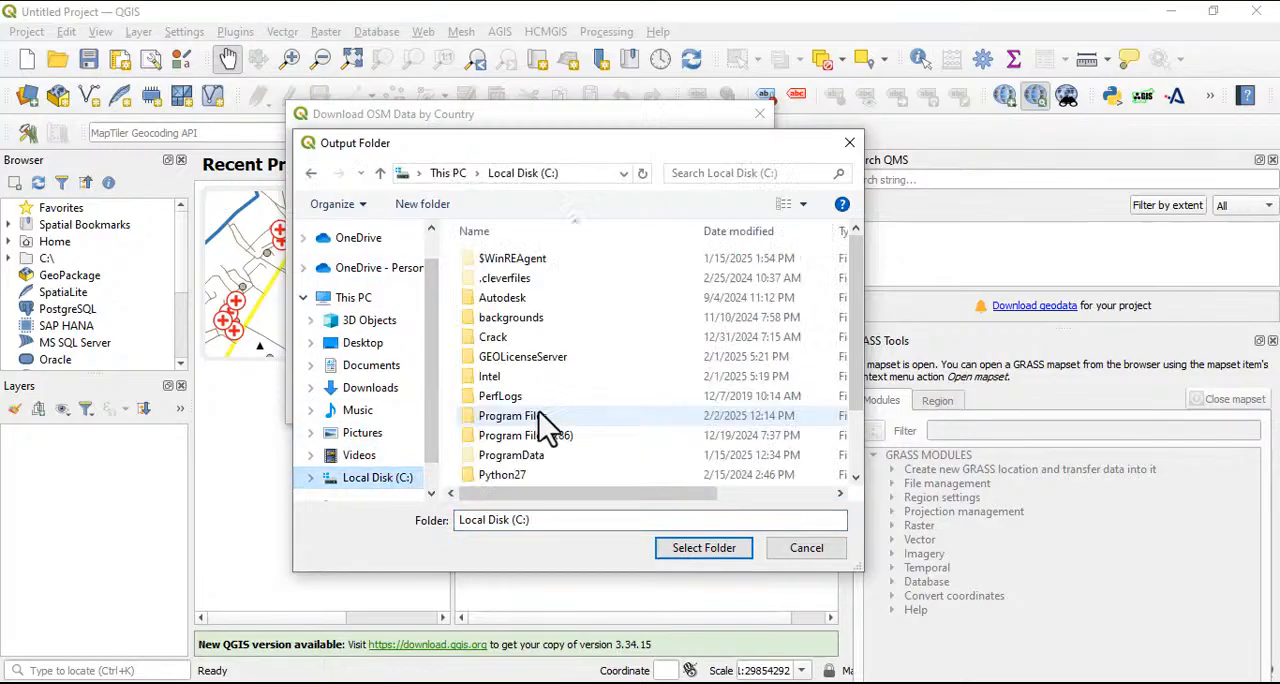
scroll(520, 450, "down", 2)
left_click(490, 476)
double_click(488, 476)
scroll(520, 435, "down", 1)
double_click(489, 398)
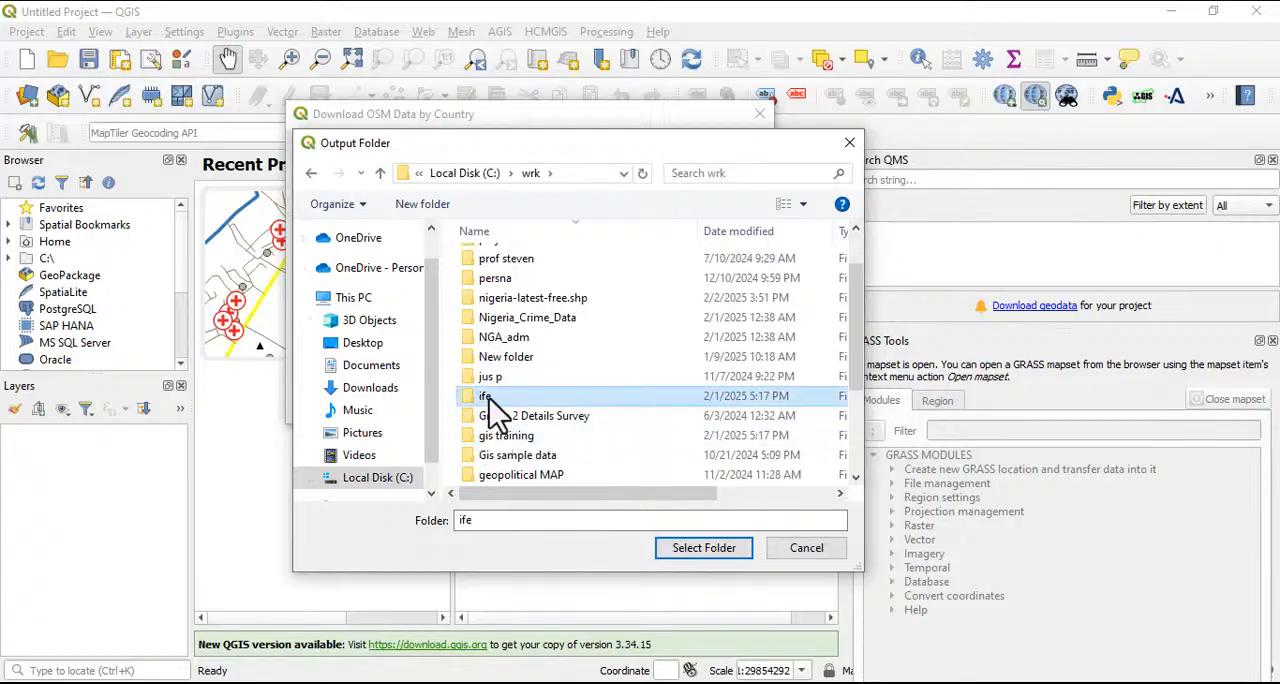
left_click(697, 548)
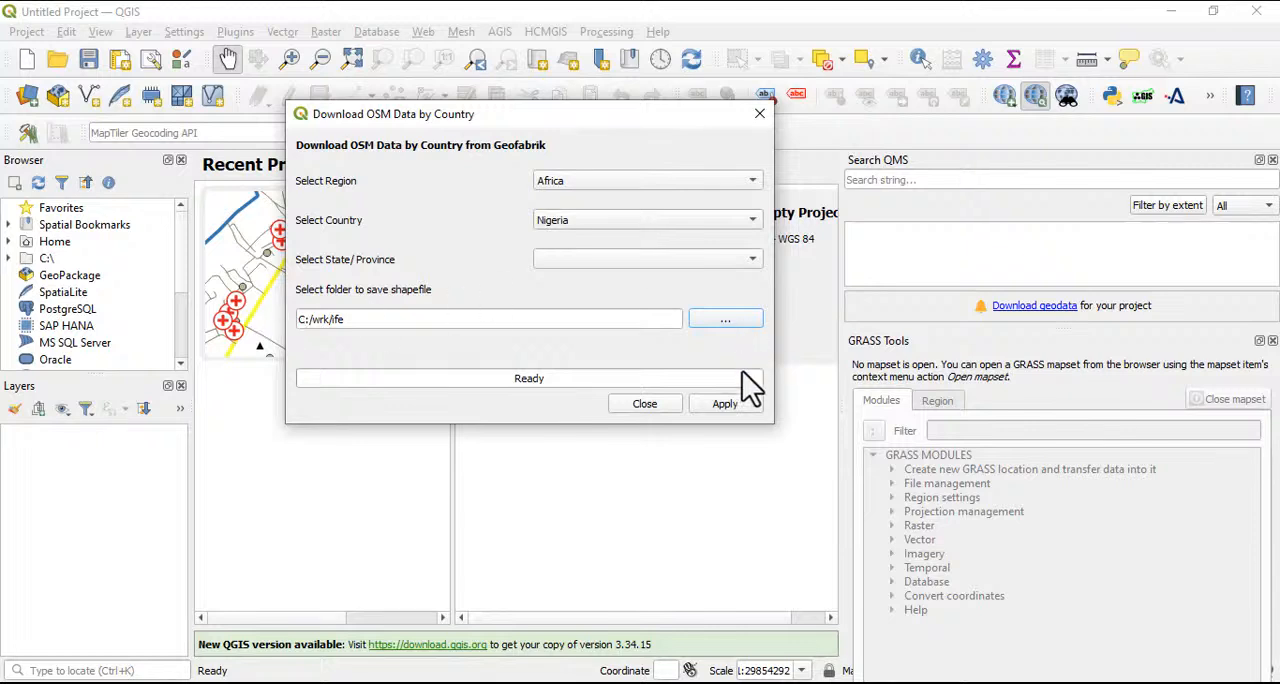
Start the OSM shapefile download for Nigeria and accept the estimated-size prompt
left_click(724, 404)
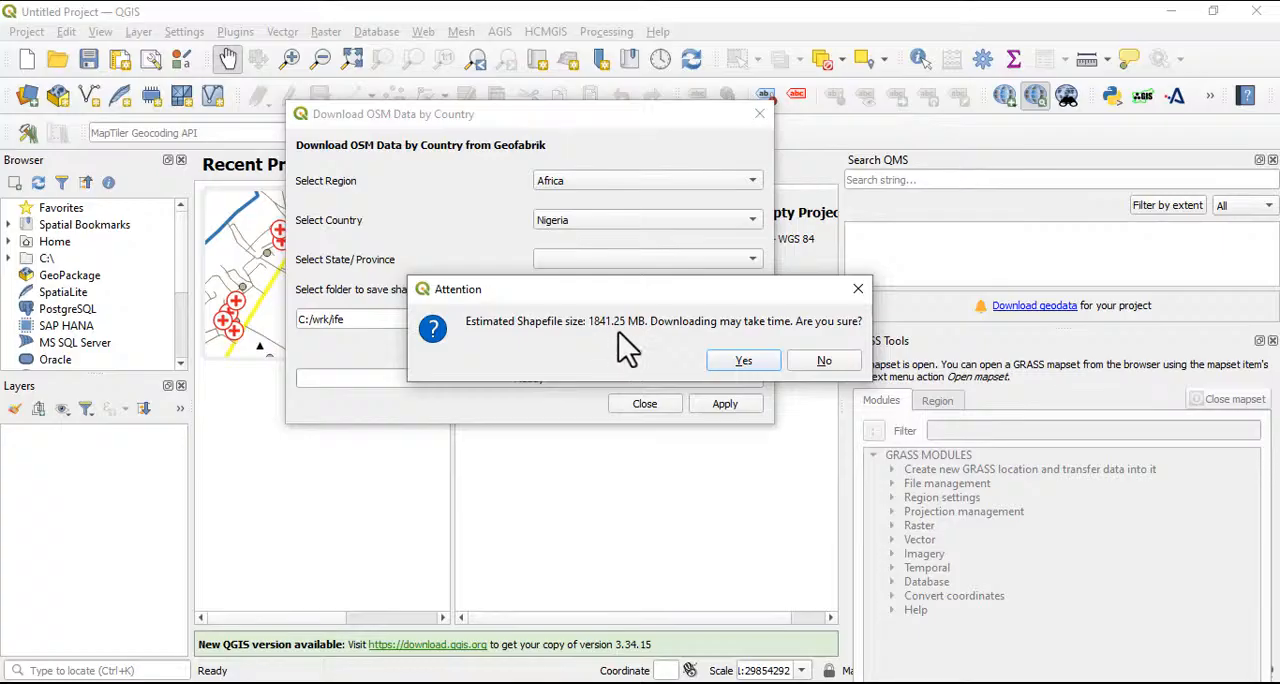
left_click(744, 361)
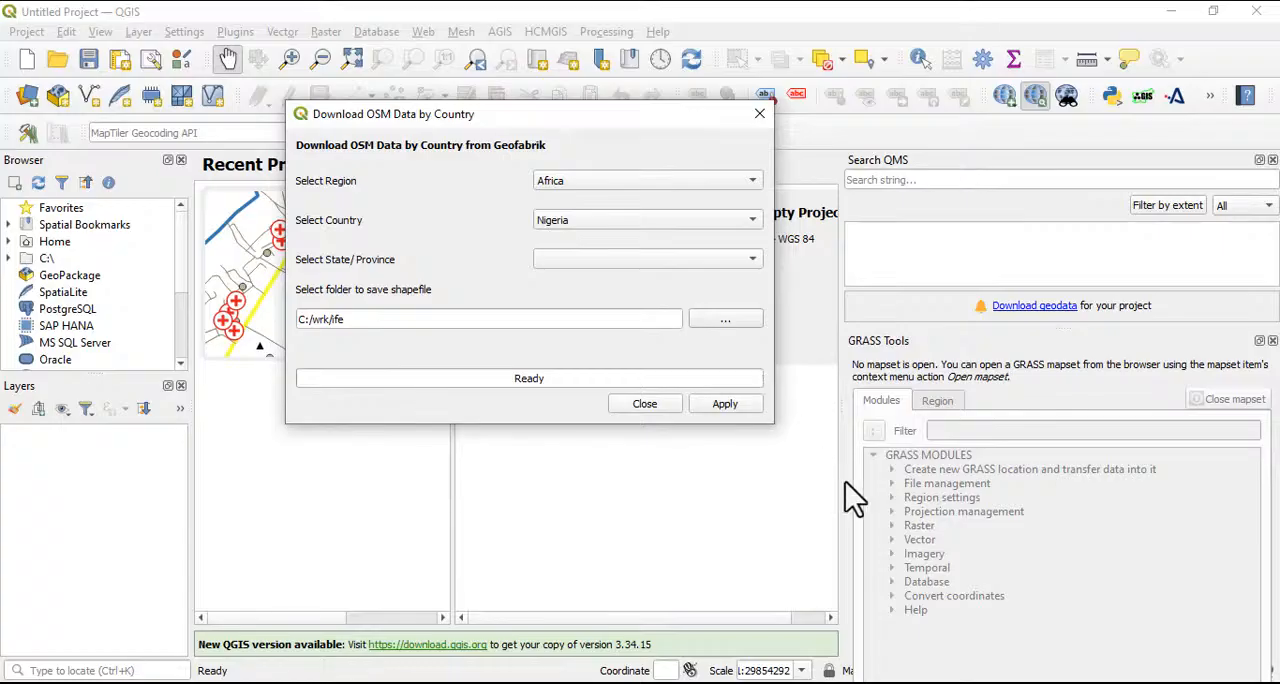
Switch to ArcMap and create a new file geodatabase in the abuja folder under C:\wrk
left_click(882, 682)
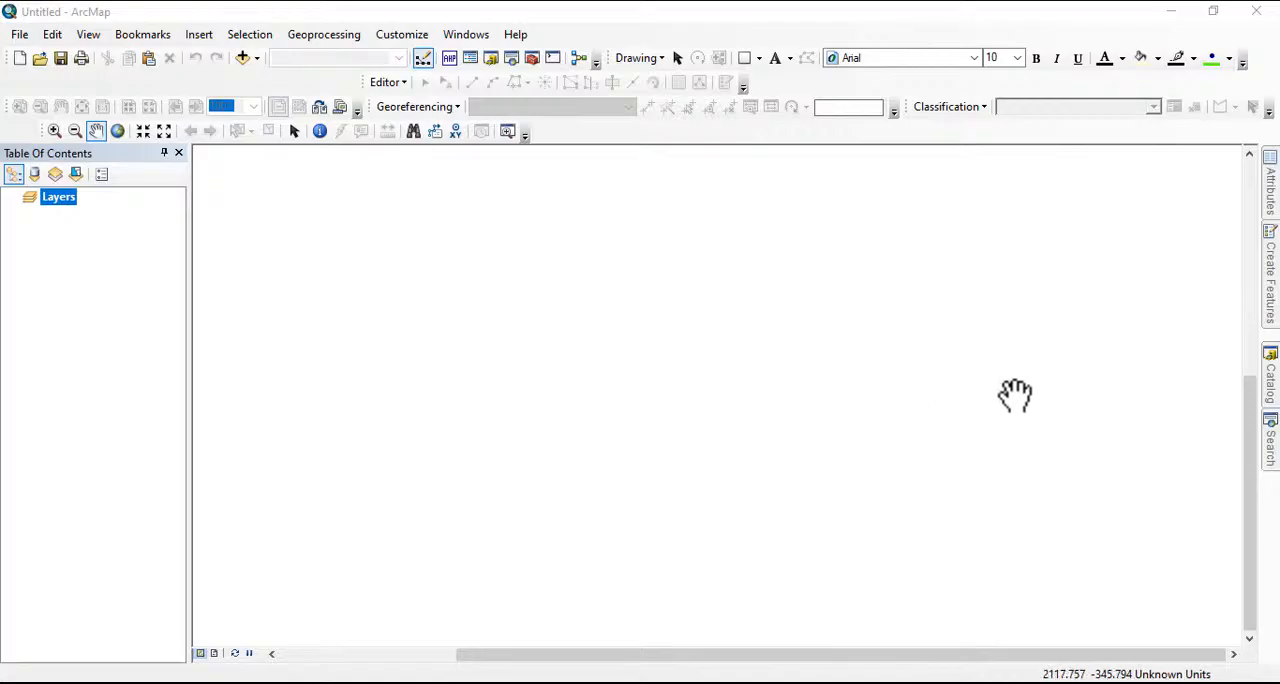
mouse_move(1273, 395)
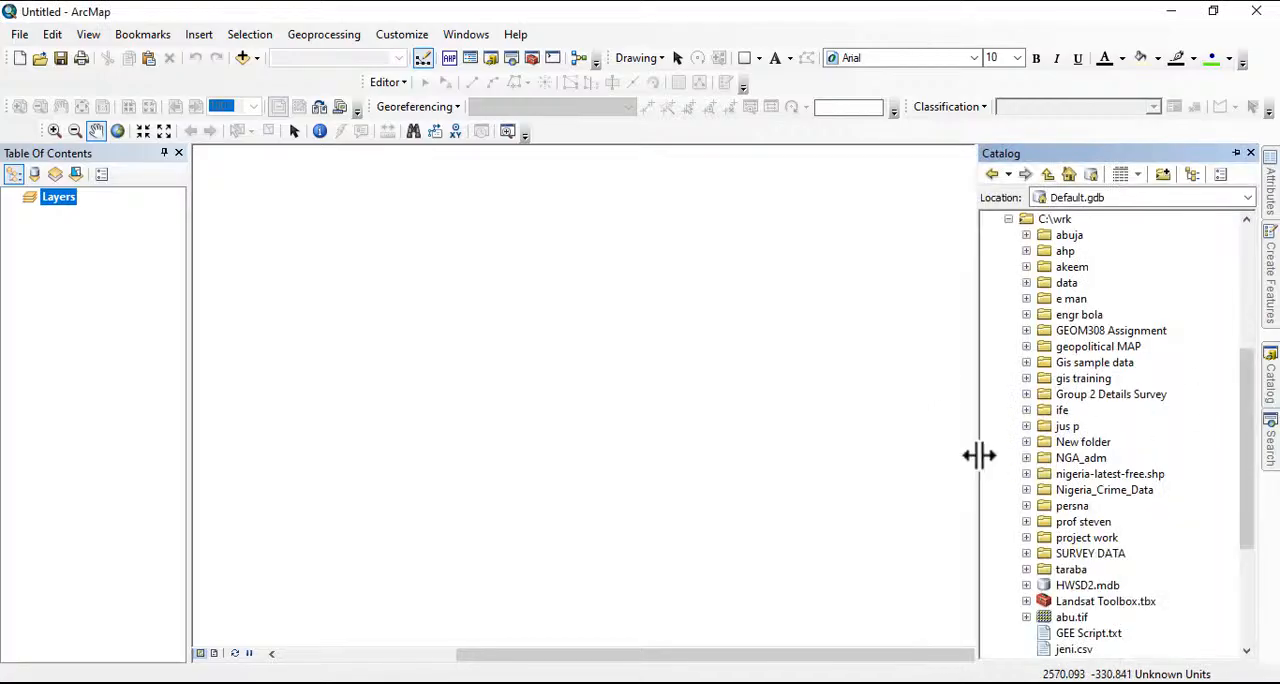
left_click(1070, 236)
right_click(1073, 238)
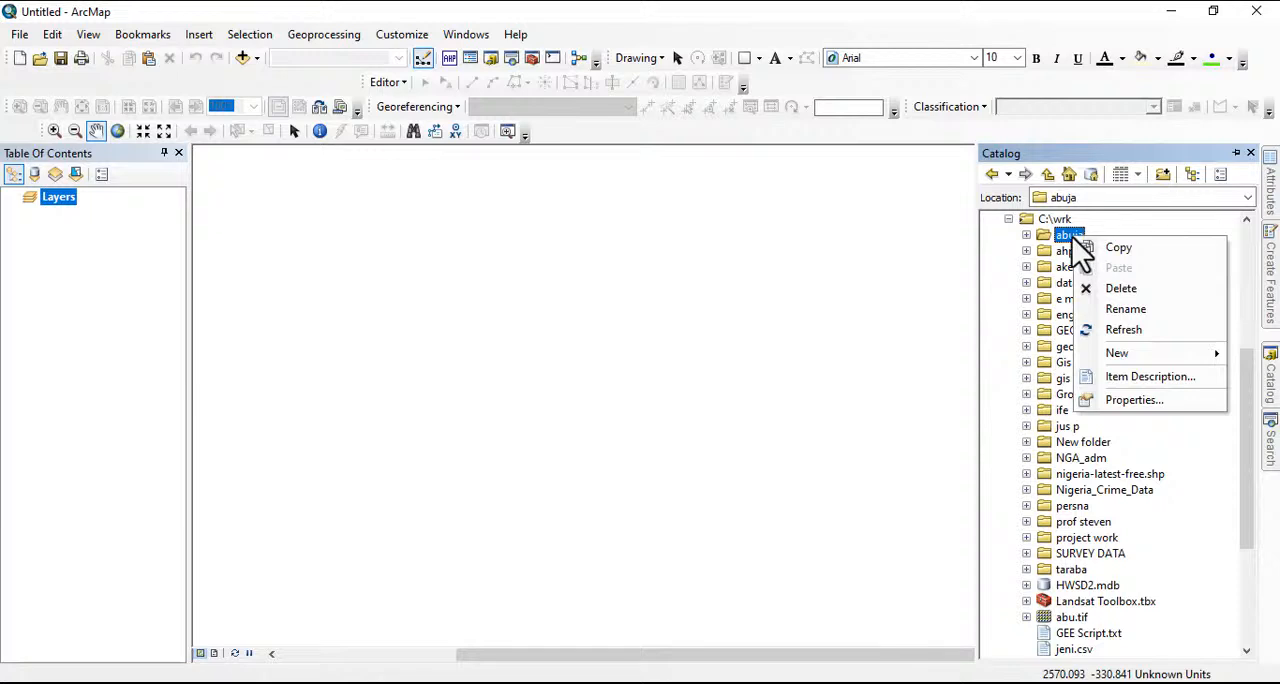
right_click(1065, 236)
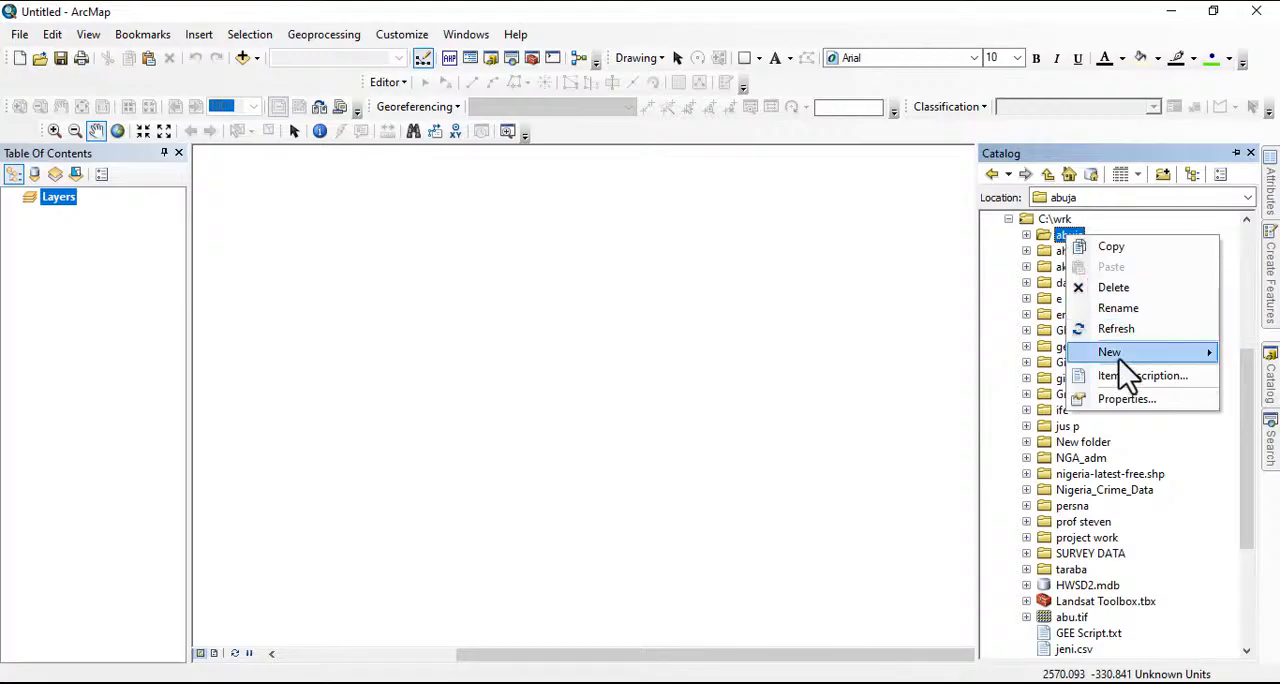
mouse_move(1119, 359)
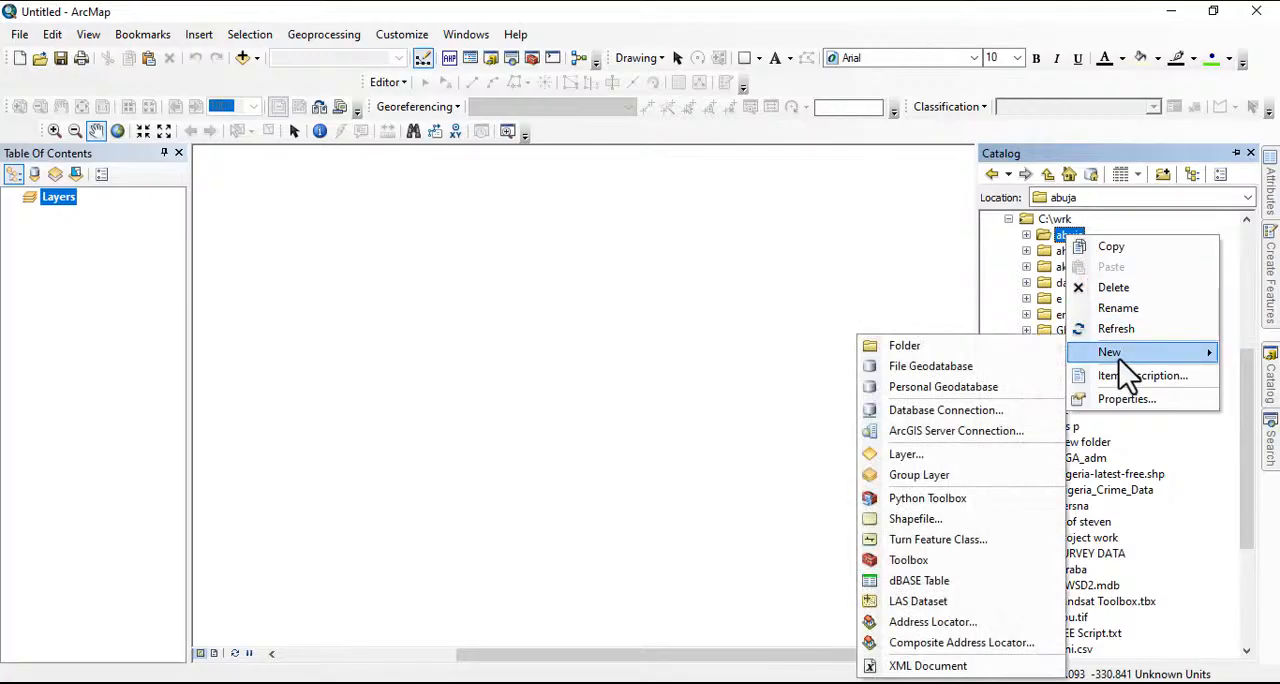
left_click(931, 367)
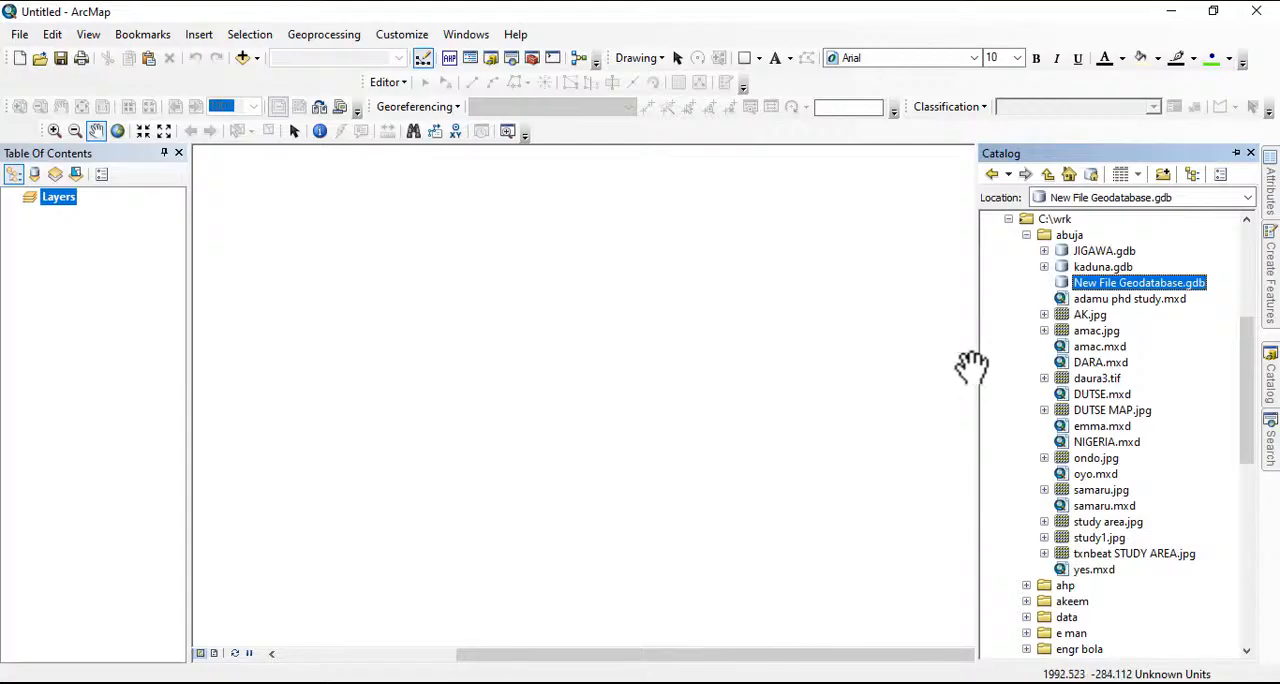
Rename the new file geodatabase in the abuja folder as abuja
right_click(1100, 284)
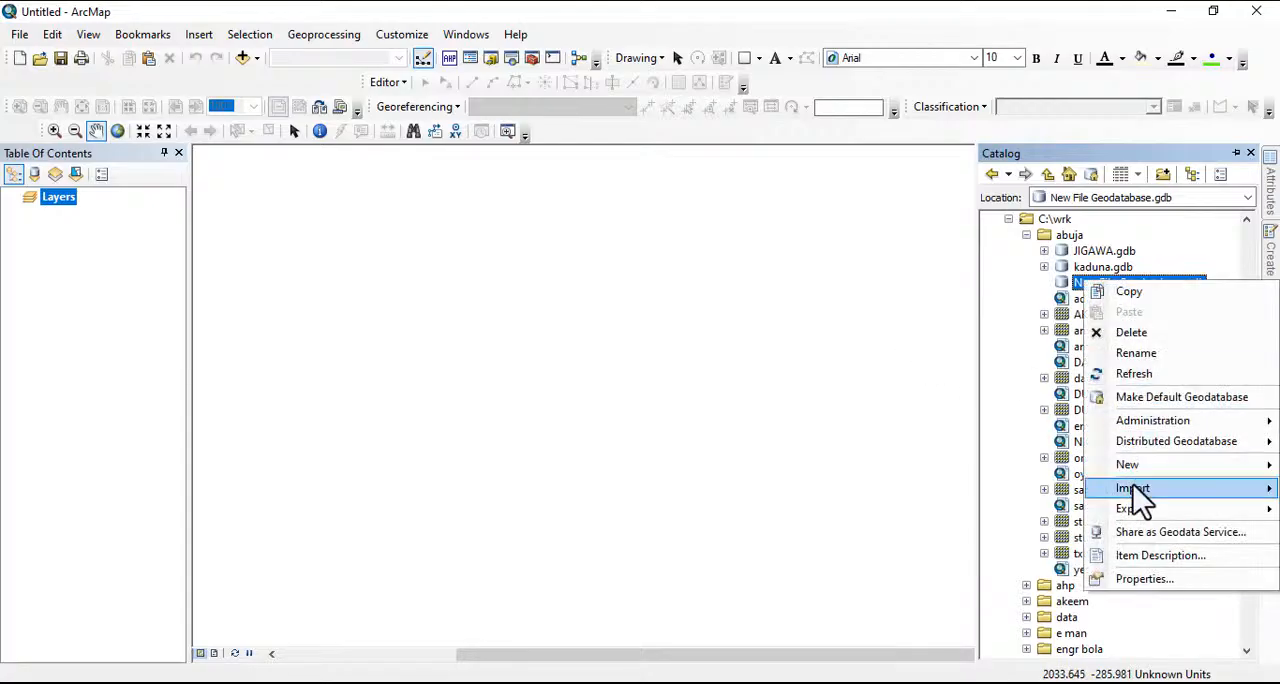
left_click(1138, 355)
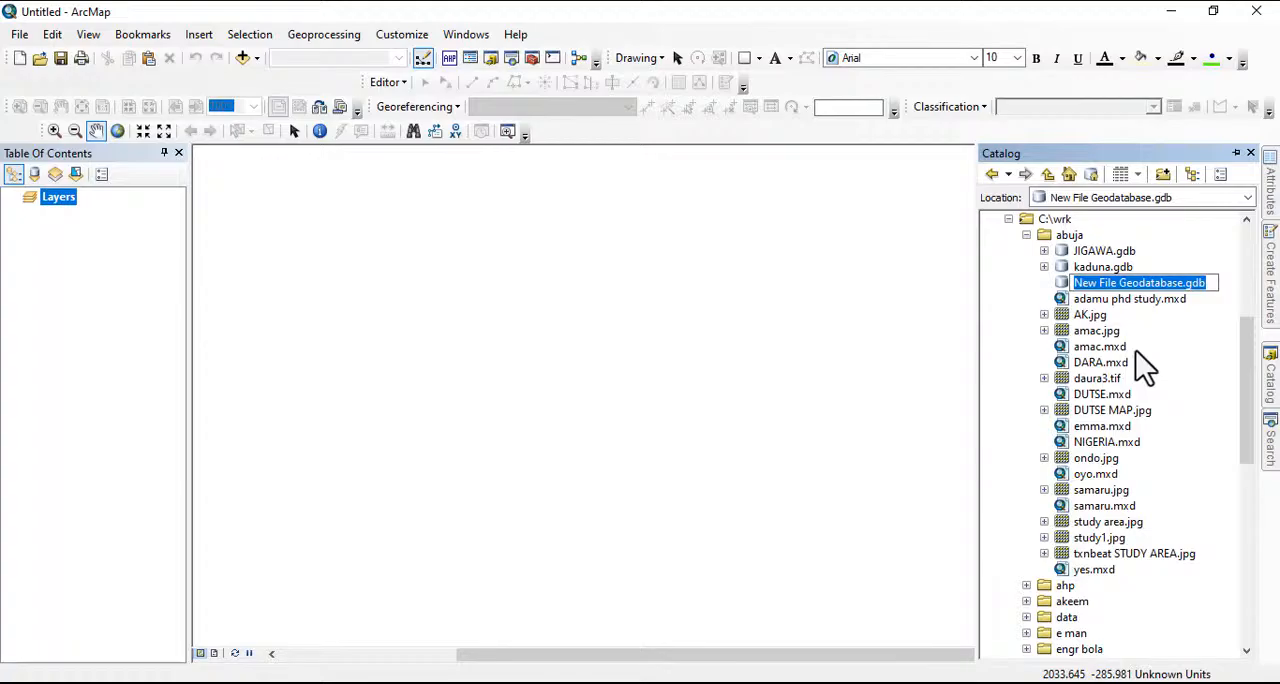
key("BackSpace")
type("abuja")
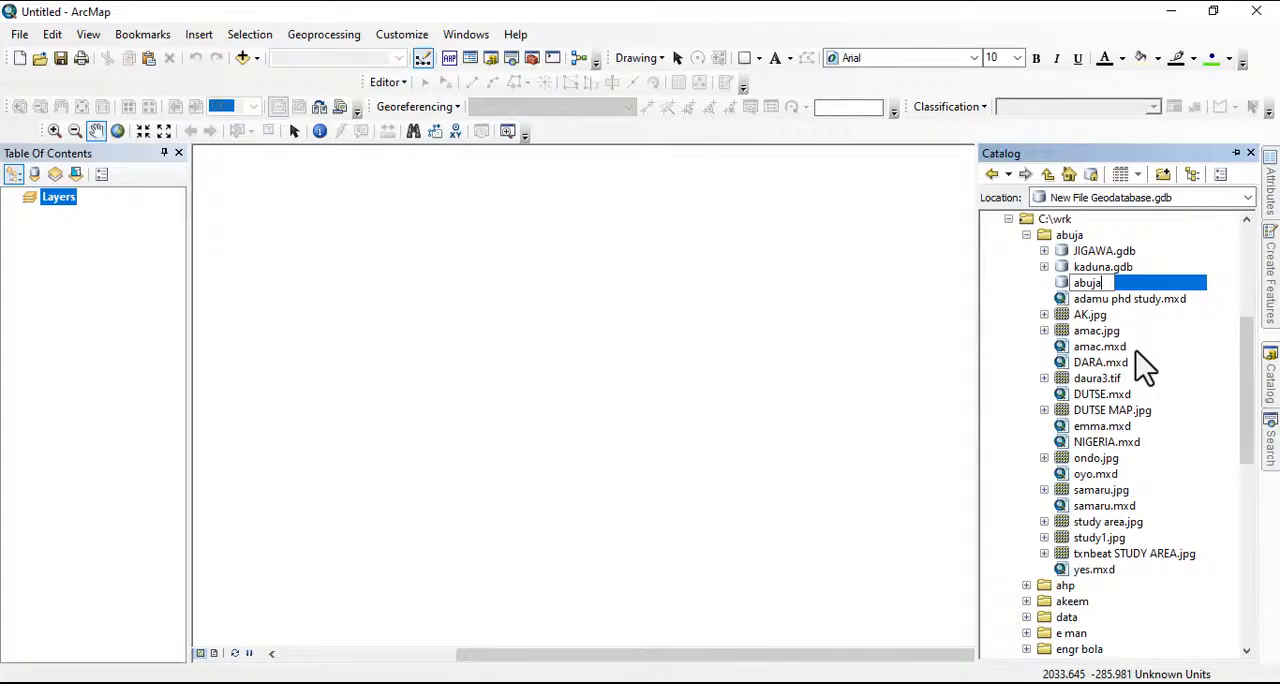
key("Return")
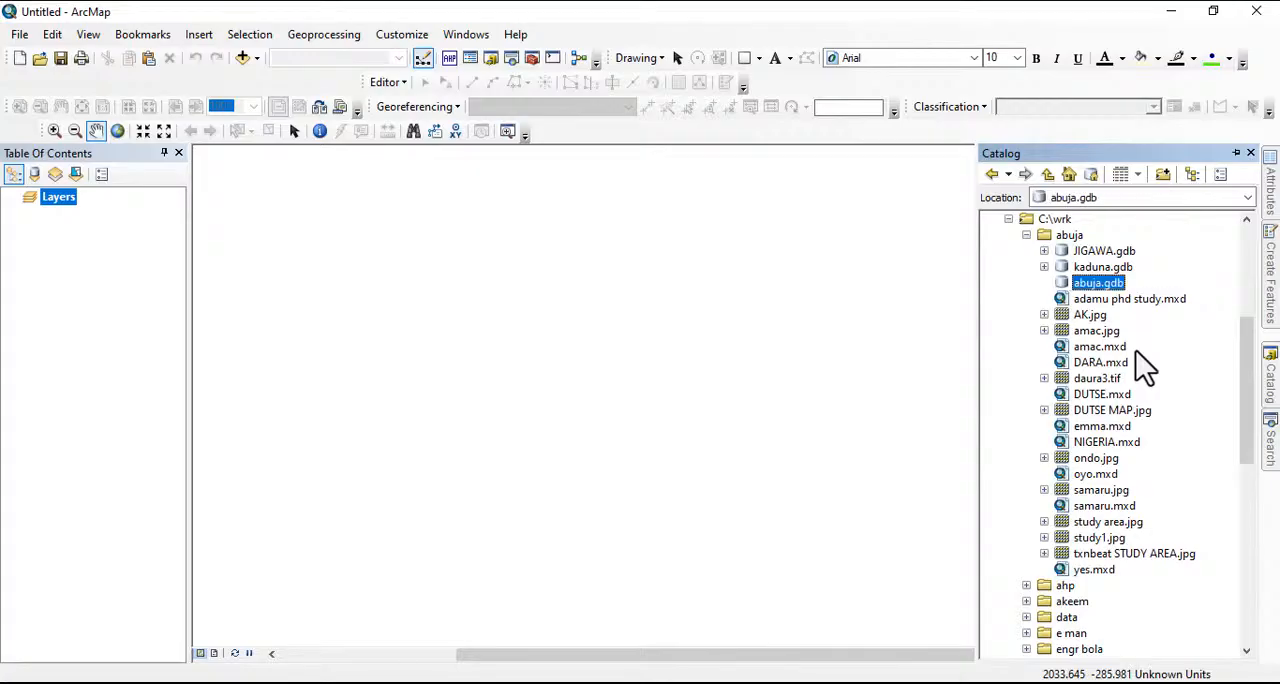
Start a new feature dataset in abuja.gdb and name it parcel
right_click(1090, 286)
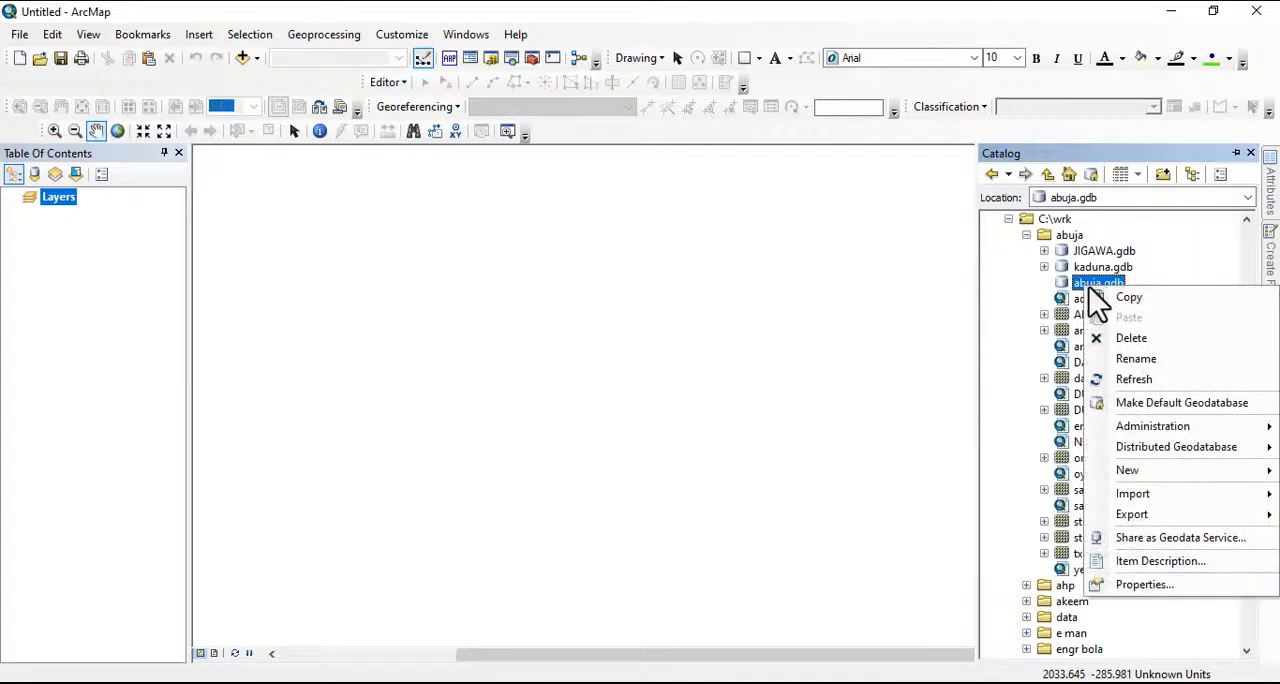
mouse_move(1121, 478)
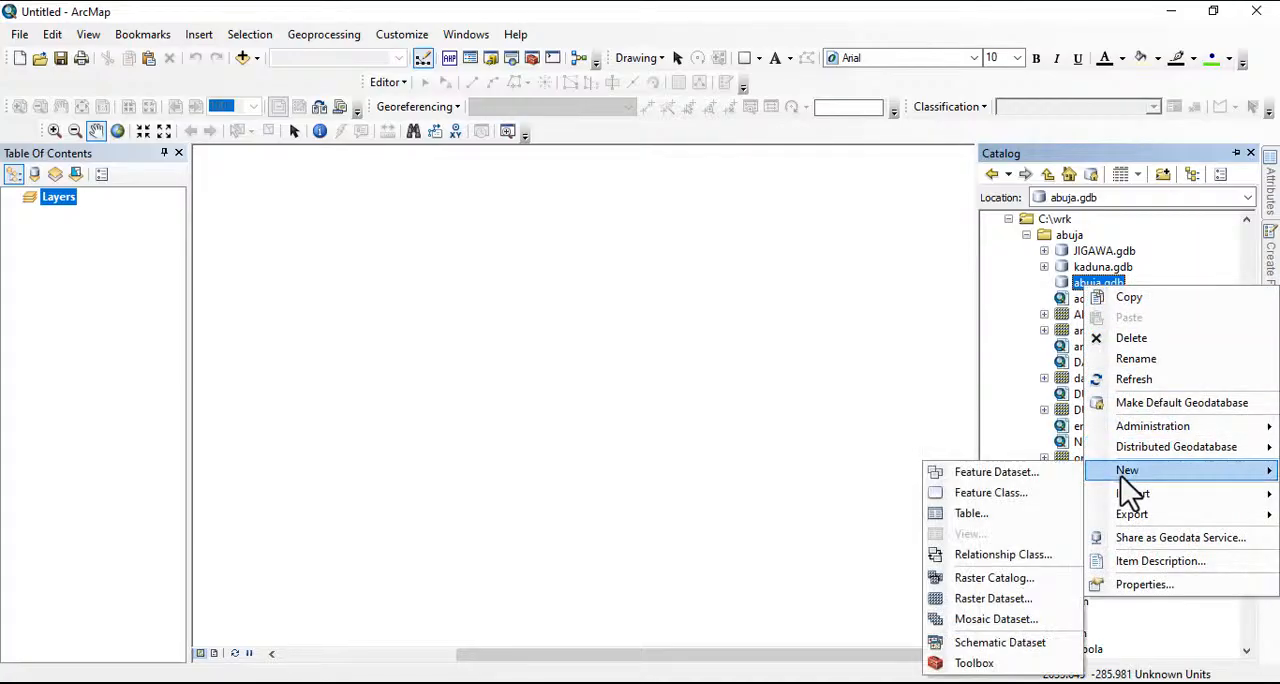
left_click(1004, 475)
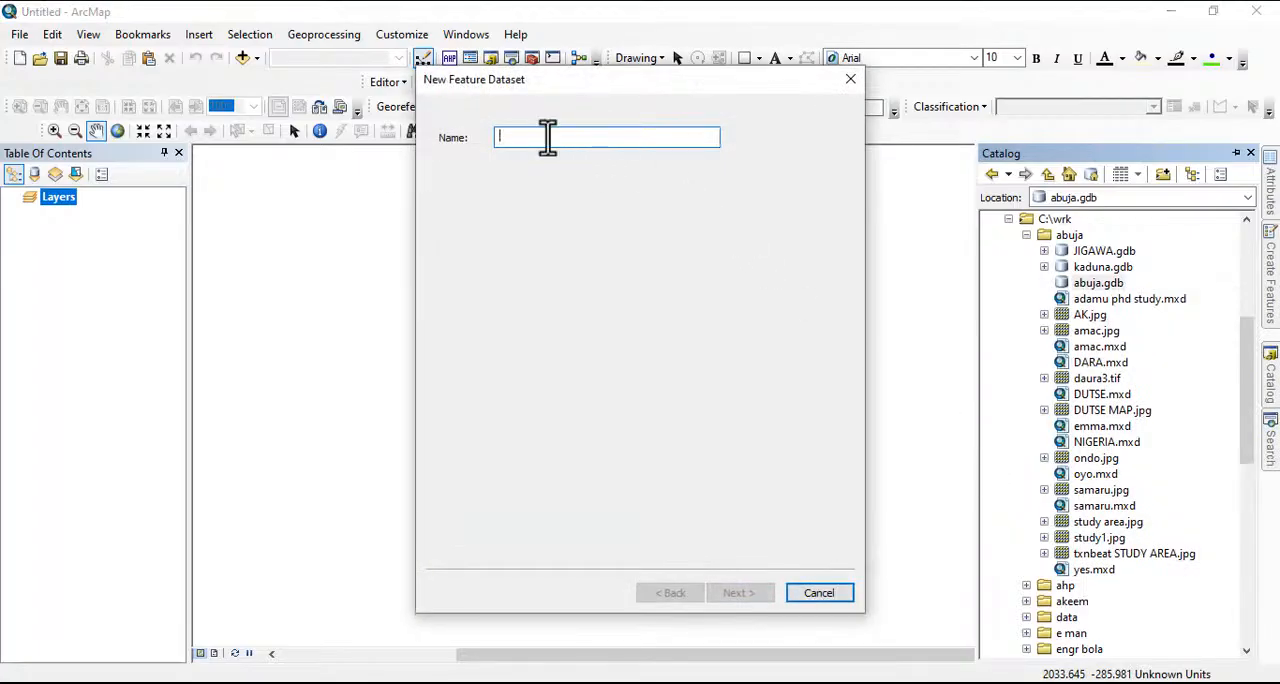
type("p")
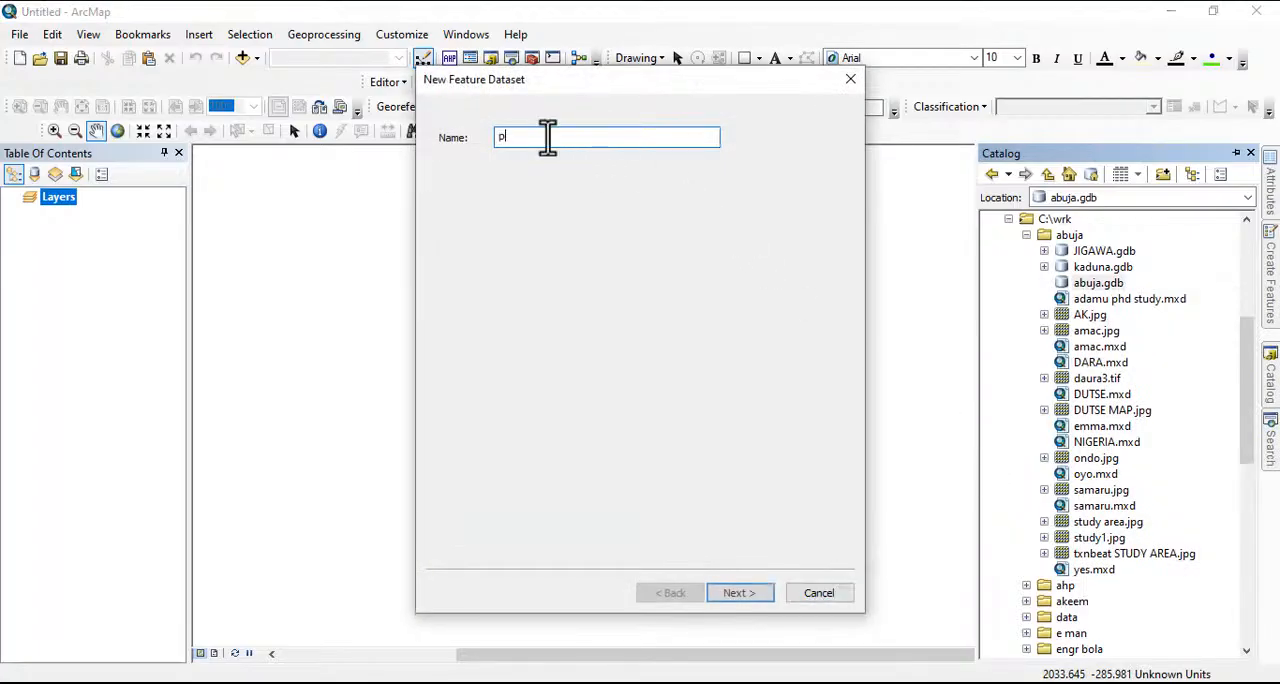
type("arv")
type("ce")
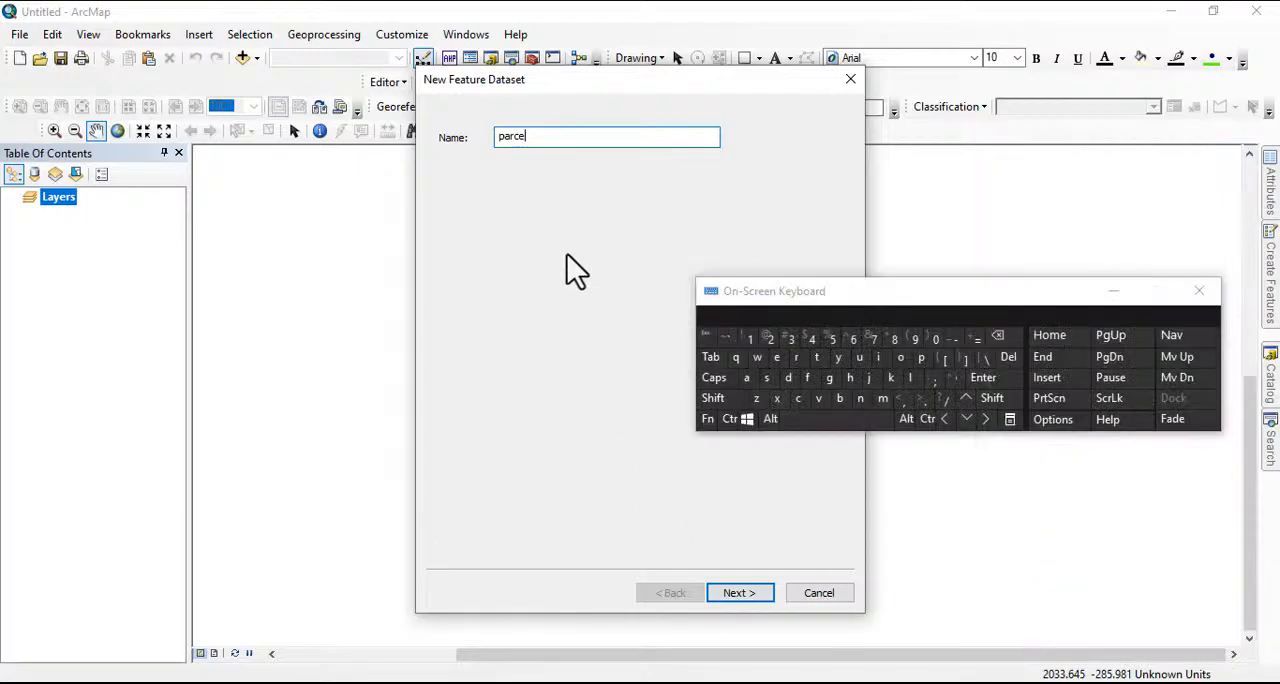
left_click(911, 378)
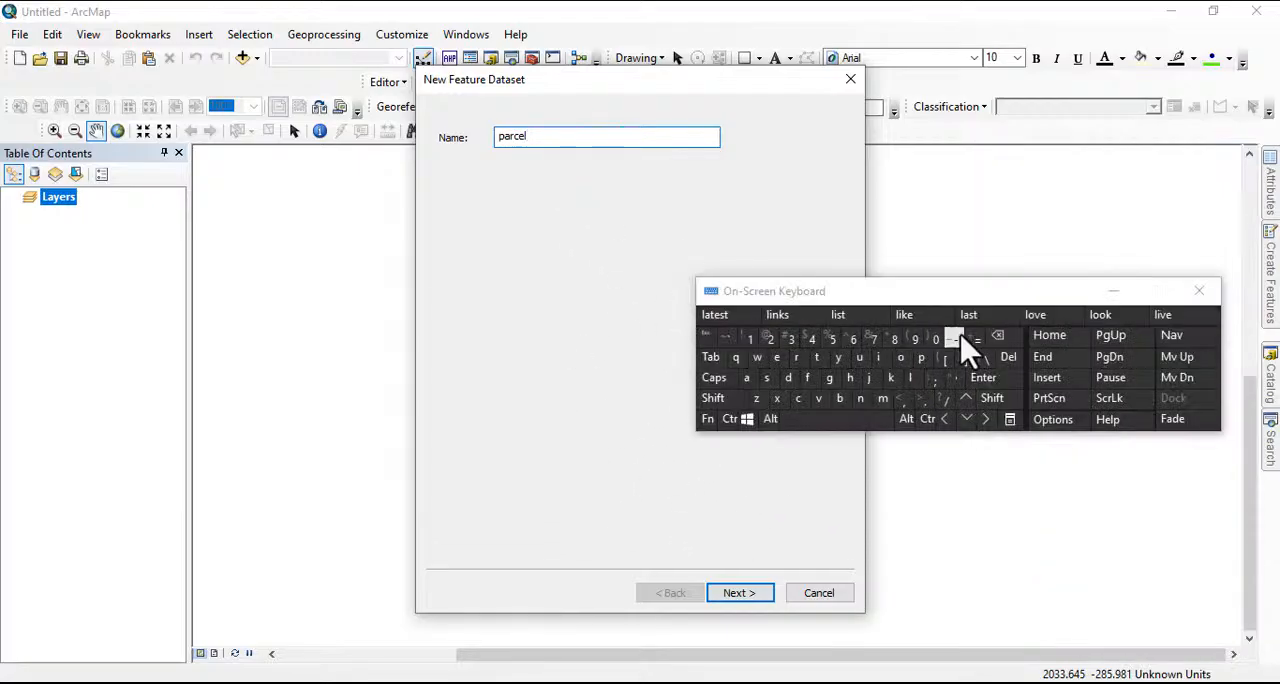
left_click_drag(918, 298, 1045, 243)
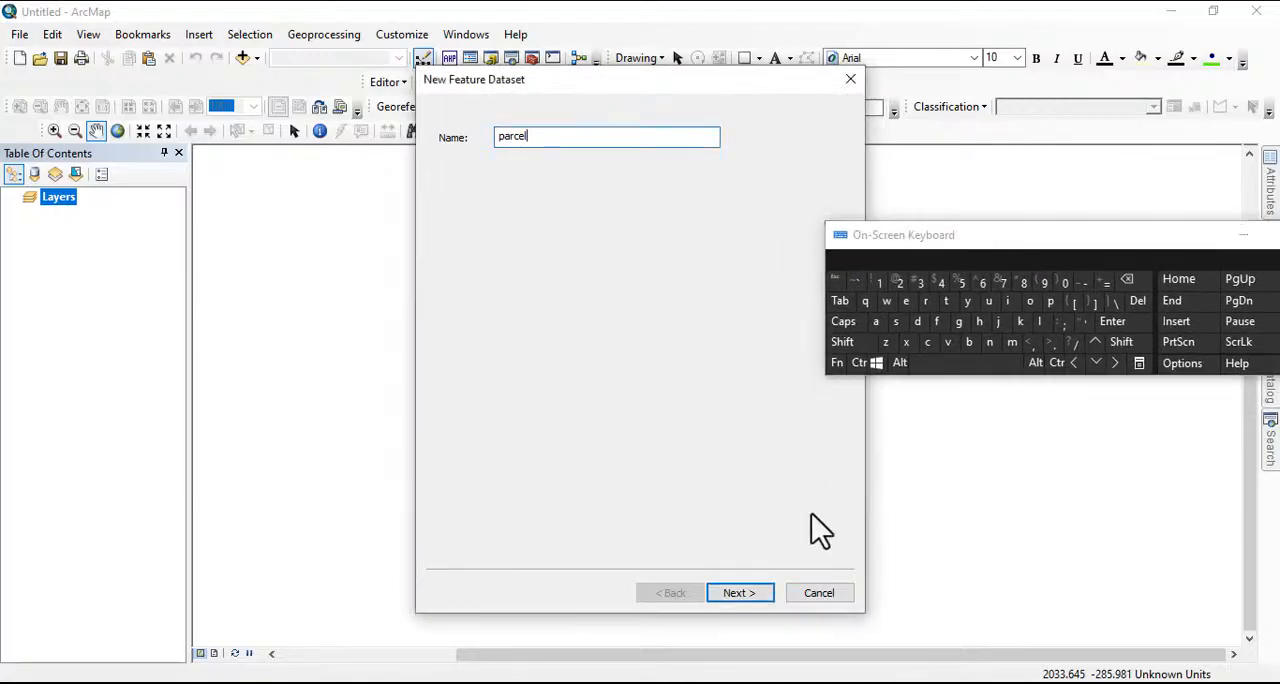
left_click(750, 594)
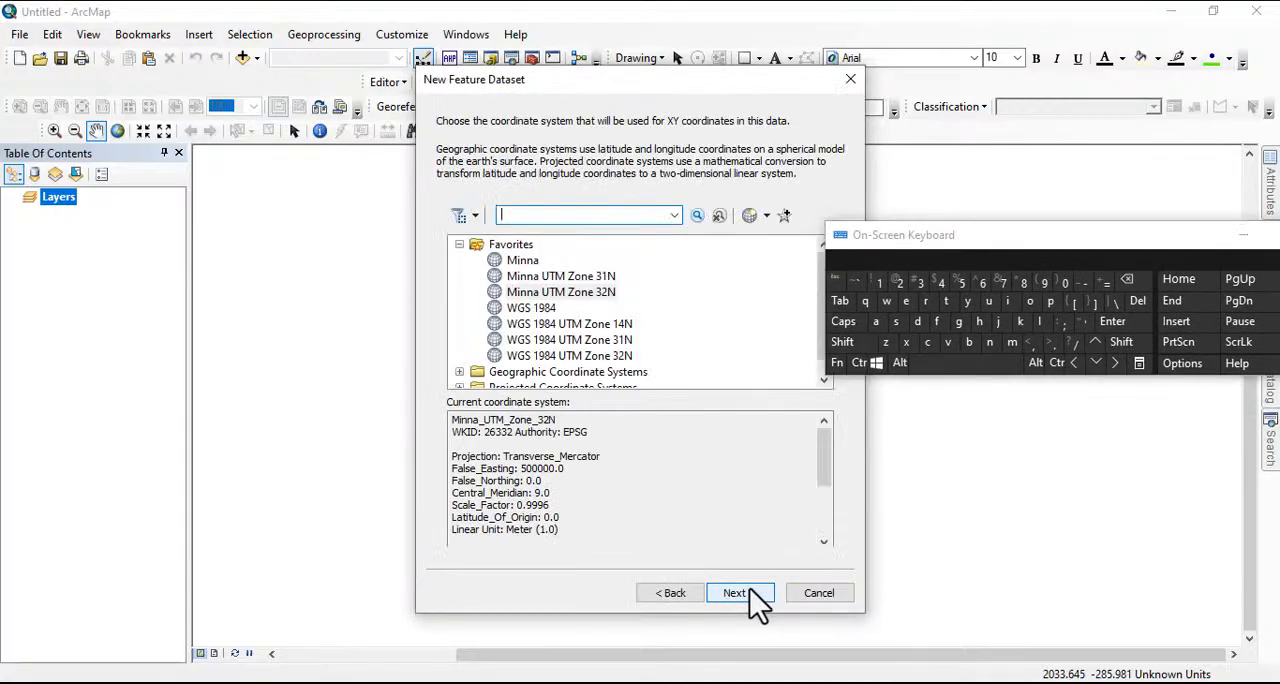
Set the parcel feature dataset's XY coordinate system to Minna UTM Zone 32N and finish it without a vertical coordinate system
left_click(601, 293)
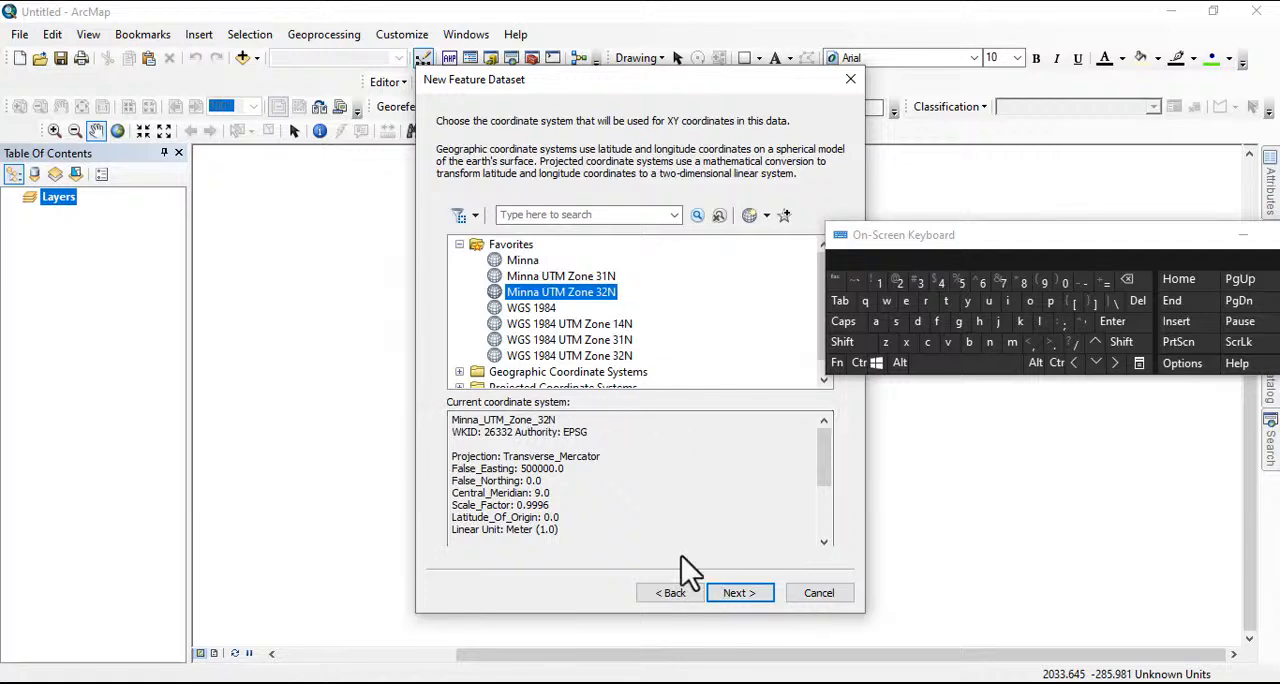
left_click(731, 596)
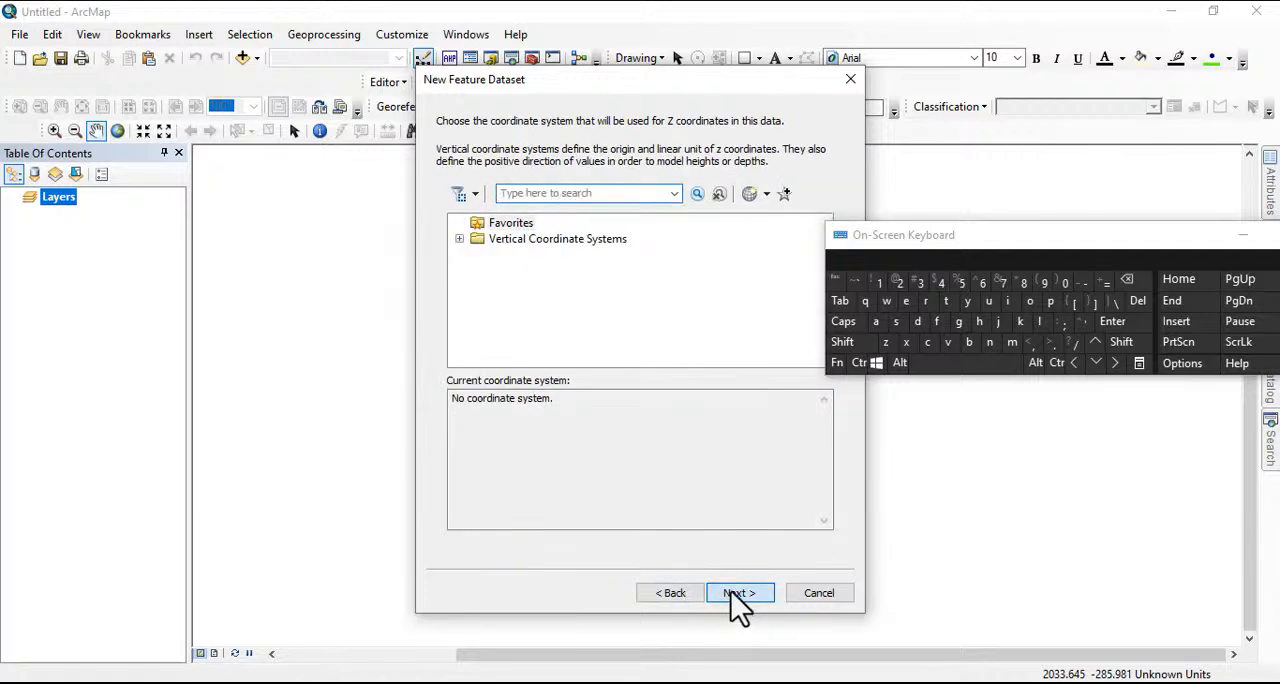
left_click(731, 593)
left_click(730, 590)
left_click_drag(1124, 246, 540, 280)
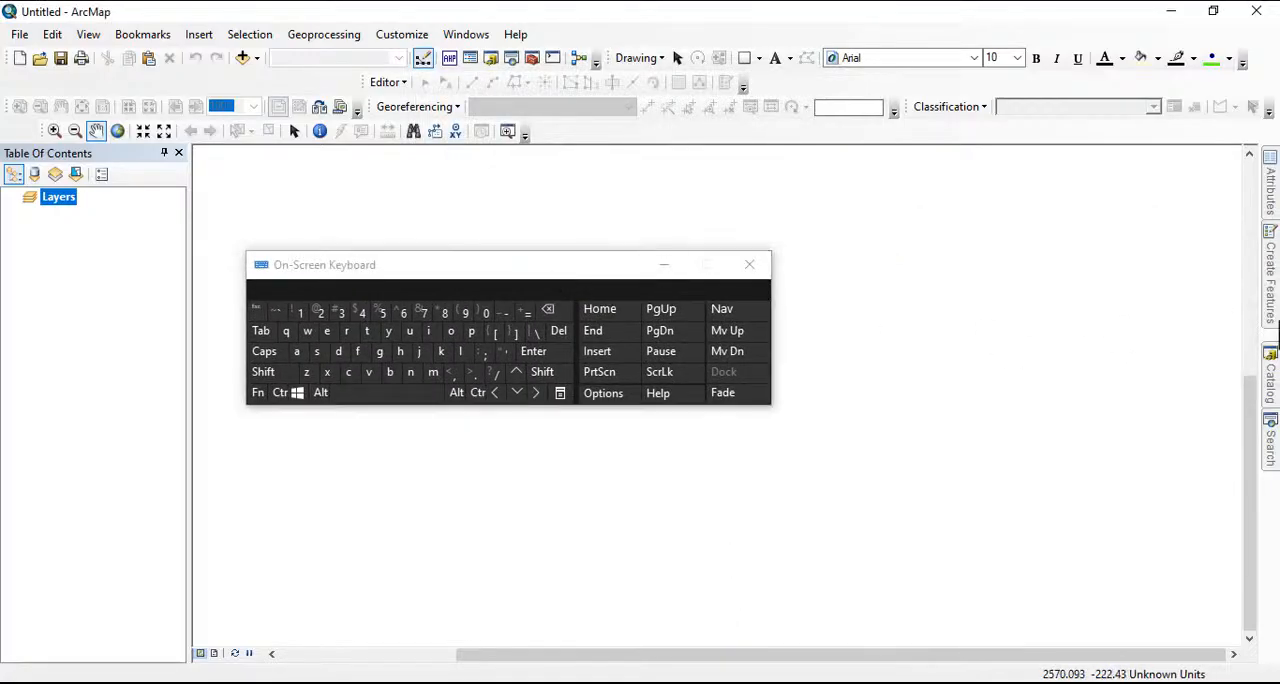
Start a new parcel fabric in the parcel feature dataset of abuja.gdb and name it abujaparcelfabric
left_click(1270, 388)
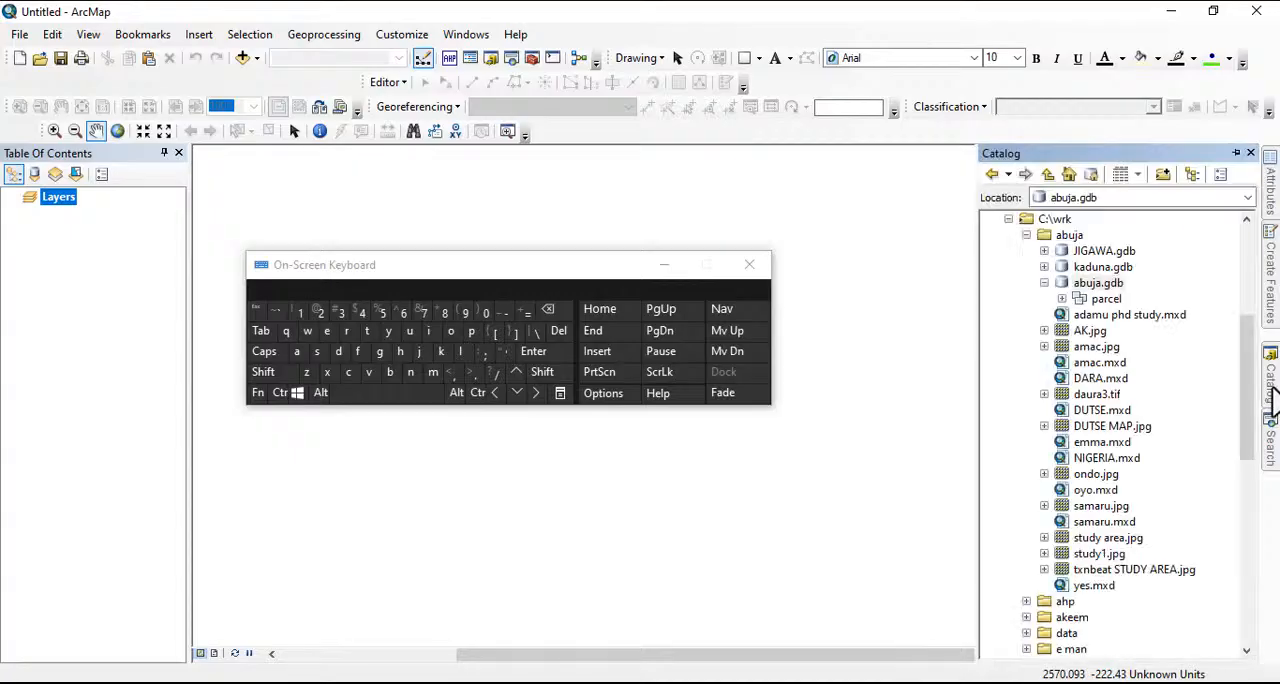
right_click(1100, 302)
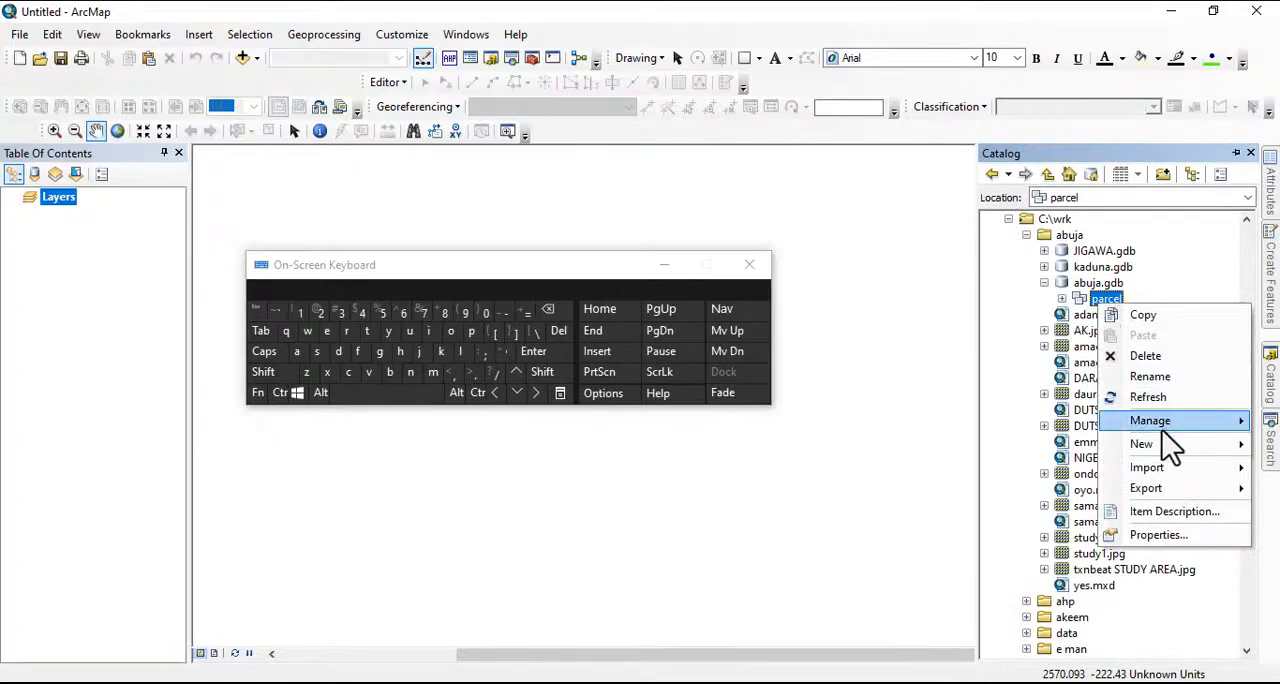
mouse_move(1156, 443)
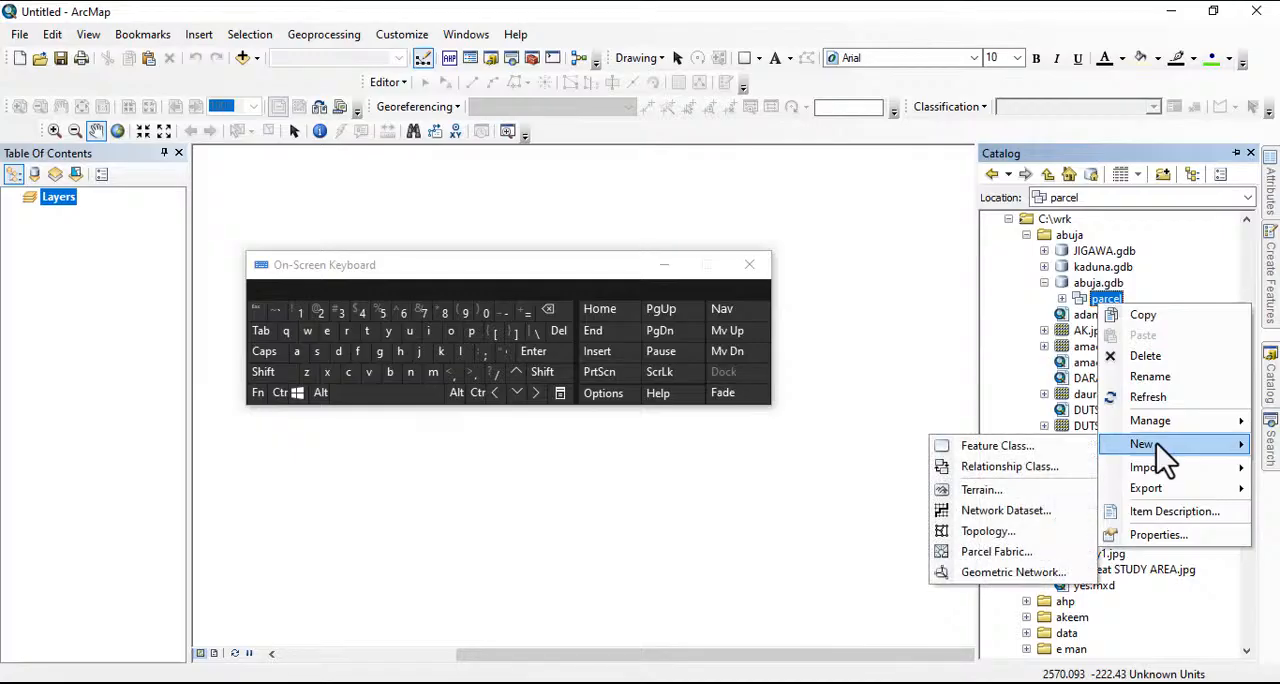
left_click(993, 560)
left_click_drag(555, 280, 673, 434)
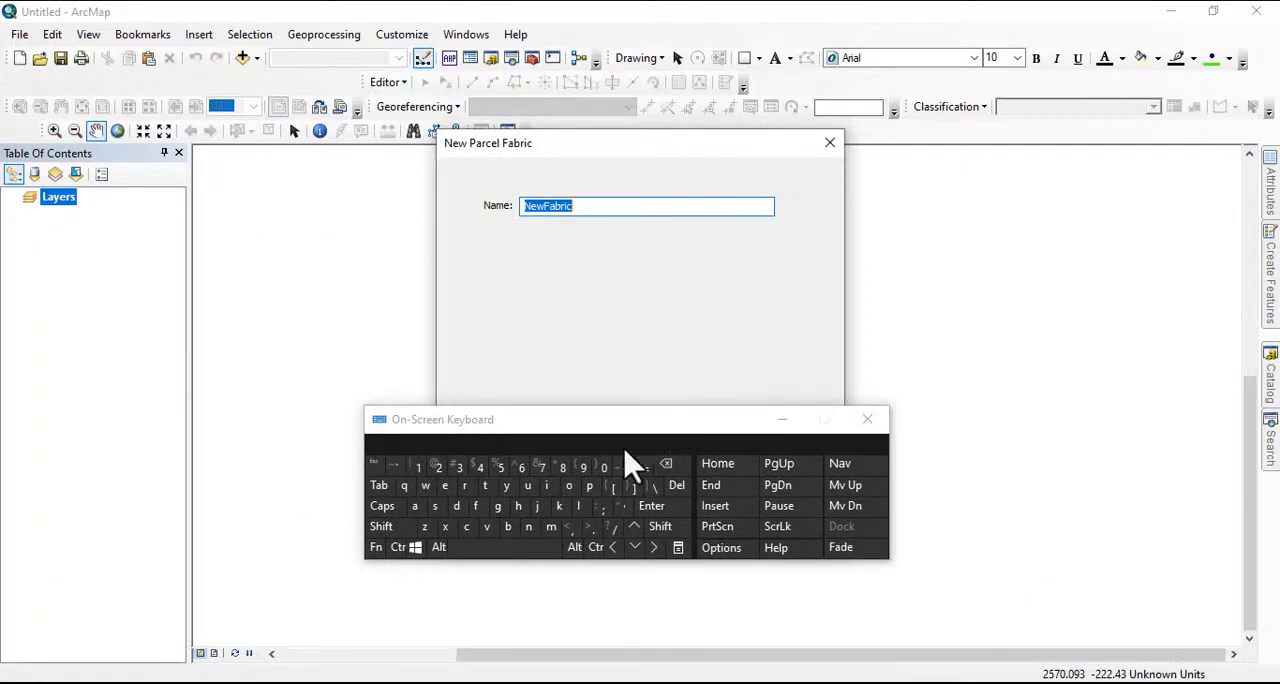
left_click(416, 512)
left_click(508, 527)
left_click(528, 486)
left_click(538, 506)
left_click(414, 506)
left_click(589, 487)
left_click(414, 506)
left_click(465, 486)
left_click(466, 527)
left_click(445, 486)
left_click(578, 507)
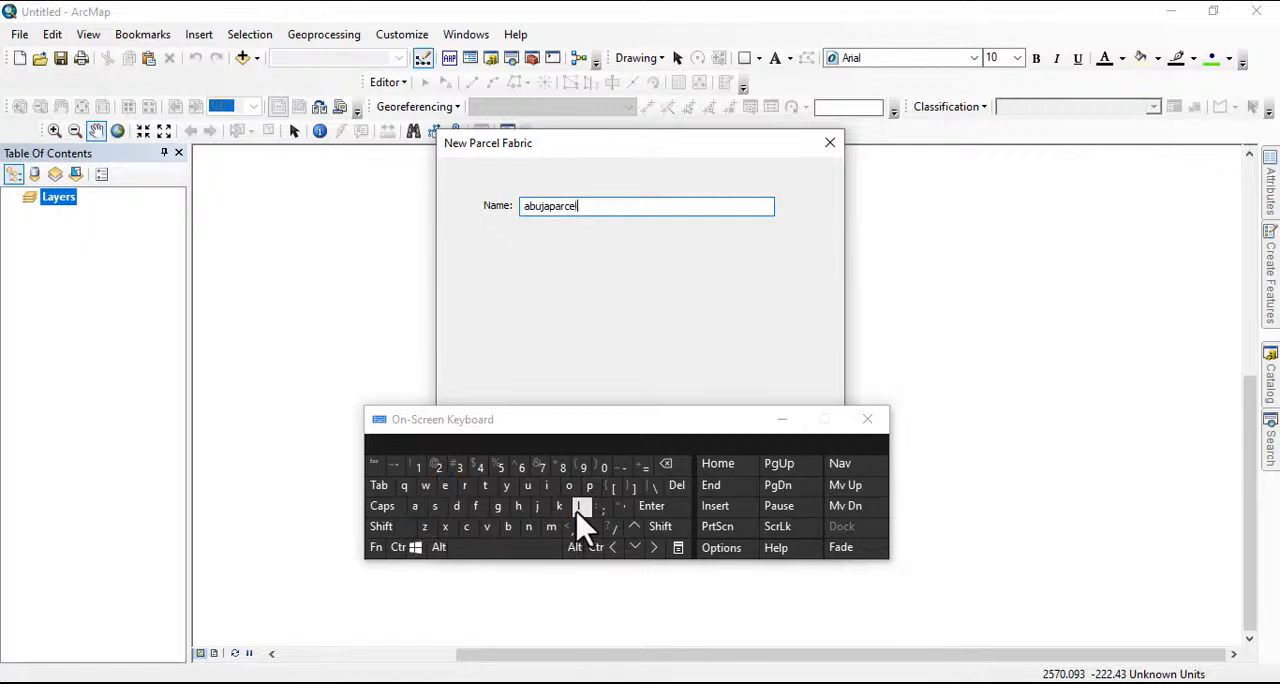
left_click(476, 507)
left_click(416, 507)
left_click(508, 527)
left_click(465, 486)
left_click(547, 486)
left_click(466, 527)
left_click(576, 443)
left_click_drag(576, 443, 503, 597)
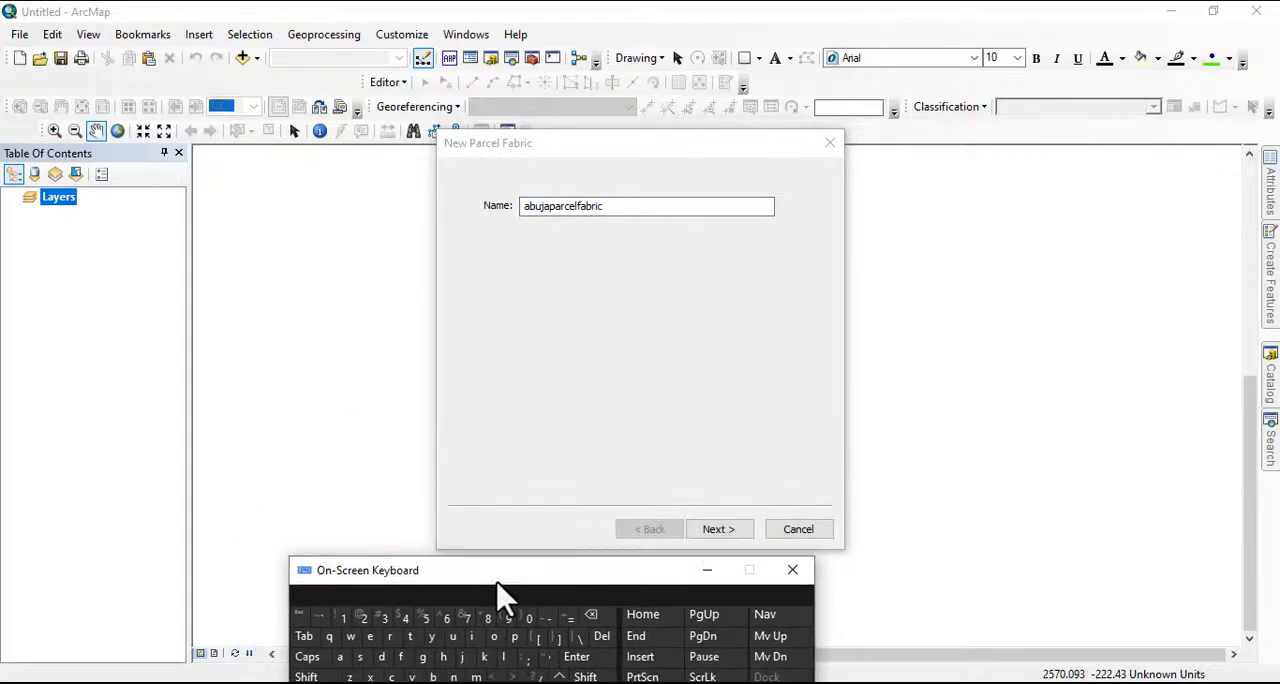
Create the parcel fabric without a configuration keyword or fabric information model, and show it in the catalog
left_click(720, 533)
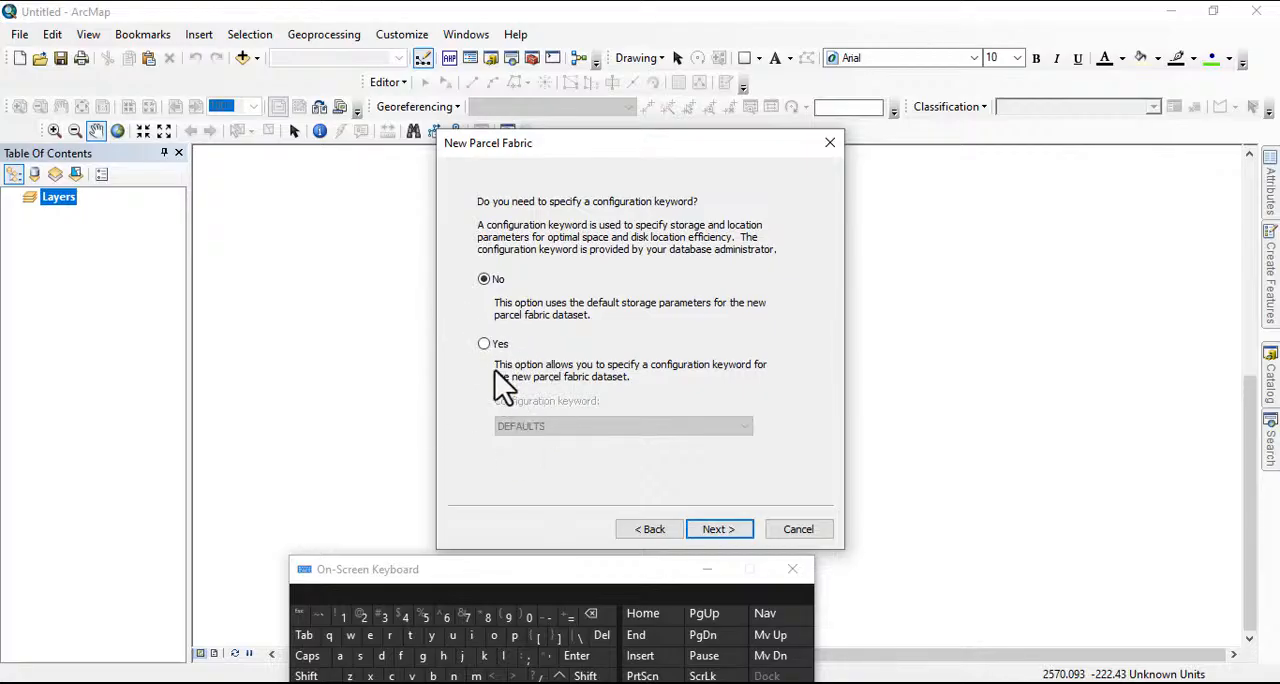
left_click(708, 528)
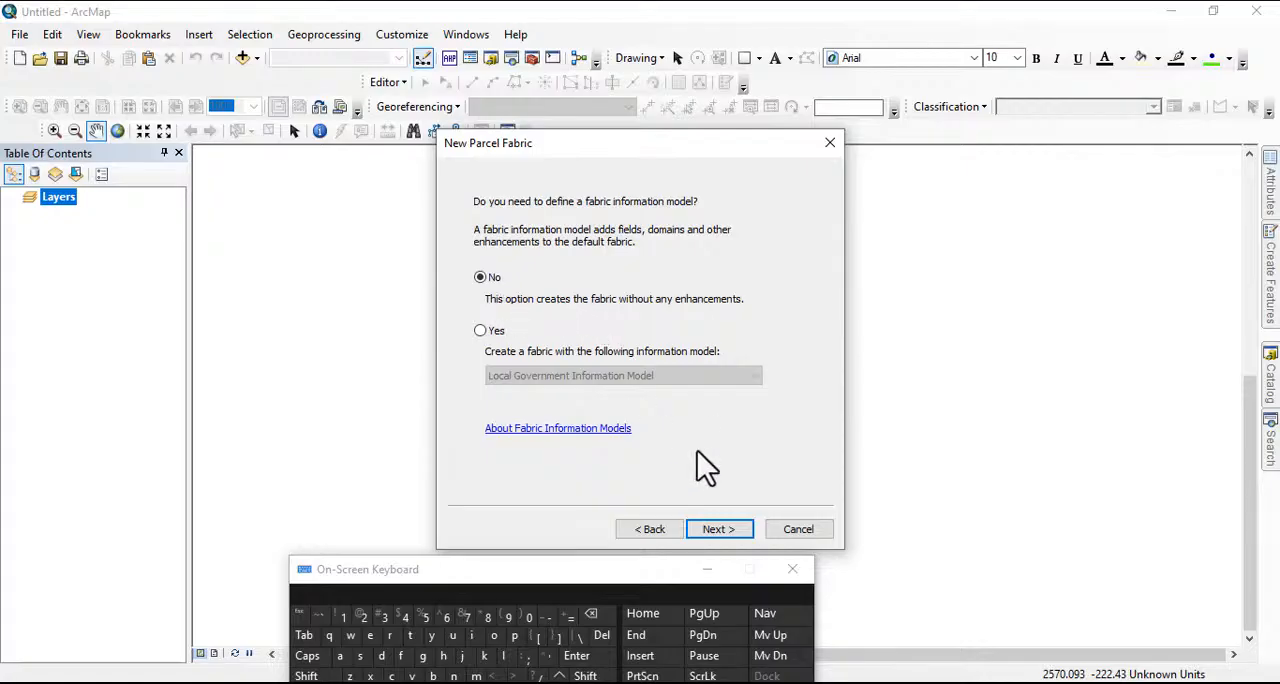
left_click(712, 533)
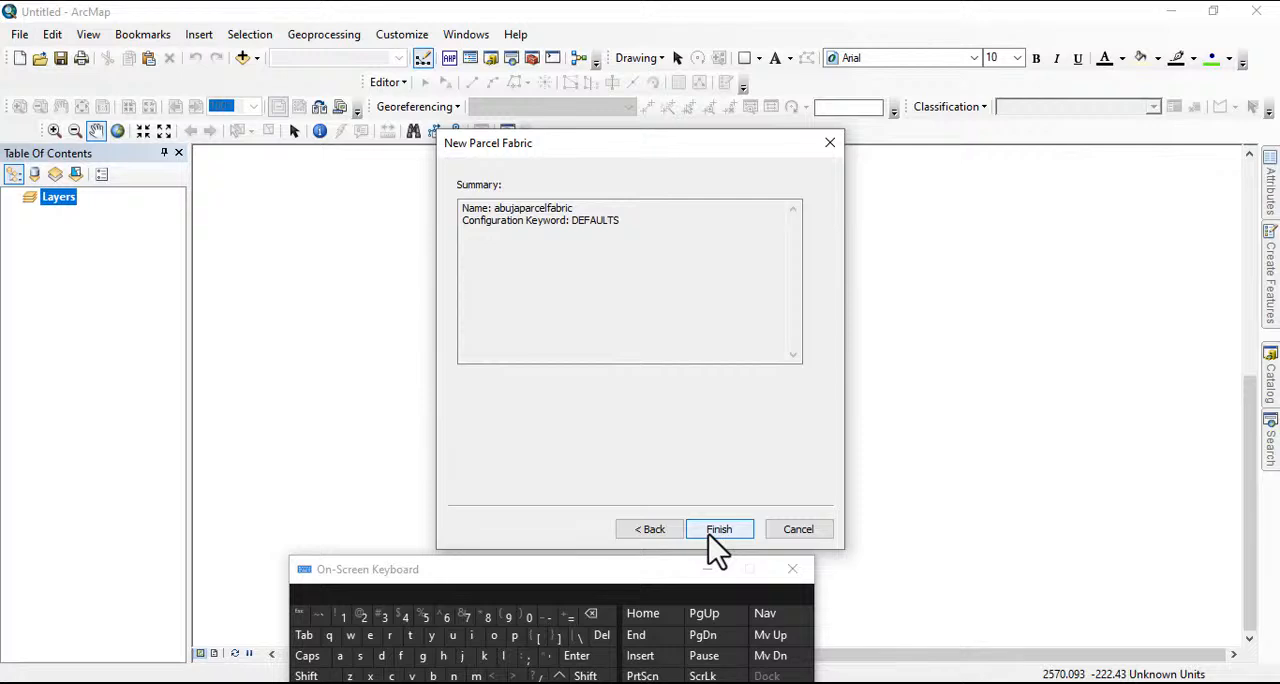
left_click(710, 531)
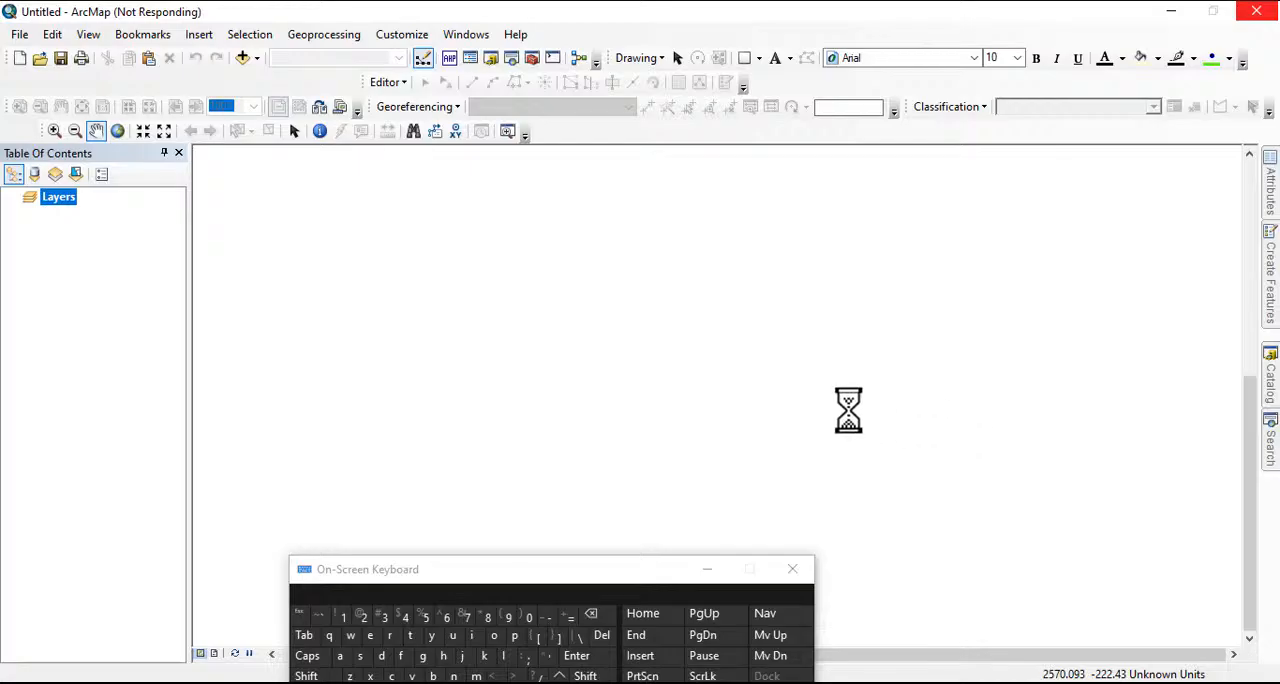
left_click(708, 570)
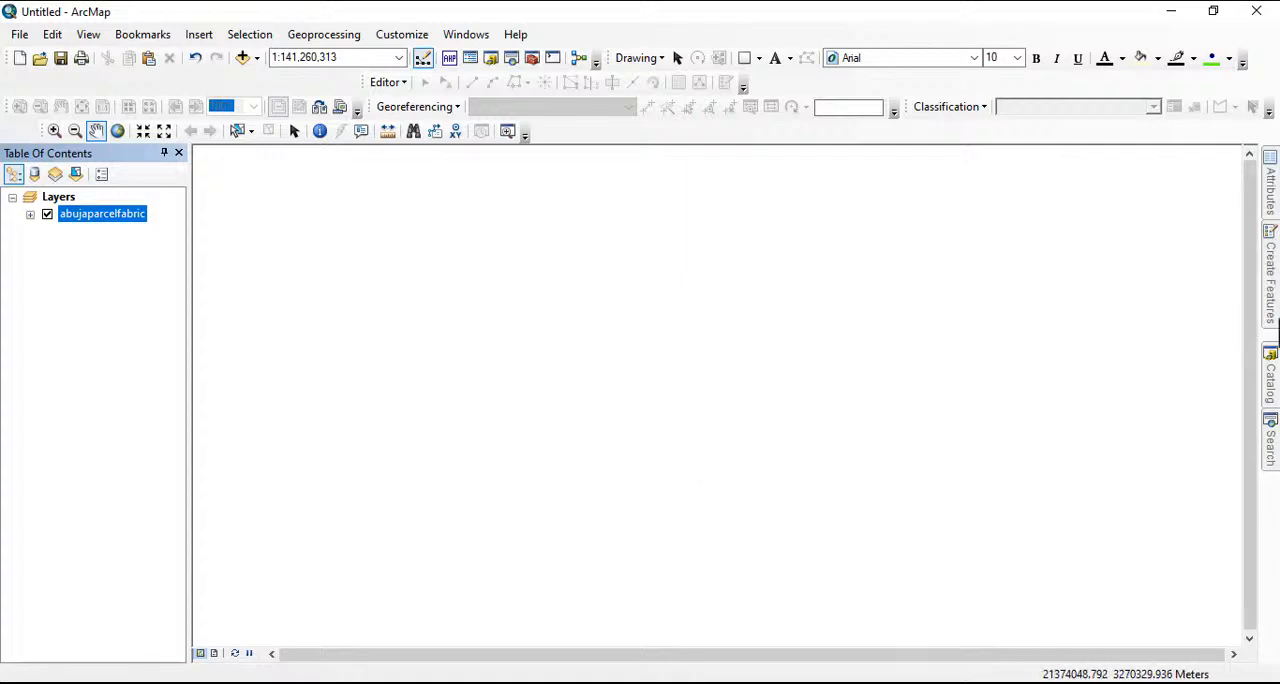
left_click(1270, 390)
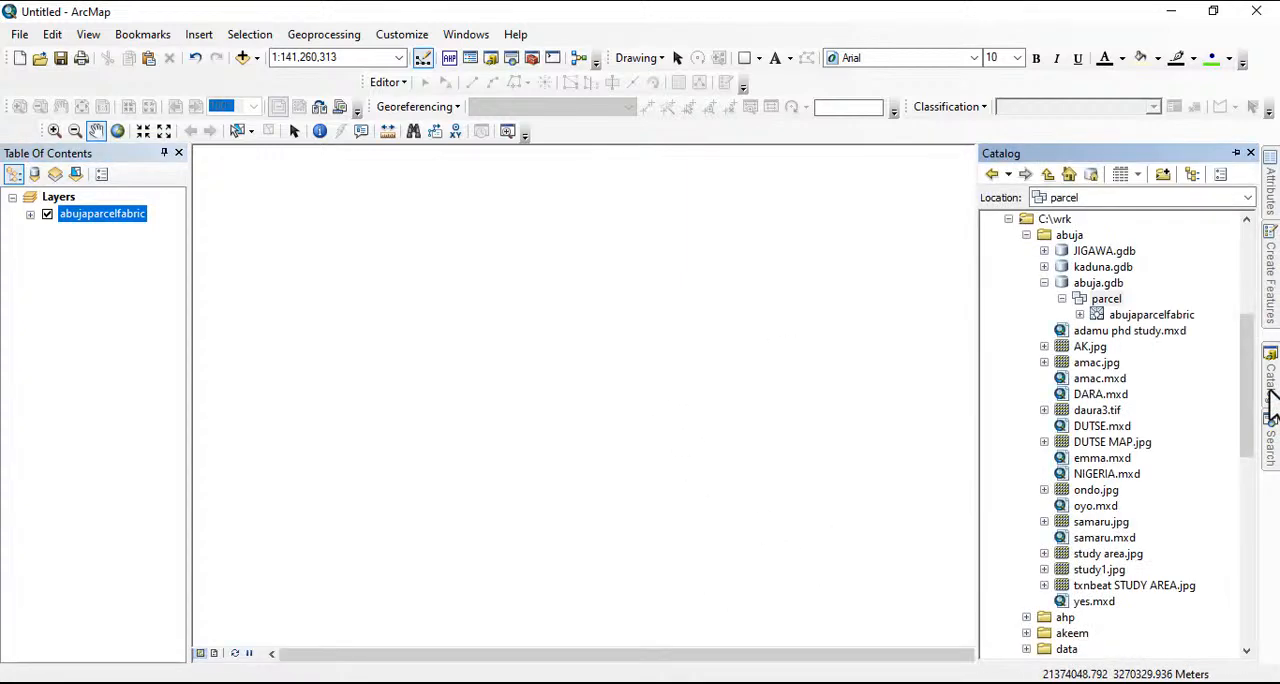
Expand abujaparcelfabric in the parcel feature dataset to examine the feature classes and tables it contains
right_click(1135, 315)
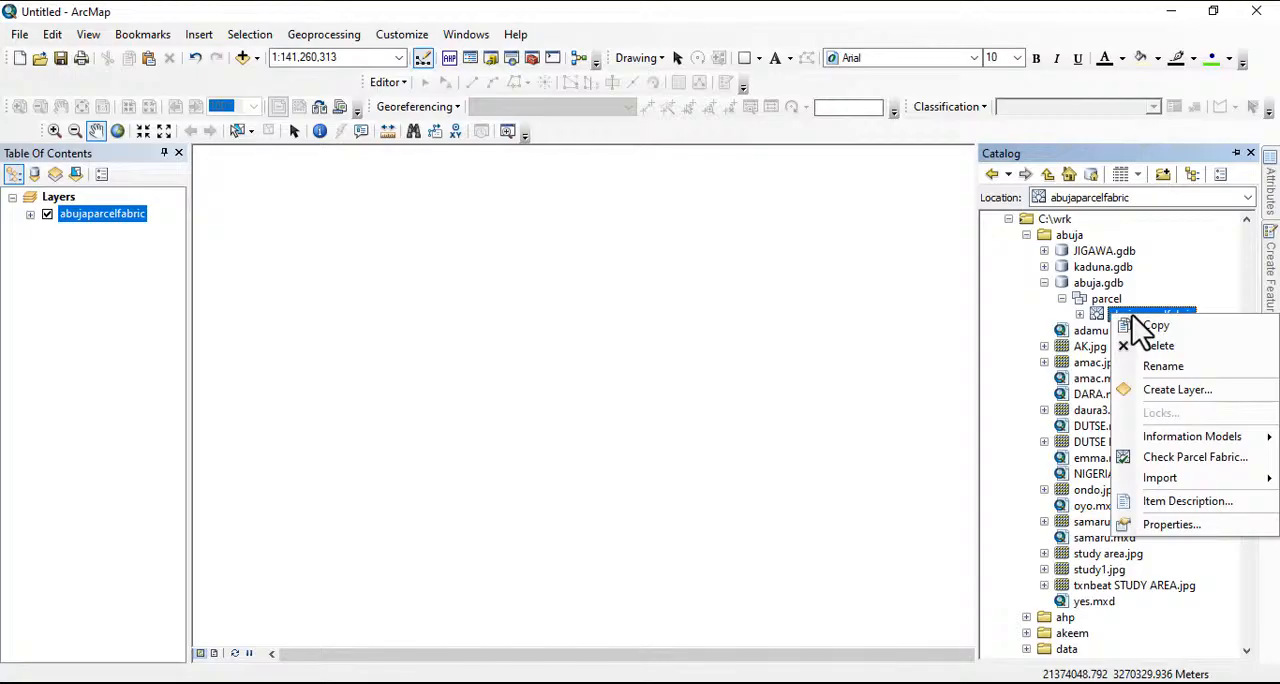
mouse_move(1180, 438)
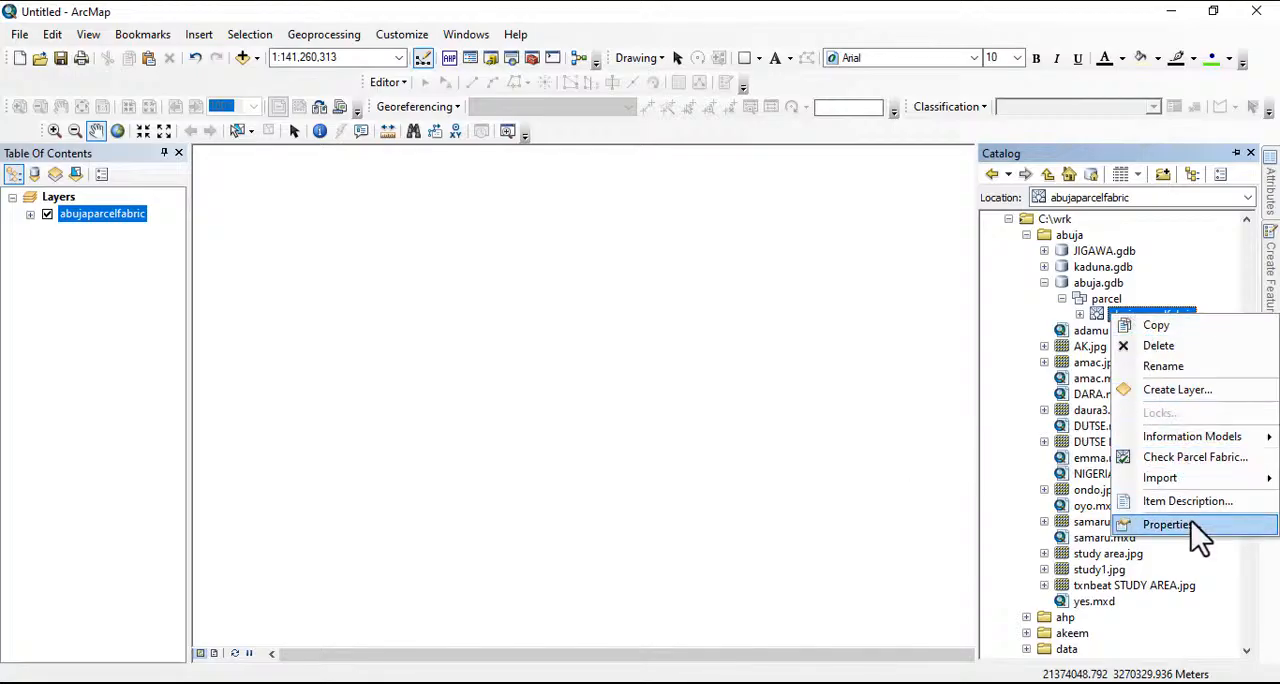
mouse_move(1178, 485)
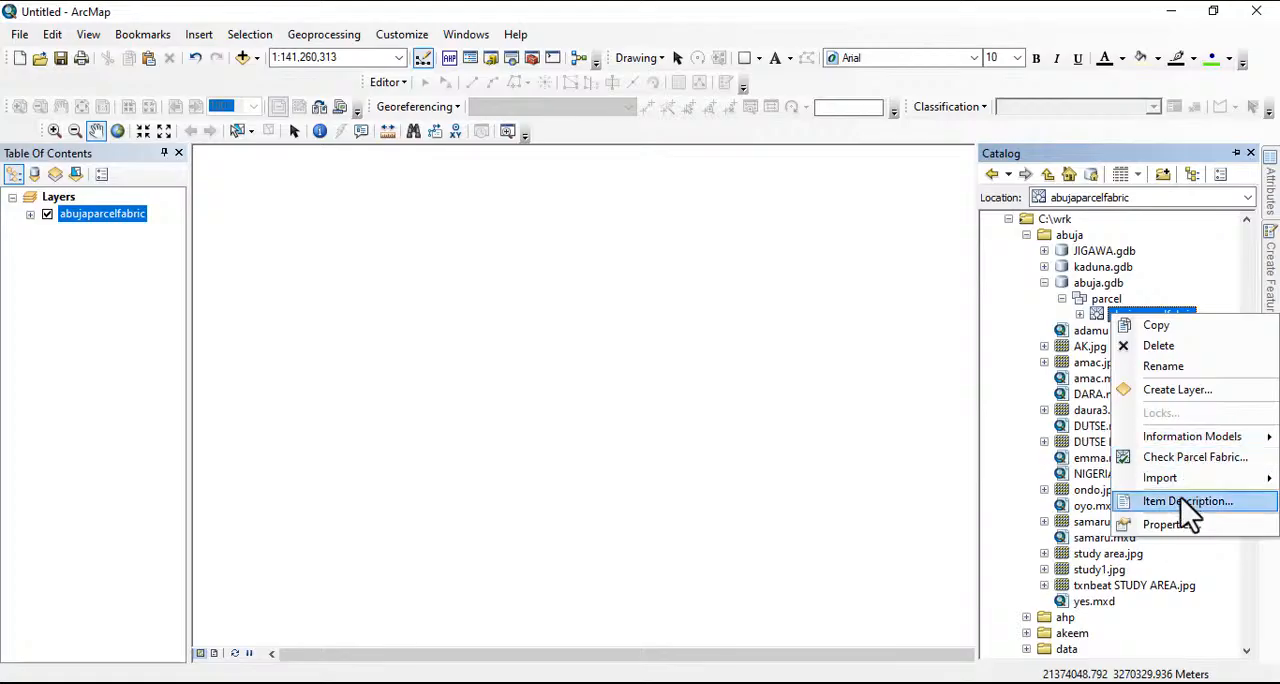
double_click(1097, 316)
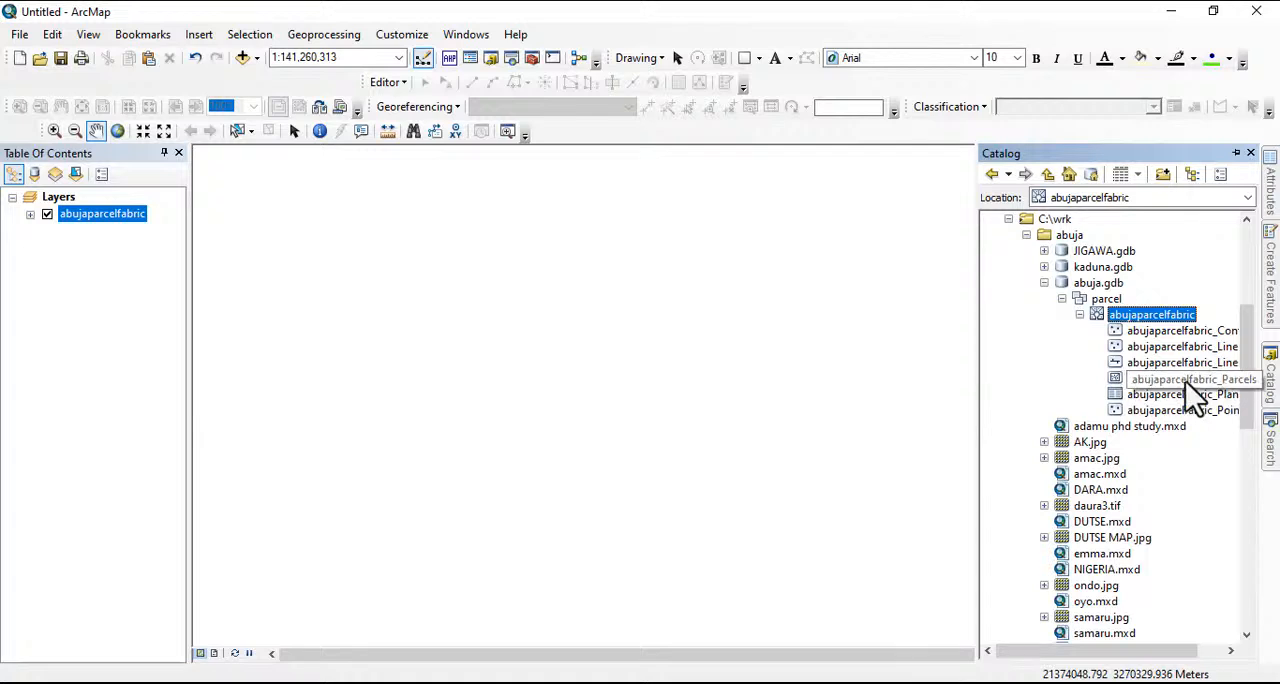
Bring up the information model options for abujaparcelfabric in the catalog
right_click(1140, 328)
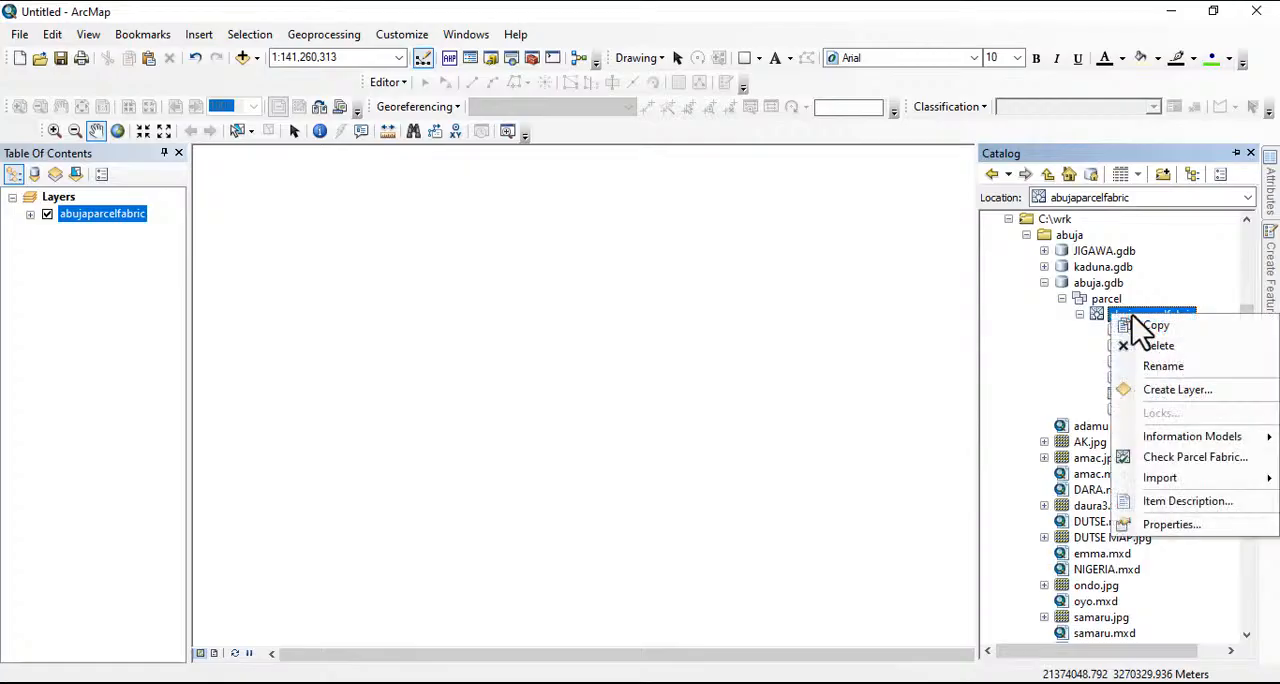
mouse_move(1218, 445)
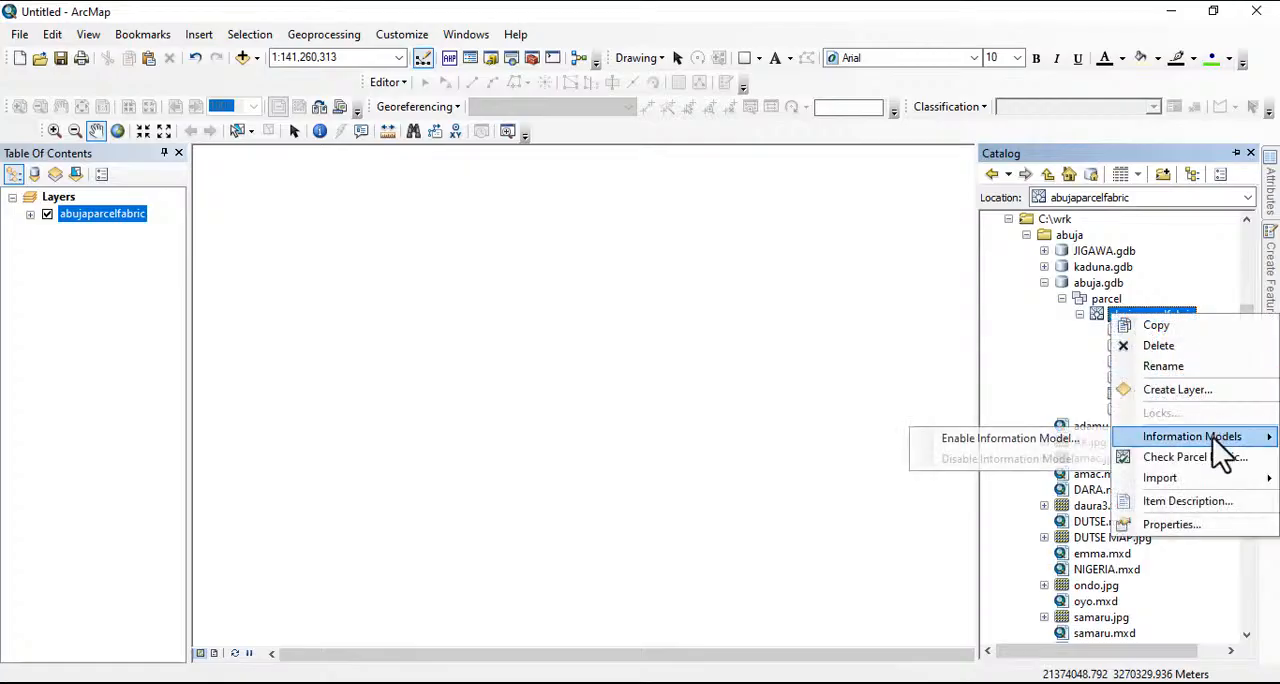